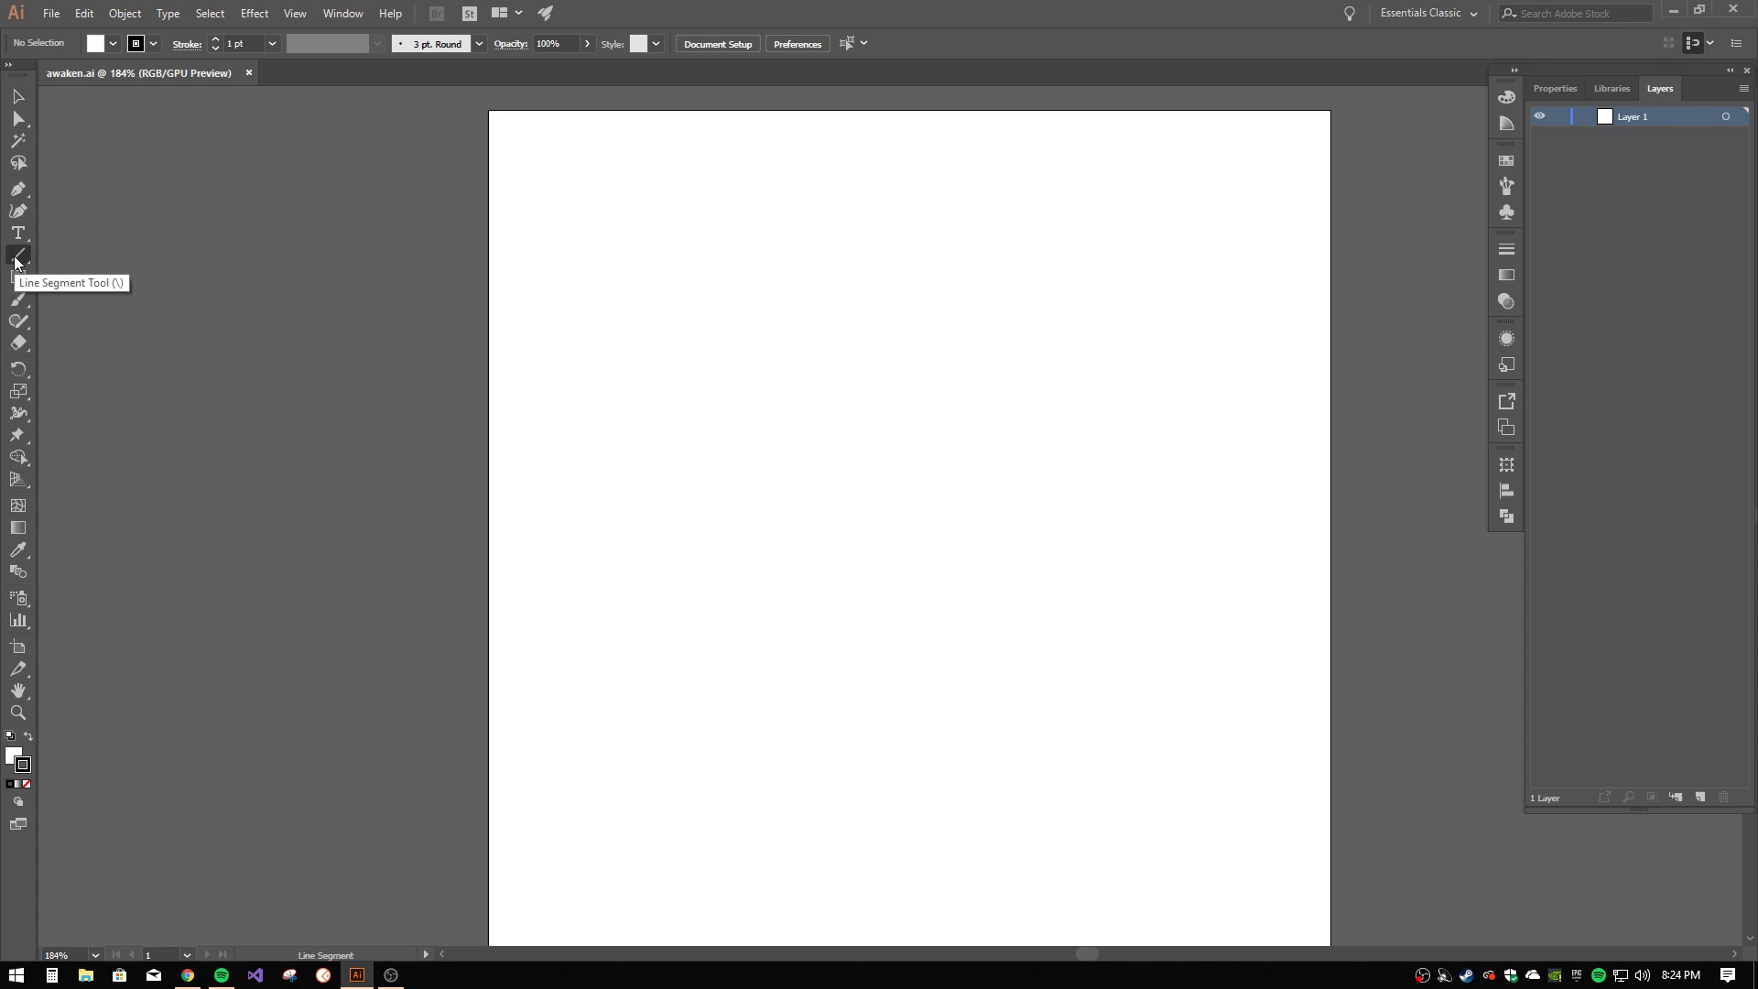
- Set up the Pen tool with no fill, keeping the black 1 pt stroke
{"action": "left_click", "coordinate": [18, 191]}
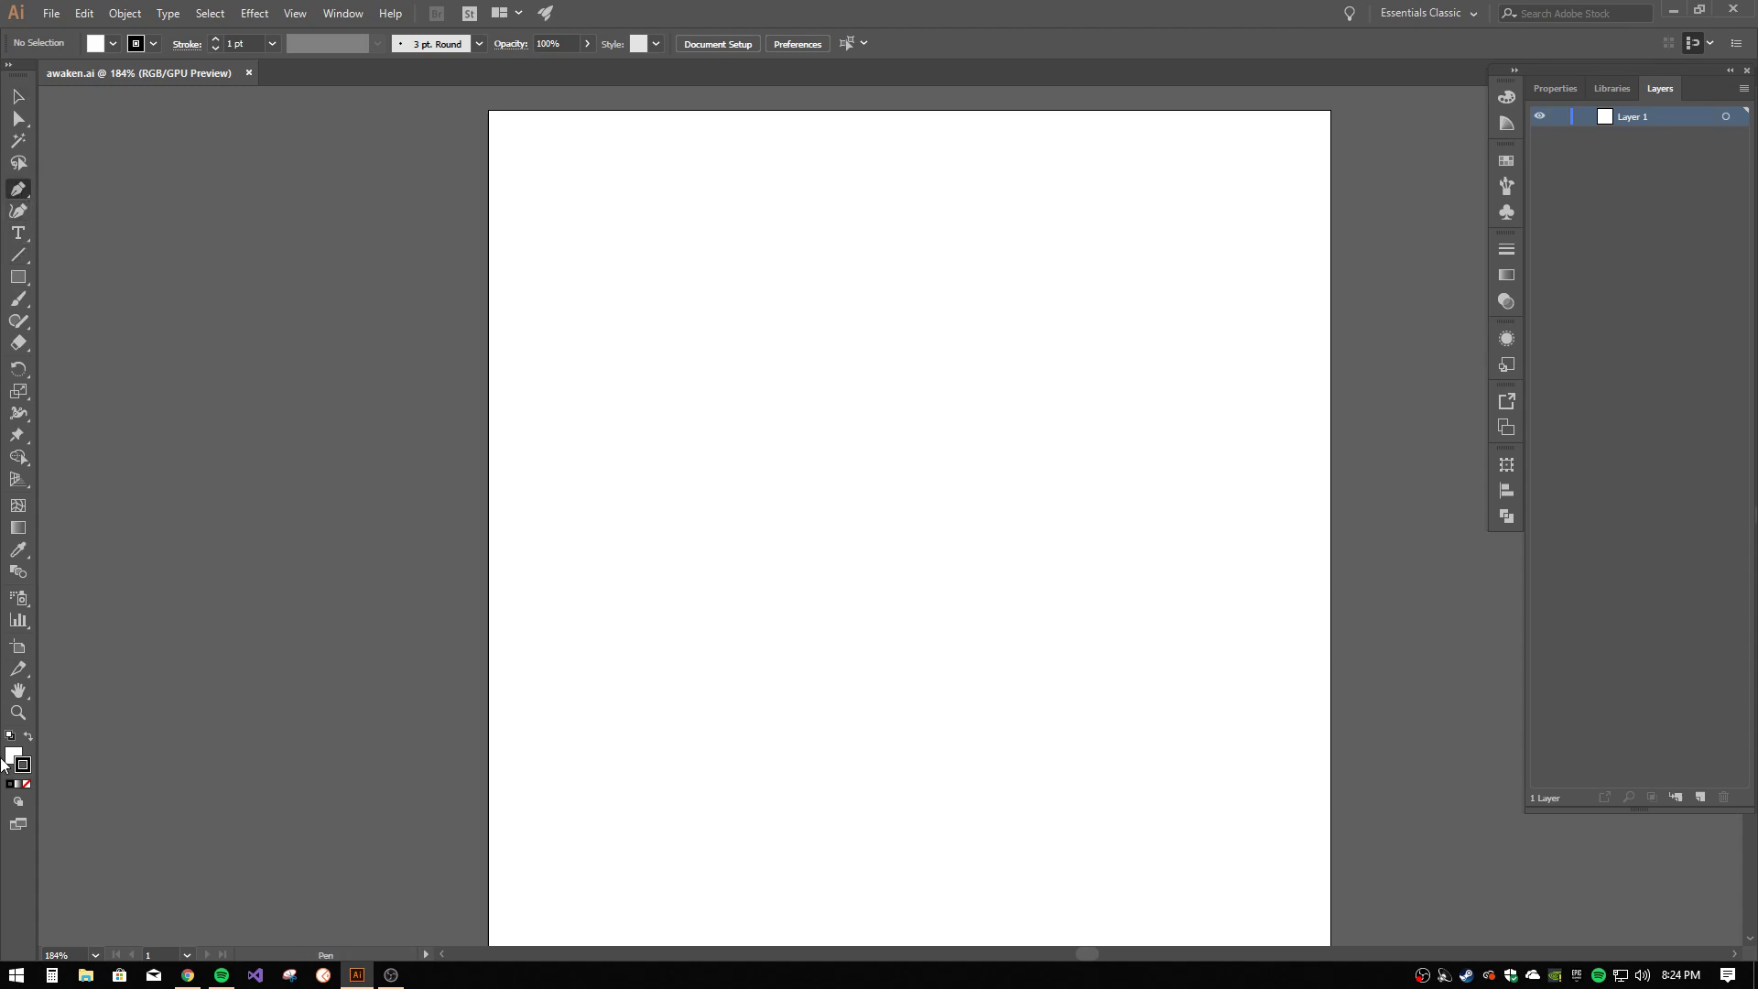
{"action": "left_click", "coordinate": [23, 767]}
{"action": "left_click", "coordinate": [27, 784]}
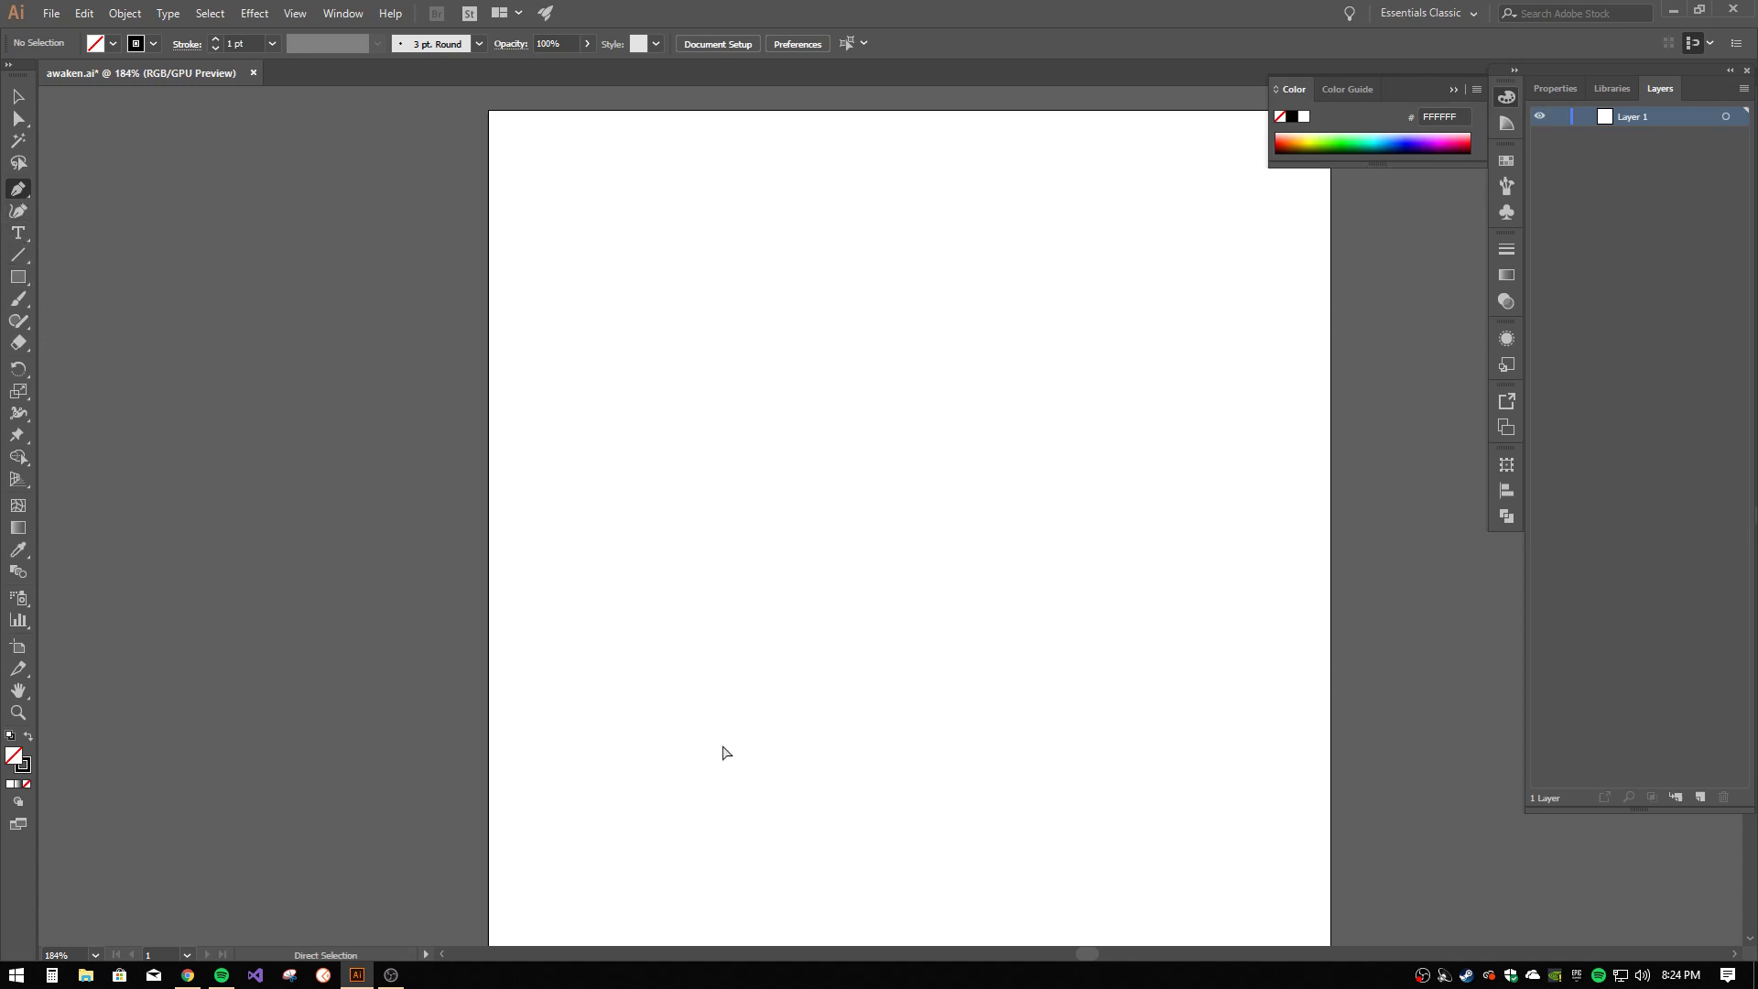
- Draw a closed upright triangle at the artboard's center with a base about 196 px wide and sides about 160 px long
{"action": "key", "text": "ctrl+minus"}
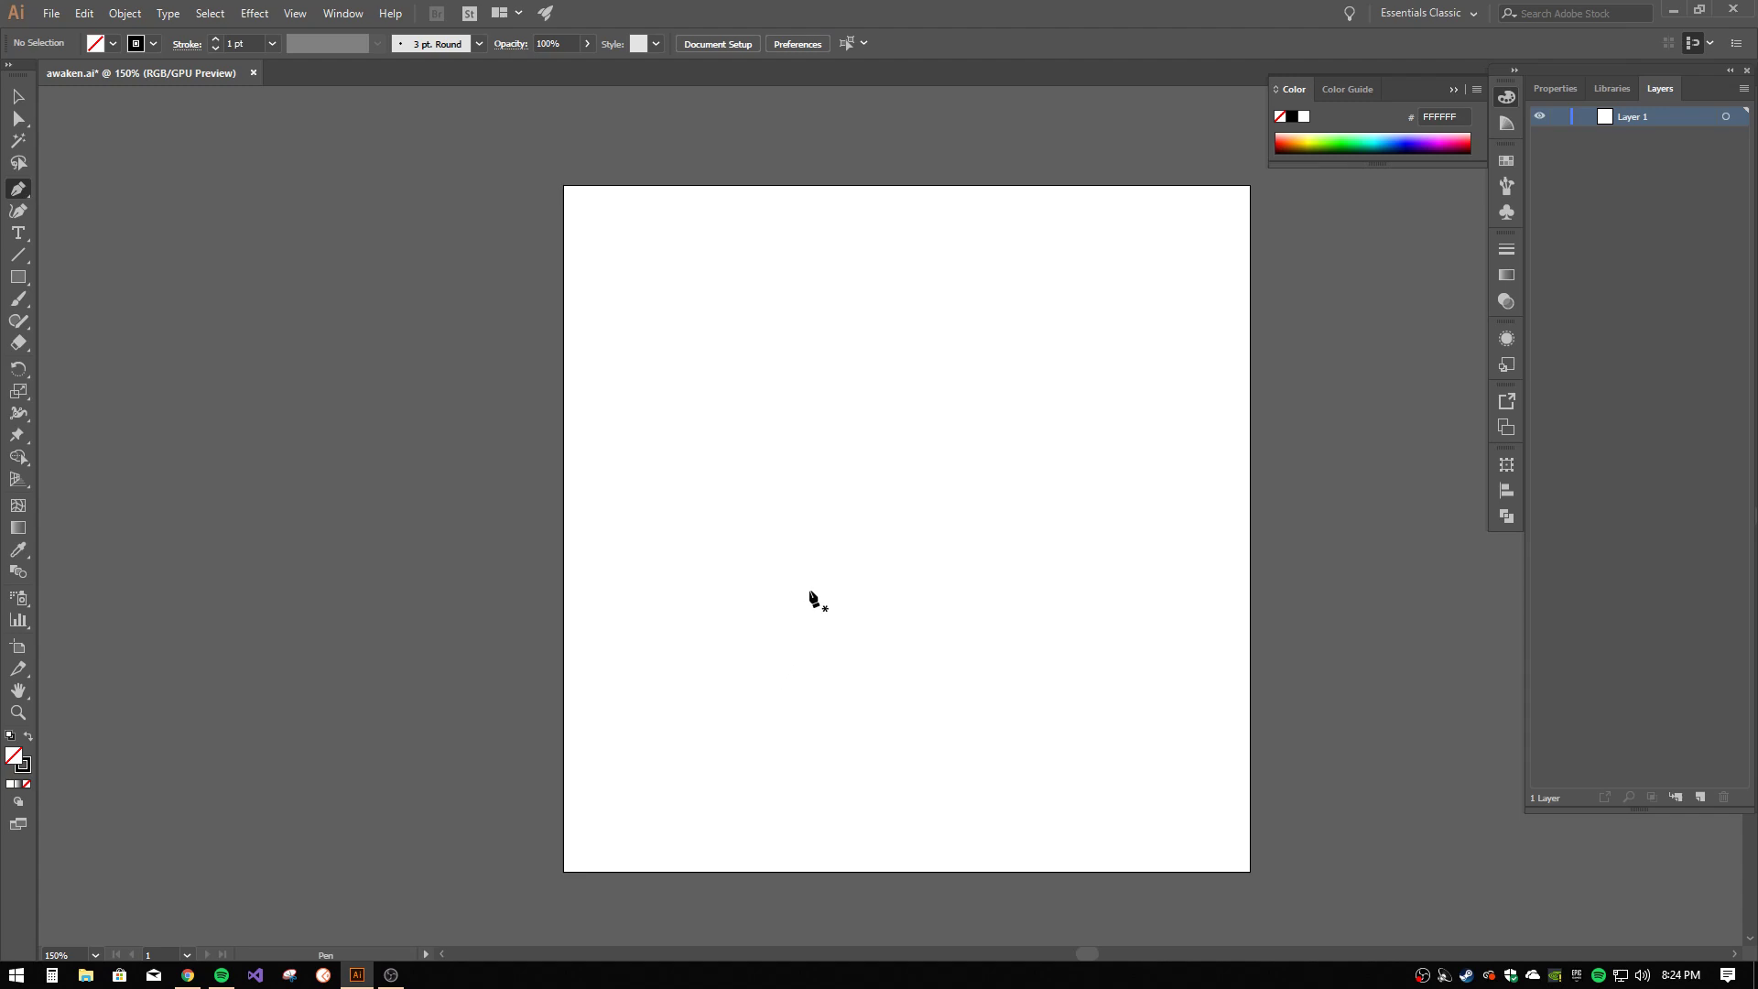
{"action": "left_click", "coordinate": [773, 617]}
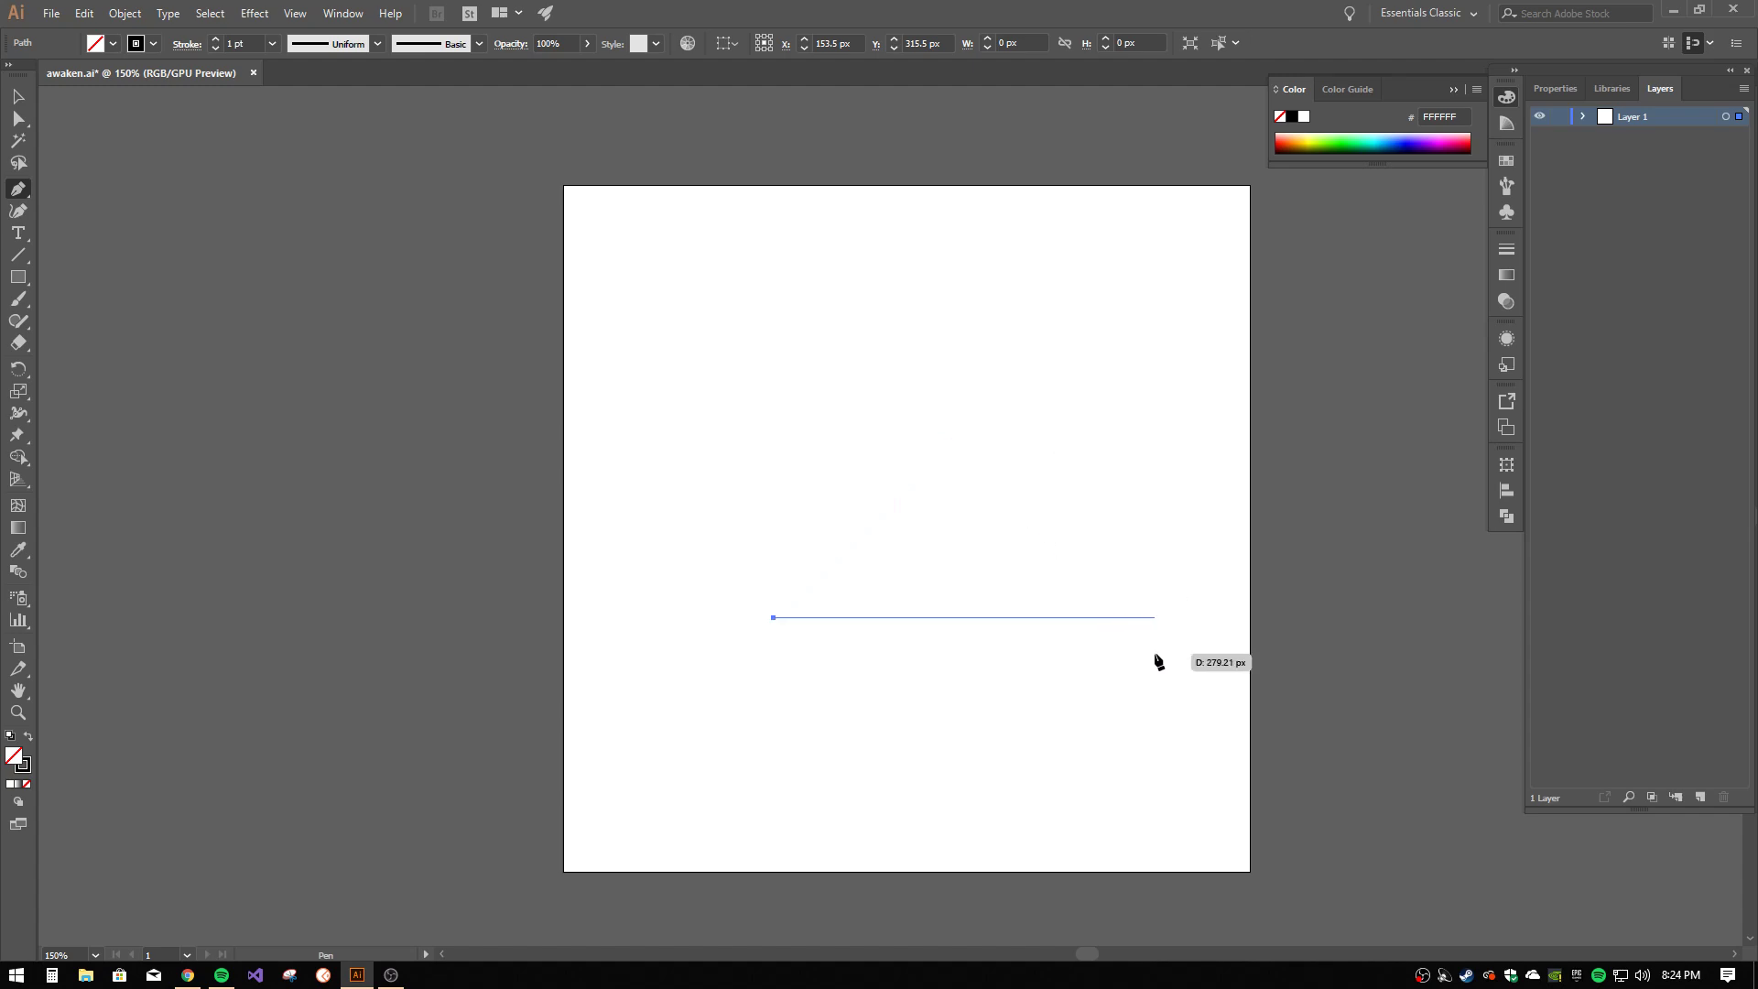
{"action": "left_click", "coordinate": [1044, 669], "text": "shift"}
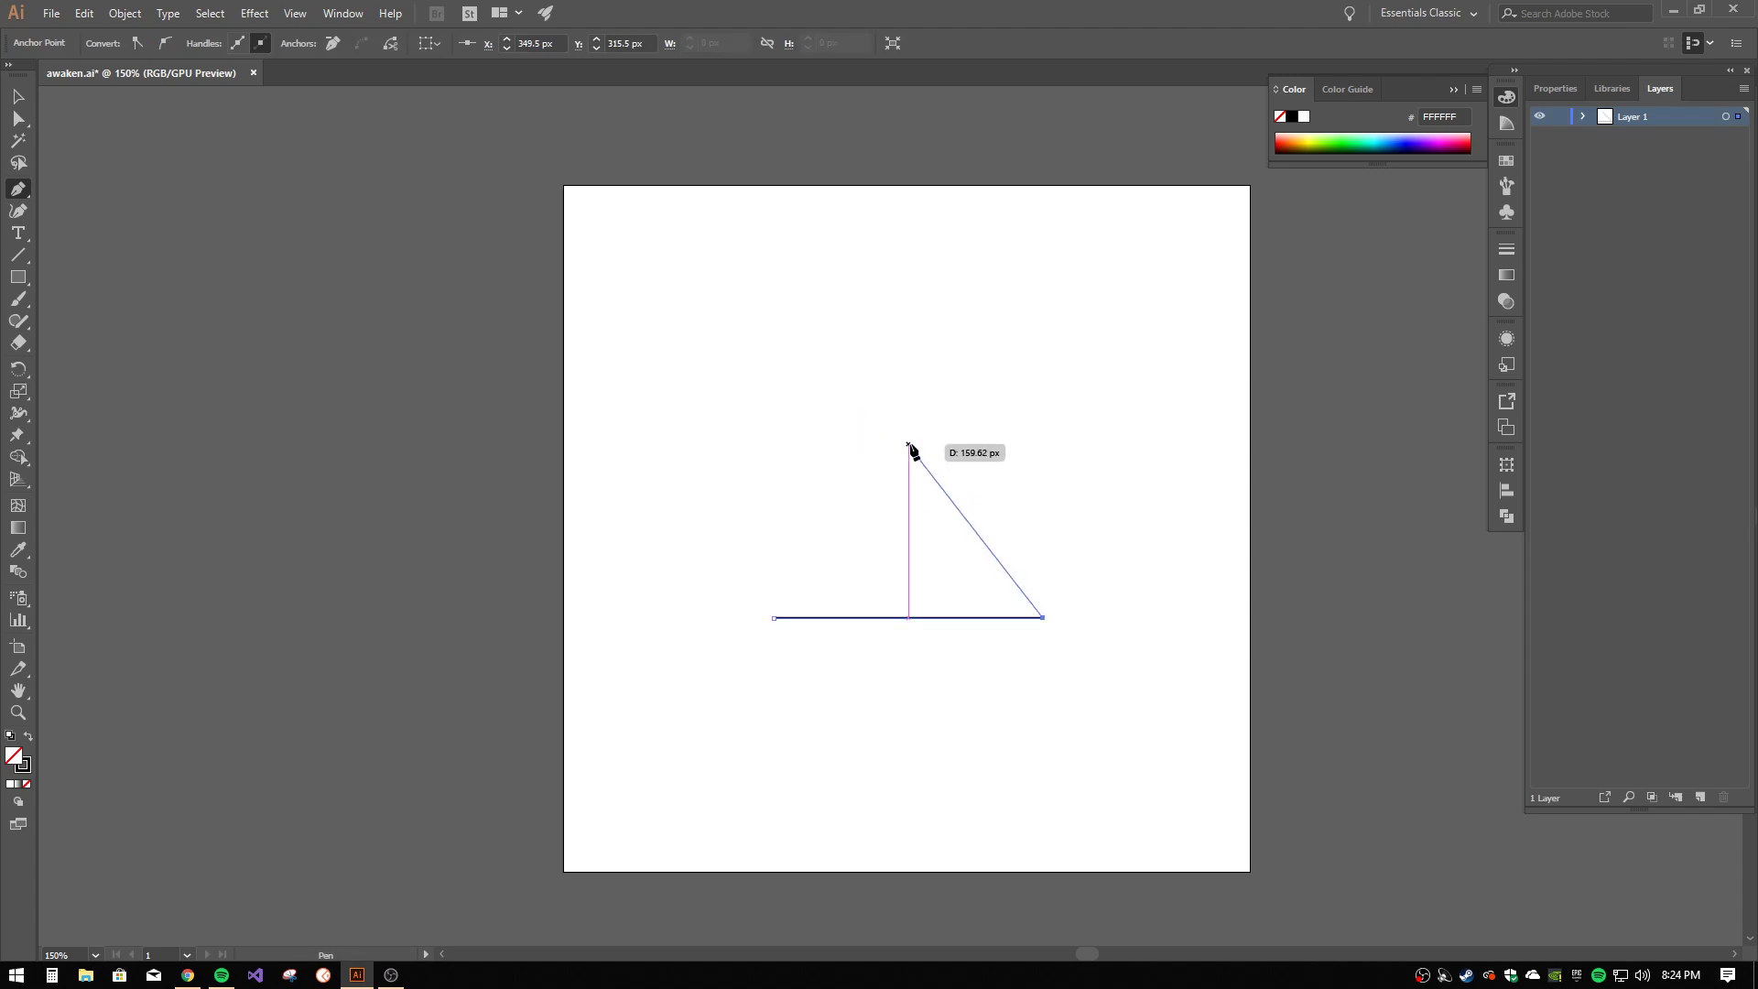
{"action": "left_click", "coordinate": [907, 445]}
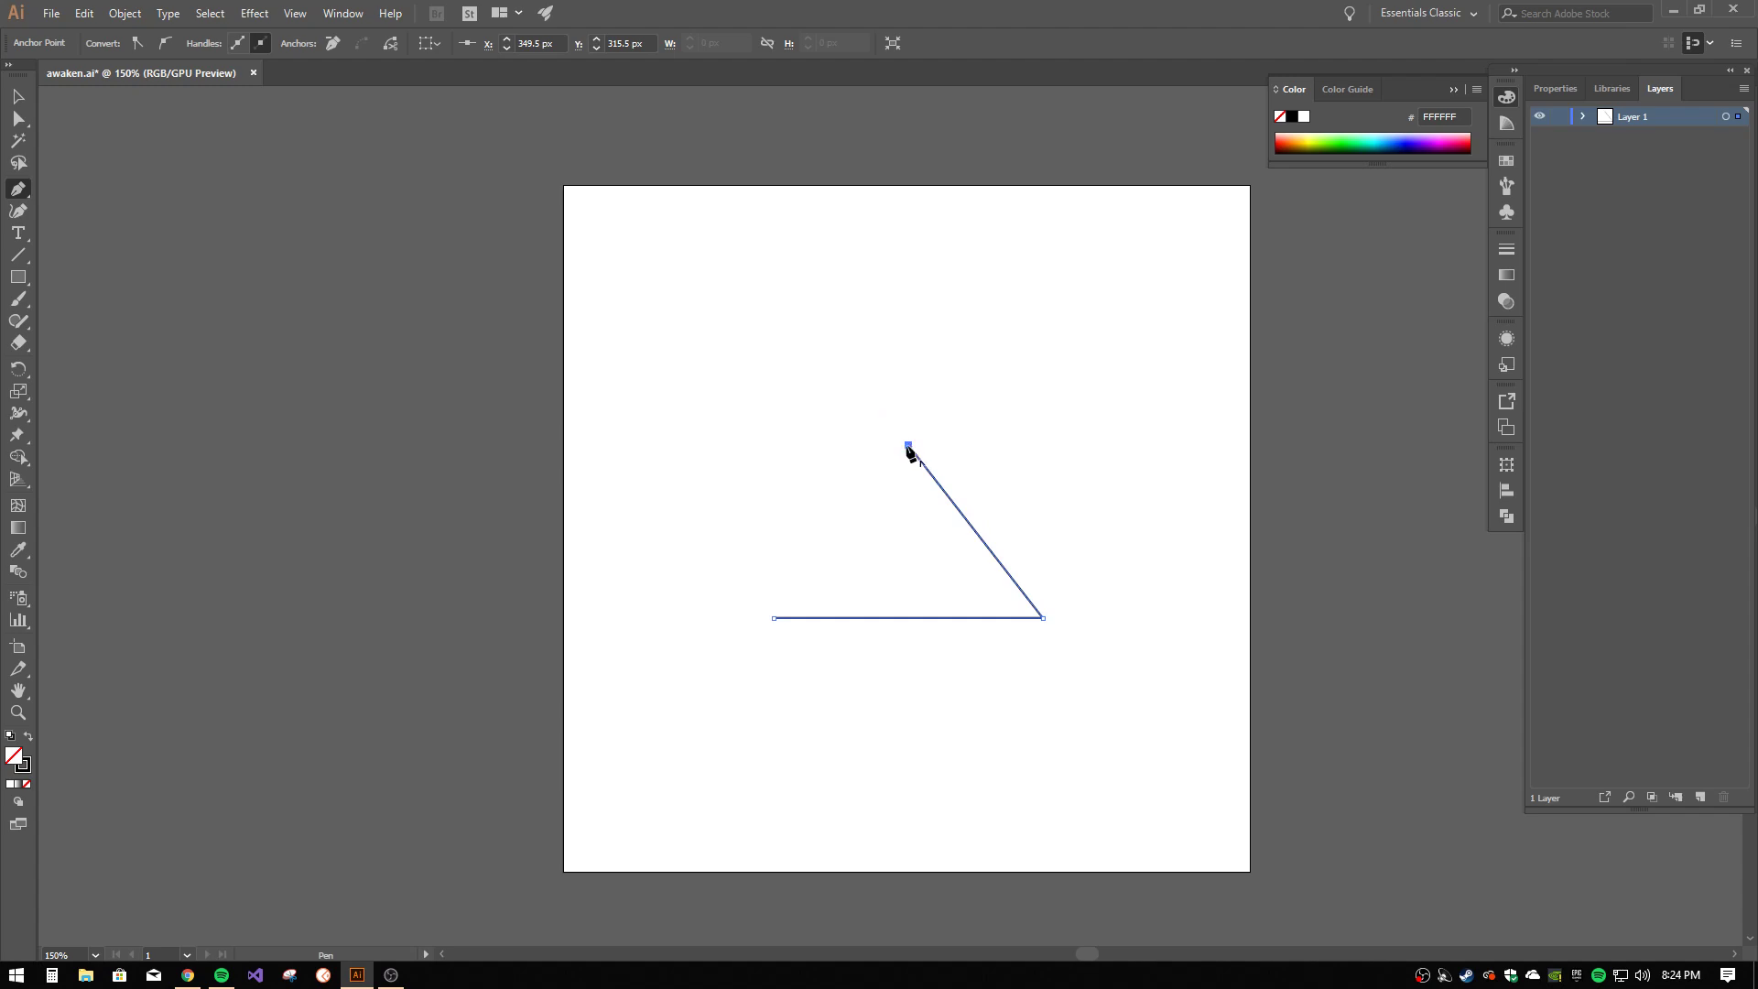
{"action": "left_click", "coordinate": [774, 618]}
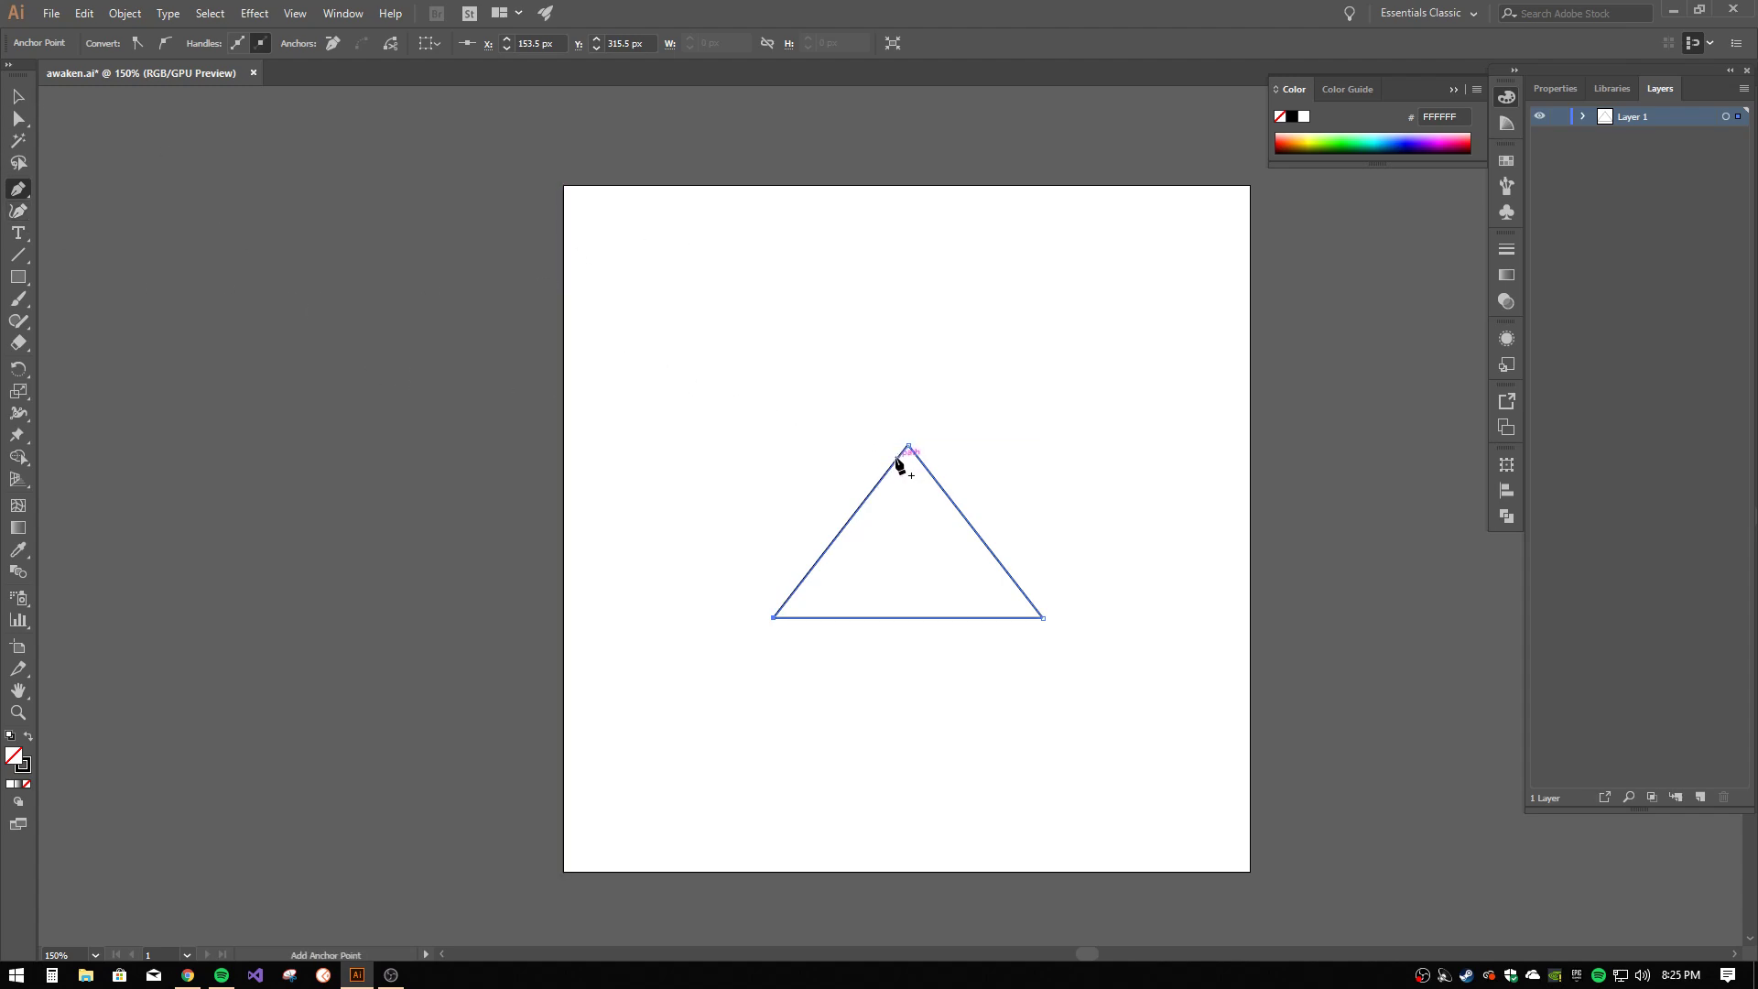
- Draw an inverted triangle, about 100 px wide and 92 px high, alongside the central triangle's left edge
{"action": "left_click", "coordinate": [881, 455]}
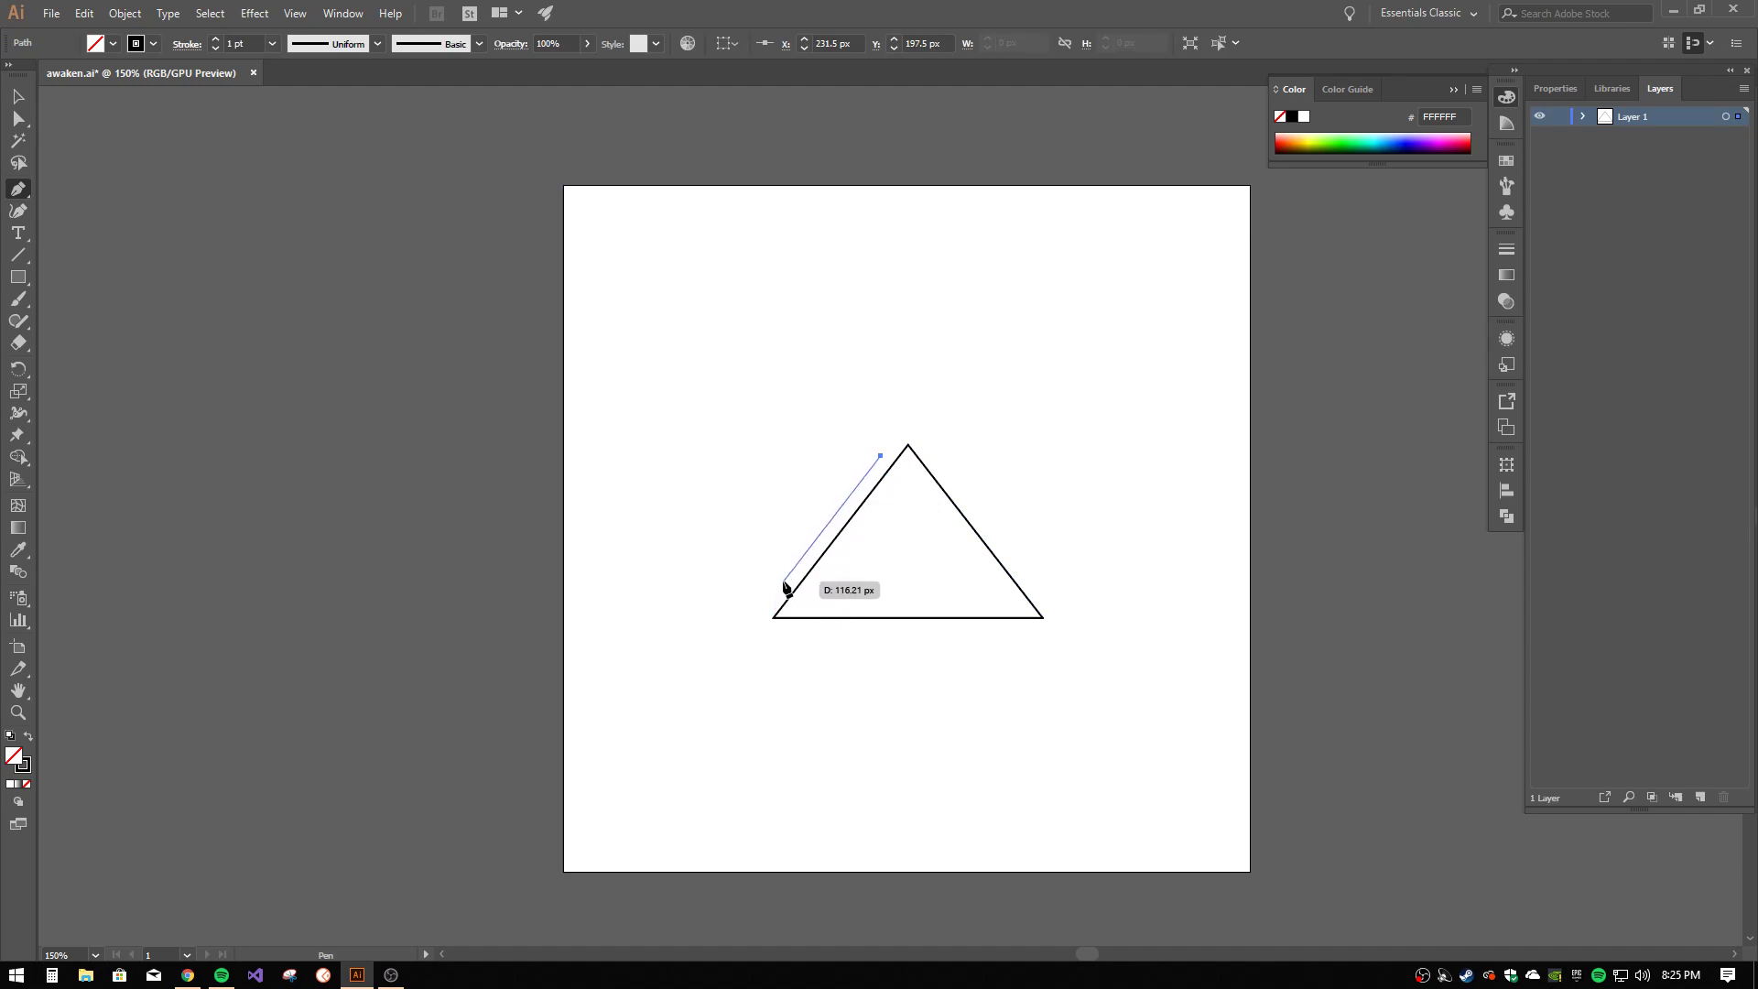
{"action": "left_click", "coordinate": [782, 581]}
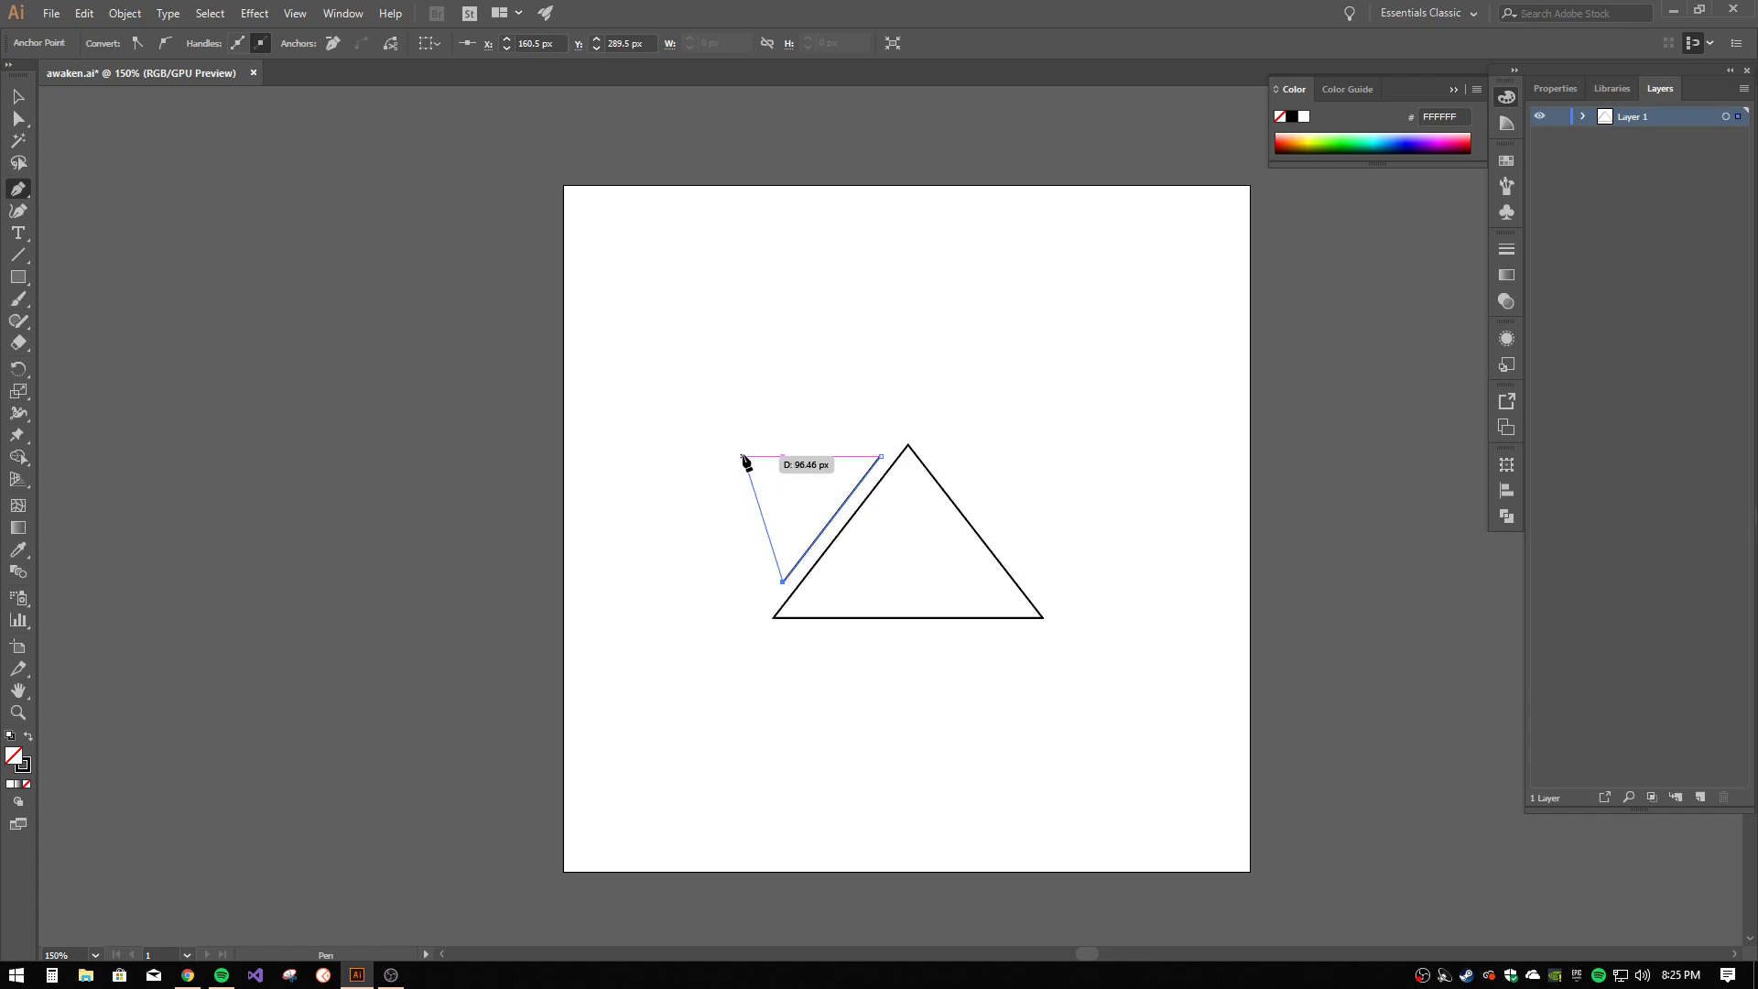
{"action": "left_click", "coordinate": [743, 456]}
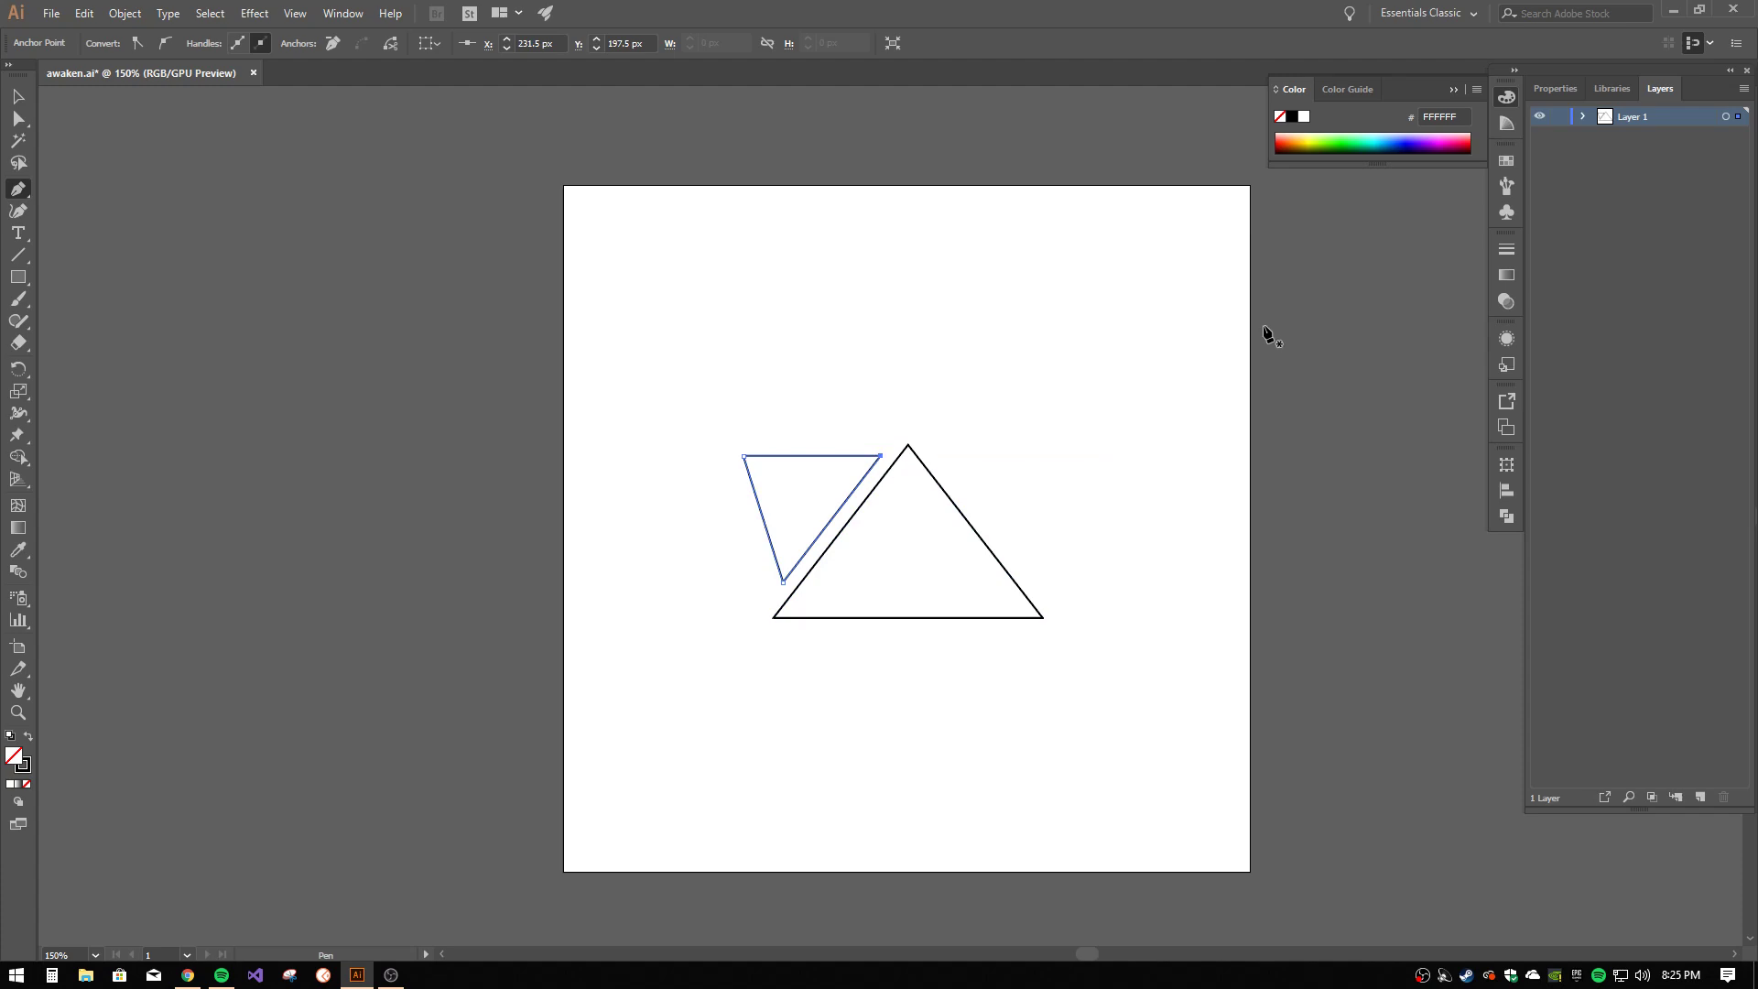
- Draw an inverted triangle, about 109 px wide and 92 px high, alongside the central triangle's right edge
{"action": "left_click", "coordinate": [935, 456]}
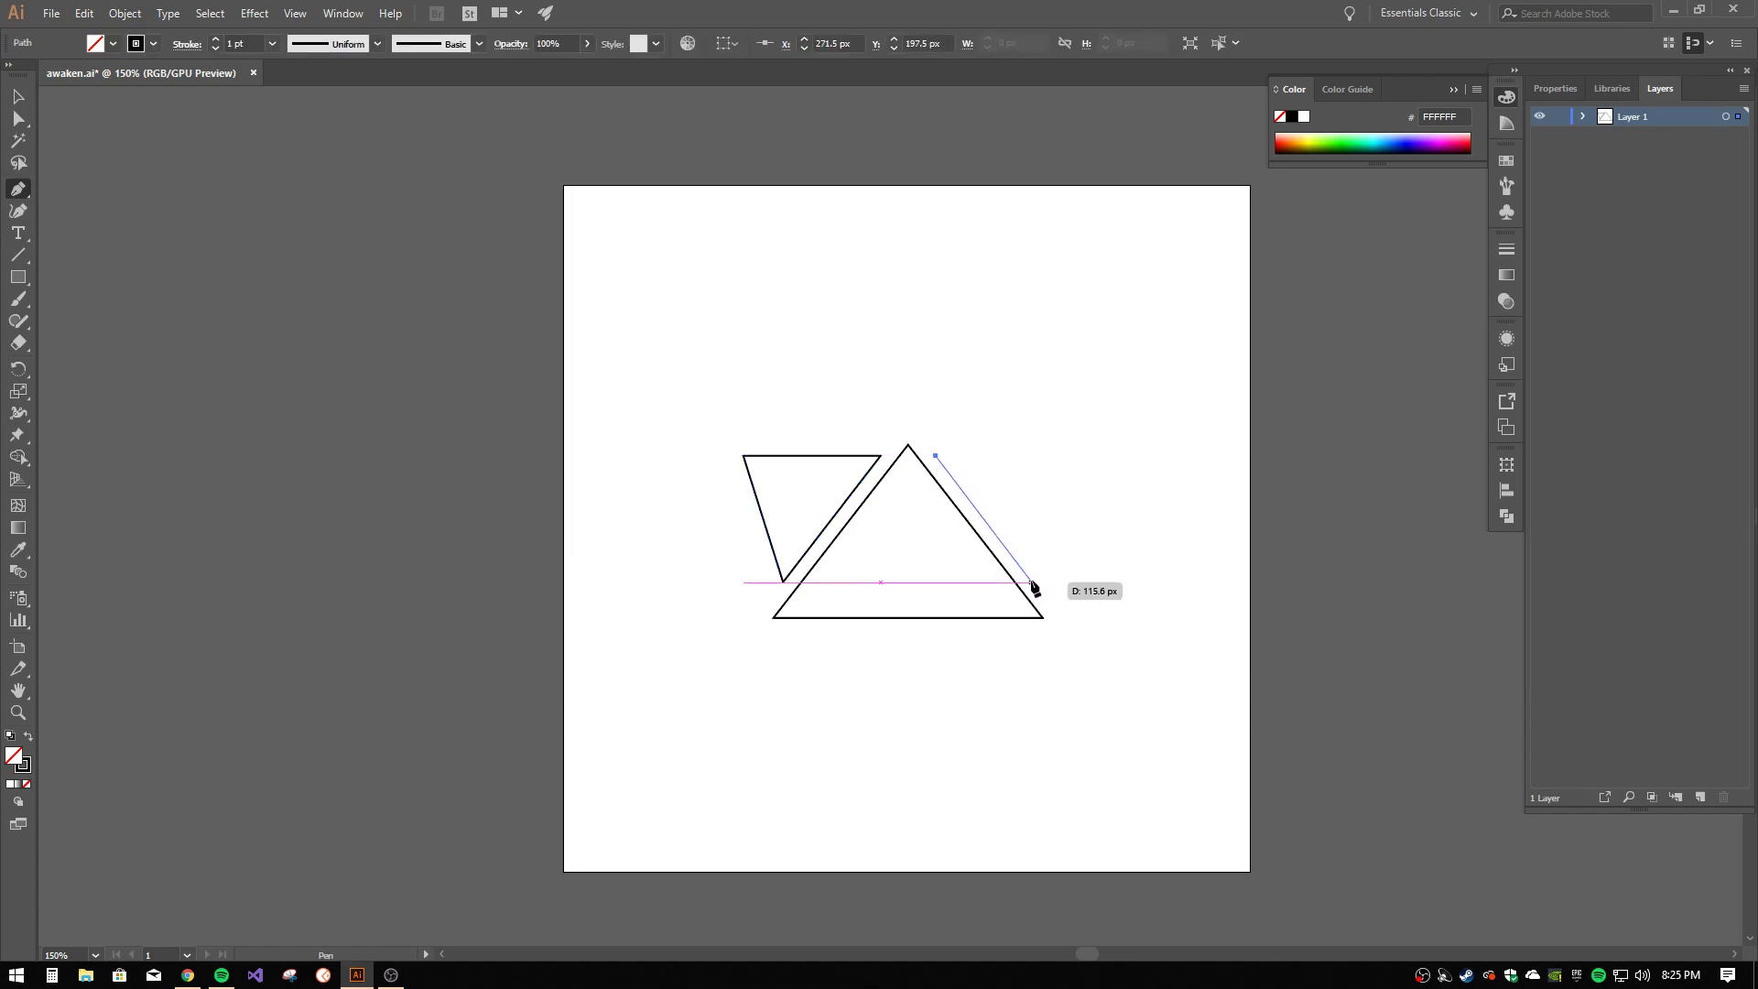
{"action": "left_click", "coordinate": [1032, 581]}
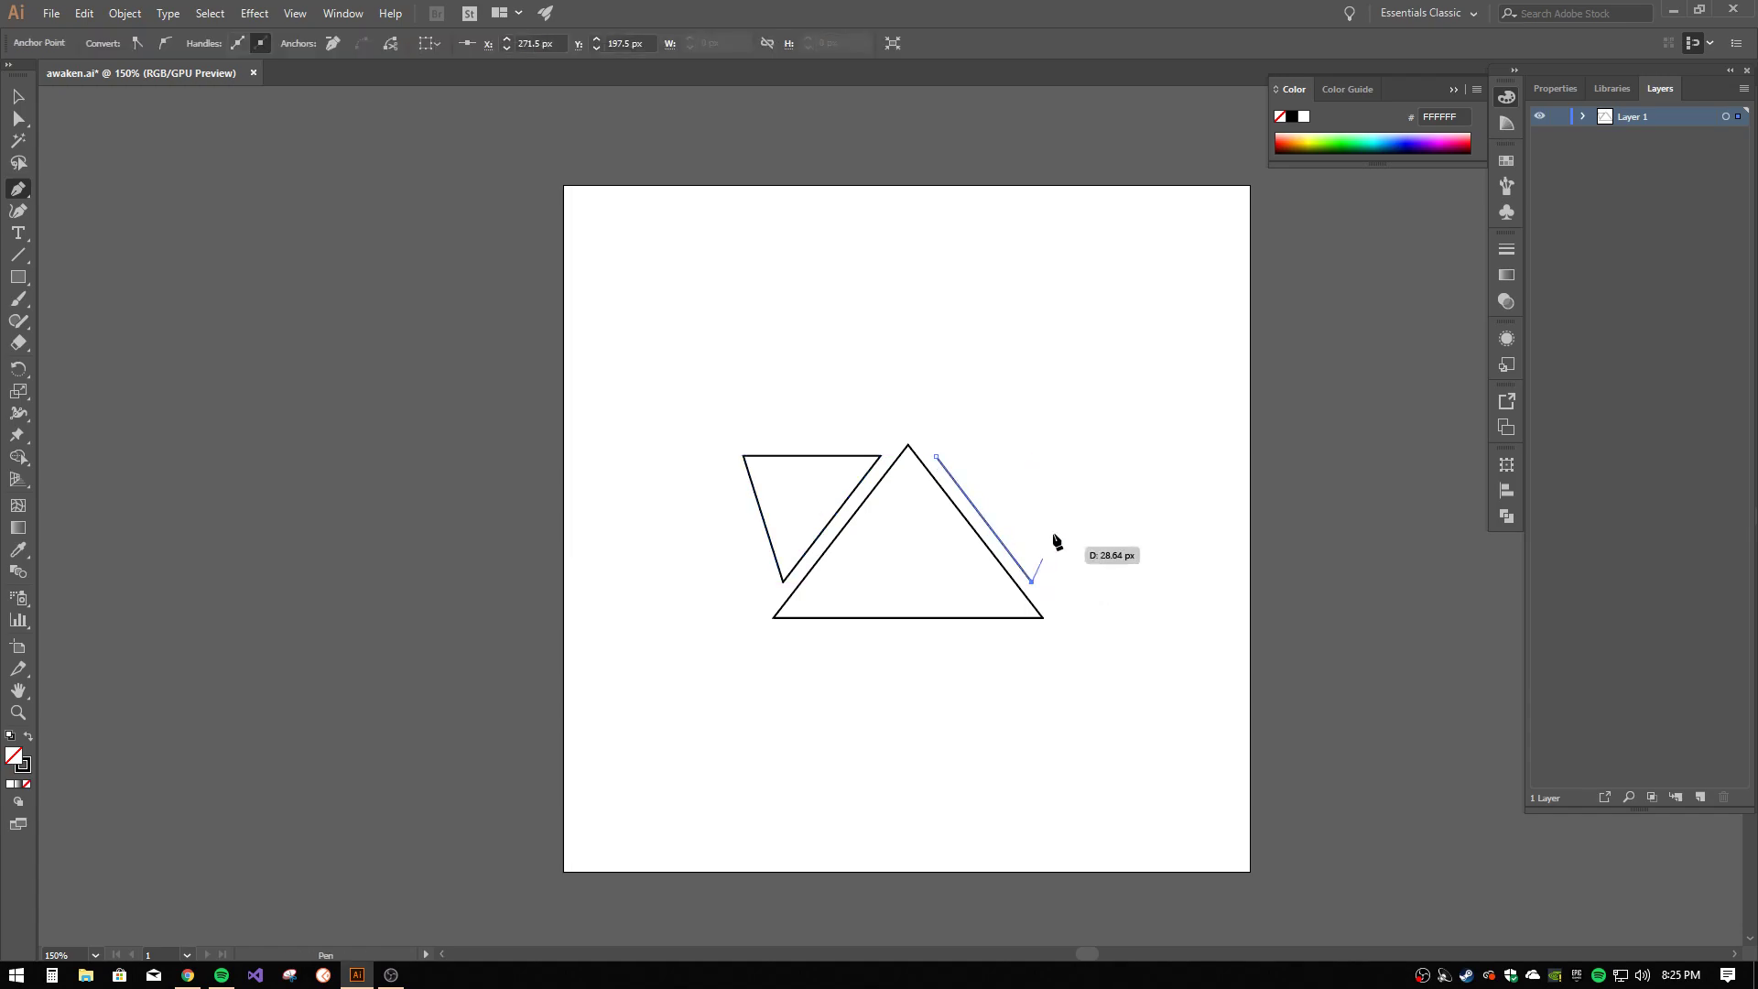
{"action": "left_click", "coordinate": [1085, 455]}
{"action": "left_click", "coordinate": [935, 455]}
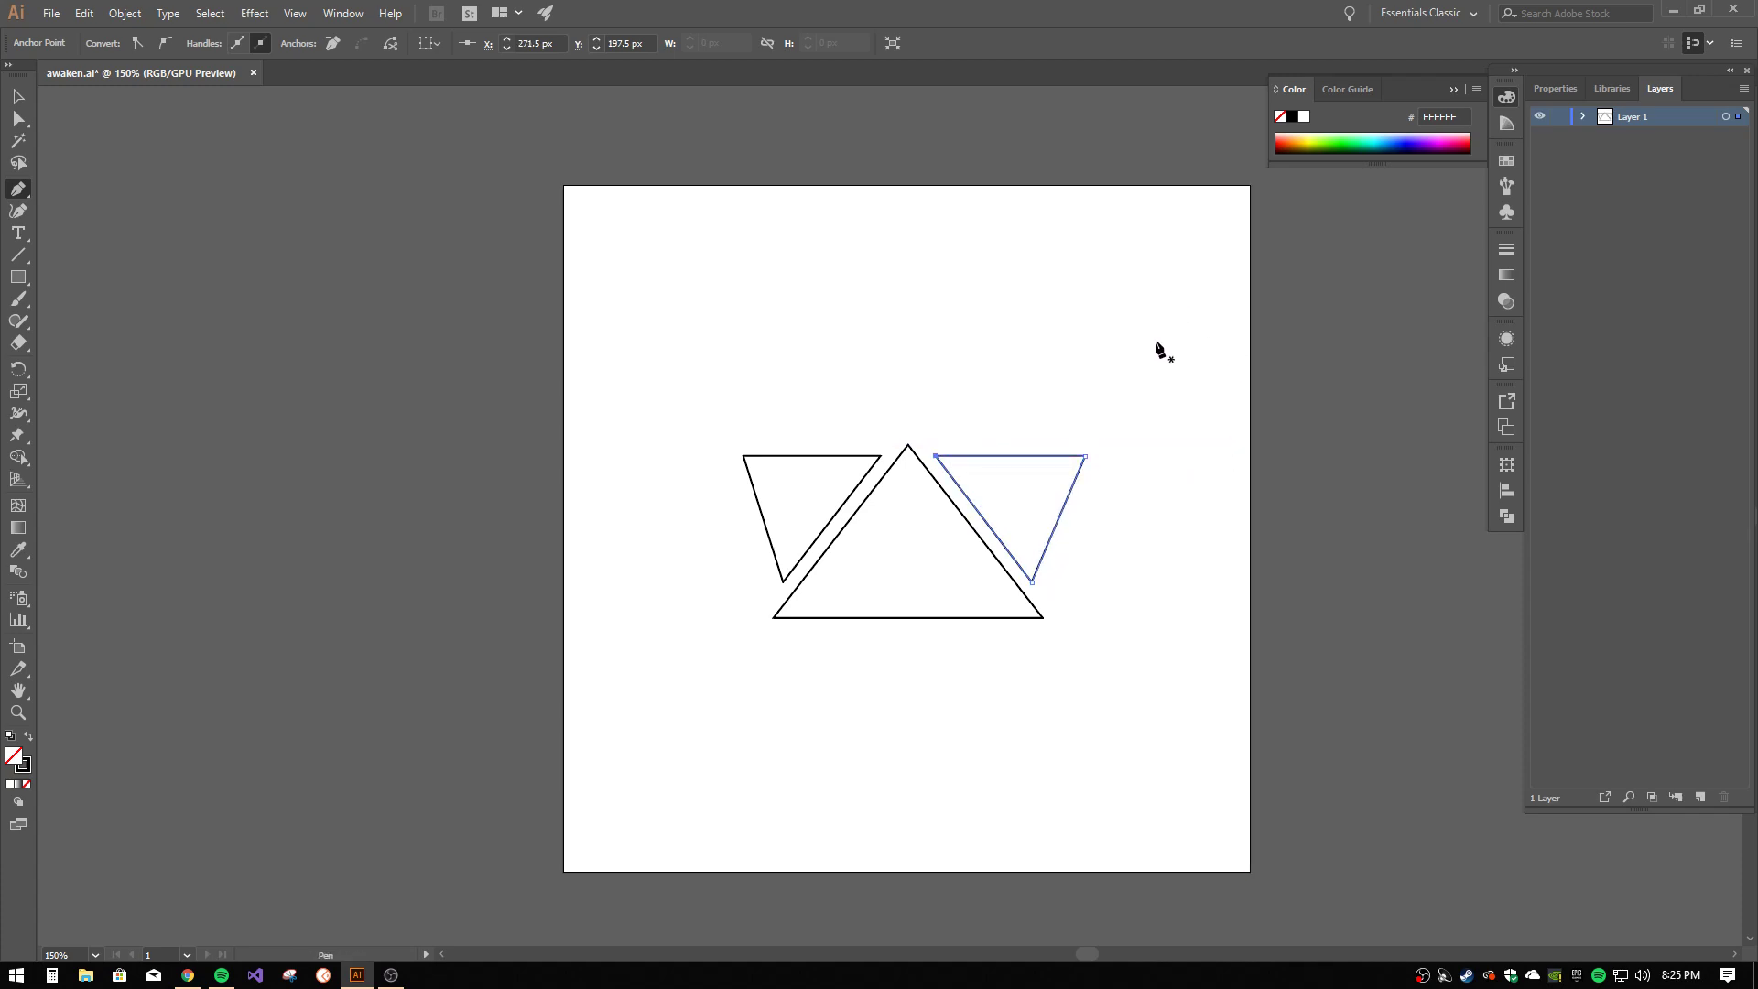
- Move the left inverted triangle 5 px down, keeping its horizontal position
{"action": "left_click", "coordinate": [18, 97]}
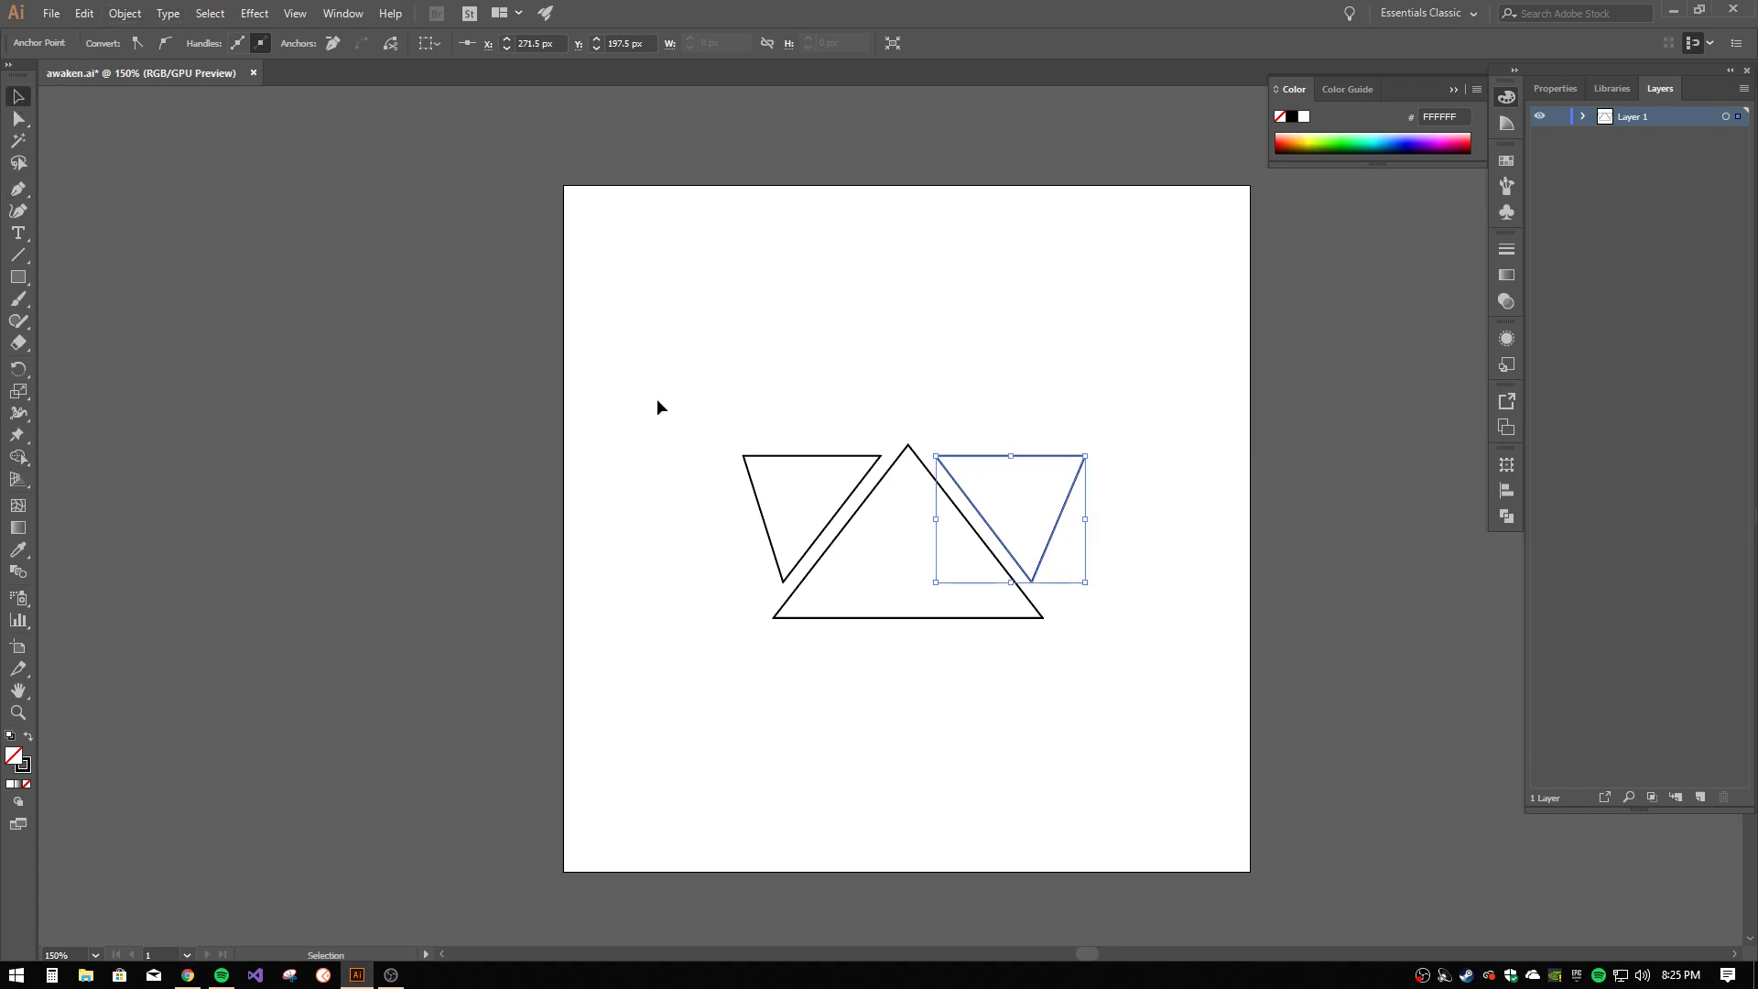
{"action": "left_click", "coordinate": [817, 529]}
{"action": "left_click", "coordinate": [821, 526]}
{"action": "key", "text": "Left"}
{"action": "key", "text": "Left"}
{"action": "key", "text": "Left"}
{"action": "key", "text": "Left"}
{"action": "key", "text": "Left"}
{"action": "key", "text": "Down"}
{"action": "key", "text": "Down"}
{"action": "key", "text": "Down"}
{"action": "key", "text": "Down"}
{"action": "key", "text": "Down"}
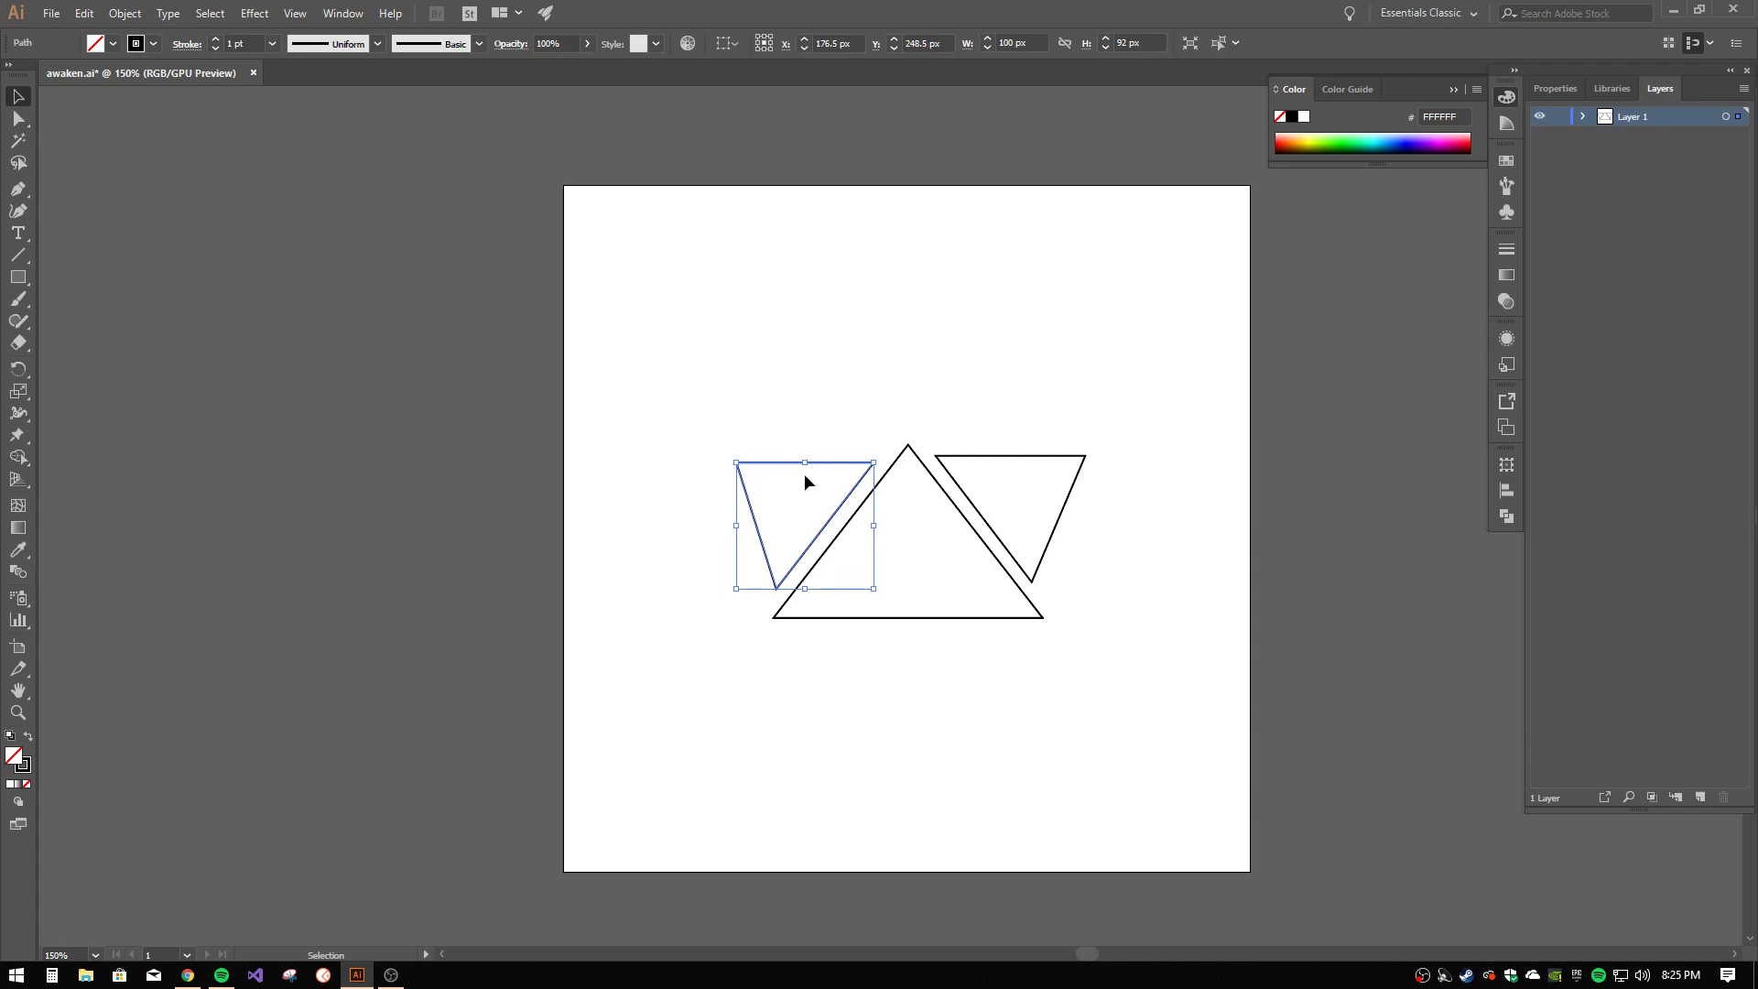
{"action": "key", "text": "Right"}
{"action": "key", "text": "Right"}
{"action": "key", "text": "Right"}
{"action": "key", "text": "Right"}
{"action": "key", "text": "Right"}
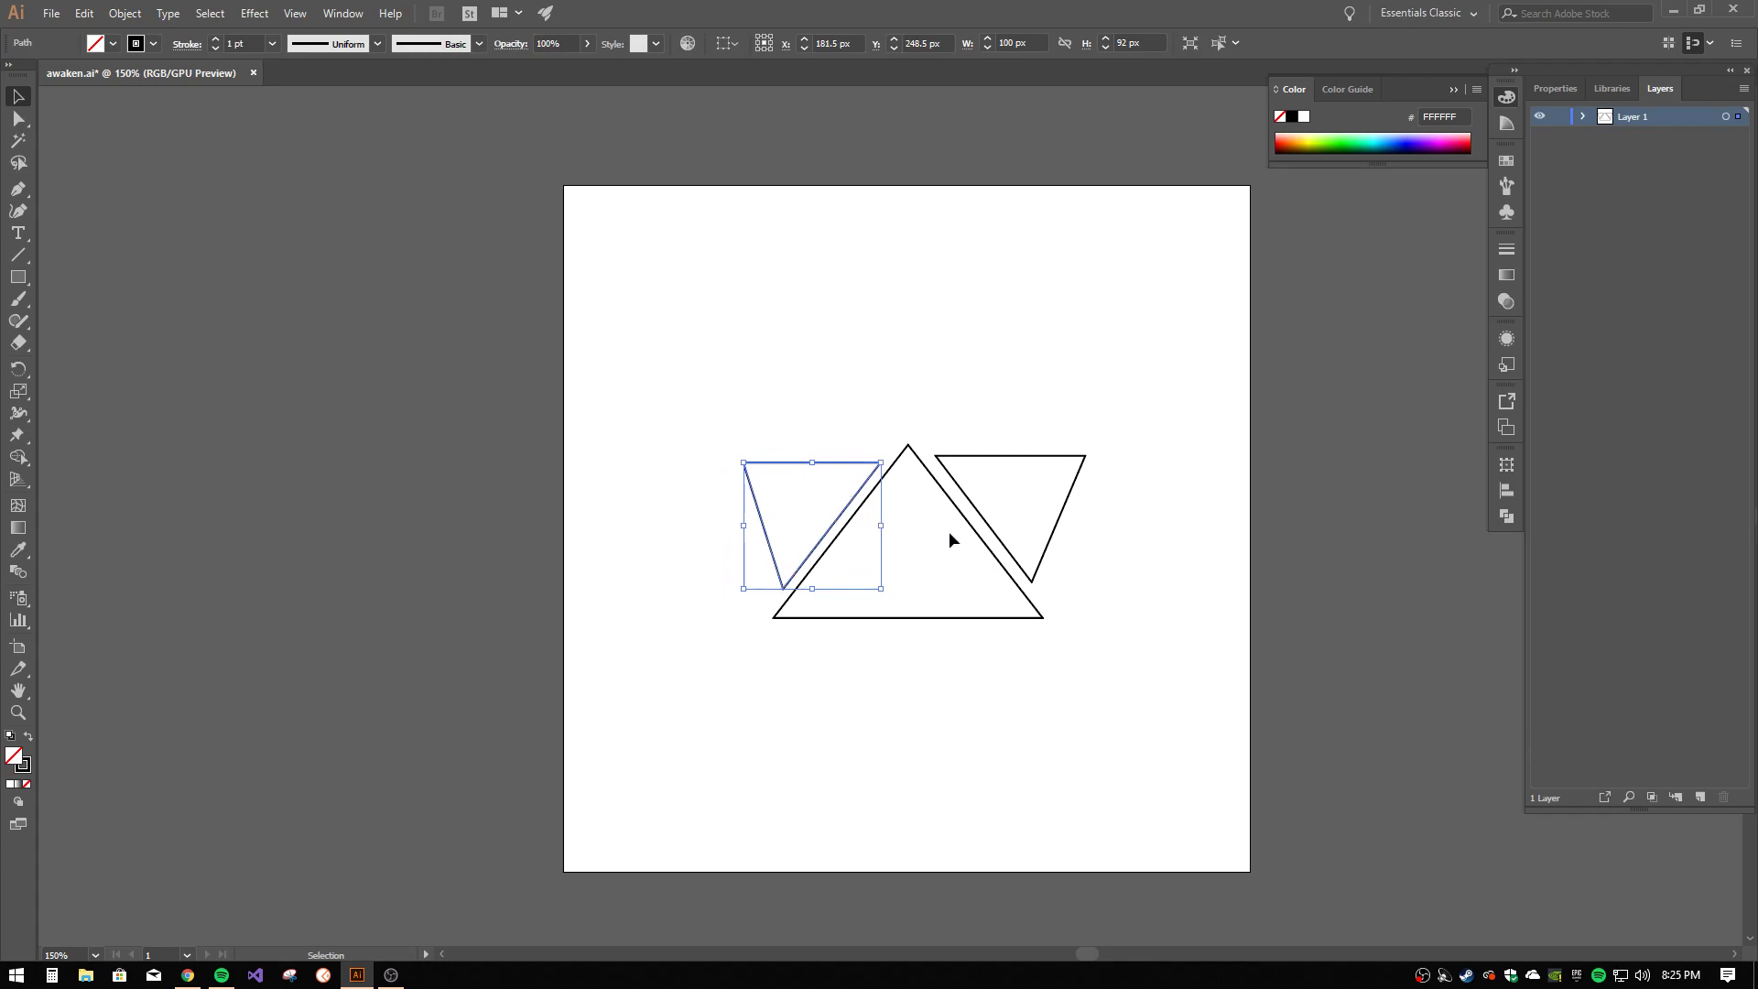
- Move the right inverted triangle 5 px down to line up with the left one, then deselect it
{"action": "left_click", "coordinate": [988, 518]}
{"action": "left_click", "coordinate": [987, 520]}
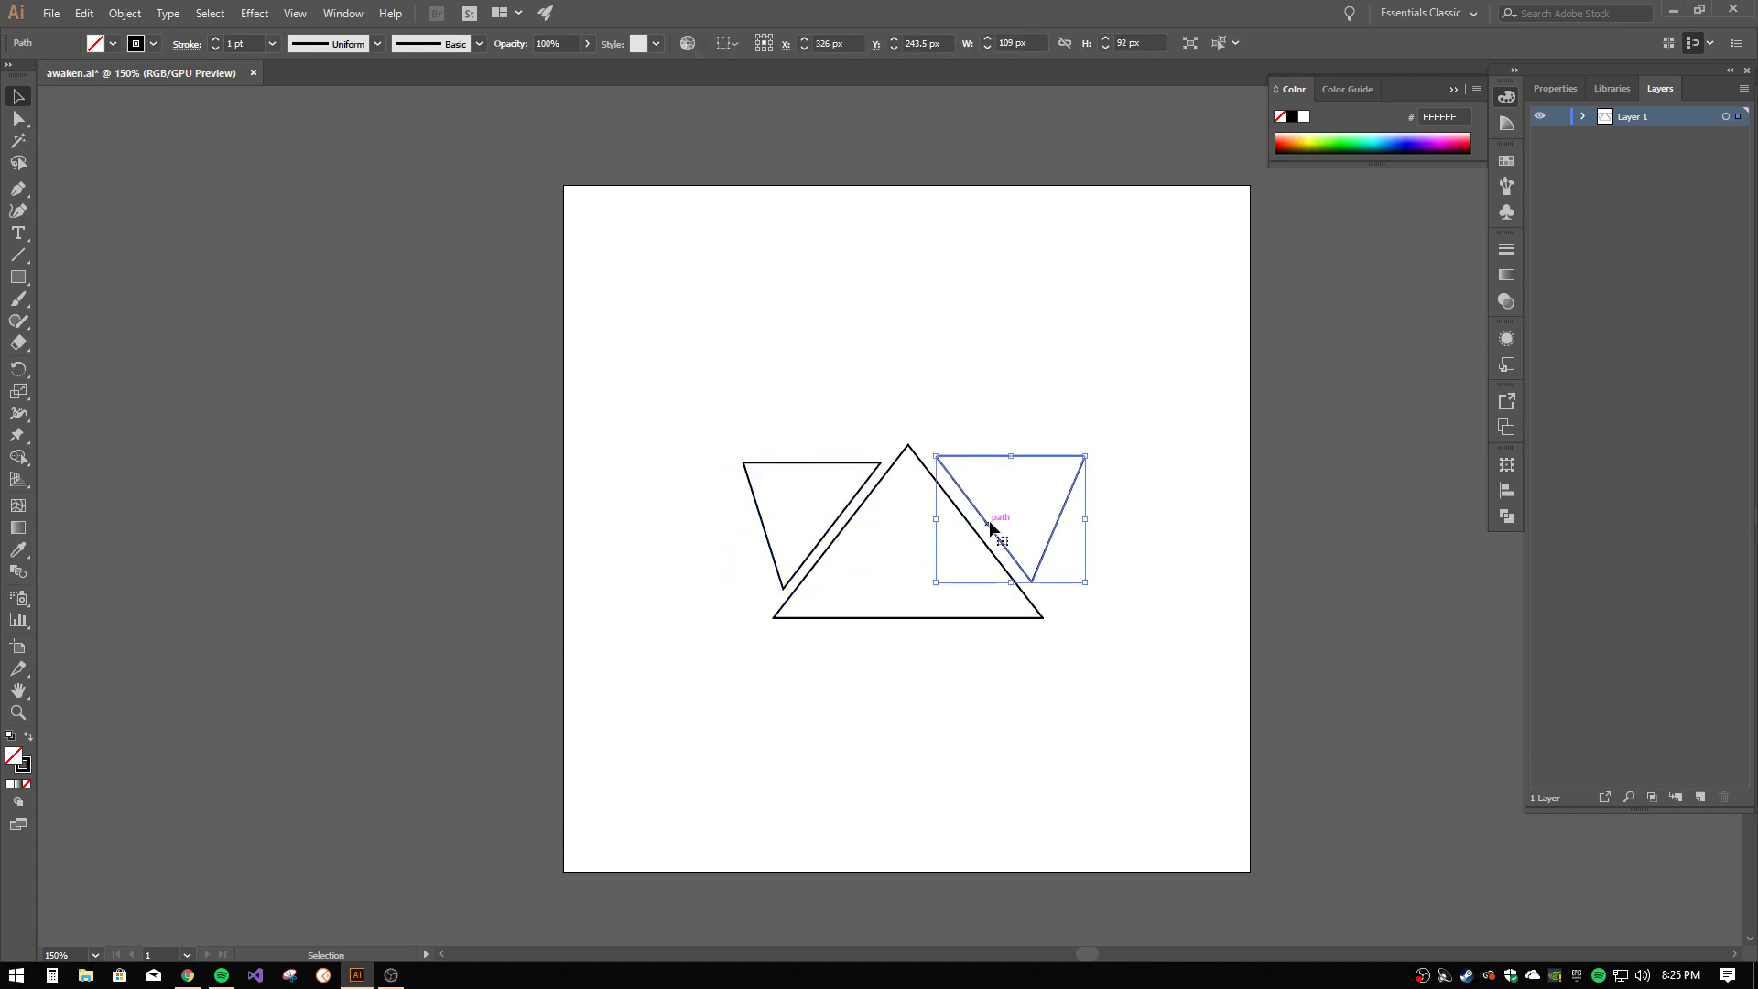
{"action": "key", "text": "Right"}
{"action": "key", "text": "Right"}
{"action": "key", "text": "Right"}
{"action": "key", "text": "Right"}
{"action": "key", "text": "Right"}
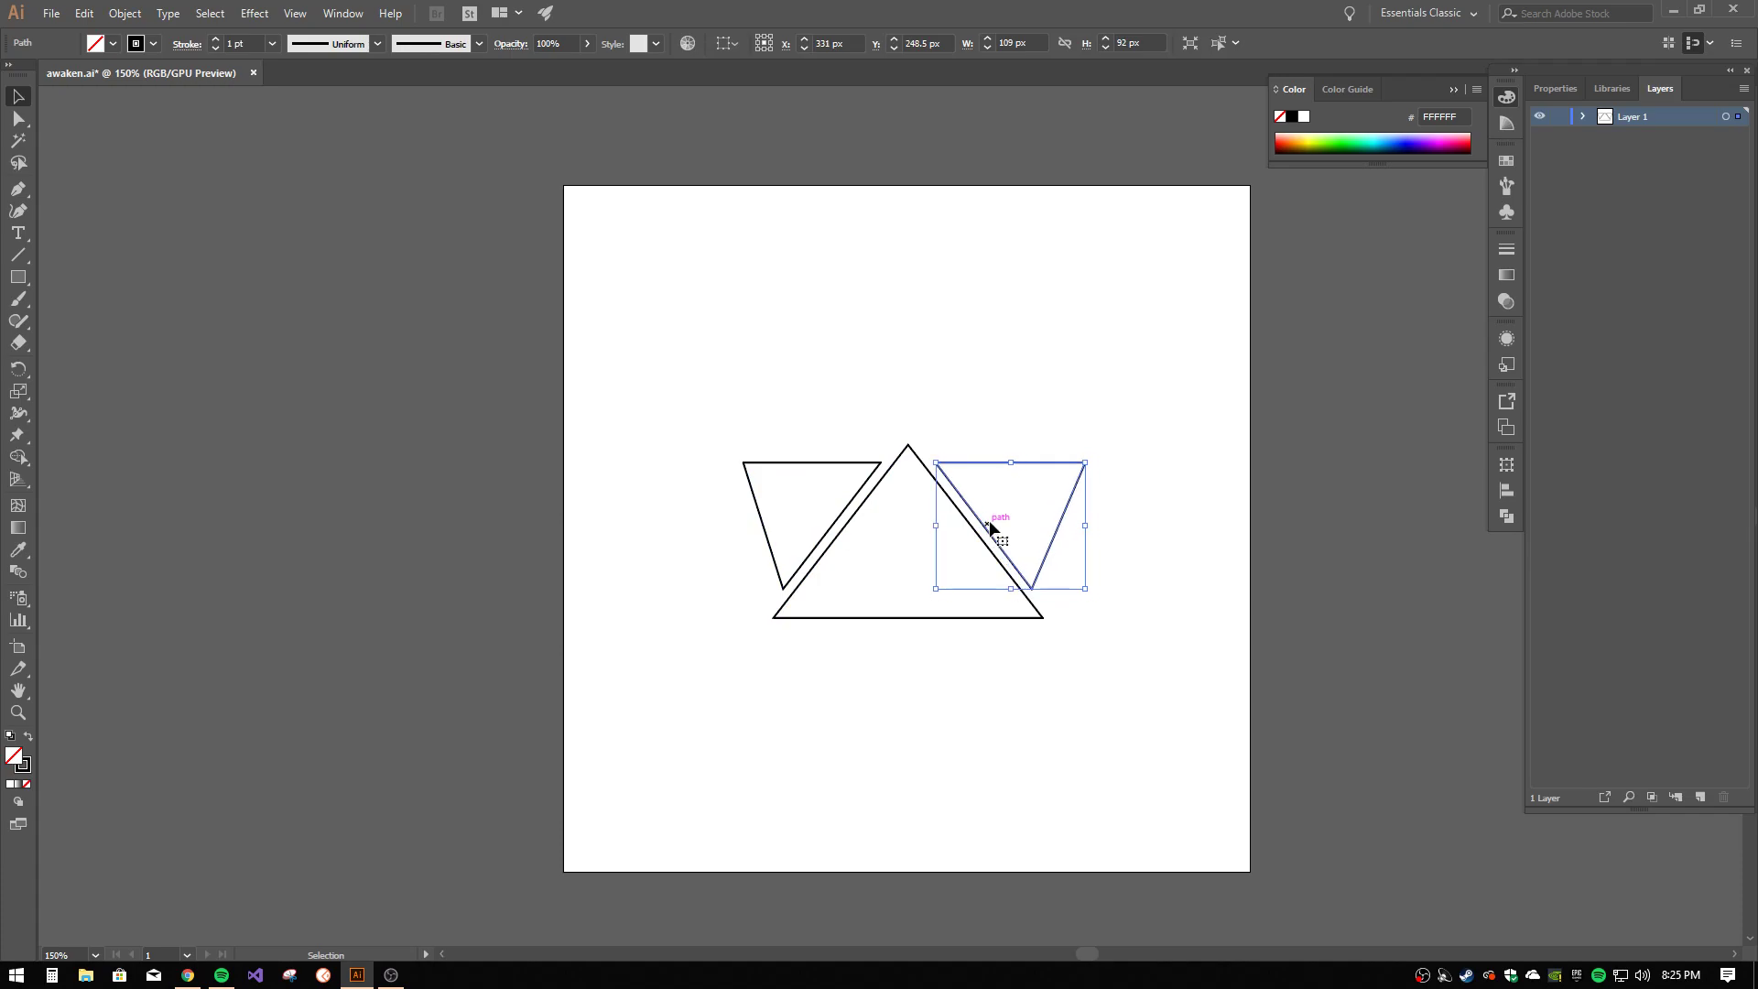
{"action": "left_click", "coordinate": [987, 698]}
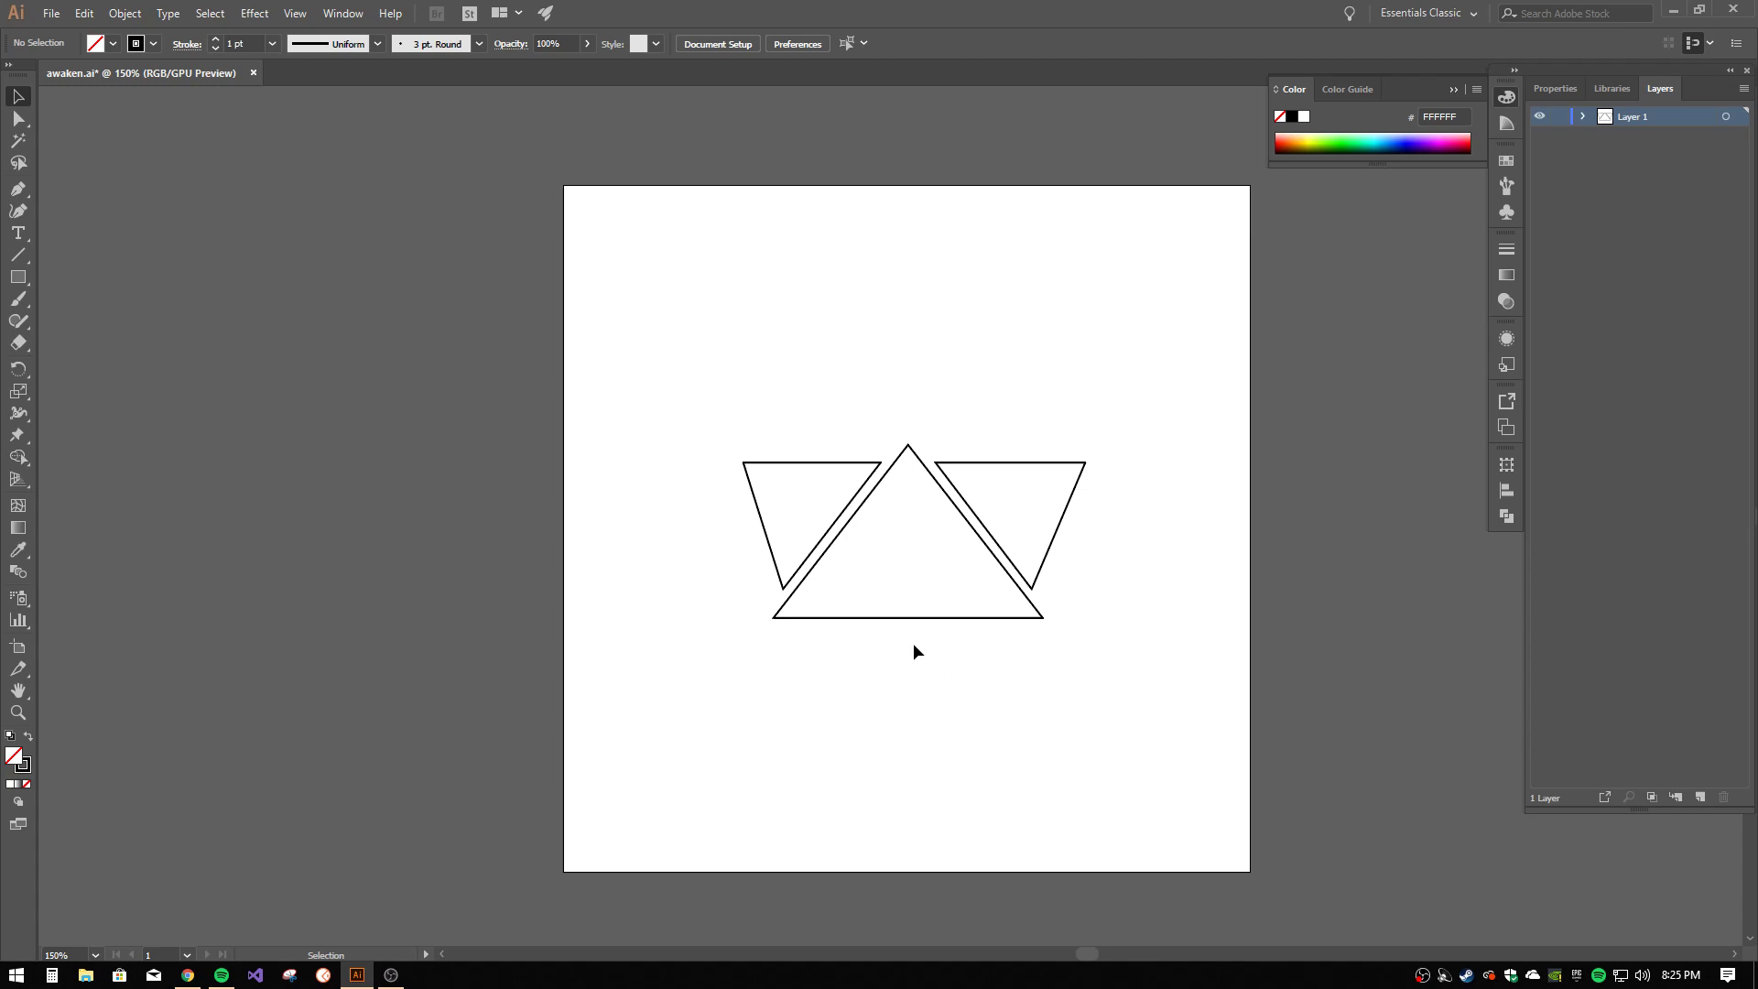
- Nudge the left inverted triangle 5 px left and 10 px down, closer to the central triangle's base
{"action": "left_click", "coordinate": [841, 464]}
{"action": "key", "text": "Left"}
{"action": "key", "text": "Left"}
{"action": "key", "text": "Left"}
{"action": "key", "text": "Left"}
{"action": "key", "text": "Left"}
{"action": "key", "text": "Down"}
{"action": "key", "text": "Down"}
{"action": "key", "text": "Down"}
{"action": "key", "text": "Down"}
{"action": "key", "text": "Down"}
{"action": "key", "text": "Down"}
{"action": "key", "text": "Down"}
{"action": "key", "text": "Down"}
{"action": "key", "text": "Down"}
{"action": "key", "text": "Down"}
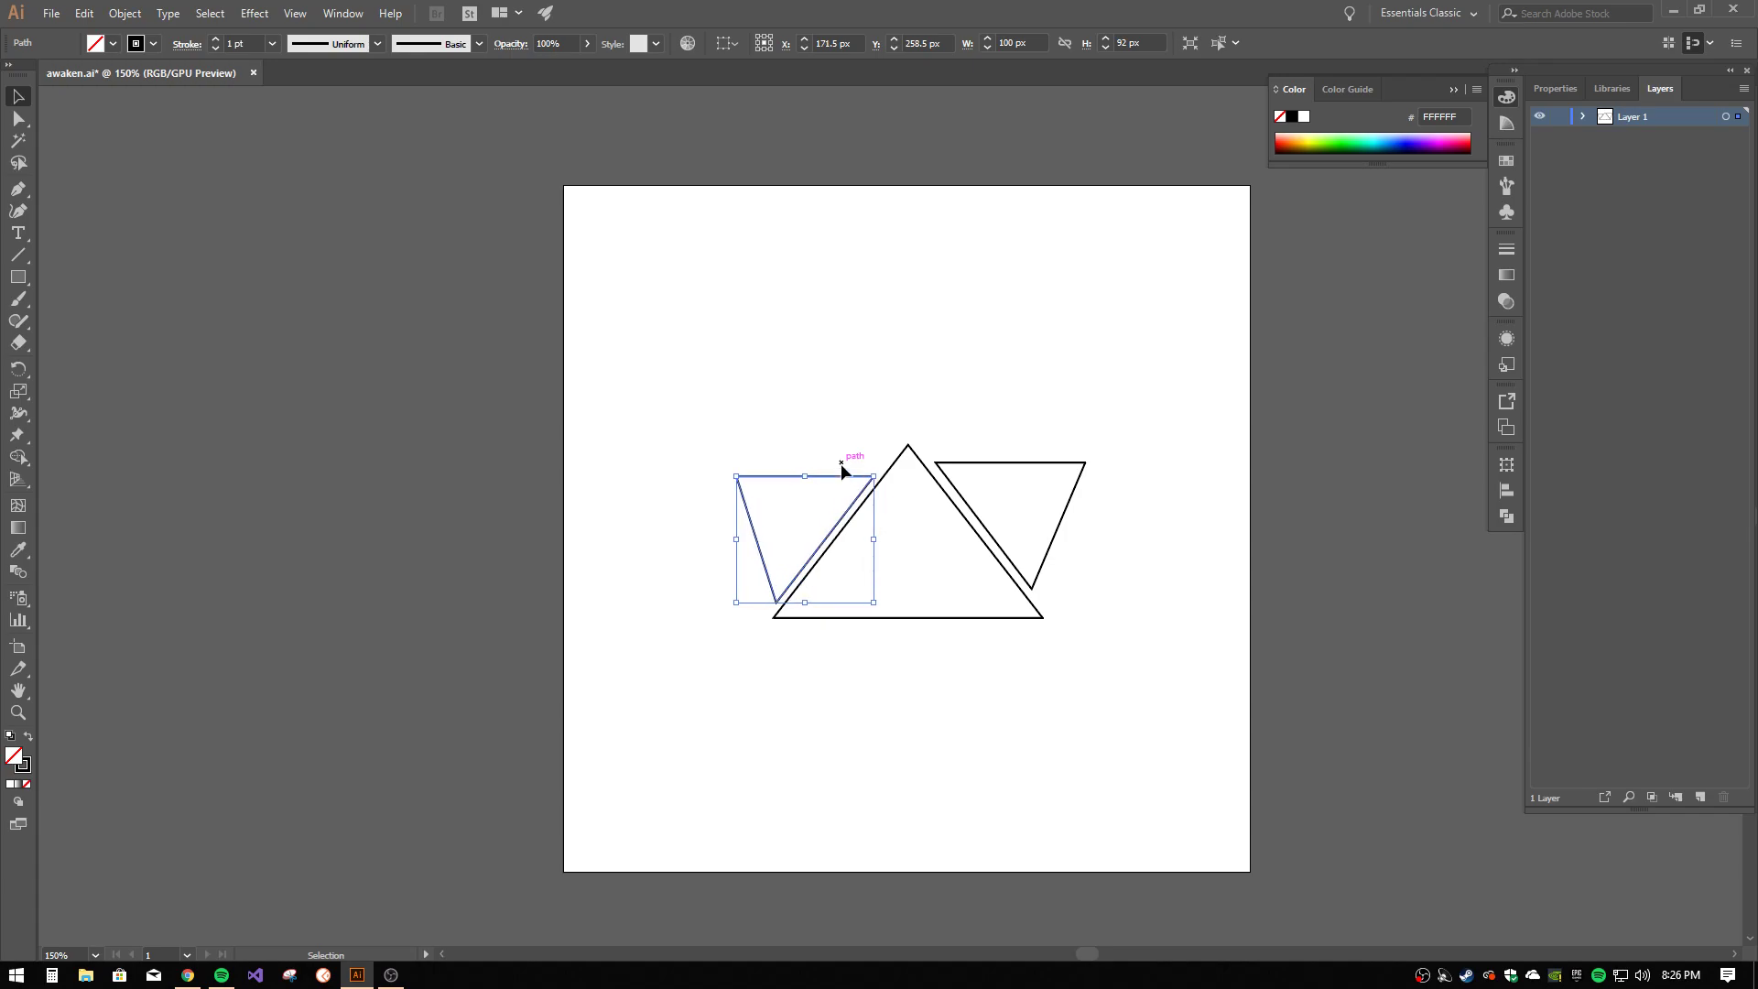
- Nudge the right inverted triangle 10 px down and 5 px right to match the left one
{"action": "left_click", "coordinate": [972, 498]}
{"action": "key", "text": "Down"}
{"action": "key", "text": "Down"}
{"action": "key", "text": "Down"}
{"action": "key", "text": "Down"}
{"action": "key", "text": "Down"}
{"action": "key", "text": "Down"}
{"action": "key", "text": "Down"}
{"action": "key", "text": "Down"}
{"action": "key", "text": "Down"}
{"action": "key", "text": "Down"}
{"action": "key", "text": "Right"}
{"action": "key", "text": "Right"}
{"action": "key", "text": "Right"}
{"action": "key", "text": "Right"}
{"action": "key", "text": "Right"}
{"action": "key", "text": "Right"}
{"action": "key", "text": "Right"}
{"action": "key", "text": "Right"}
{"action": "key", "text": "Right"}
{"action": "key", "text": "Right"}
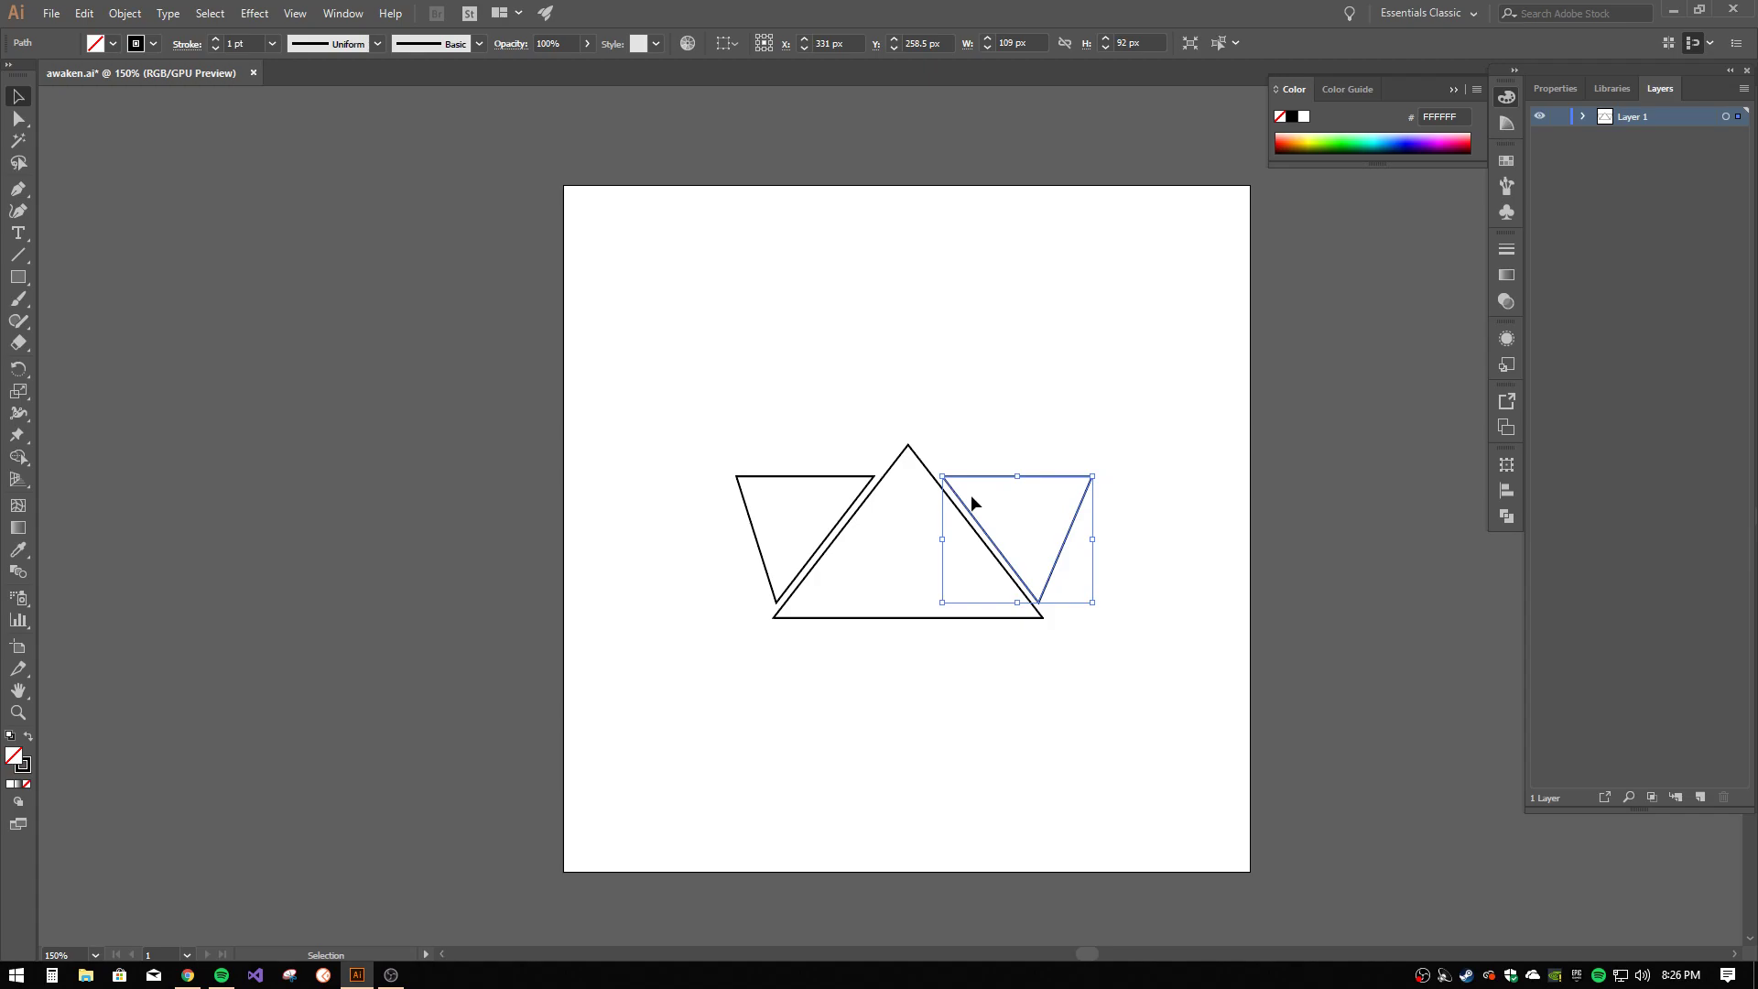
{"action": "key", "text": "Left"}
{"action": "key", "text": "Left"}
{"action": "key", "text": "Left"}
{"action": "key", "text": "Left"}
{"action": "key", "text": "Left"}
- Draw a large V-shaped outline around the triangles, about 306 px wide and 390 px deep, with its top ends meeting the central triangle's upper sides
{"action": "left_click", "coordinate": [18, 188]}
{"action": "key", "text": "ctrl+shift+a"}
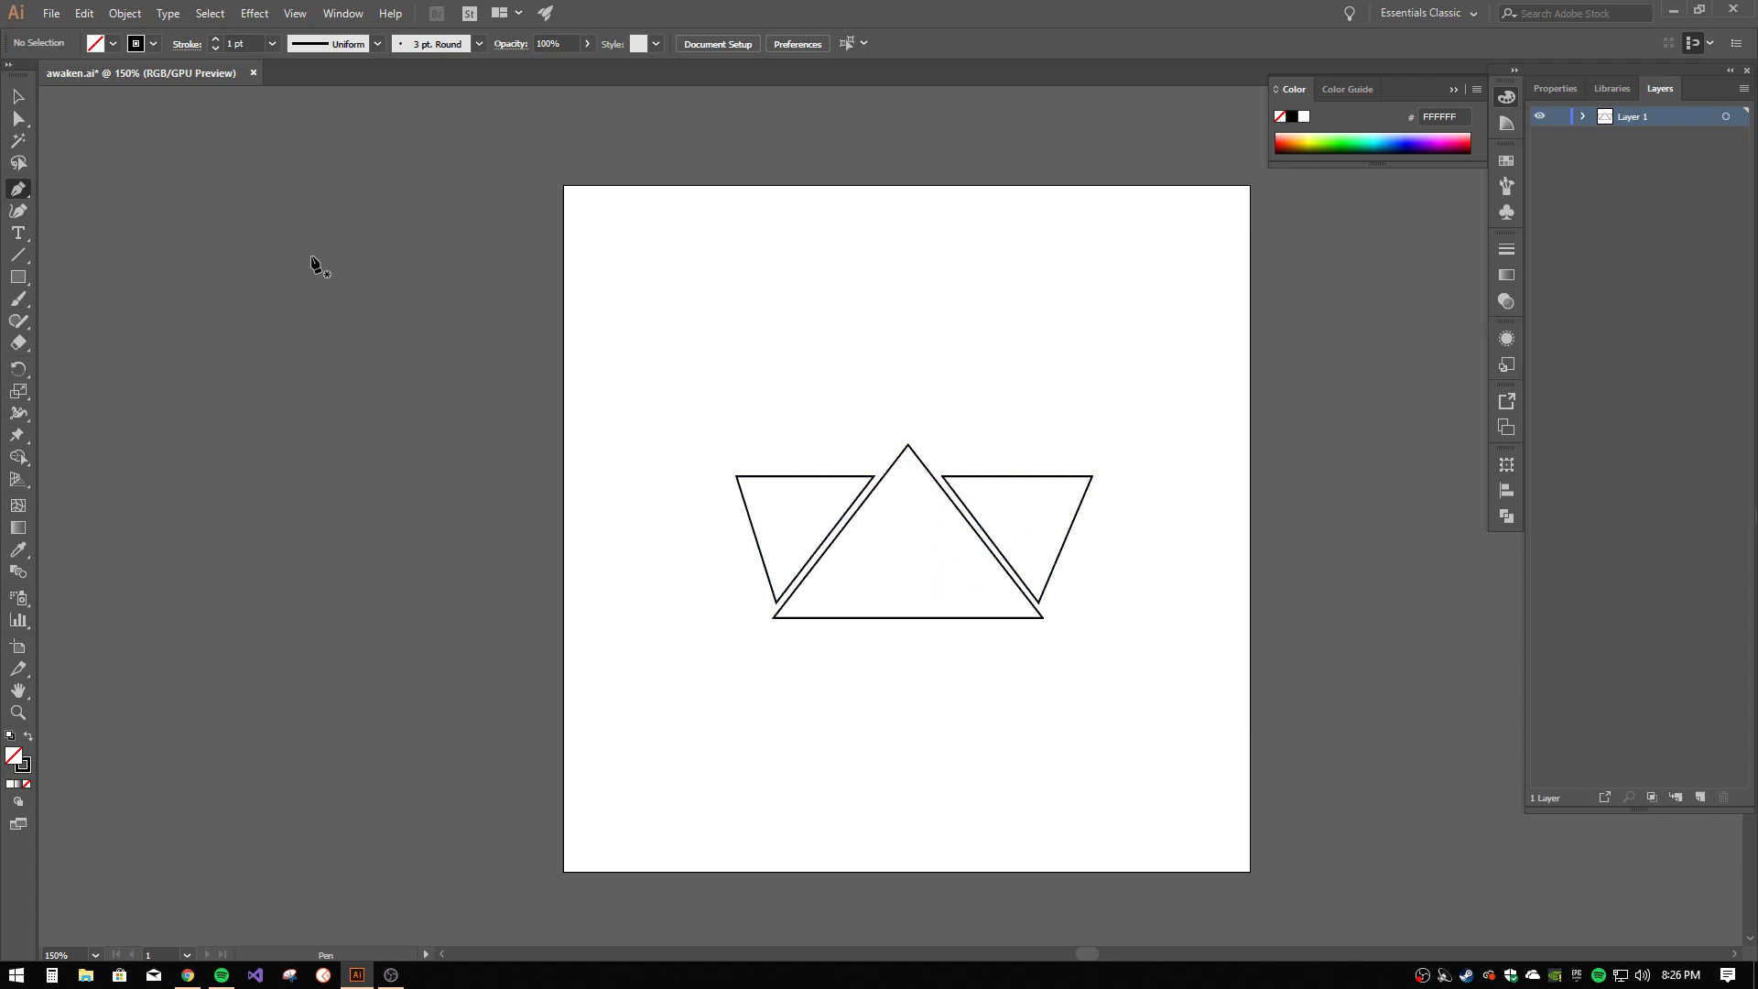
{"action": "left_click", "coordinate": [923, 464]}
{"action": "left_click", "coordinate": [1119, 464]}
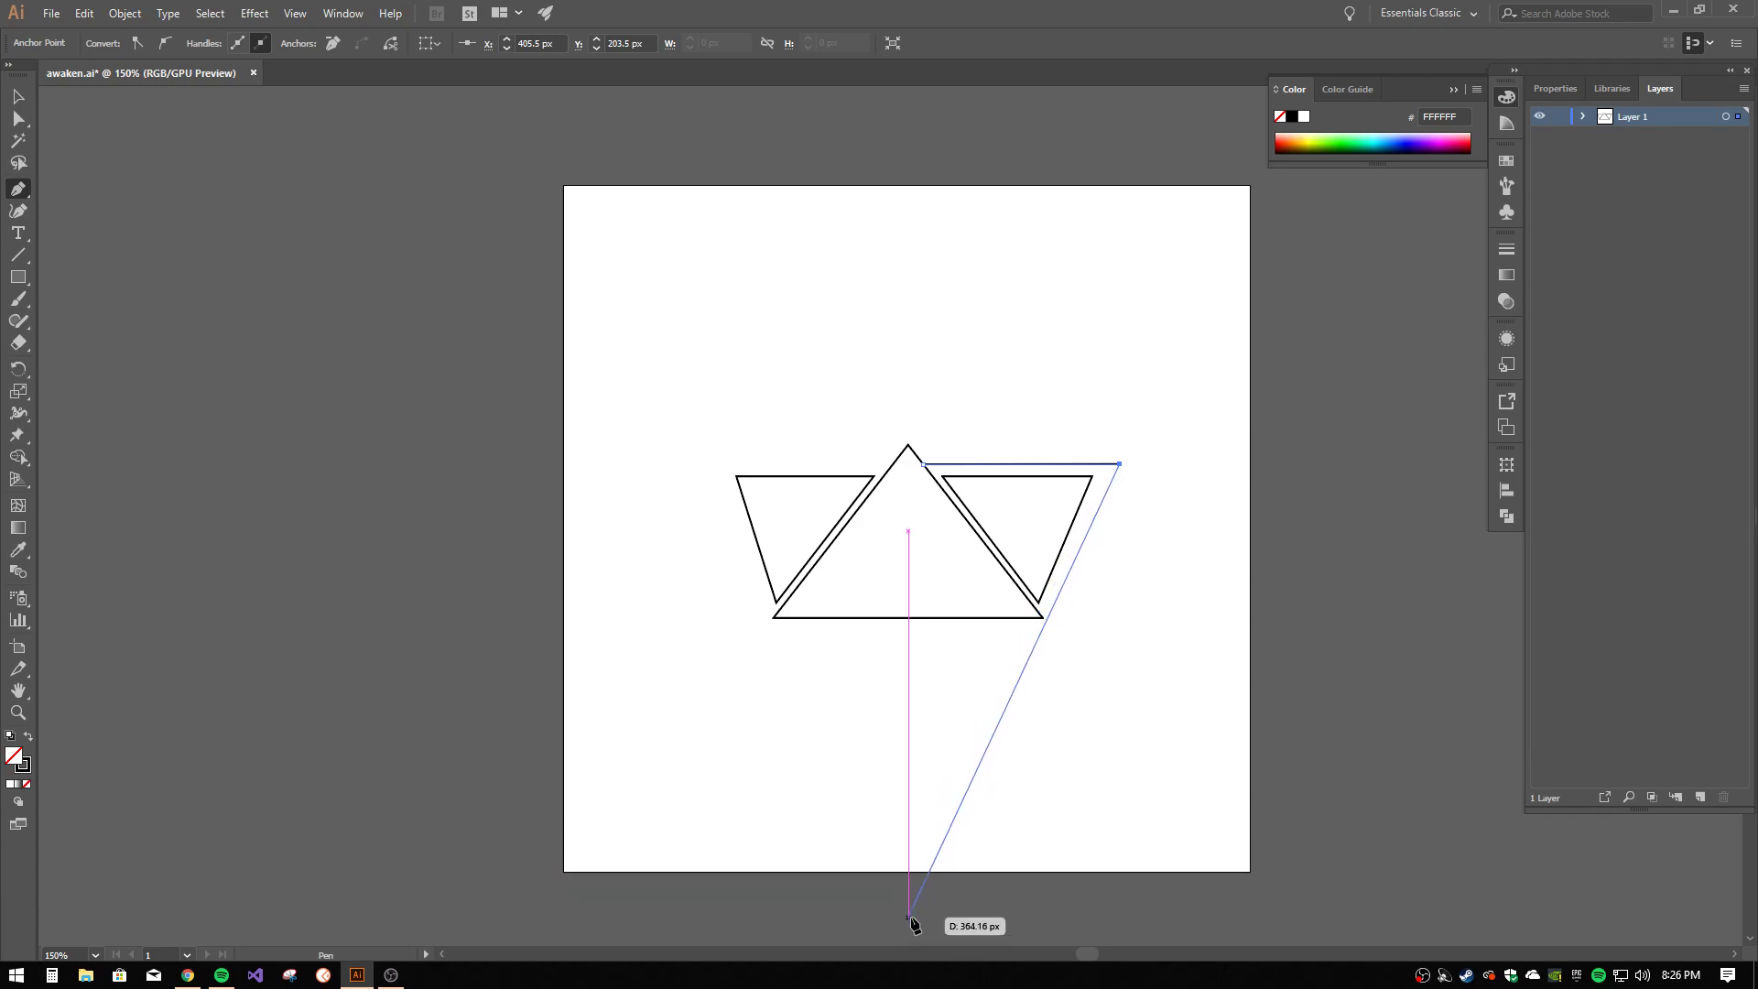
{"action": "key", "text": "space"}
{"action": "left_click_drag", "start_coordinate": [912, 913], "coordinate": [910, 616]}
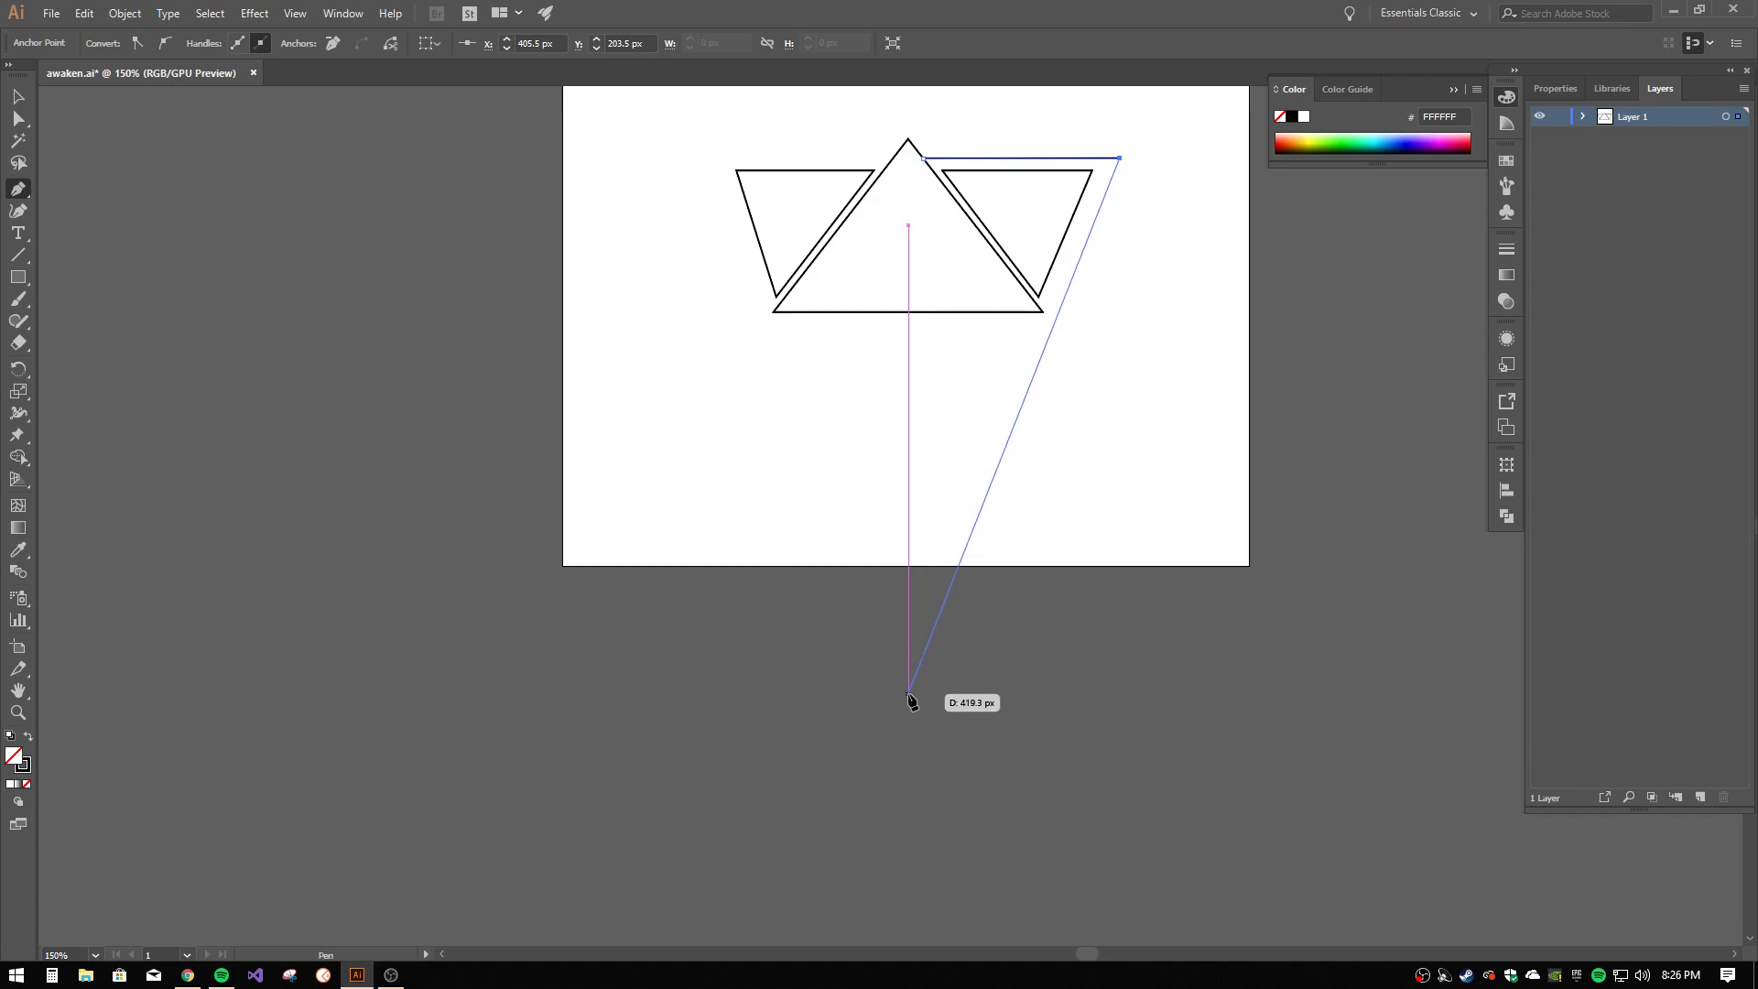
{"action": "left_click", "coordinate": [908, 693]}
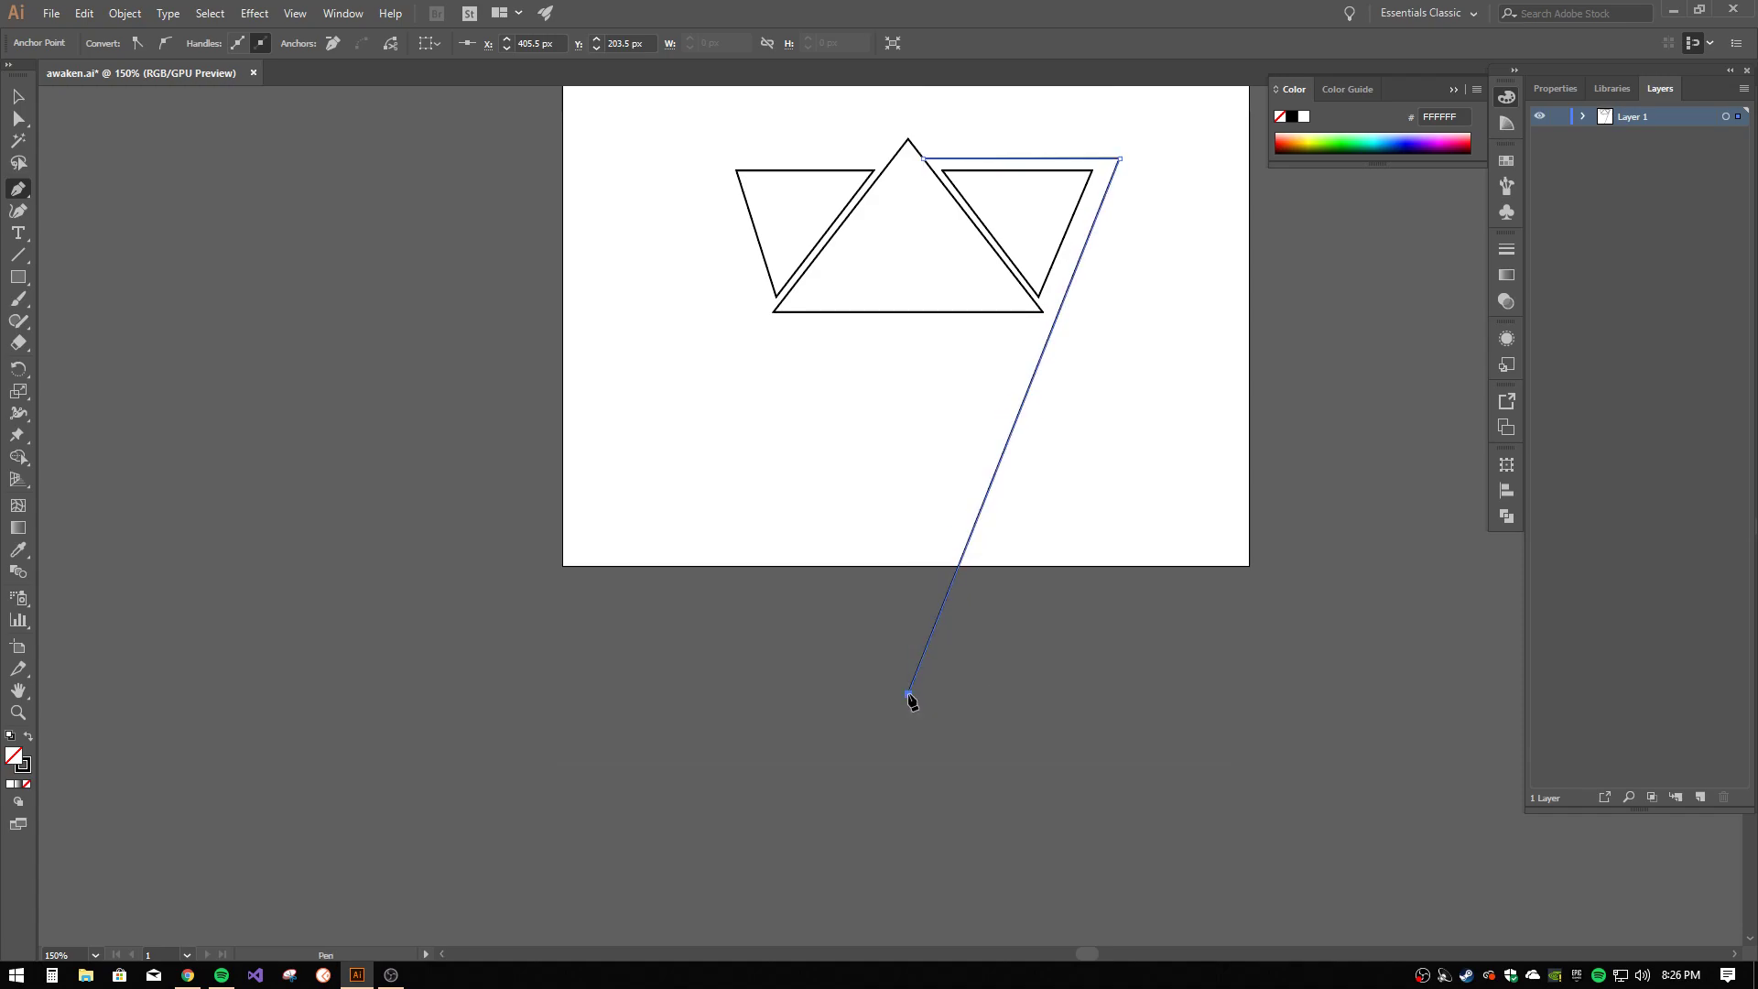
{"action": "left_click", "coordinate": [699, 158]}
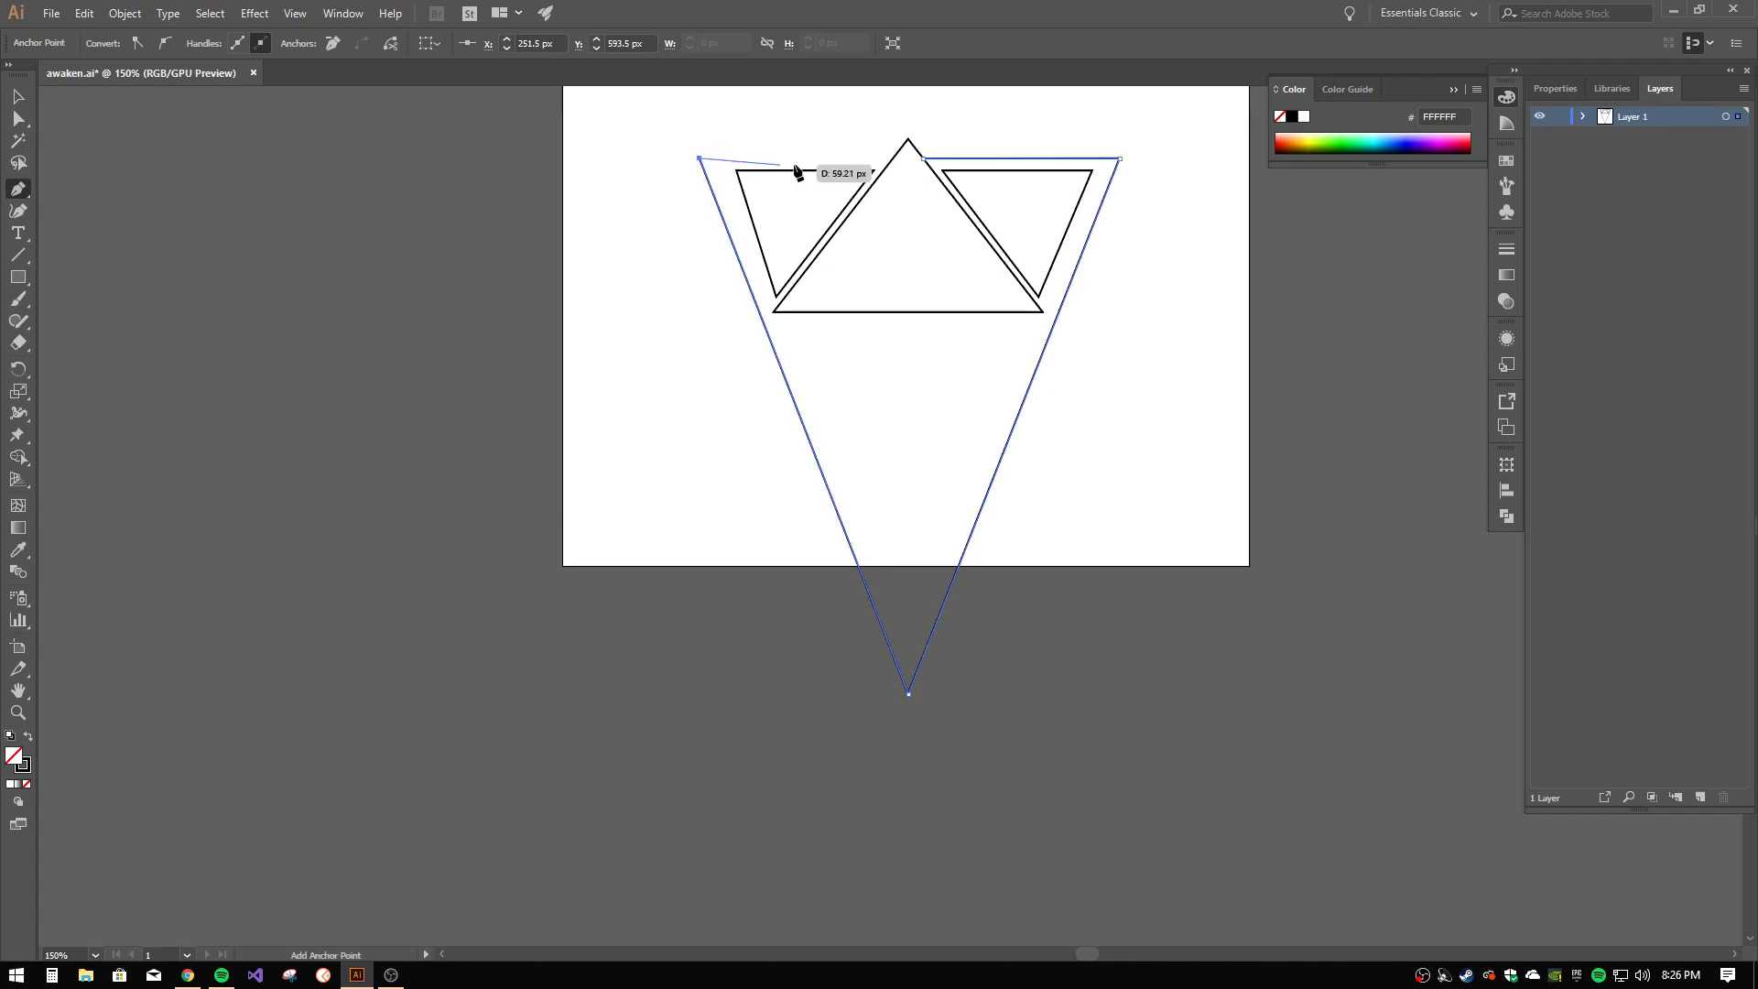
{"action": "left_click", "coordinate": [892, 159]}
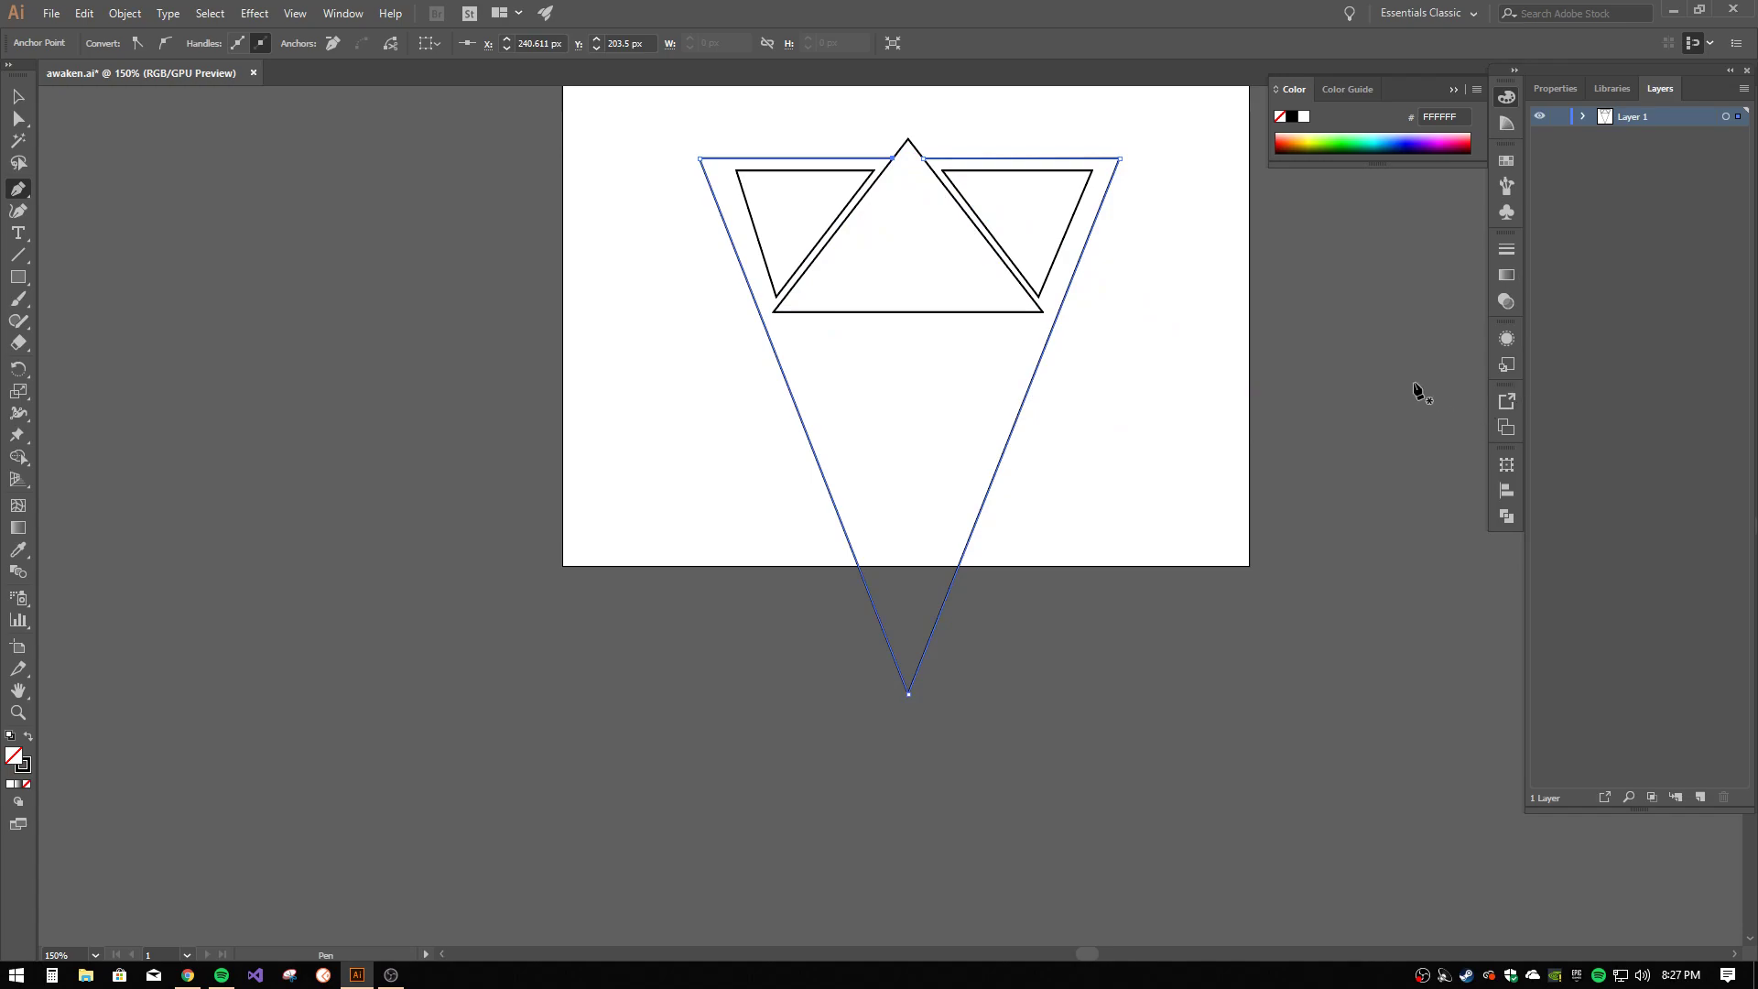
- Move all the artwork up together so that the whole outline fits within the artboard
{"action": "key", "text": "ctrl+a"}
{"action": "key", "text": "shift+Up"}
{"action": "key", "text": "shift+Up"}
{"action": "key", "text": "shift+Up"}
{"action": "key", "text": "shift+Up"}
{"action": "key", "text": "shift+Up"}
{"action": "key", "text": "shift+Up"}
{"action": "key", "text": "shift+Up"}
{"action": "key", "text": "shift+Up"}
{"action": "key", "text": "shift+Up"}
{"action": "key", "text": "shift+Up"}
{"action": "key", "text": "shift+Up"}
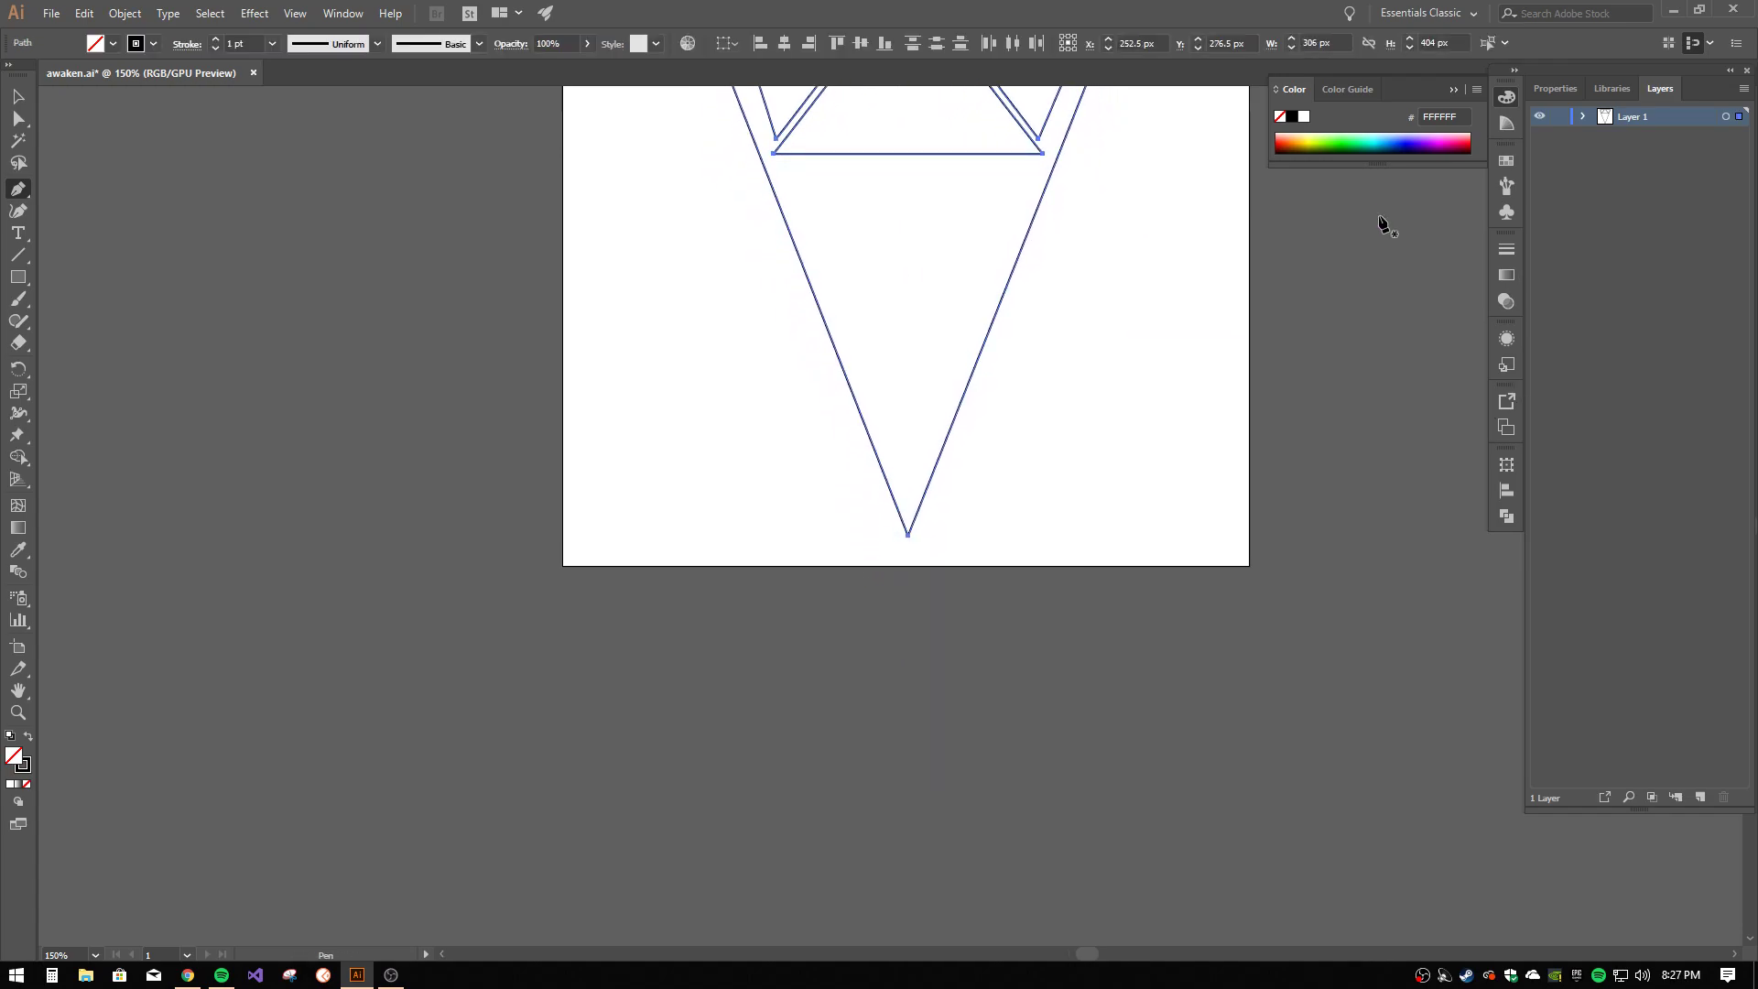
{"action": "left_click_drag", "start_coordinate": [1200, 310], "coordinate": [1190, 566]}
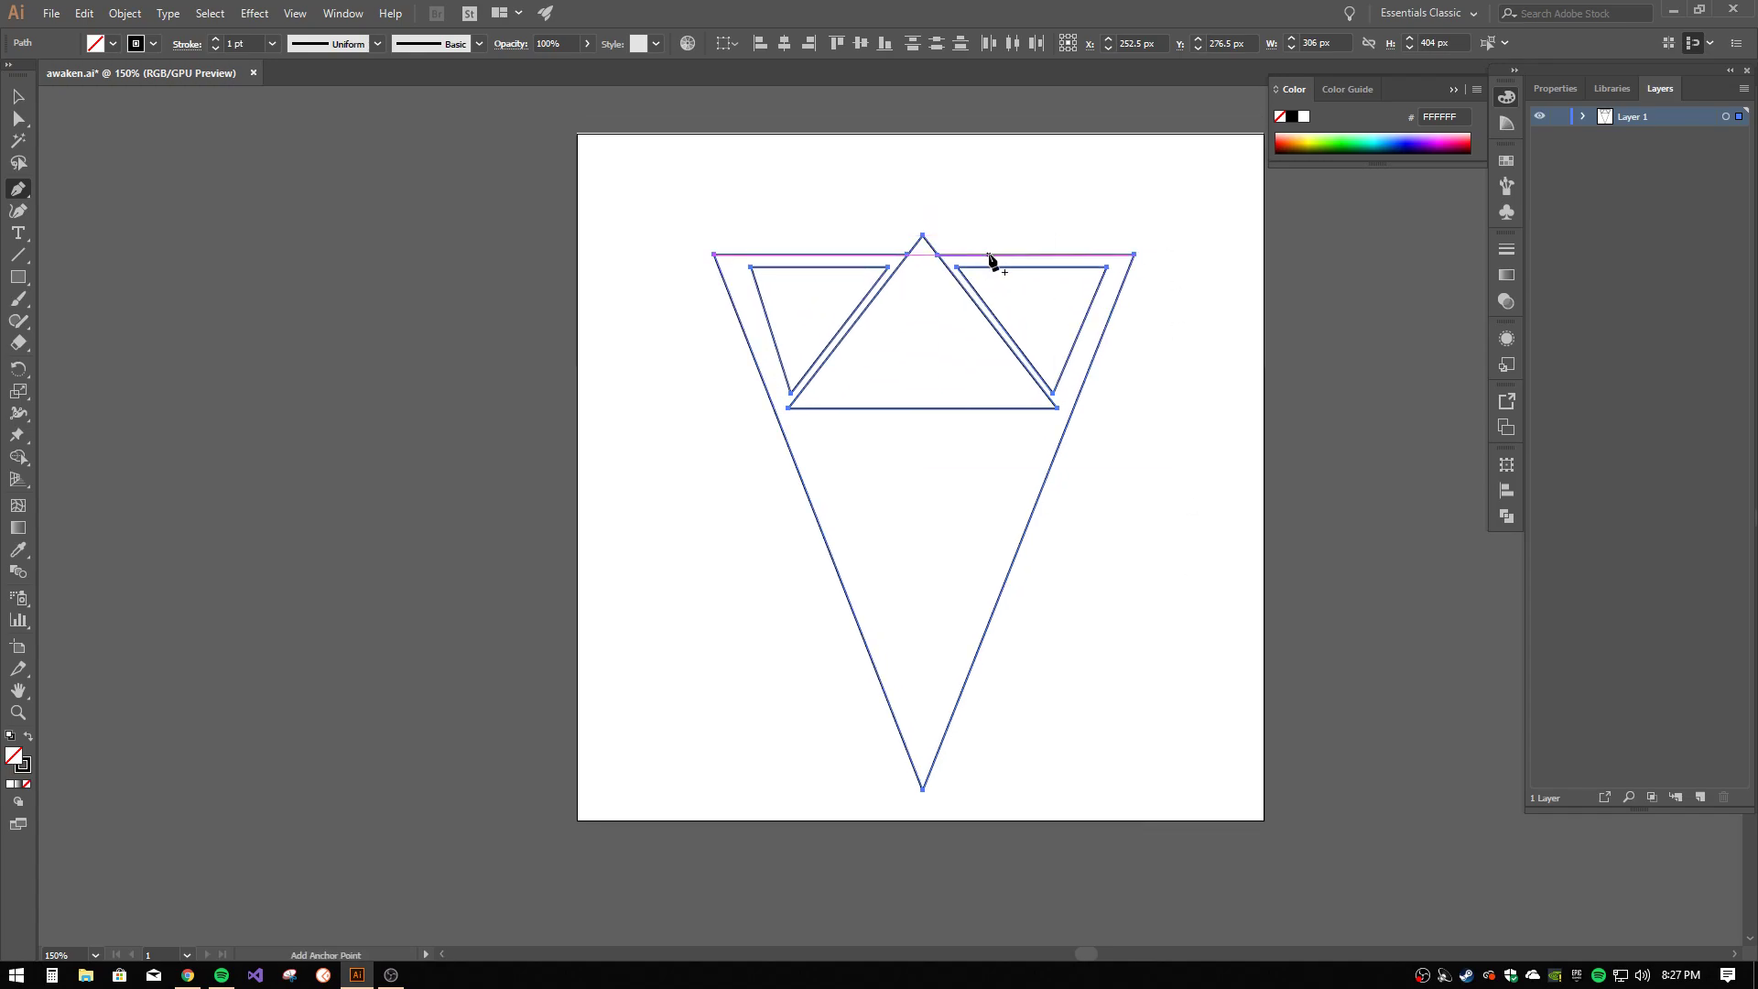
{"action": "left_click", "coordinate": [17, 91]}
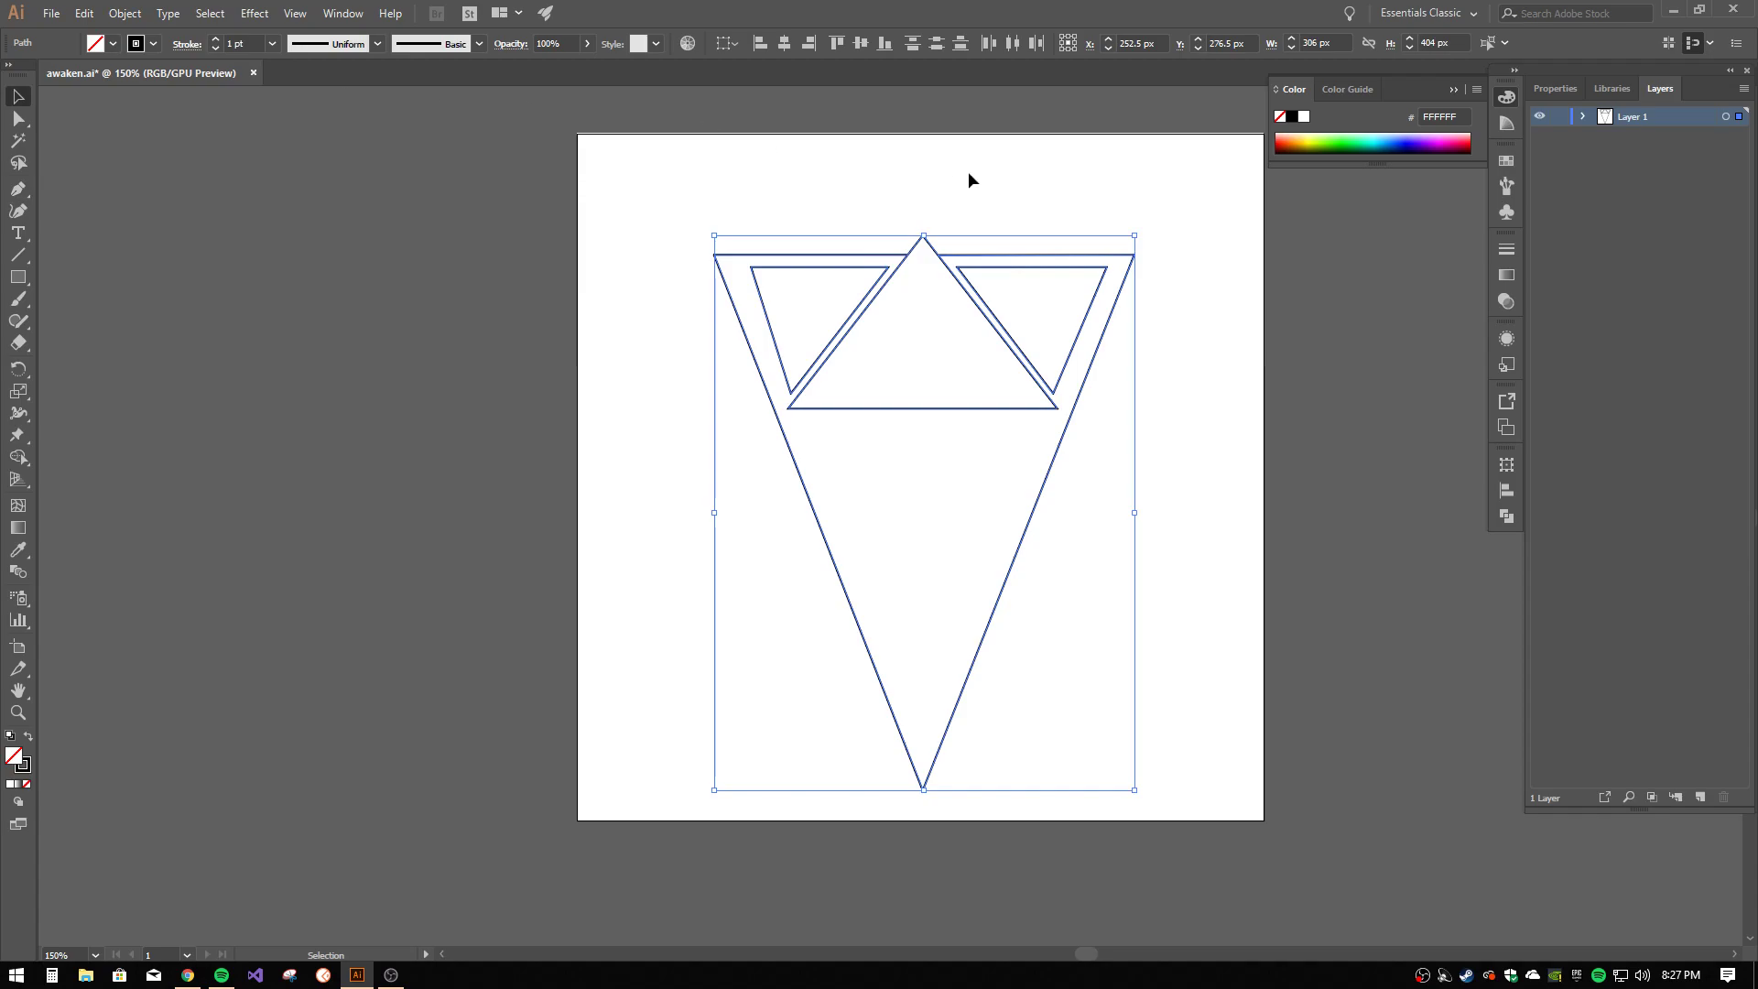
{"action": "left_click_drag", "start_coordinate": [943, 264], "coordinate": [938, 223]}
{"action": "left_click", "coordinate": [1359, 272]}
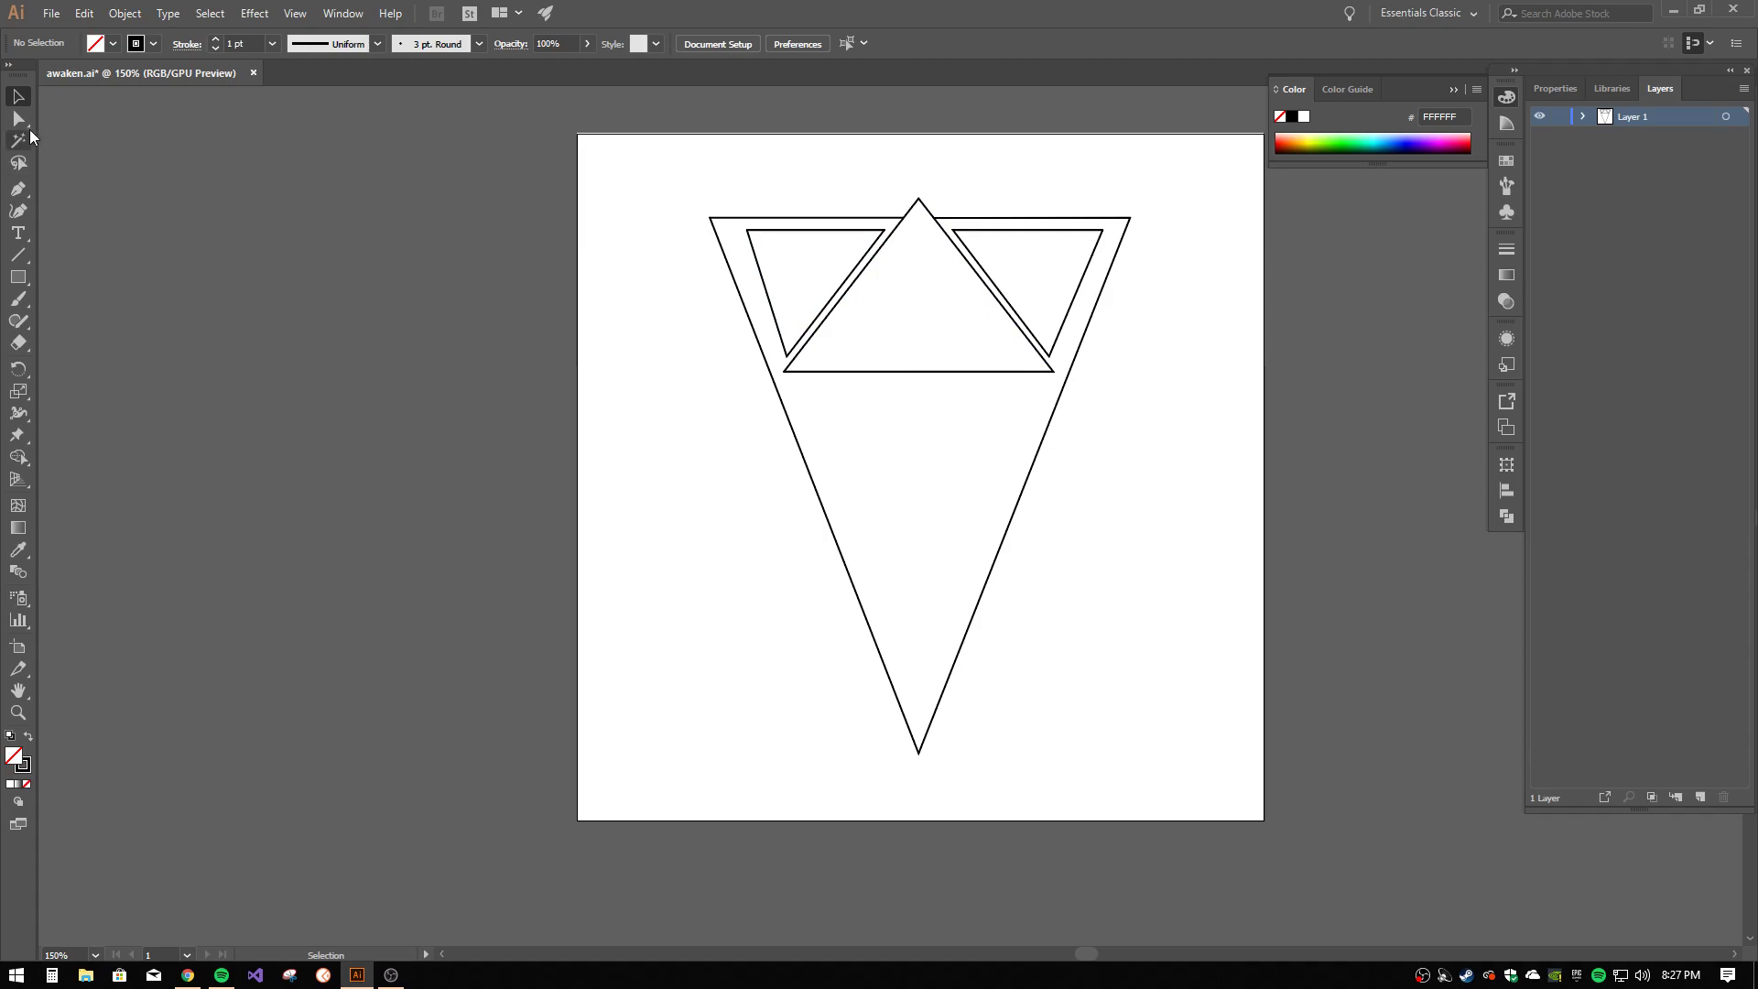
- Draw a tall inverted triangle about 175 px wide and 229 px deep inside the V-shaped outline, just below the central triangle
{"action": "left_click", "coordinate": [18, 189]}
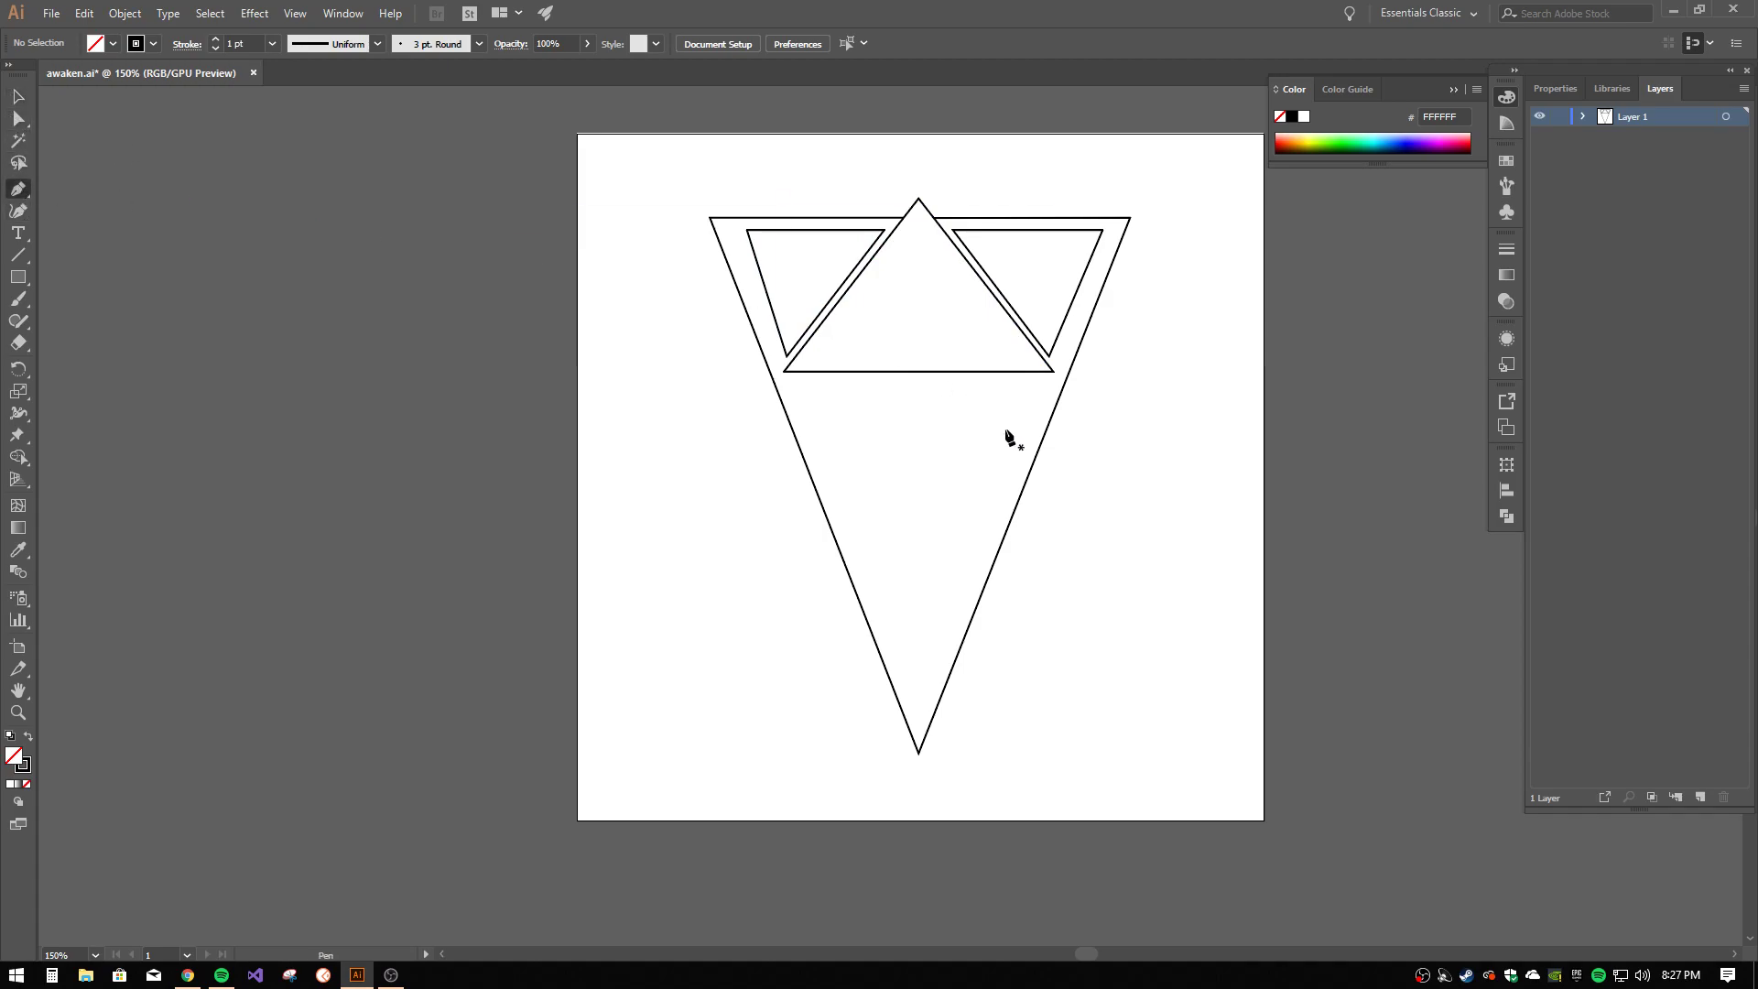
{"action": "left_click", "coordinate": [803, 392]}
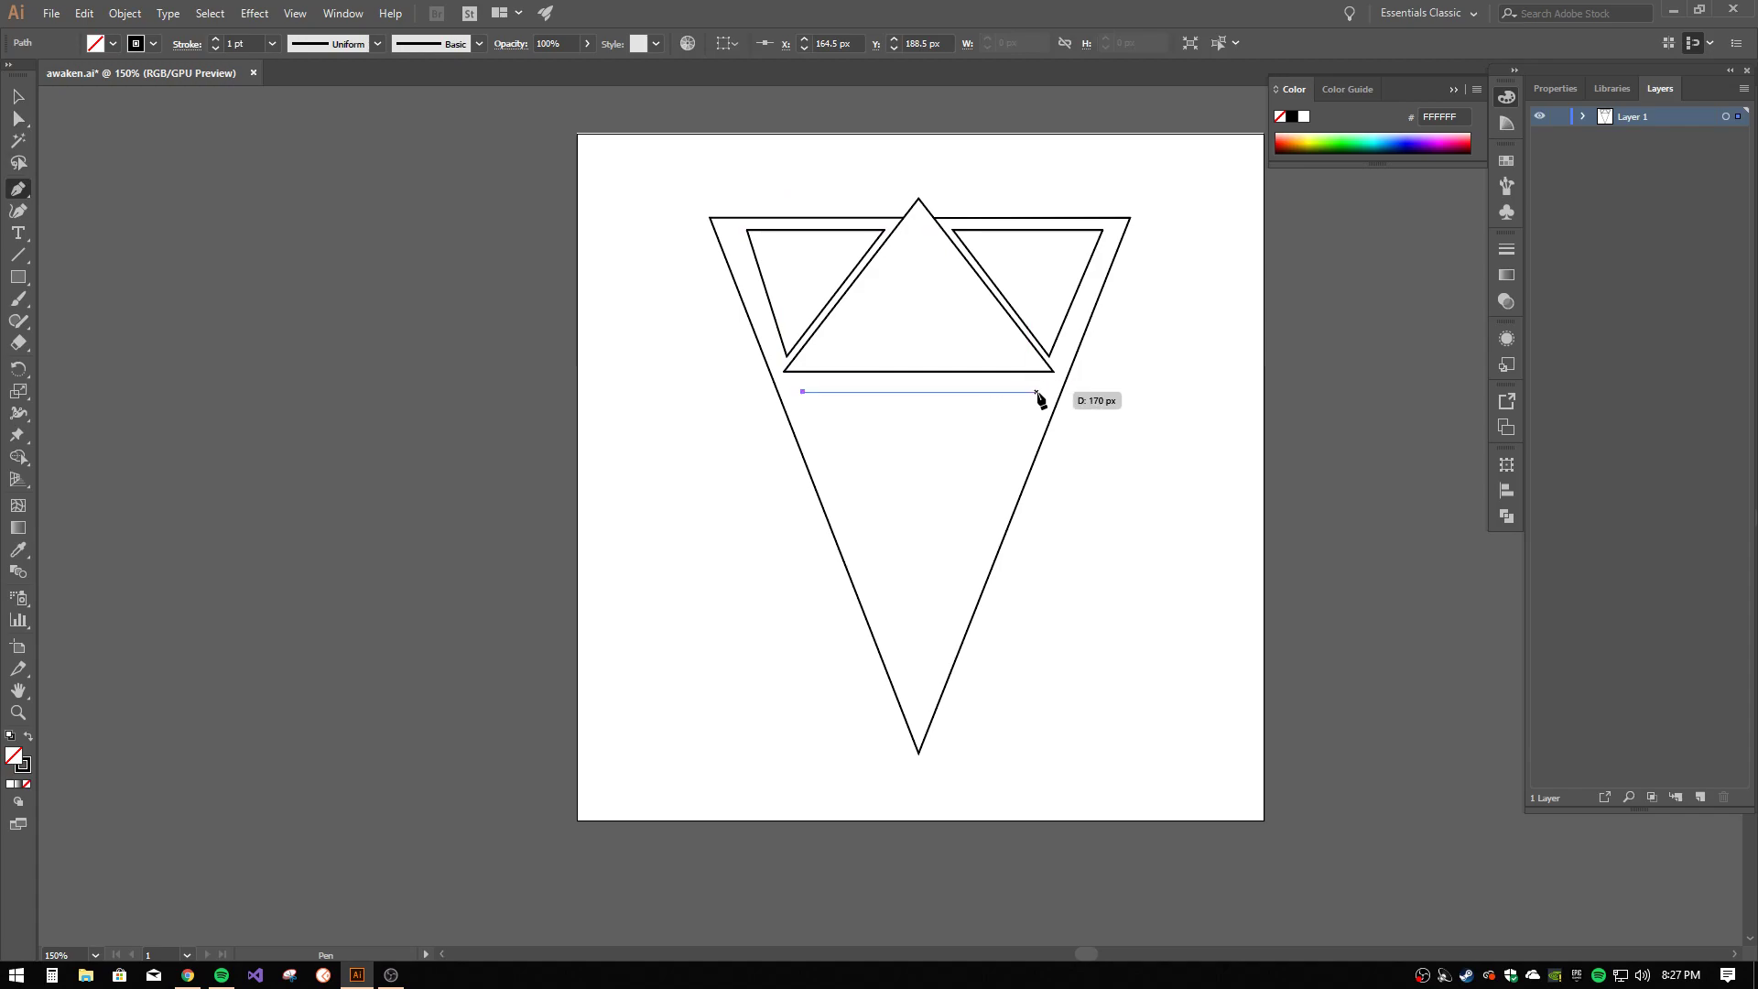
{"action": "left_click", "coordinate": [1037, 392]}
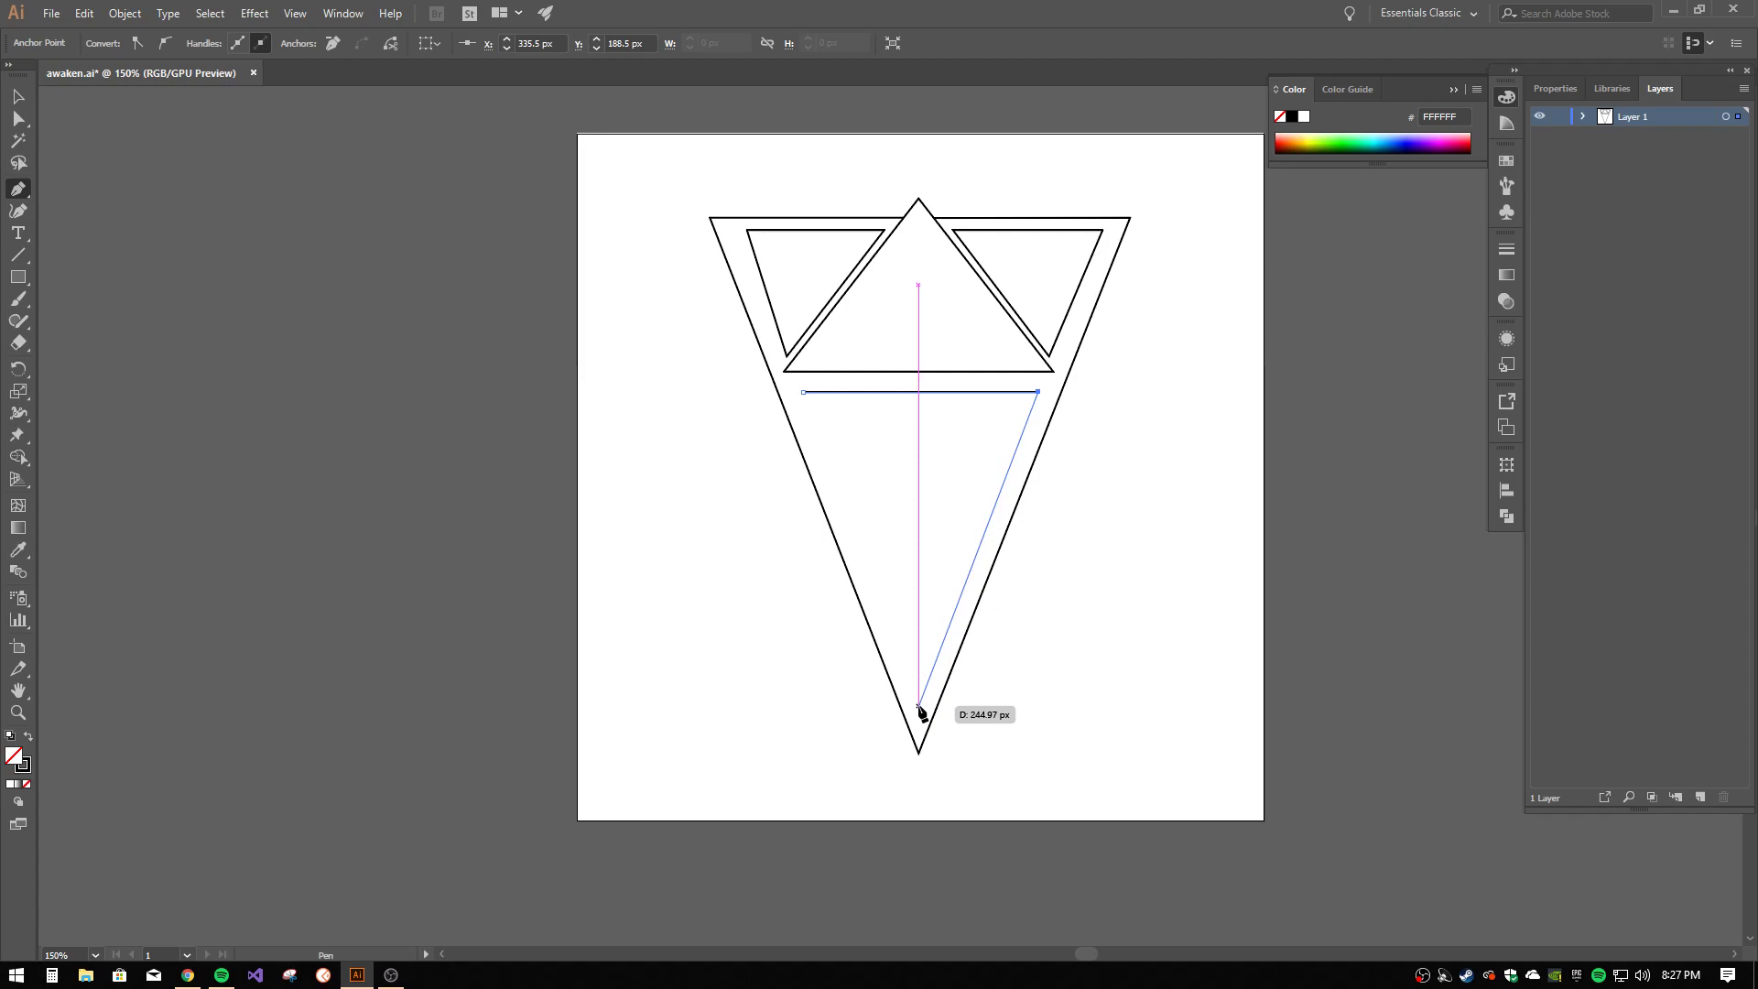
{"action": "left_click", "coordinate": [919, 706]}
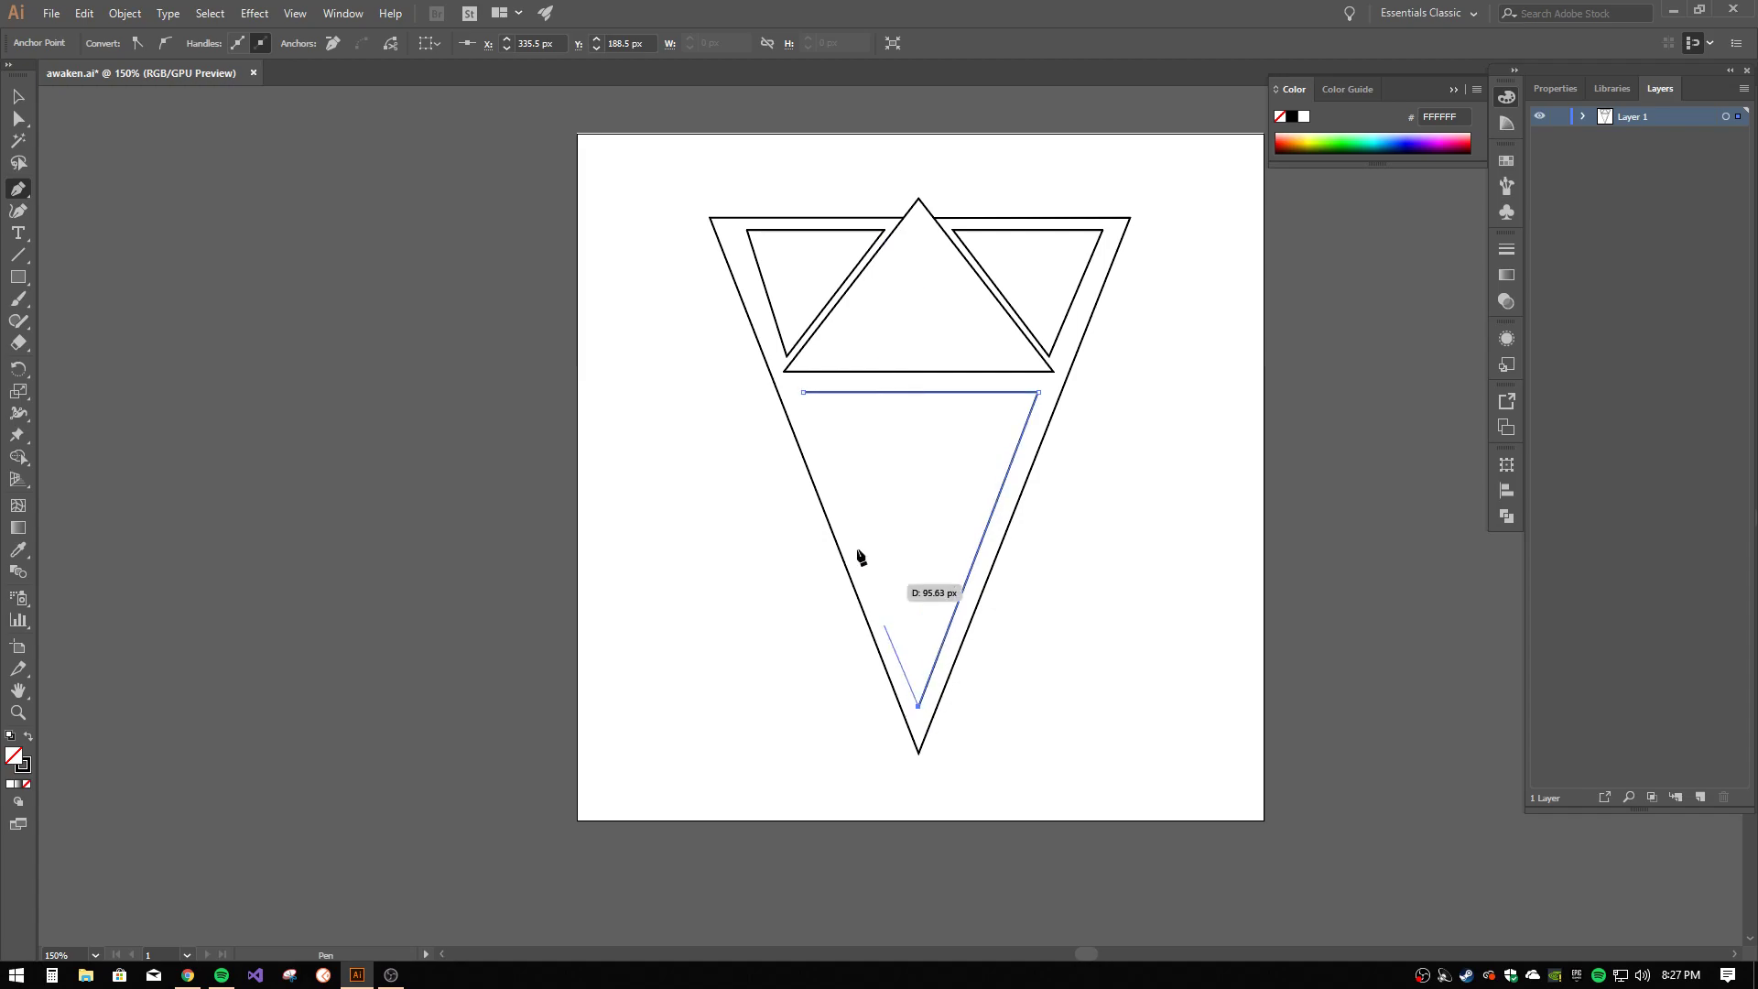
{"action": "left_click", "coordinate": [799, 394]}
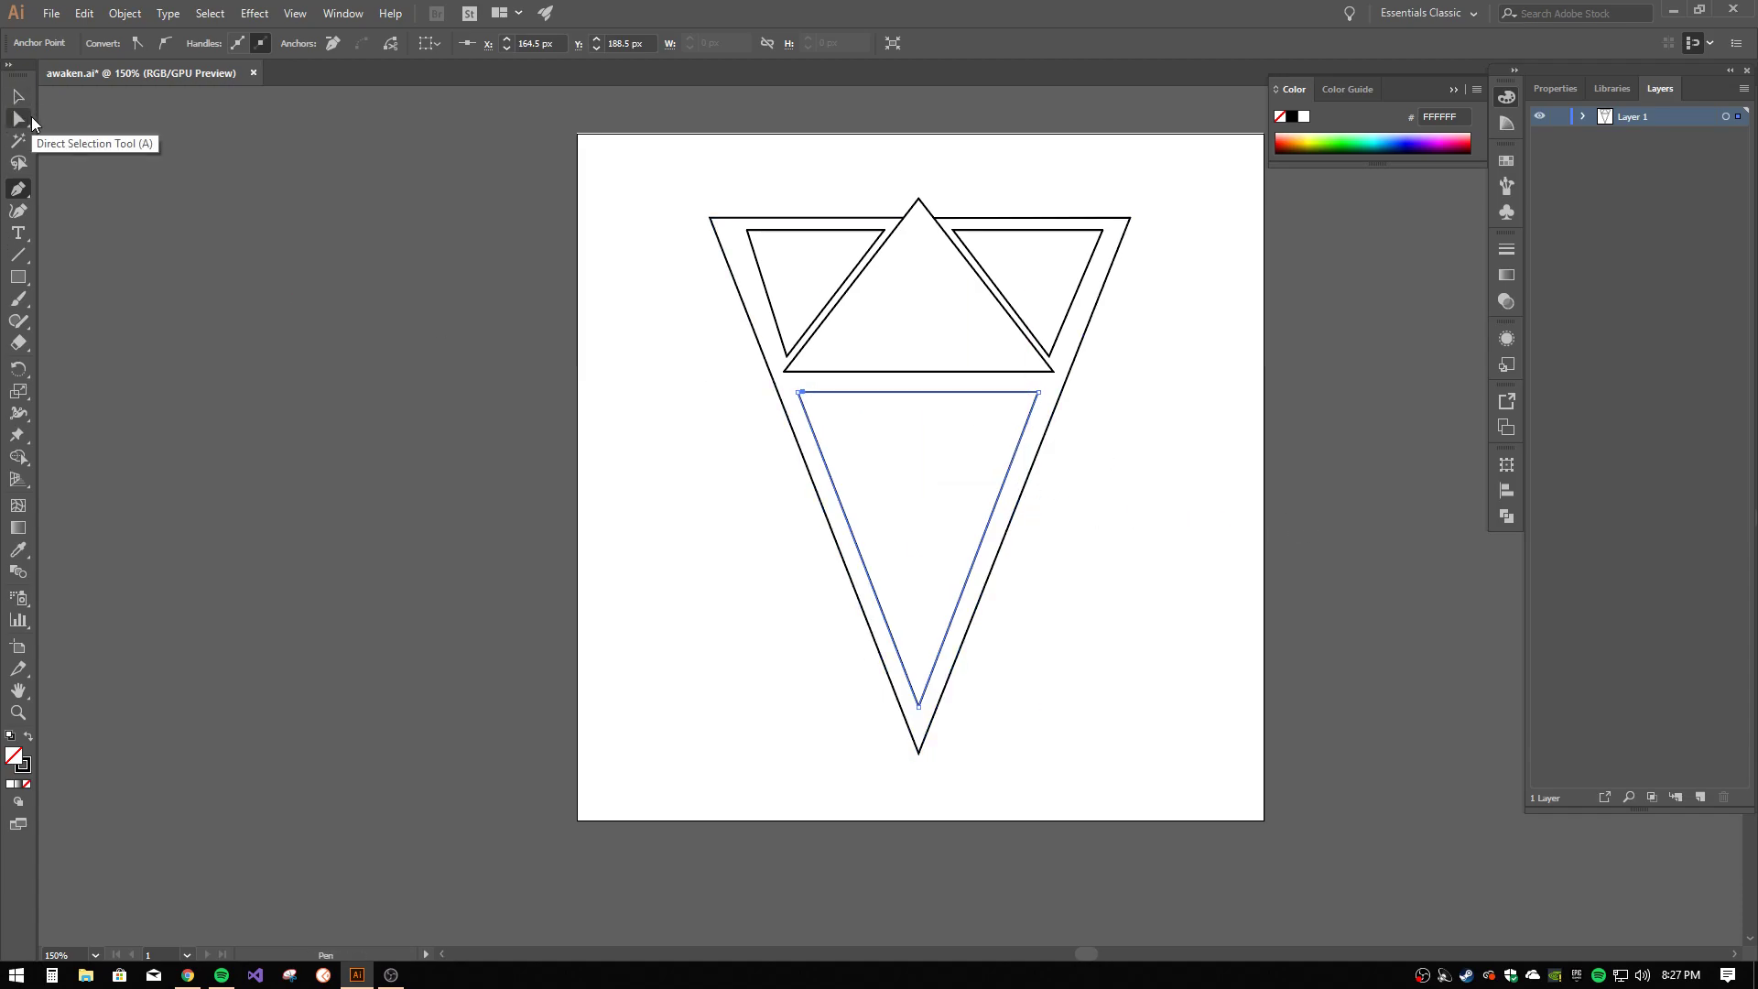
{"action": "key", "text": "ctrl+z"}
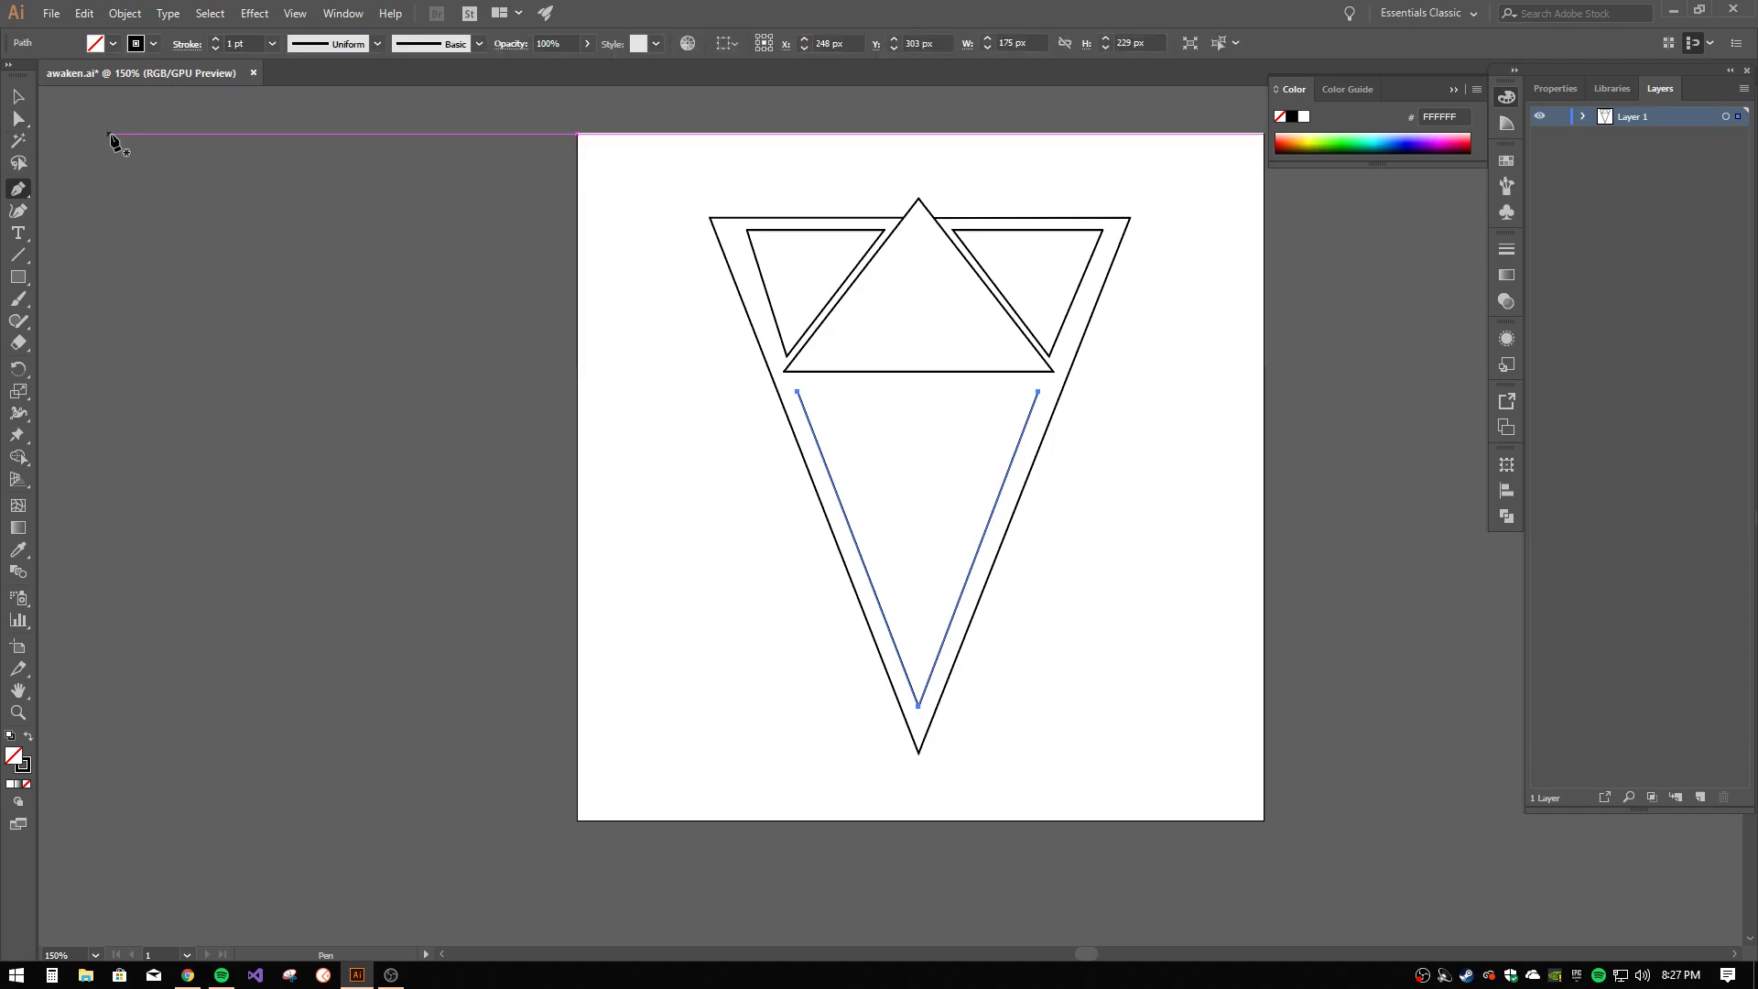
{"action": "key", "text": "ctrl+shift+a"}
{"action": "left_click", "coordinate": [1037, 392]}
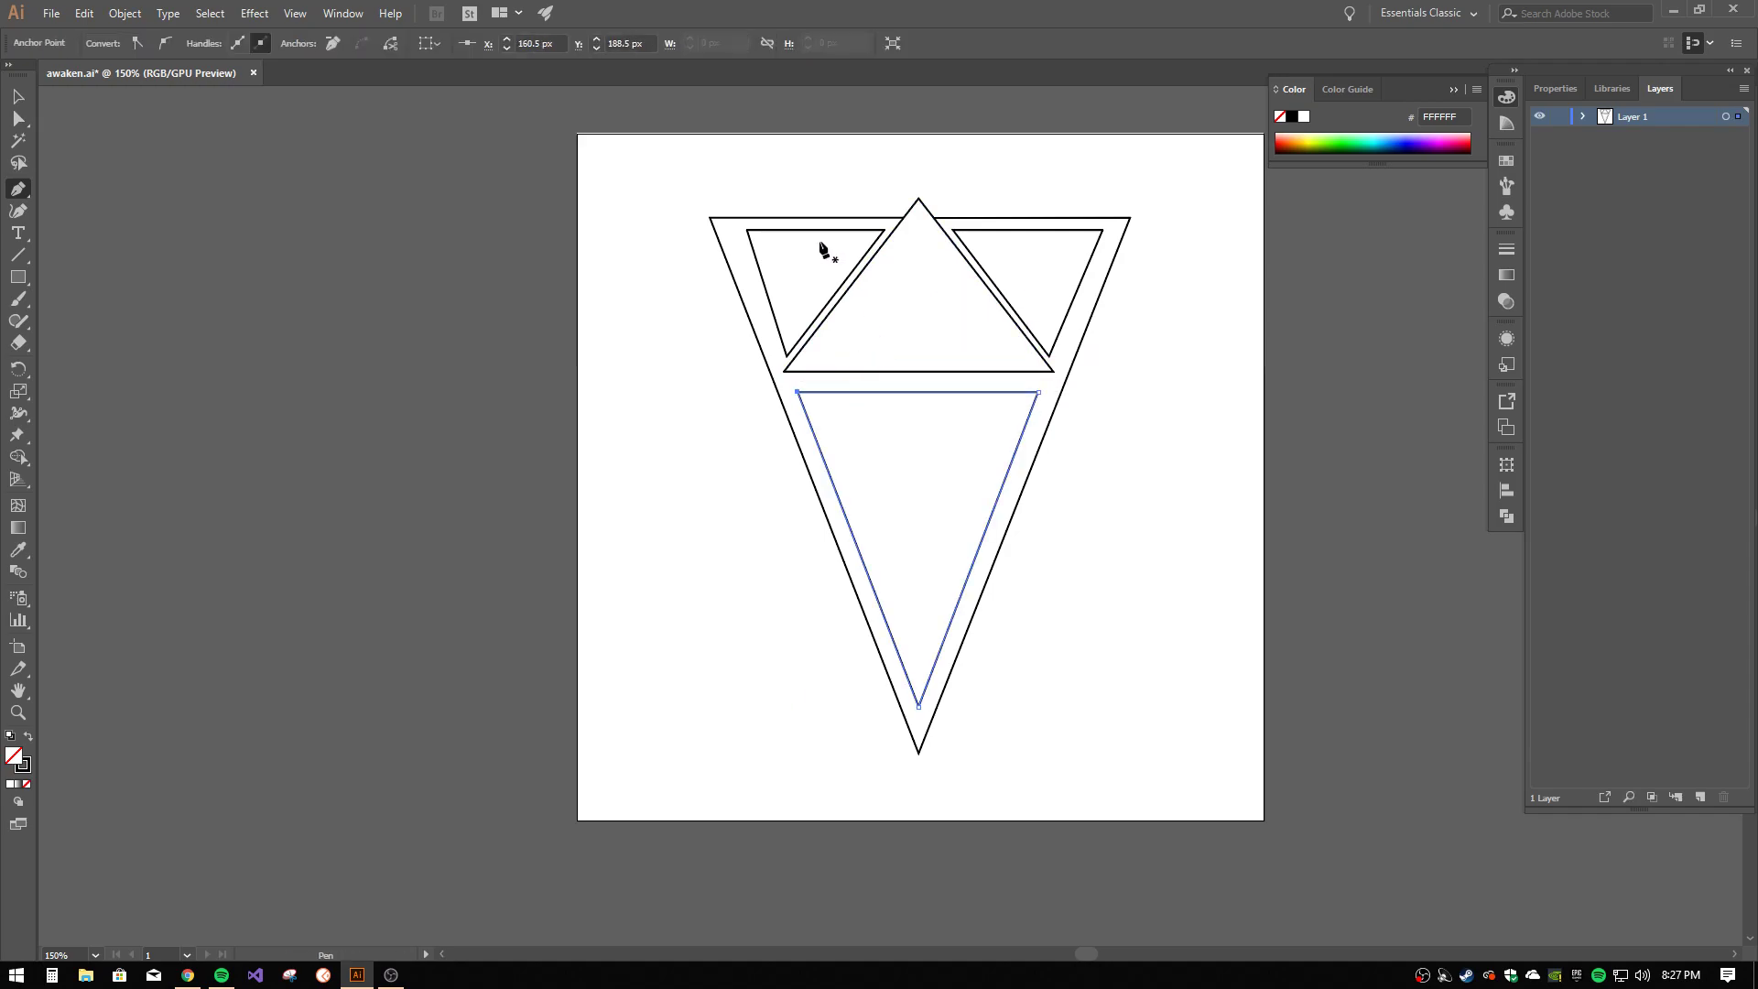
{"action": "key", "text": "v"}
{"action": "left_click", "coordinate": [925, 169]}
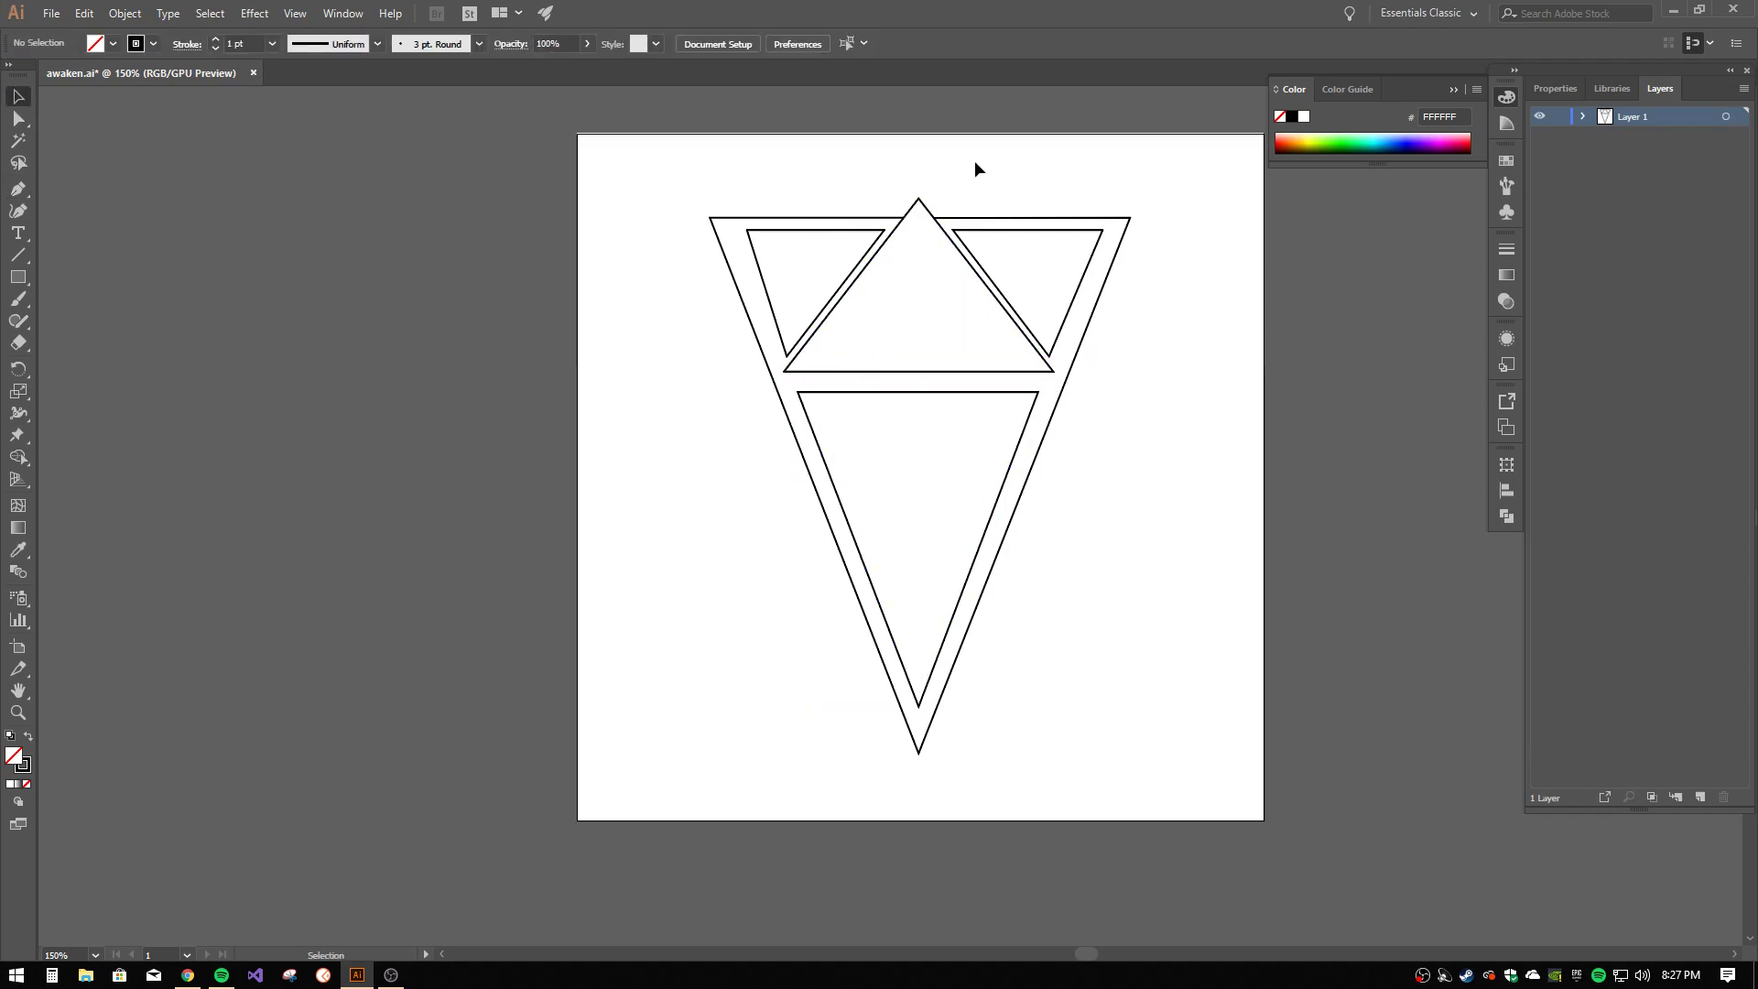
- Reshape the left inverted triangle so its sides parallel the outline and central triangle, placing its lowest corner at X 146.5, Y 165.5 px
{"action": "left_click", "coordinate": [1121, 221]}
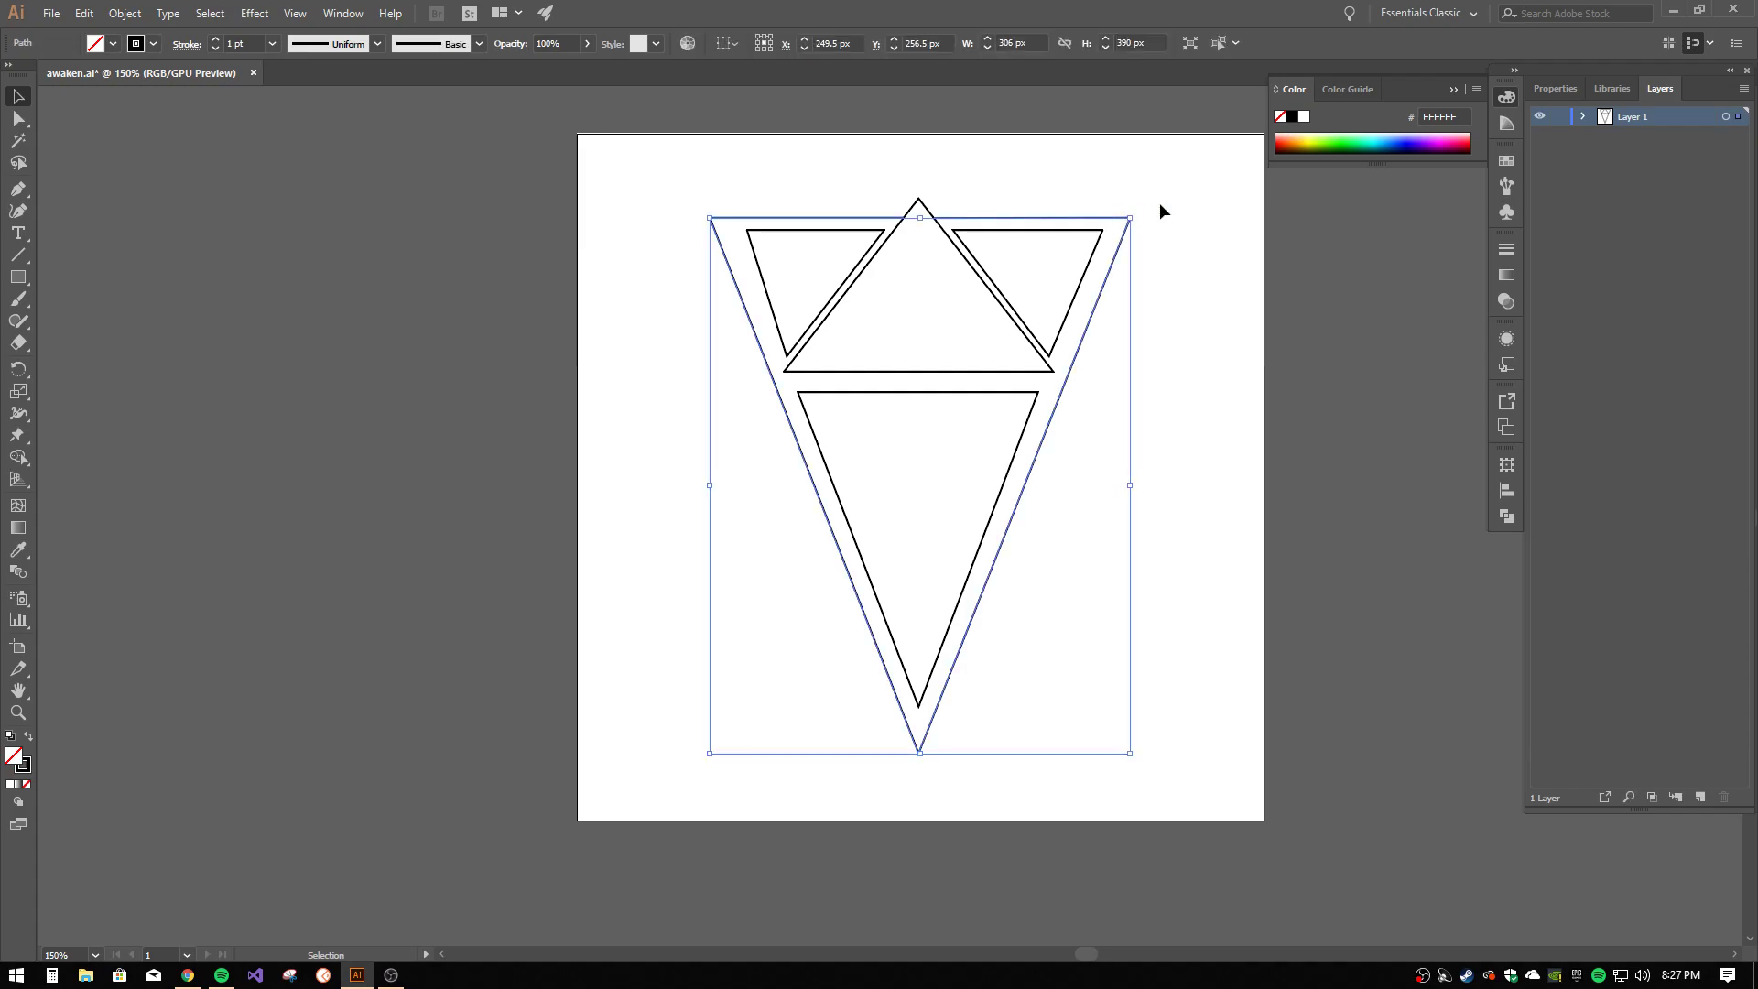
{"action": "left_click", "coordinate": [858, 296]}
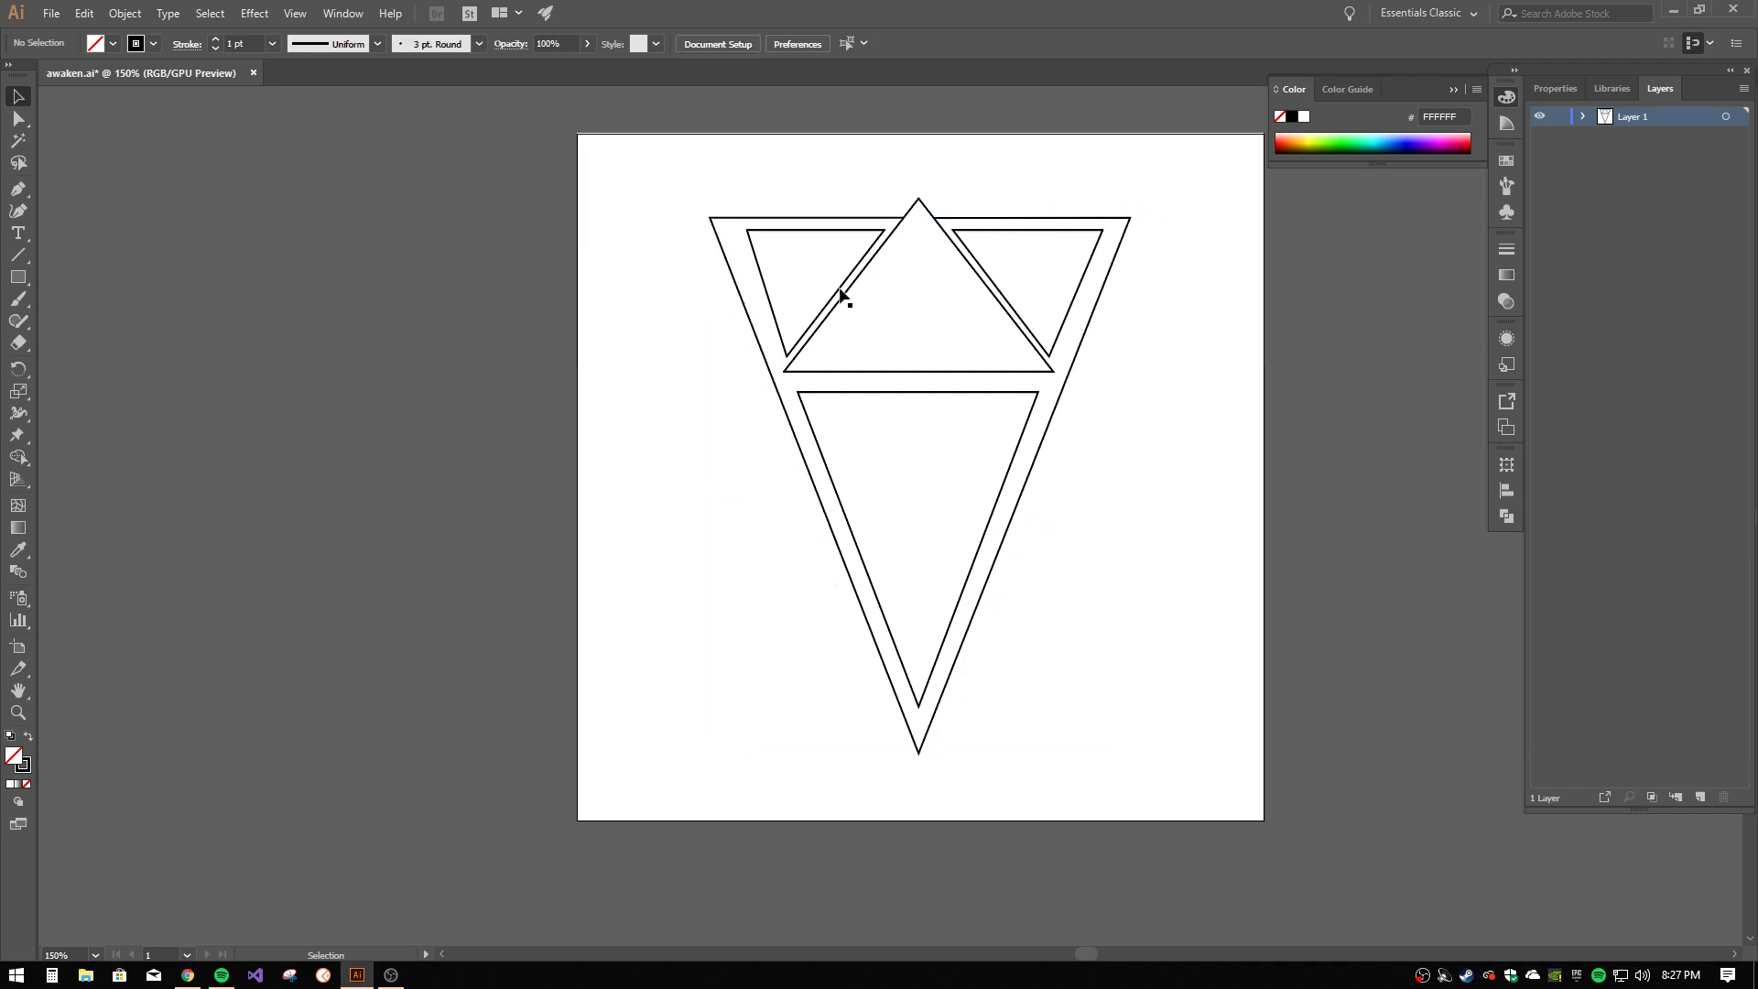
{"action": "left_click", "coordinate": [746, 229]}
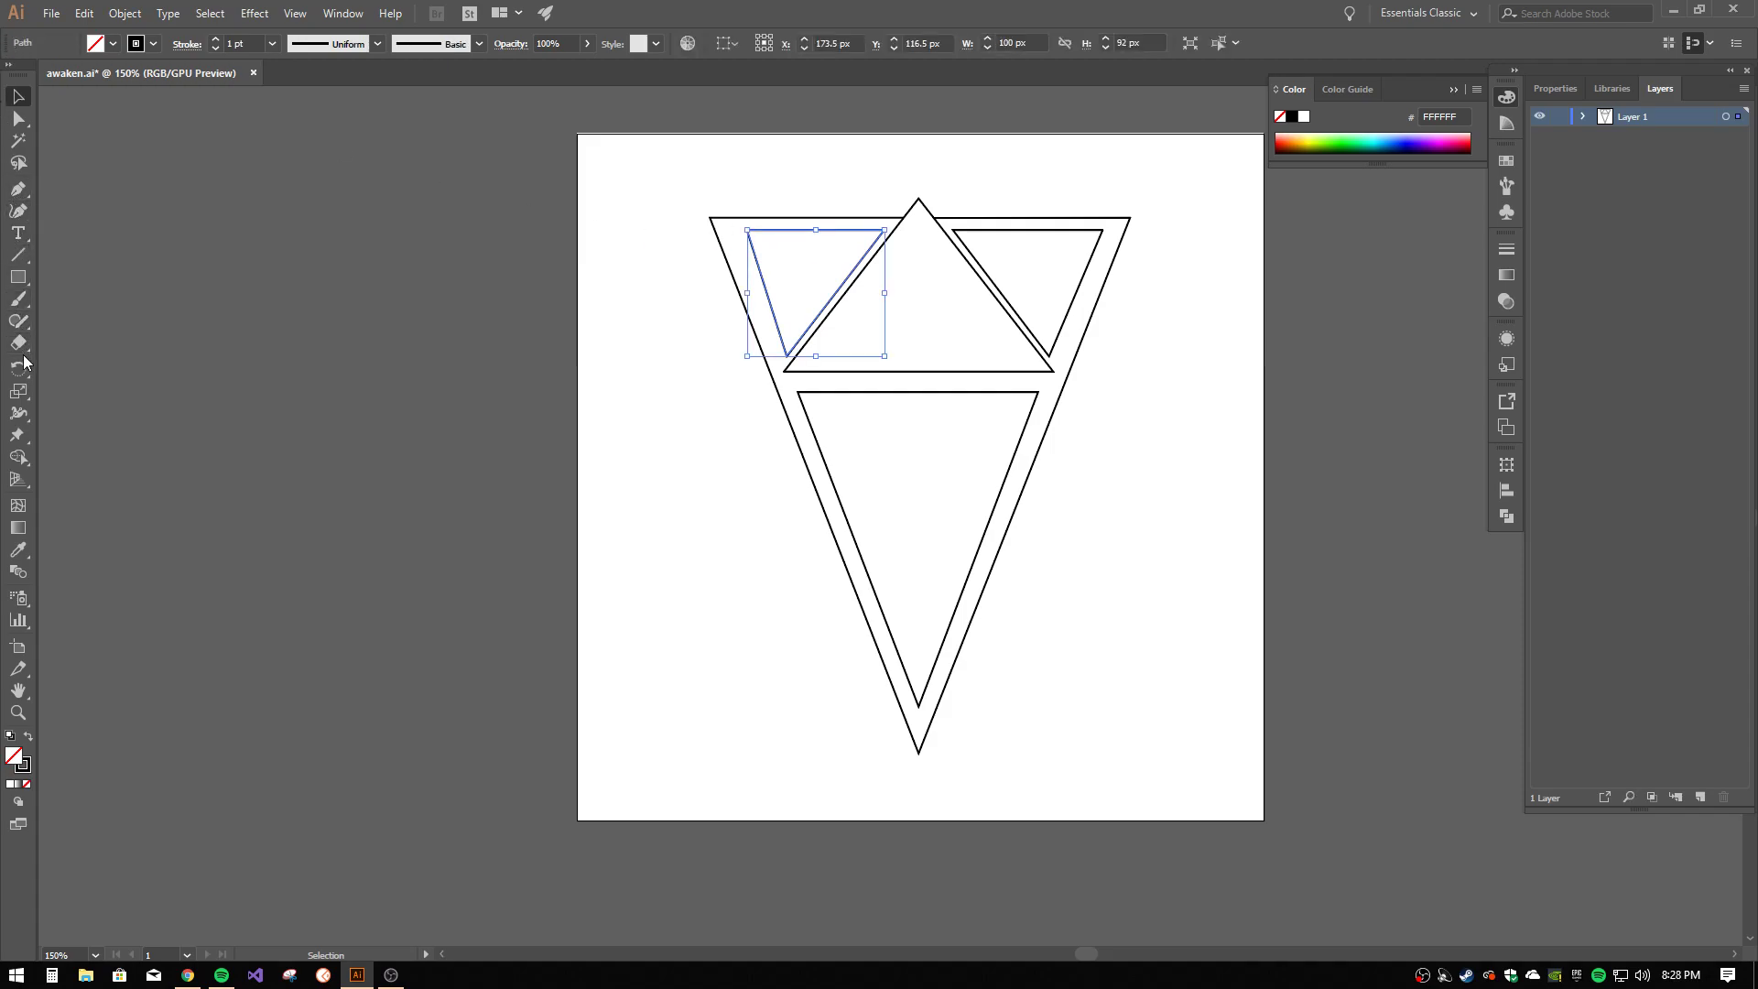
{"action": "left_click", "coordinate": [19, 191]}
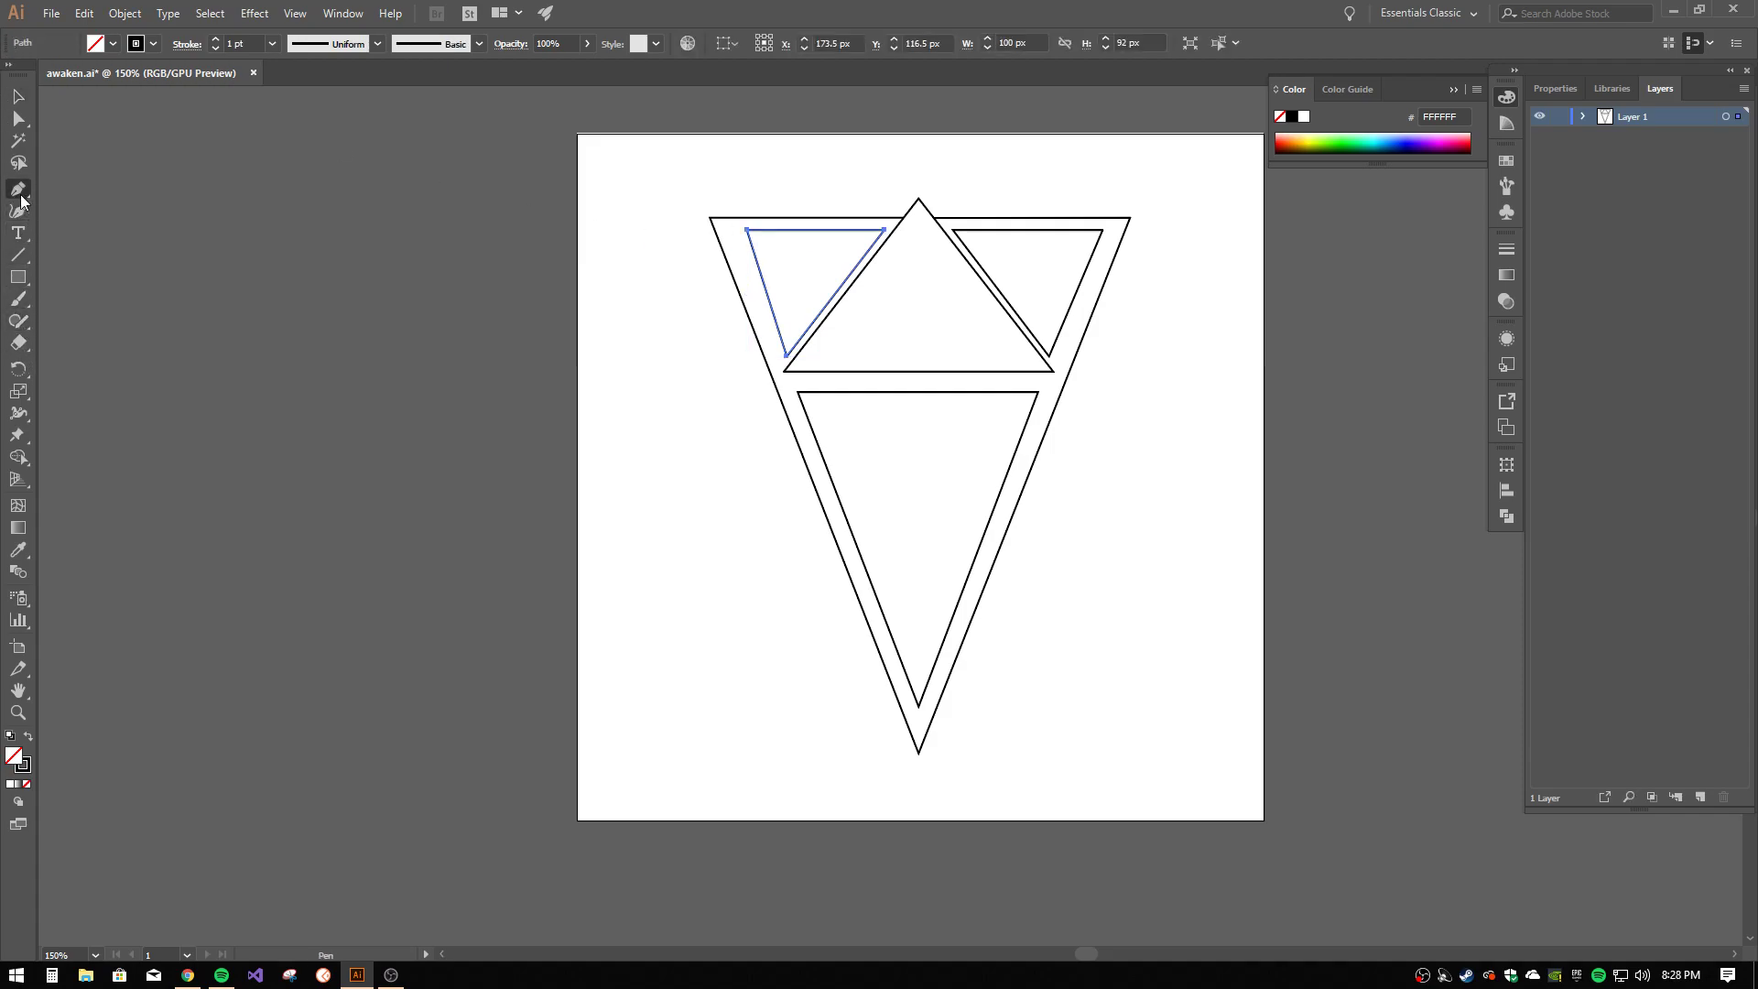
{"action": "left_click", "coordinate": [20, 194]}
{"action": "left_click", "coordinate": [19, 119]}
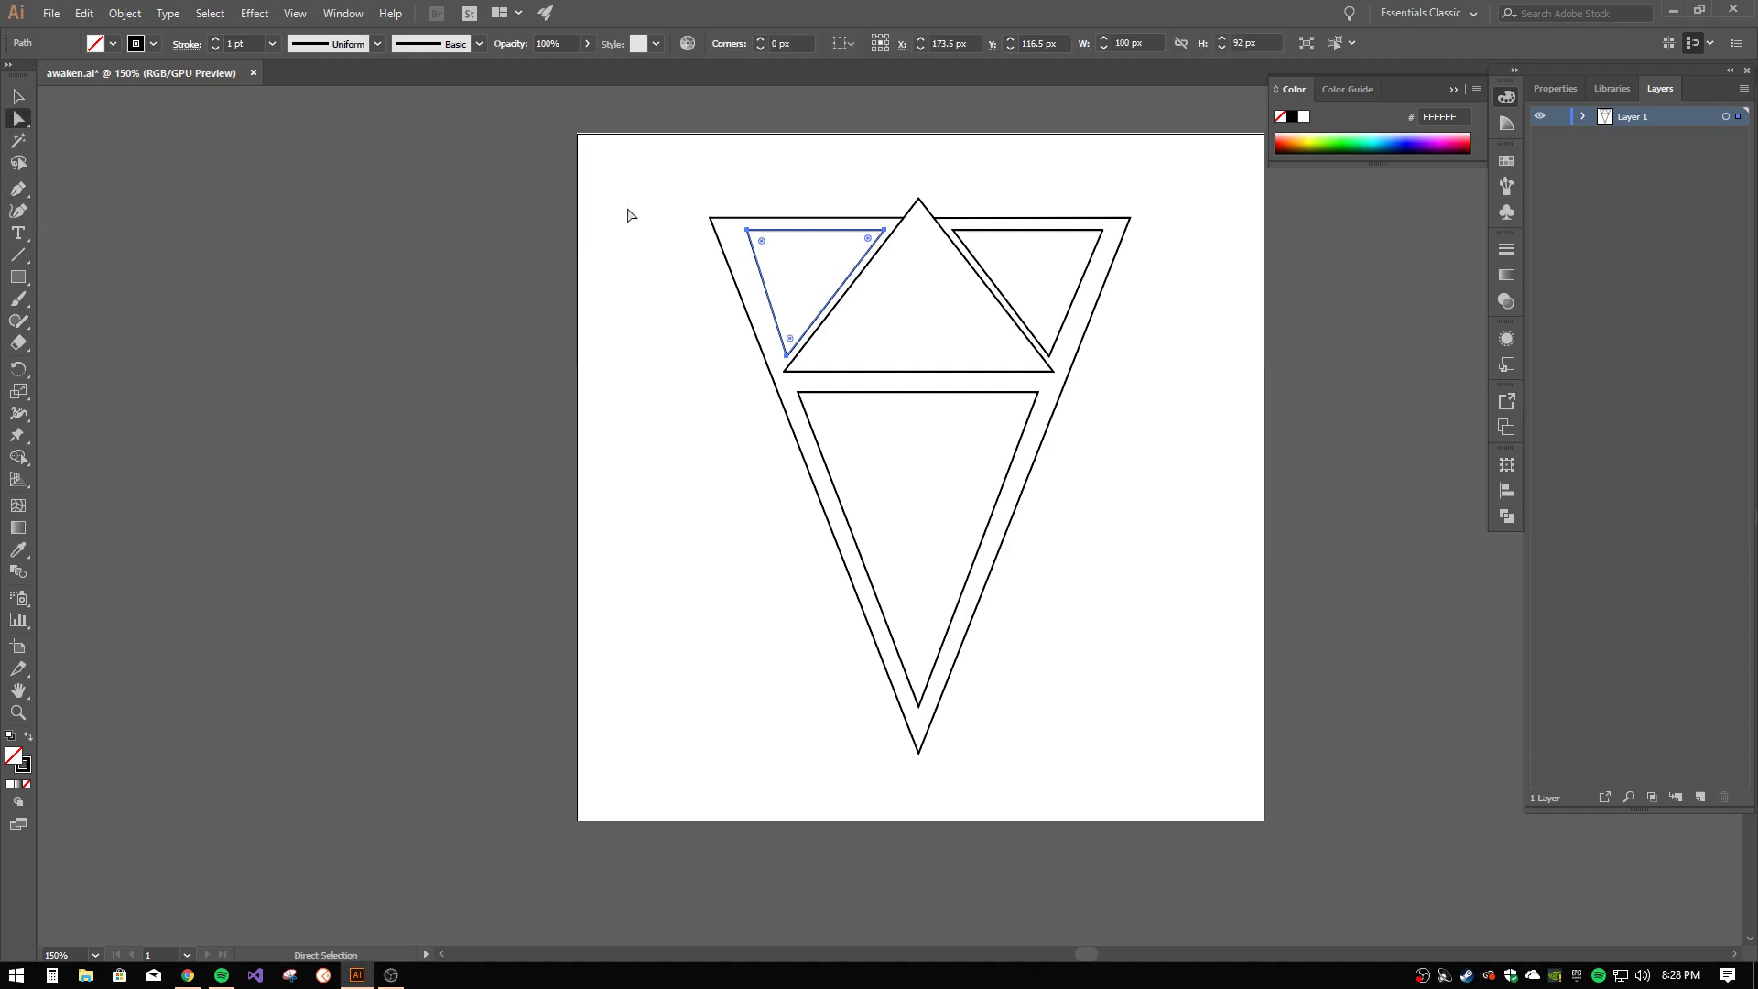
{"action": "left_click_drag", "start_coordinate": [746, 234], "coordinate": [732, 235]}
{"action": "left_click_drag", "start_coordinate": [769, 364], "coordinate": [779, 365]}
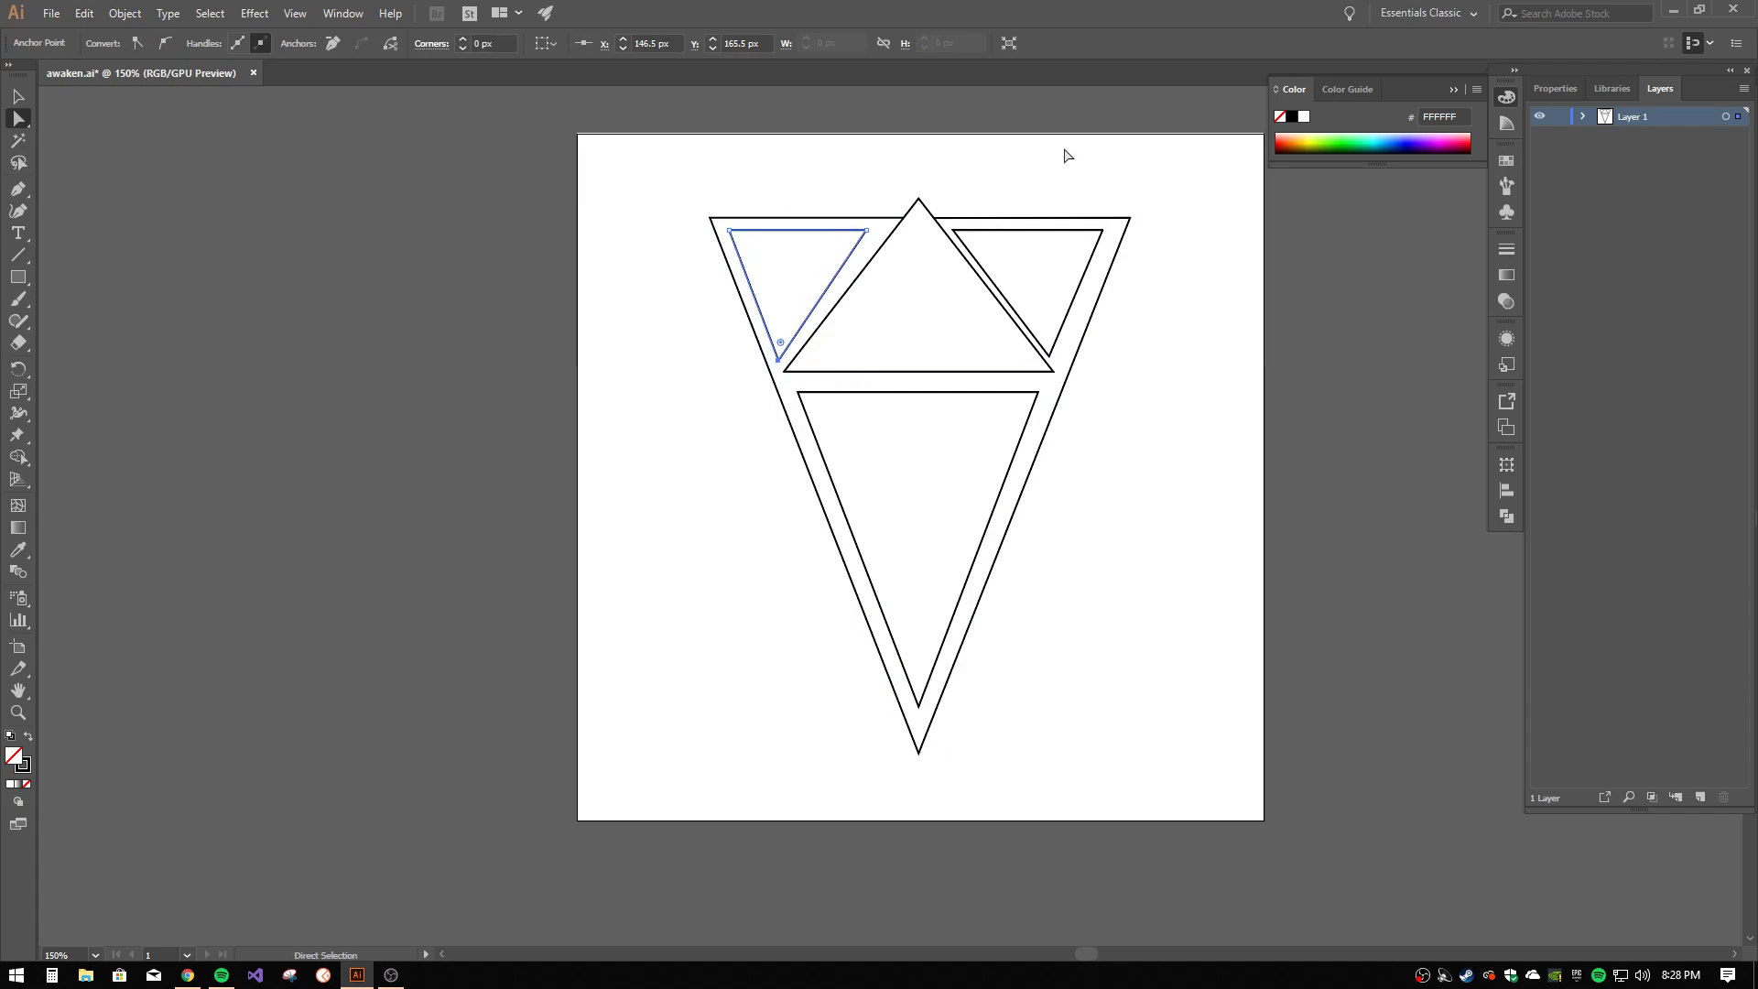
{"action": "left_click_drag", "start_coordinate": [866, 229], "coordinate": [879, 230]}
- Reshape the right inverted triangle to mirror the left one, with its lowest corner at X 351.5, Y 165.5 px and inner corner at X 280.5, Y 70.5 px
{"action": "left_click", "coordinate": [1046, 313]}
{"action": "left_click_drag", "start_coordinate": [953, 232], "coordinate": [953, 231]}
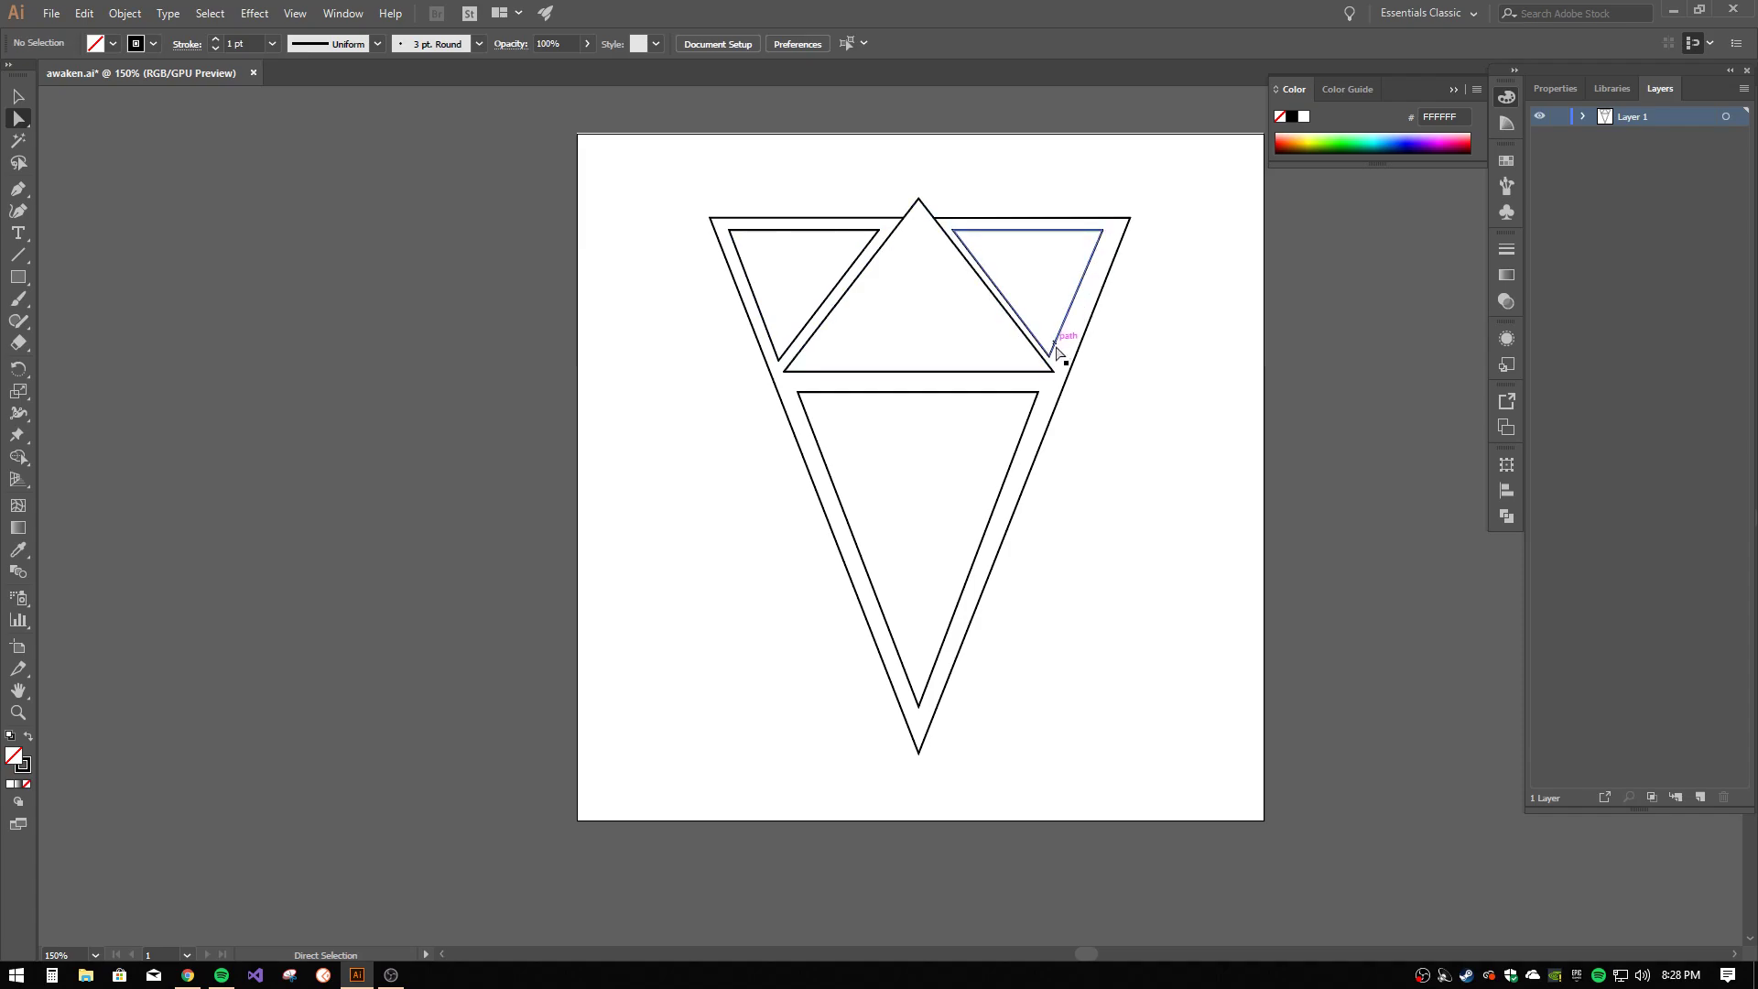
{"action": "left_click", "coordinate": [1053, 359]}
{"action": "left_click_drag", "start_coordinate": [1052, 358], "coordinate": [1060, 365]}
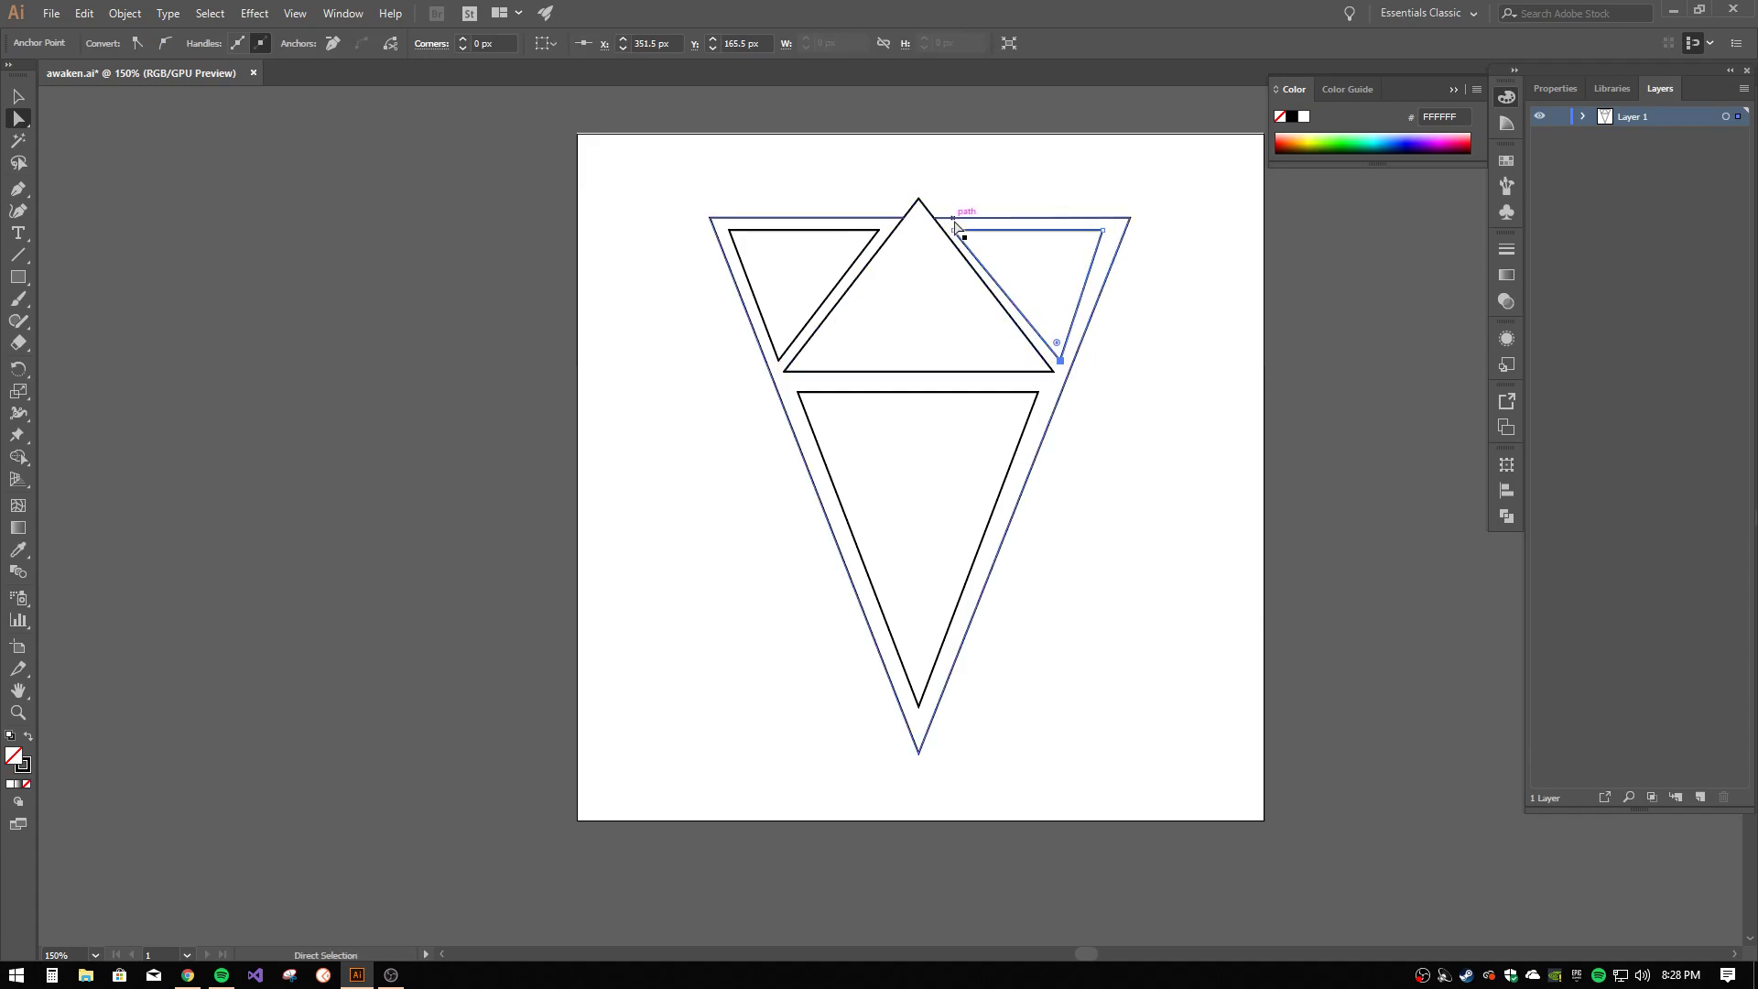
{"action": "left_click", "coordinate": [954, 232]}
{"action": "left_click_drag", "start_coordinate": [960, 237], "coordinate": [965, 237]}
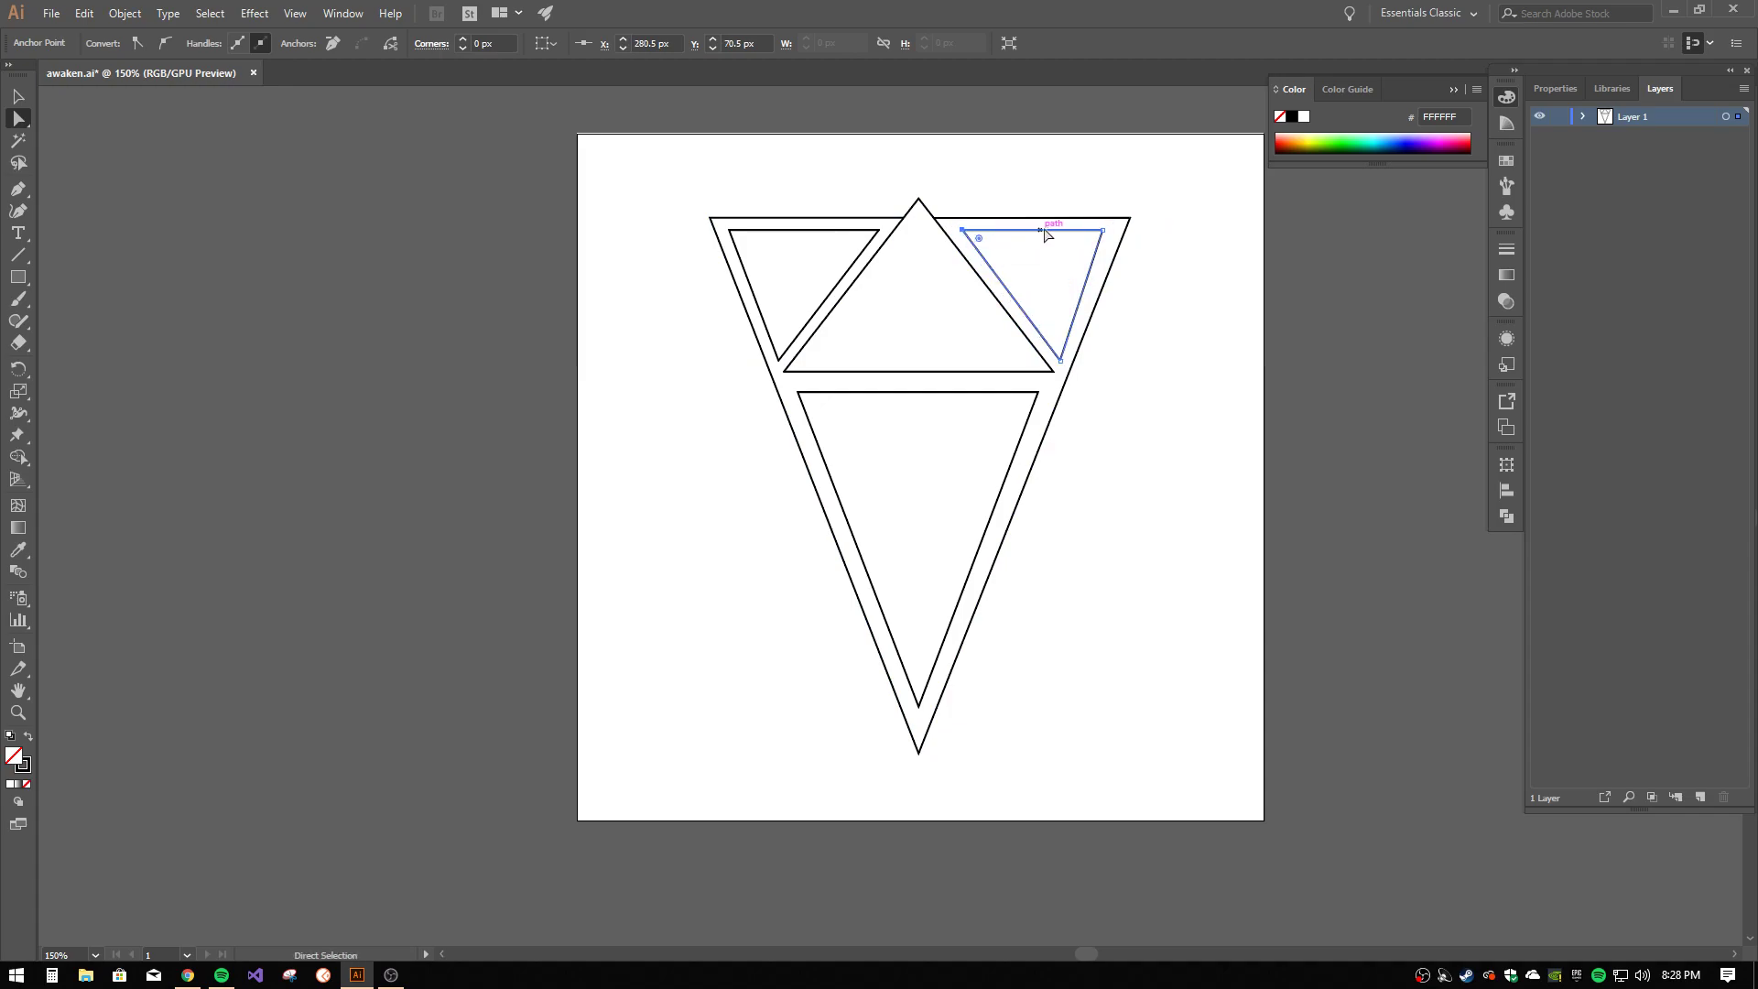
{"action": "left_click_drag", "start_coordinate": [1103, 236], "coordinate": [1111, 235]}
{"action": "left_click", "coordinate": [1190, 287]}
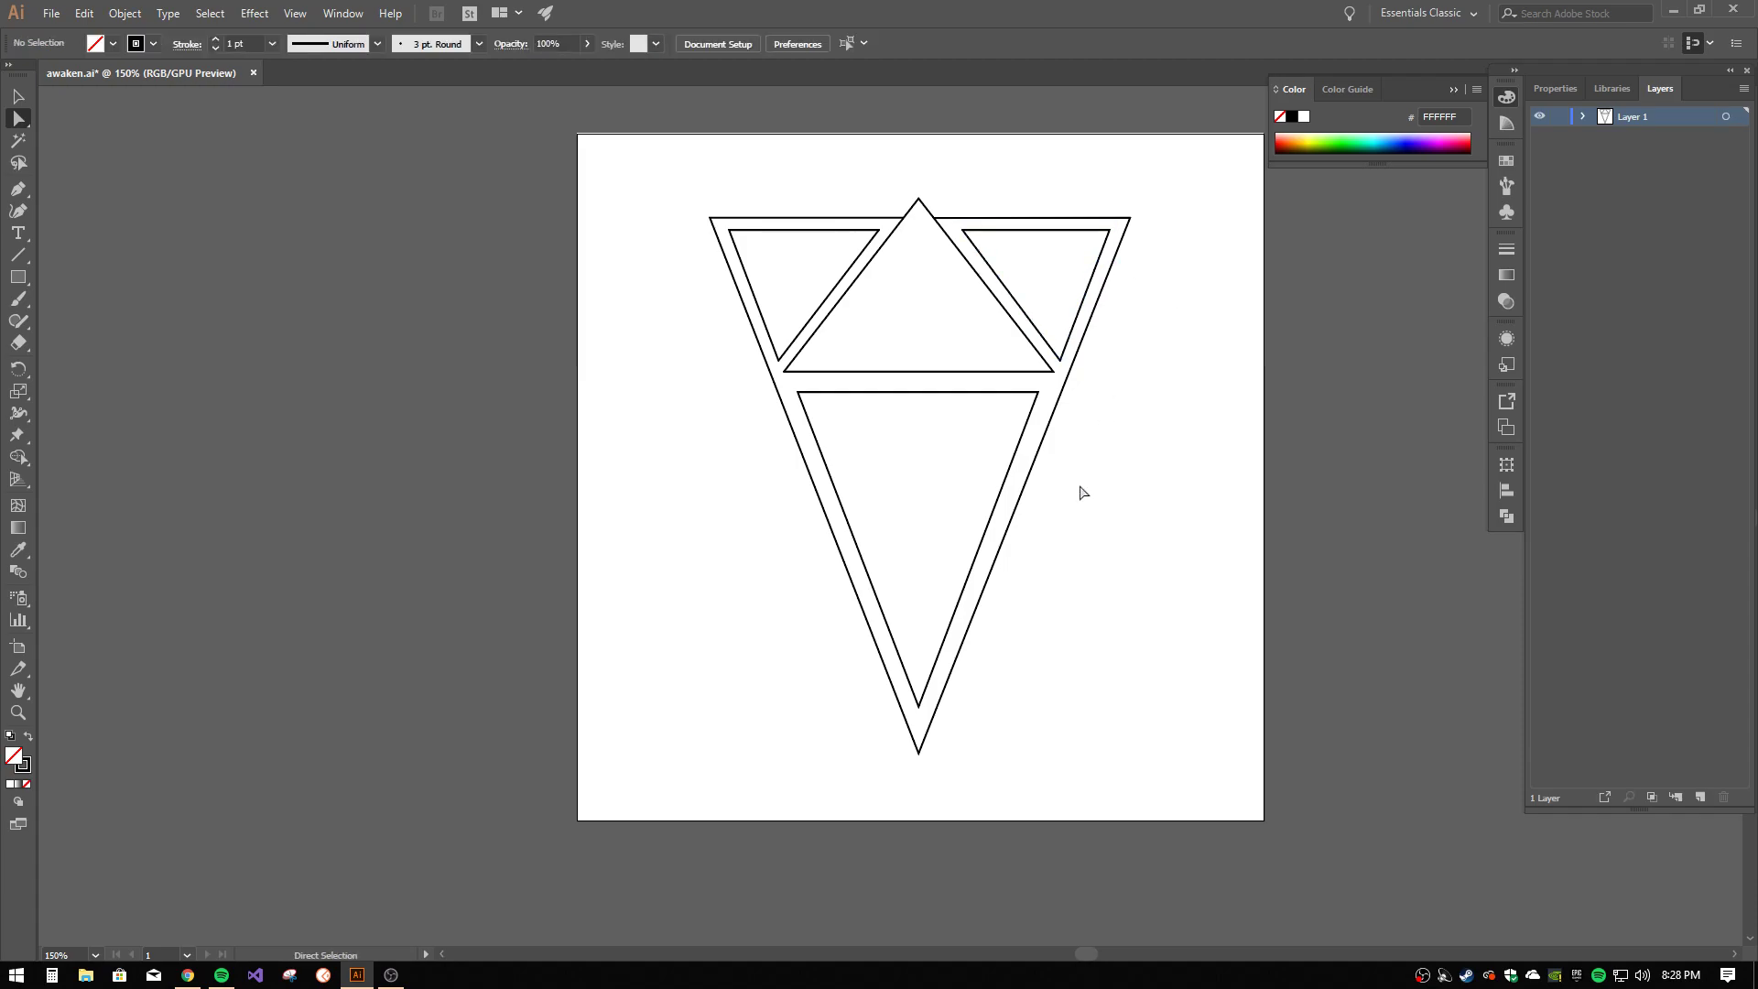
- Enlarge the lower inverted triangle by moving its upper corners outward and up, the right one to X 346.5, Y 184.5 px, and its tip down about 15 px
{"action": "left_click_drag", "start_coordinate": [1041, 397], "coordinate": [1053, 393]}
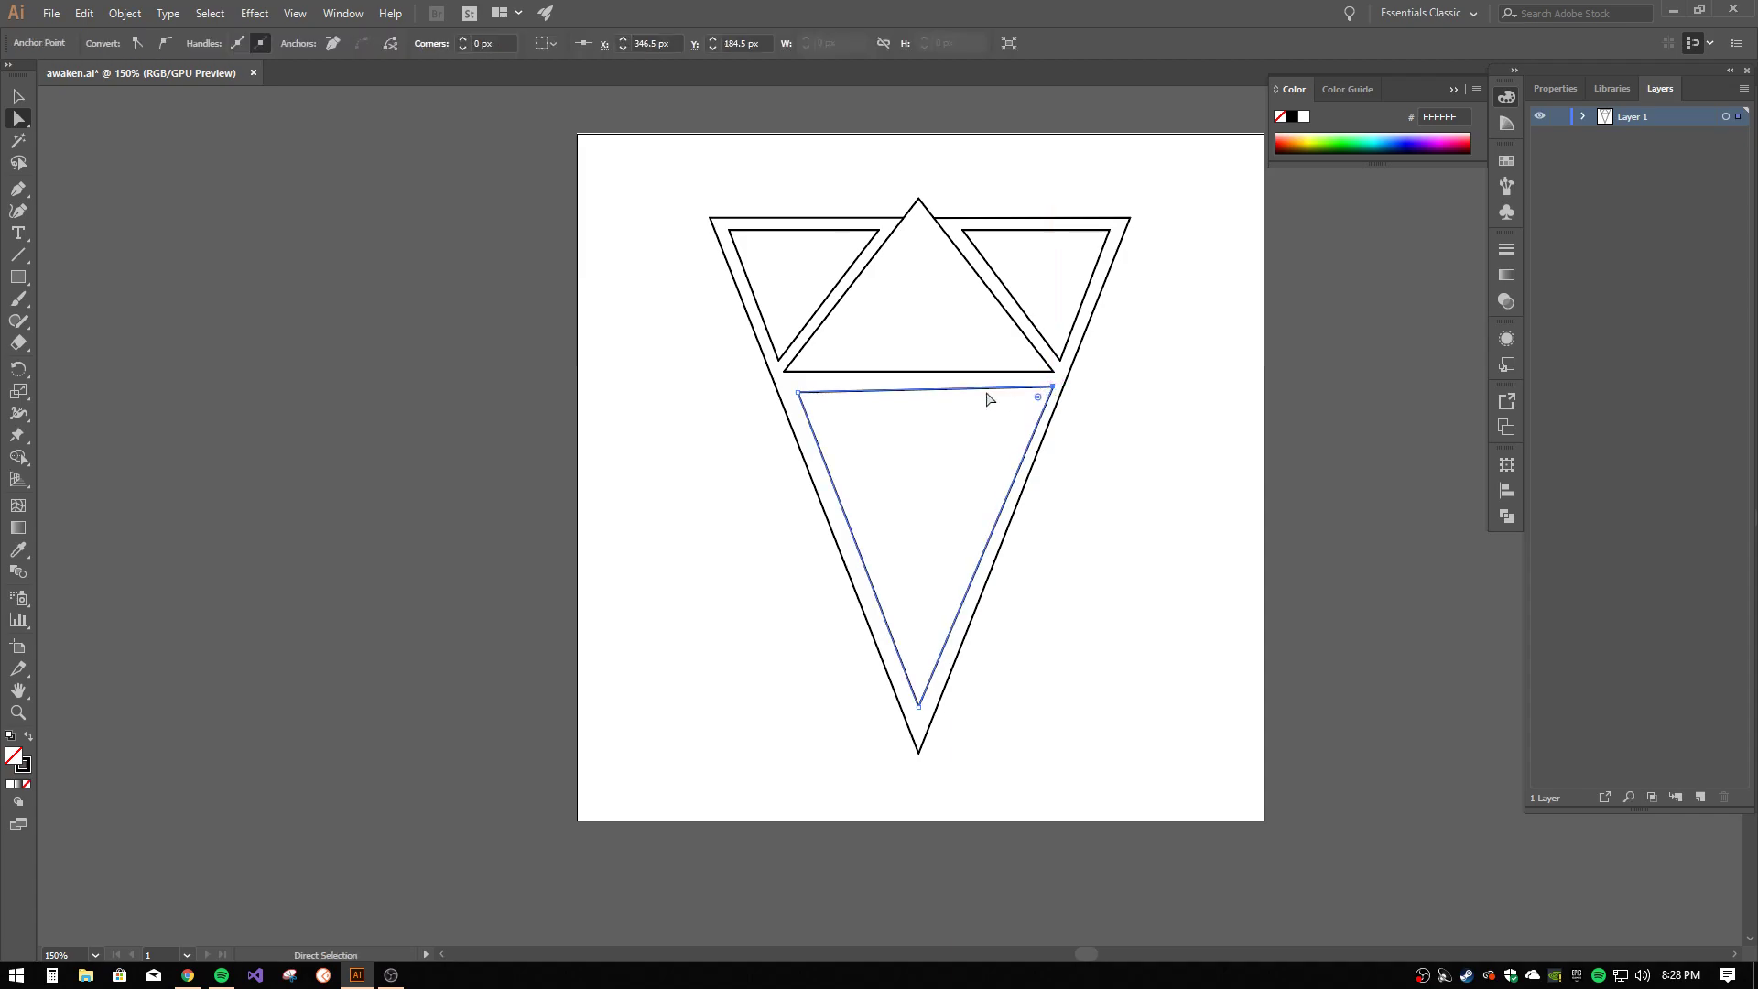
{"action": "left_click_drag", "start_coordinate": [799, 395], "coordinate": [790, 388]}
{"action": "left_click", "coordinate": [1198, 529]}
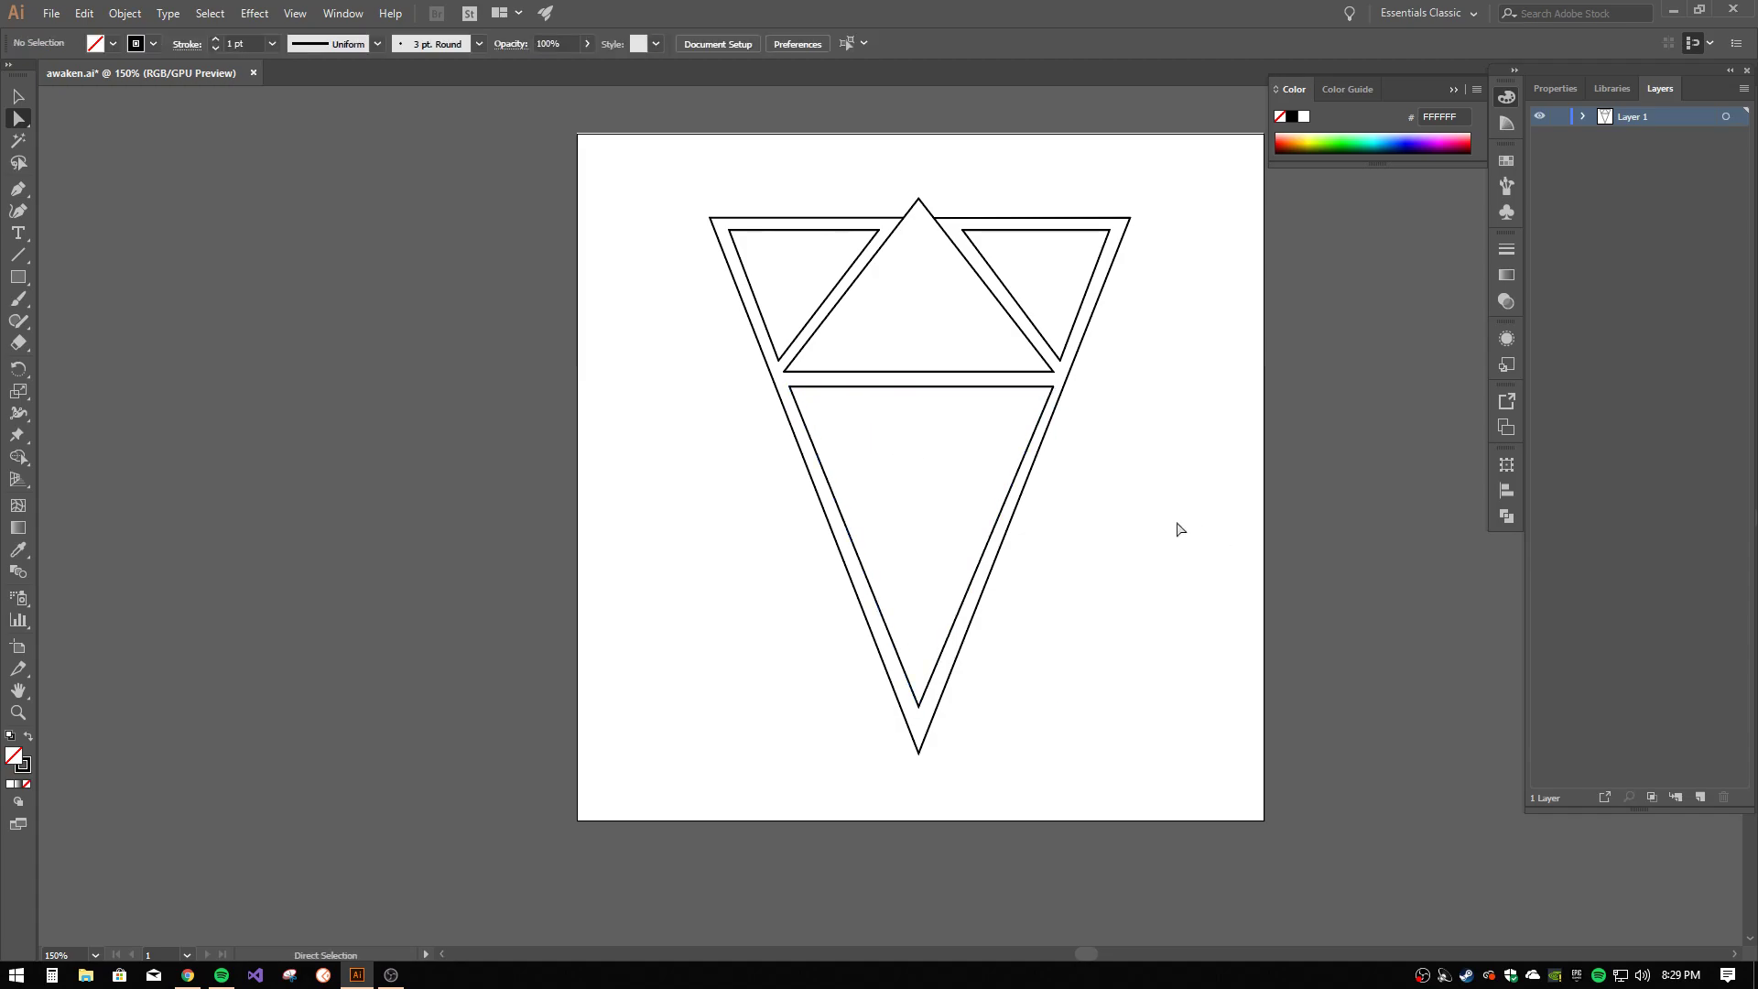
{"action": "left_click_drag", "start_coordinate": [914, 710], "coordinate": [919, 732]}
{"action": "left_click", "coordinate": [918, 726]}
{"action": "left_click", "coordinate": [1141, 522]}
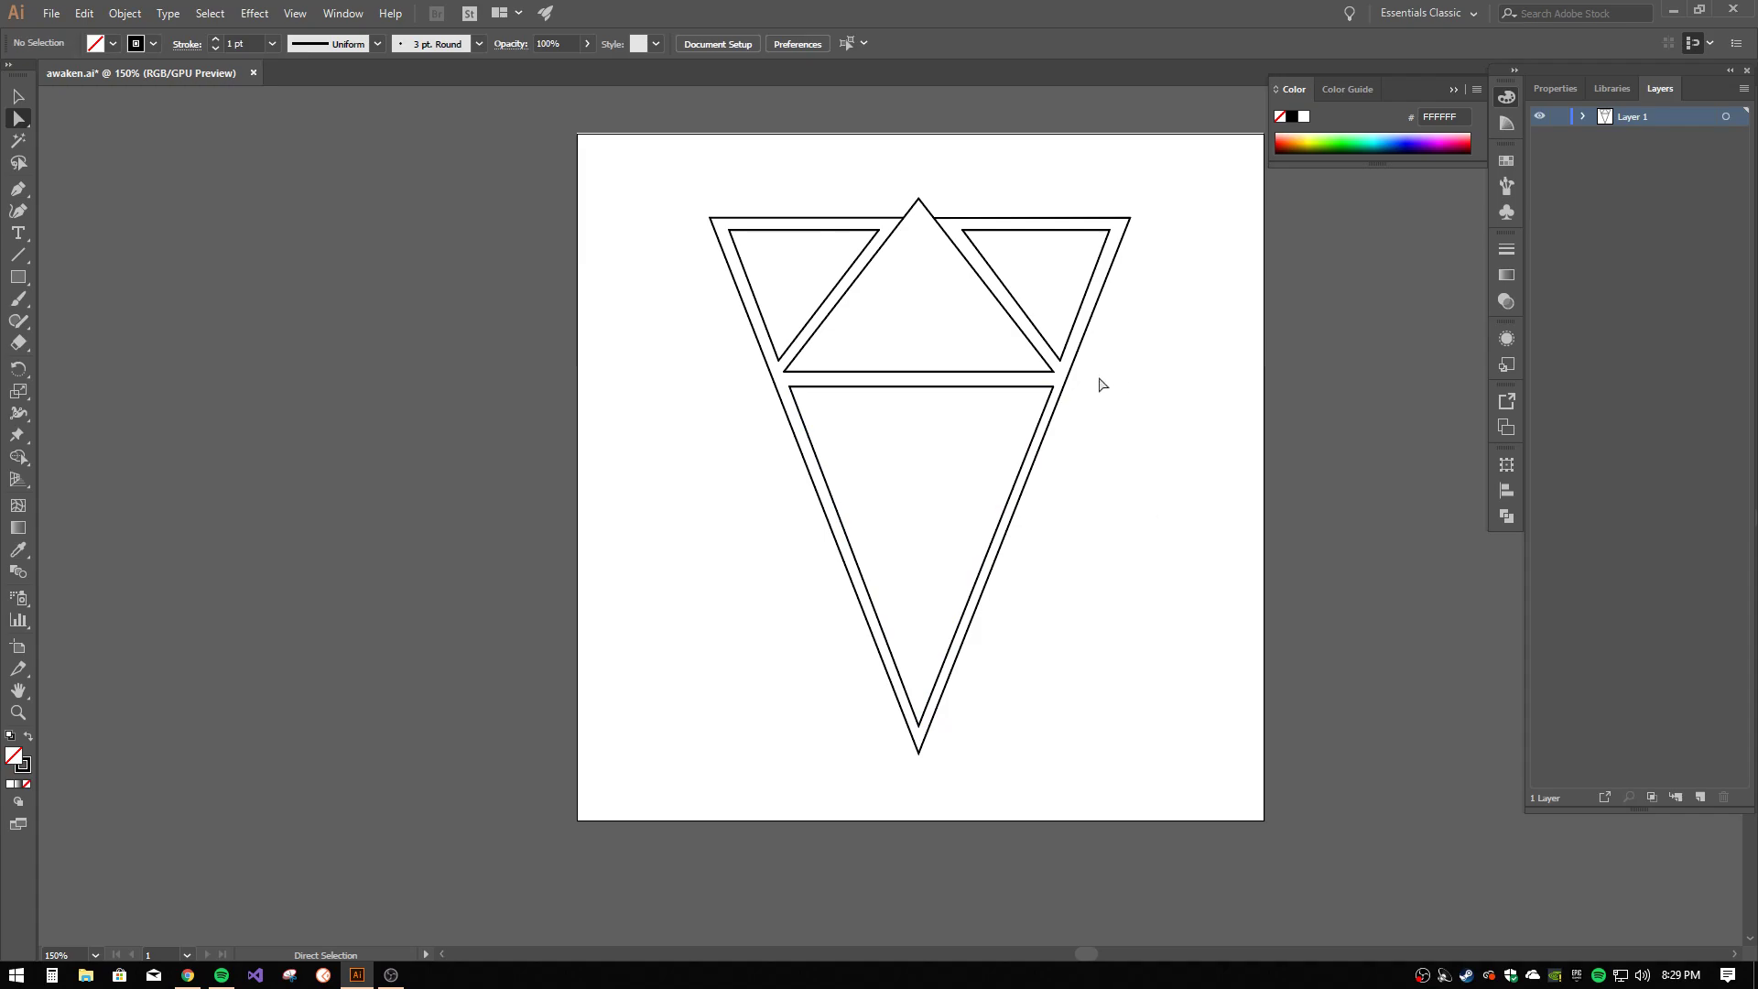
- Scale all the artwork down proportionally to about 138.5 px wide and 182.9 px tall
{"action": "key", "text": "ctrl"}
{"action": "key", "text": "ctrl+a"}
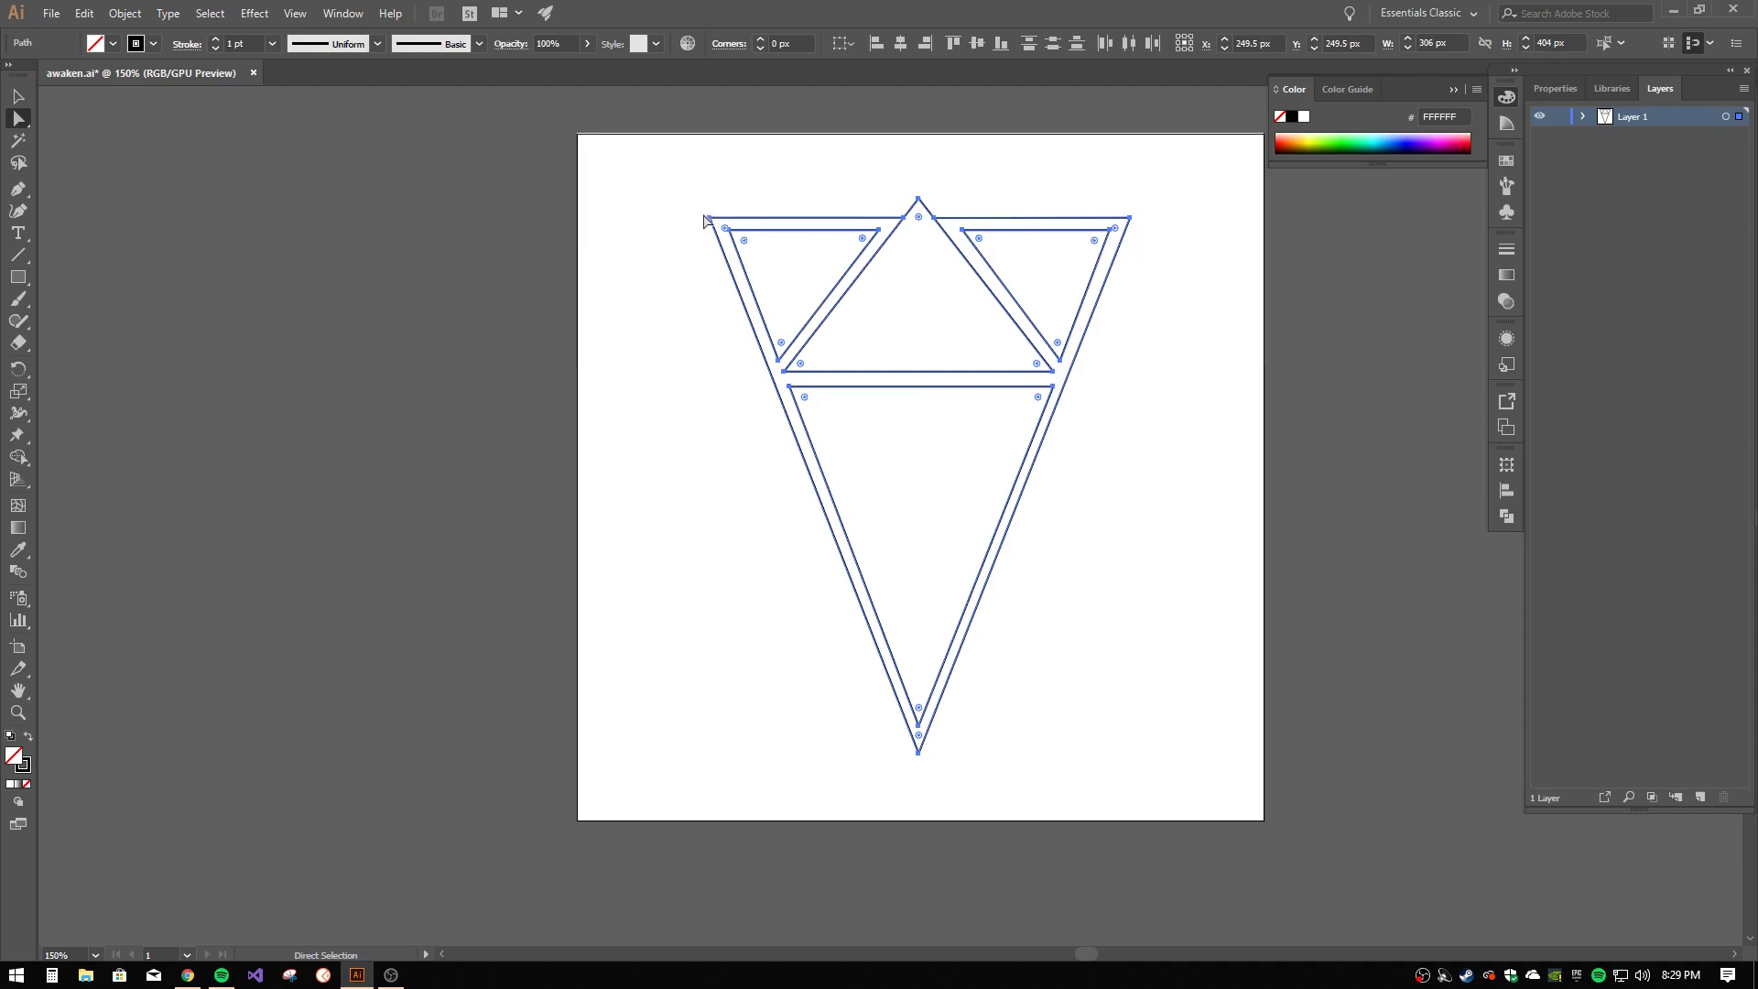
{"action": "left_click", "coordinate": [18, 96]}
{"action": "left_click_drag", "start_coordinate": [712, 195], "coordinate": [944, 497]}
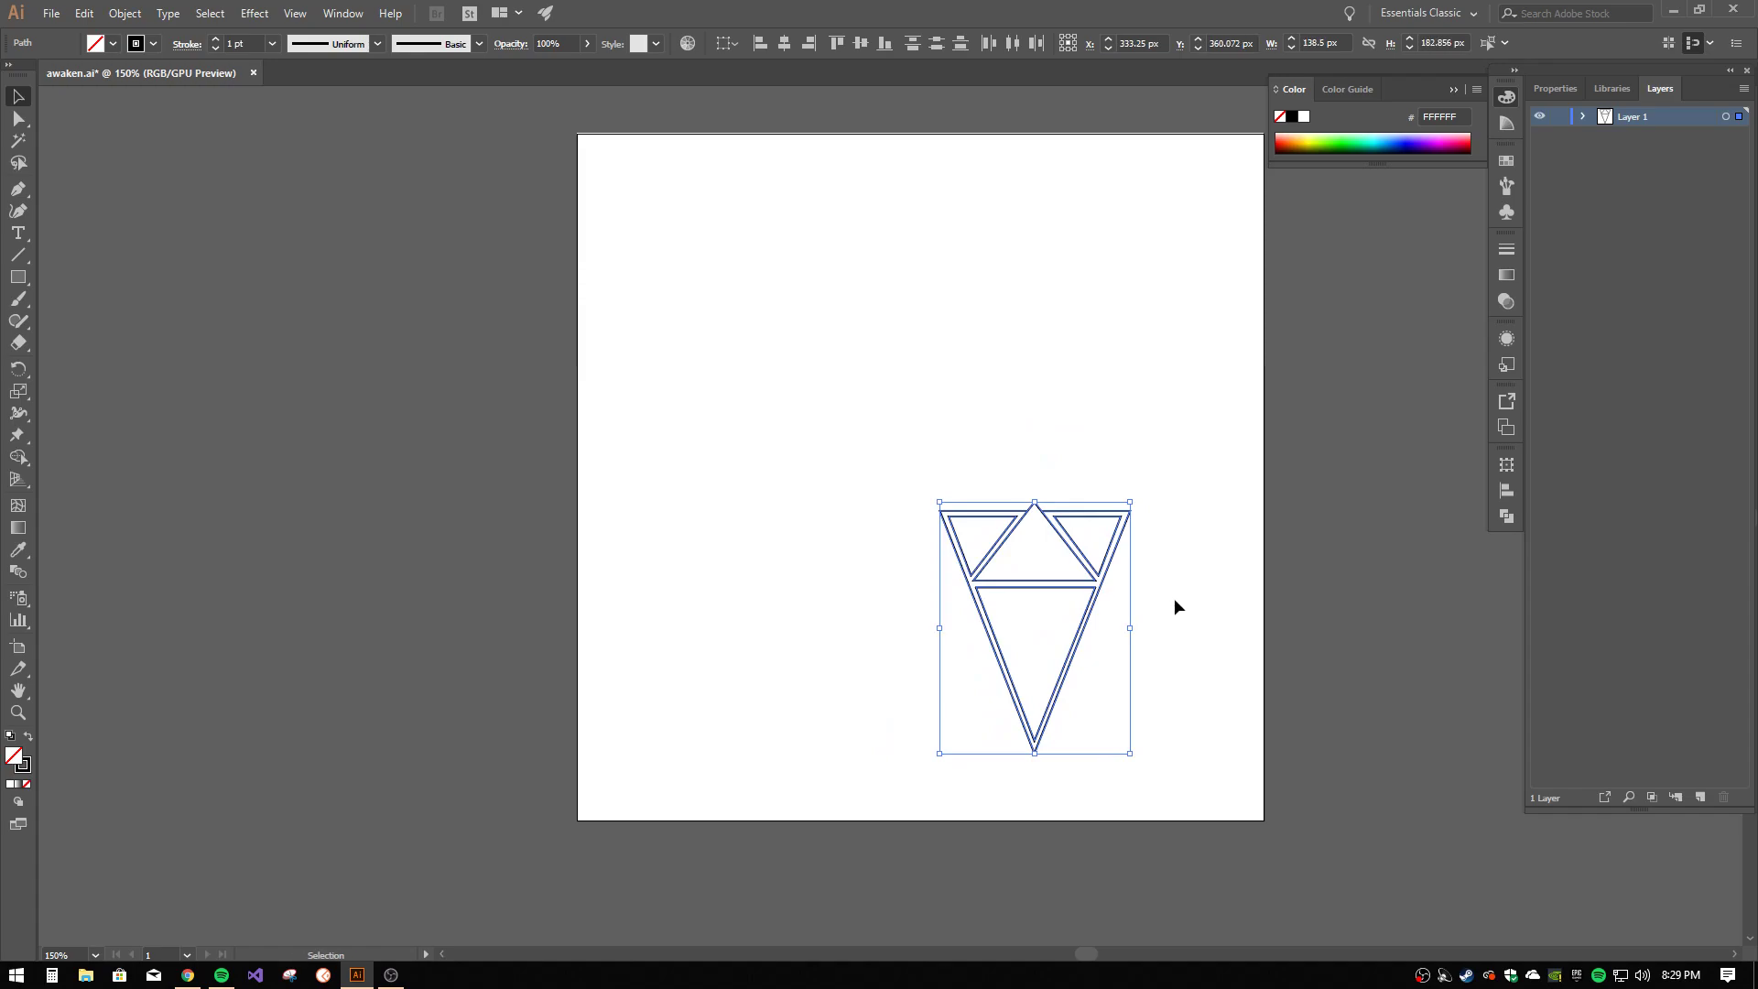
- Move the reduced emblem near the centre of the artboard, to X 258.25, Y 235.07 px
{"action": "key", "text": "Left"}
{"action": "key", "text": "Left"}
{"action": "key", "text": "Left"}
{"action": "key", "text": "Left"}
{"action": "key", "text": "Left"}
{"action": "key", "text": "Left"}
{"action": "key", "text": "Left"}
{"action": "key", "text": "Left"}
{"action": "key", "text": "Left"}
{"action": "key", "text": "Left"}
{"action": "key", "text": "Left"}
{"action": "key", "text": "Left"}
{"action": "key", "text": "Left"}
{"action": "key", "text": "Left"}
{"action": "key", "text": "Left"}
{"action": "key", "text": "Left"}
{"action": "key", "text": "Left"}
{"action": "key", "text": "Left"}
{"action": "key", "text": "Left"}
{"action": "key", "text": "Left"}
{"action": "key", "text": "Up"}
{"action": "key", "text": "Up"}
{"action": "key", "text": "Up"}
{"action": "key", "text": "Up"}
{"action": "key", "text": "Up"}
{"action": "key", "text": "Up"}
{"action": "key", "text": "Up"}
{"action": "key", "text": "Up"}
{"action": "key", "text": "Up"}
{"action": "key", "text": "Up"}
{"action": "key", "text": "Up"}
{"action": "key", "text": "Up"}
{"action": "key", "text": "Up"}
{"action": "key", "text": "Up"}
{"action": "key", "text": "Up"}
{"action": "key", "text": "Up"}
{"action": "key", "text": "Up"}
{"action": "key", "text": "Up"}
{"action": "key", "text": "Up"}
{"action": "key", "text": "Up"}
{"action": "key", "text": "Up"}
{"action": "key", "text": "Right"}
{"action": "key", "text": "Right"}
{"action": "key", "text": "Right"}
{"action": "key", "text": "Right"}
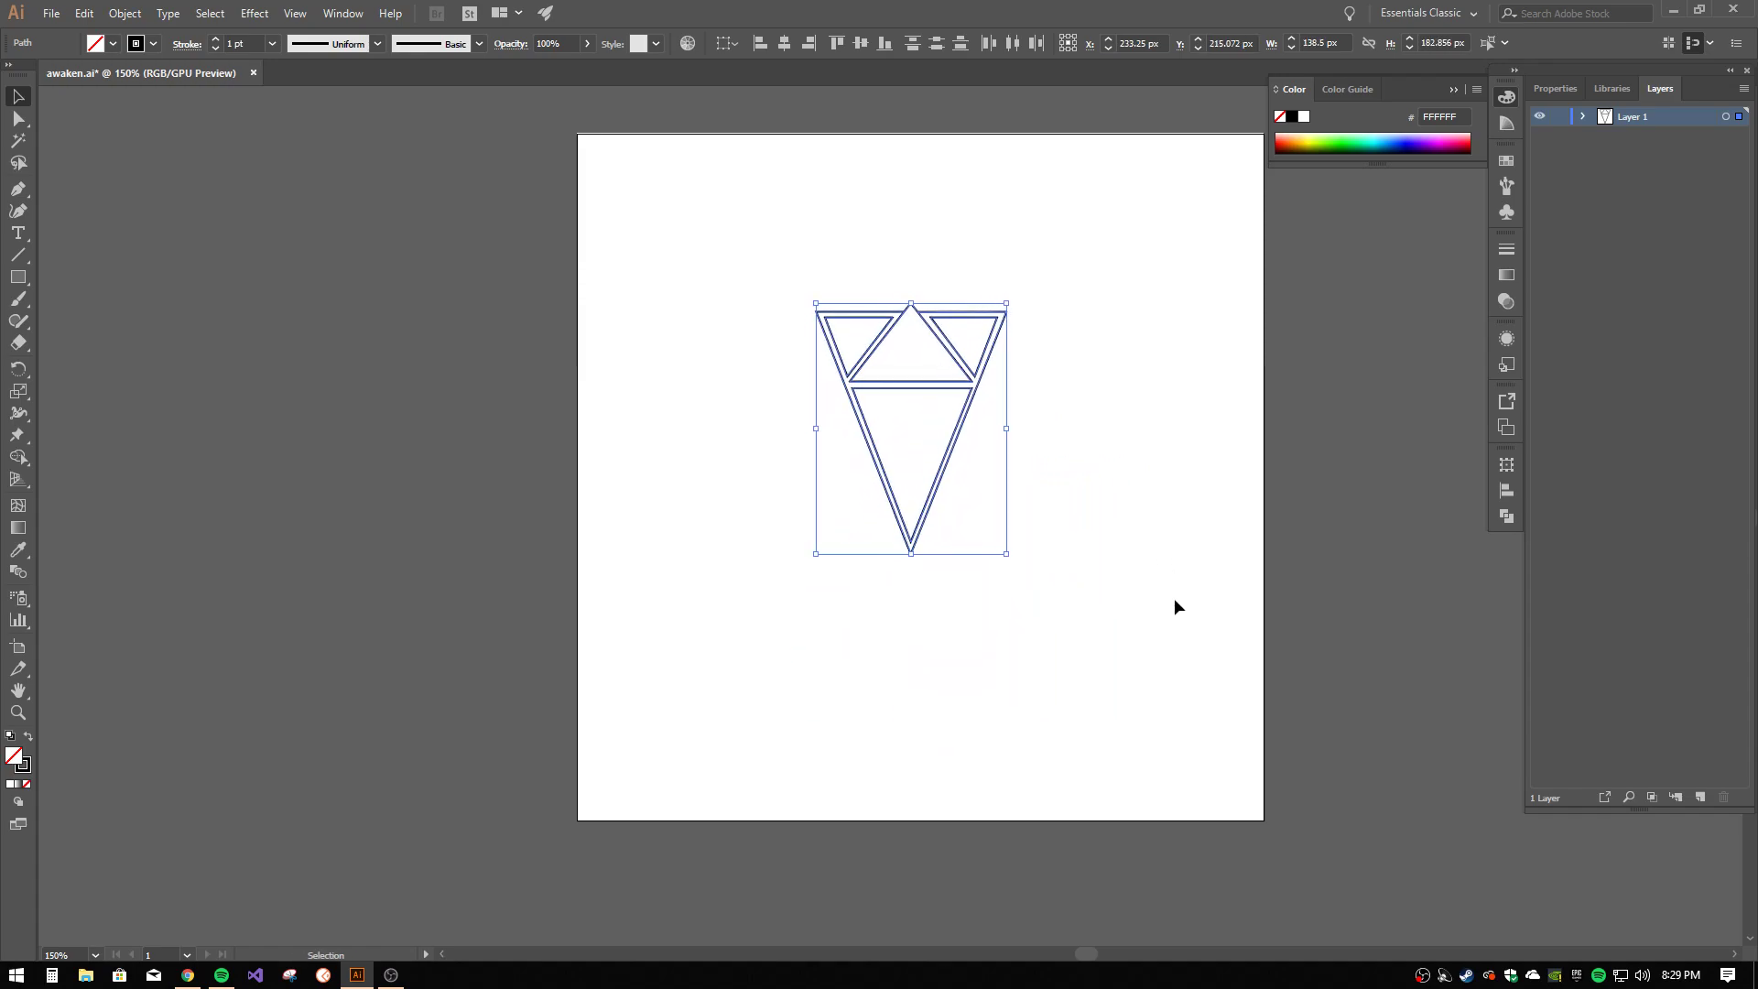
{"action": "key", "text": "Down"}
{"action": "key", "text": "Down"}
{"action": "key", "text": "Down"}
{"action": "key", "text": "Down"}
{"action": "key", "text": "Right"}
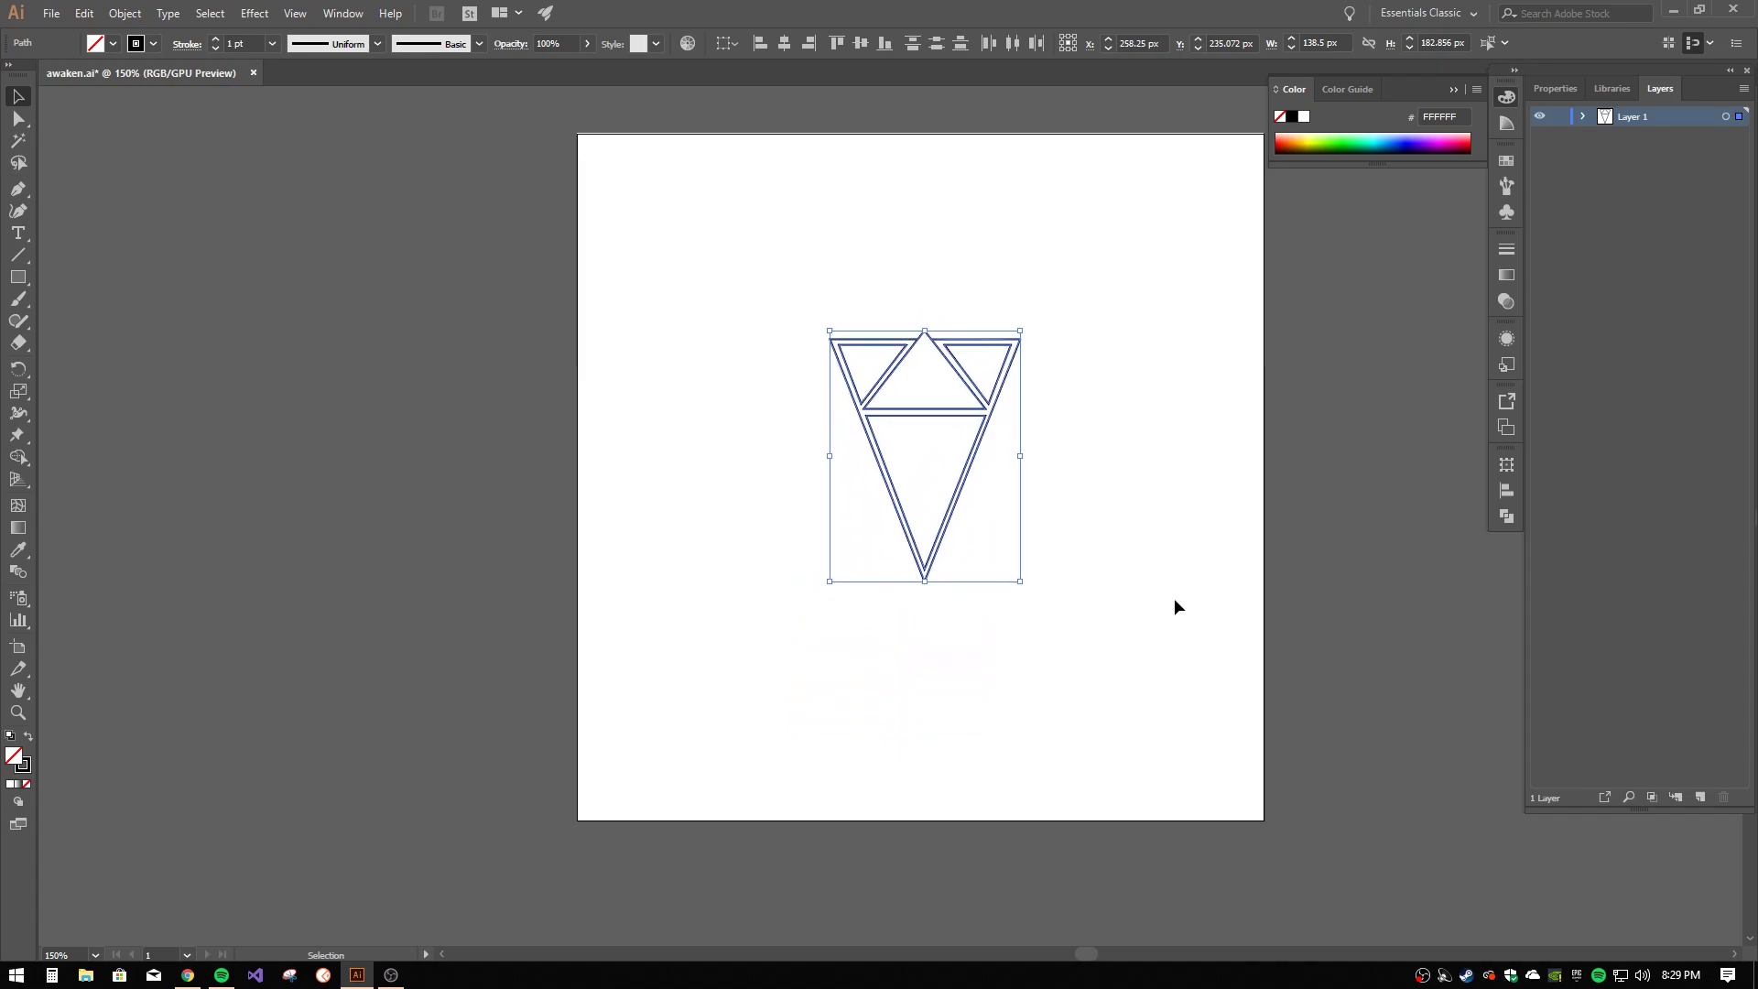
{"action": "left_click", "coordinate": [1113, 430]}
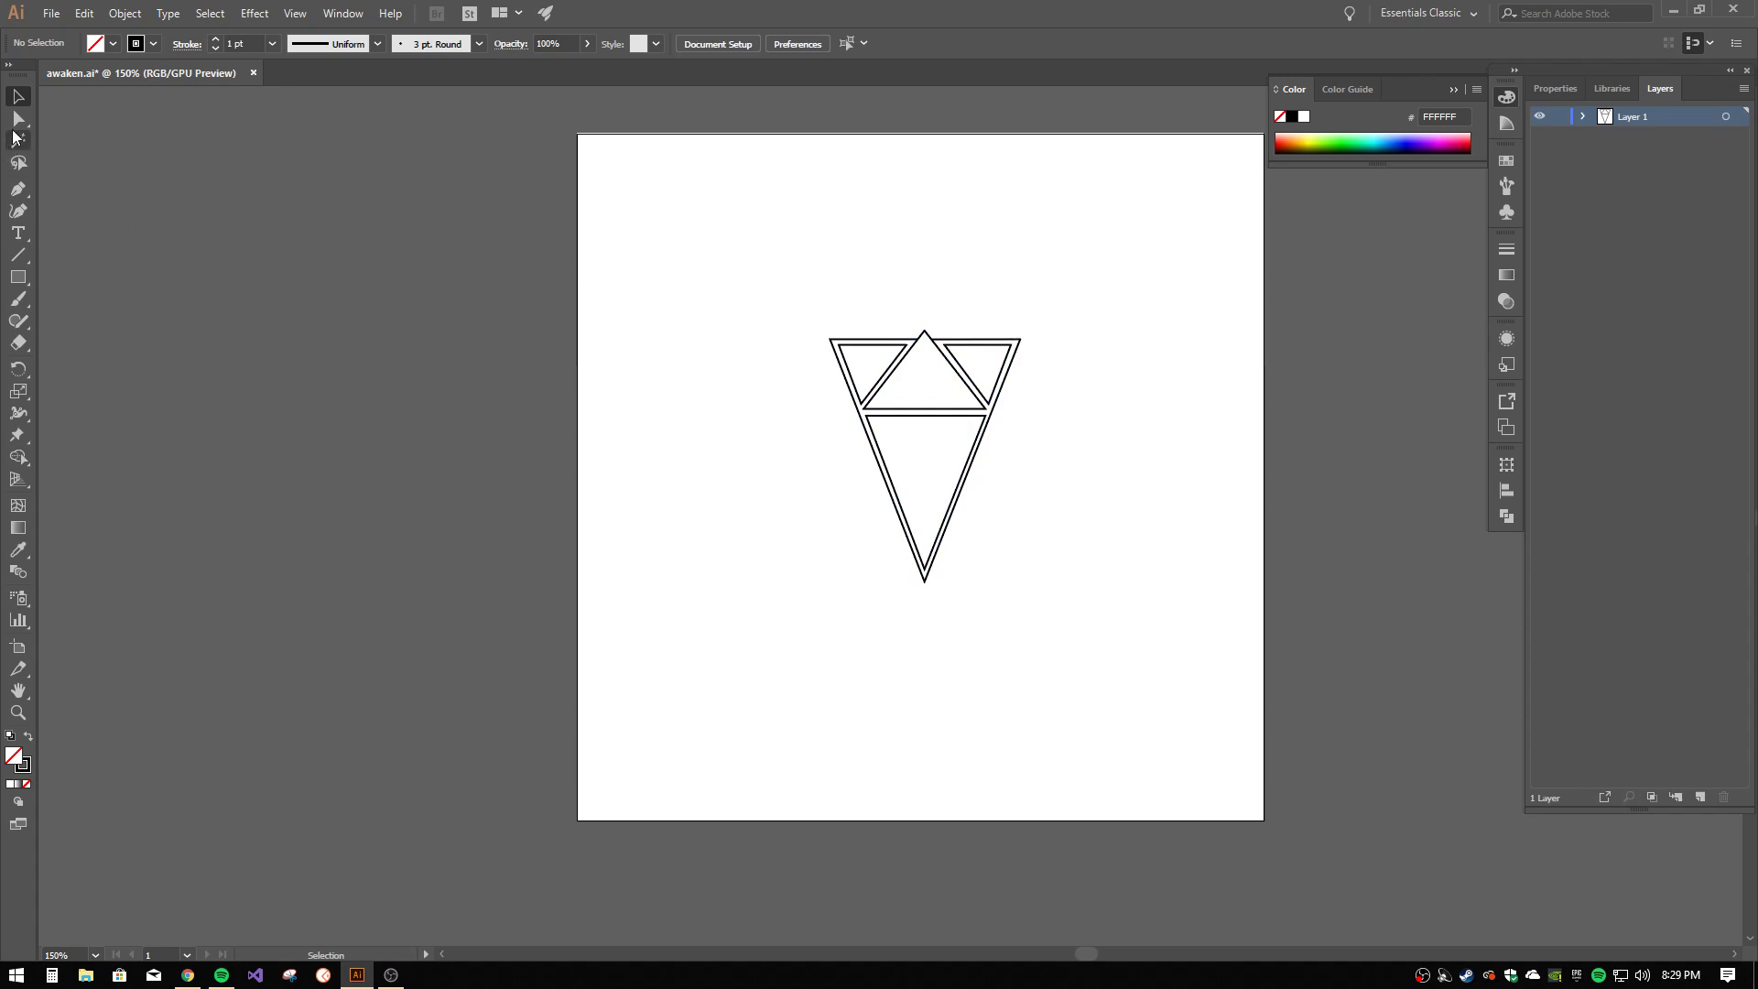
- Start an outer outline with a small peak above the central triangle, following the emblem's right side down to just below its bottom tip
{"action": "left_click", "coordinate": [18, 189]}
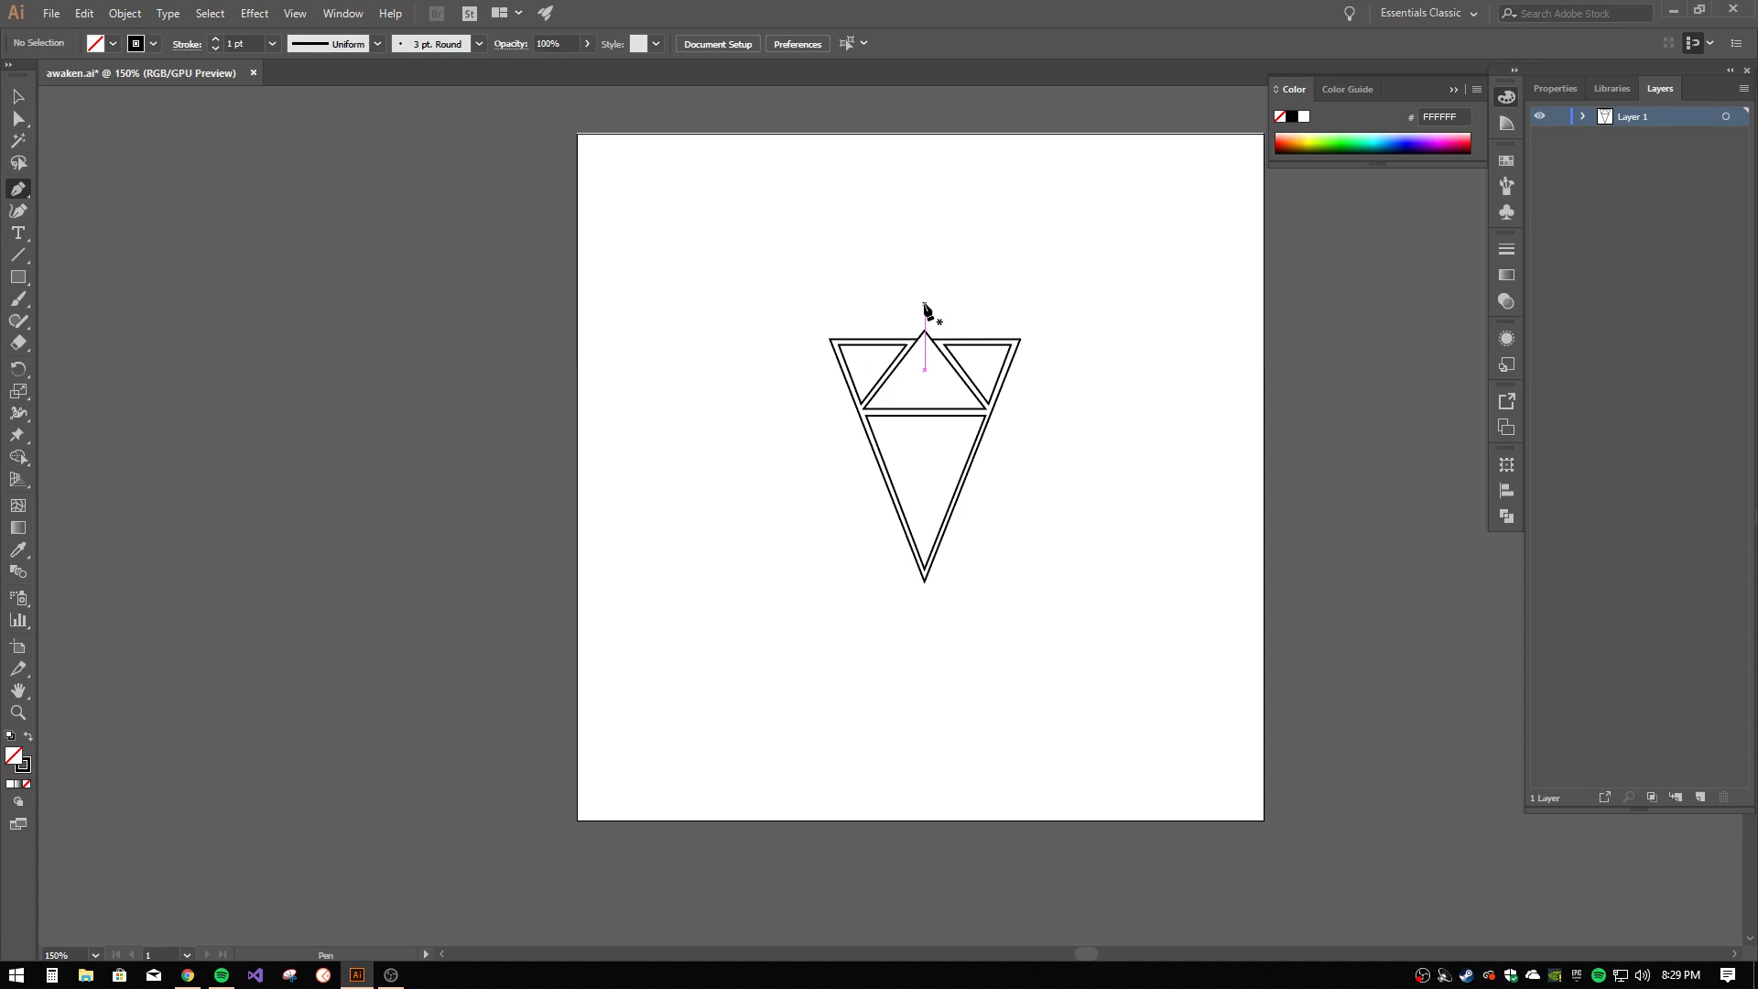
{"action": "key", "text": "ctrl"}
{"action": "key", "text": "ctrl+equal"}
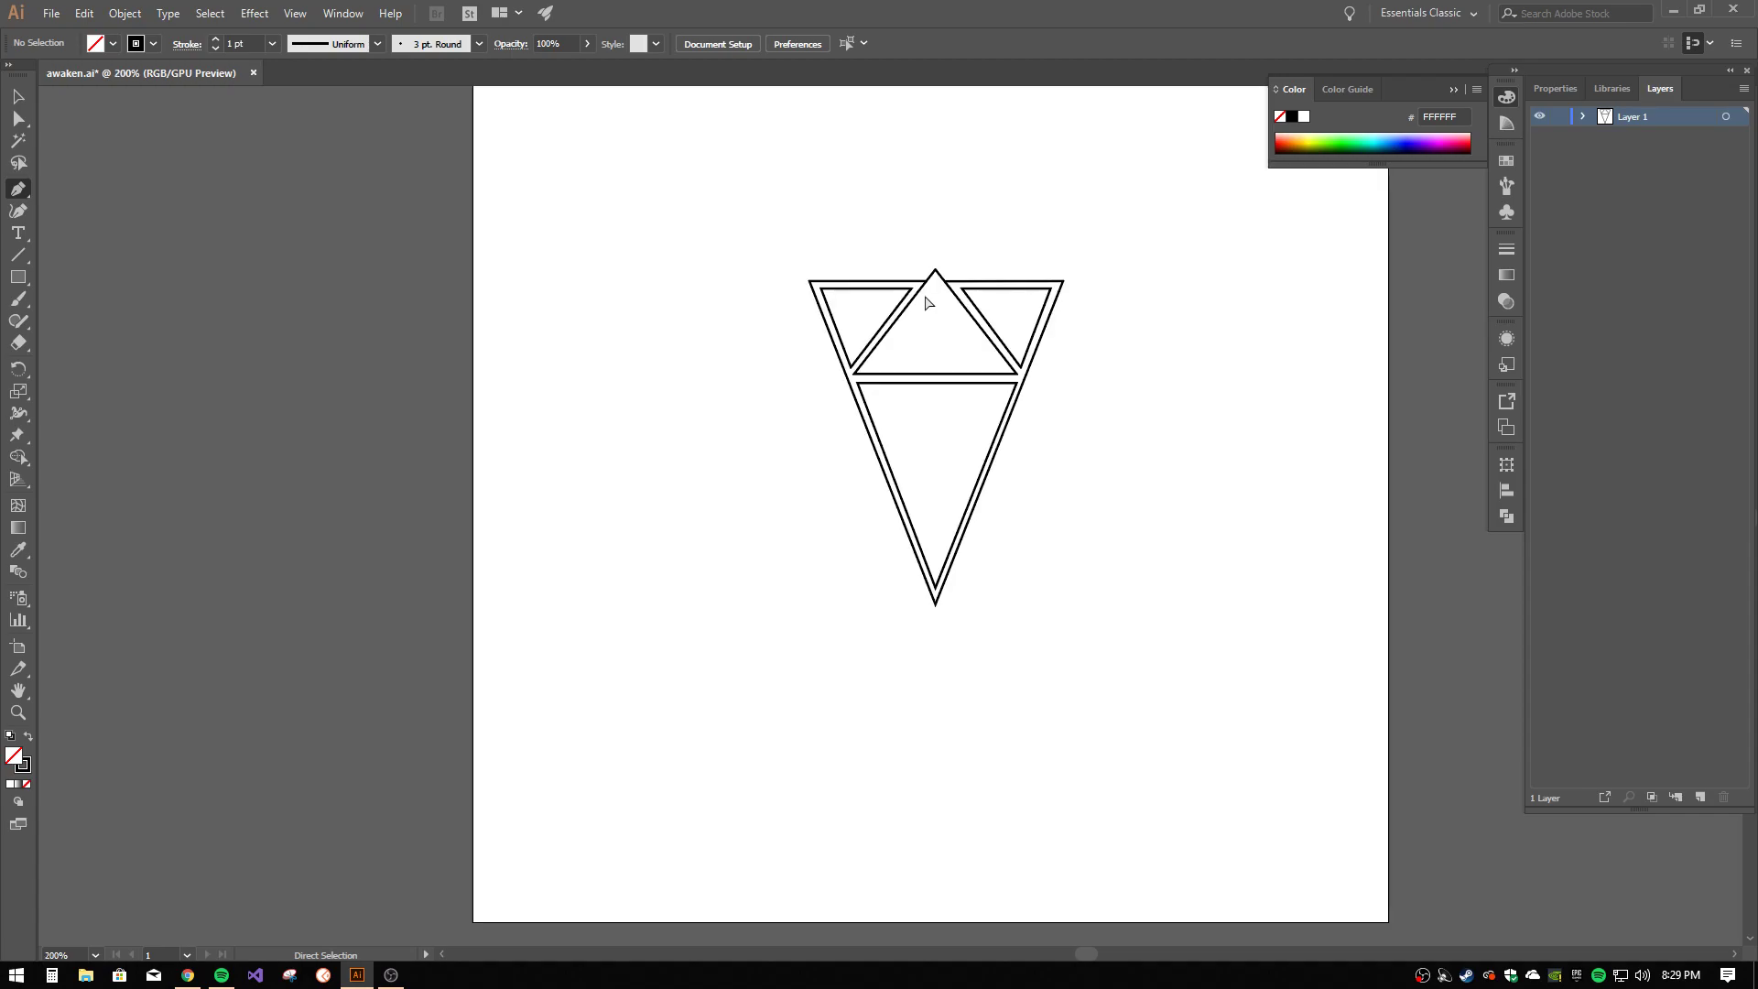
{"action": "key", "text": "ctrl+equal"}
{"action": "key", "text": "ctrl+equal"}
{"action": "left_click_drag", "start_coordinate": [991, 192], "coordinate": [970, 424]}
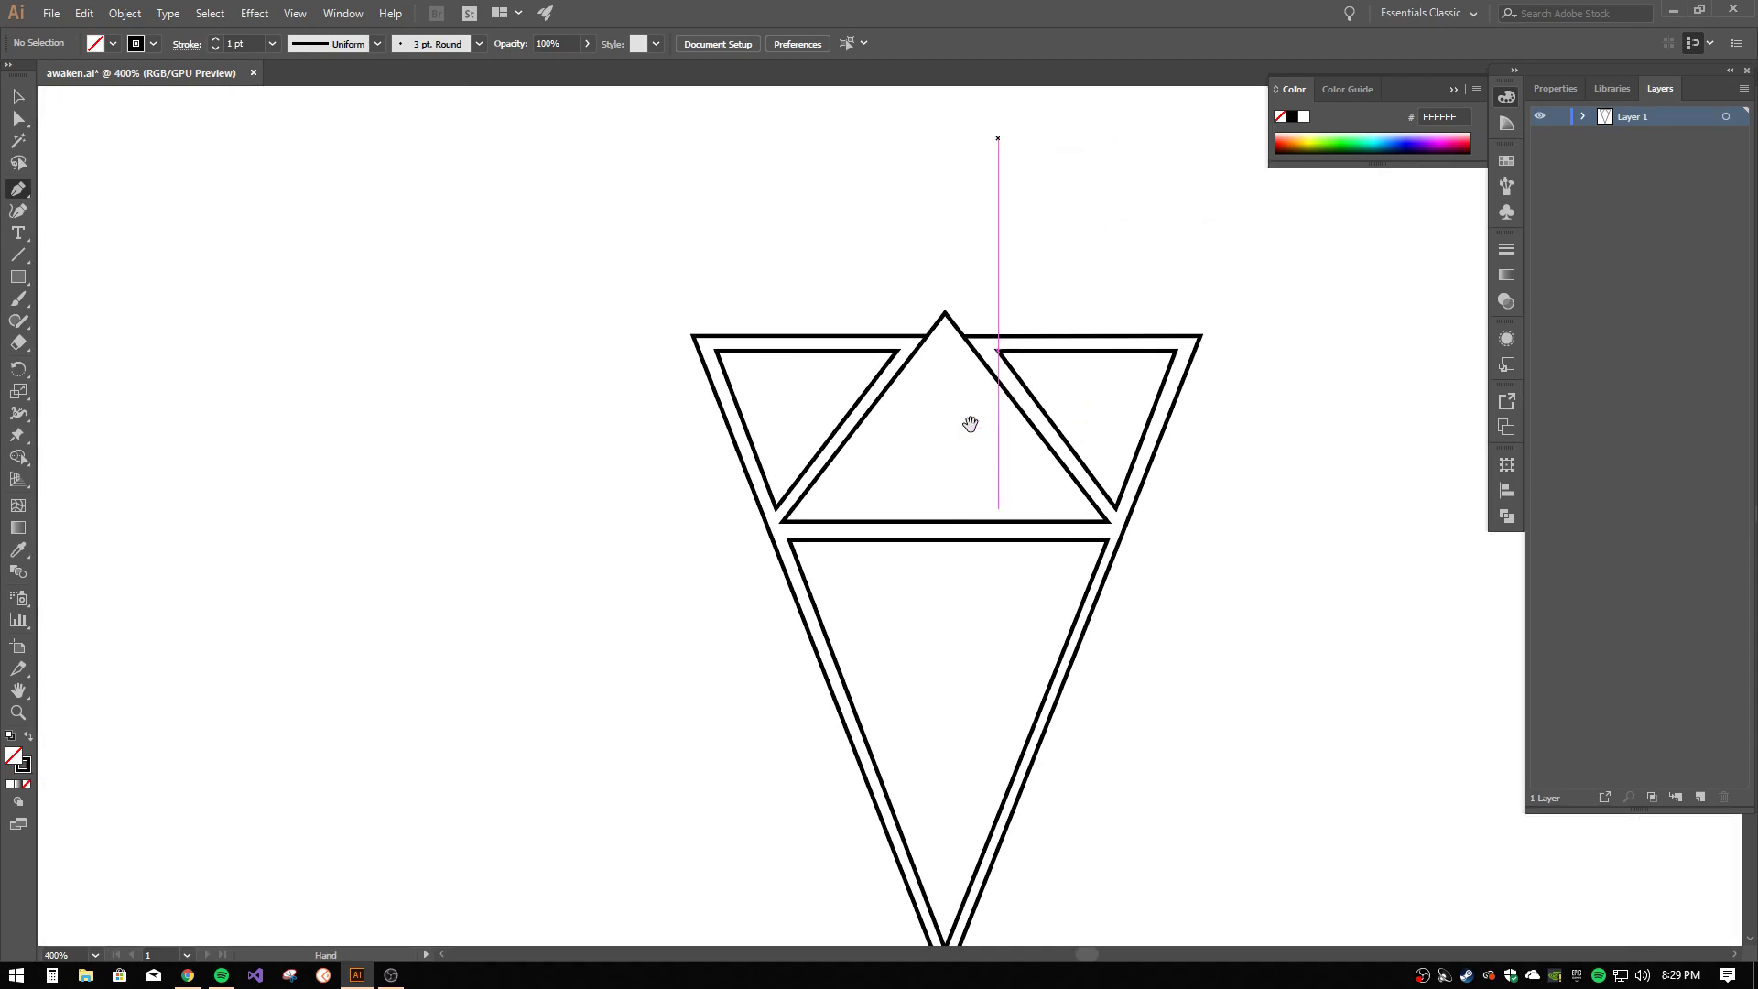
{"action": "left_click", "coordinate": [944, 287]}
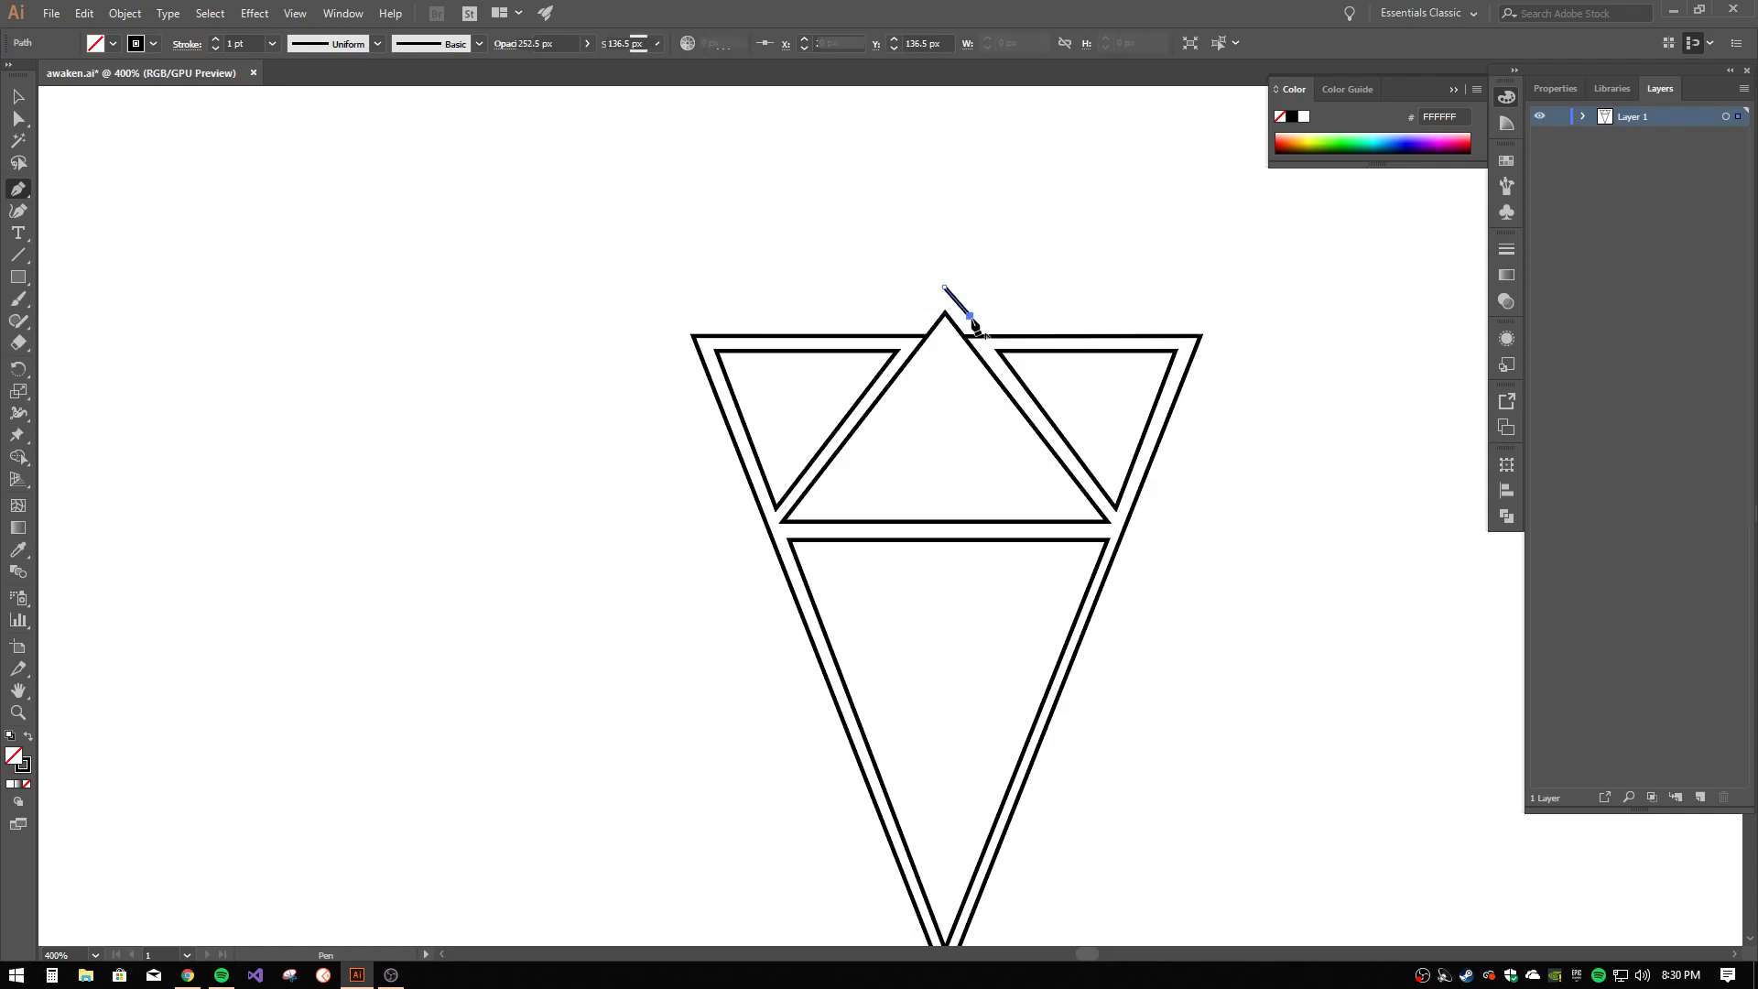
{"action": "left_click", "coordinate": [968, 315]}
{"action": "left_click", "coordinate": [1222, 316]}
{"action": "left_click_drag", "start_coordinate": [1141, 709], "coordinate": [1228, 161]}
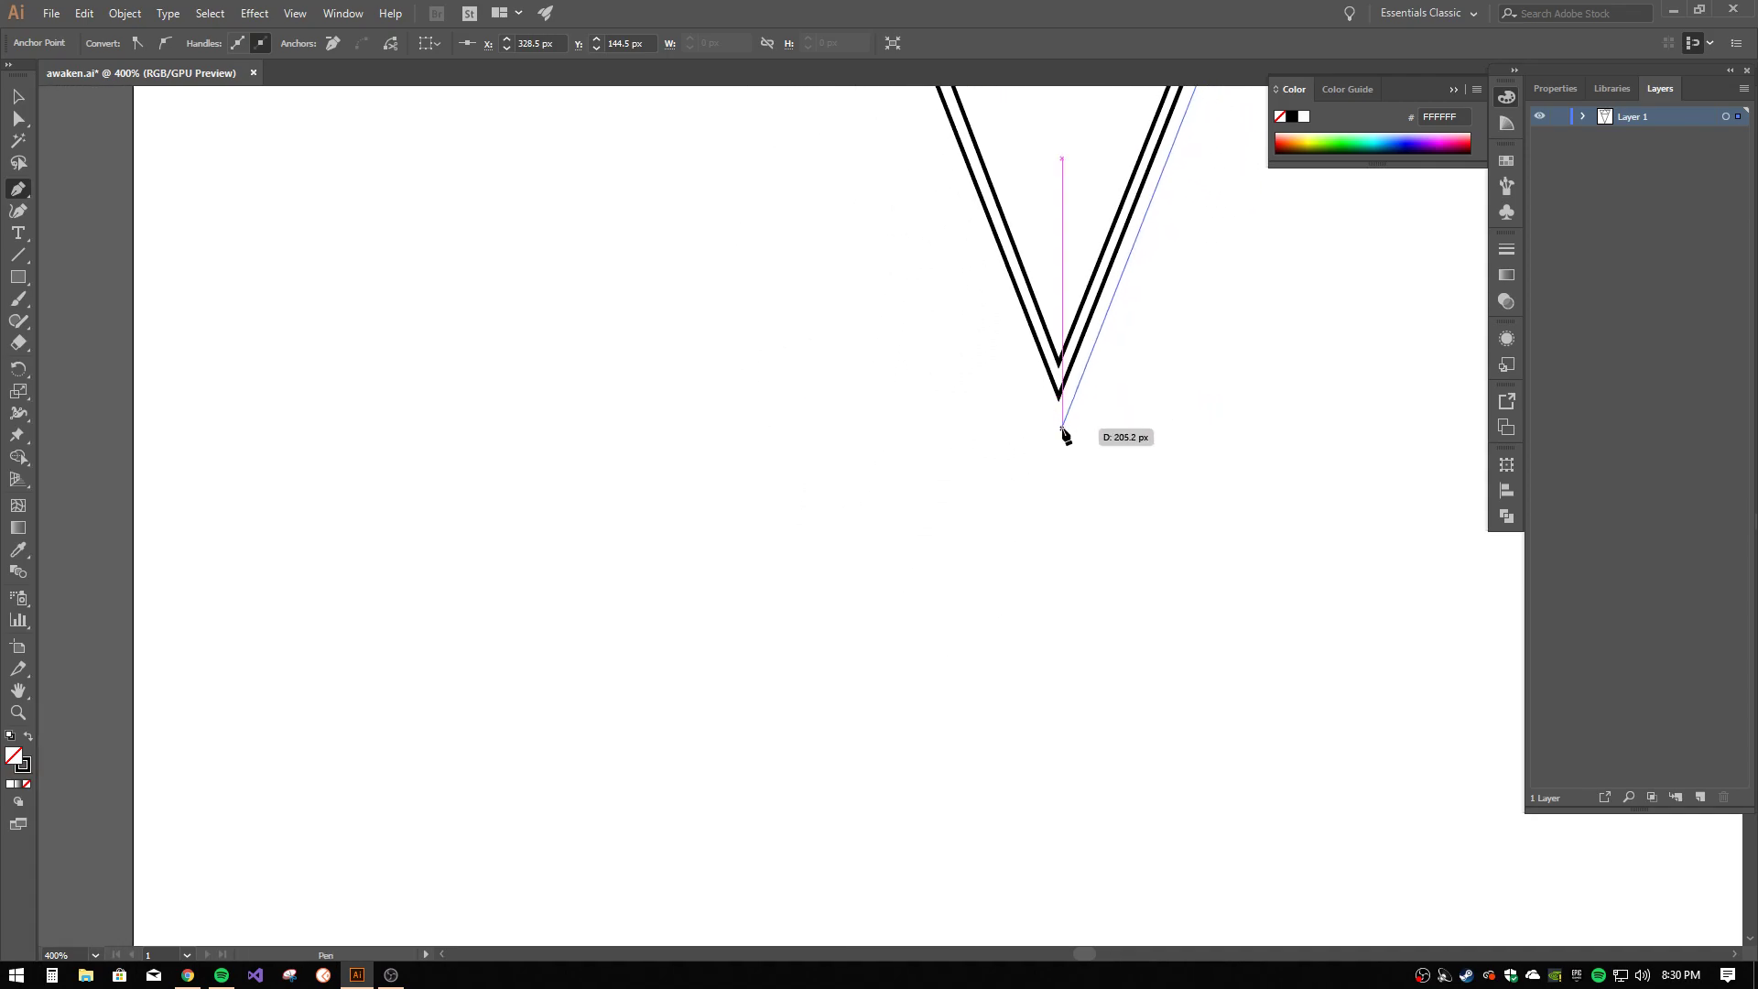
{"action": "left_click", "coordinate": [1063, 427]}
- Complete the outer outline up the emblem's left side and close it at the peak, about 154 px wide and 200 px tall overall
{"action": "left_click_drag", "start_coordinate": [865, 170], "coordinate": [1053, 975]}
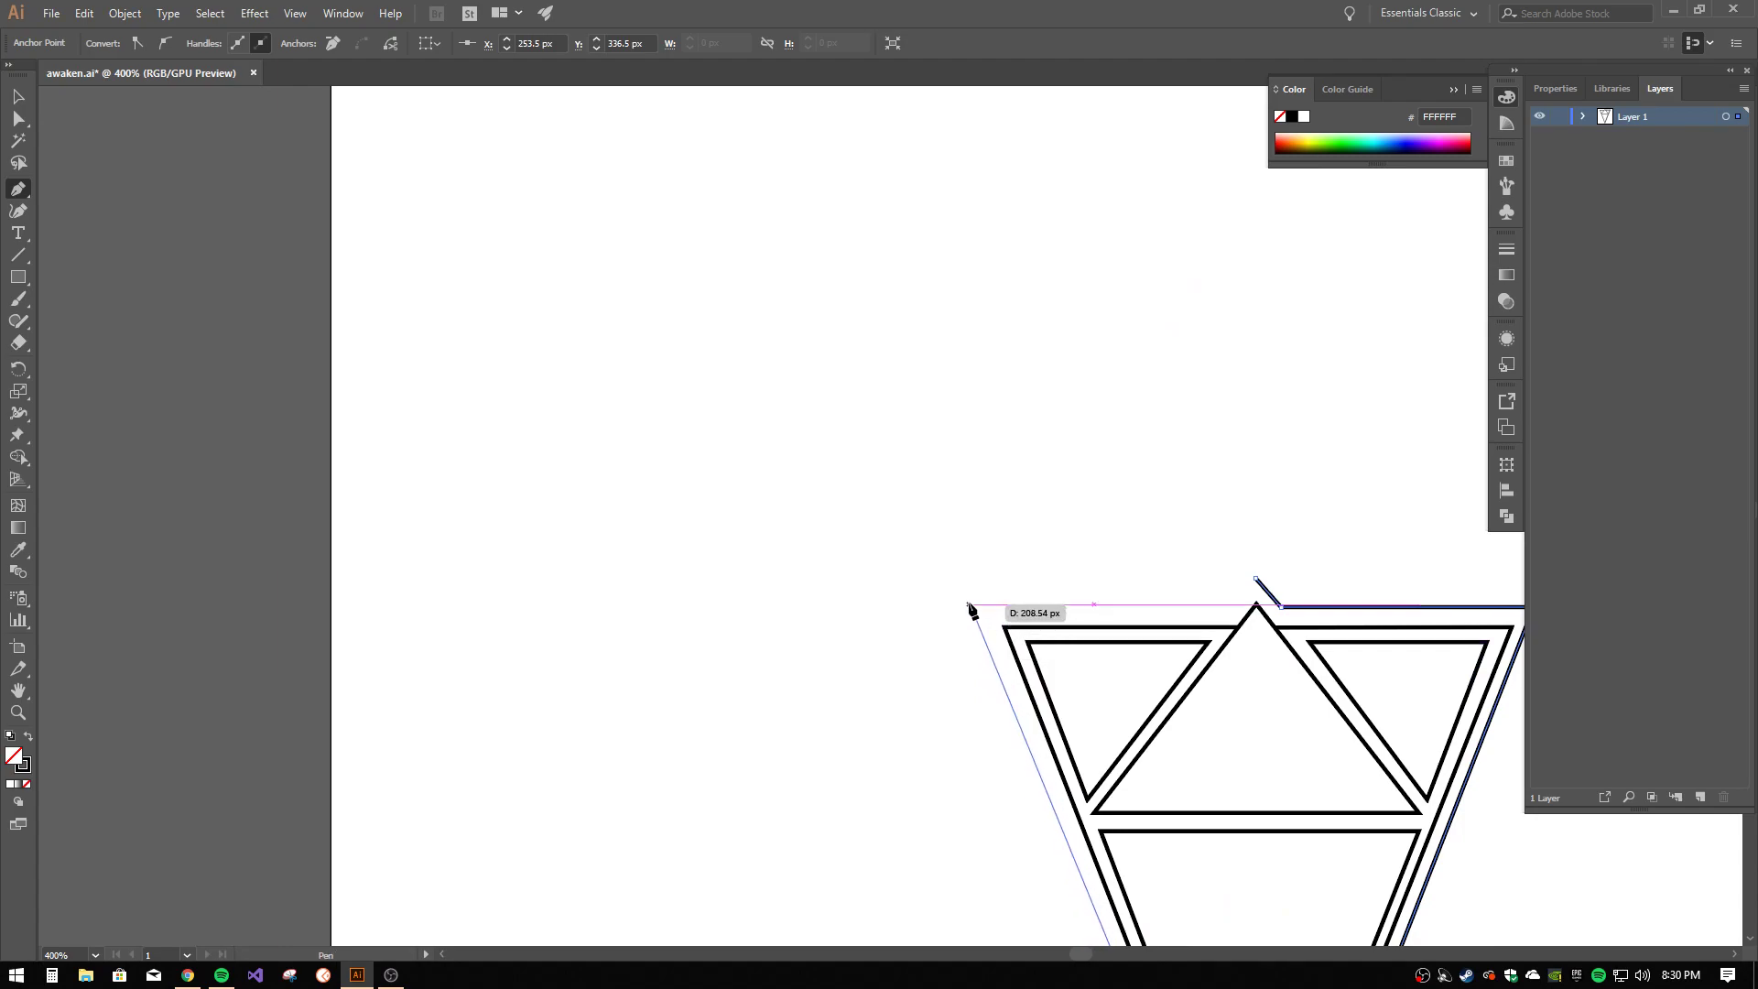
{"action": "left_click", "coordinate": [969, 605]}
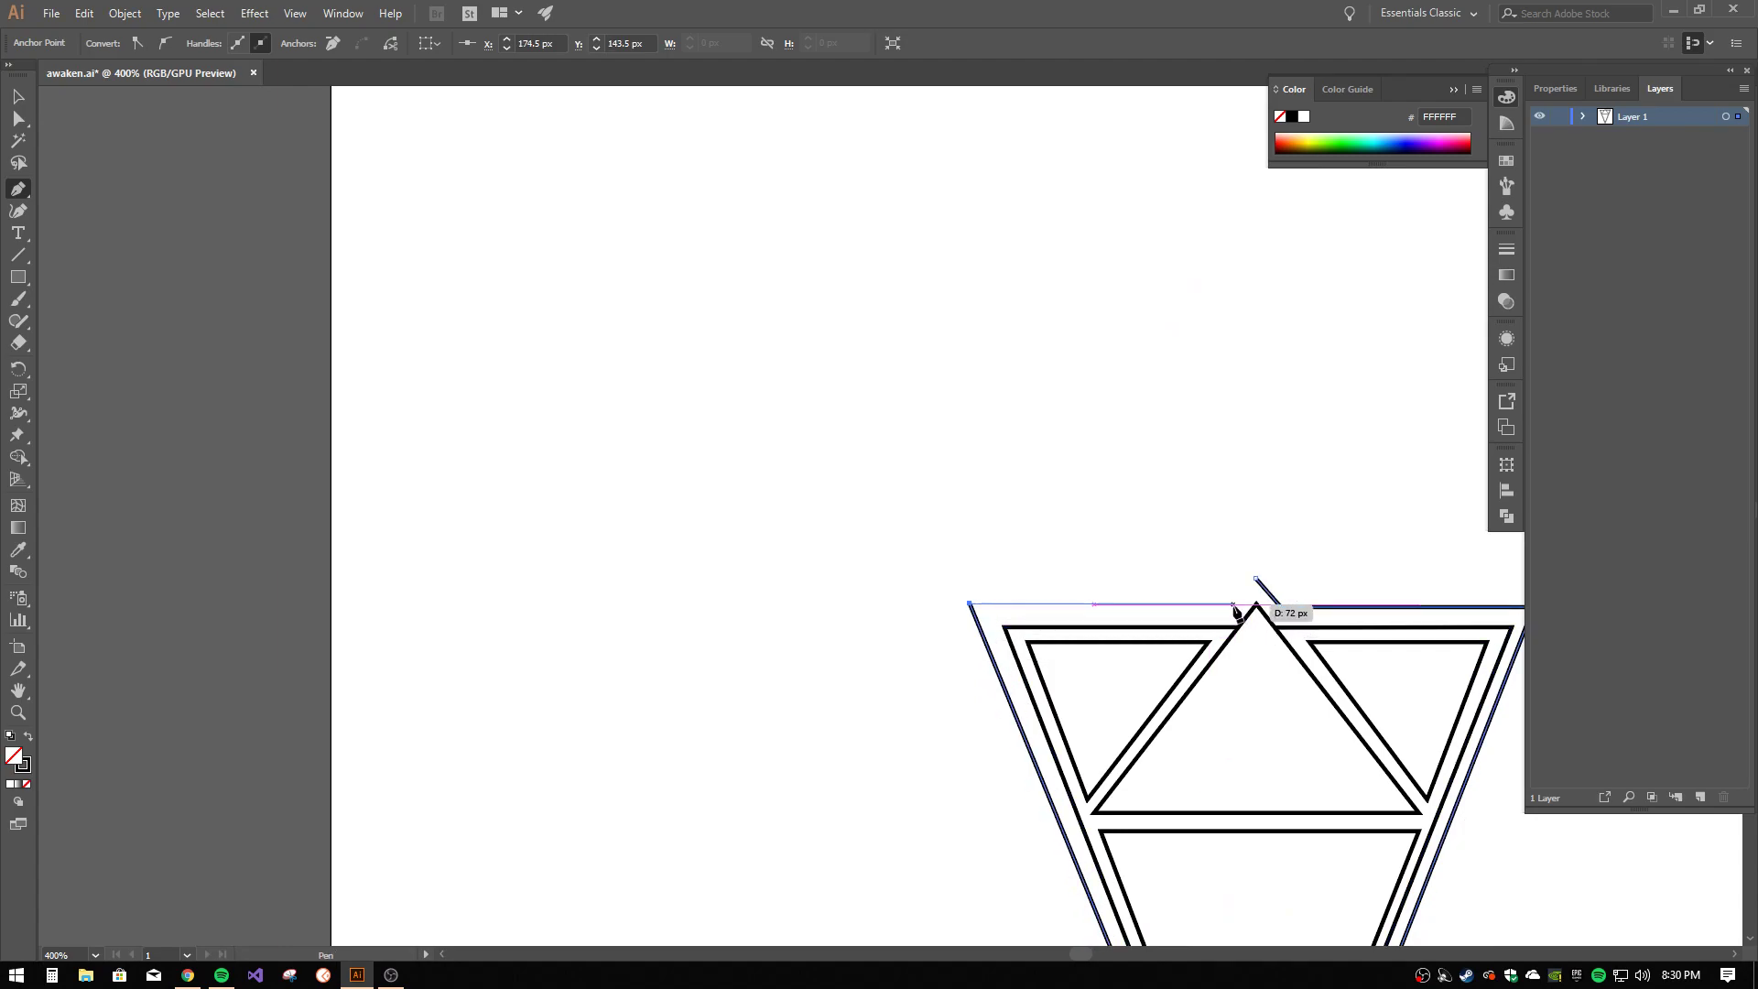
{"action": "left_click", "coordinate": [1234, 605]}
{"action": "left_click", "coordinate": [1255, 578]}
{"action": "key", "text": "space"}
{"action": "left_click_drag", "start_coordinate": [1338, 578], "coordinate": [966, 161]}
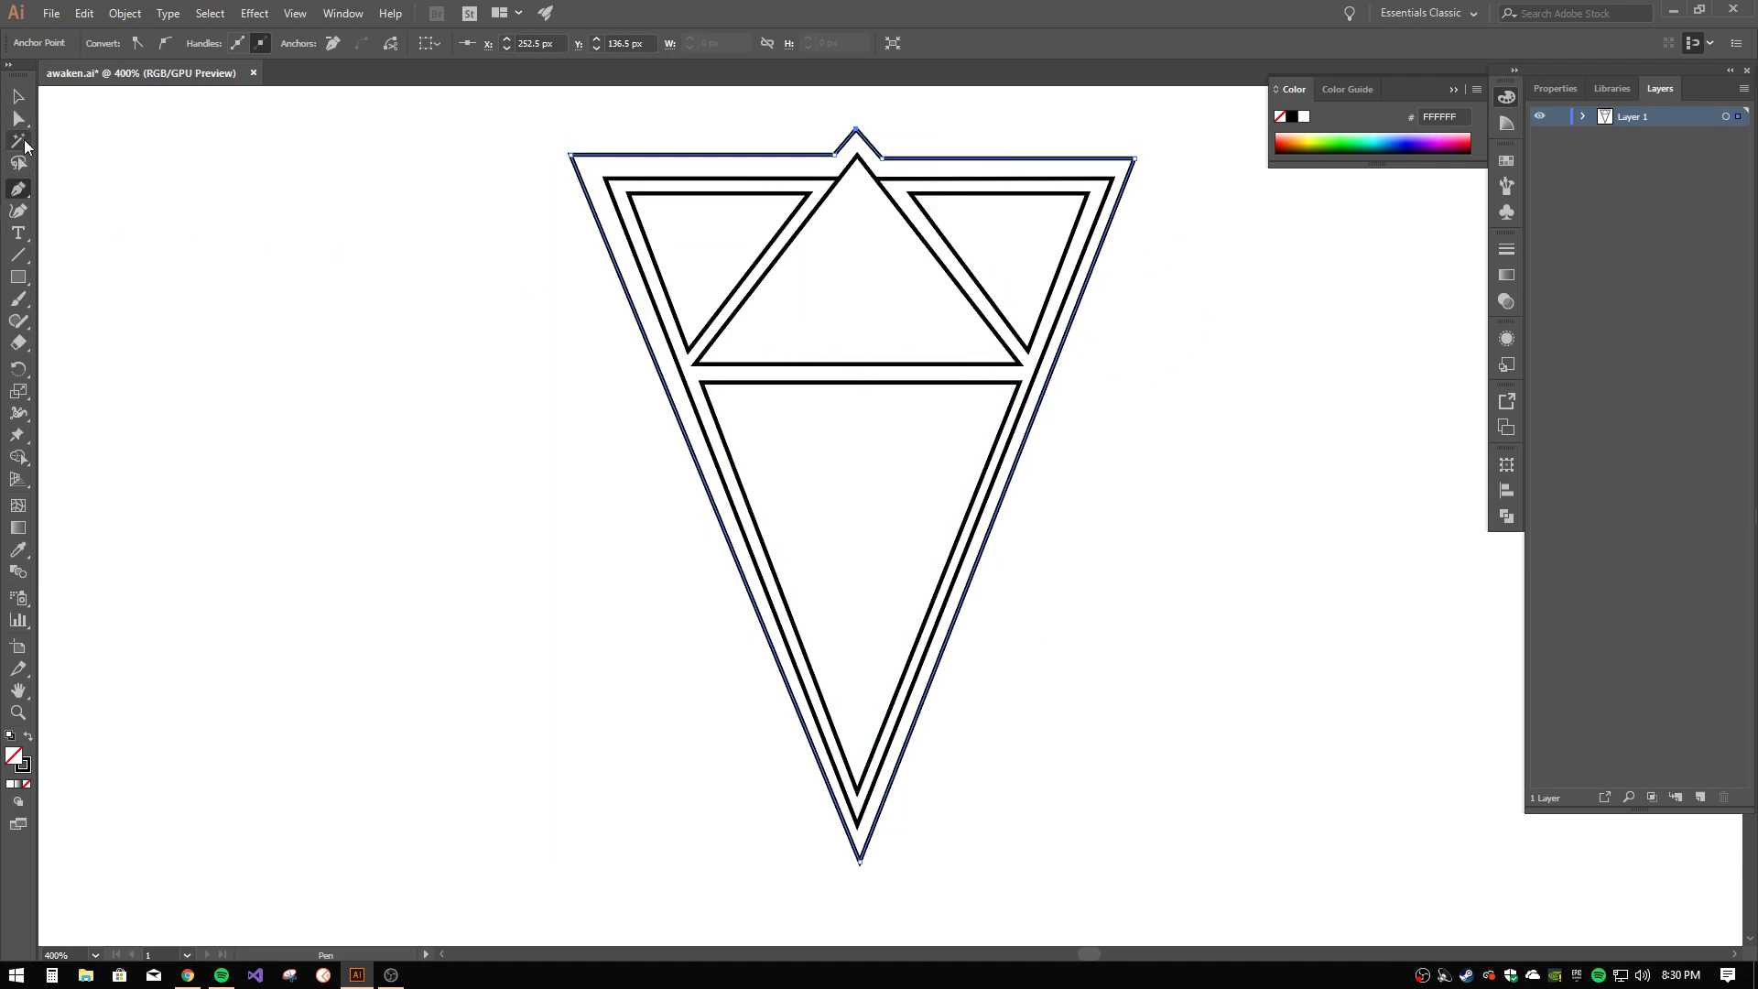
{"action": "left_click", "coordinate": [19, 211]}
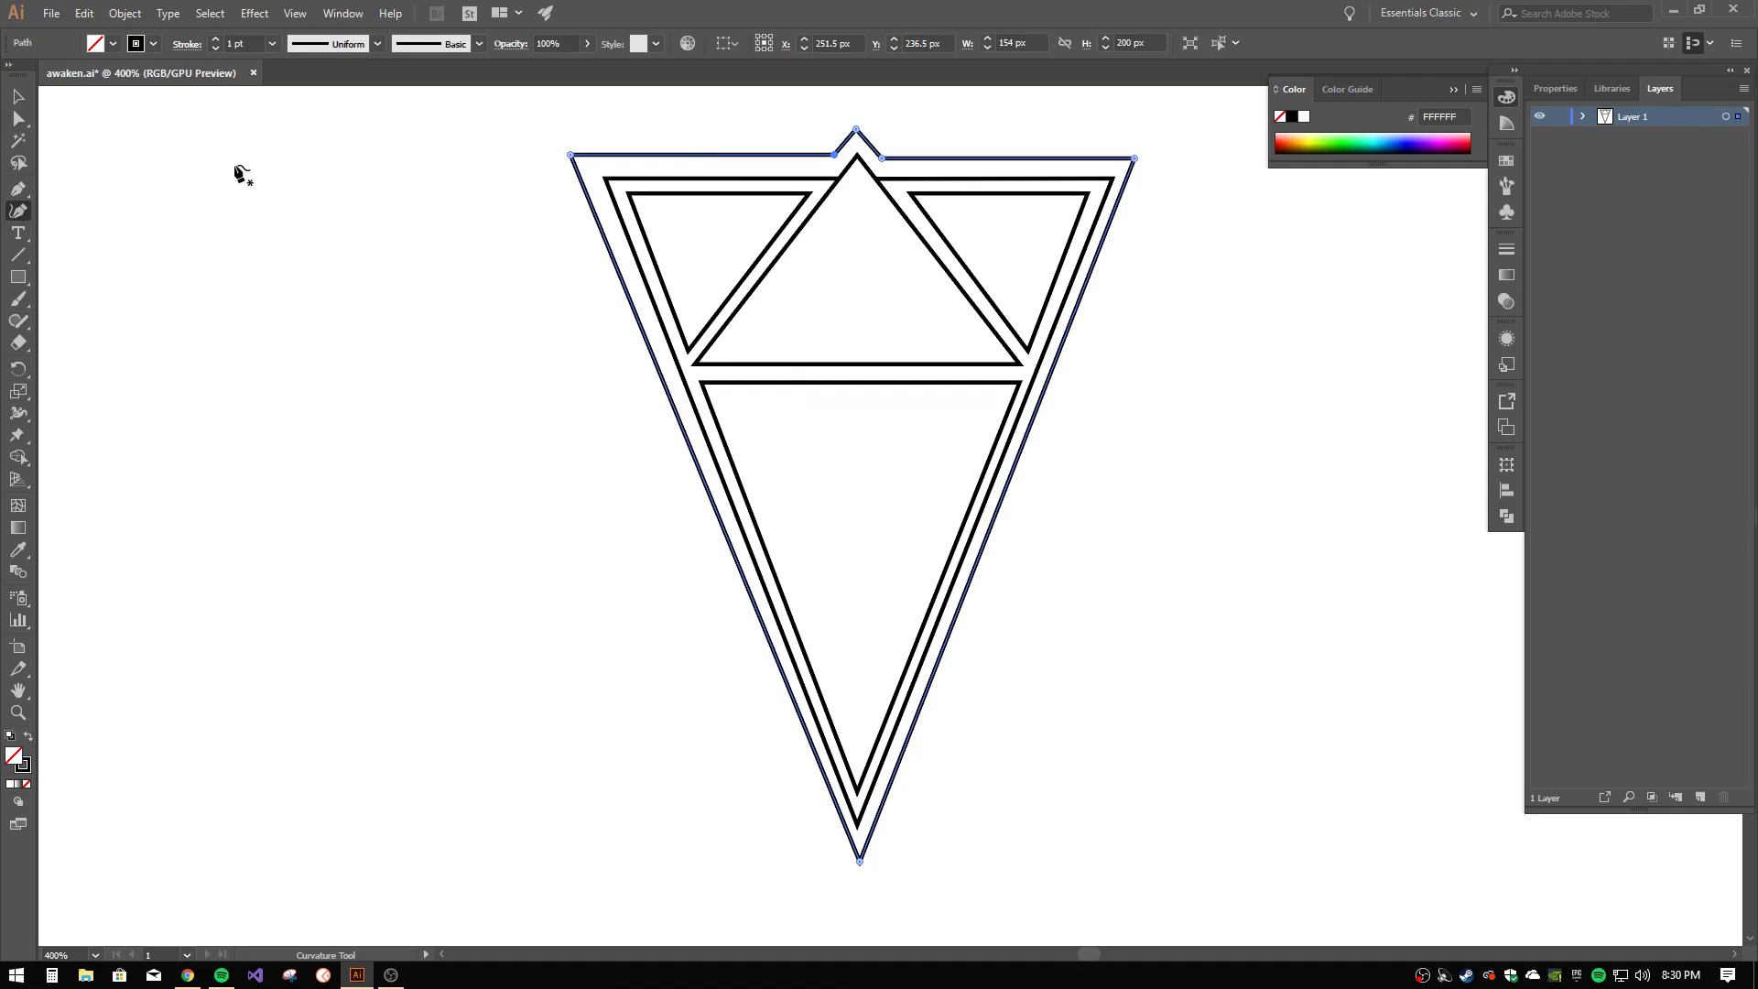
- Draw a horizontal straight line about 37 px long across the middle of the central triangle
{"action": "left_click", "coordinate": [19, 188]}
{"action": "left_click", "coordinate": [793, 278]}
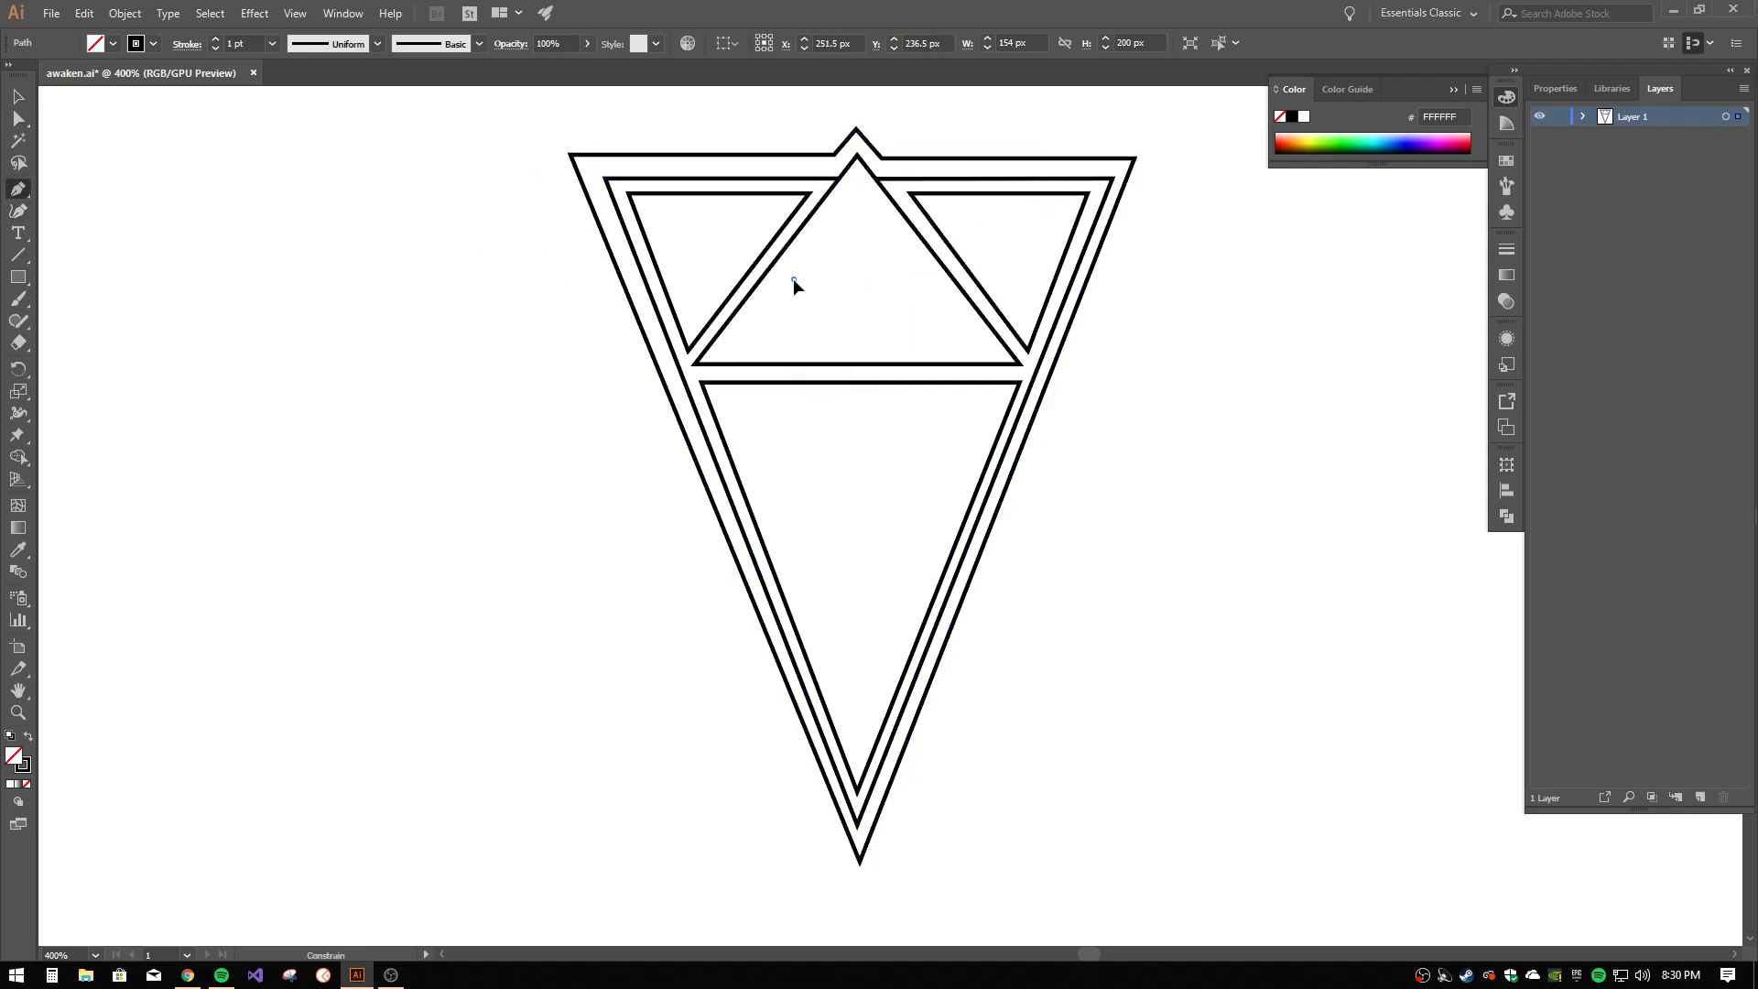
{"action": "left_click", "coordinate": [930, 279], "text": "shift"}
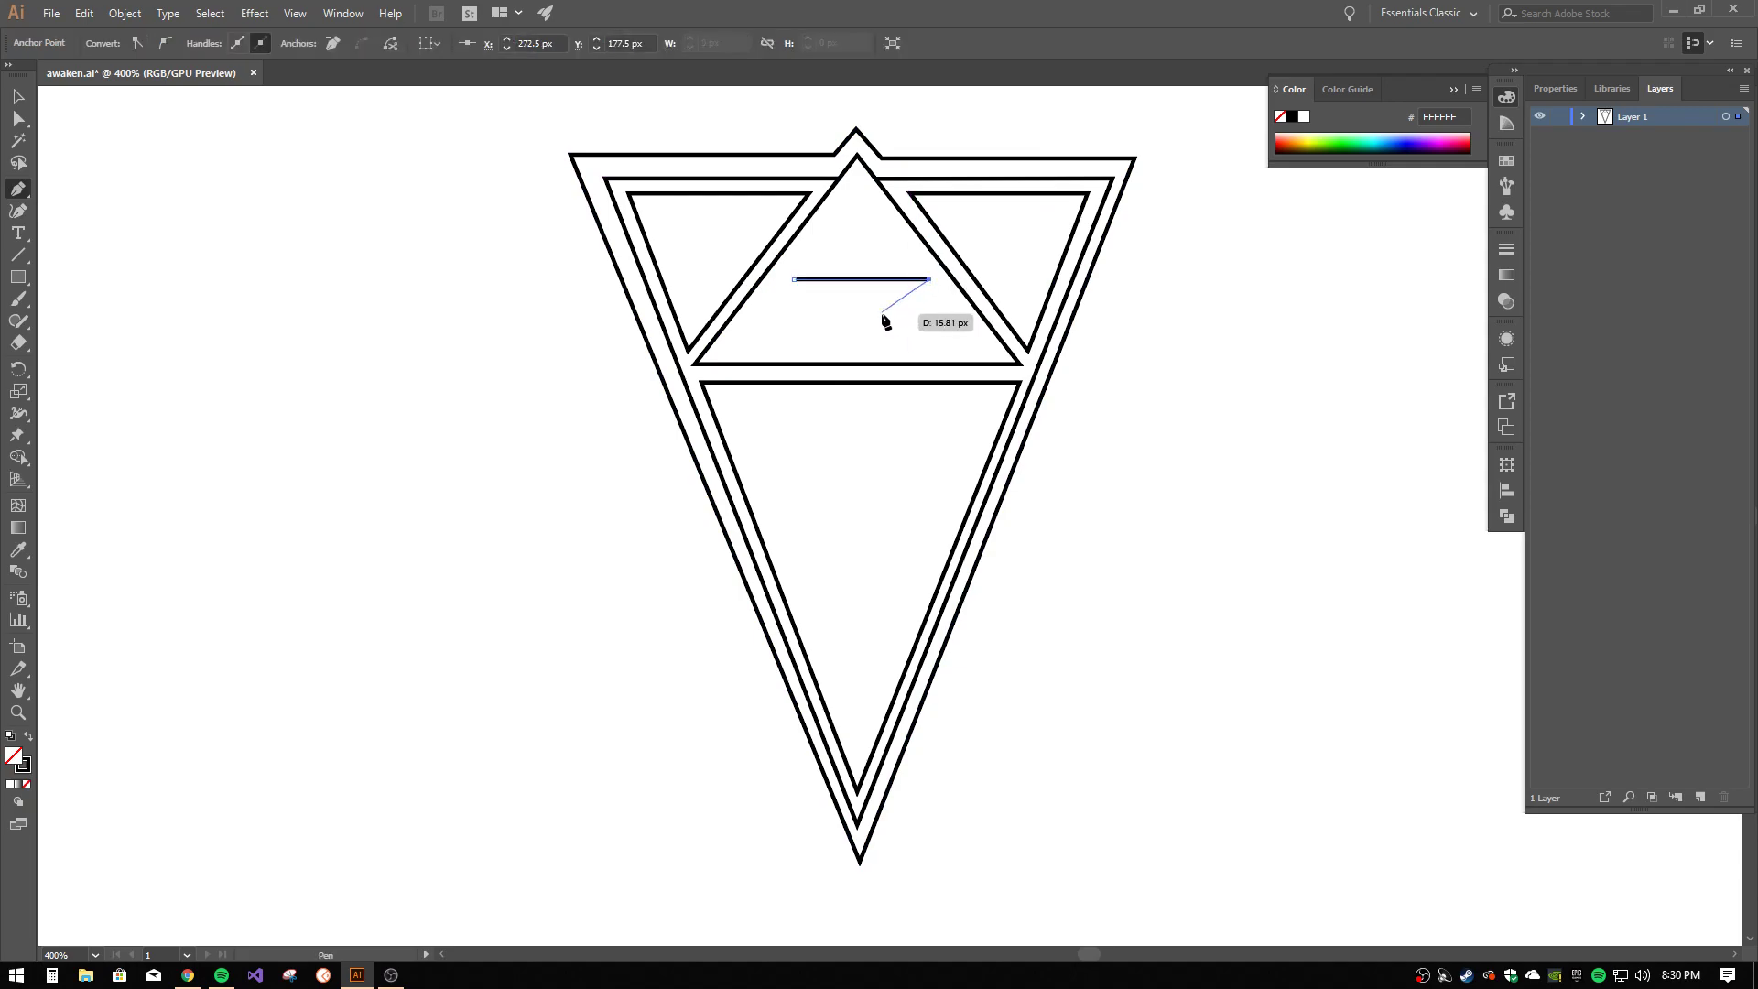
- Shift the horizontal line slightly to the left so it sits centred inside the central triangle
{"action": "left_click", "coordinate": [17, 118]}
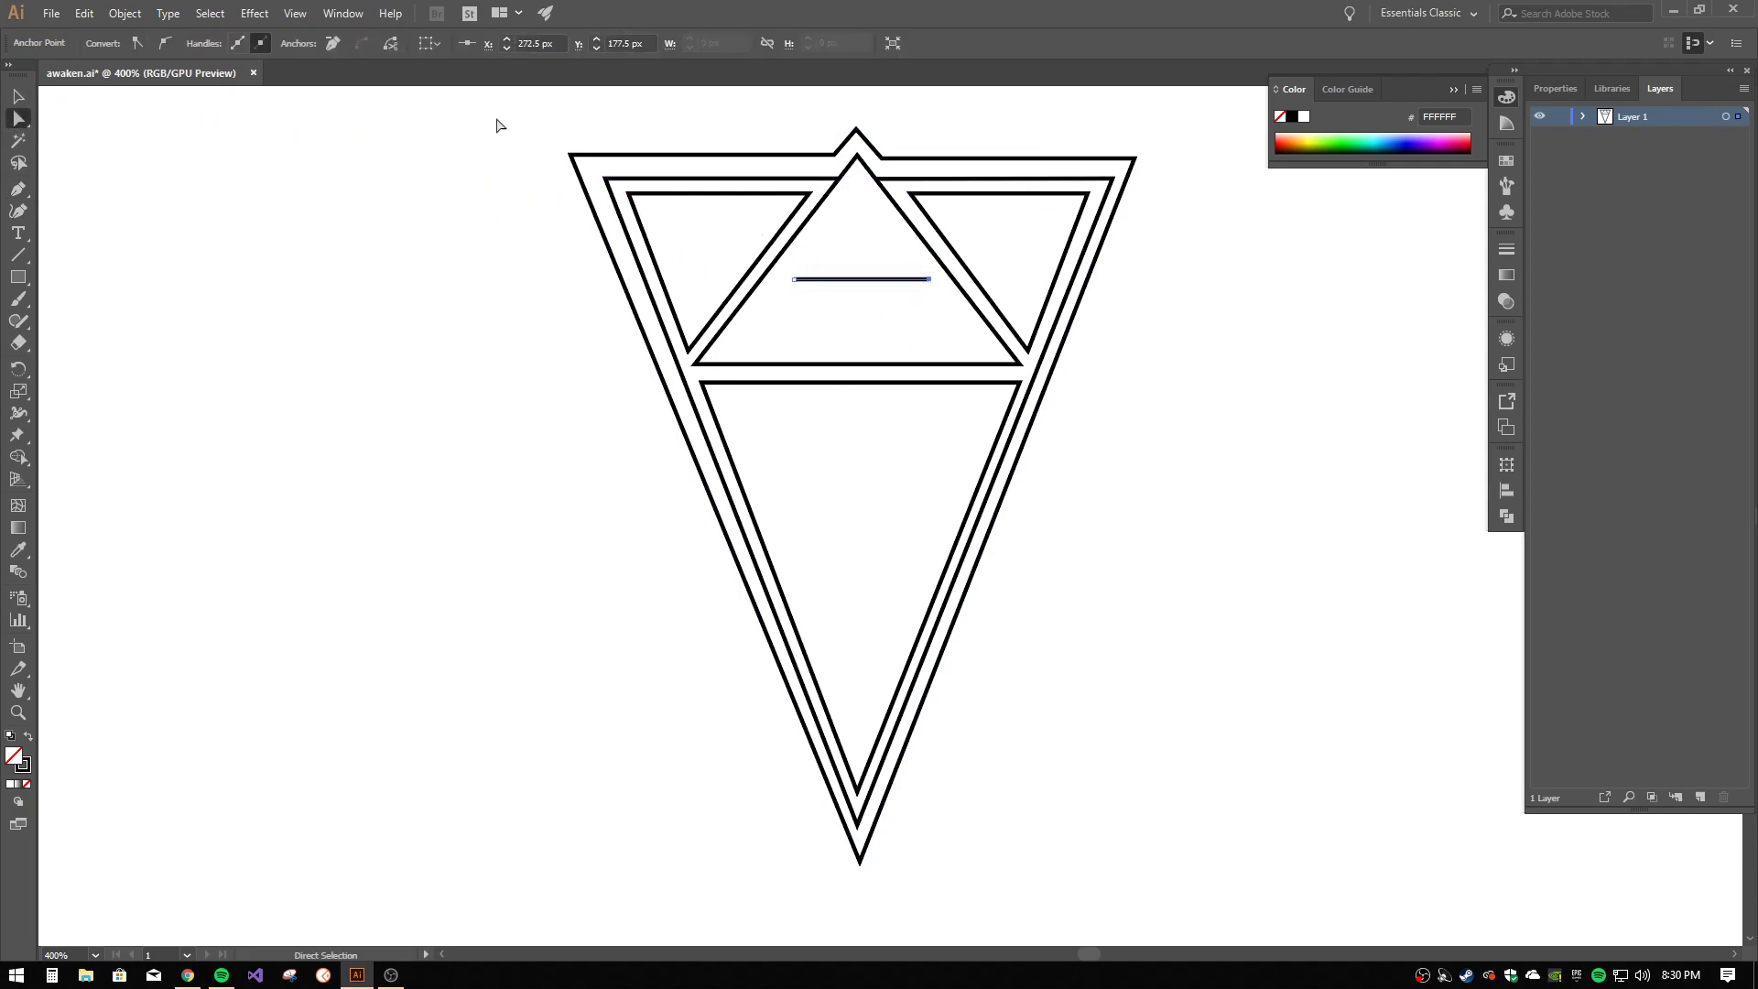
{"action": "key", "text": "Left"}
{"action": "key", "text": "Left"}
{"action": "key", "text": "Left"}
{"action": "key", "text": "Left"}
{"action": "key", "text": "Left"}
{"action": "left_click", "coordinate": [17, 97]}
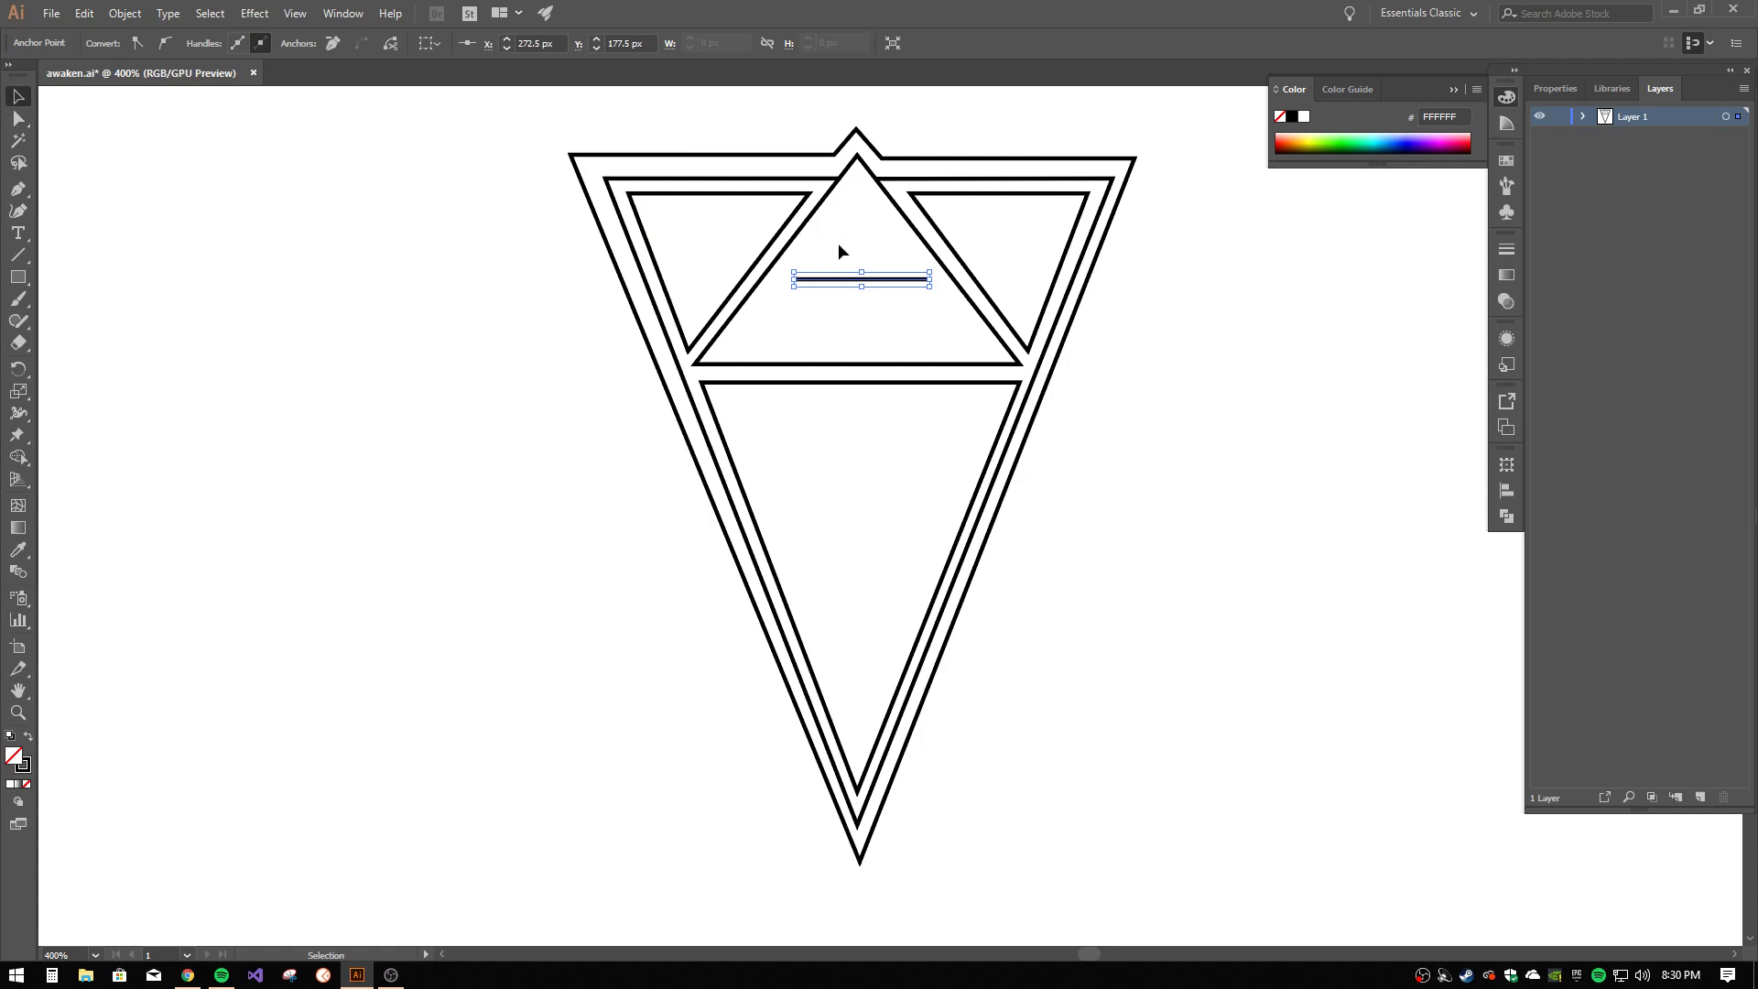
{"action": "left_click", "coordinate": [876, 285]}
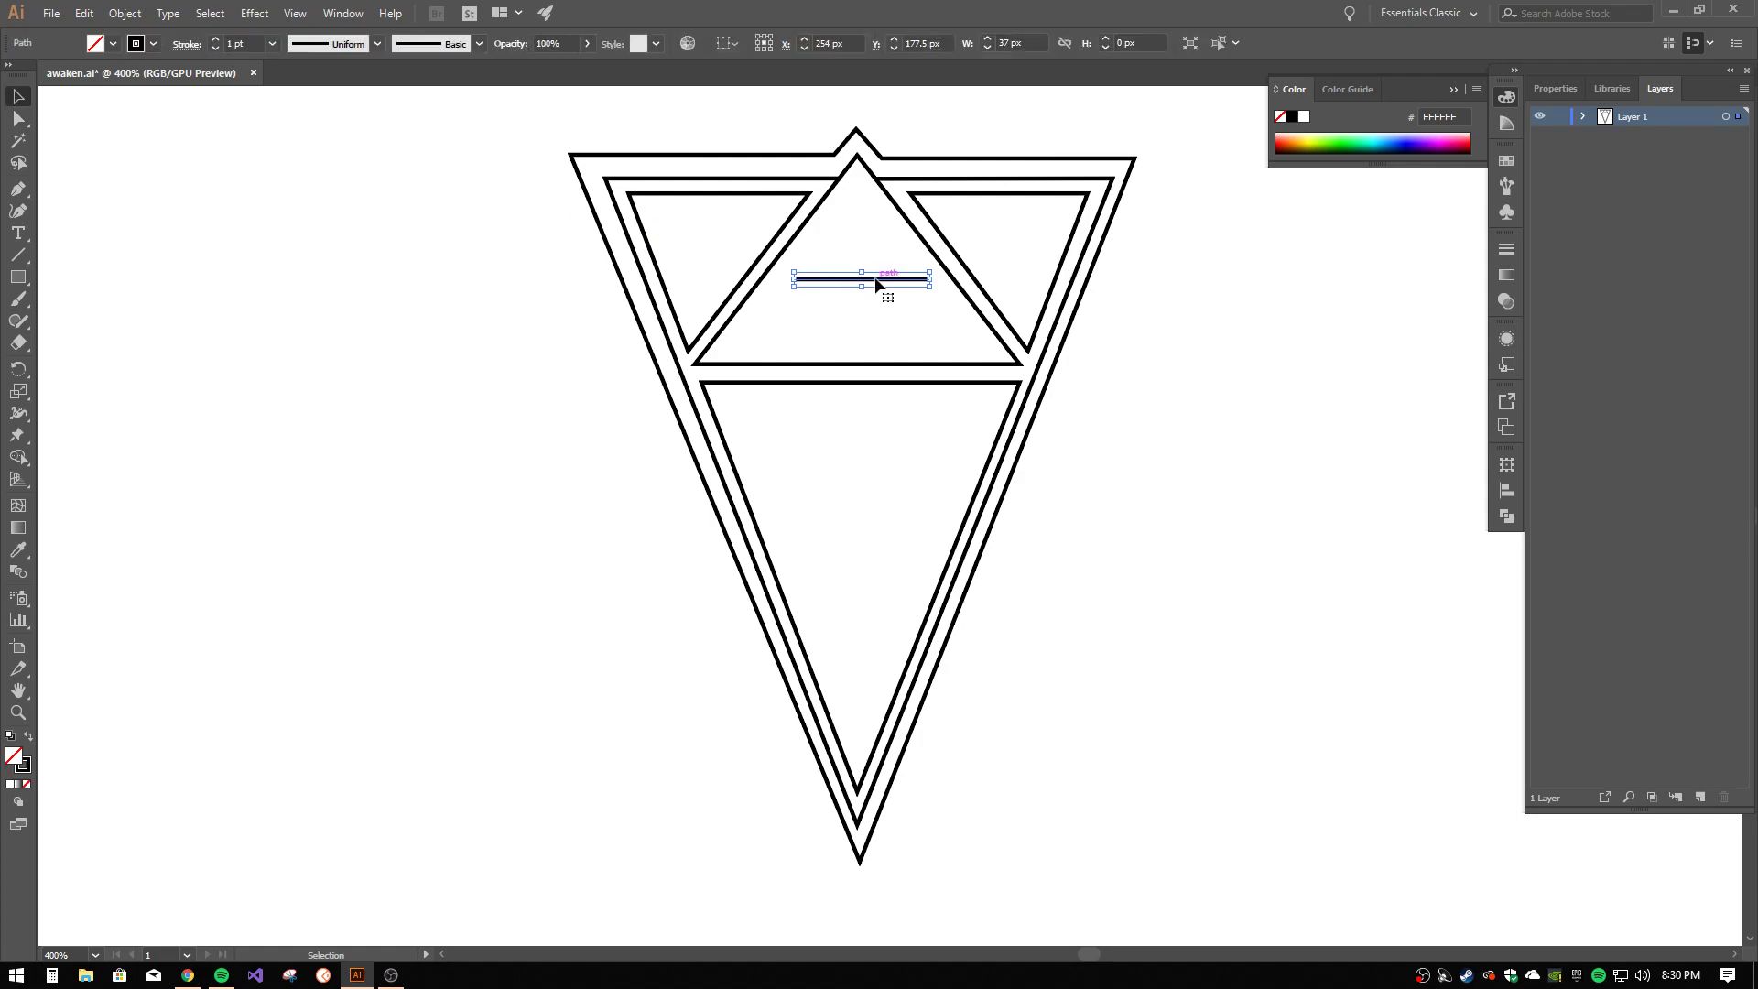
{"action": "left_click_drag", "start_coordinate": [877, 284], "coordinate": [867, 287]}
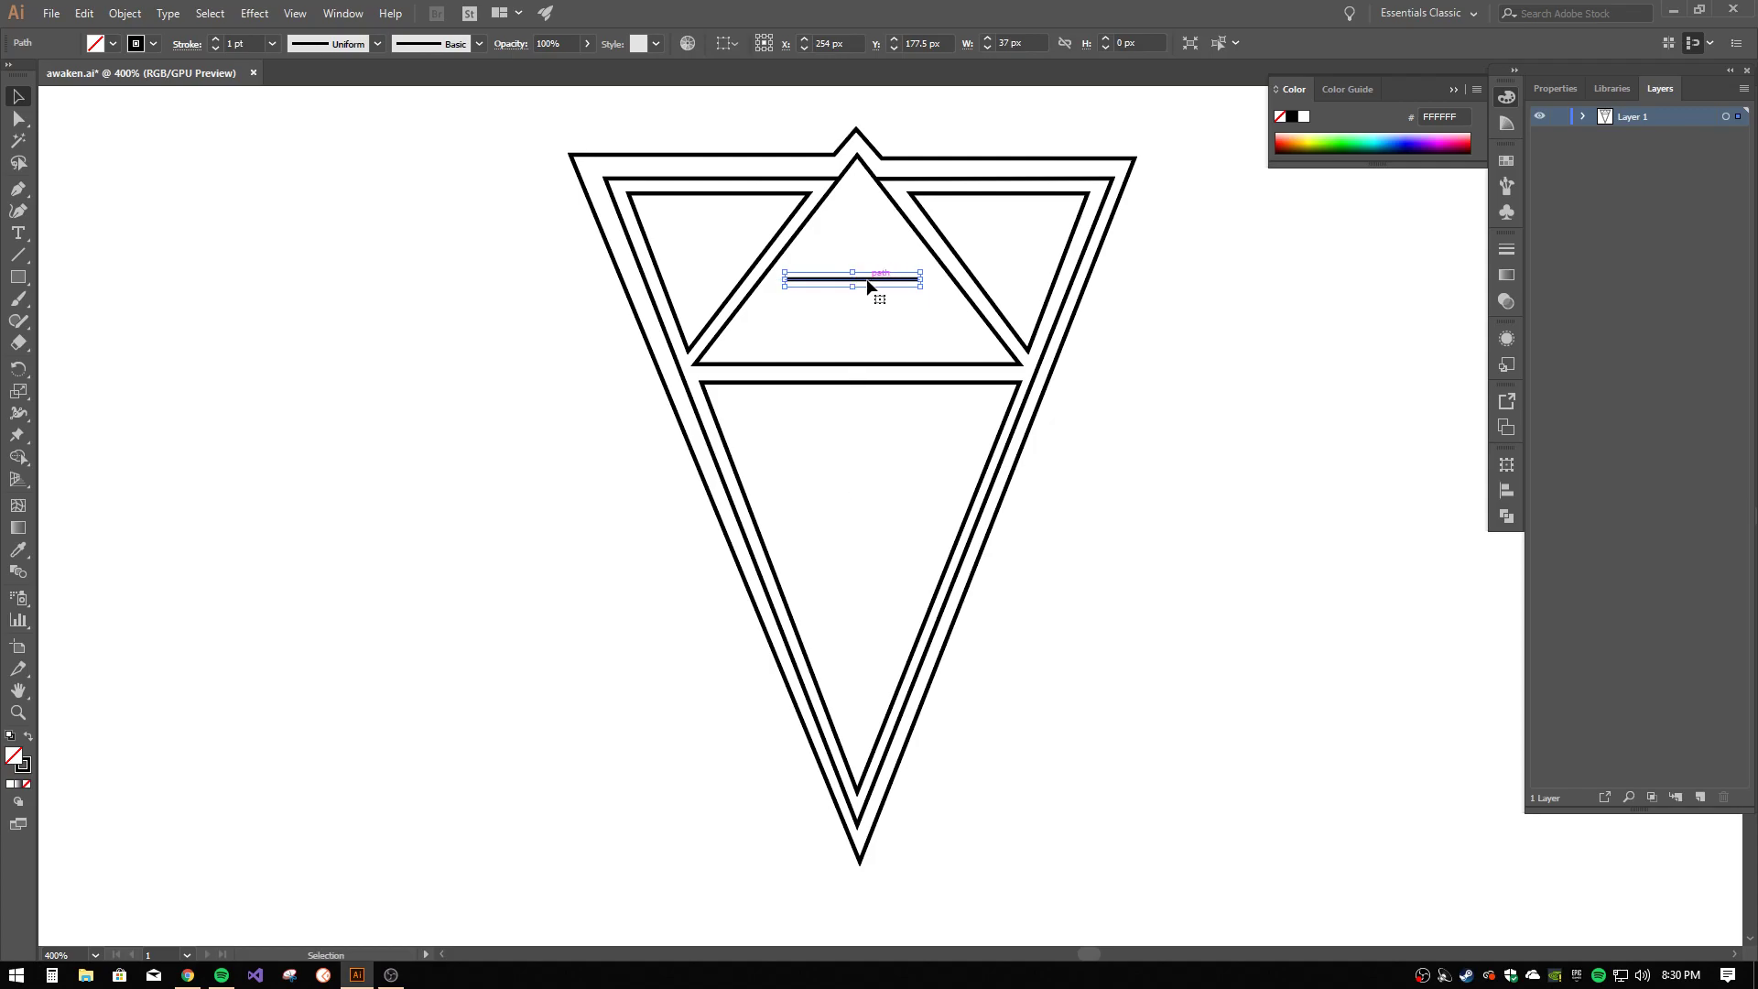
{"action": "left_click", "coordinate": [901, 311]}
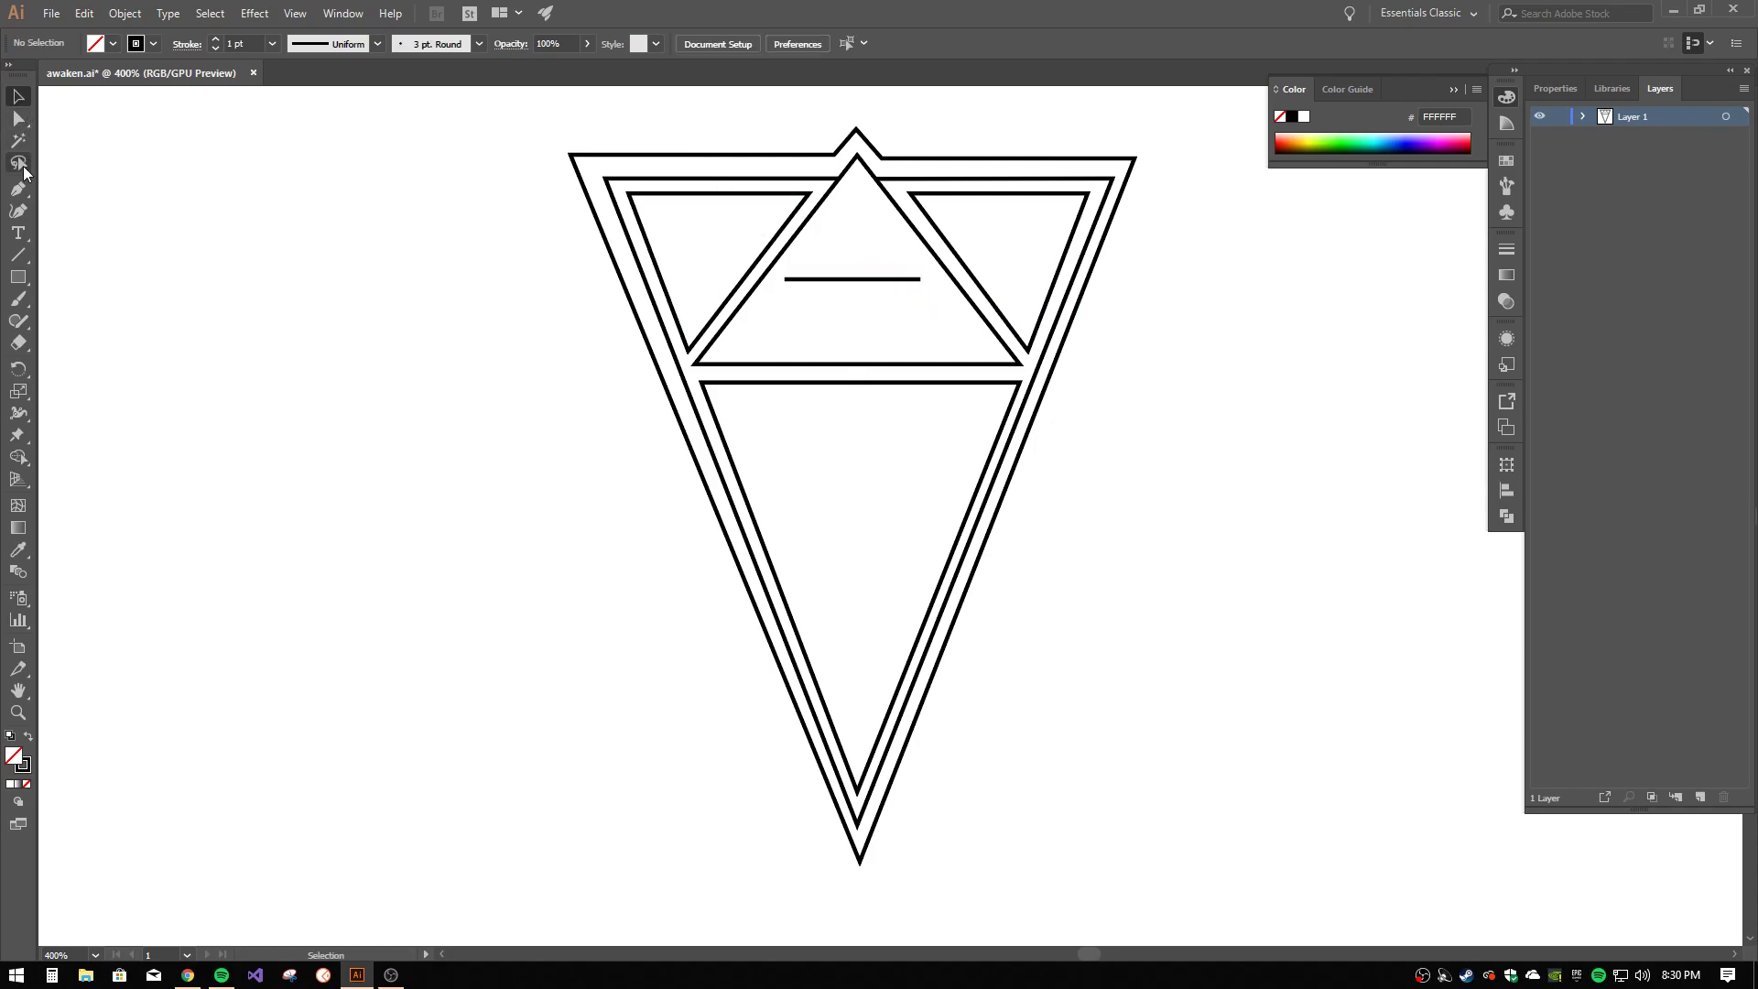
- Draw a circle about 12 px in diameter below the horizontal line, filled black with no stroke
{"action": "left_click", "coordinate": [18, 280]}
{"action": "left_click_drag", "start_coordinate": [18, 280], "coordinate": [63, 315]}
{"action": "key", "text": "ctrl"}
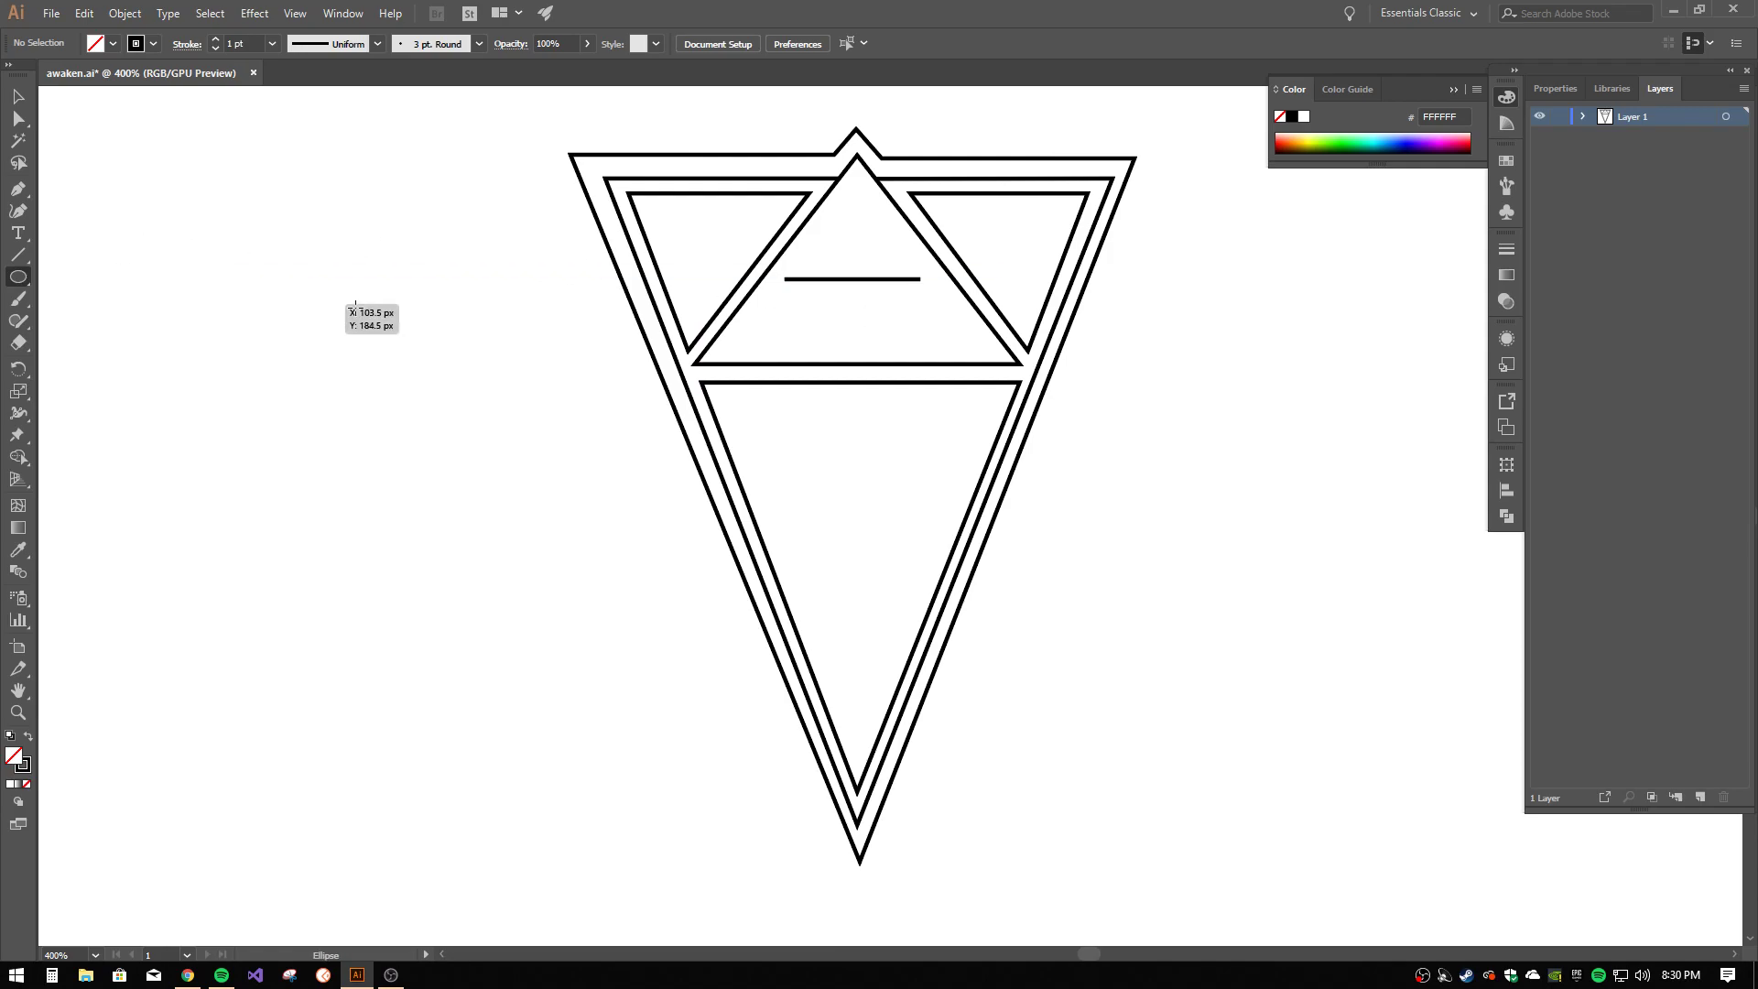
{"action": "left_click_drag", "start_coordinate": [838, 323], "coordinate": [862, 324]}
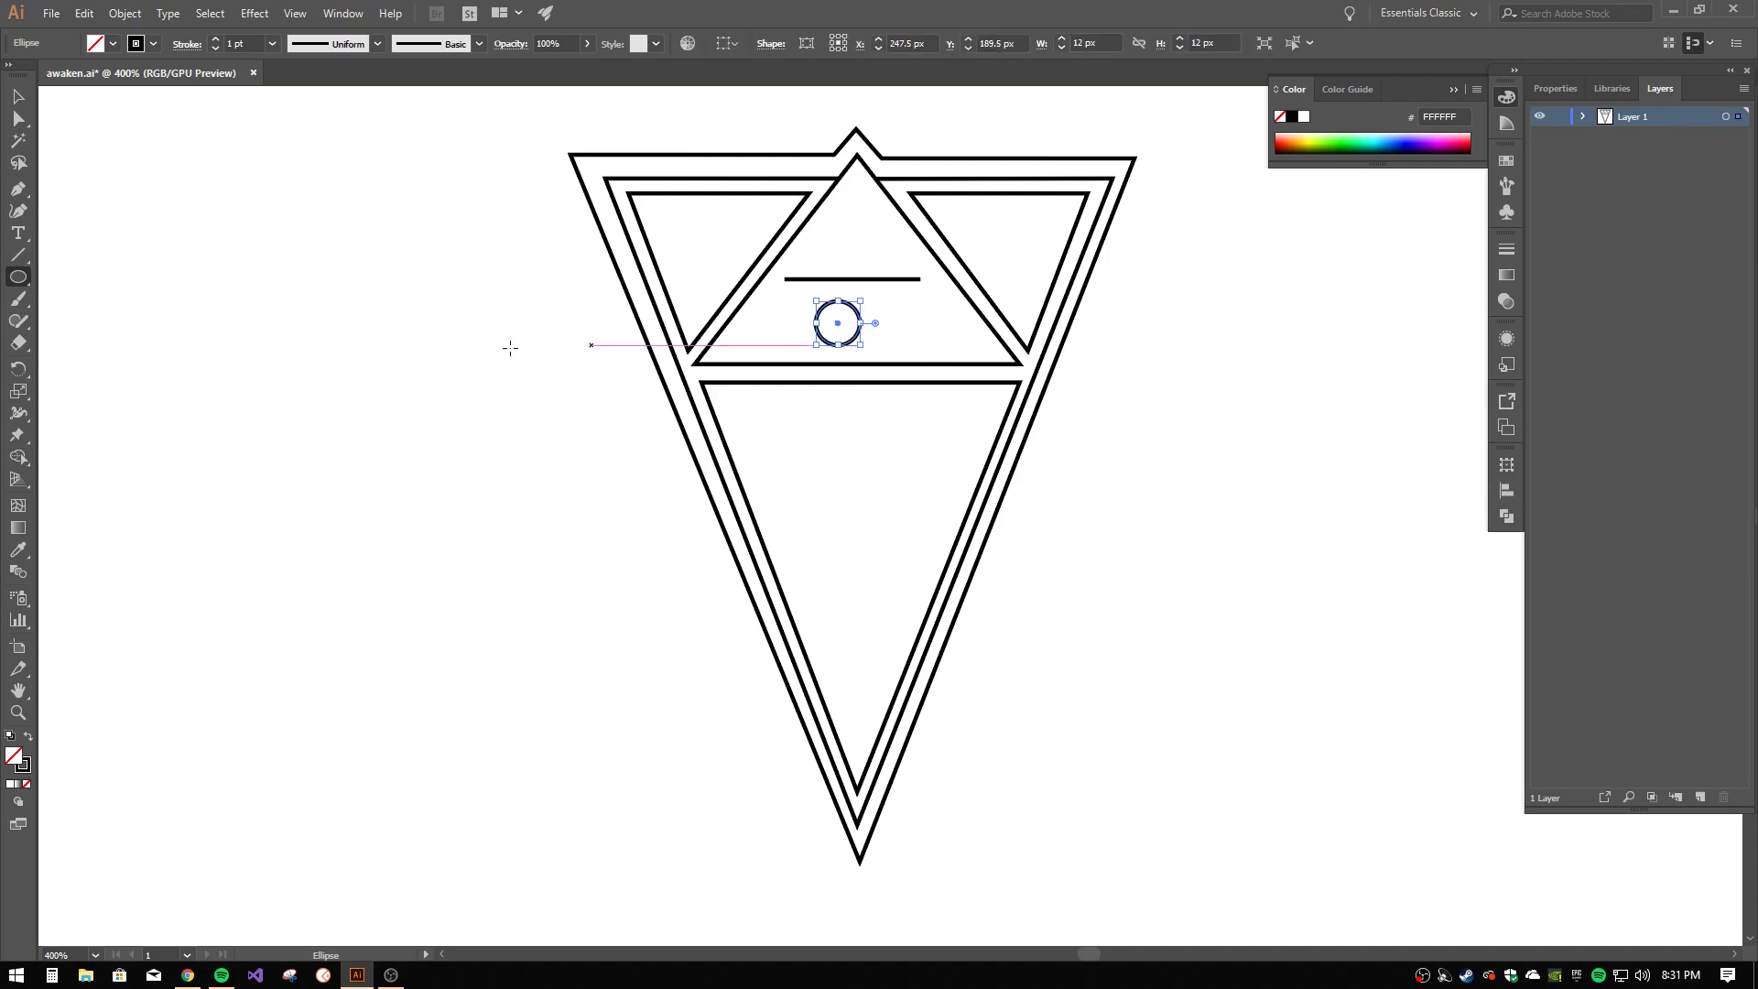
{"action": "left_click", "coordinate": [27, 737]}
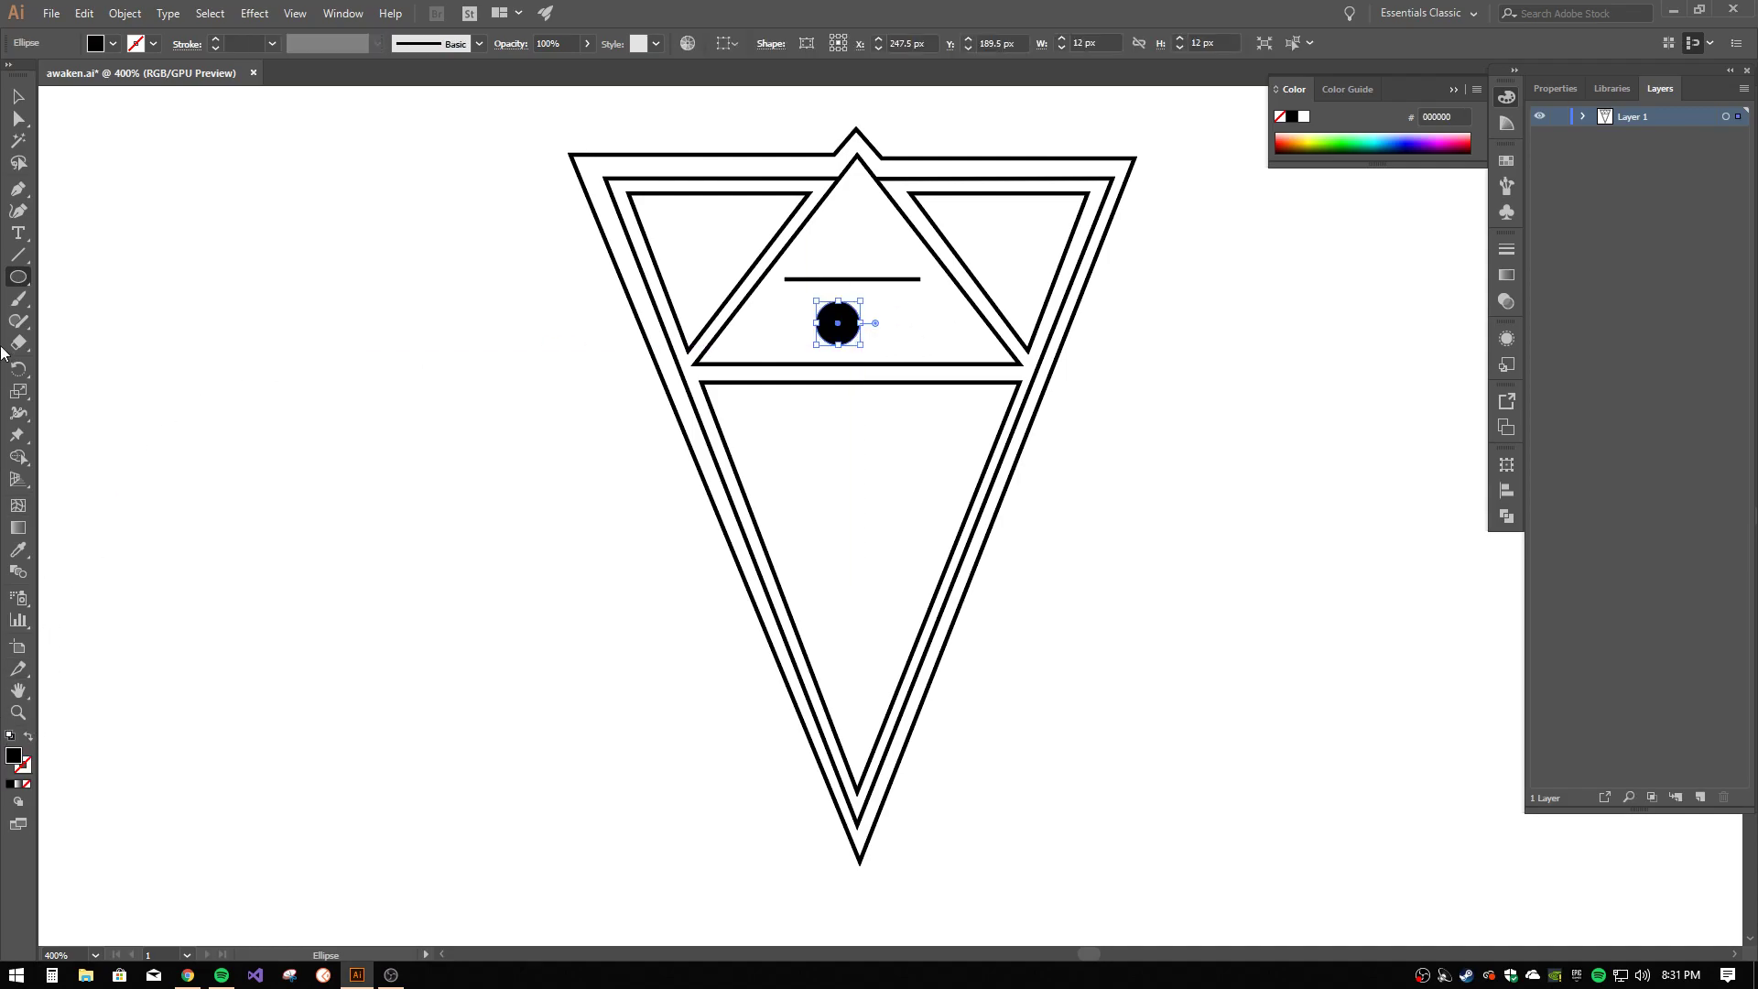
- Draw a black rectangle about 23 × 7 px overlapping the upper part of the circle
{"action": "left_click", "coordinate": [18, 224]}
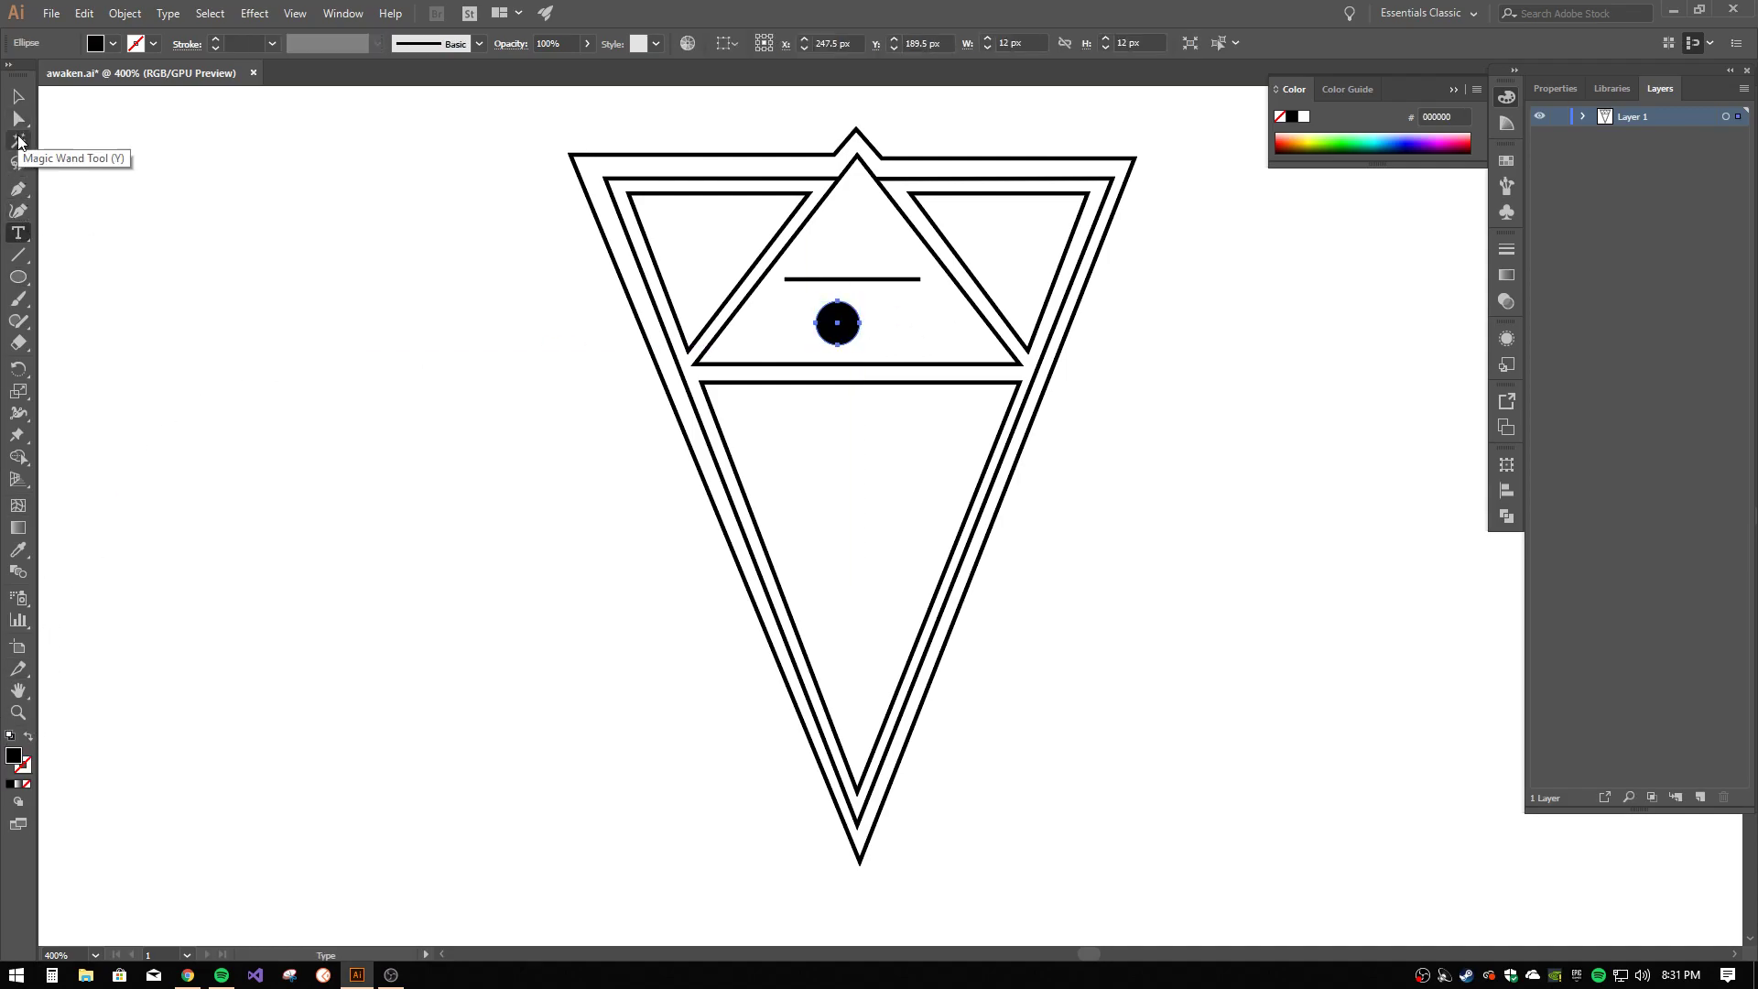
{"action": "left_click", "coordinate": [13, 279]}
{"action": "left_click", "coordinate": [123, 278]}
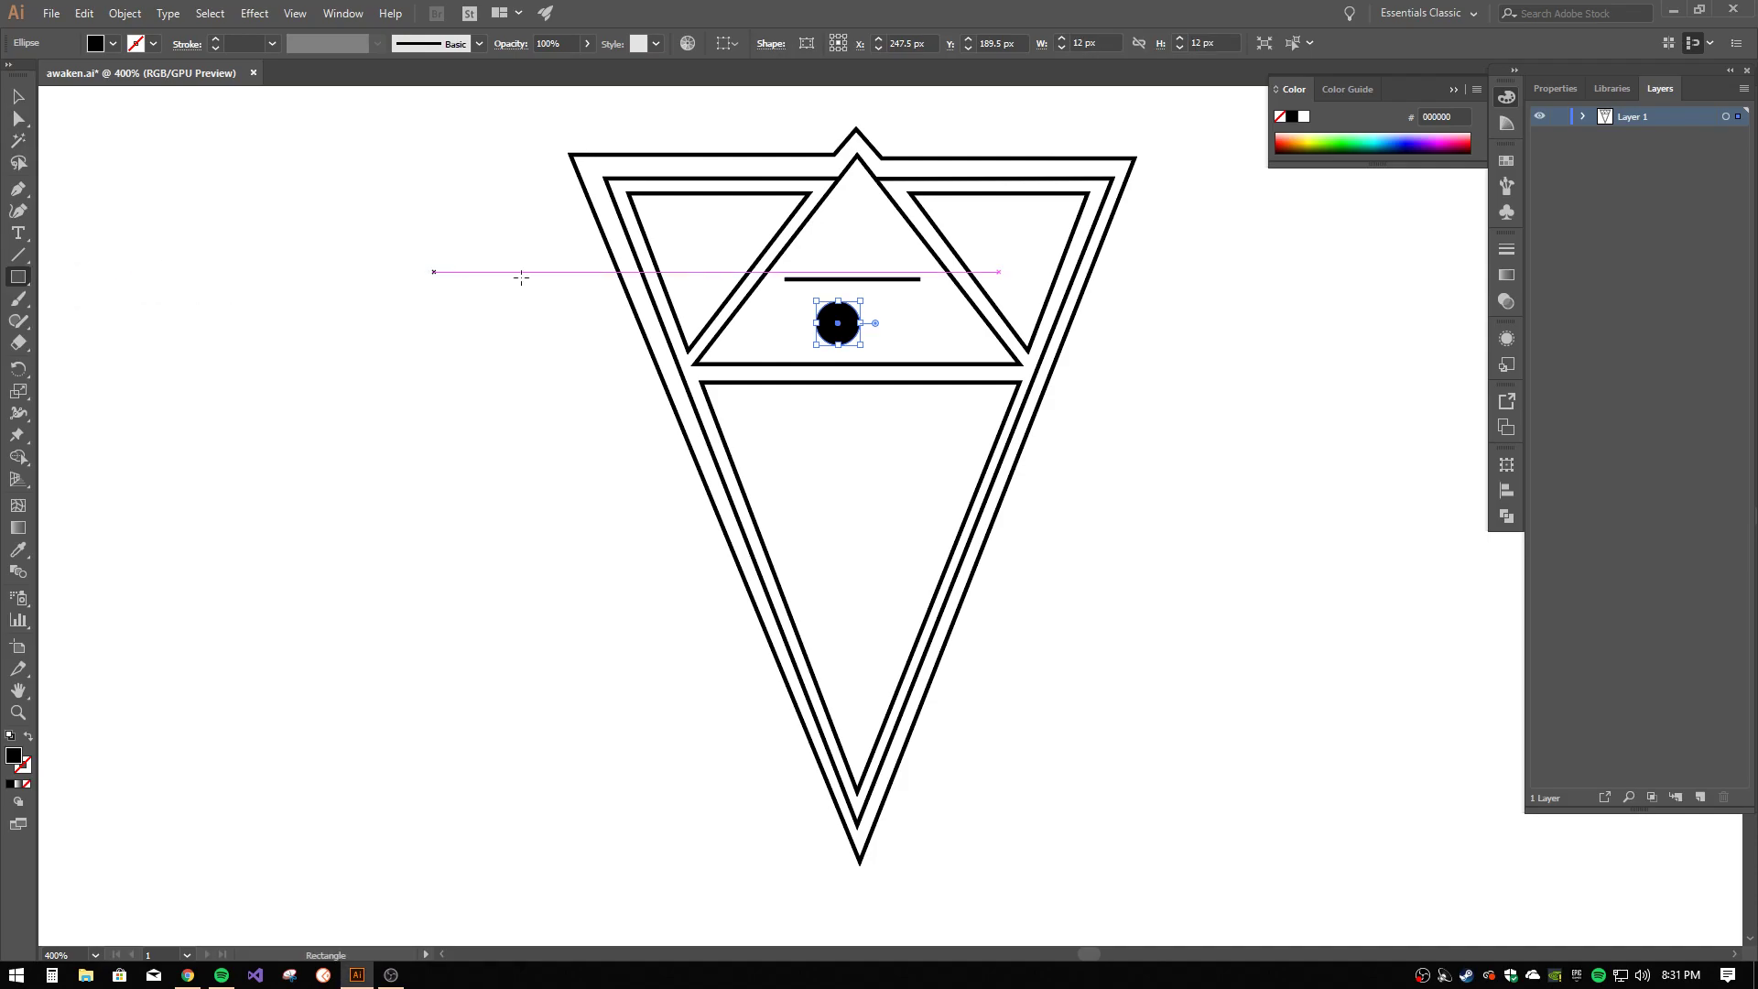
{"action": "left_click_drag", "start_coordinate": [806, 288], "coordinate": [892, 314]}
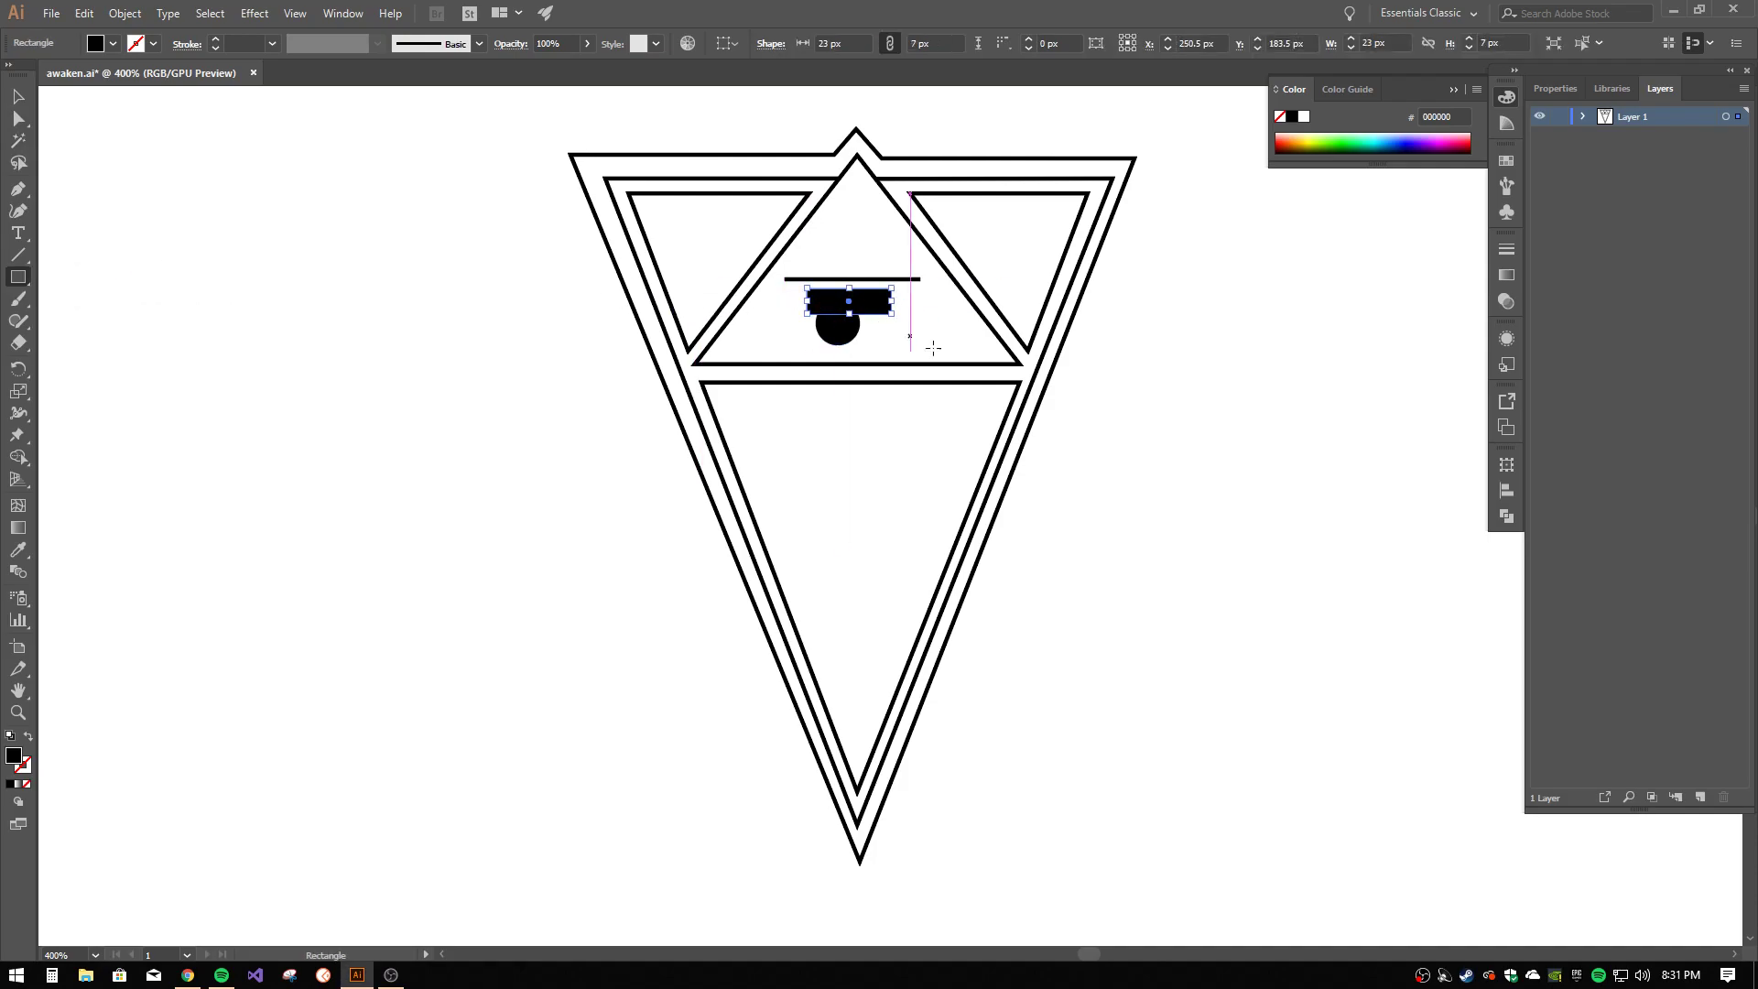
- Try Minus Front with only the rectangle selected, and undo it
{"action": "left_click", "coordinate": [1506, 516]}
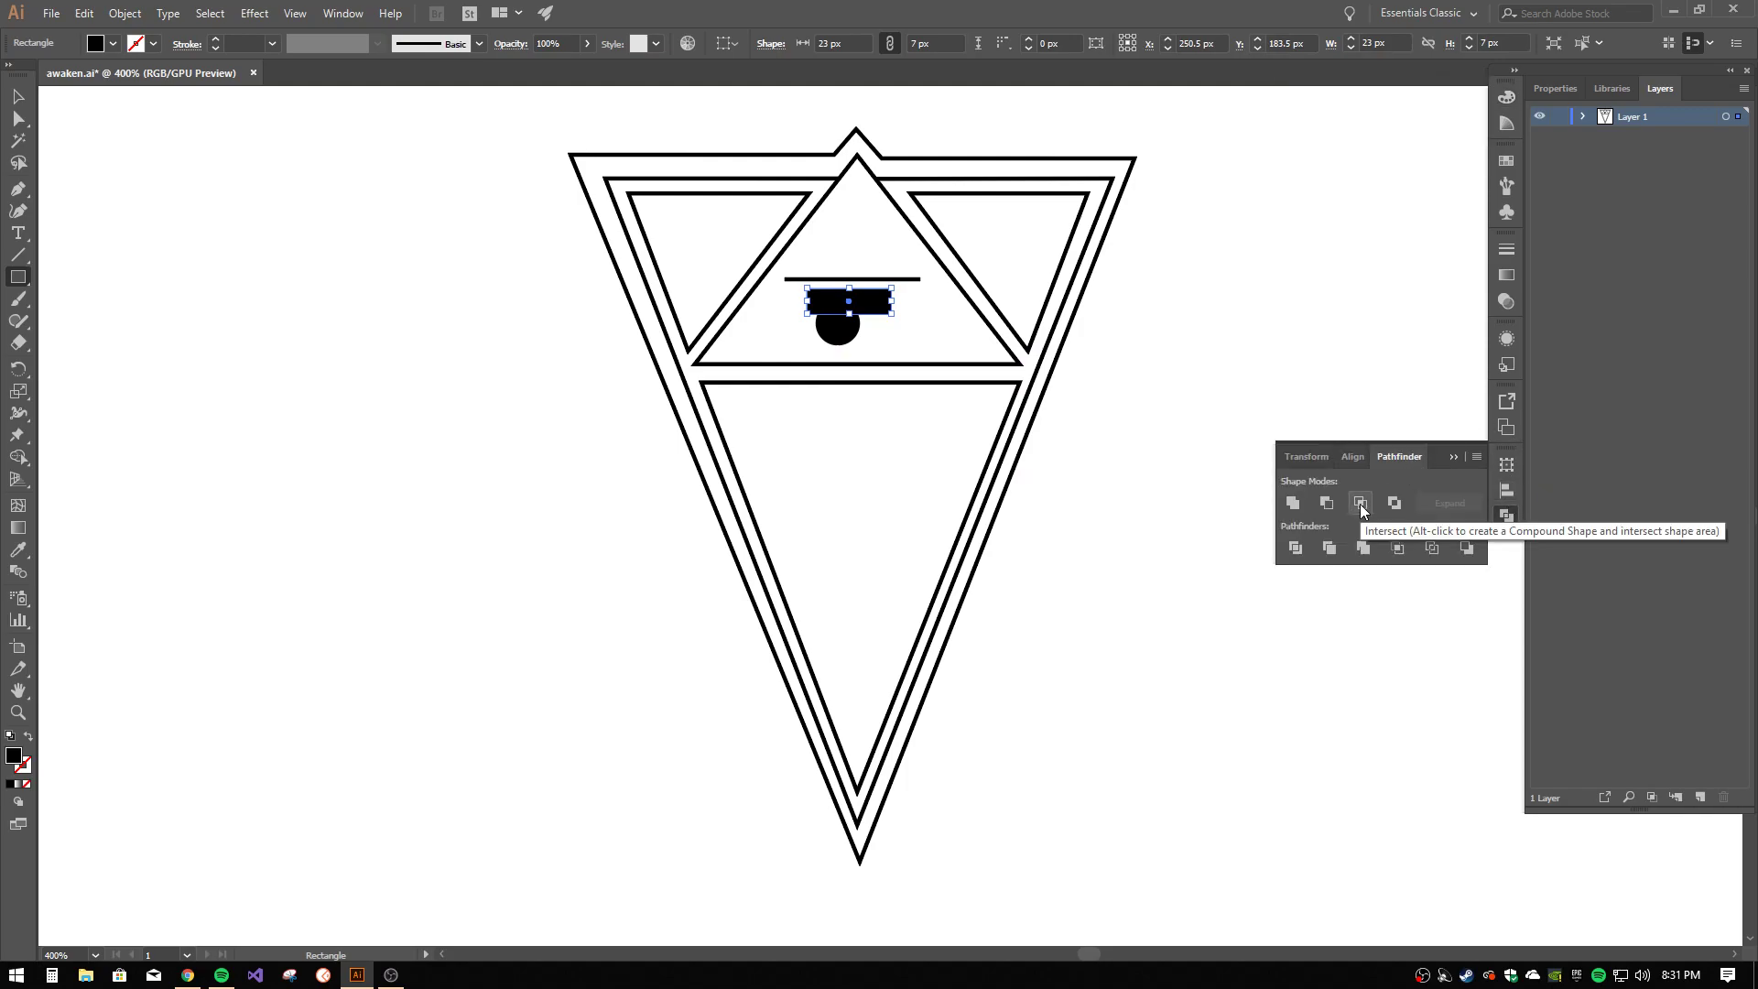
{"action": "left_click", "coordinate": [1326, 504]}
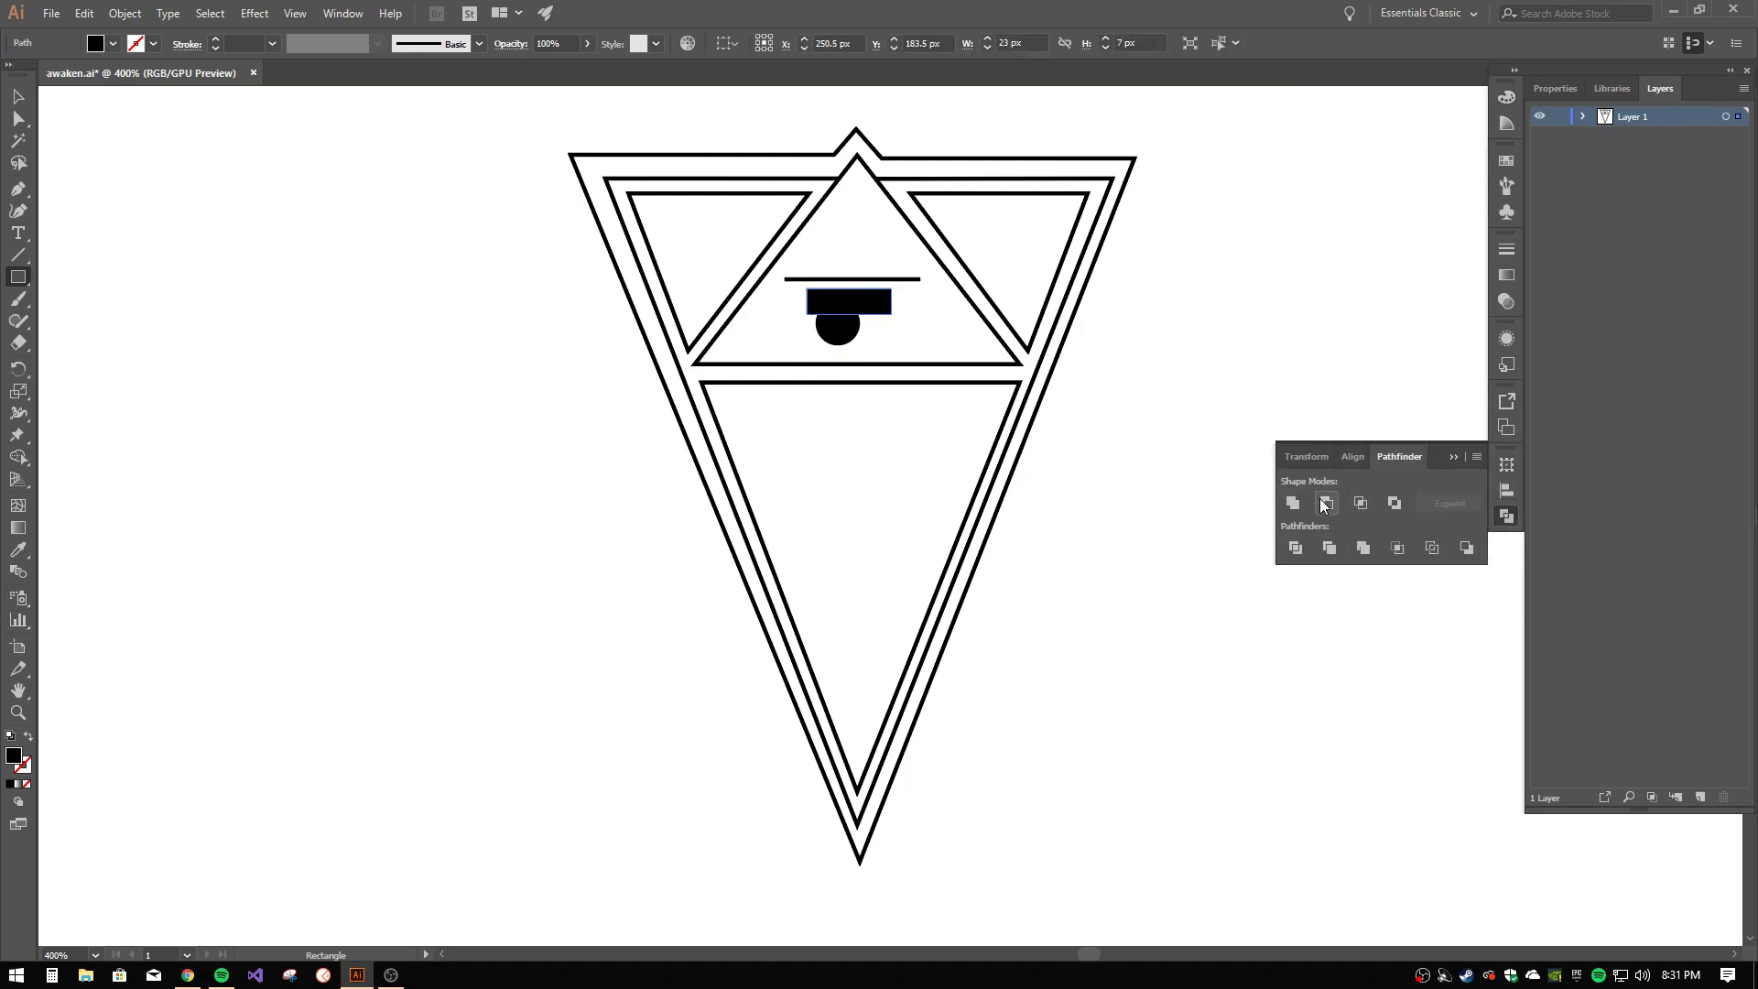
{"action": "left_click", "coordinate": [1323, 503]}
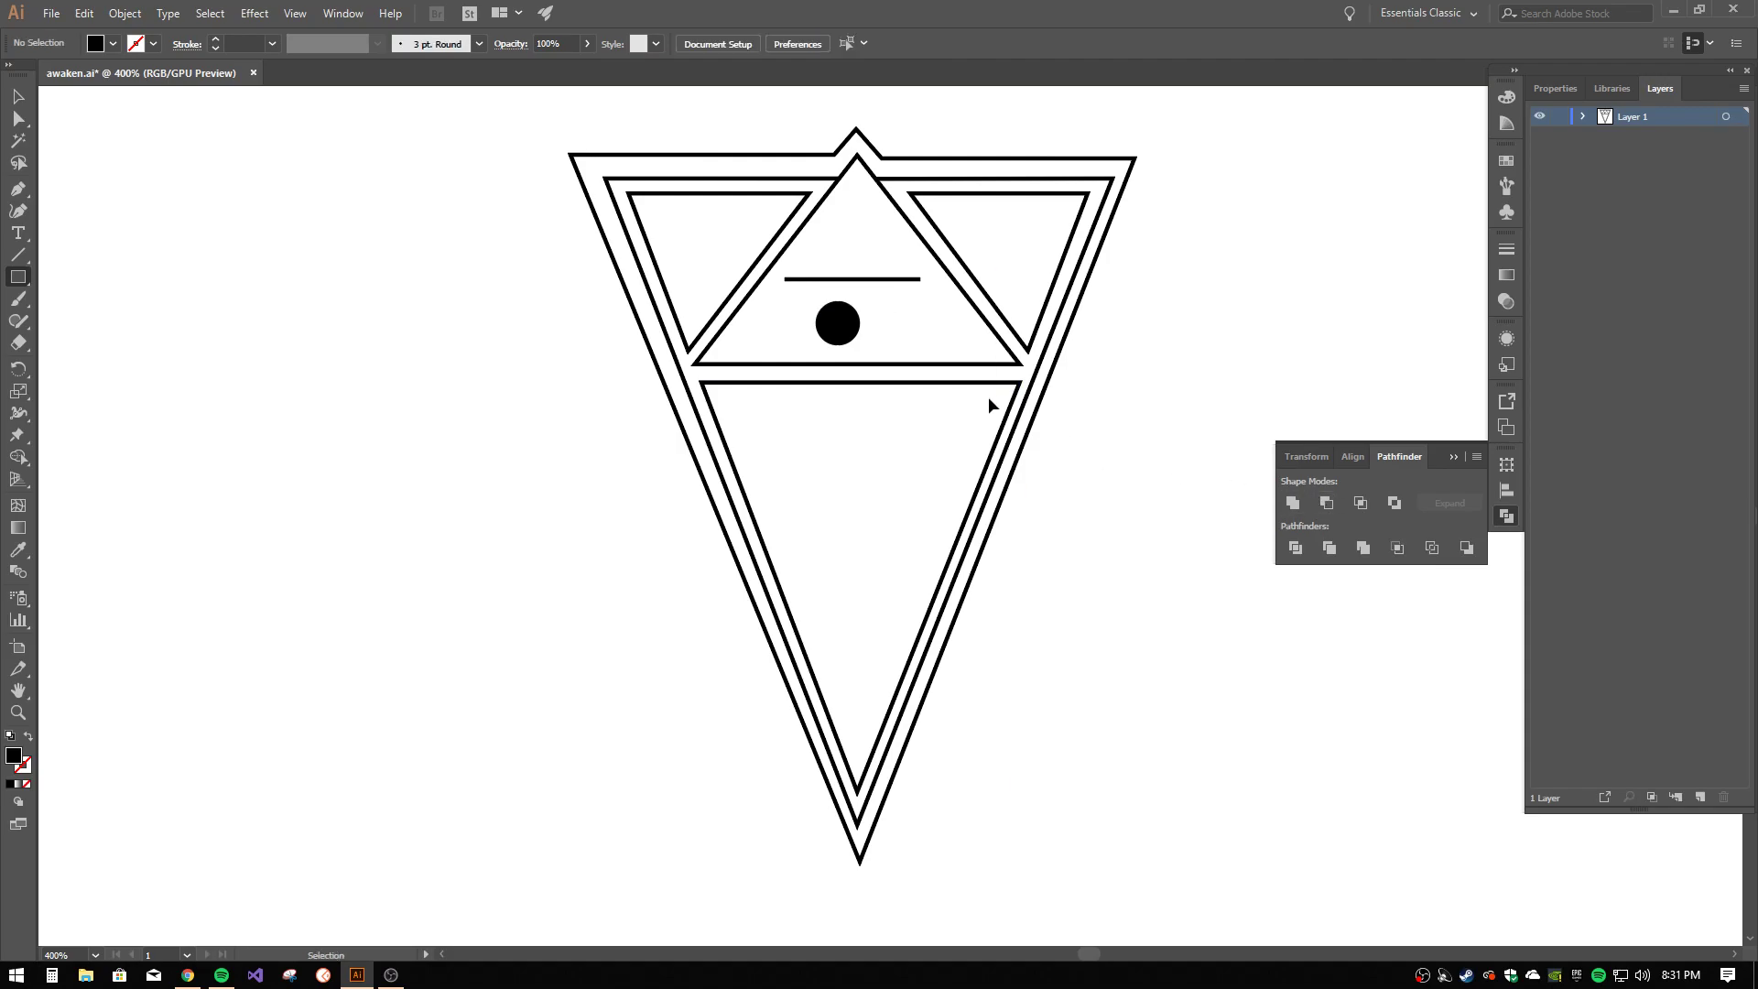
{"action": "key", "text": "ctrl+z"}
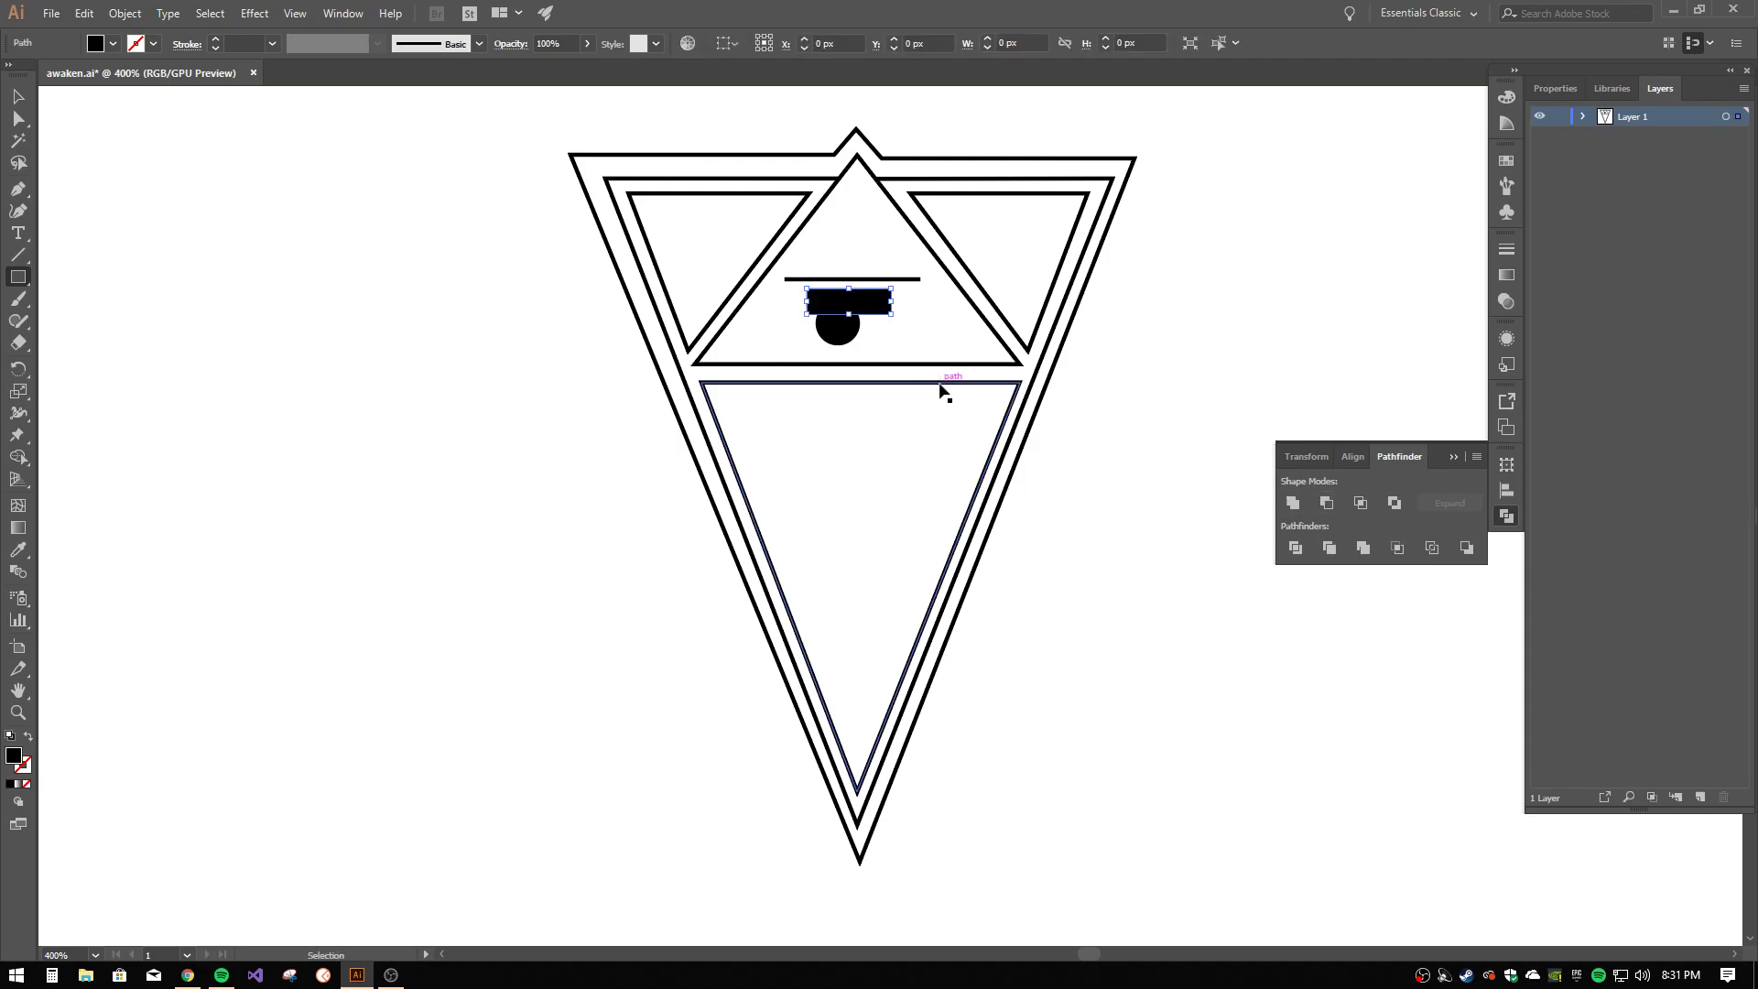
- Select the circle together with the rectangle and subtract the rectangle using Minus Front, giving the circle a flat top
{"action": "left_click", "coordinate": [18, 96]}
{"action": "left_click", "coordinate": [767, 327]}
{"action": "left_click", "coordinate": [825, 324]}
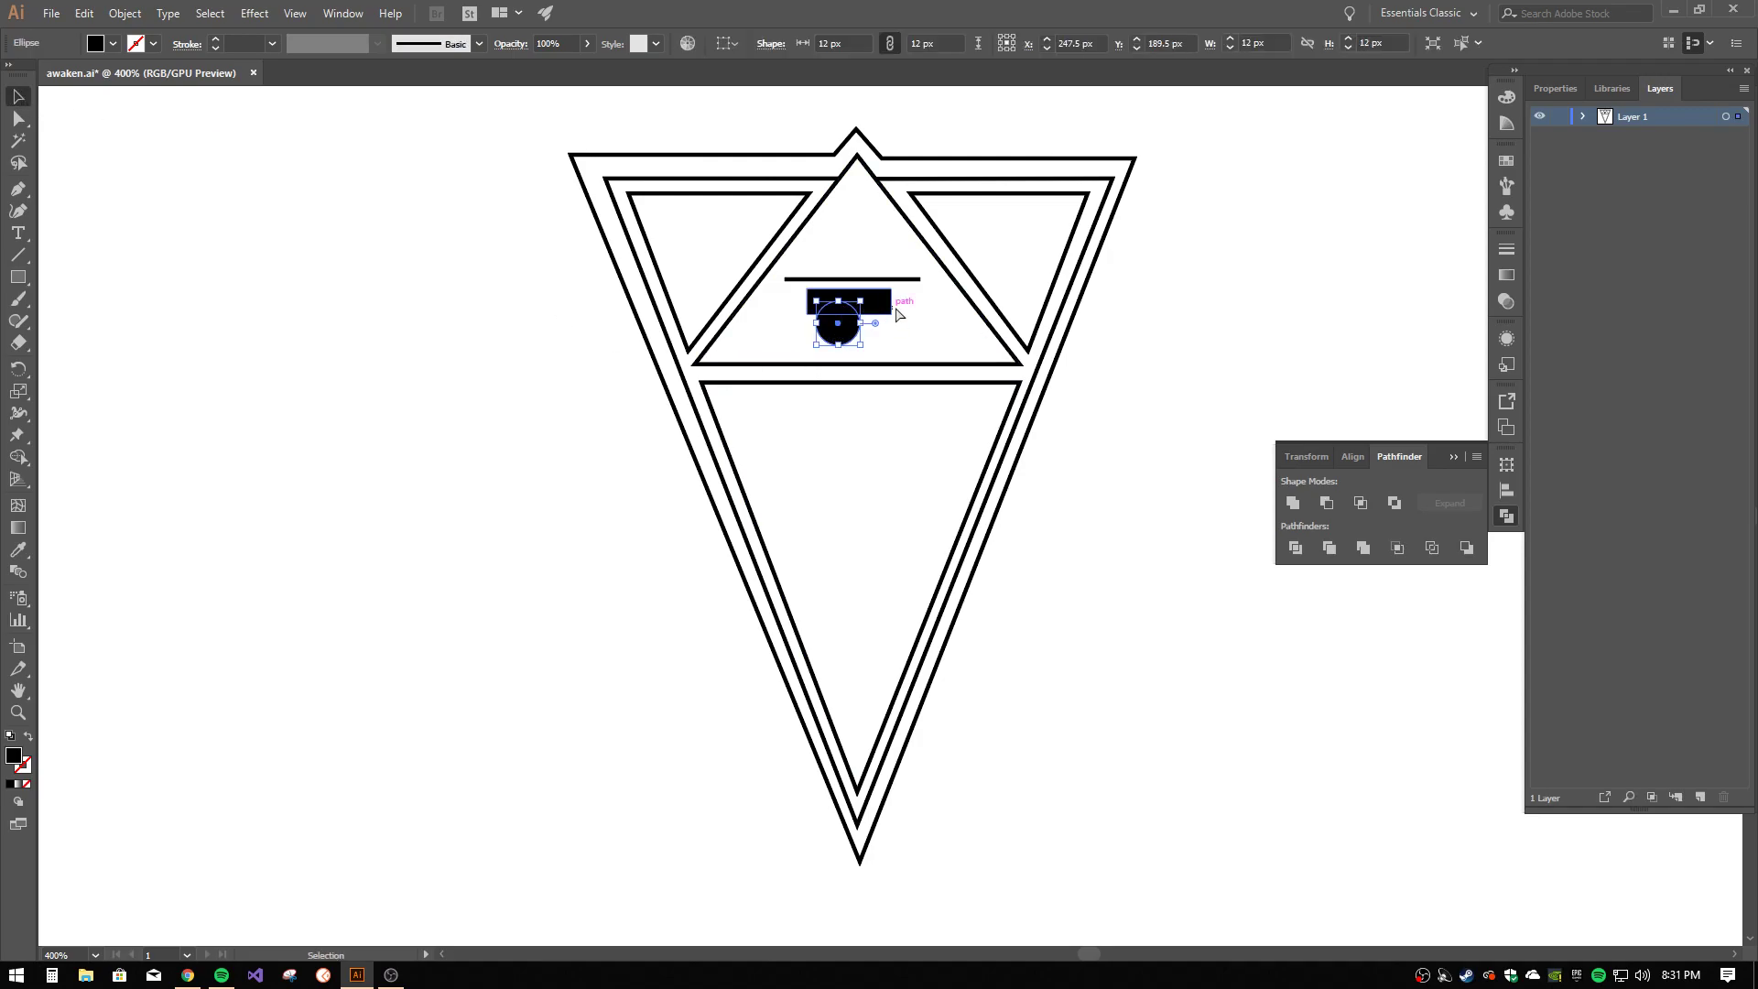
{"action": "left_click", "coordinate": [871, 302], "text": "shift"}
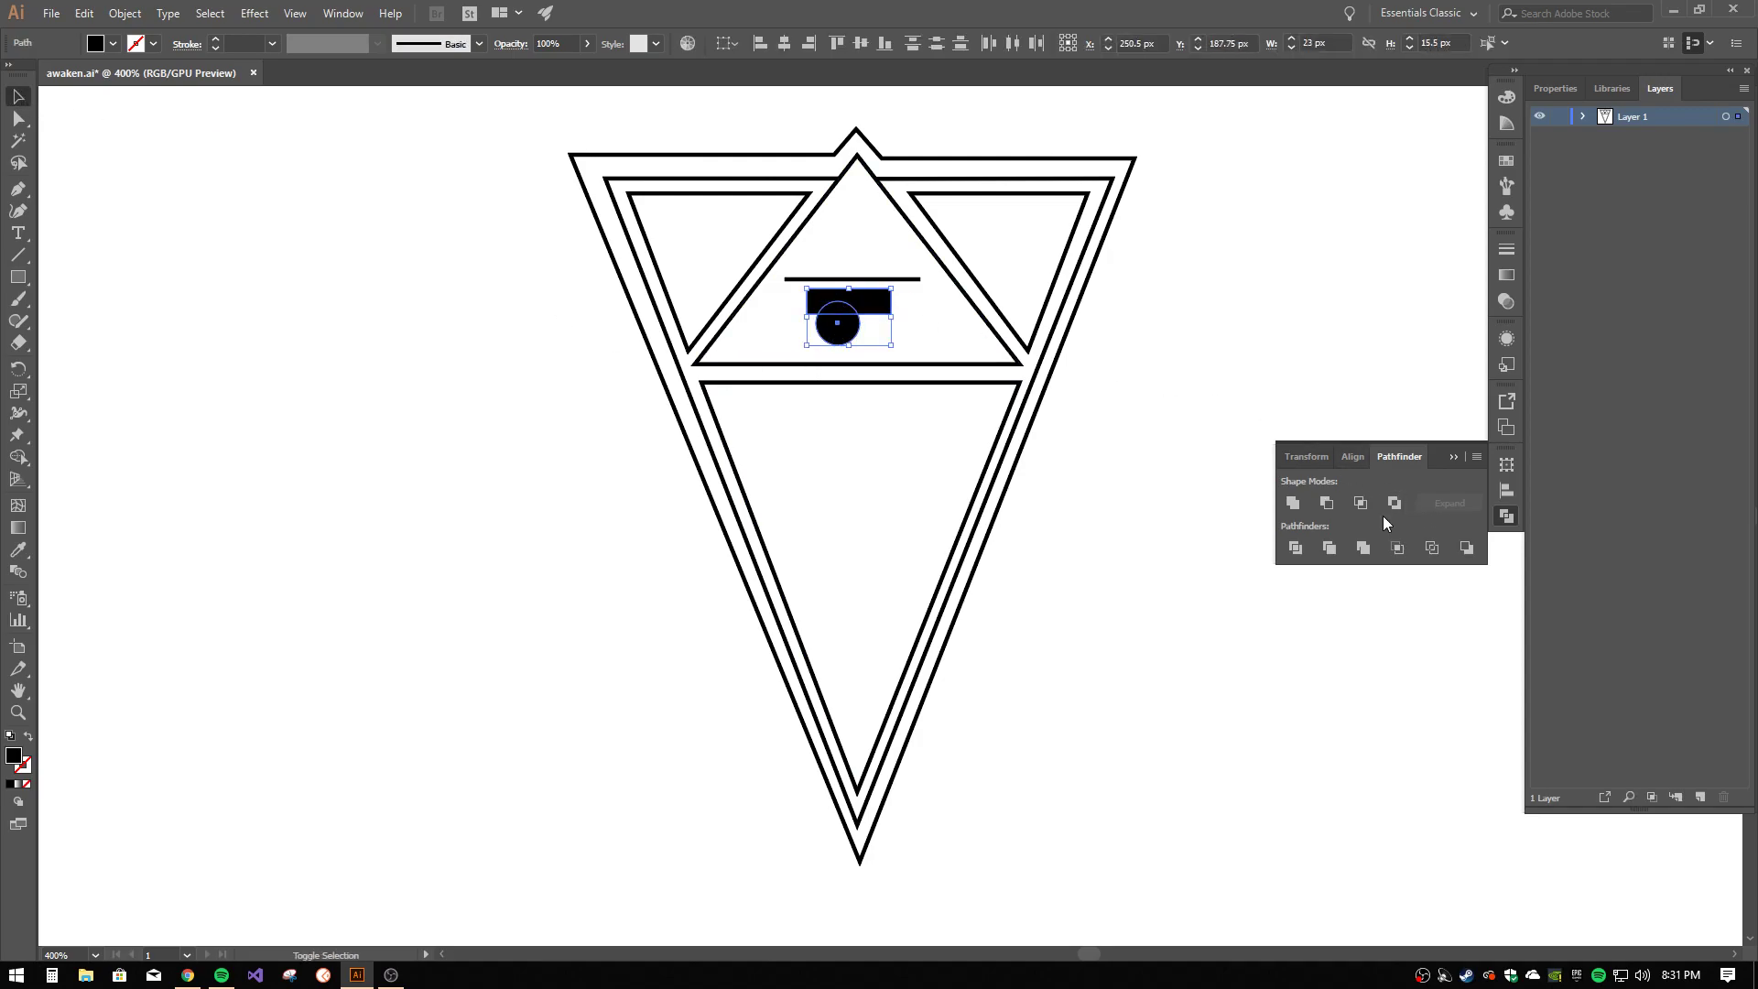
{"action": "left_click", "coordinate": [1328, 502]}
{"action": "left_click", "coordinate": [897, 316]}
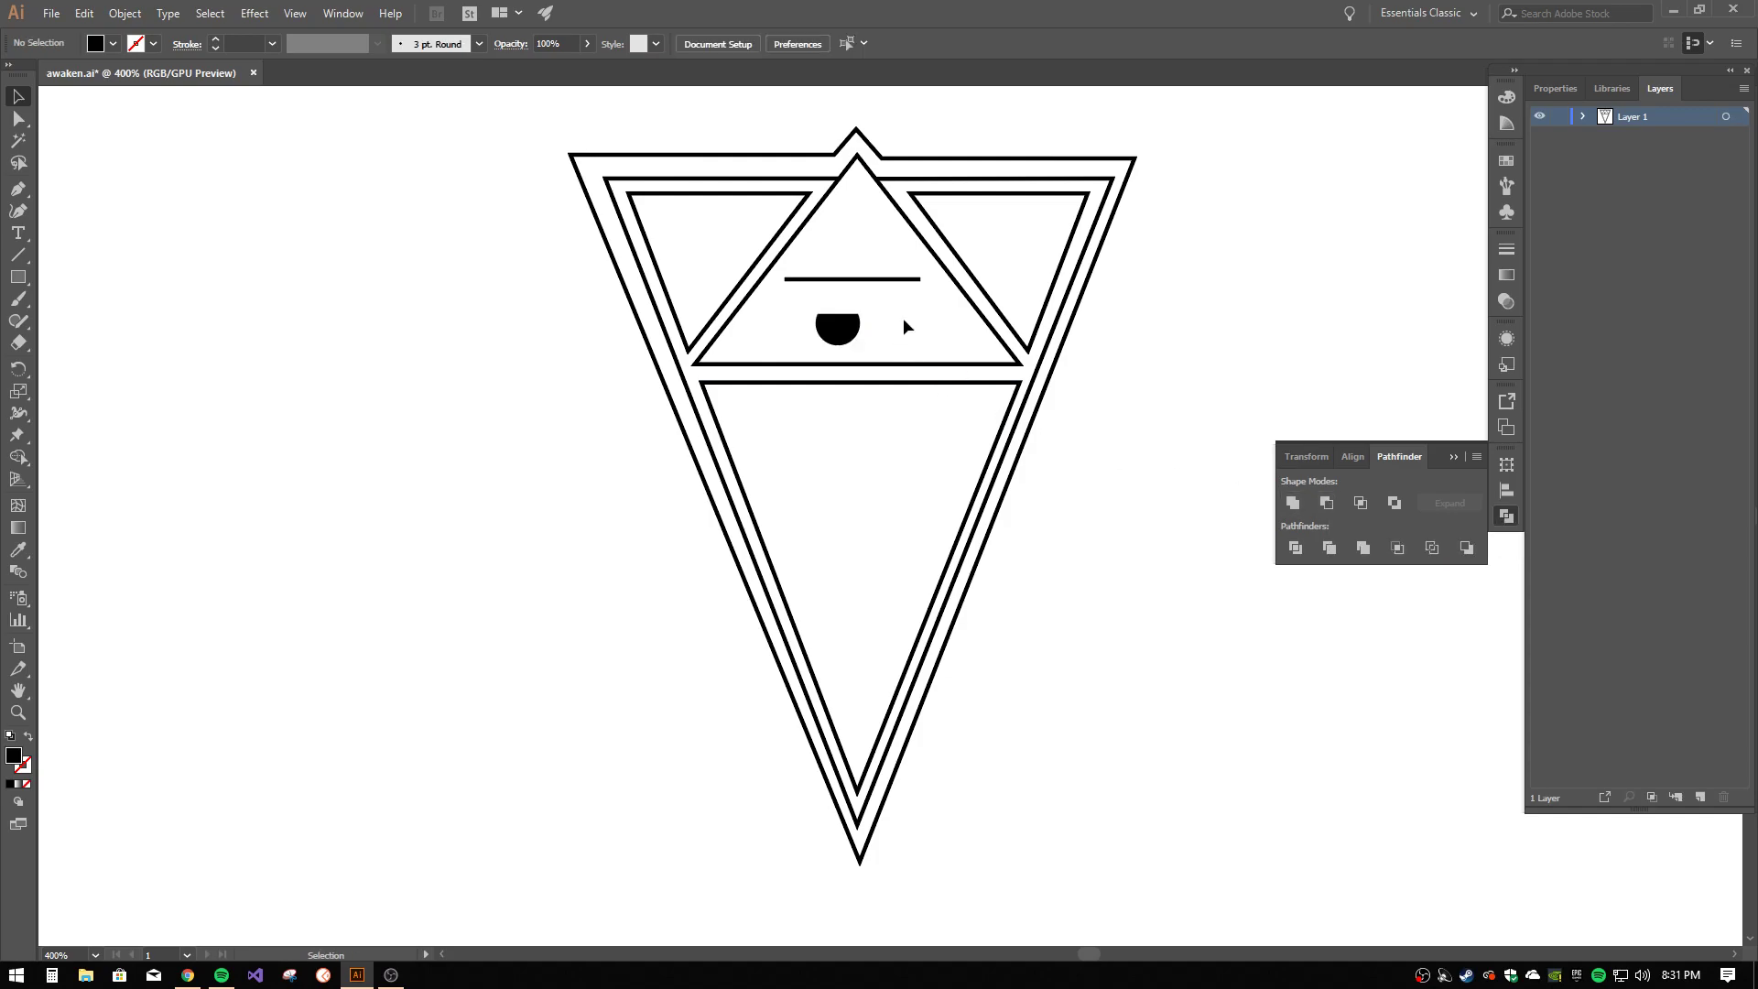
- Move the flat-topped circle up against the horizontal line, right of its centre, to X 257.5, Y 182.25 px
{"action": "double_click", "coordinate": [828, 333]}
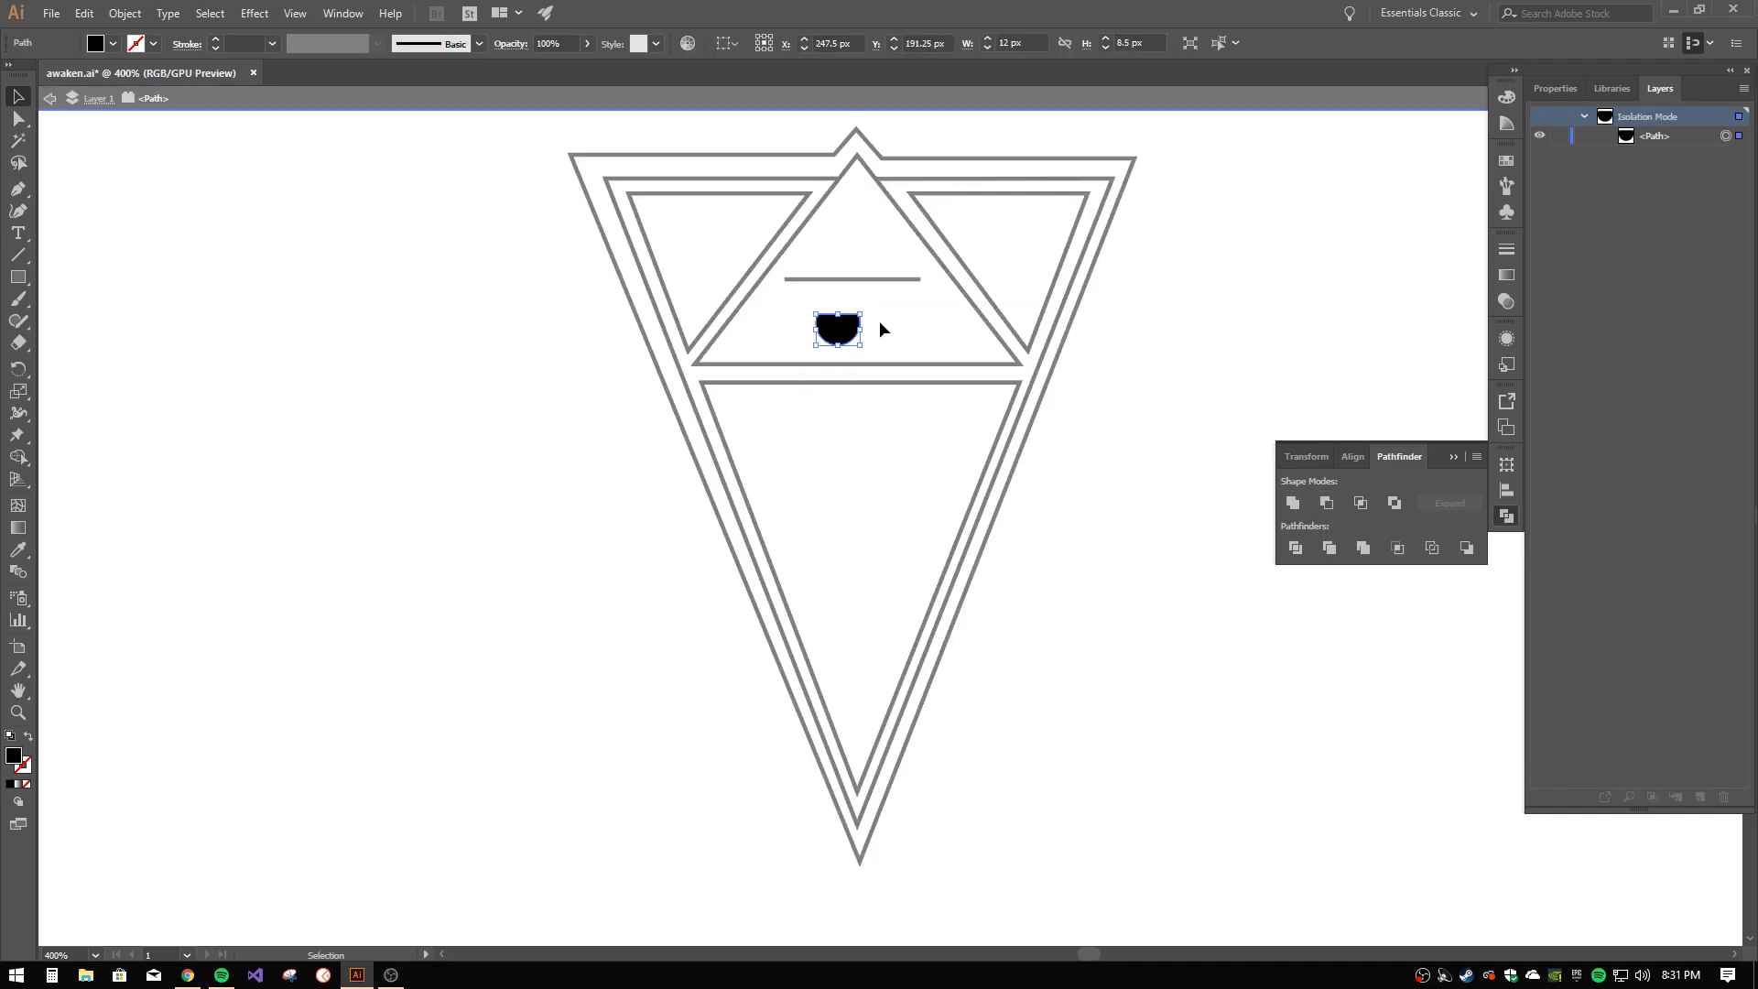
{"action": "key", "text": "Escape"}
{"action": "left_click_drag", "start_coordinate": [845, 331], "coordinate": [864, 298]}
{"action": "left_click", "coordinate": [921, 305]}
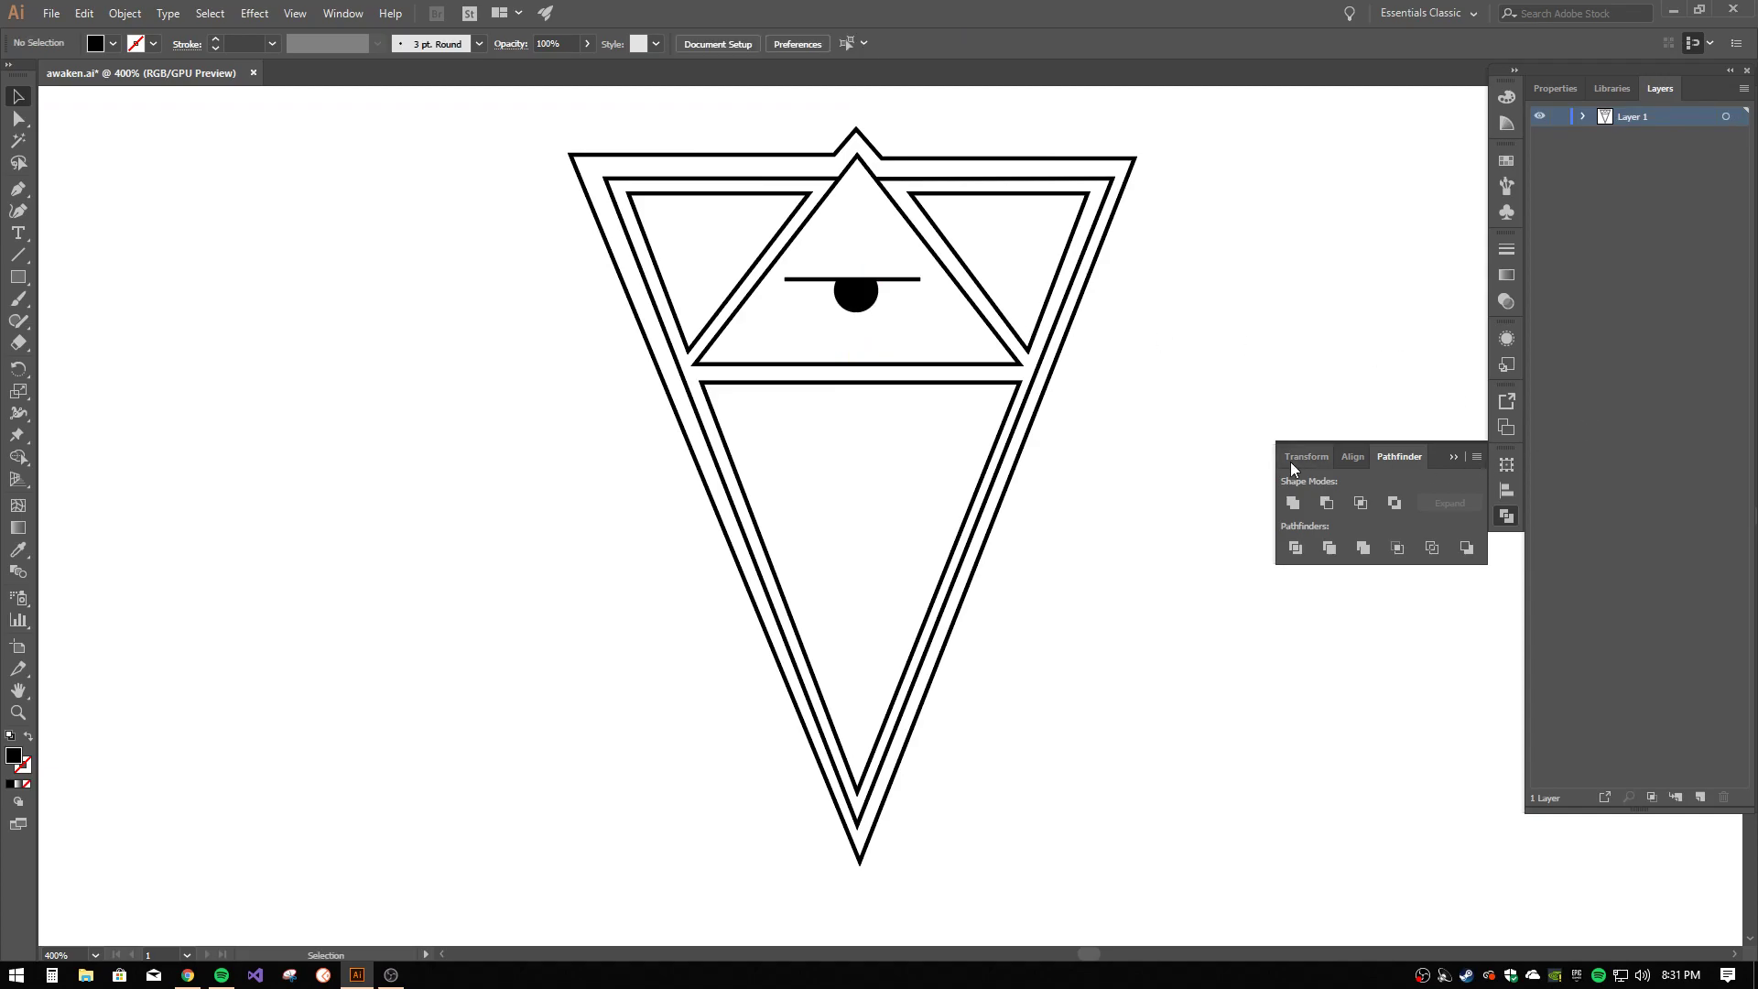
{"action": "left_click_drag", "start_coordinate": [869, 295], "coordinate": [873, 297]}
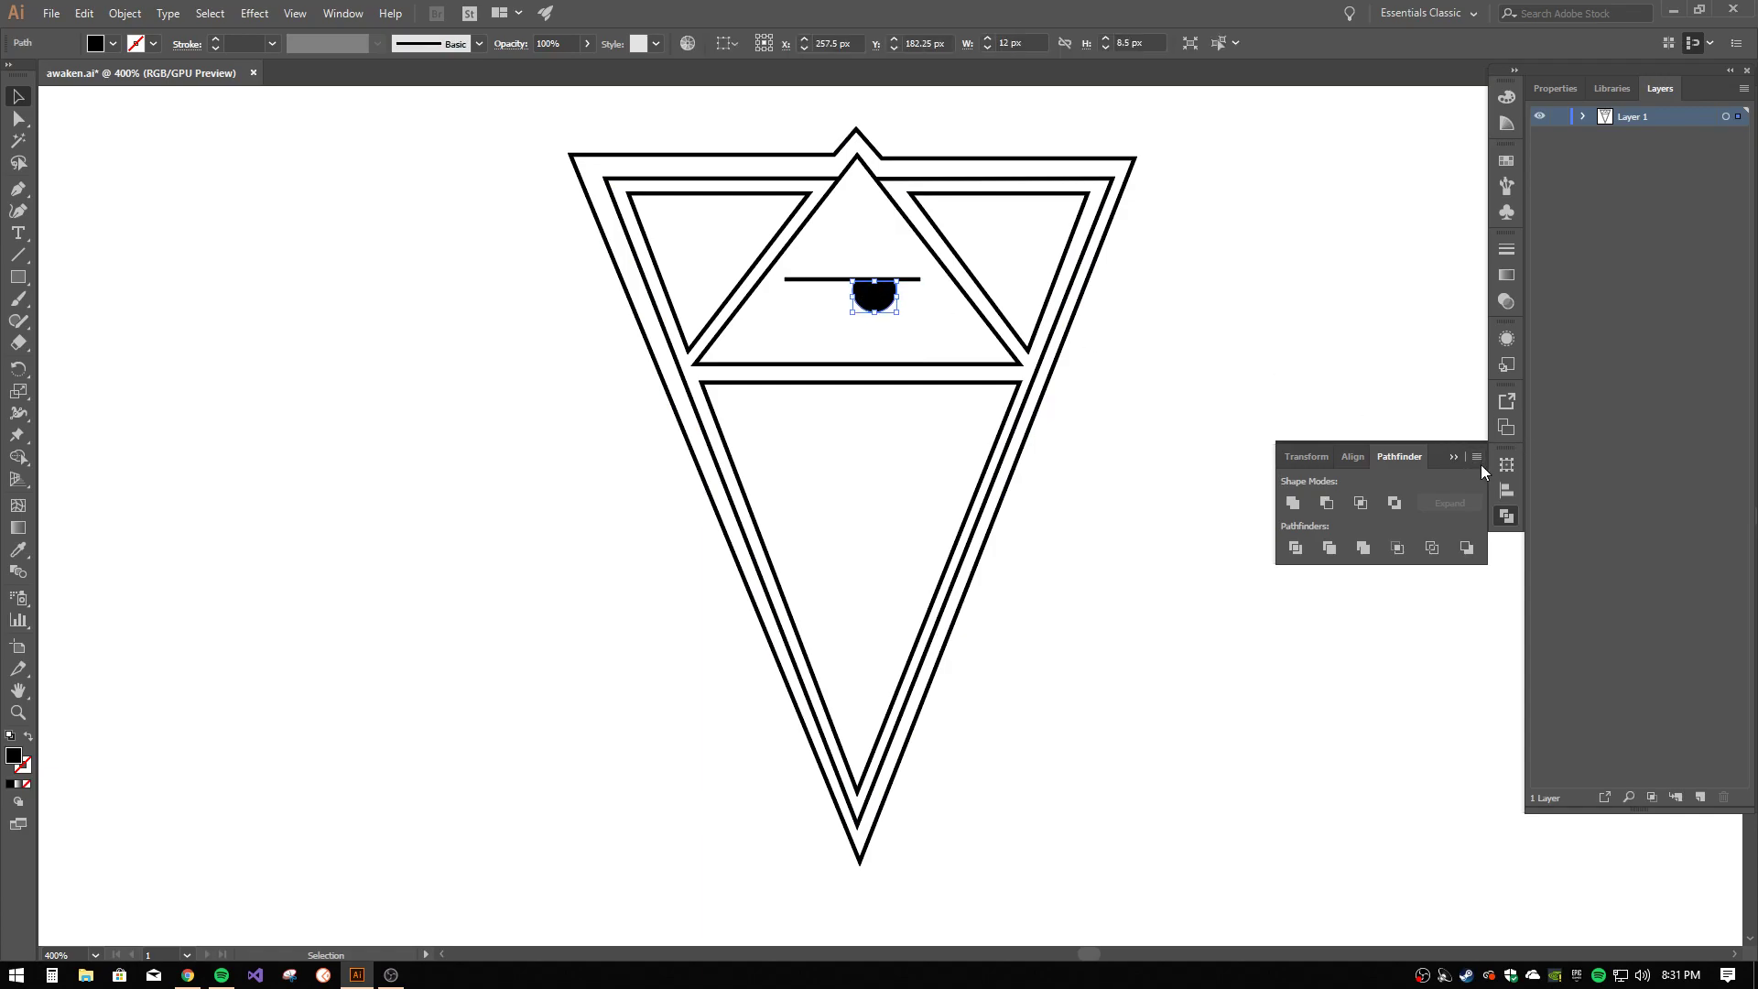
- Draw a vertical line about 7 px long below the flat-topped circle, with a black stroke and no fill
{"action": "left_click", "coordinate": [17, 189]}
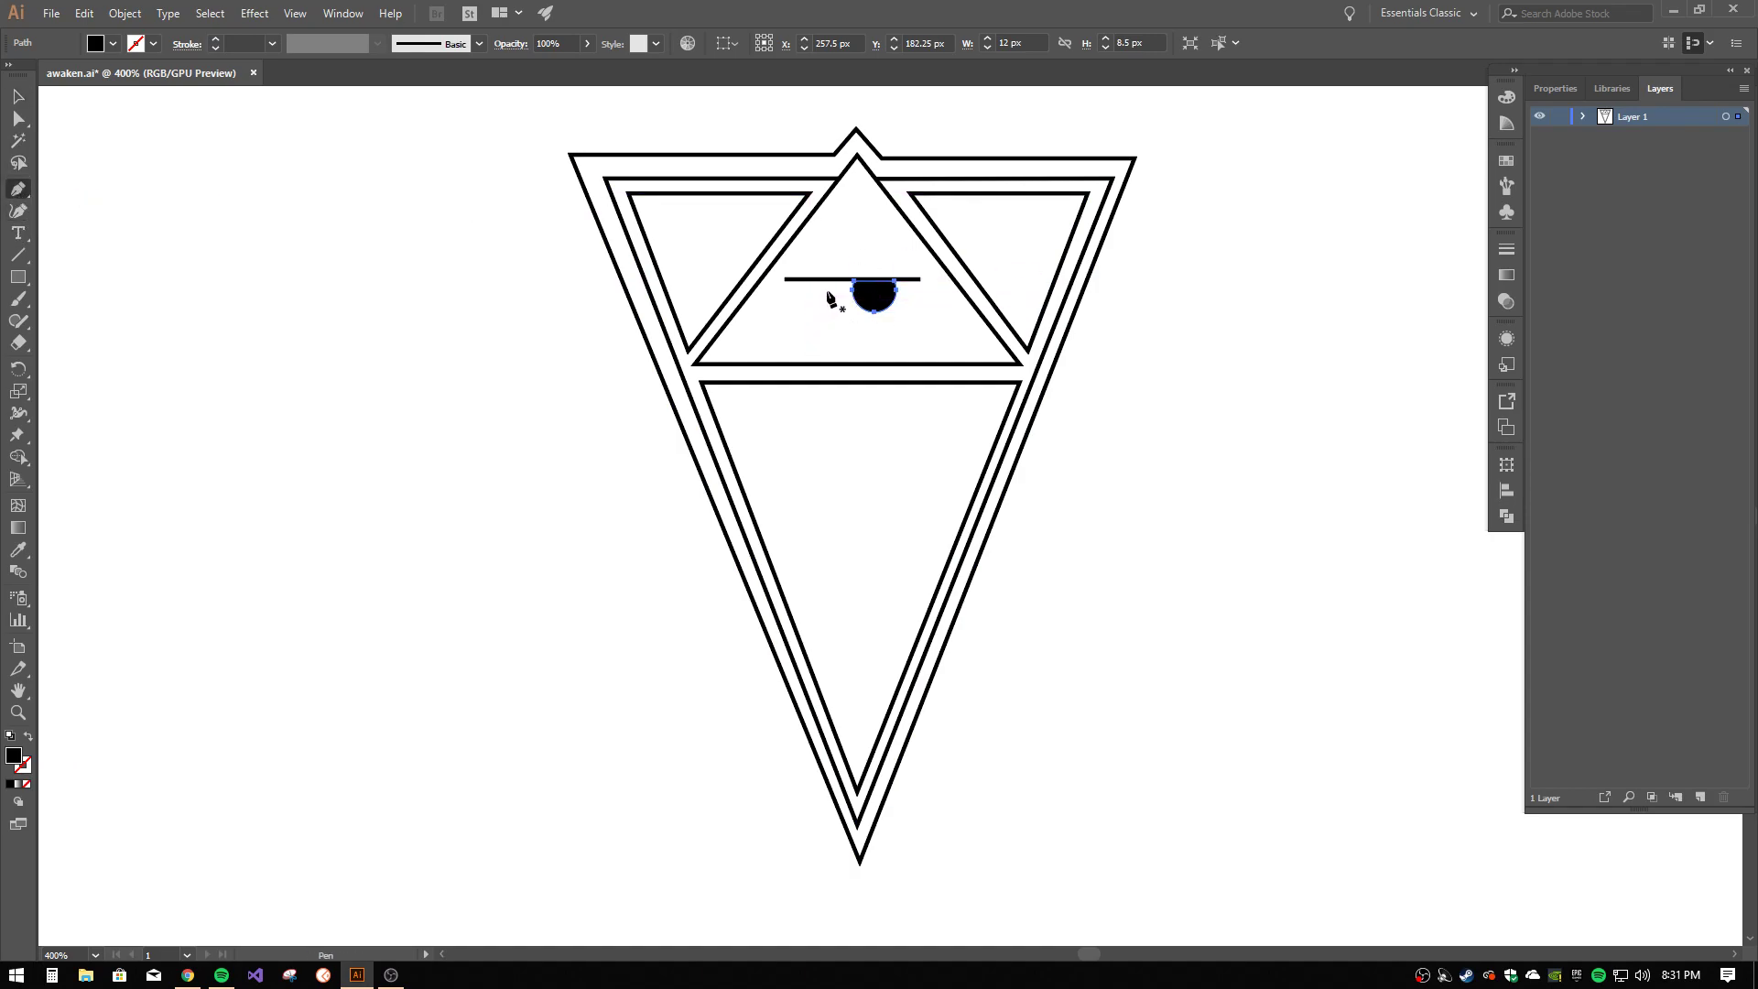
{"action": "left_click", "coordinate": [874, 297]}
{"action": "left_click_drag", "start_coordinate": [876, 325], "coordinate": [877, 349]}
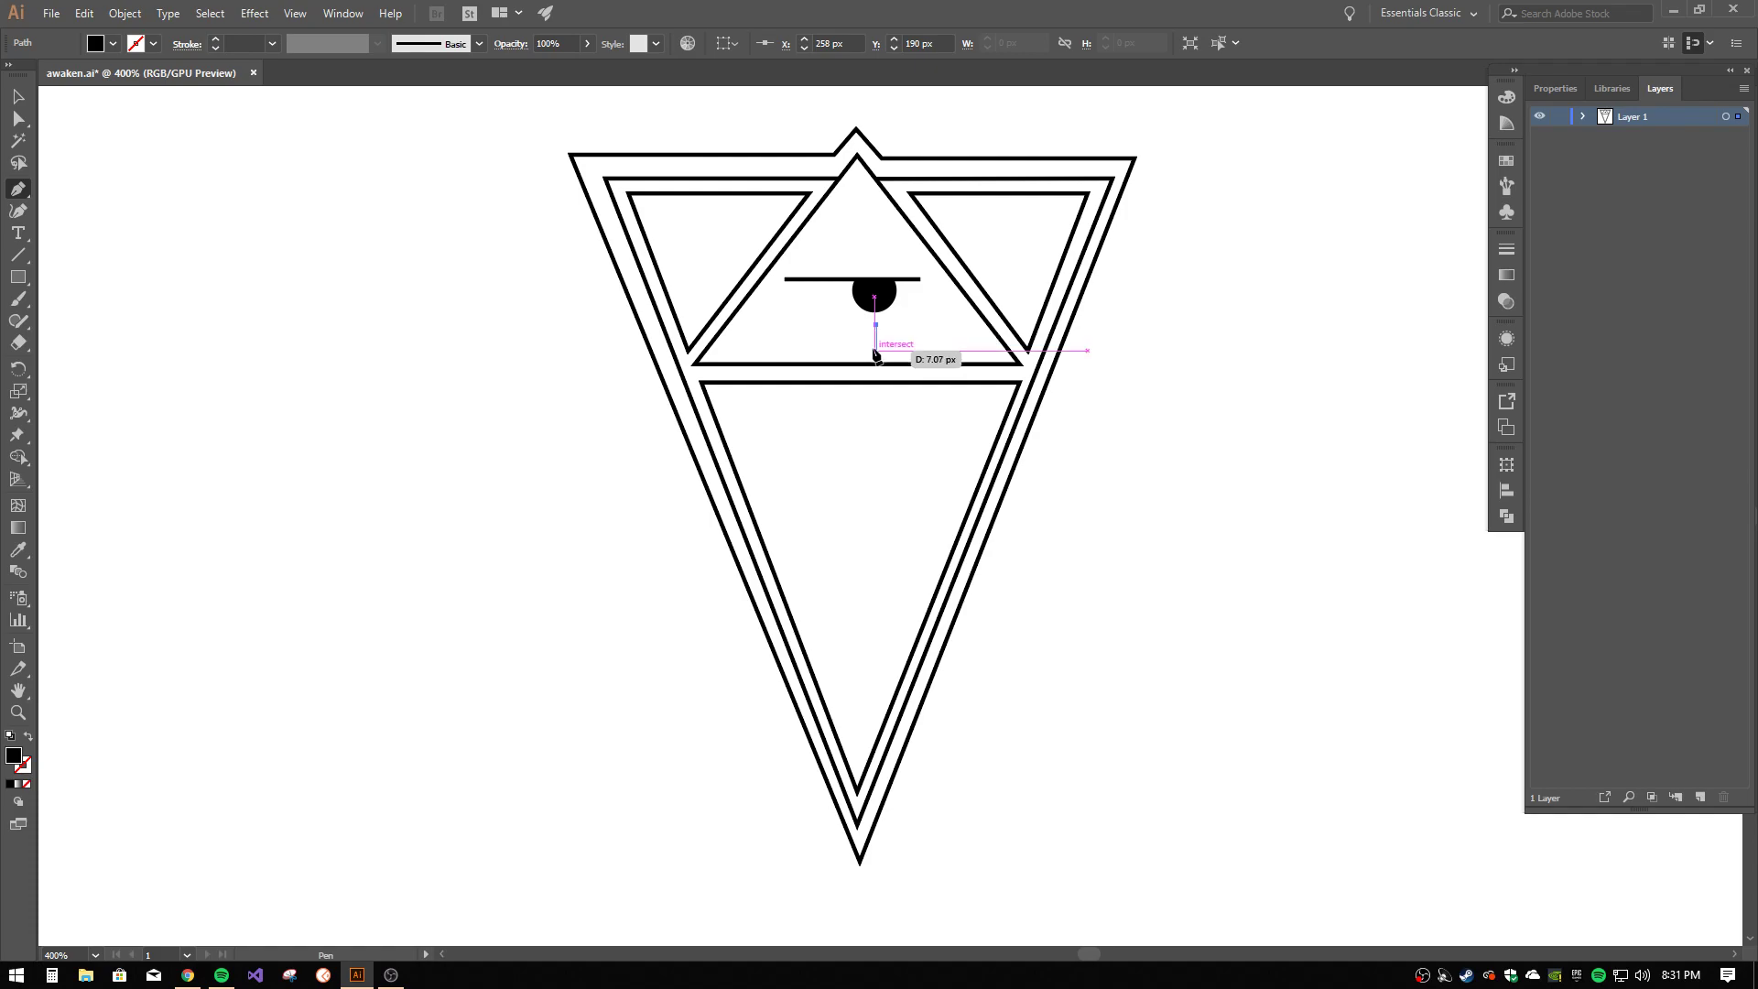
{"action": "left_click", "coordinate": [876, 349]}
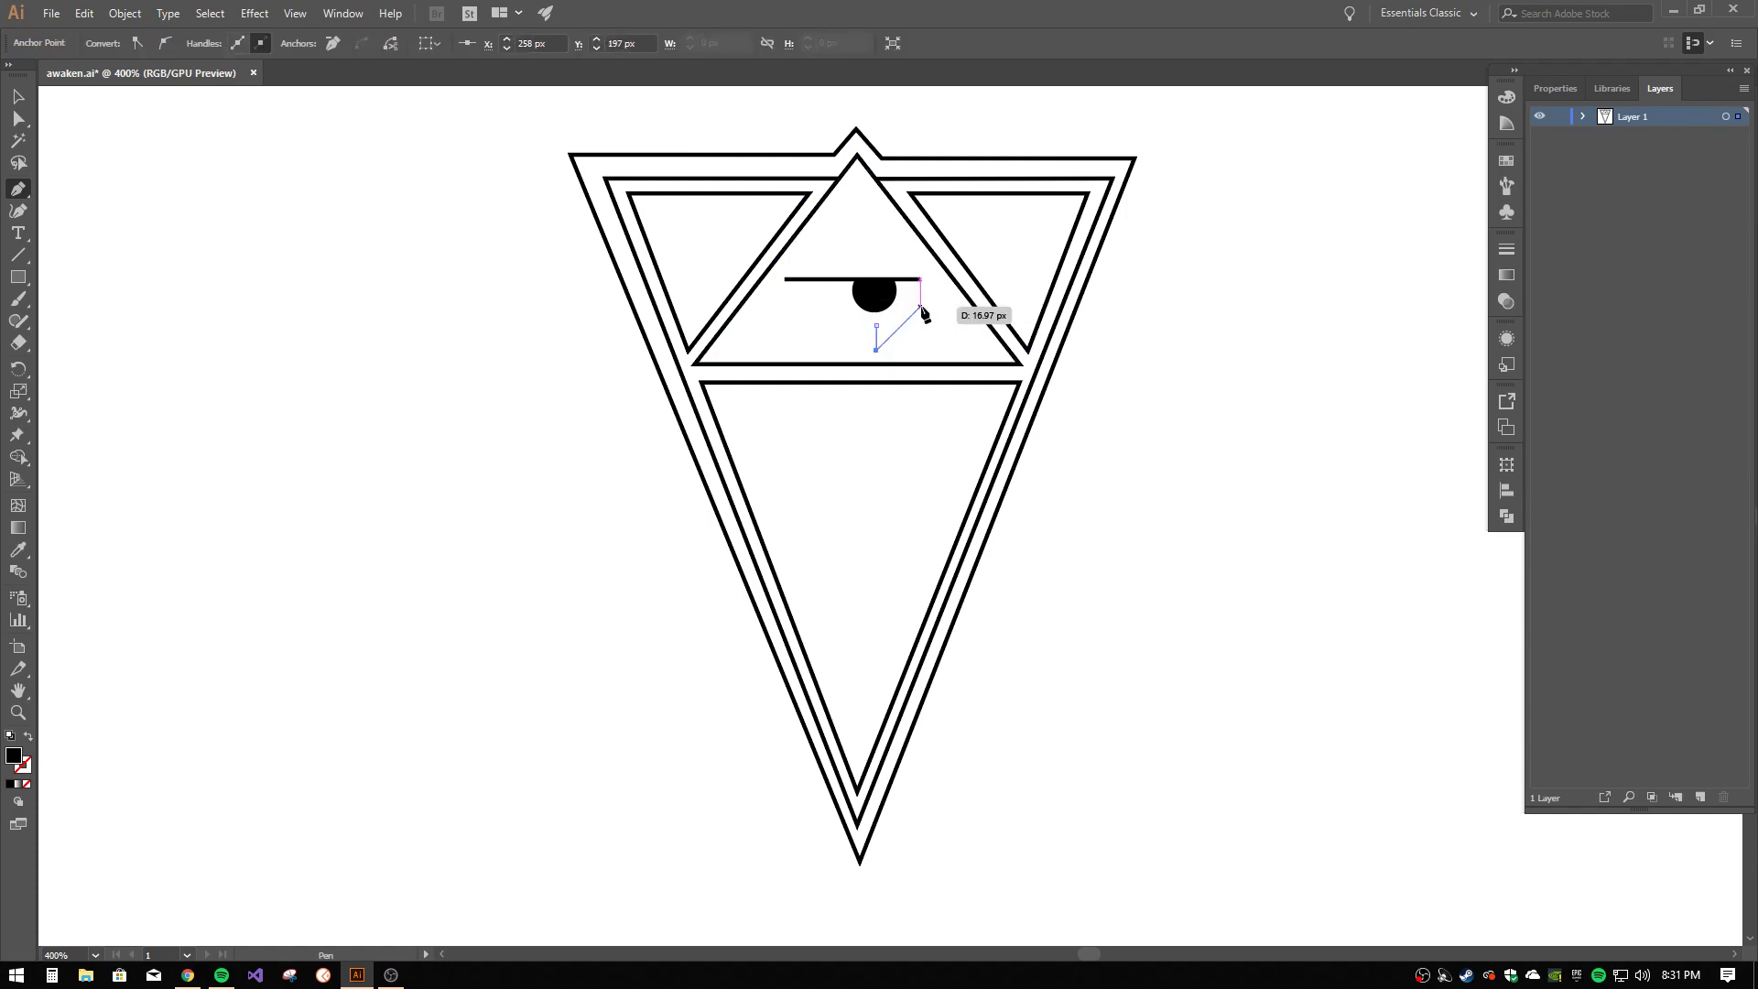
{"action": "key", "text": "Escape"}
{"action": "left_click", "coordinate": [29, 737]}
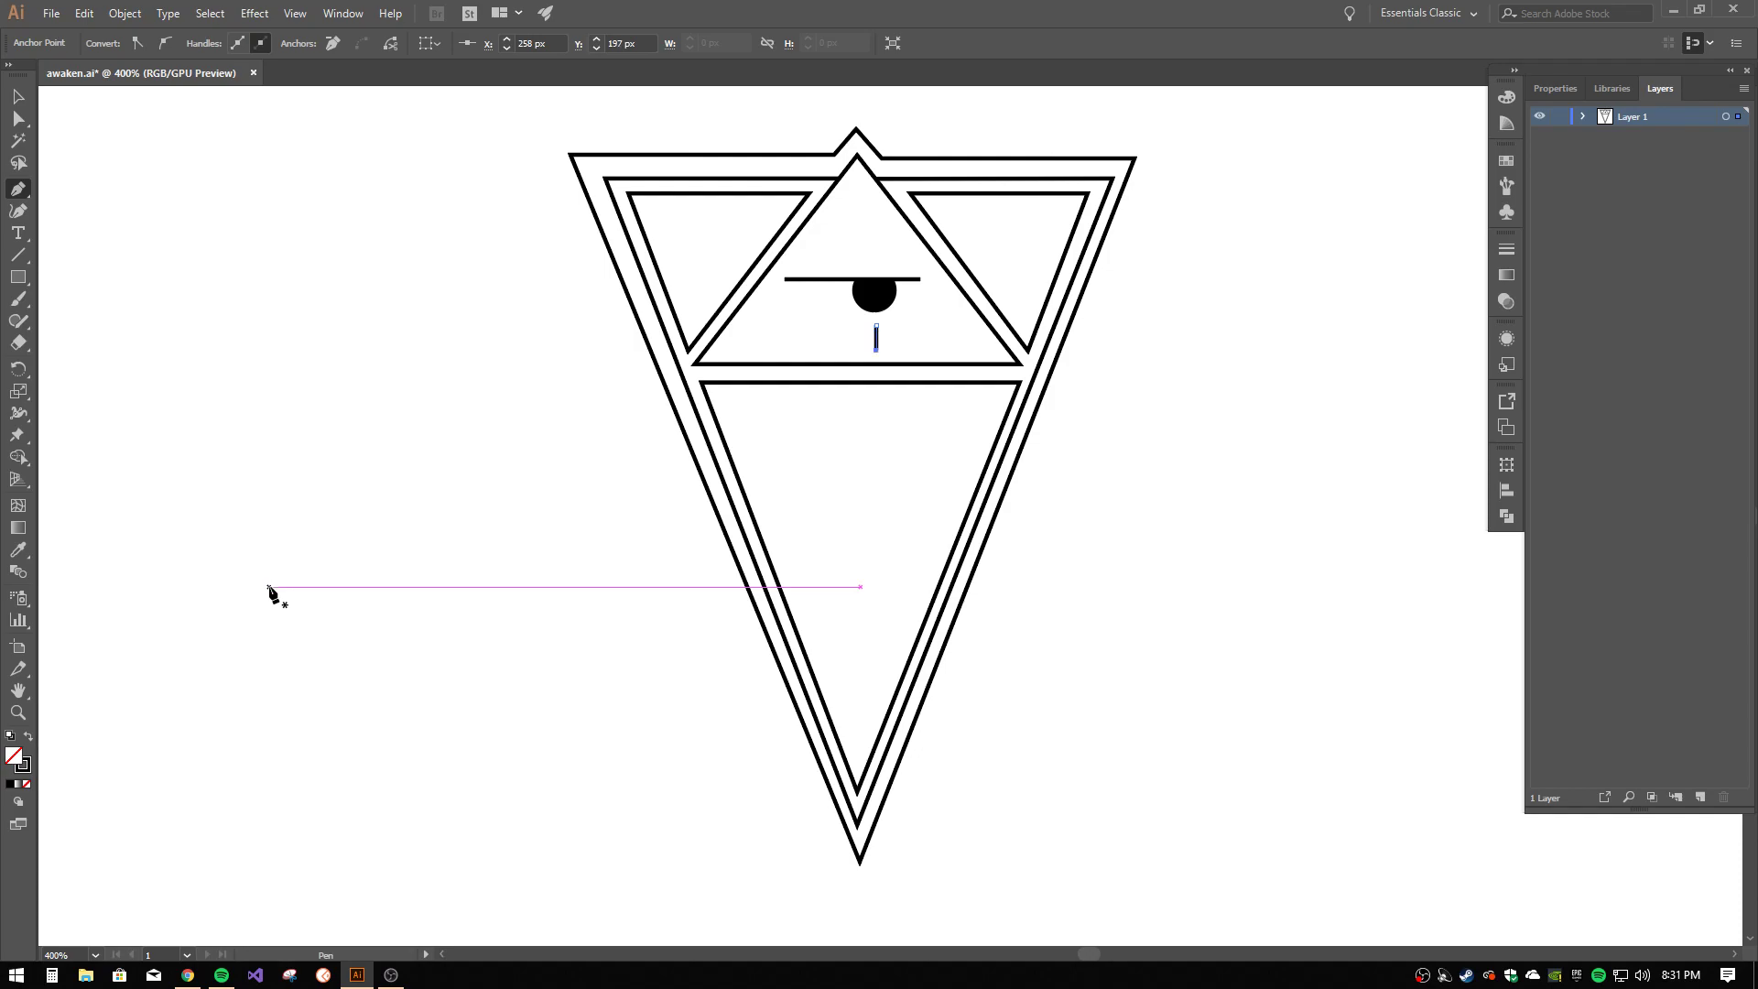
- Align the short vertical line with the centre of the flat-topped circle, at X 257.5 px
{"action": "left_click", "coordinate": [17, 102]}
{"action": "left_click", "coordinate": [884, 338]}
{"action": "left_click_drag", "start_coordinate": [876, 339], "coordinate": [874, 319]}
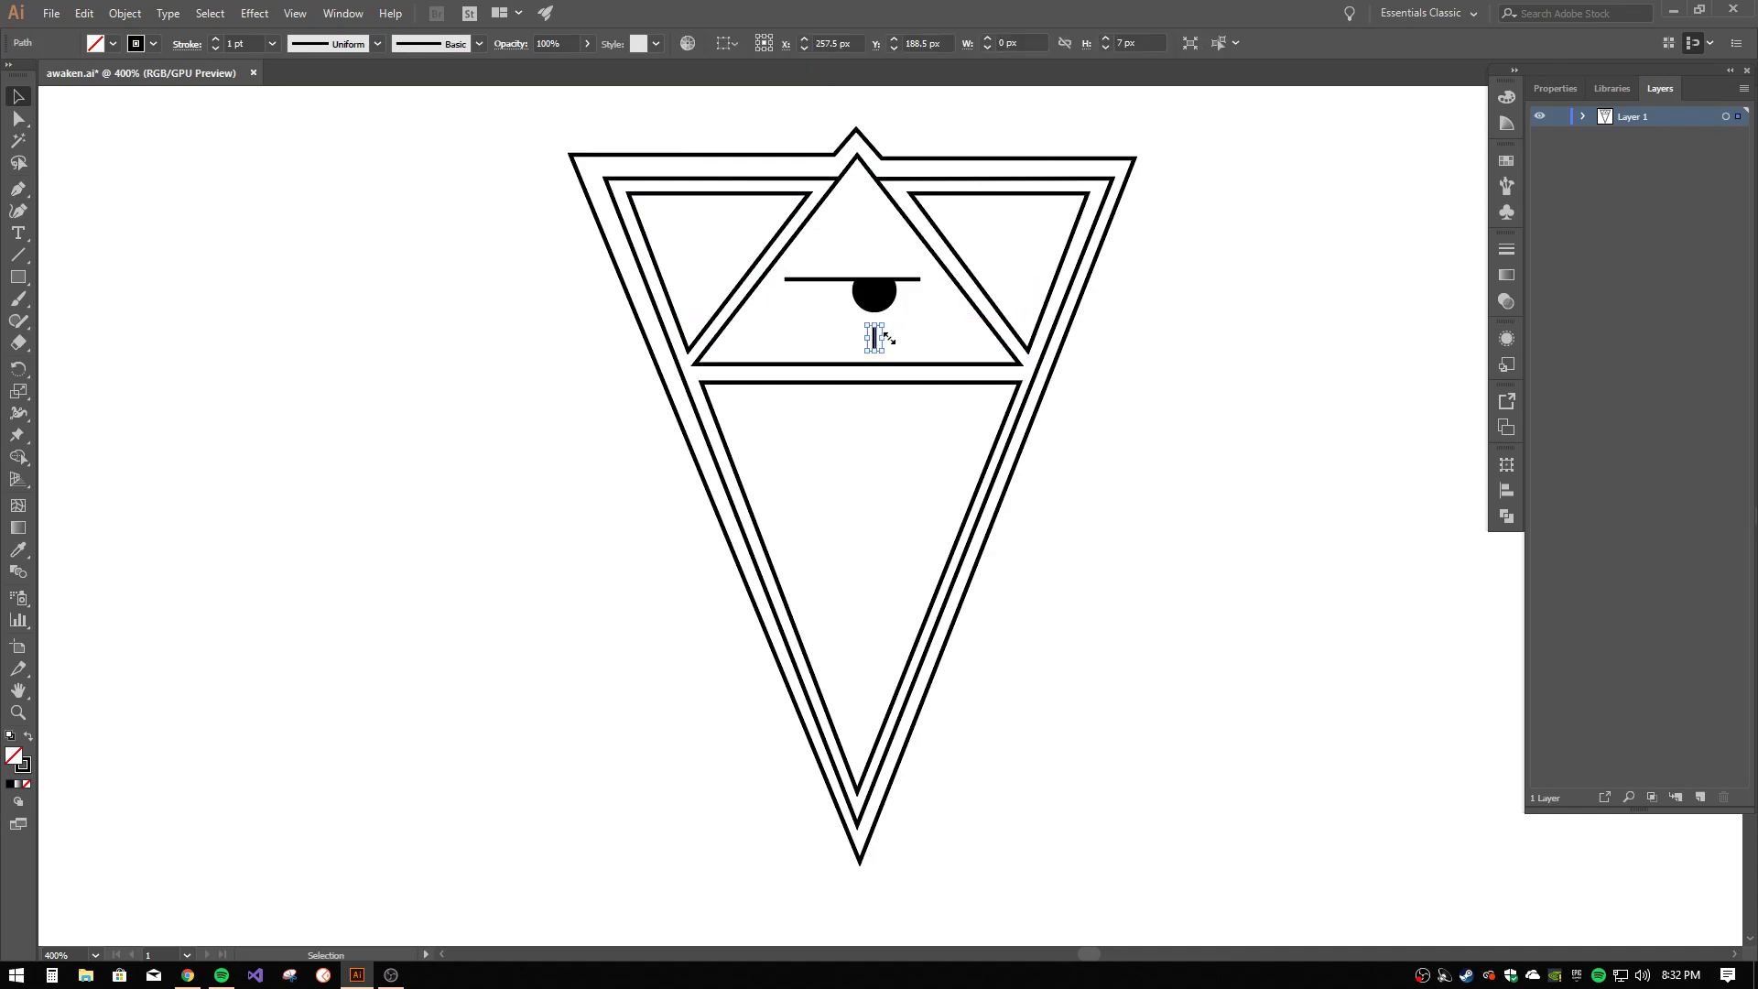
- Apply the tapered width profile to the short vertical line so it points downward, and move it up just beneath the flat-topped circle
{"action": "key", "text": "a"}
{"action": "key", "text": "ctrl+plus"}
{"action": "key", "text": "ctrl+plus"}
{"action": "key", "text": "ctrl+plus"}
{"action": "key", "text": "ctrl+plus"}
{"action": "key", "text": "v"}
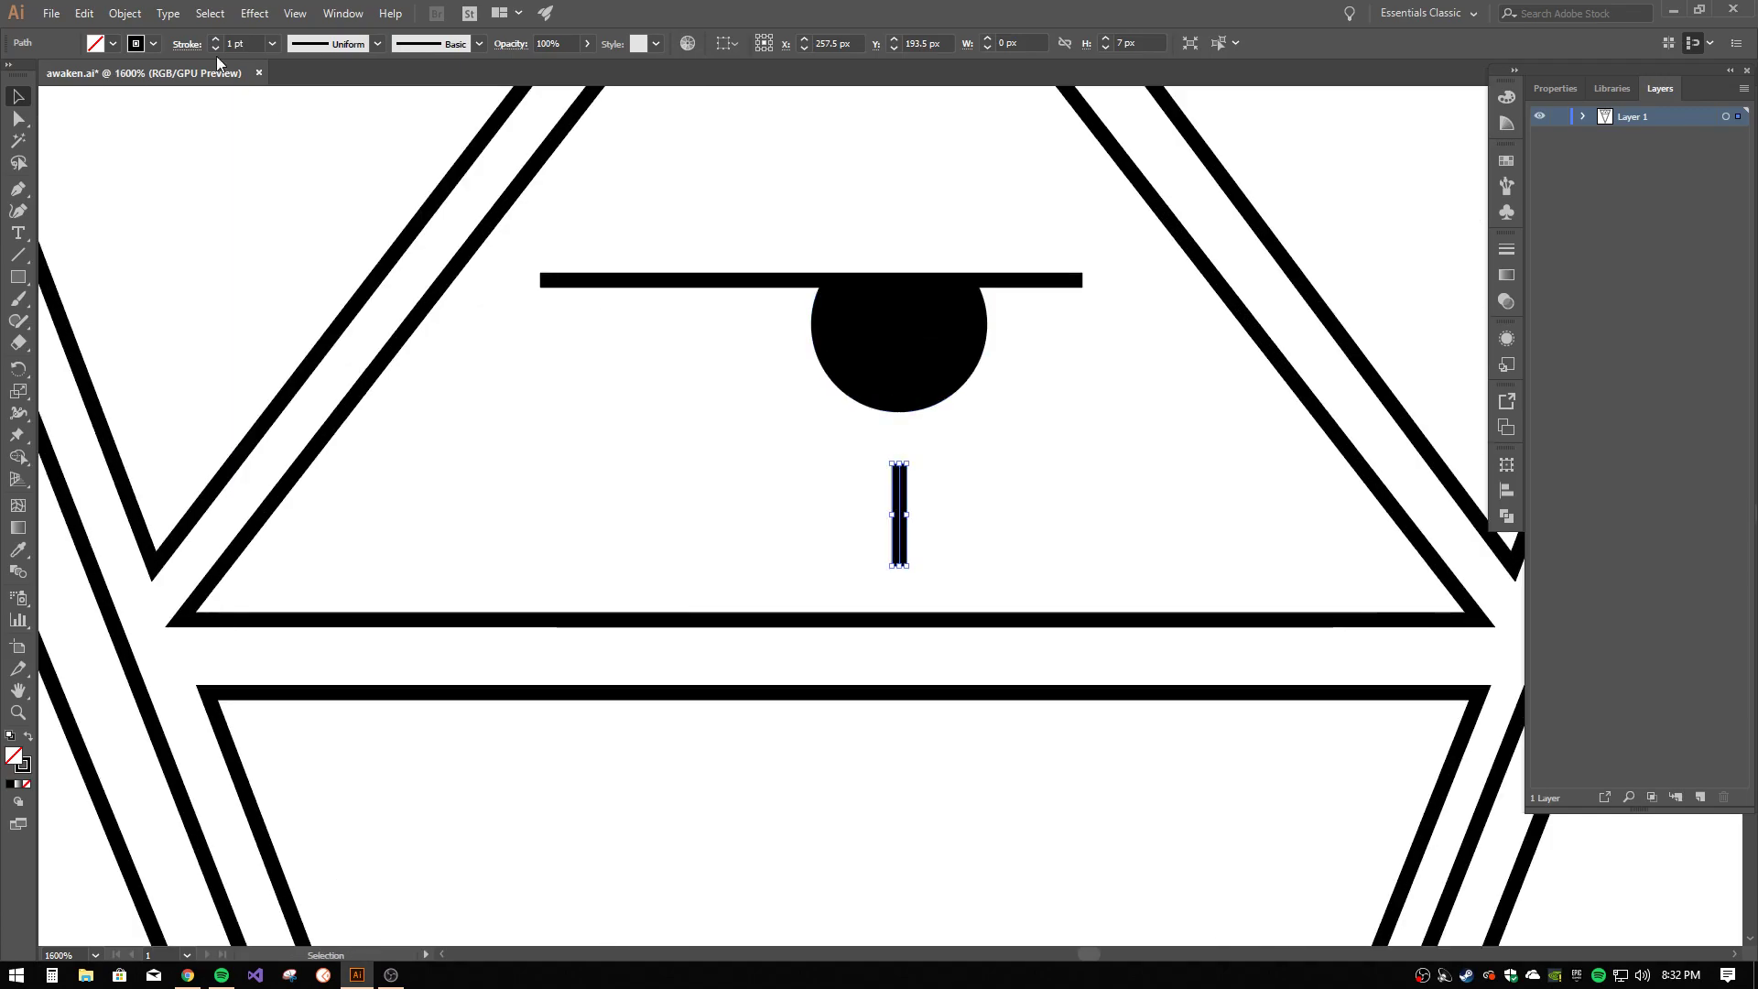
{"action": "left_click", "coordinate": [194, 44]}
{"action": "left_click", "coordinate": [376, 44]}
{"action": "left_click", "coordinate": [330, 179]}
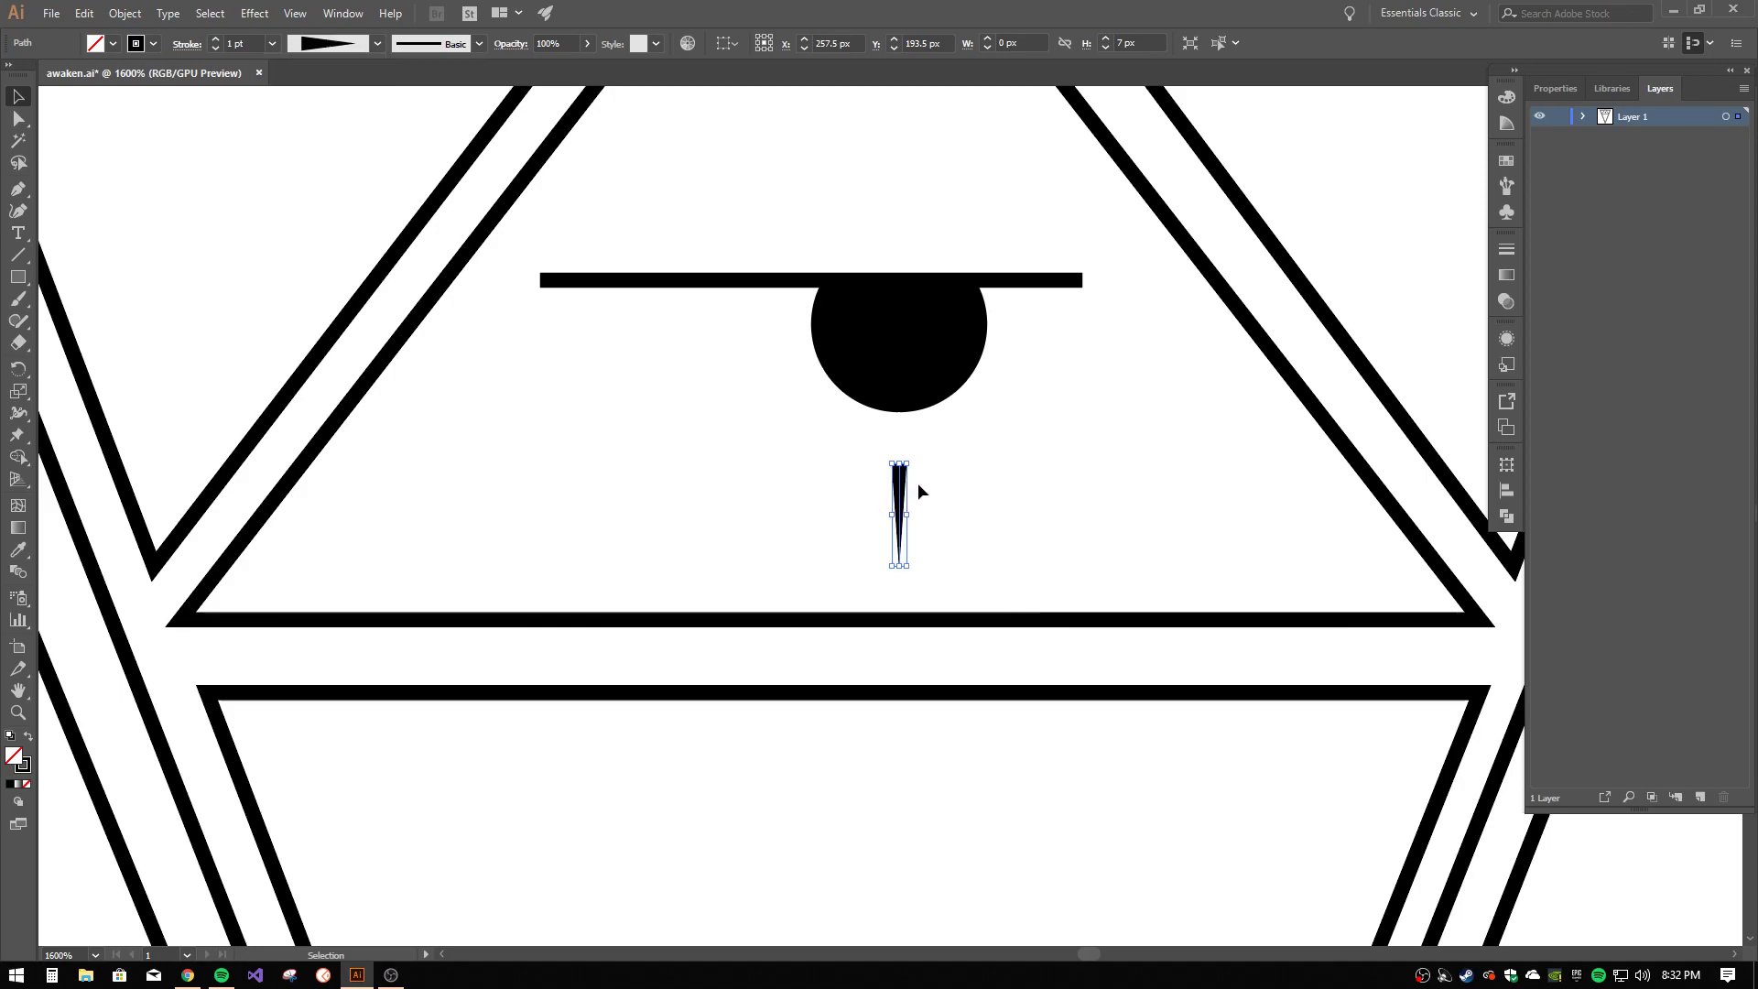
{"action": "left_click_drag", "start_coordinate": [897, 490], "coordinate": [901, 447]}
{"action": "left_click", "coordinate": [996, 453]}
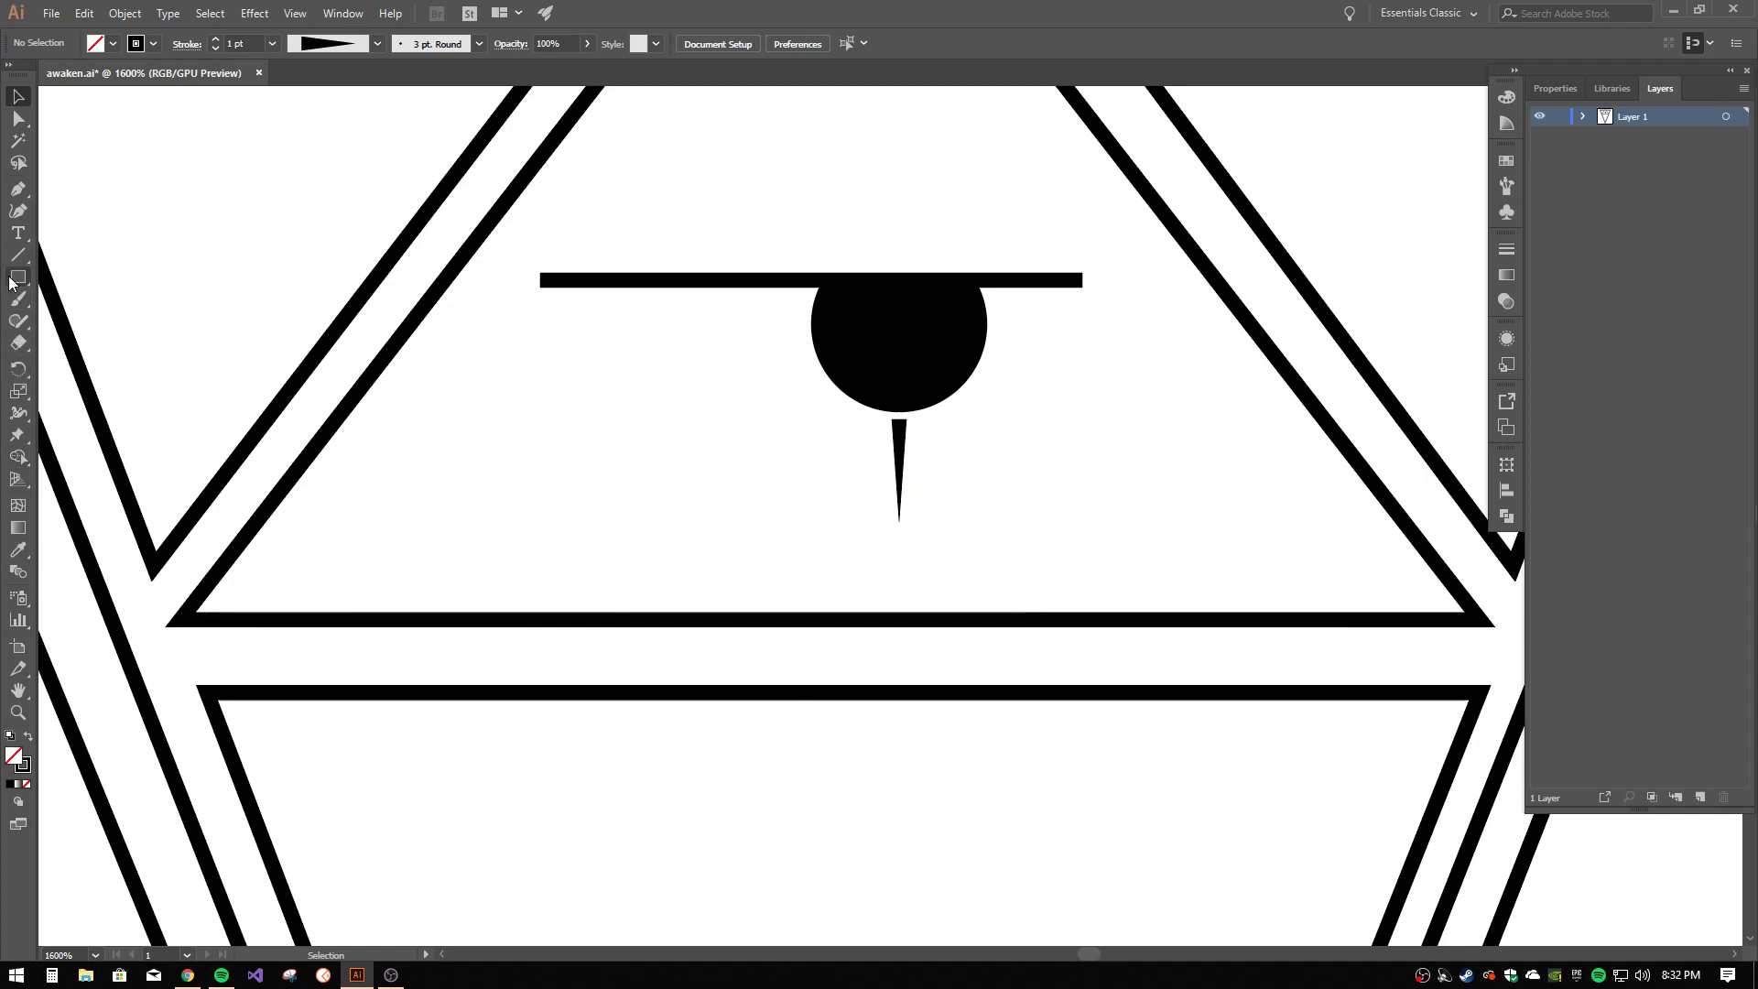
- Draw a circle about 3 px in diameter inside the central triangle's lower-left corner, filled solid black with no stroke
{"action": "left_click_drag", "start_coordinate": [17, 282], "coordinate": [68, 321]}
{"action": "left_click", "coordinate": [28, 737]}
{"action": "left_click", "coordinate": [17, 784]}
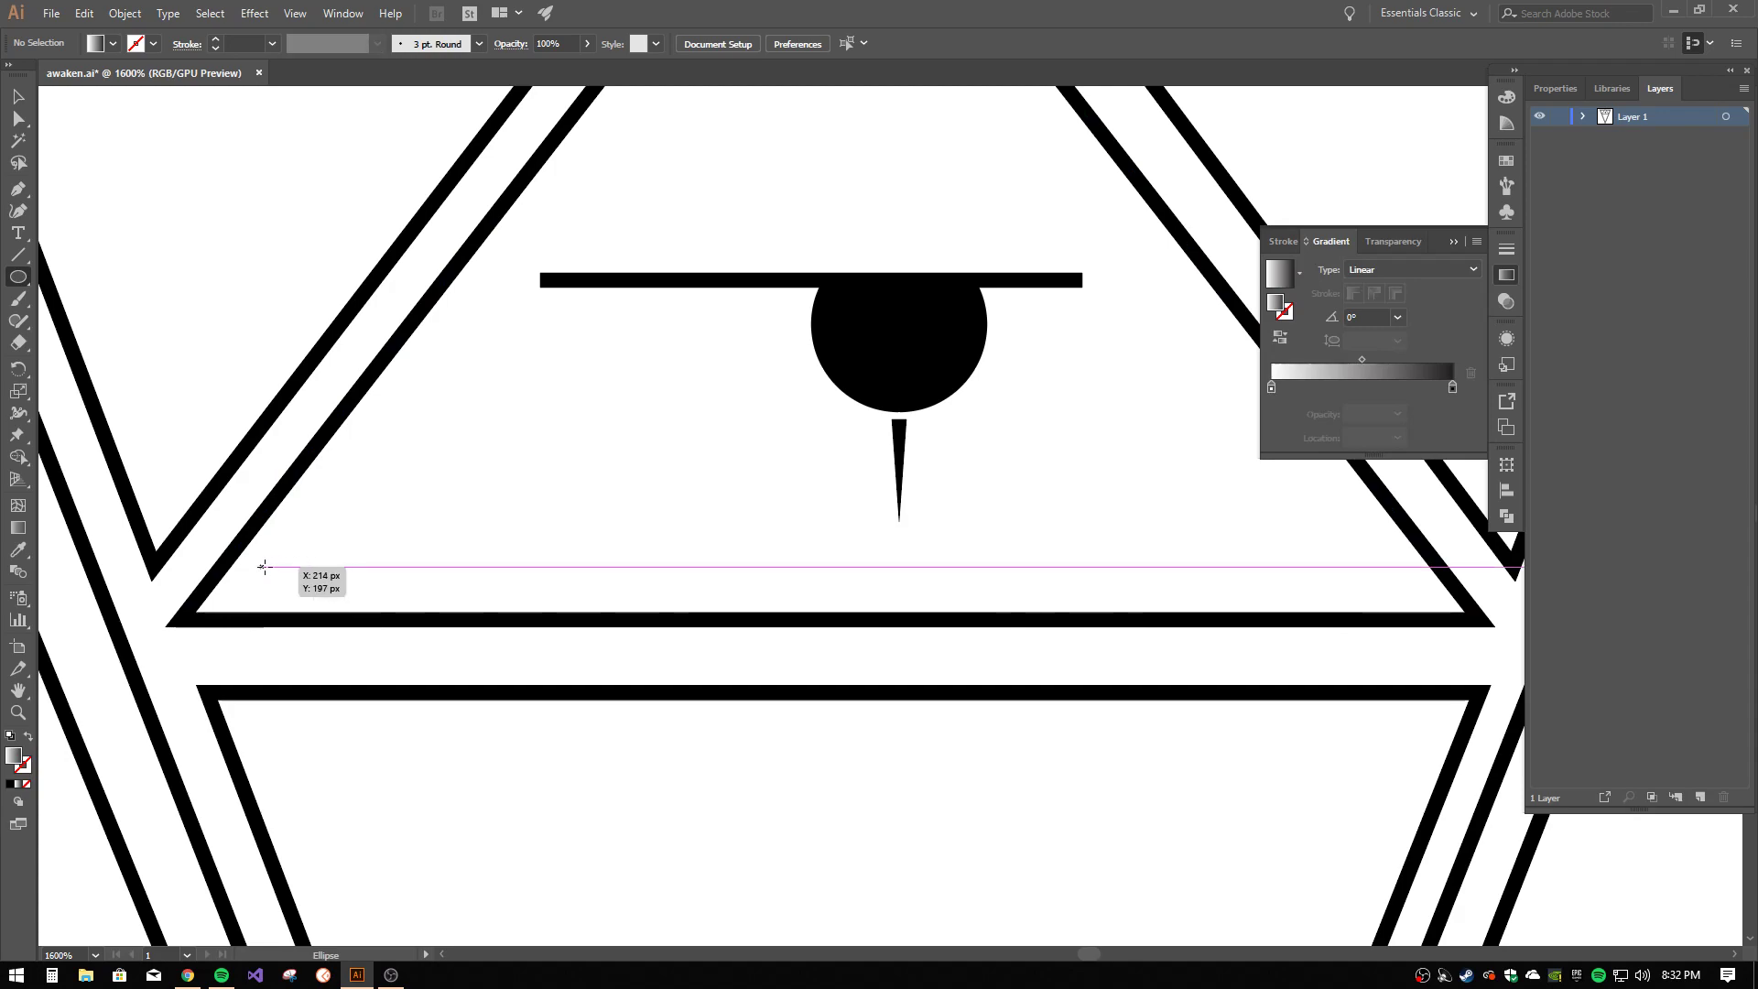
{"action": "left_click_drag", "start_coordinate": [261, 555], "coordinate": [306, 595]}
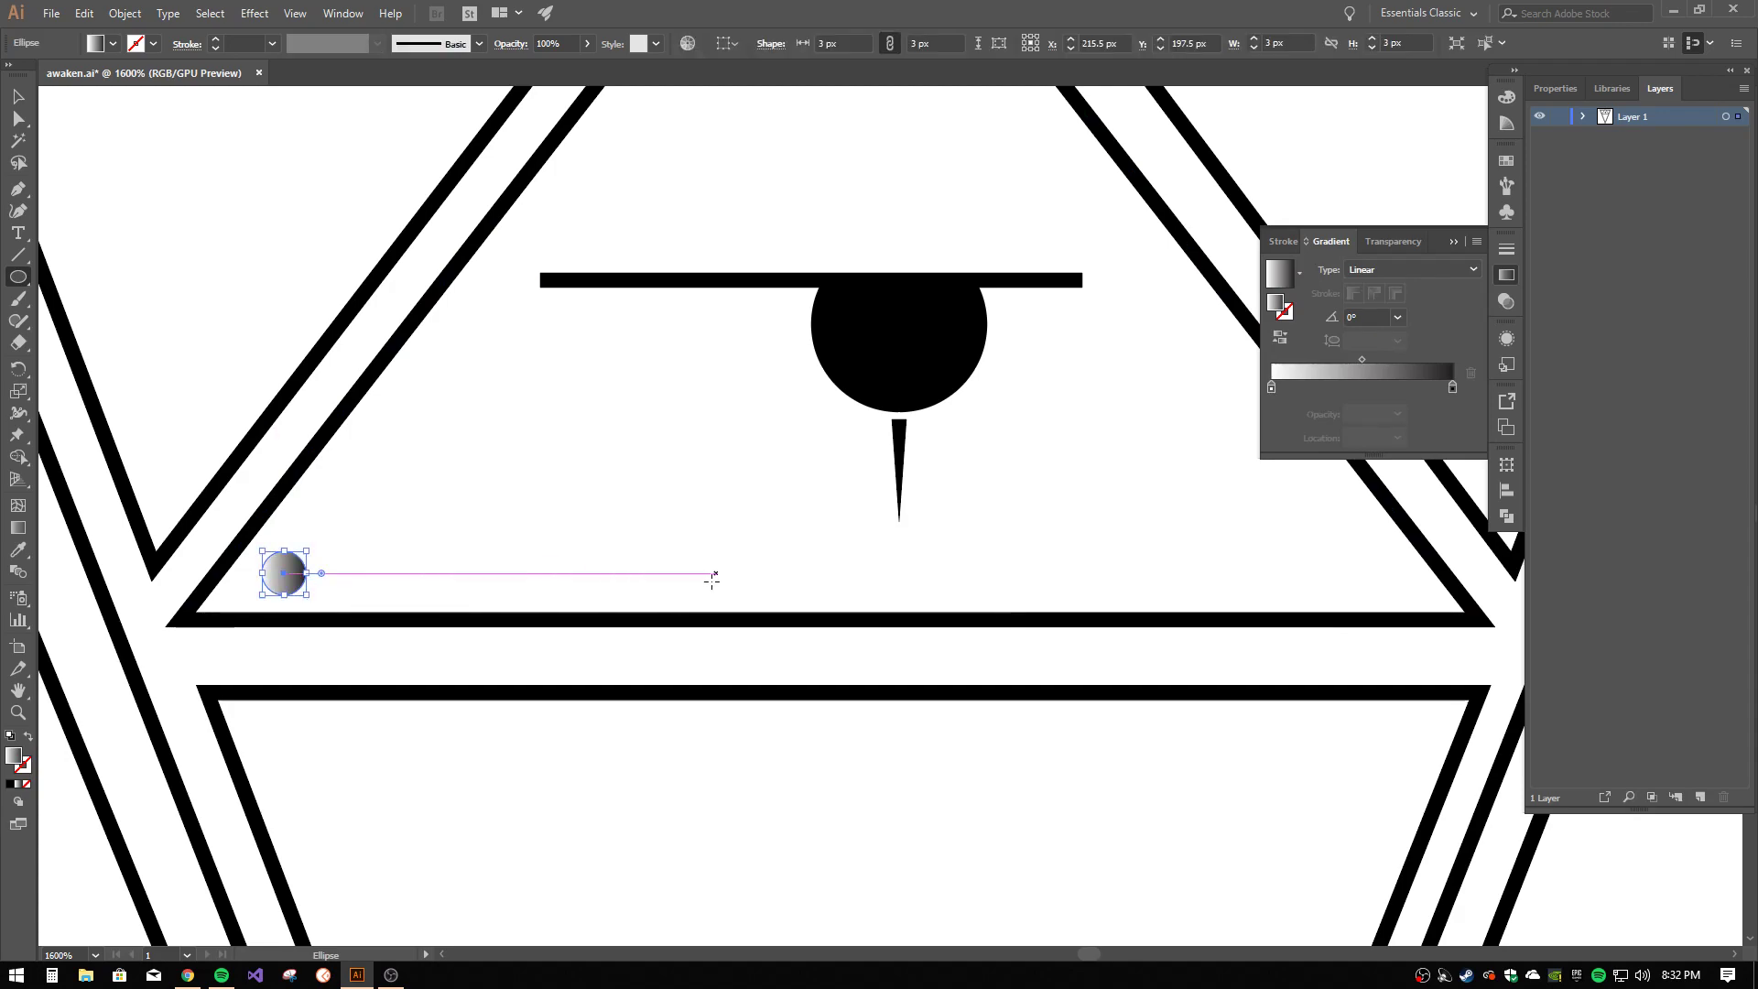
{"action": "left_click", "coordinate": [10, 784]}
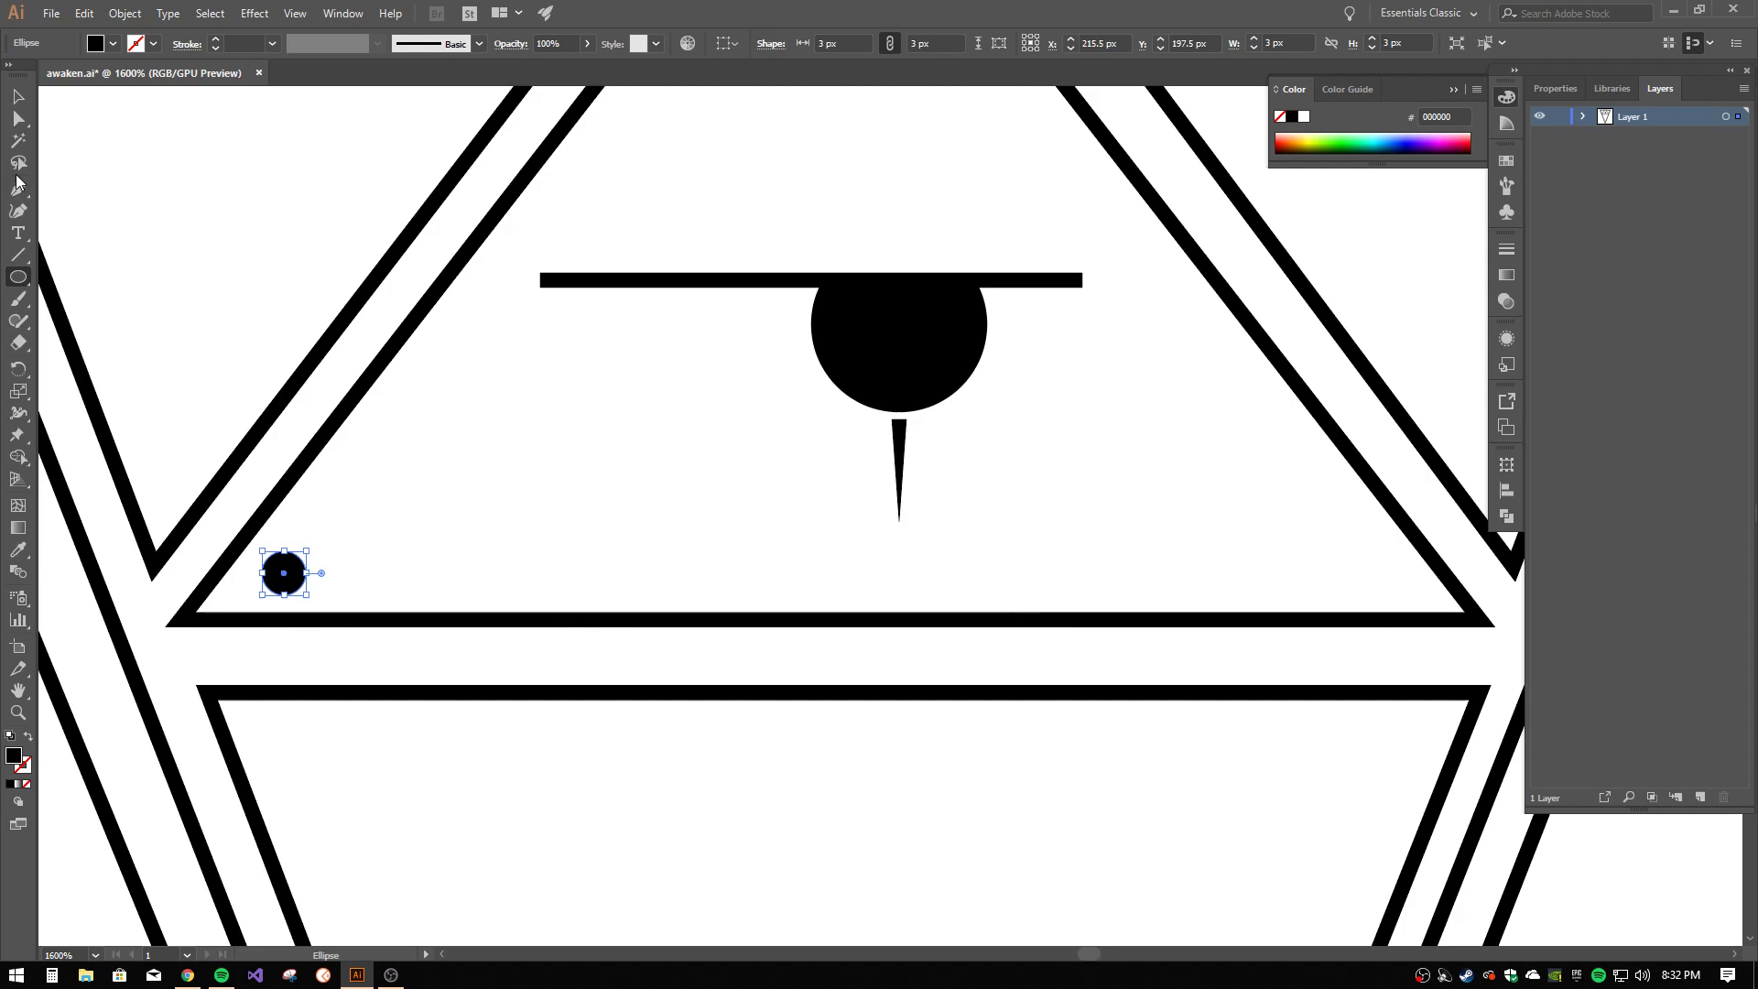
- Place a copy of the small black dot inside the central triangle's lower-right corner, at X 290.5 px, Y 197.5 px
{"action": "key", "text": "ctrl+c"}
{"action": "key", "text": "ctrl+v"}
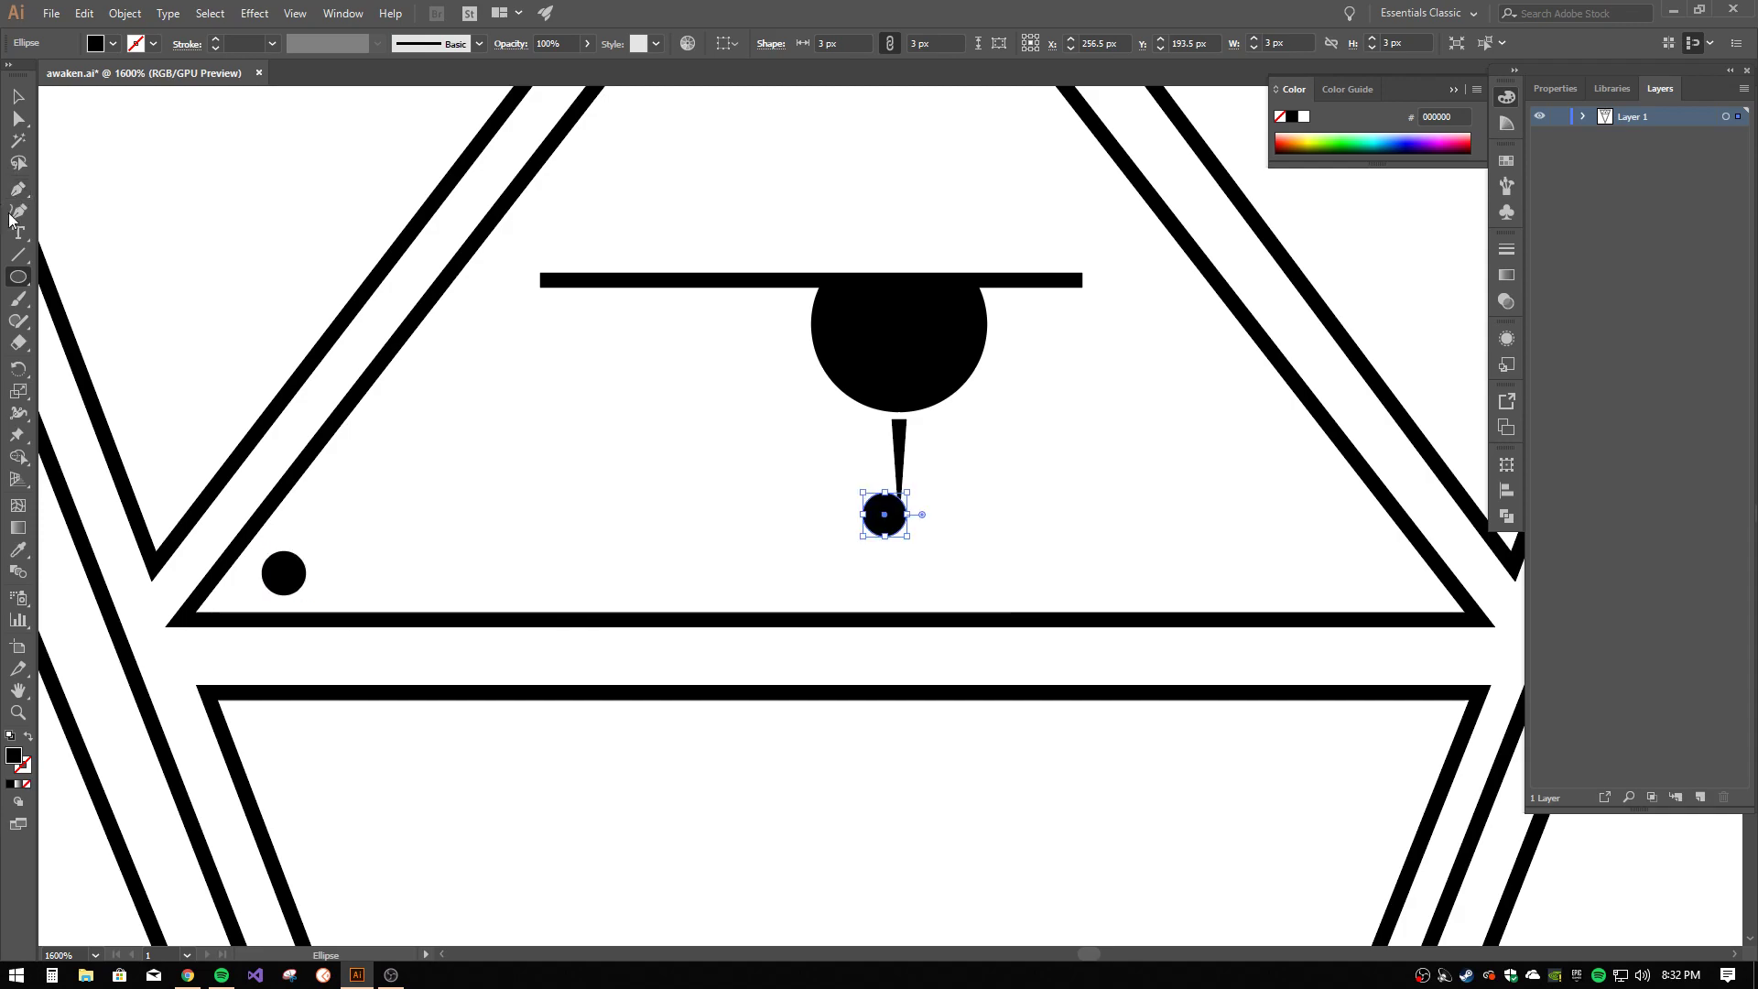
{"action": "left_click", "coordinate": [25, 95]}
{"action": "left_click_drag", "start_coordinate": [897, 527], "coordinate": [1391, 587]}
- Place another copy of the black dot just beneath the central triangle's top corner, at X 252.5 px, Y 148.5 px
{"action": "scroll", "coordinate": [1082, 360], "scroll_direction": "up", "scroll_amount": 5}
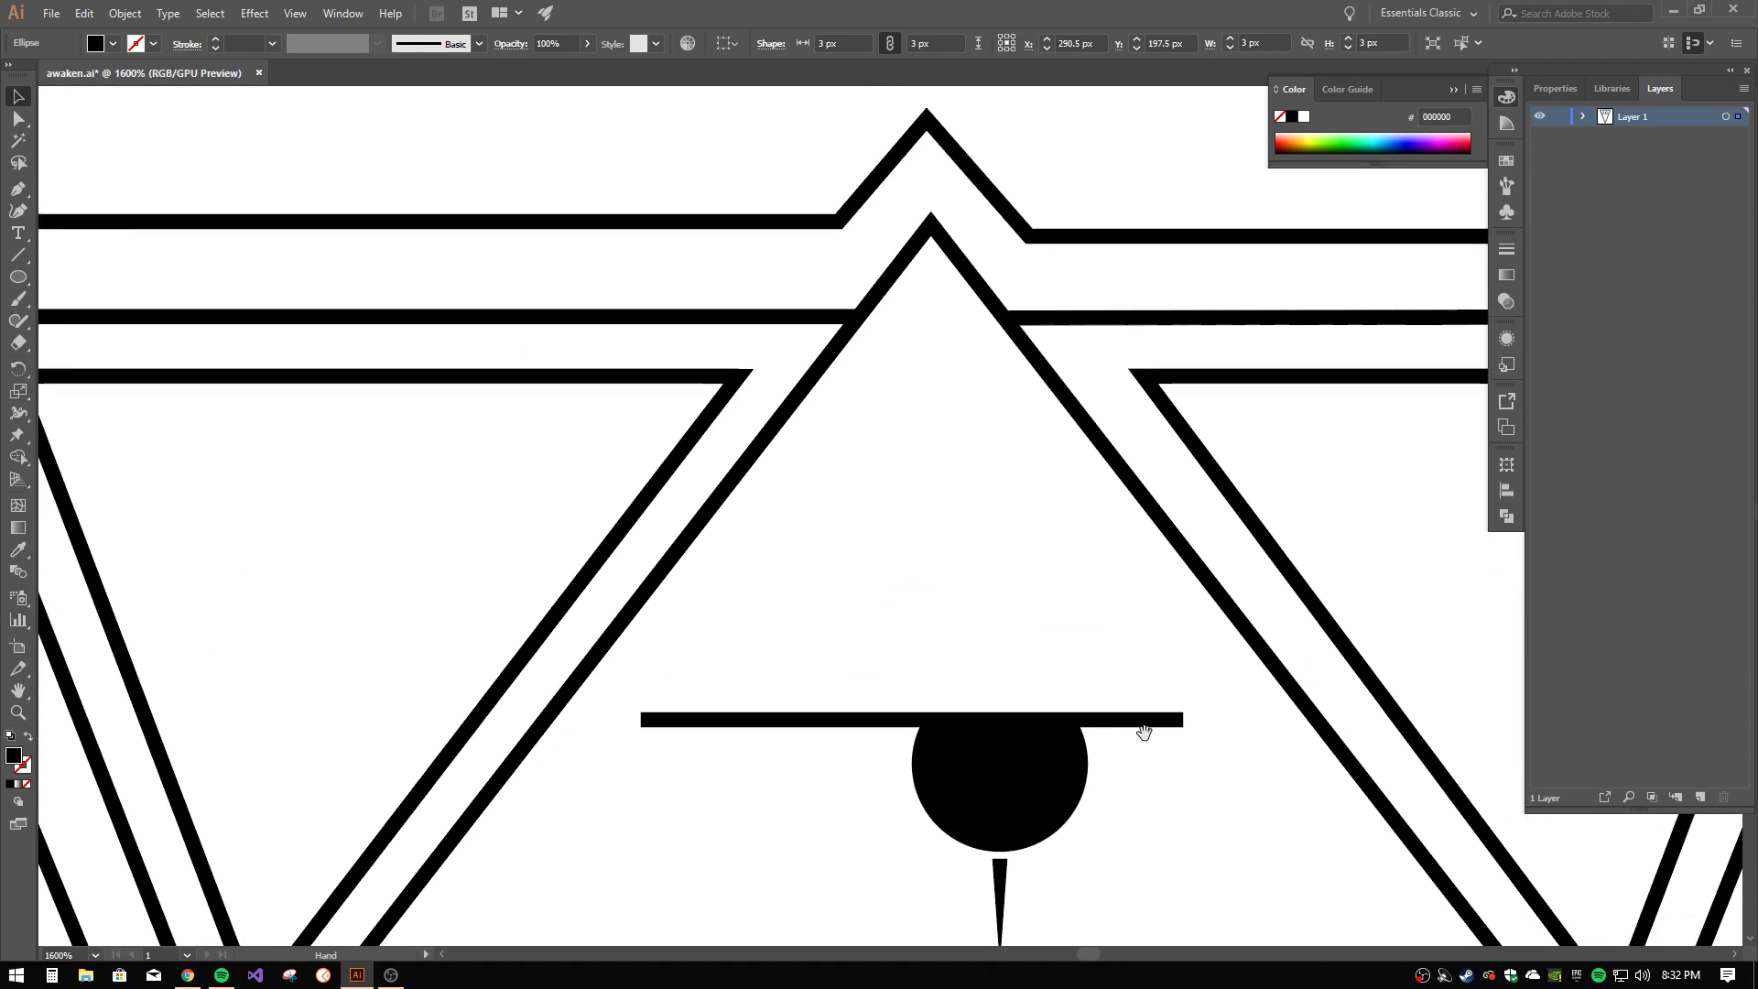
{"action": "key", "text": "ctrl+v"}
{"action": "left_click_drag", "start_coordinate": [905, 508], "coordinate": [945, 300]}
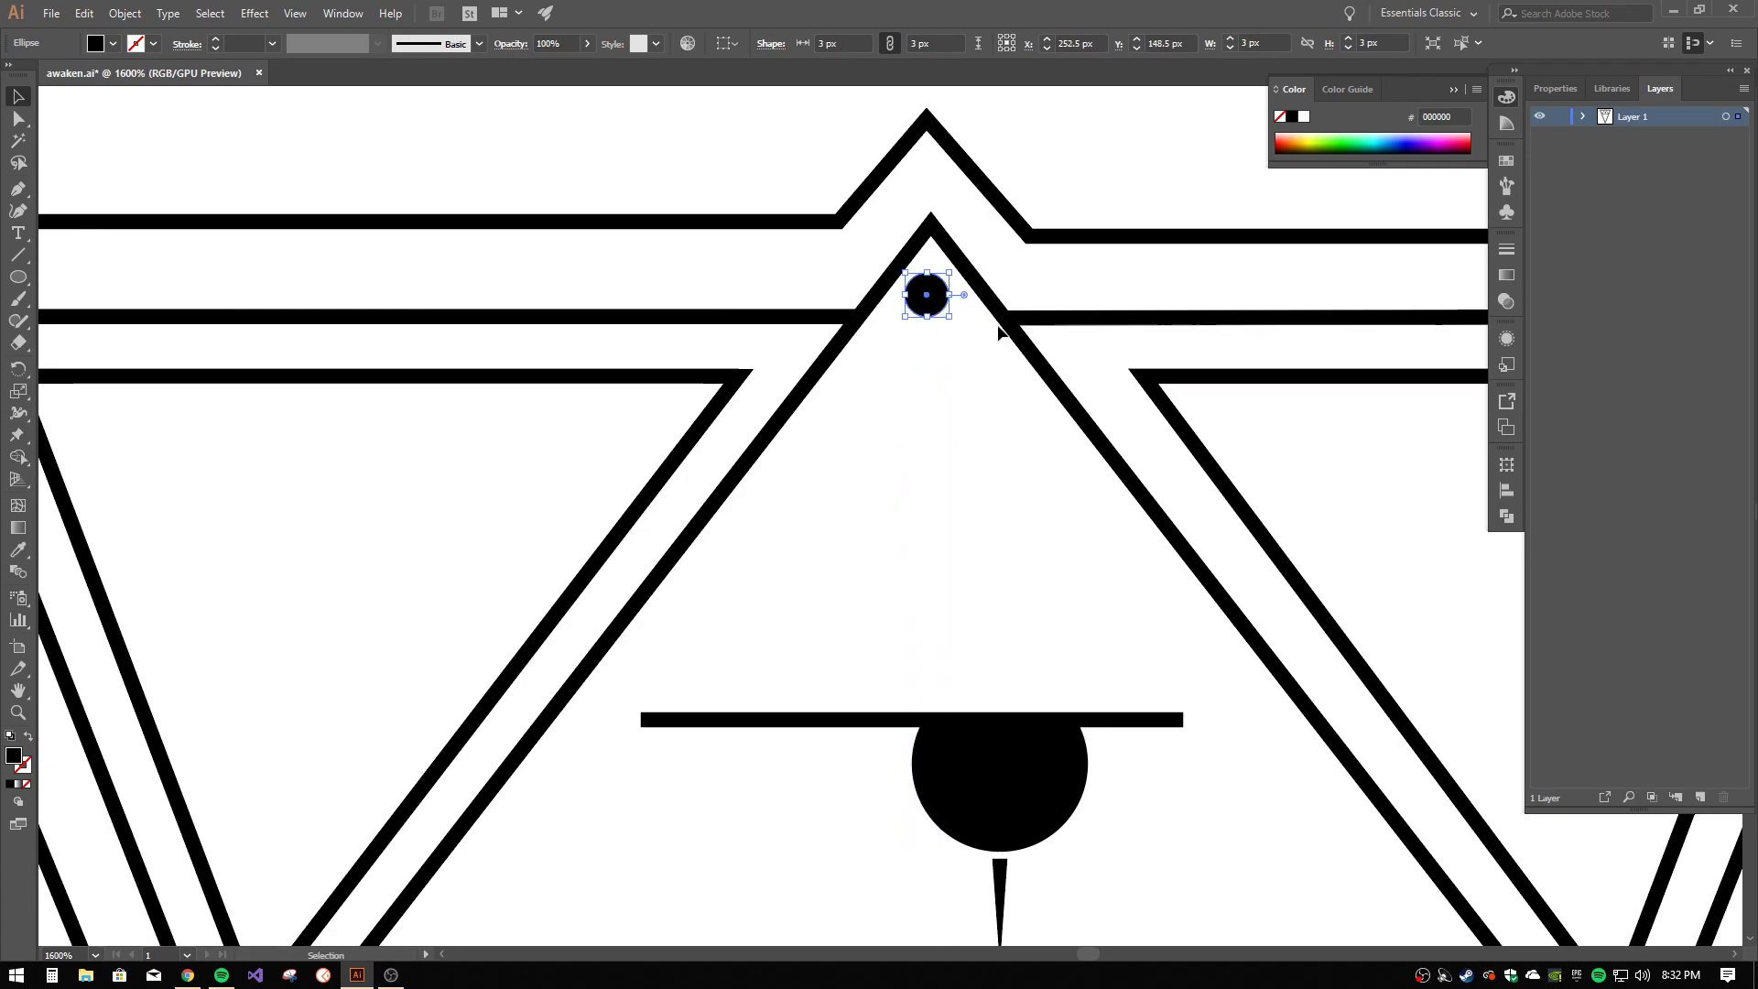
{"action": "key", "text": "ctrl+0"}
{"action": "left_click", "coordinate": [1141, 412]}
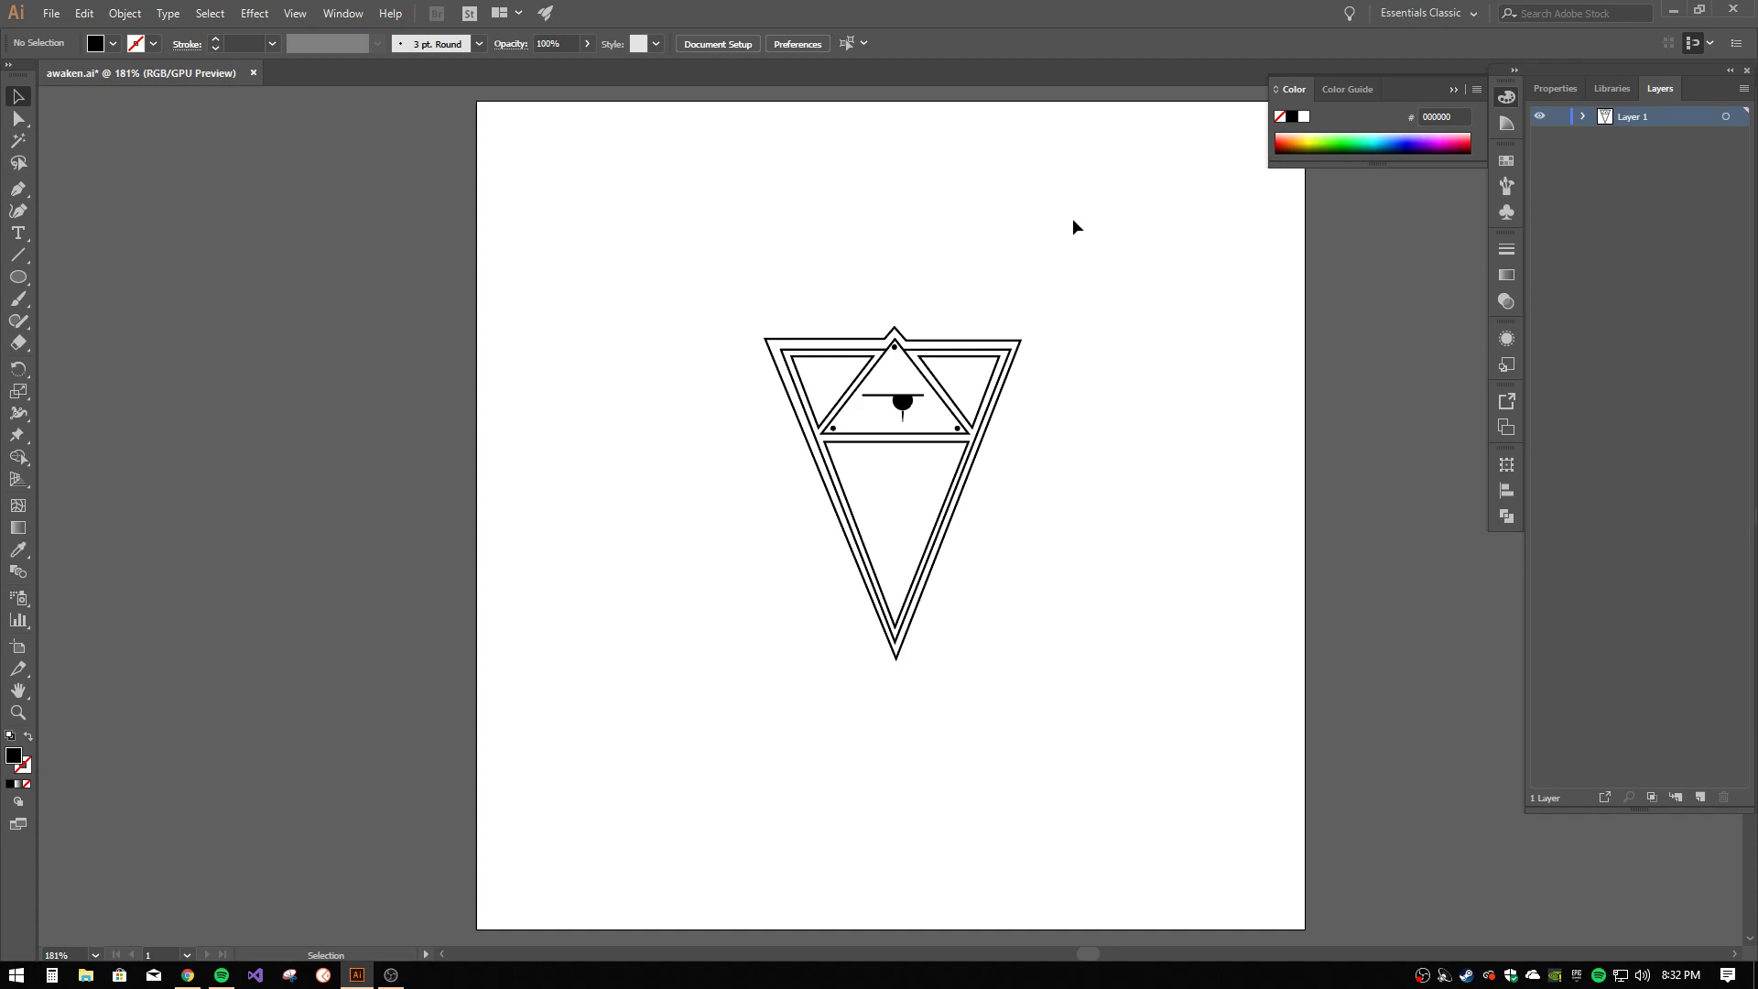
- Try different tapered width profiles on the horizontal line above the flat-topped circle
{"action": "left_click", "coordinate": [885, 395]}
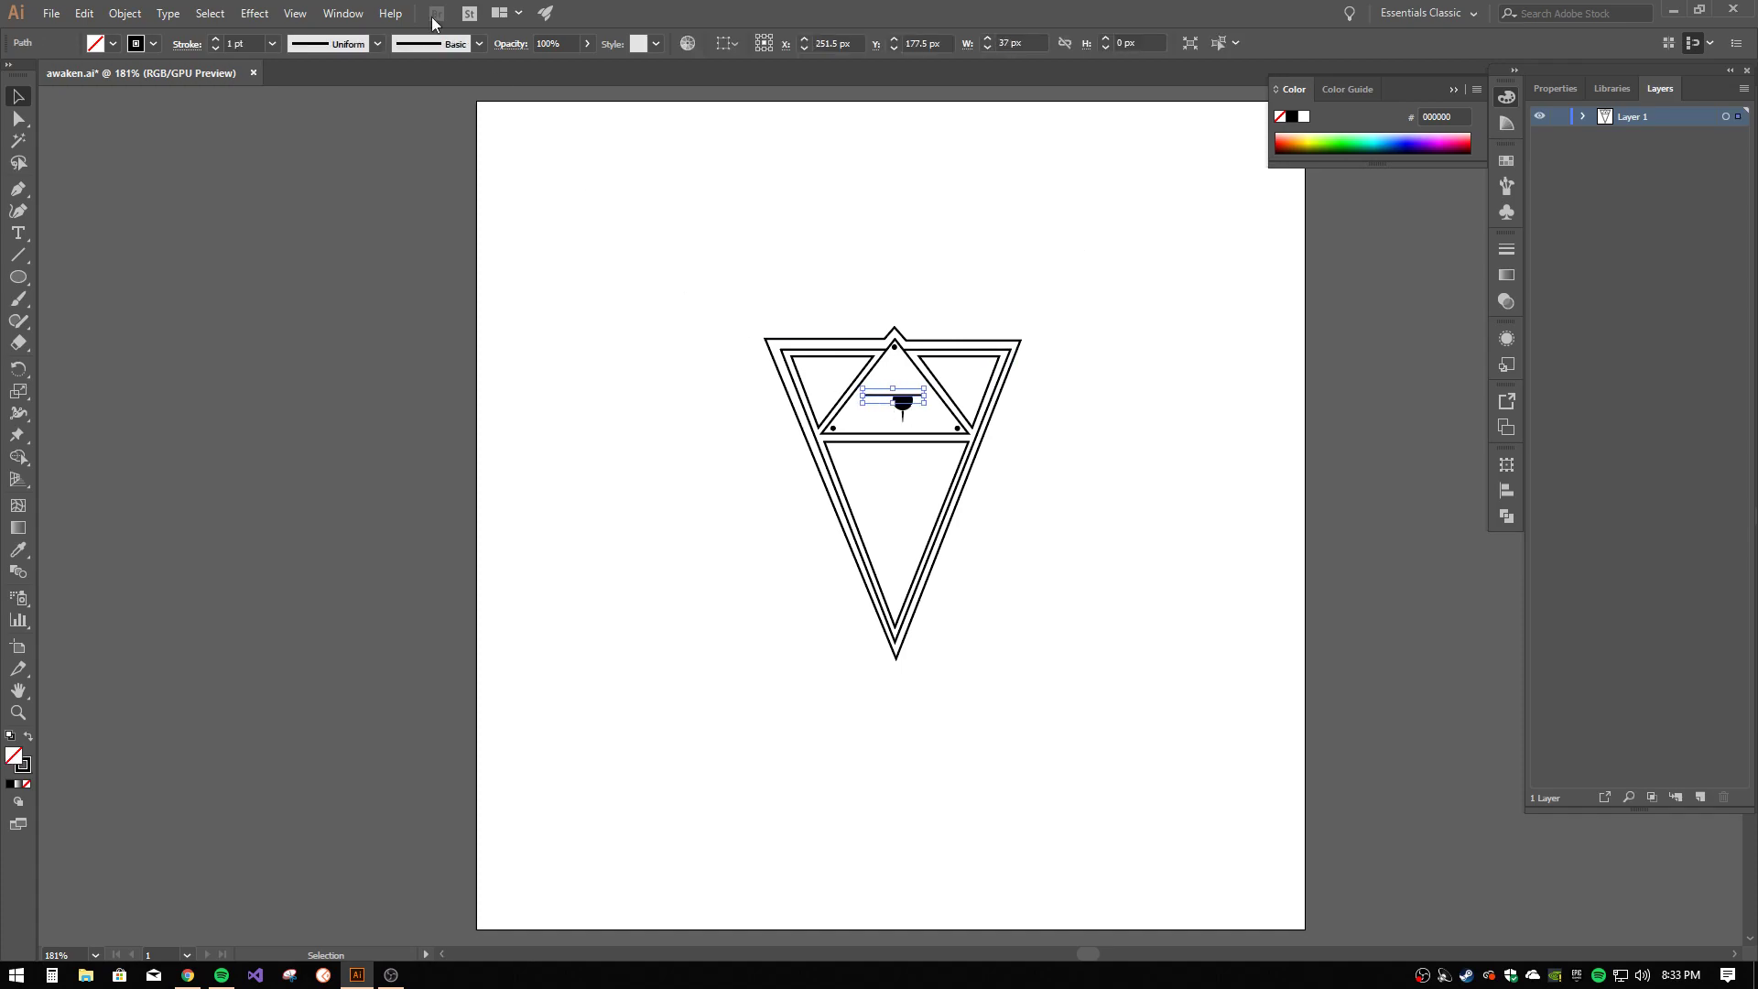
{"action": "left_click", "coordinate": [376, 44]}
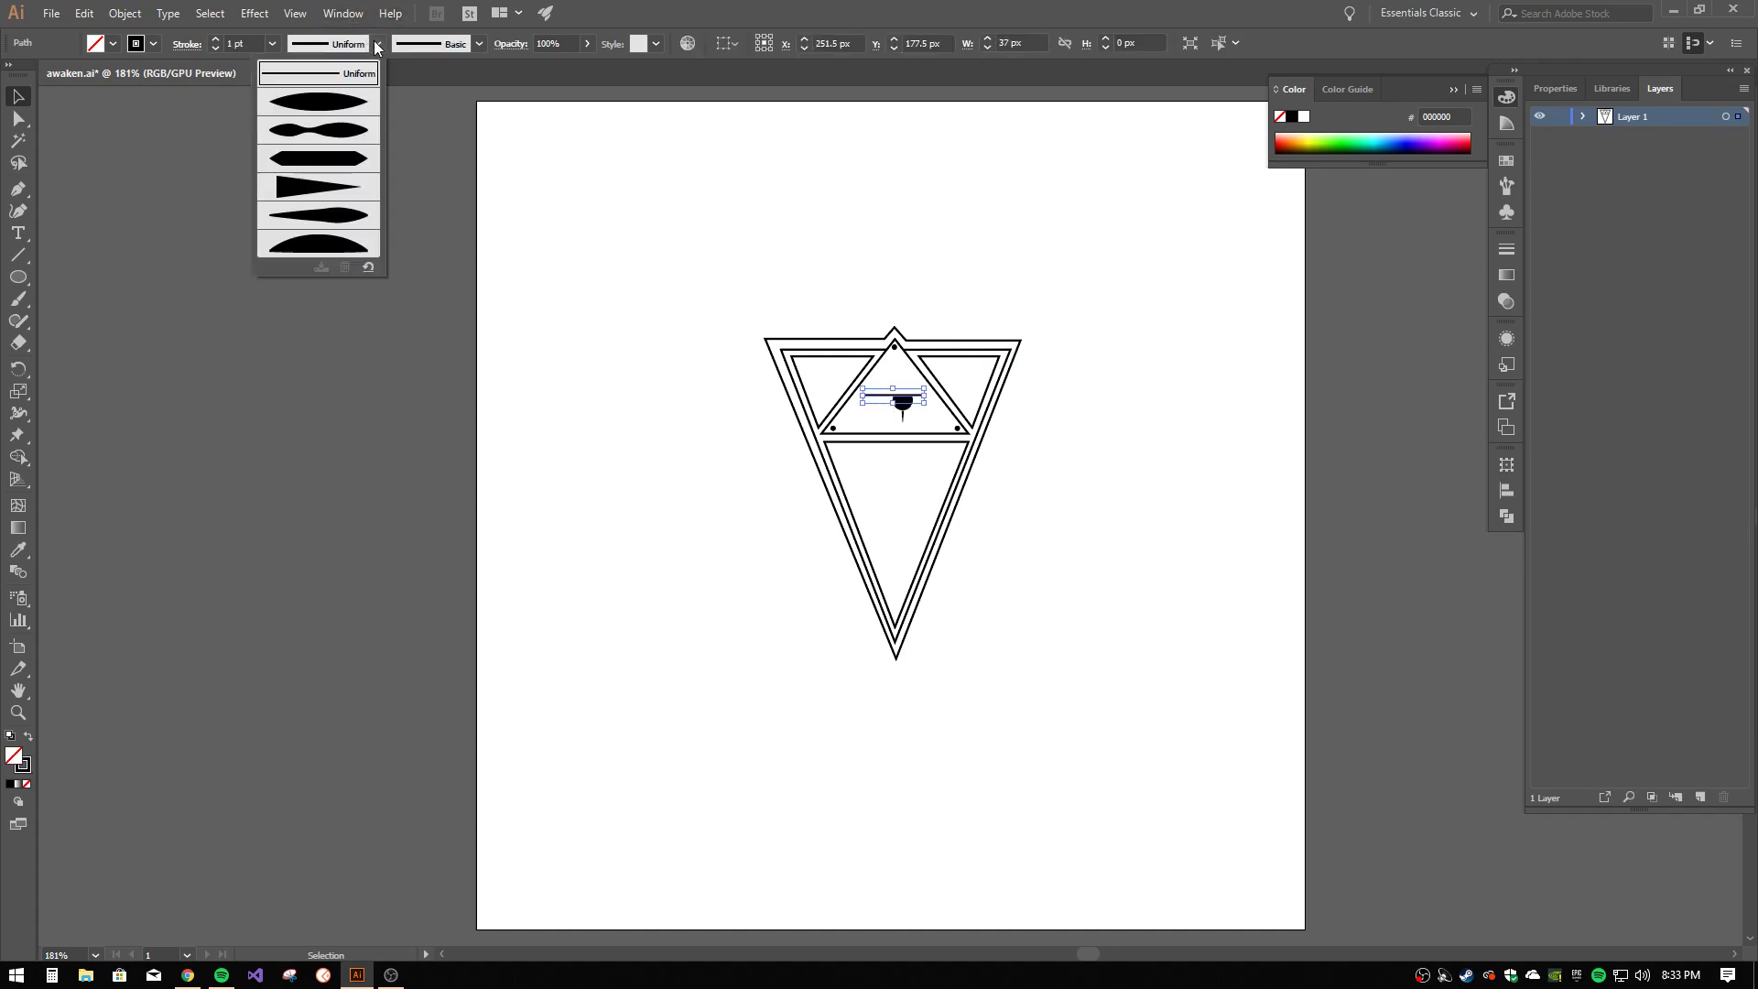
{"action": "left_click", "coordinate": [357, 211]}
{"action": "left_click", "coordinate": [1185, 359]}
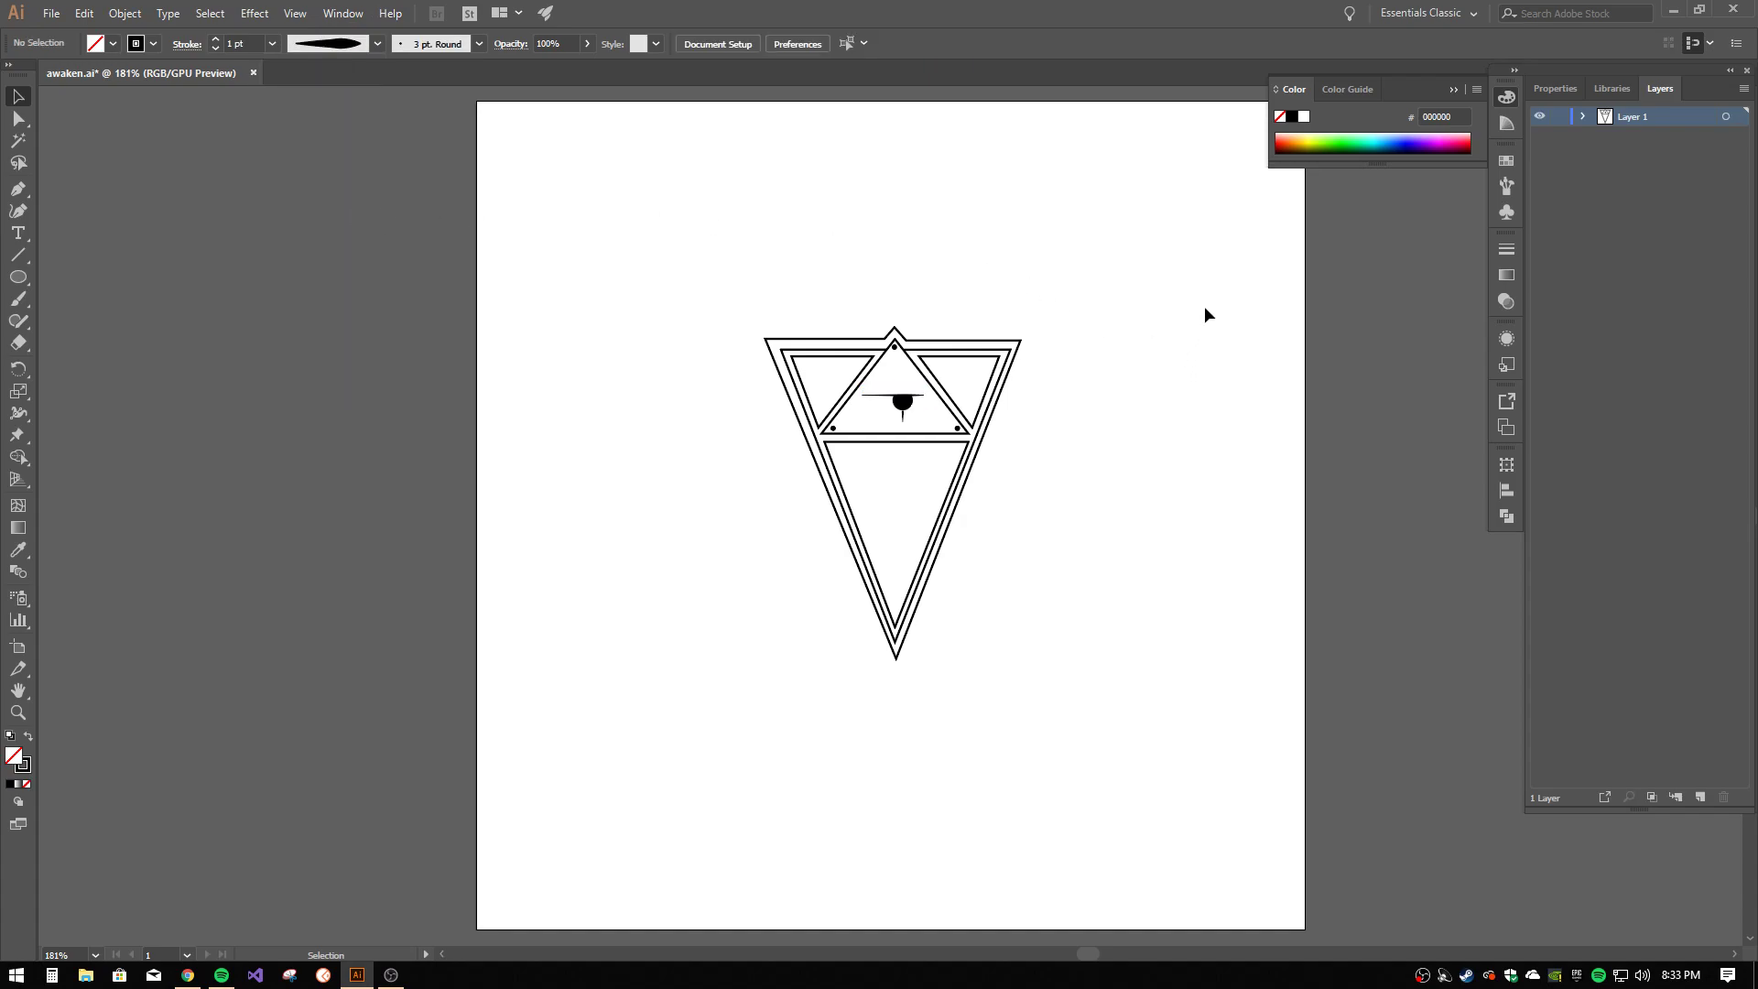
{"action": "left_click", "coordinate": [378, 43]}
{"action": "left_click", "coordinate": [865, 392]}
{"action": "left_click", "coordinate": [378, 43]}
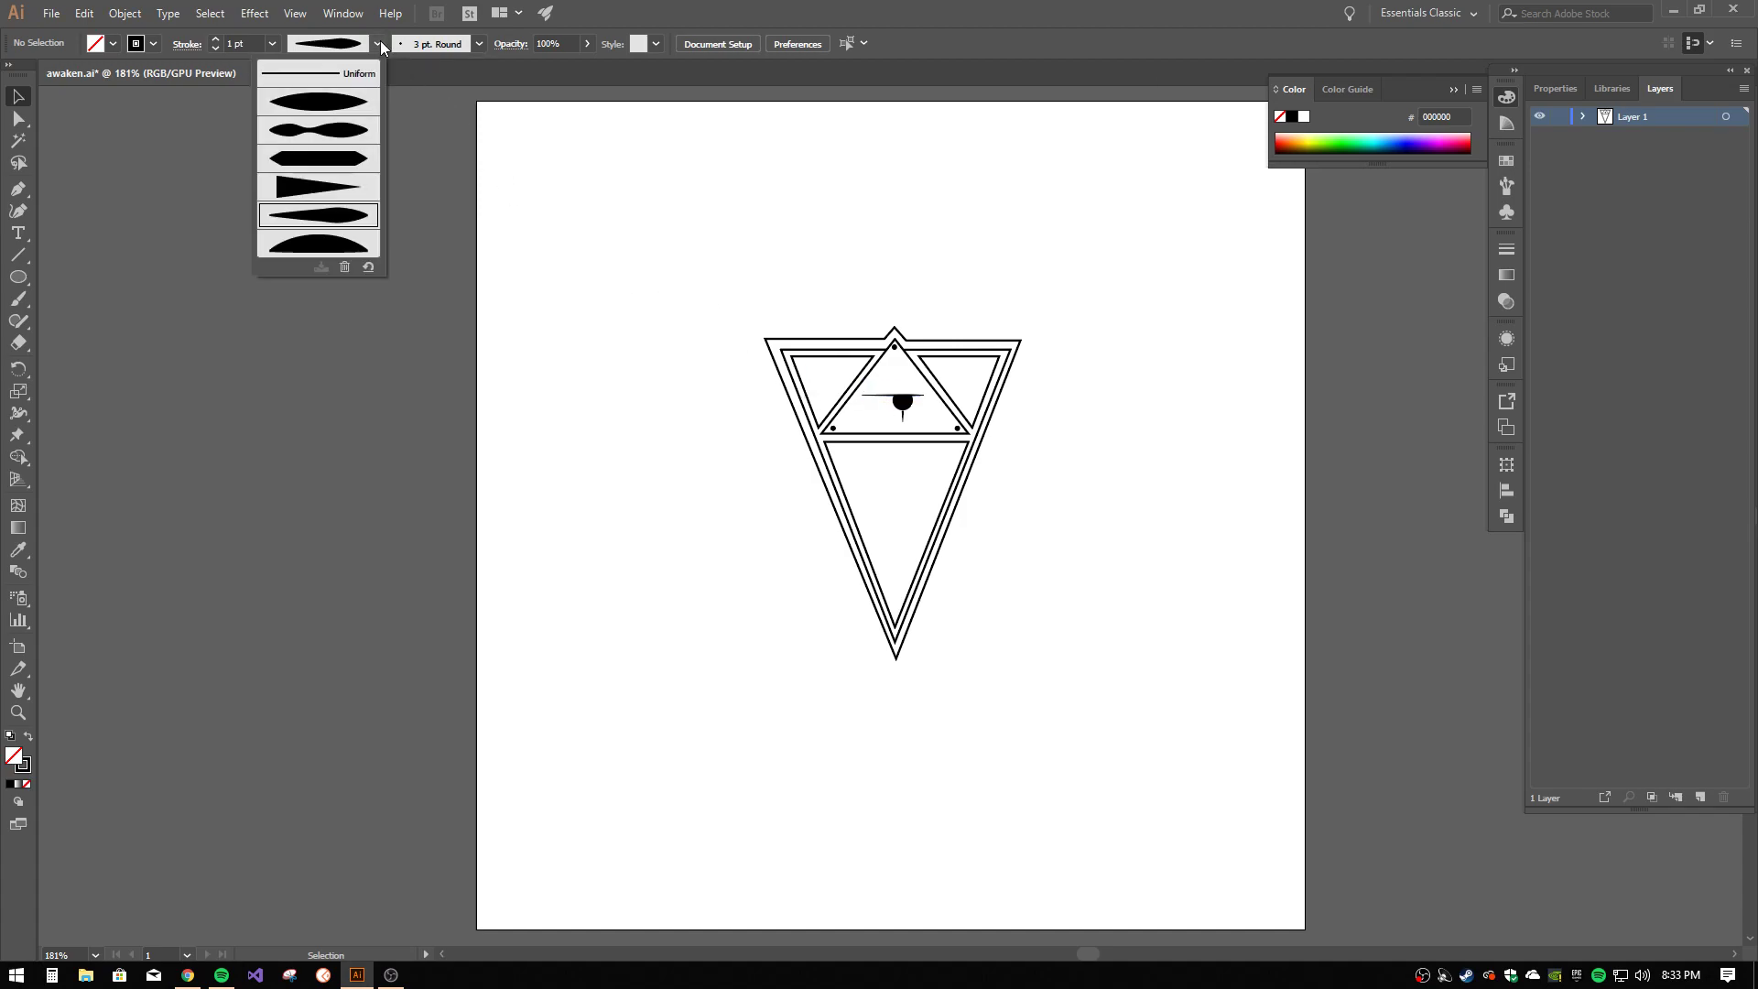
{"action": "left_click", "coordinate": [358, 162]}
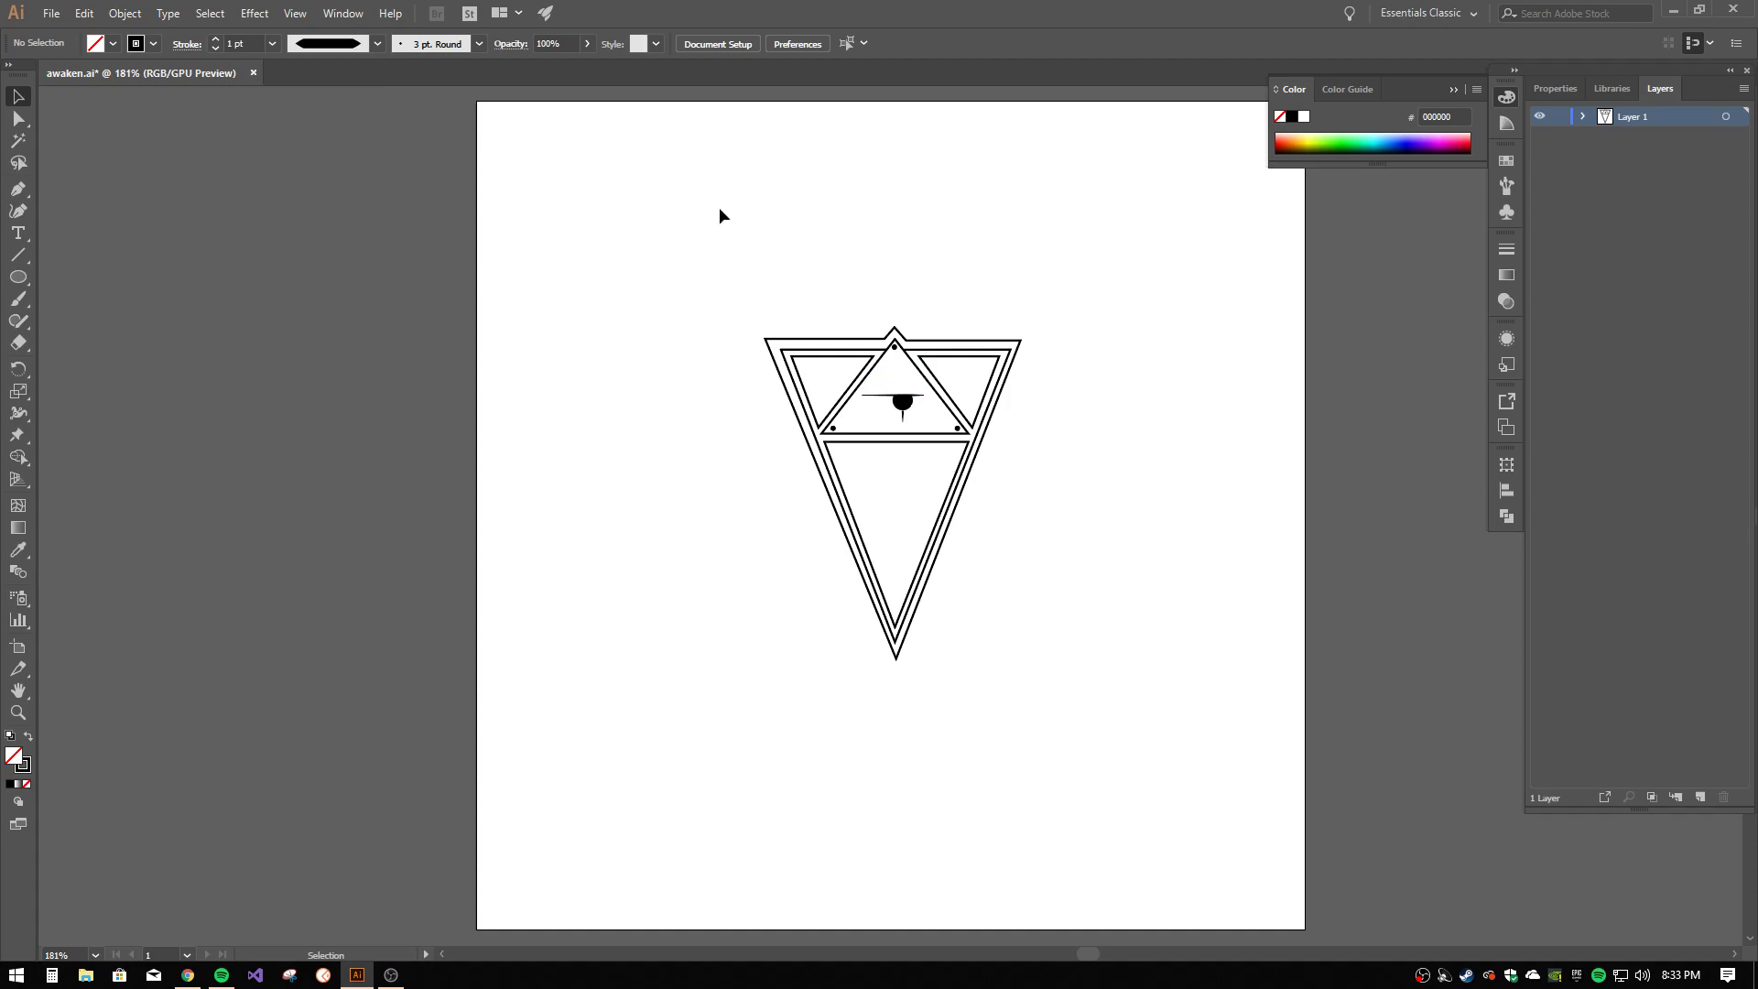
- Apply the width profile with a uniform middle and short pointed ends to the horizontal line above the flat-topped circle
{"action": "left_click", "coordinate": [904, 403]}
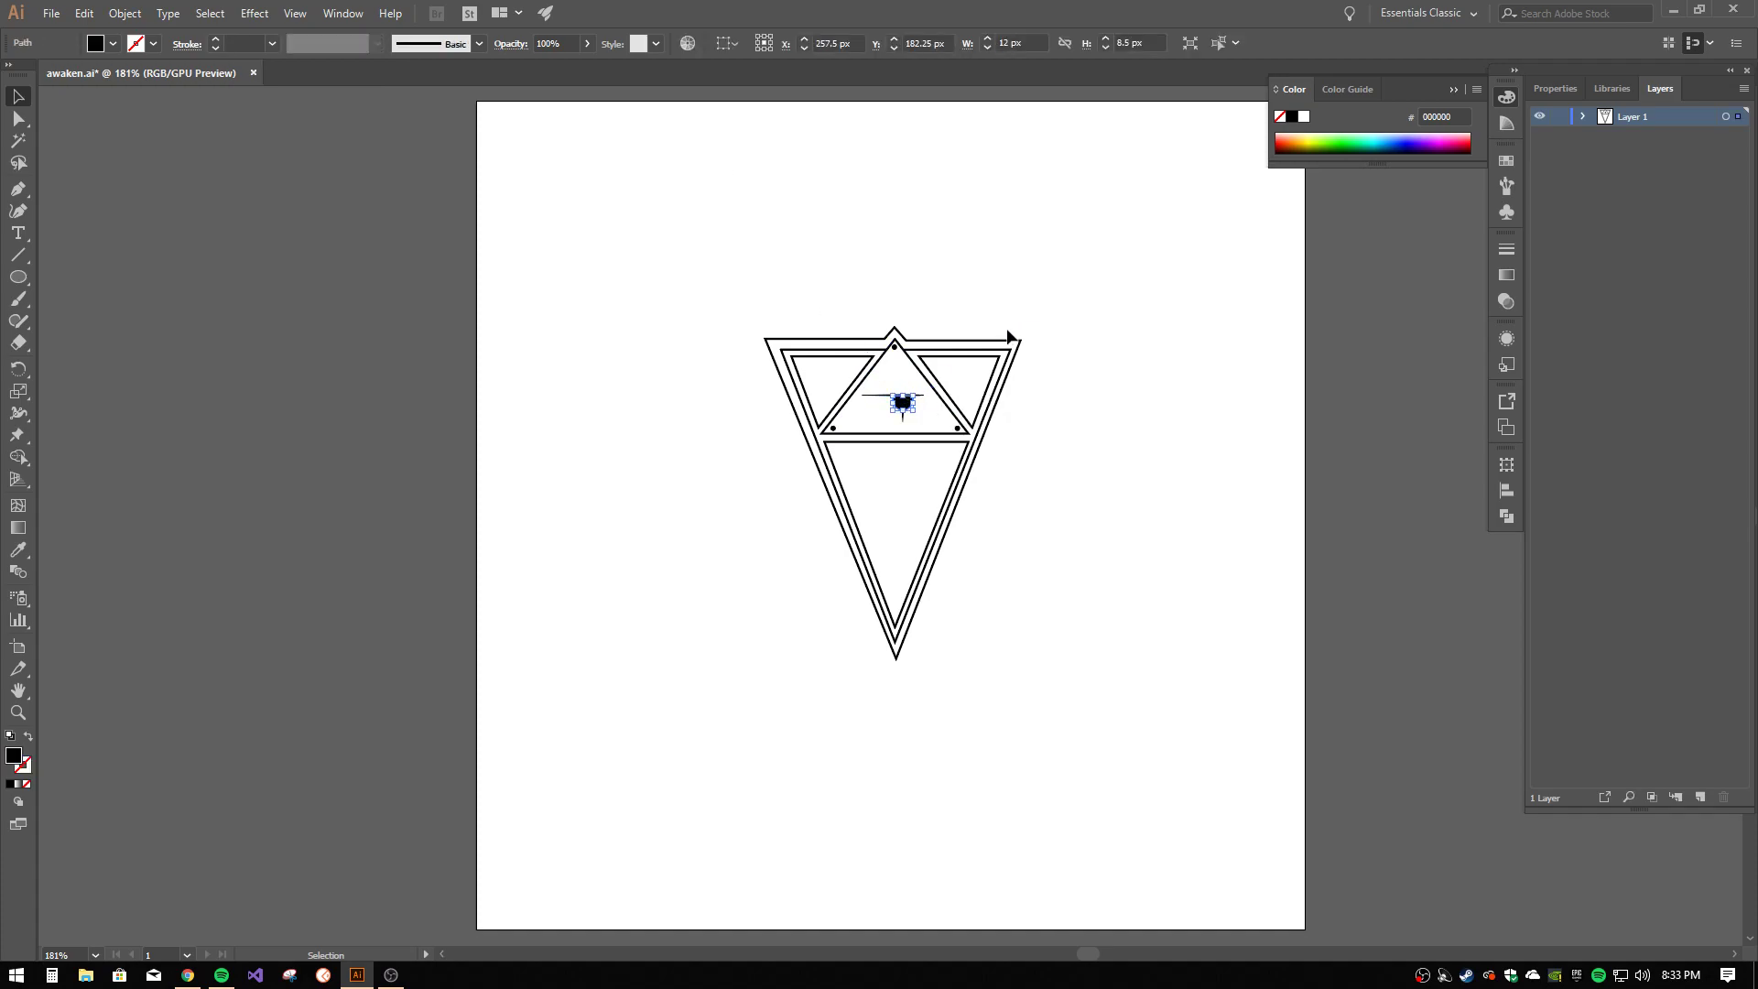
{"action": "key", "text": "ctrl+equal"}
{"action": "key", "text": "ctrl+equal"}
{"action": "key", "text": "ctrl+equal"}
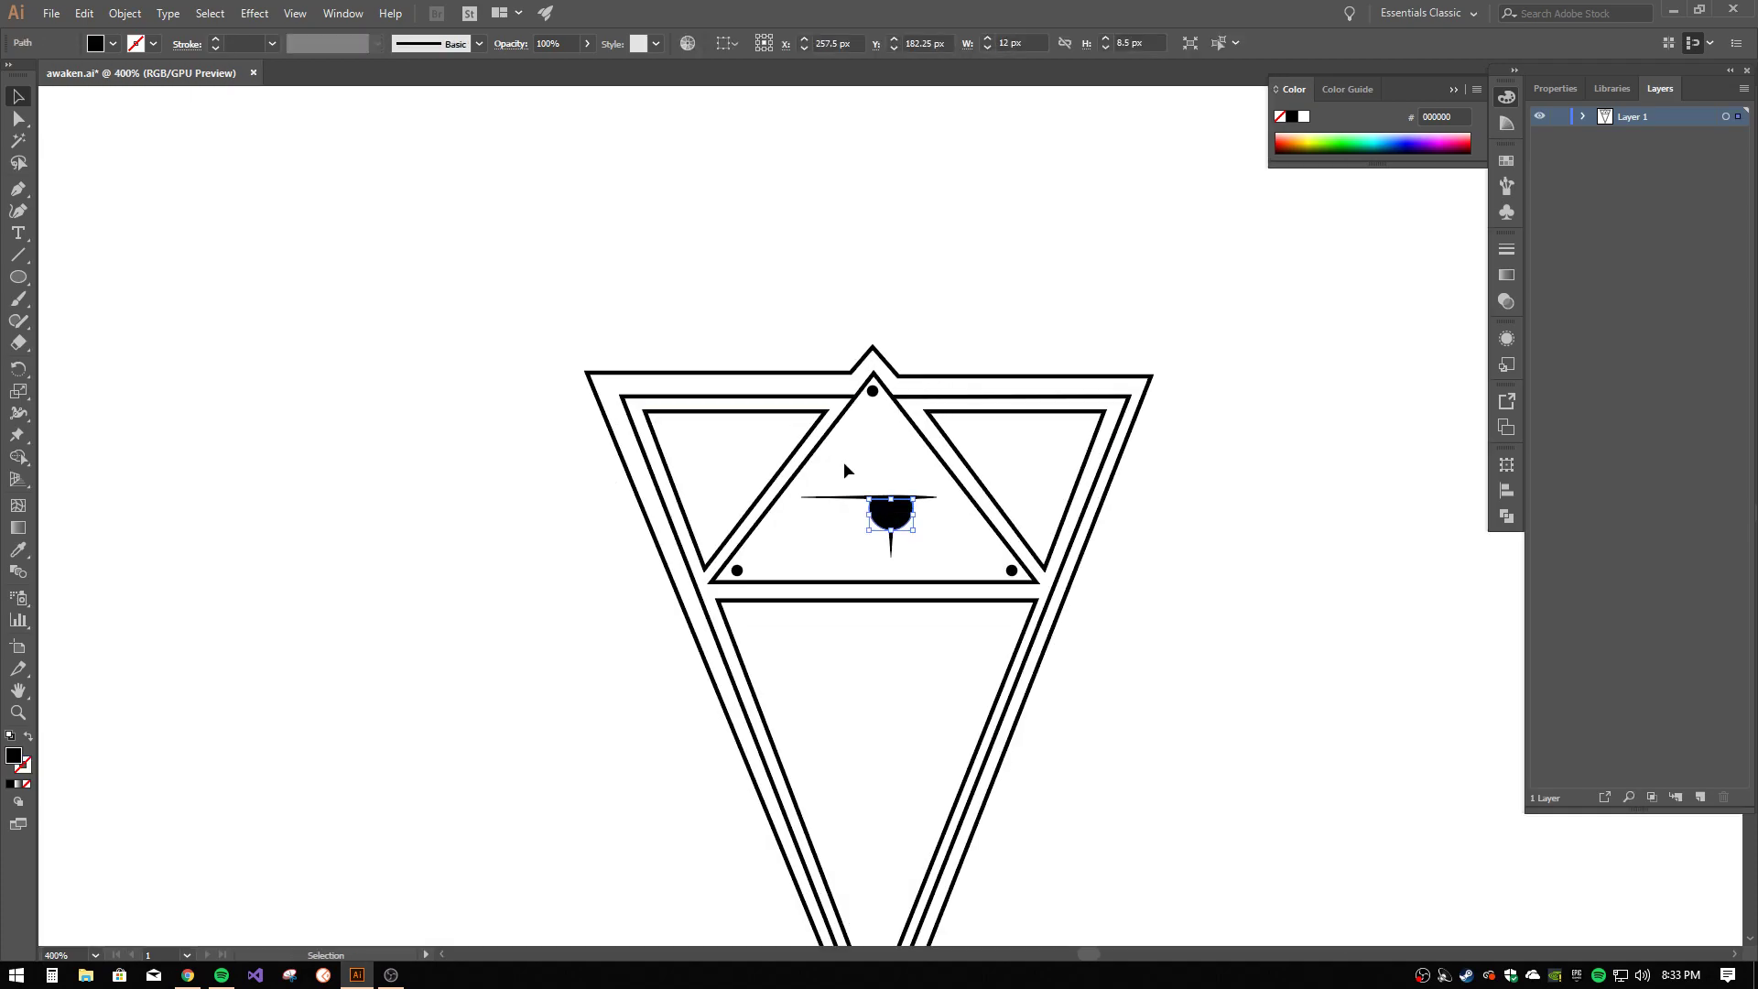
{"action": "left_click", "coordinate": [845, 500]}
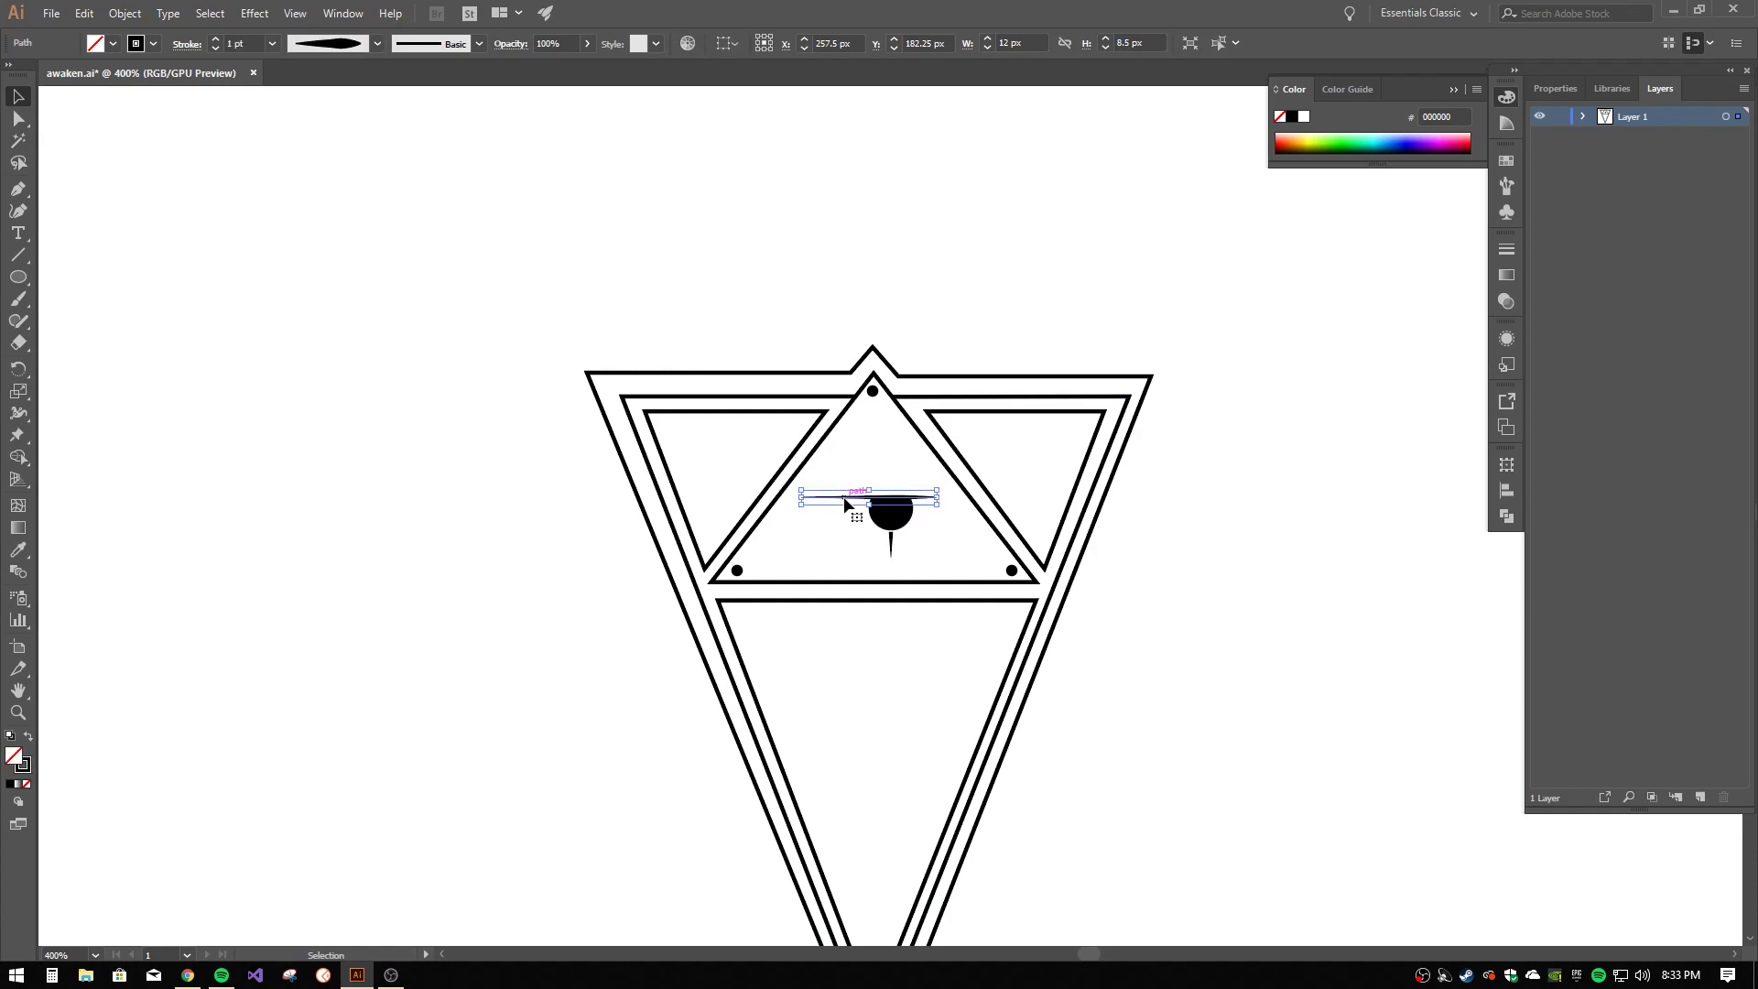
{"action": "left_click", "coordinate": [377, 43]}
{"action": "left_click", "coordinate": [346, 158]}
{"action": "left_click", "coordinate": [589, 97]}
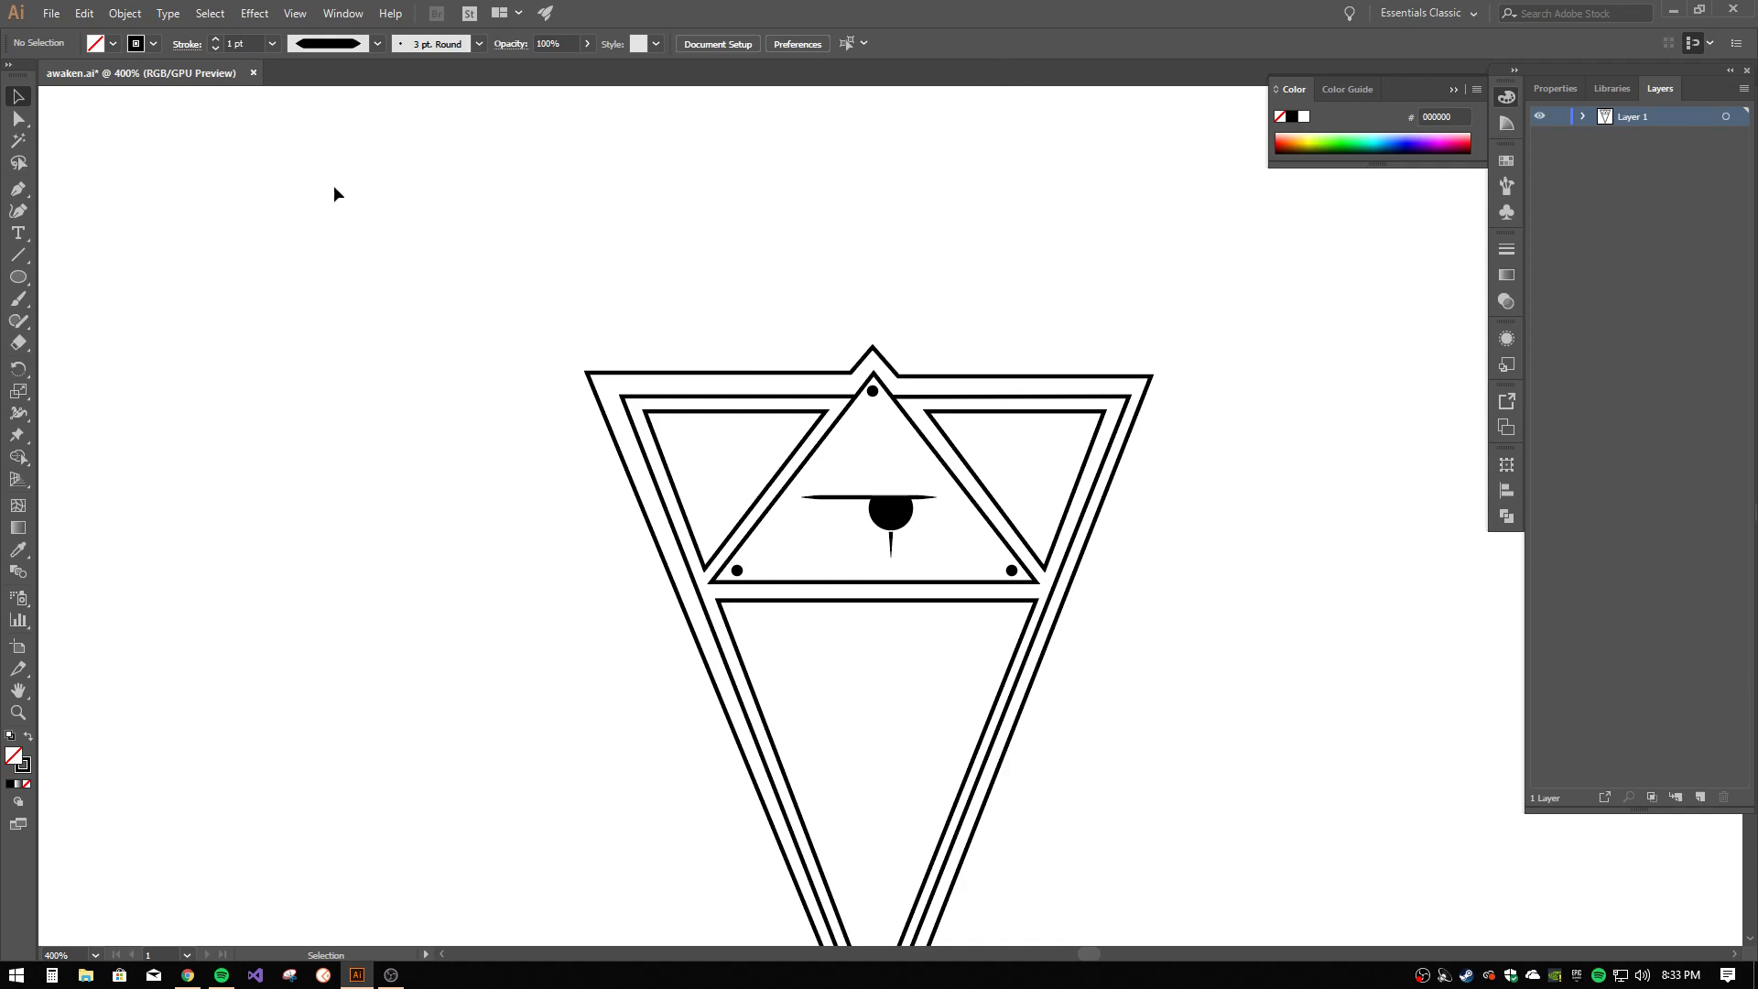
- Draw an open zigzag path about 64 px wide and 10 px high near the lower triangle's top edge, ending in a short vertical segment under the lash
{"action": "left_click_drag", "start_coordinate": [1216, 683], "coordinate": [1179, 445]}
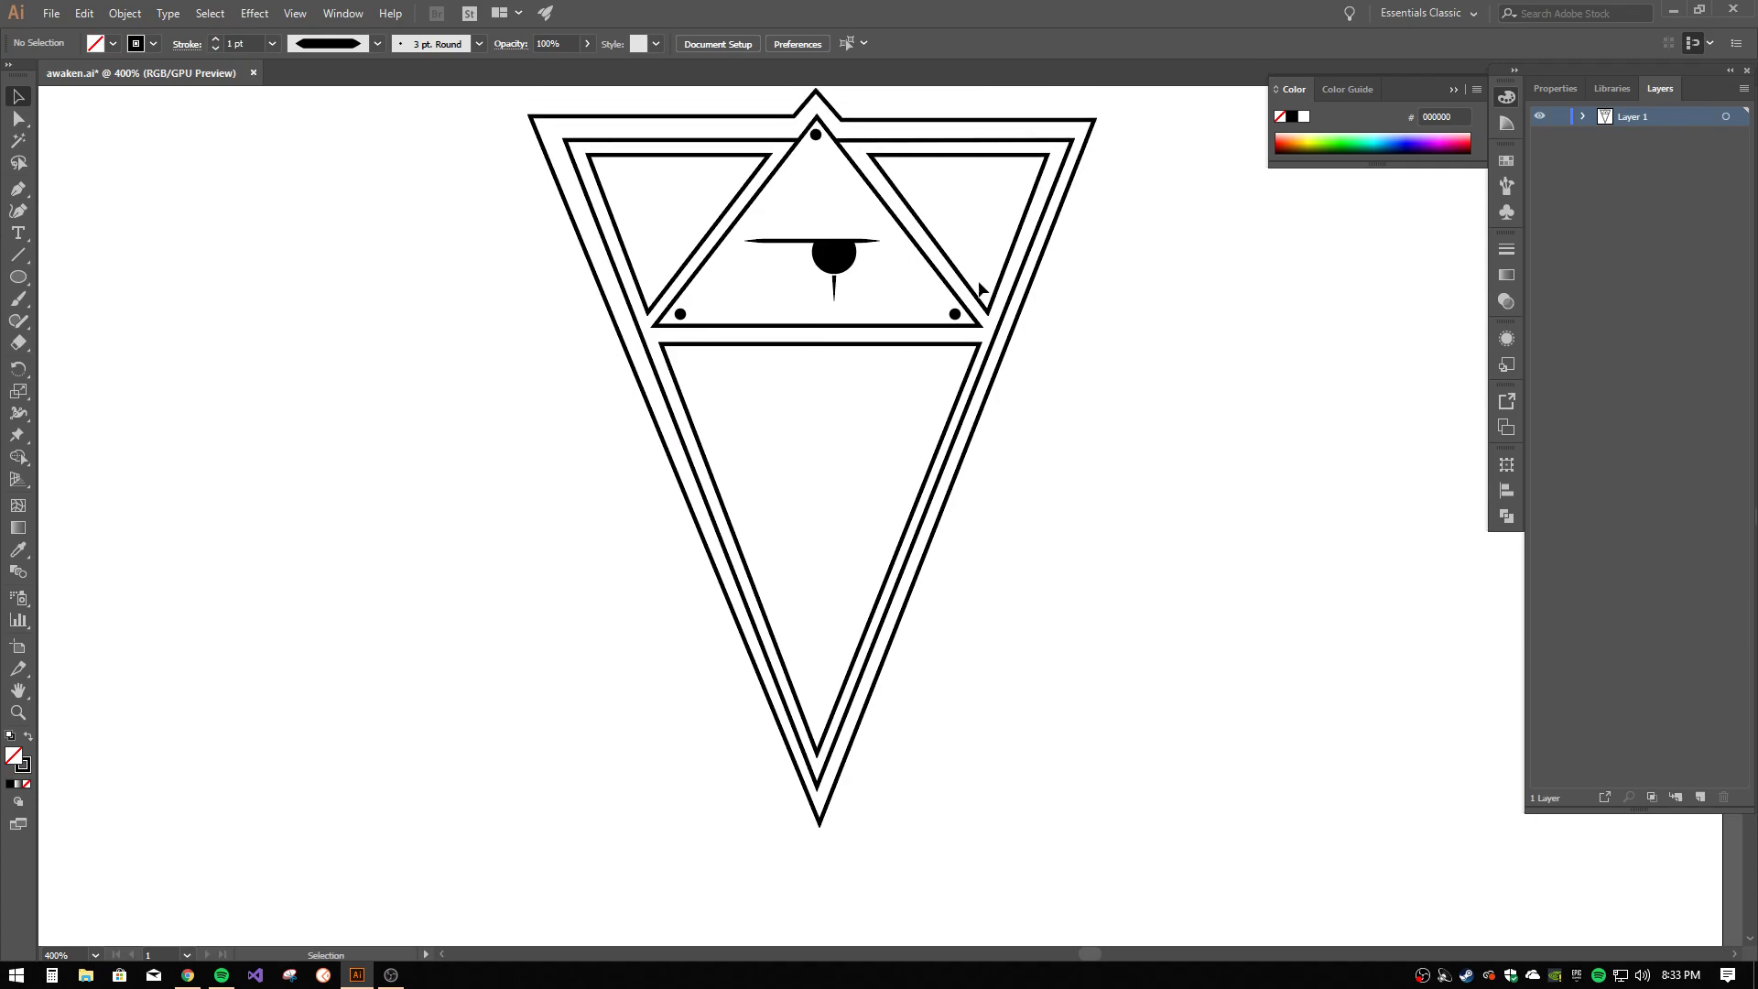
{"action": "left_click", "coordinate": [22, 189]}
{"action": "left_click", "coordinate": [709, 392]}
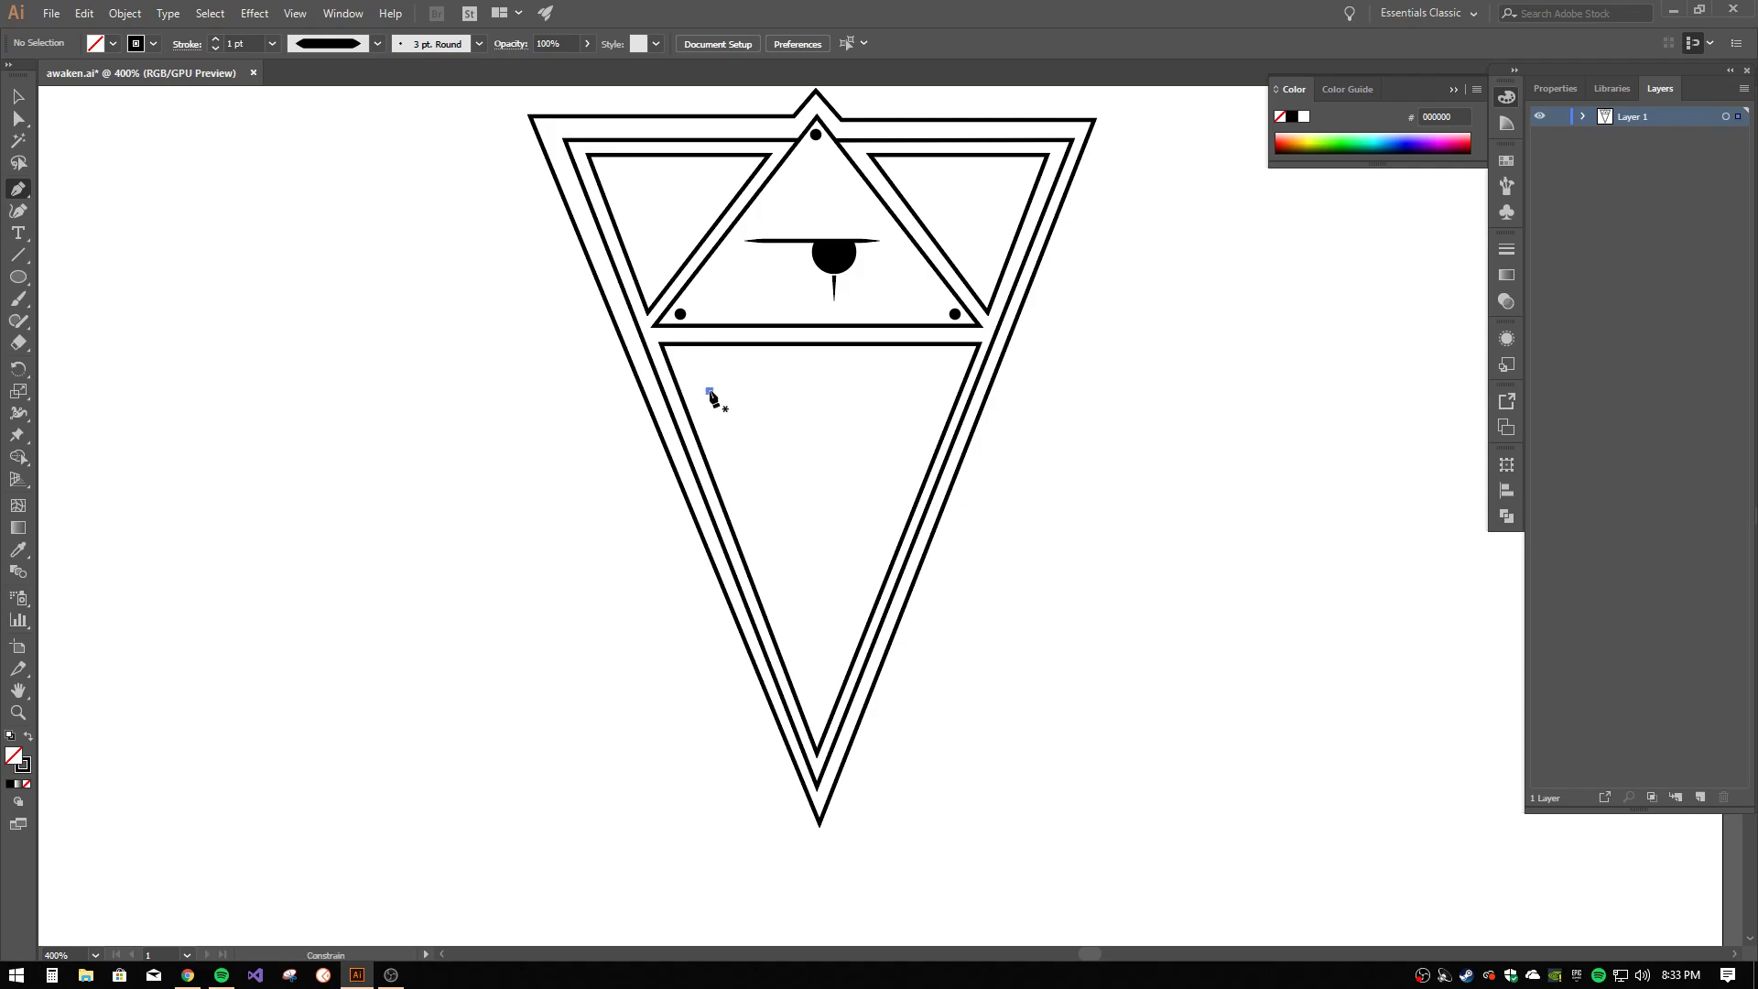
{"action": "left_click", "coordinate": [945, 391]}
{"action": "left_click", "coordinate": [738, 372]}
{"action": "left_click", "coordinate": [834, 372]}
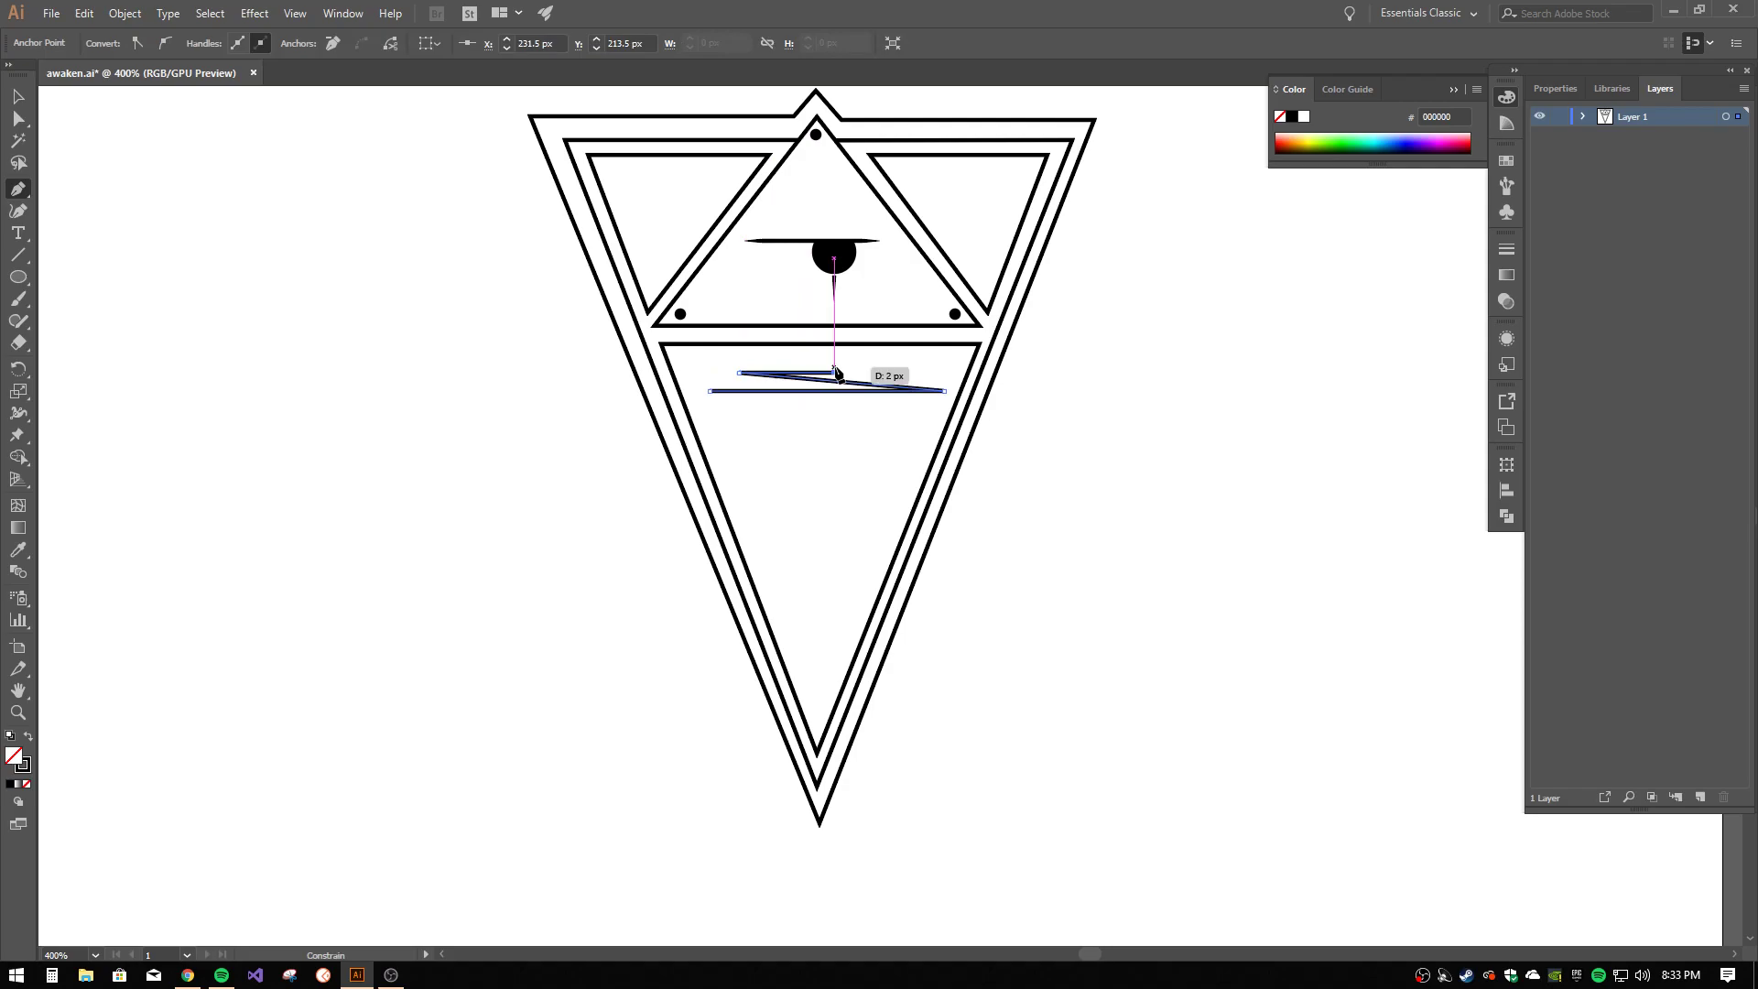
{"action": "left_click", "coordinate": [834, 354], "text": "shift"}
{"action": "key", "text": "Escape"}
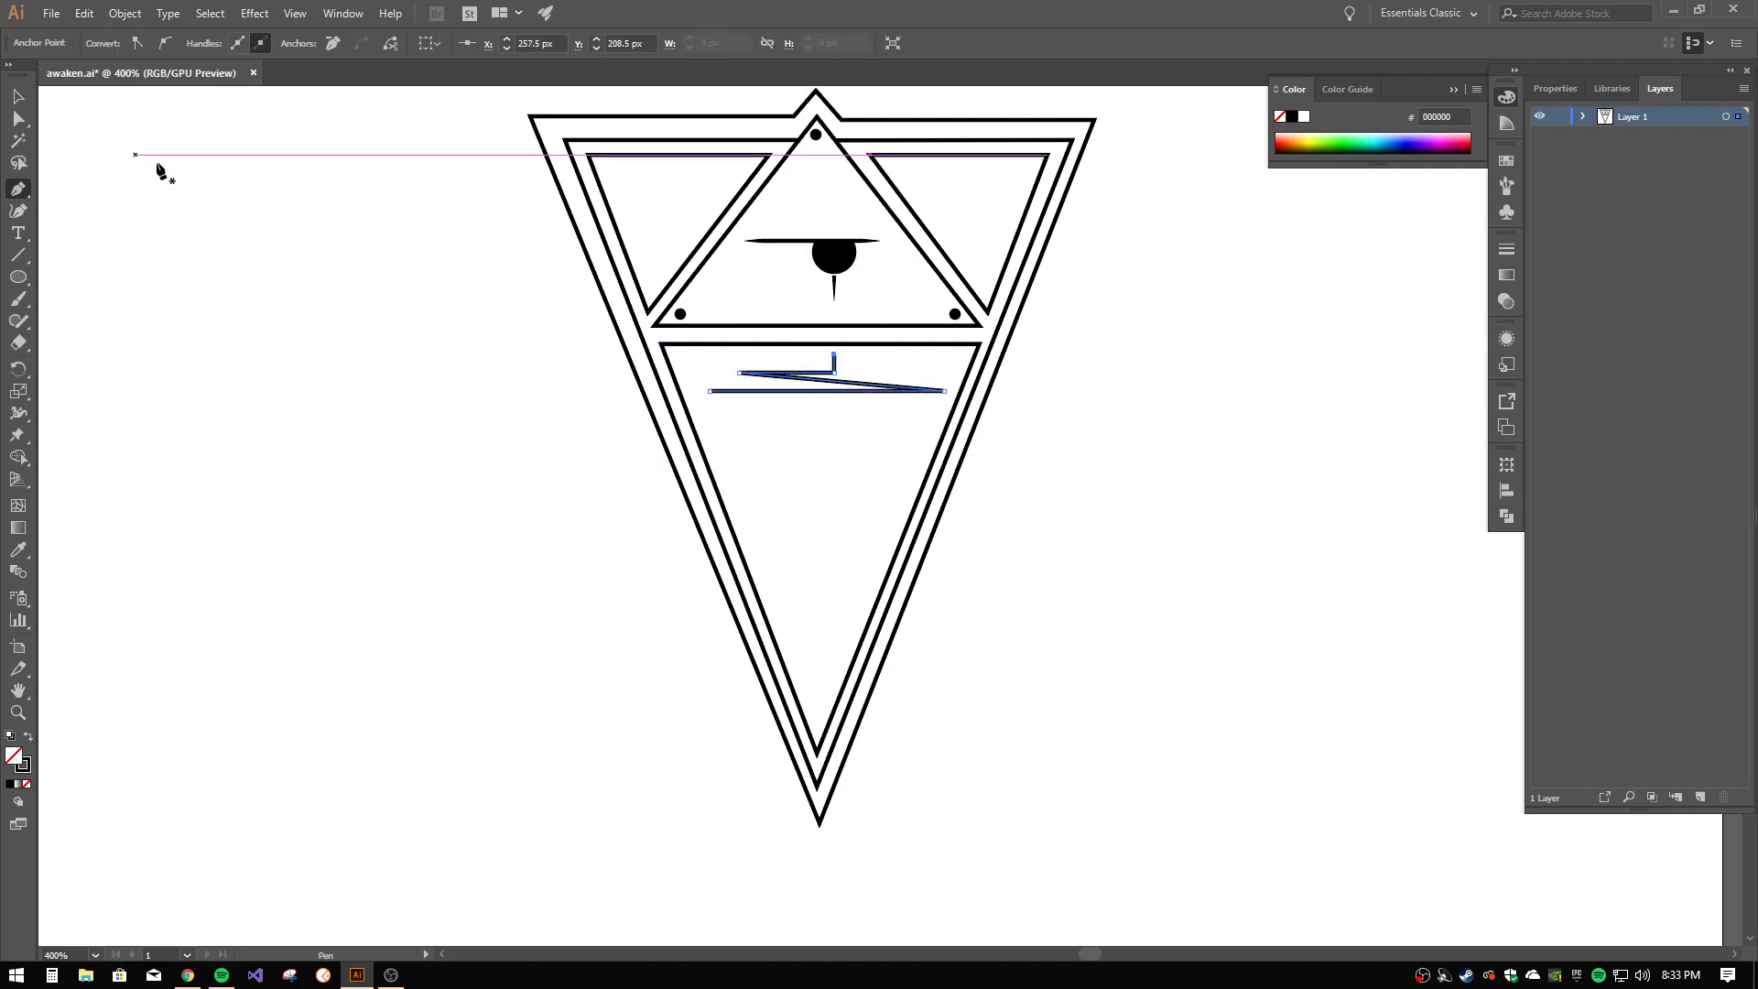
- Apply the width profile with a uniform middle and short pointed ends to the zigzag path
{"action": "left_click", "coordinate": [16, 97]}
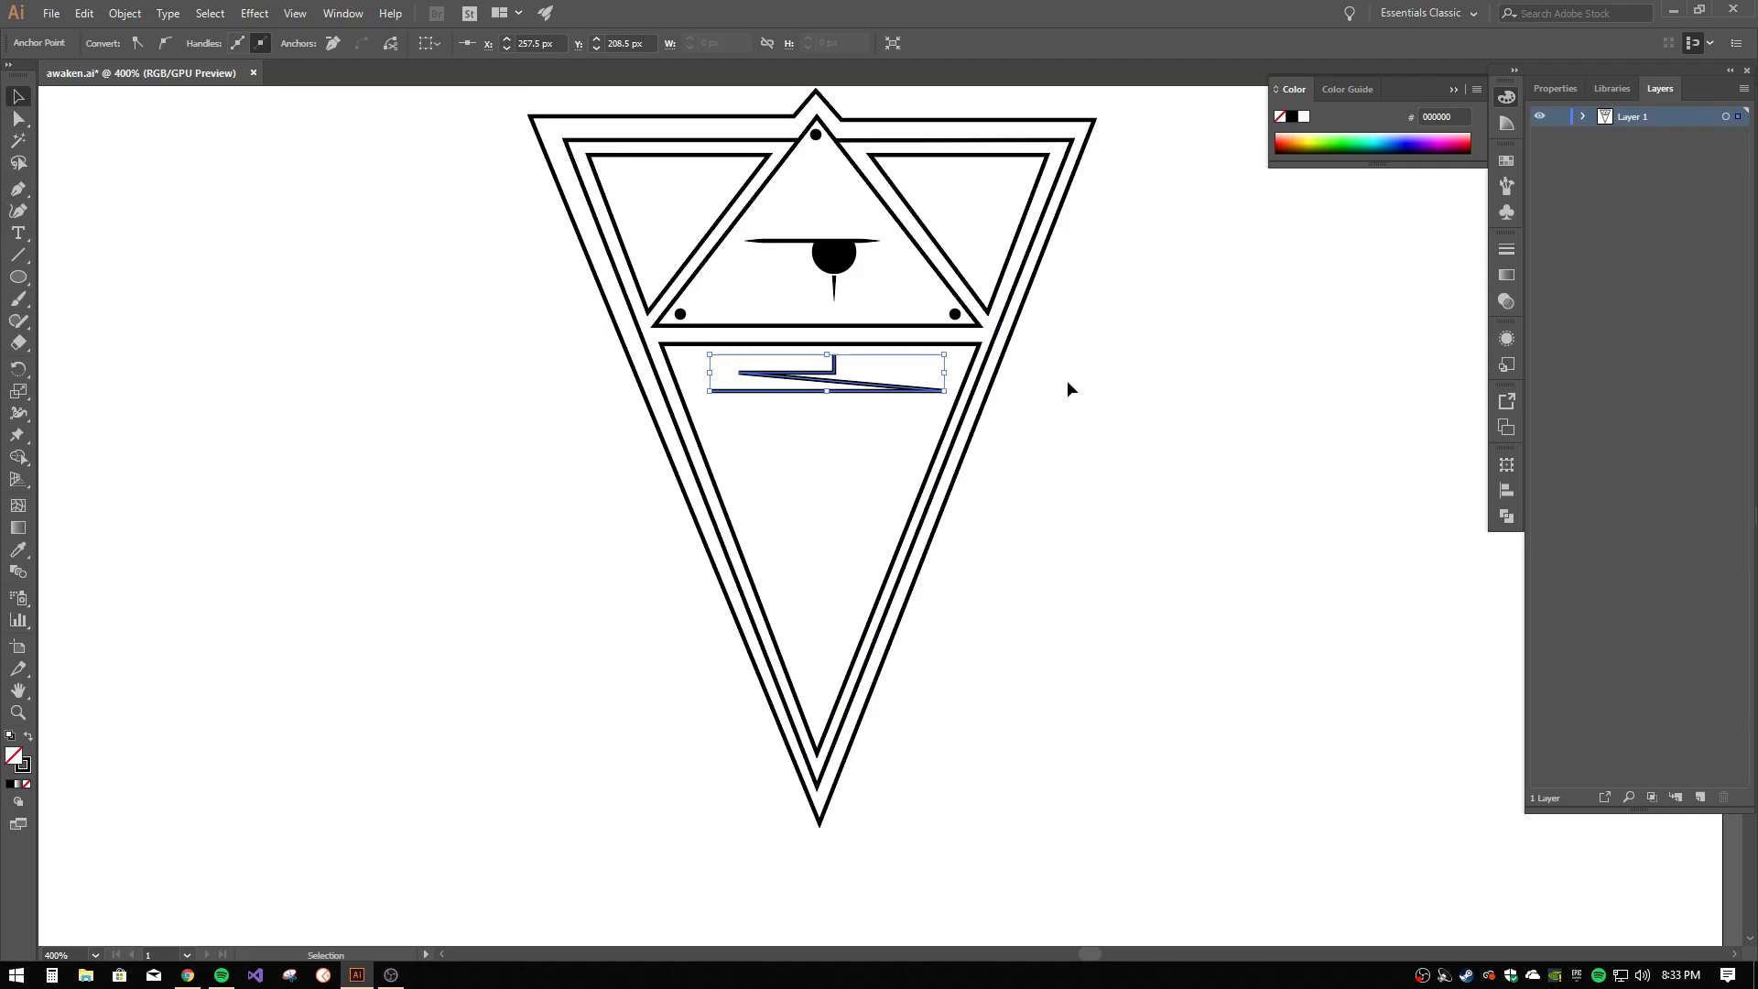
{"action": "left_click", "coordinate": [856, 389]}
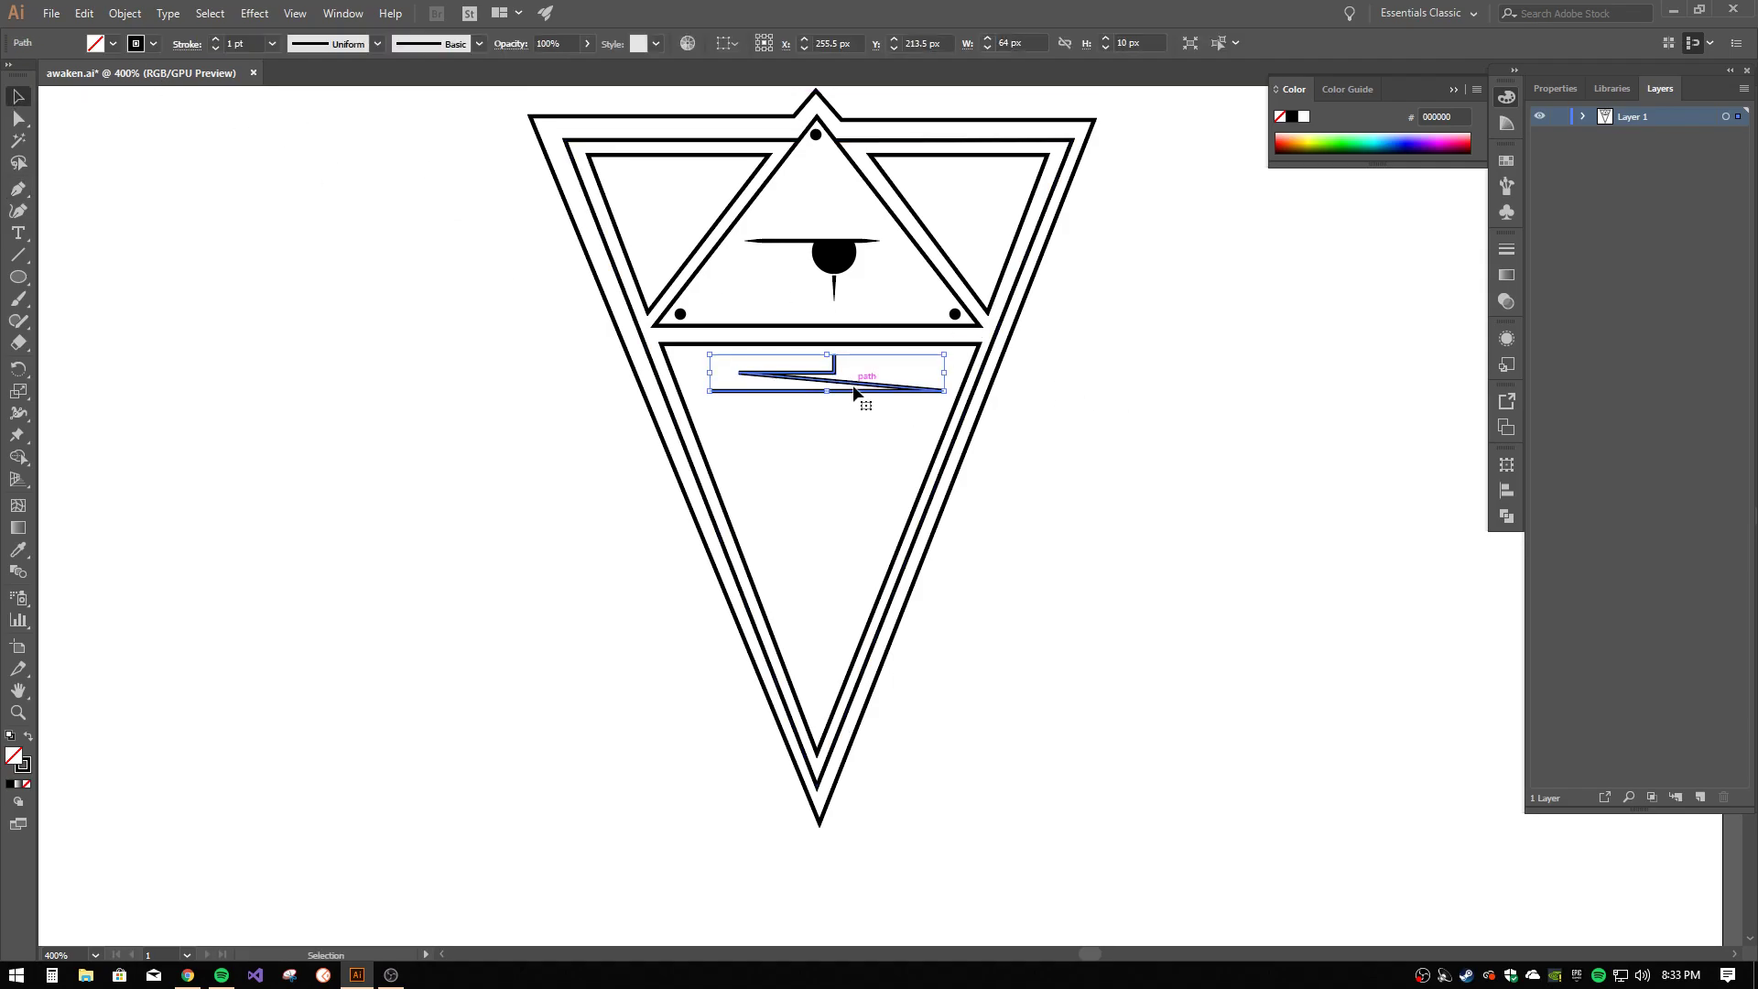
{"action": "left_click", "coordinate": [377, 44]}
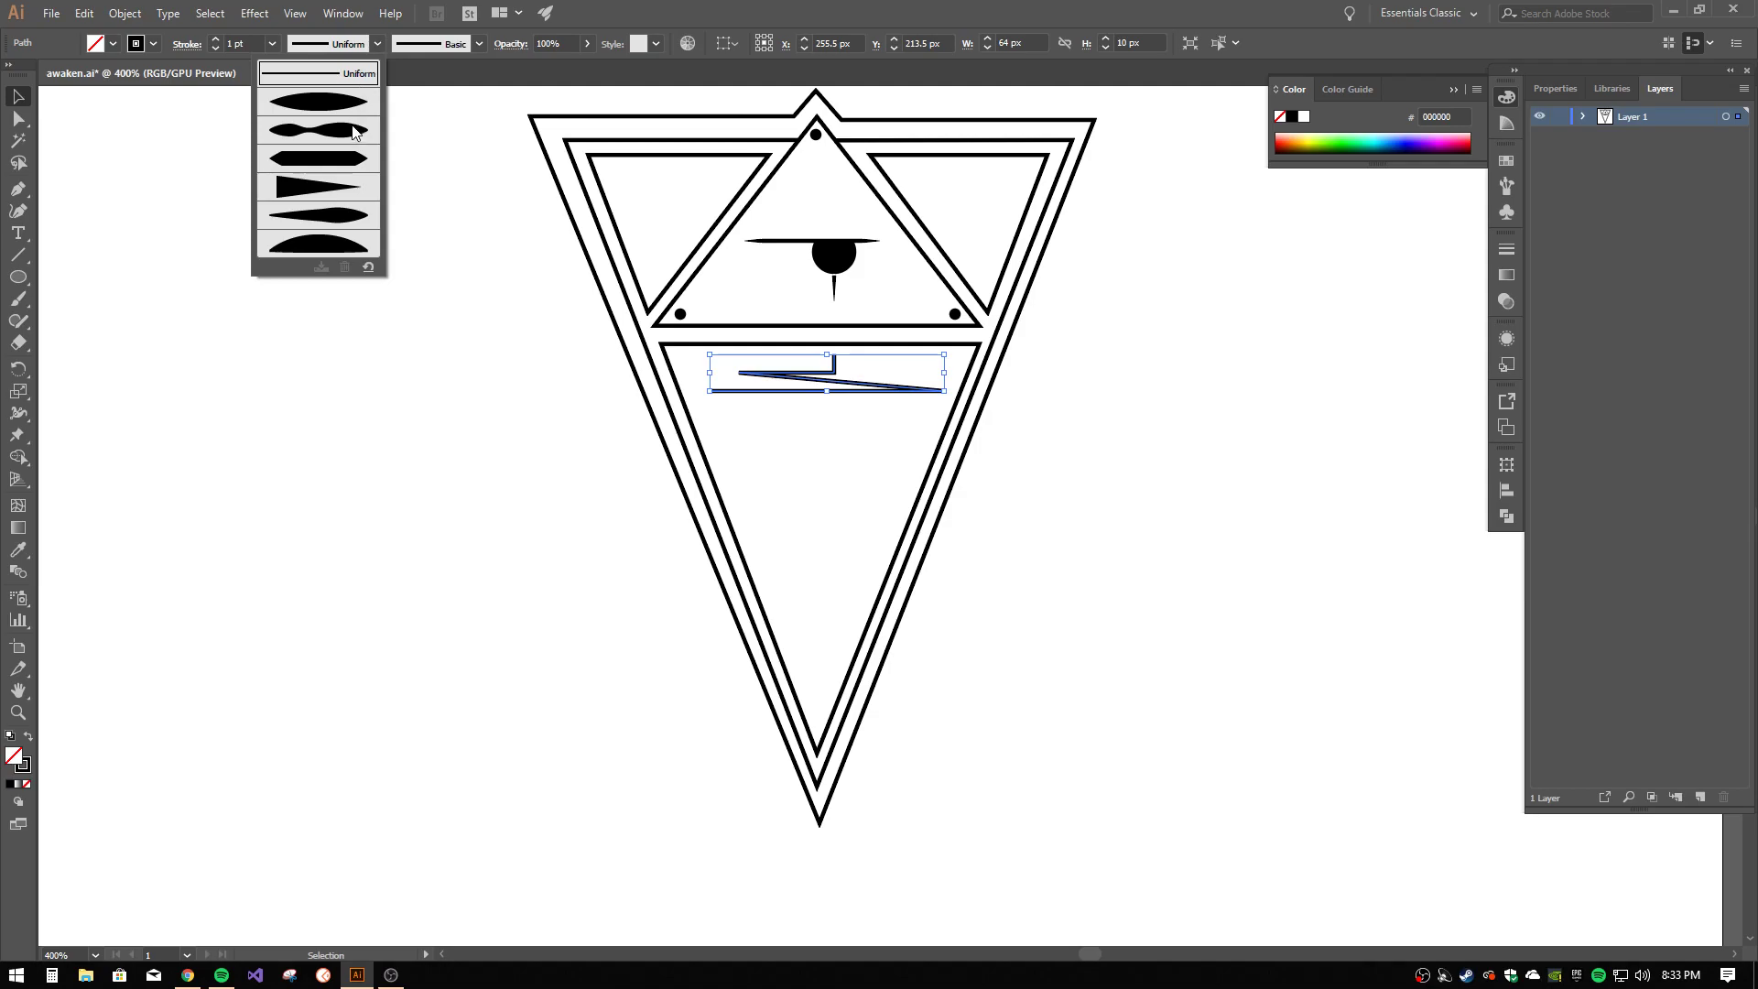
{"action": "left_click", "coordinate": [355, 158]}
{"action": "left_click", "coordinate": [1041, 502]}
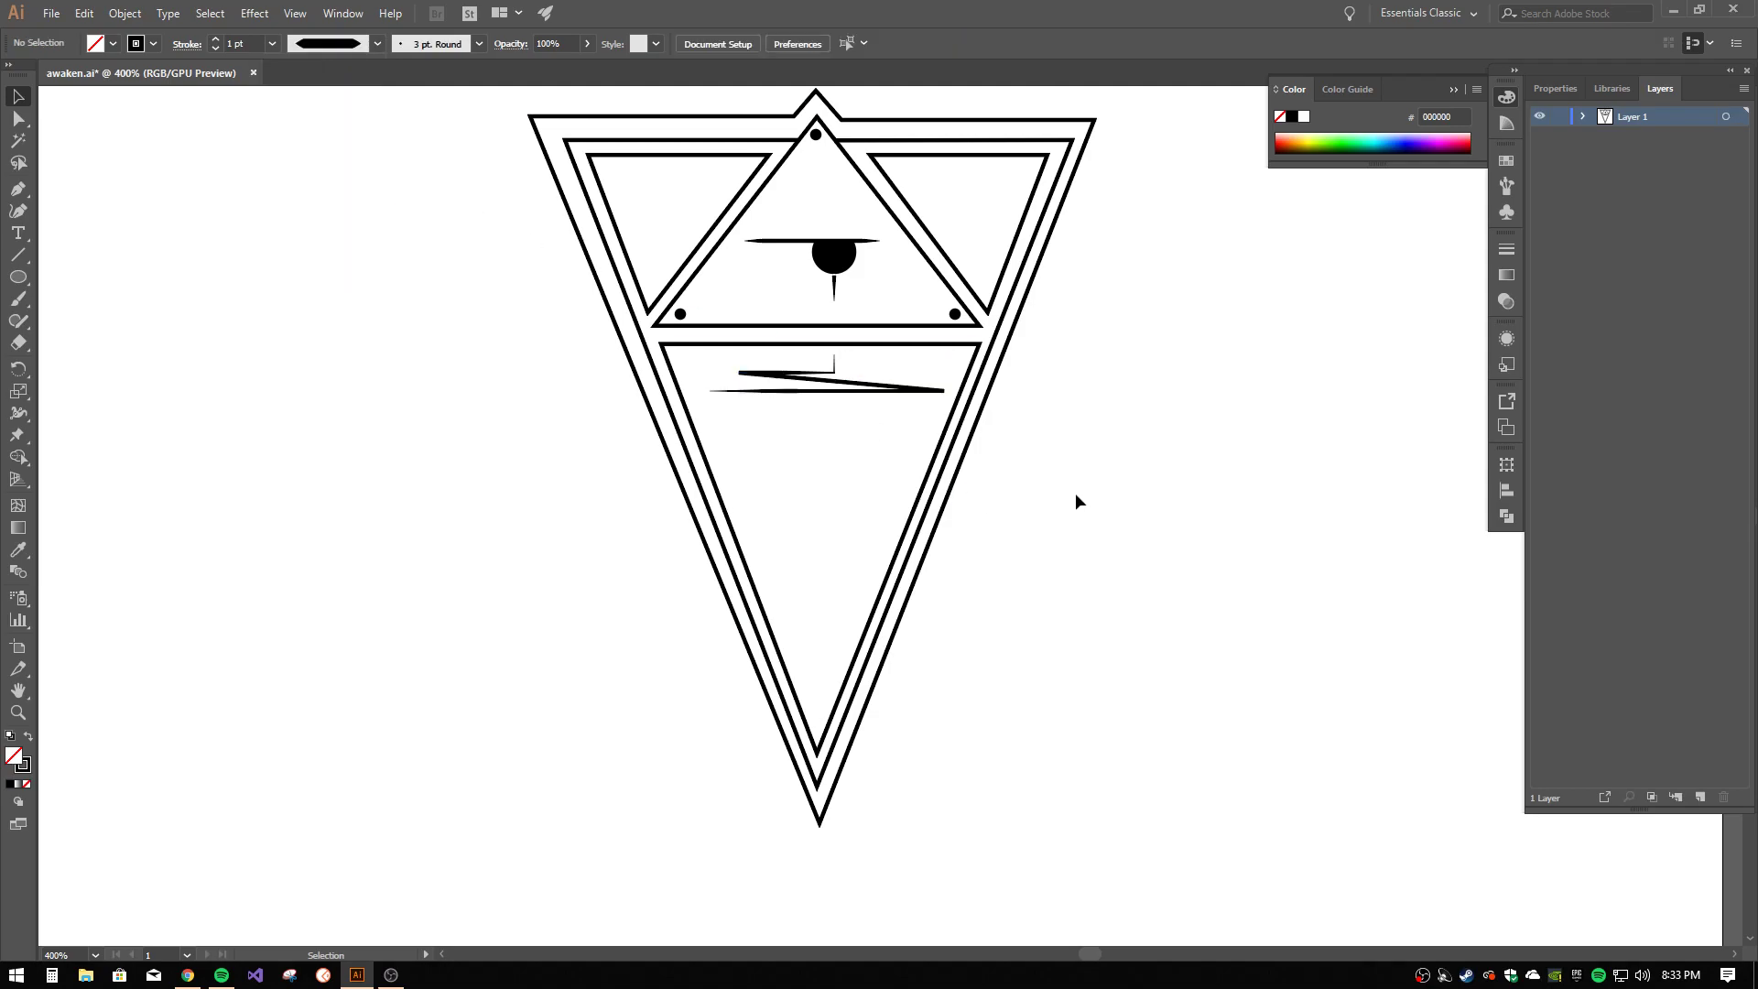
- Give the zigzag path's stroke round-join corners and a butt cap
{"action": "left_click", "coordinate": [857, 392]}
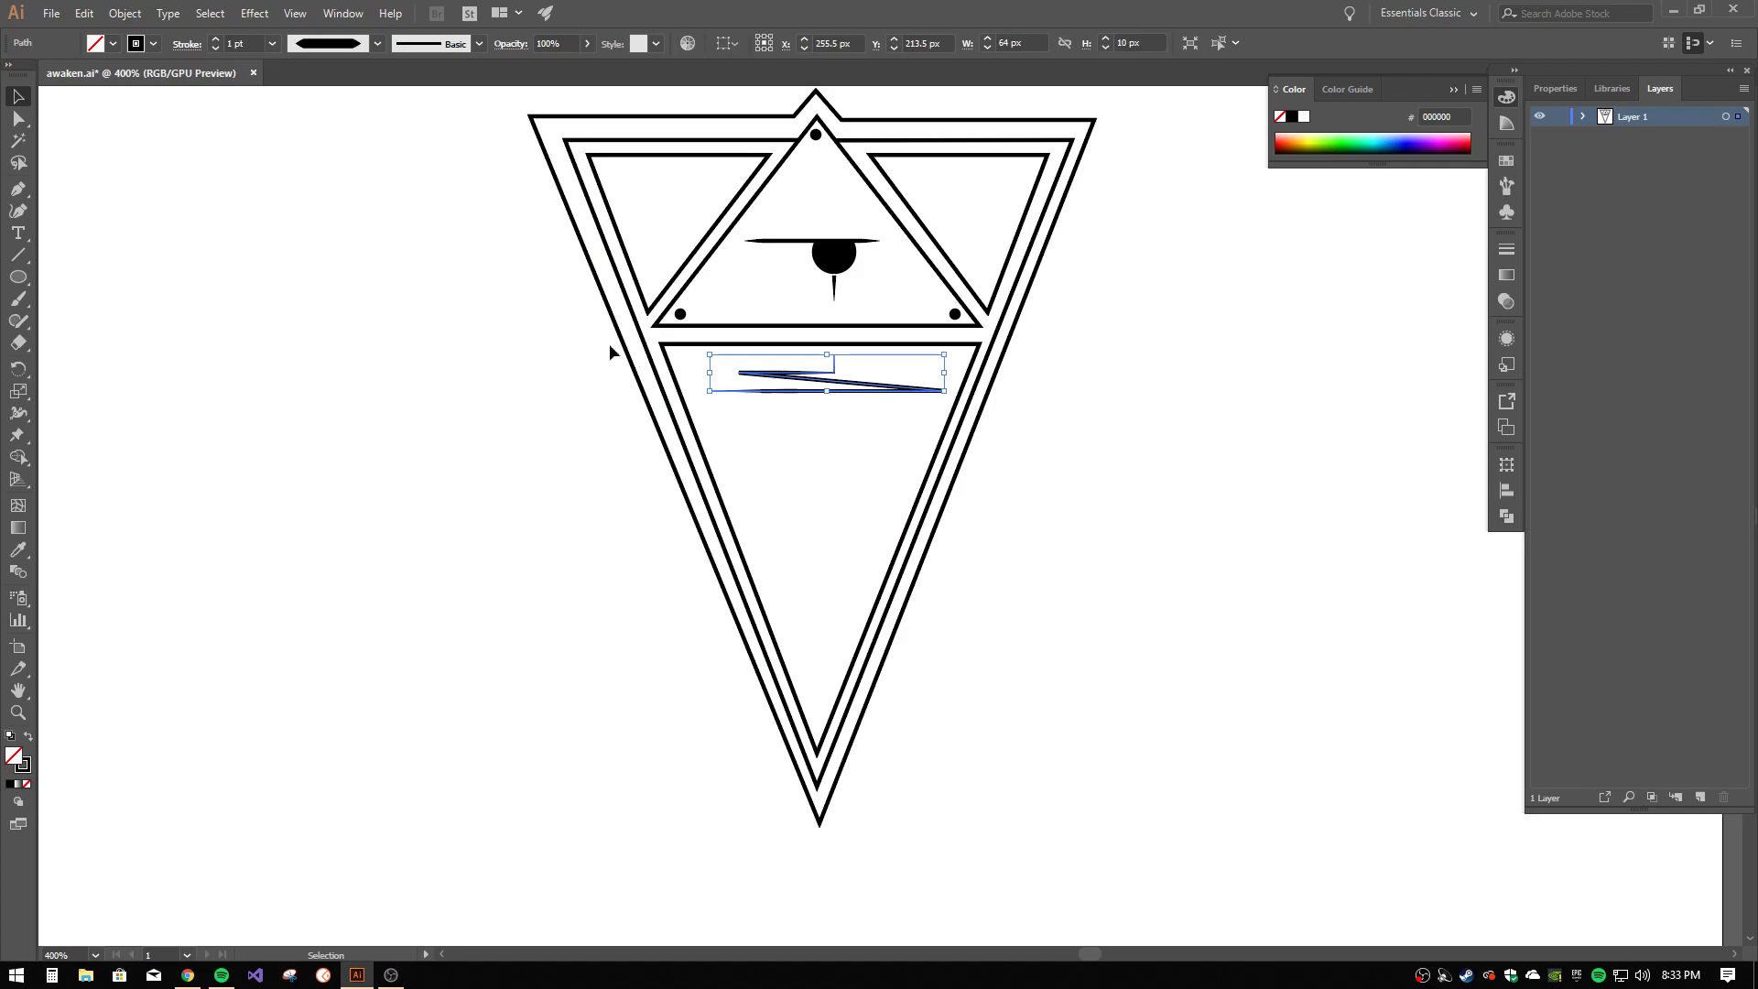
{"action": "left_click", "coordinate": [185, 44]}
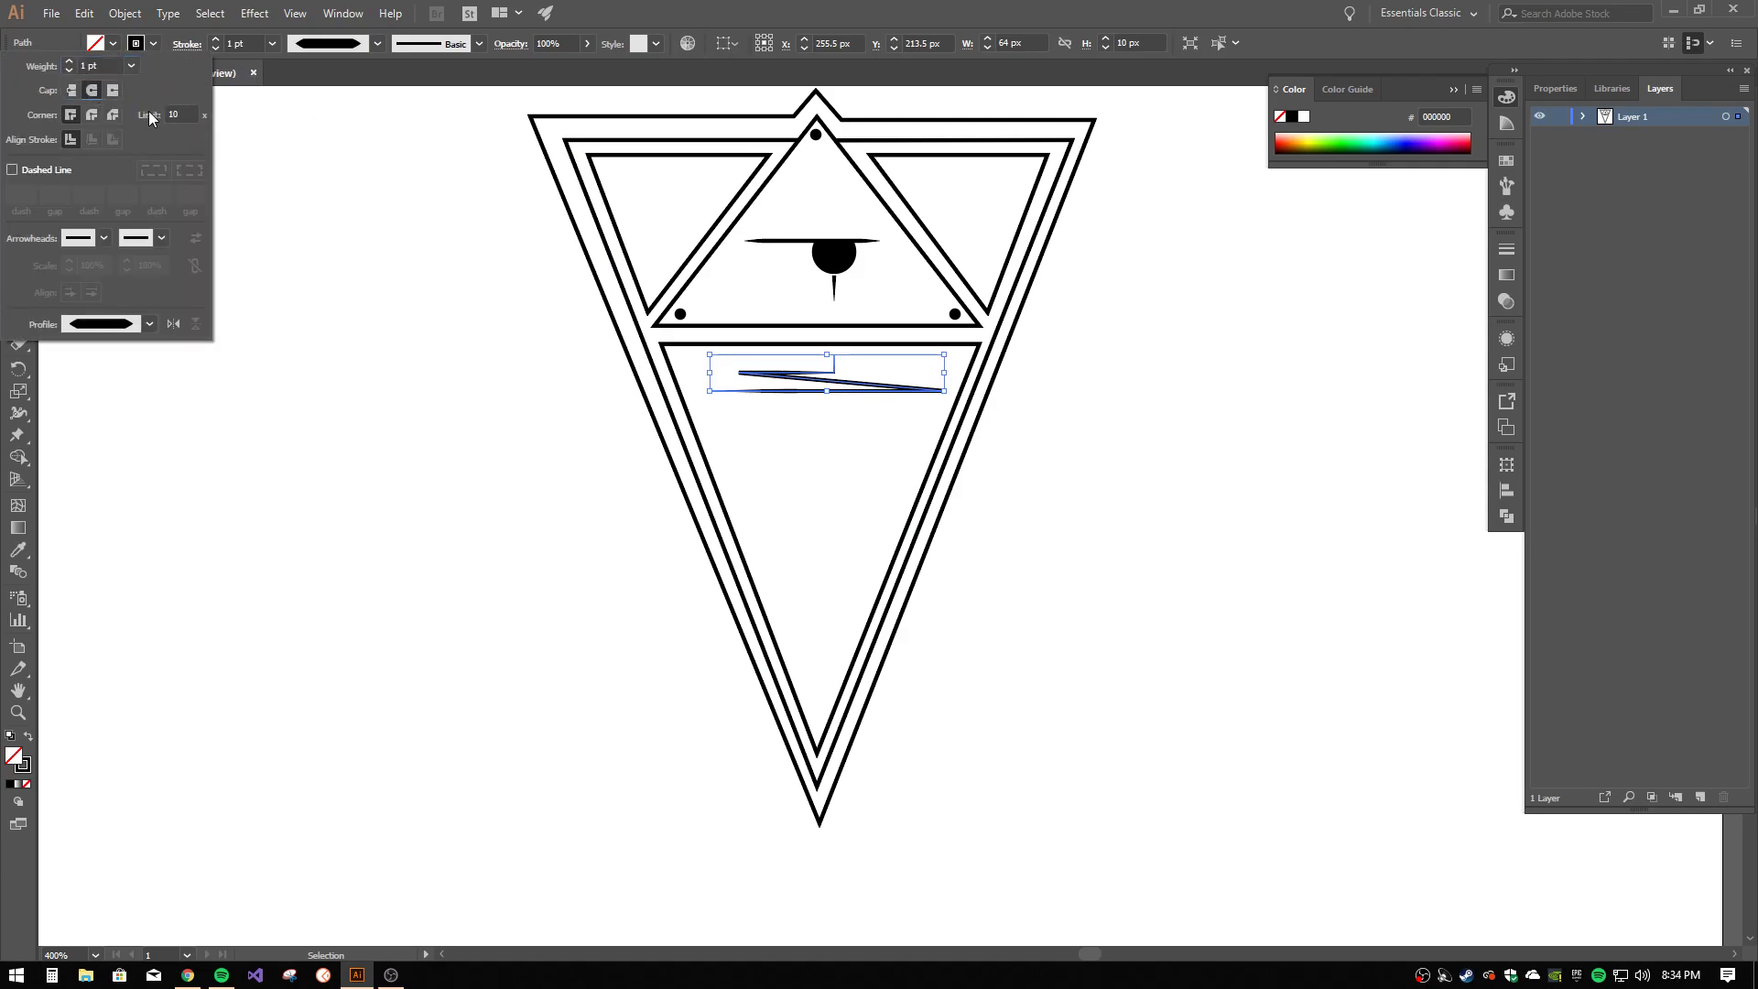
{"action": "left_click", "coordinate": [92, 114]}
{"action": "left_click", "coordinate": [70, 91]}
{"action": "left_click", "coordinate": [509, 274]}
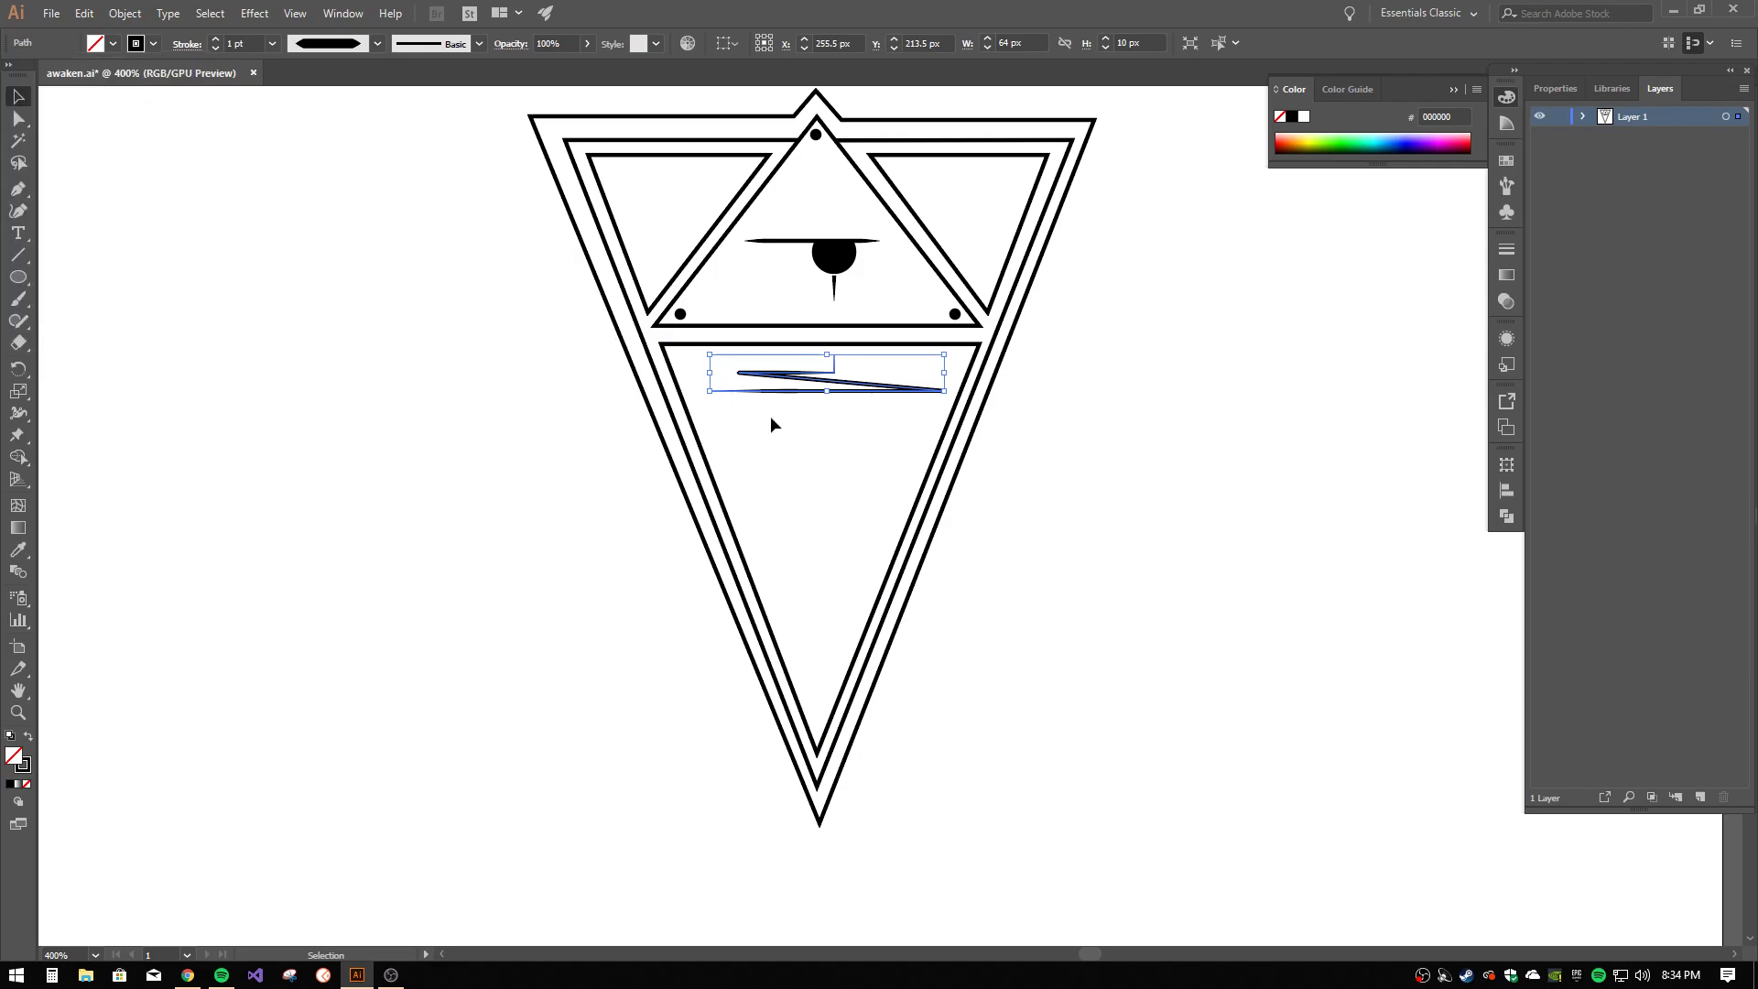
{"action": "left_click", "coordinate": [840, 461]}
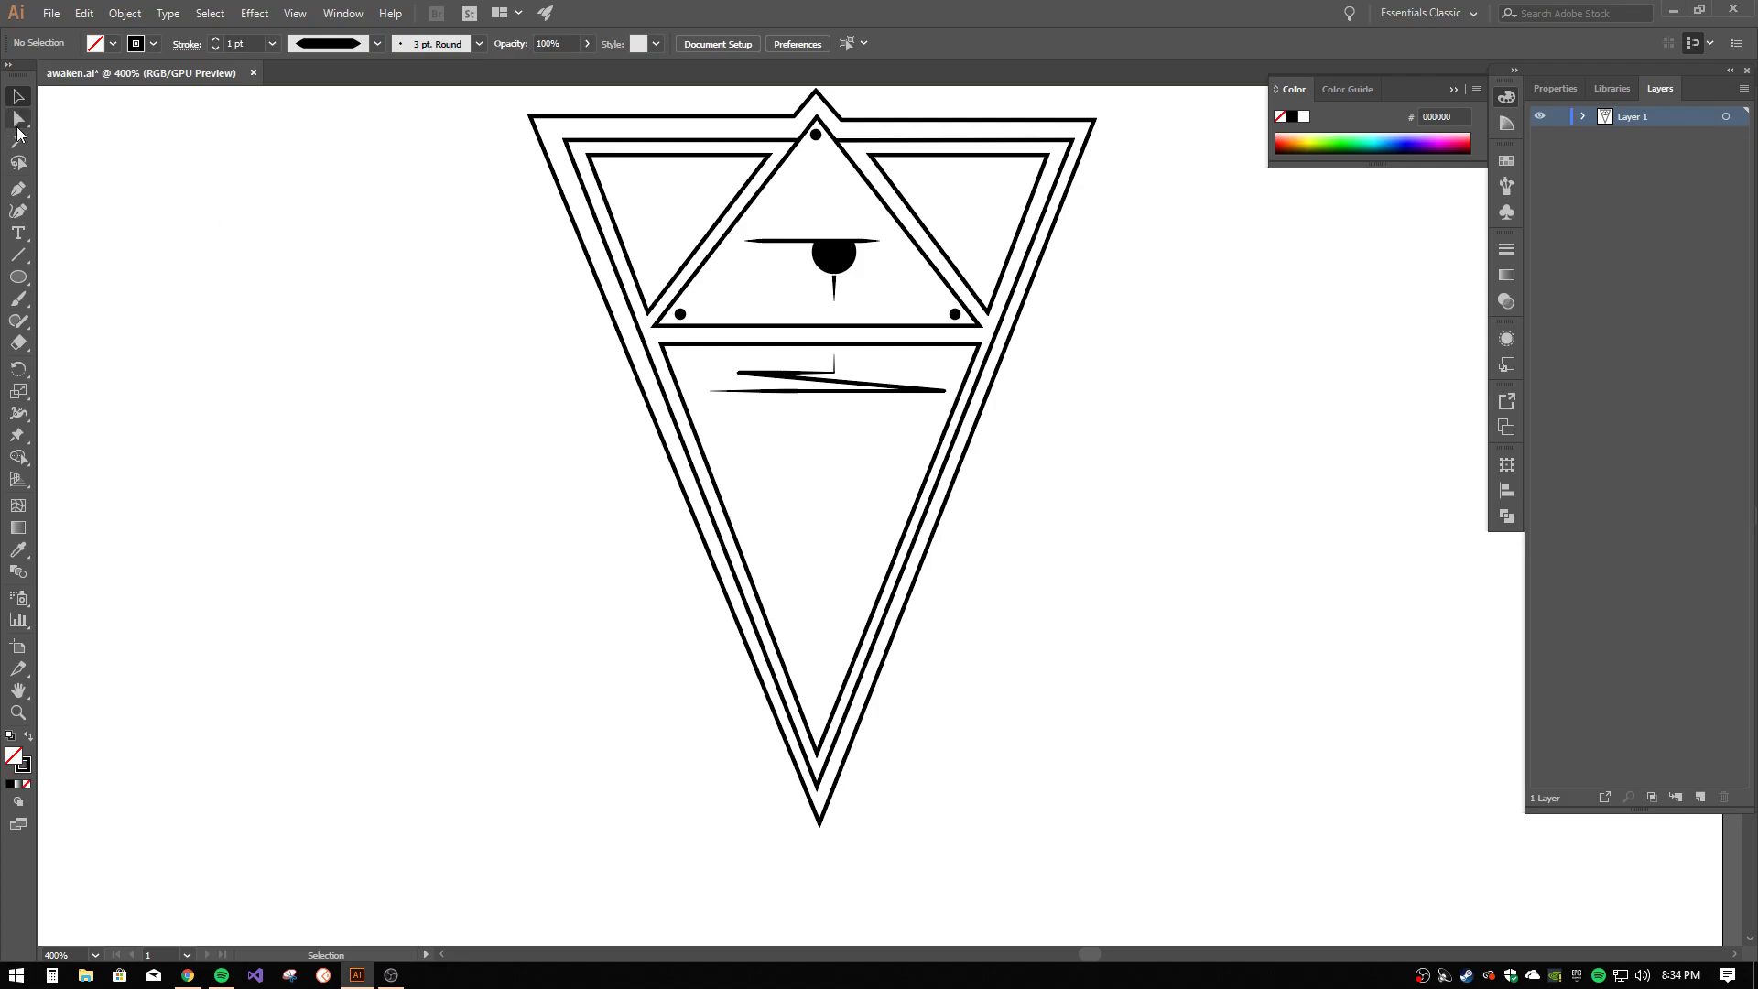
- Draw a second zigzag path about 57 px wide and 87 px high below the first, narrowing down to the lower triangle's bottom tip
{"action": "left_click", "coordinate": [17, 188]}
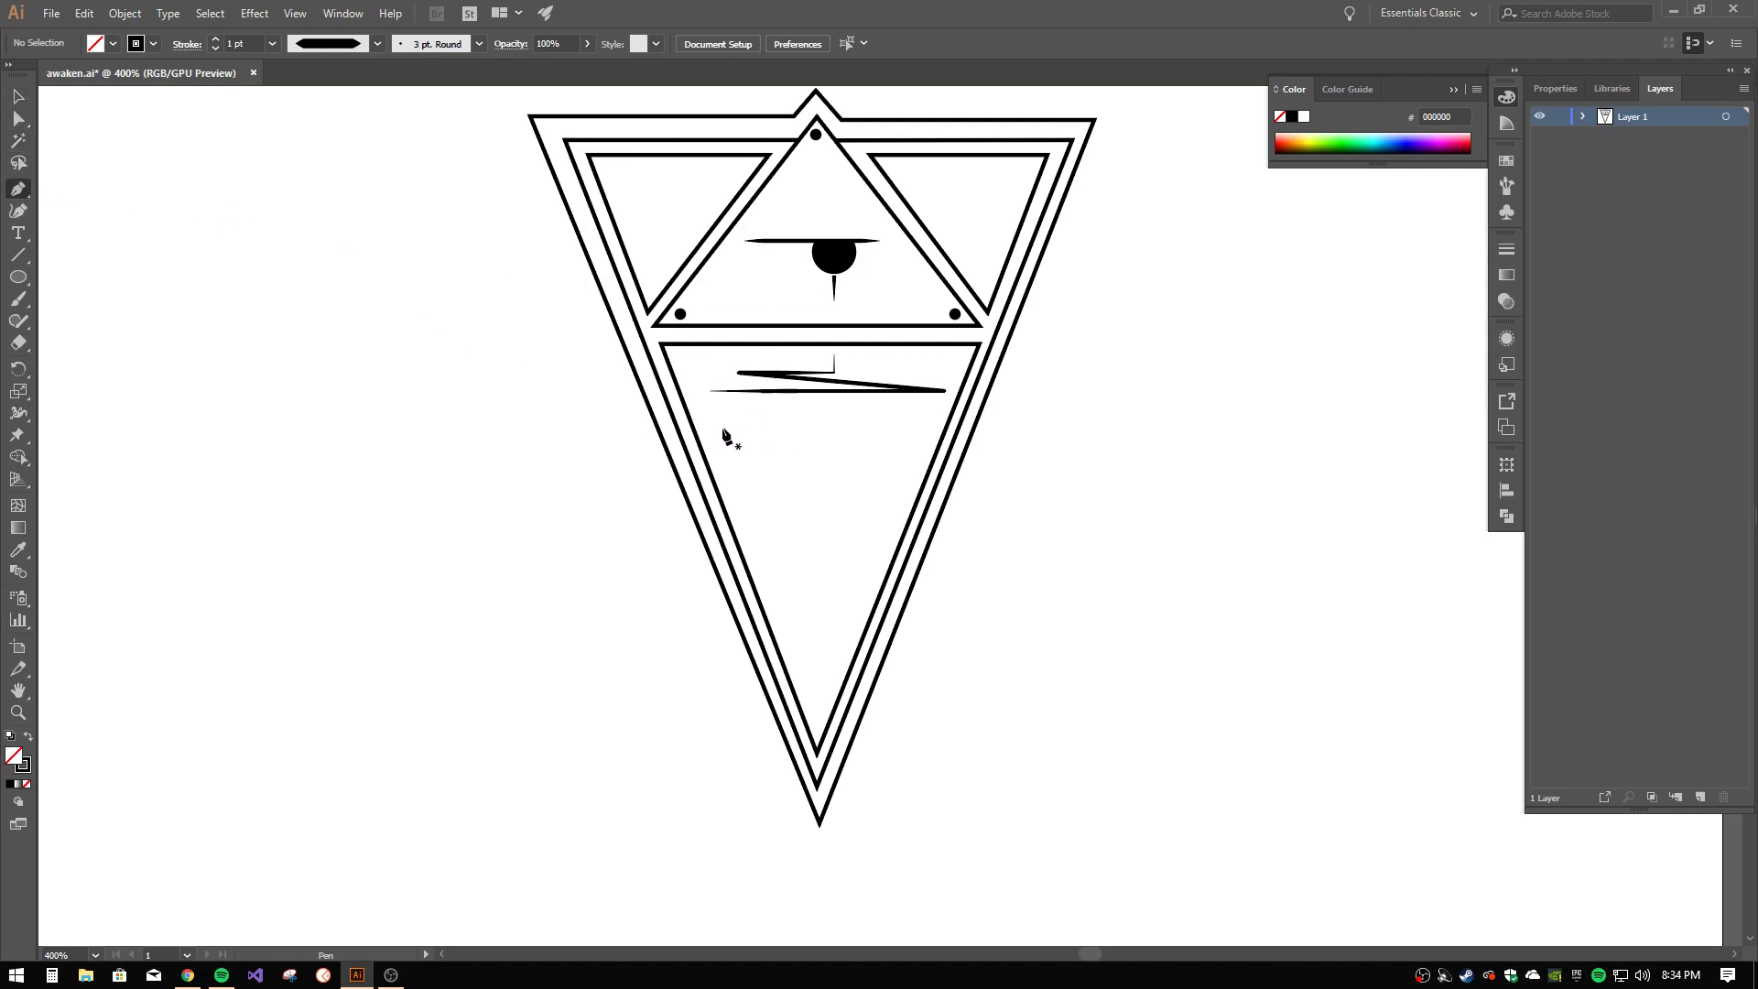
{"action": "left_click", "coordinate": [924, 437]}
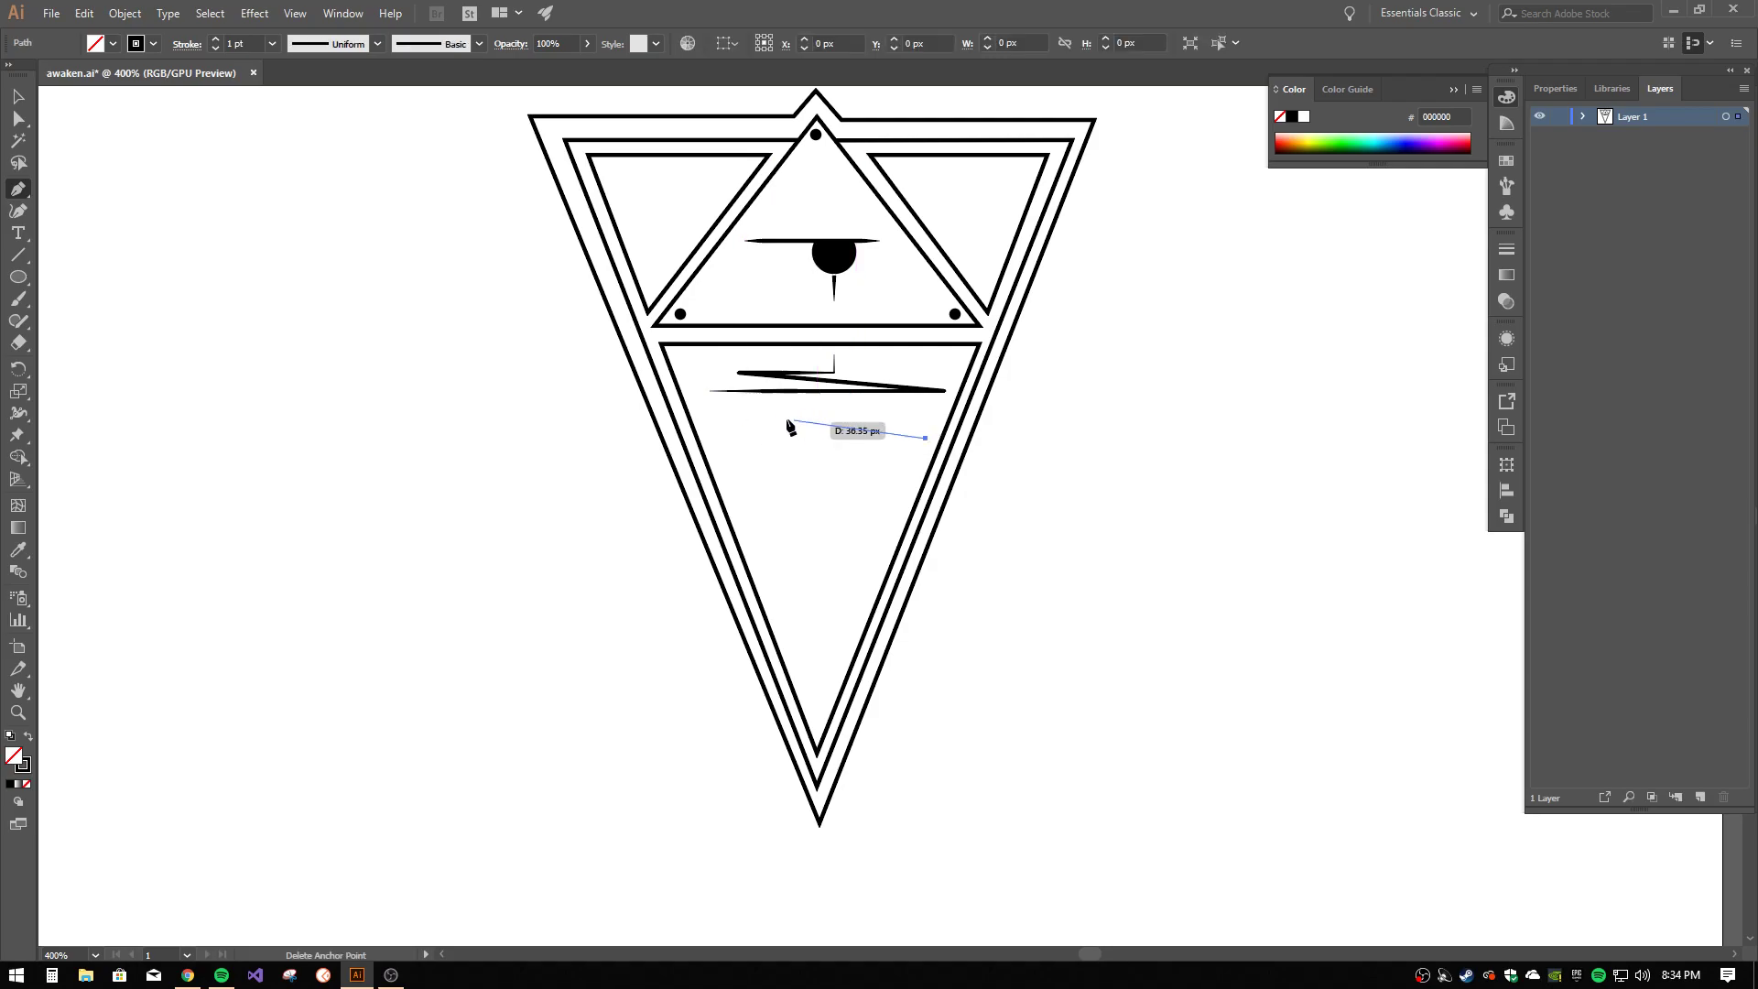
{"action": "left_click", "coordinate": [717, 405]}
{"action": "left_click", "coordinate": [870, 452]}
{"action": "left_click", "coordinate": [785, 471]}
{"action": "left_click", "coordinate": [793, 478], "text": "ctrl"}
{"action": "left_click", "coordinate": [785, 472]}
{"action": "left_click", "coordinate": [833, 479]}
{"action": "left_click", "coordinate": [815, 504]}
{"action": "left_click", "coordinate": [826, 564]}
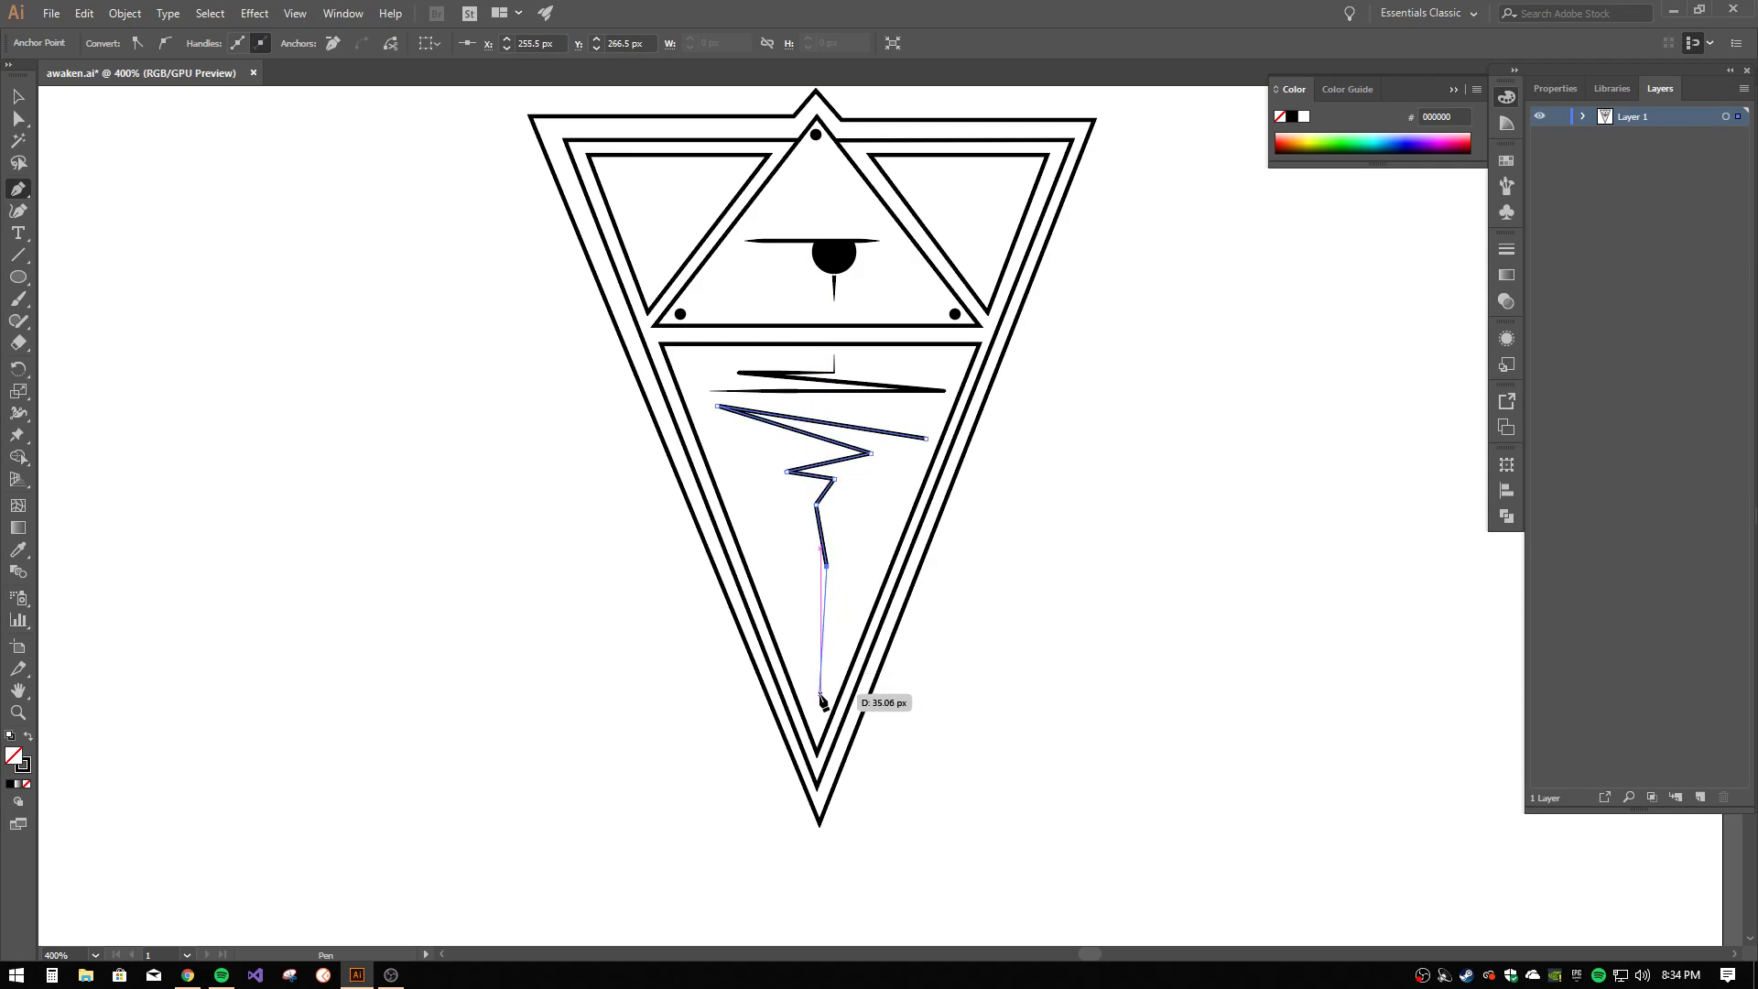
{"action": "left_click", "coordinate": [815, 723]}
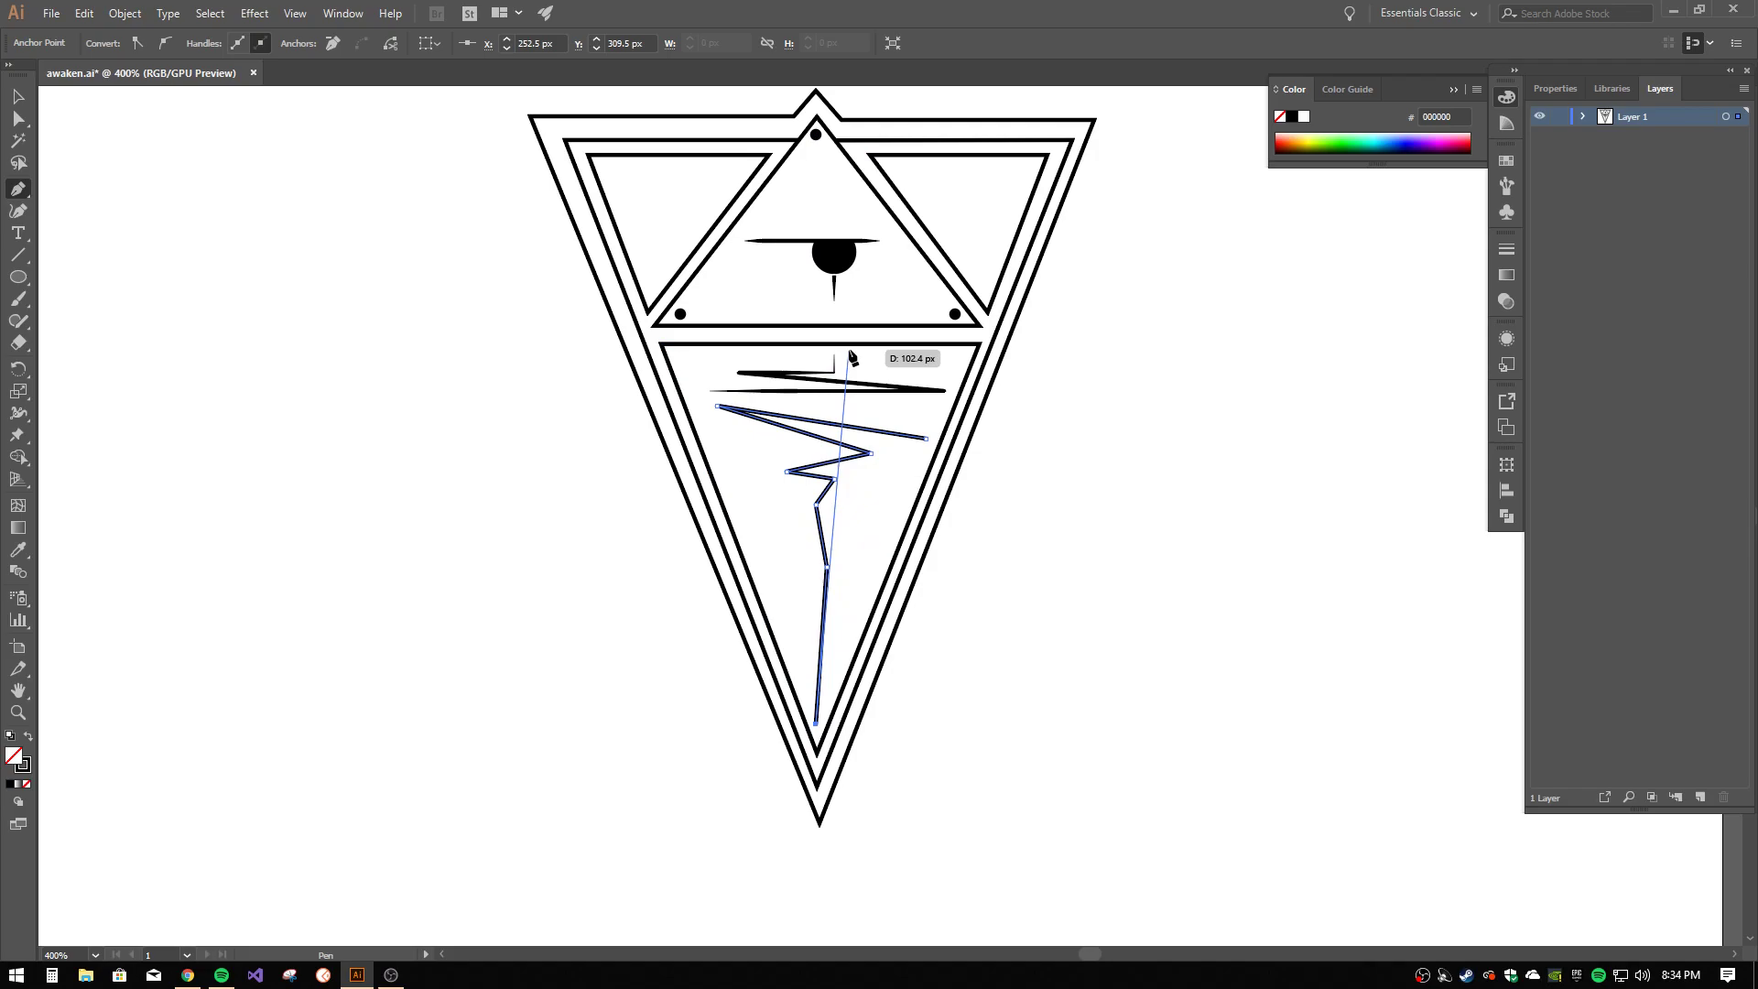
{"action": "key", "text": "v"}
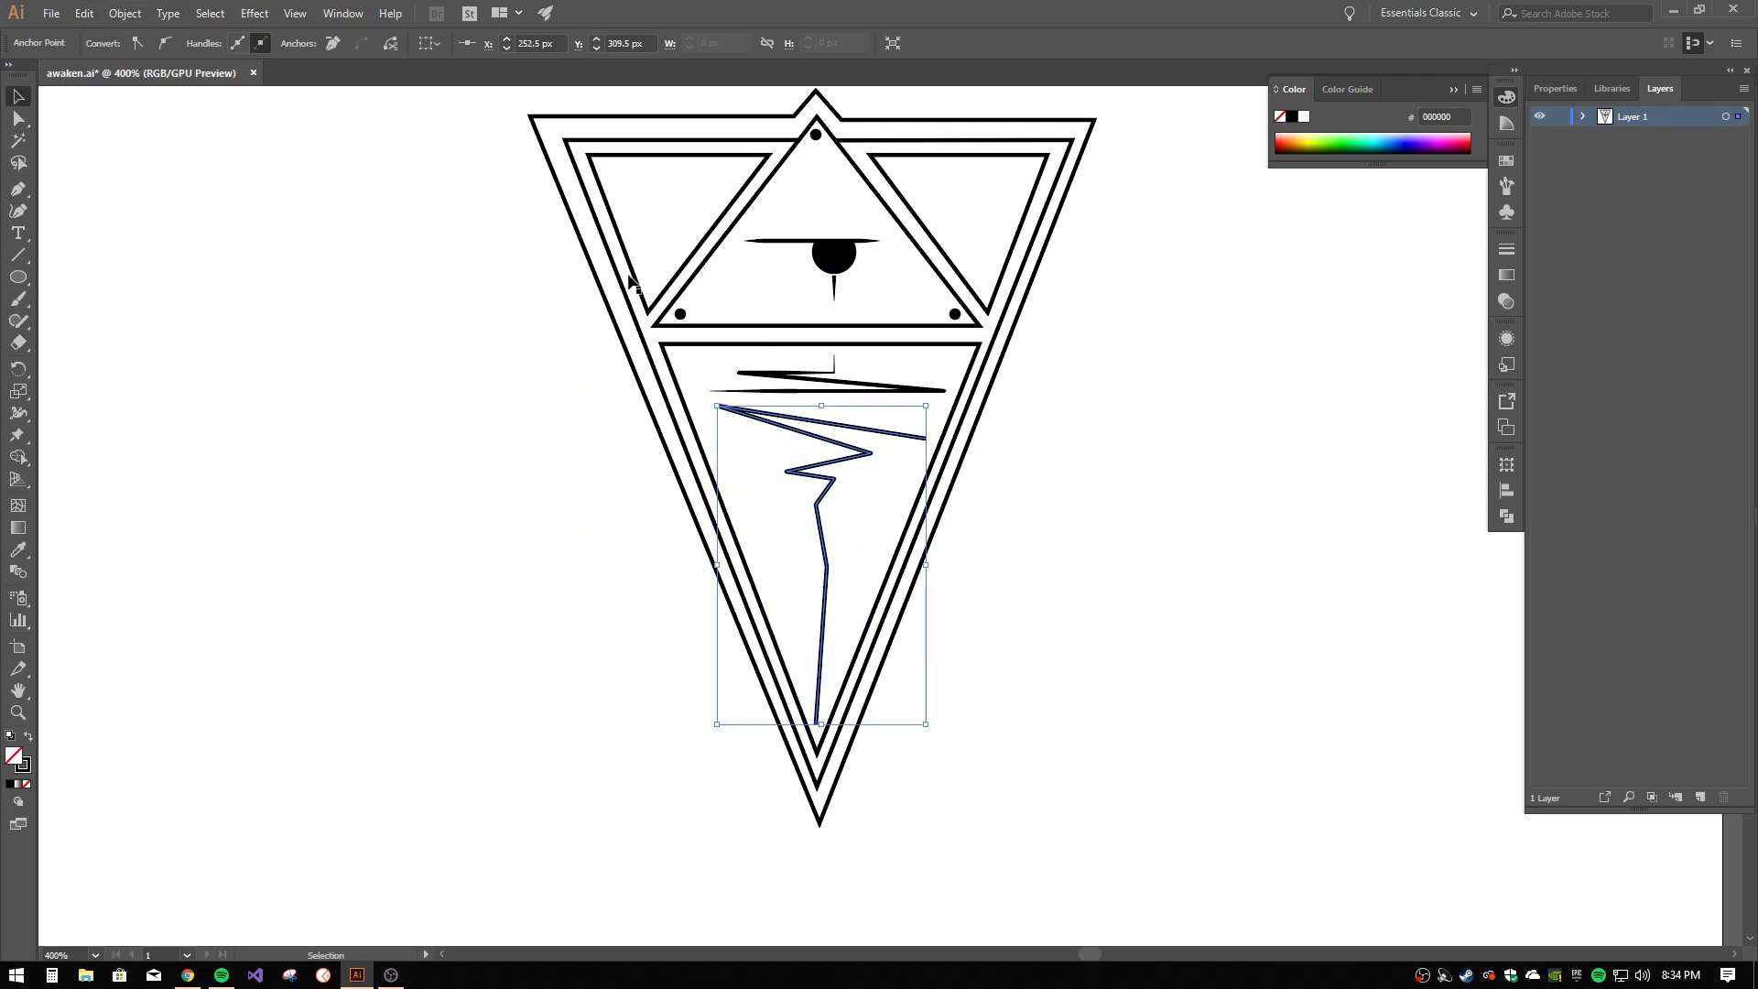
- Apply the width profile with a uniform middle and short pointed ends to the second, taller zigzag path
{"action": "left_click", "coordinate": [759, 423]}
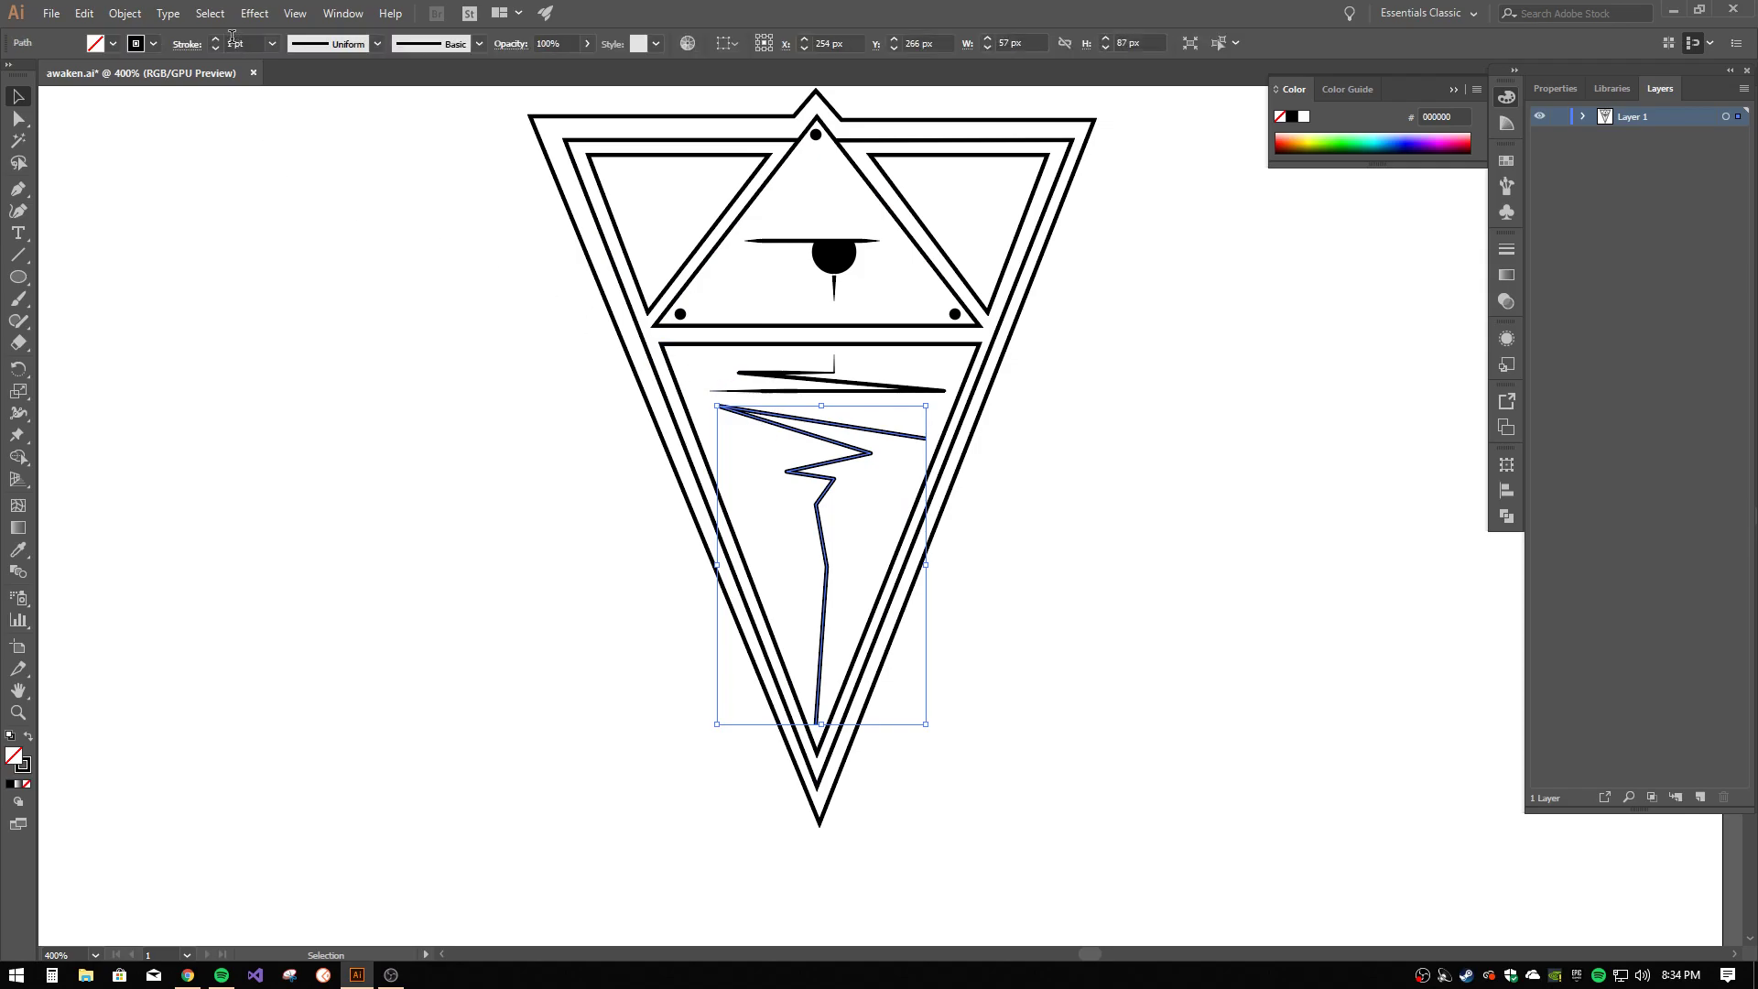
{"action": "left_click", "coordinate": [375, 44]}
{"action": "left_click", "coordinate": [339, 159]}
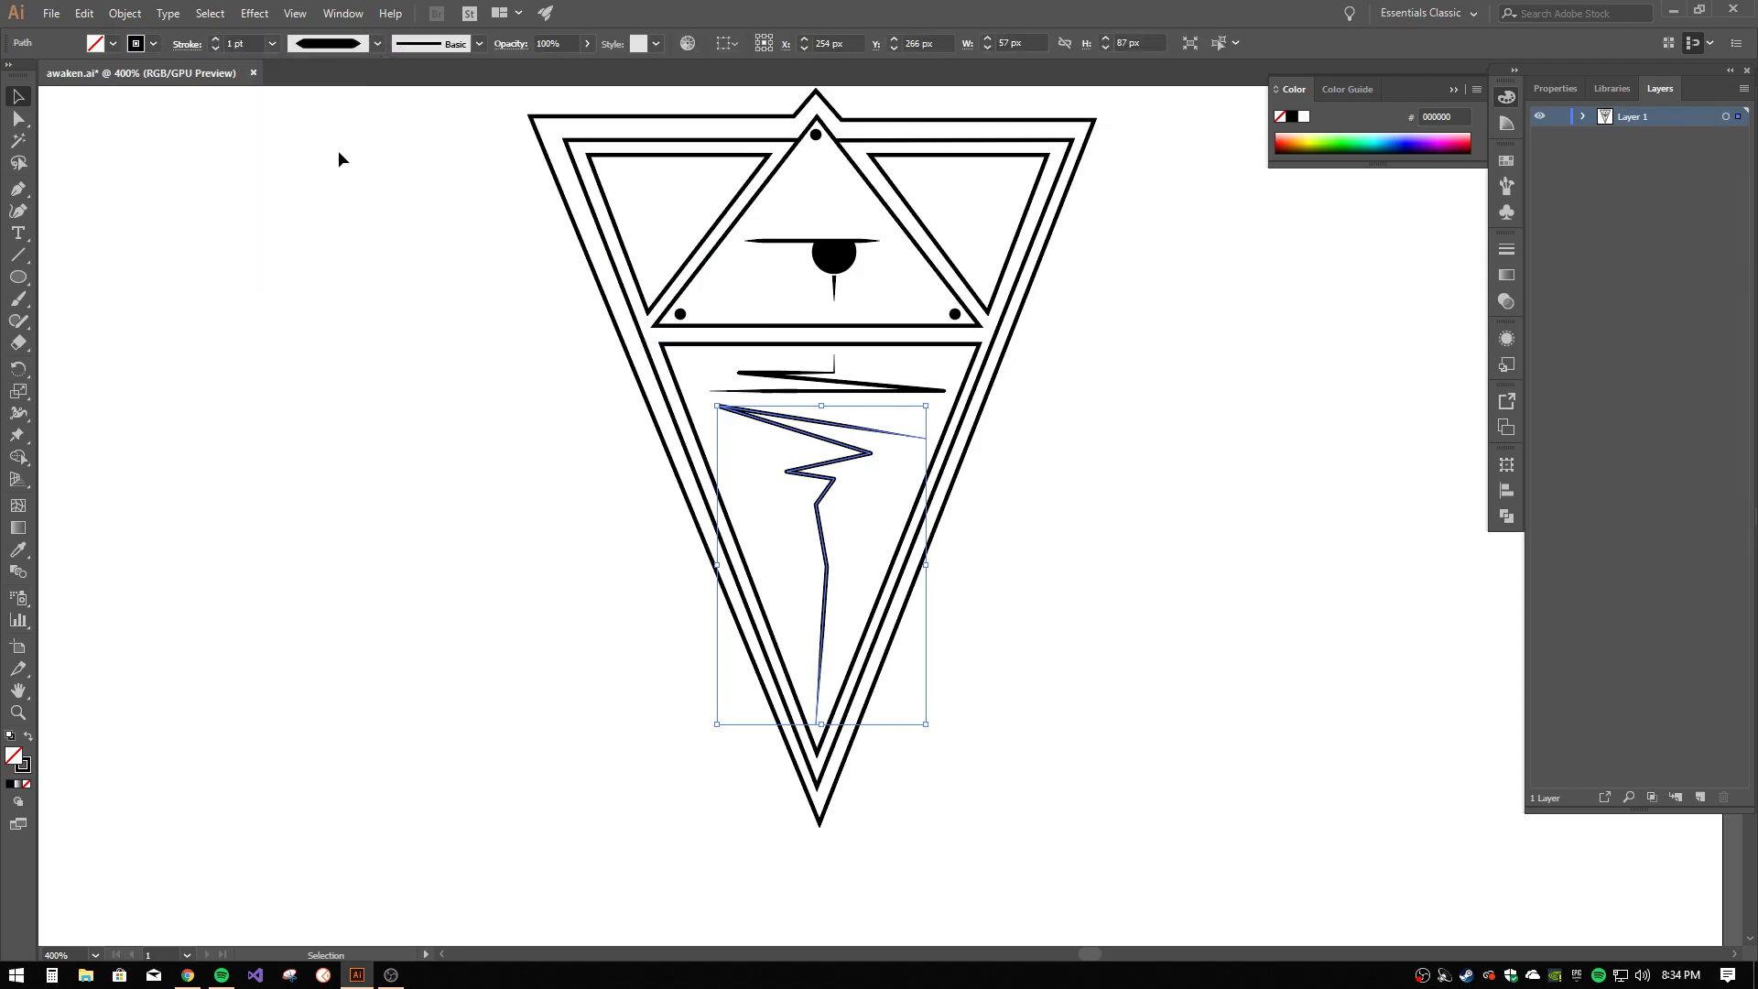
{"action": "left_click", "coordinate": [251, 194]}
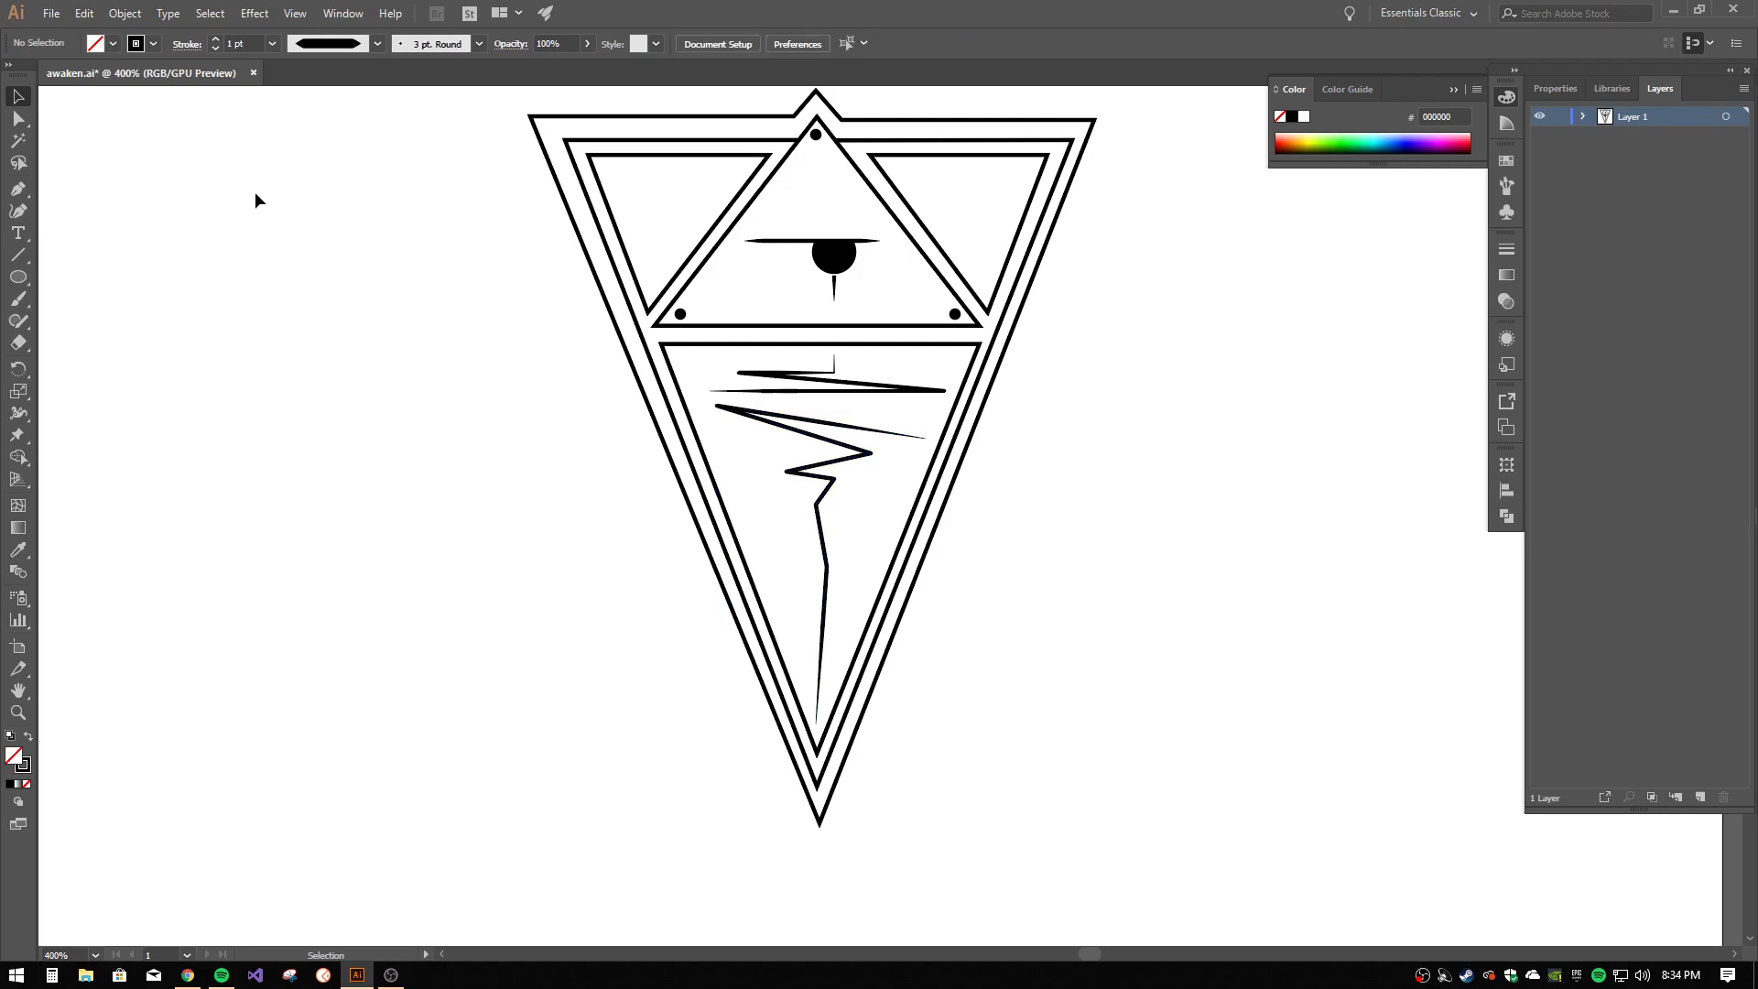
- Draw a circle about 4 px in diameter between the two zigzag paths, with a 1 pt black stroke and no fill
{"action": "left_click", "coordinate": [19, 277]}
{"action": "left_click", "coordinate": [74, 322]}
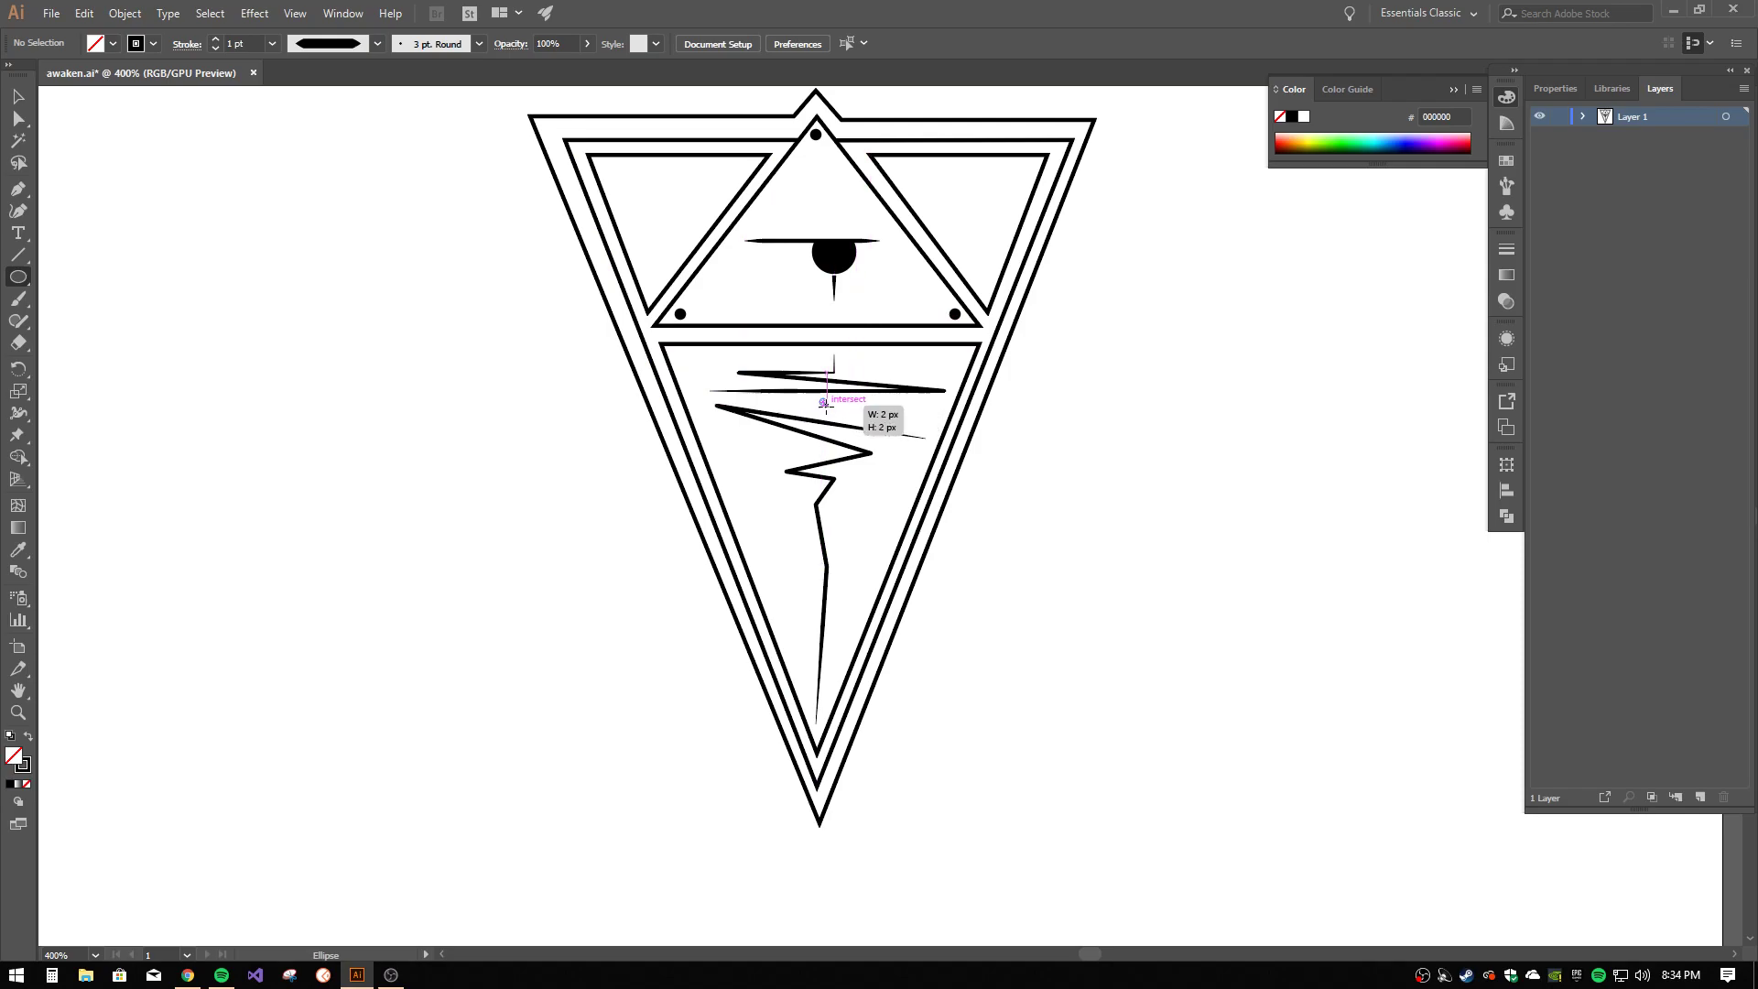
{"action": "left_click_drag", "start_coordinate": [820, 400], "coordinate": [834, 415]}
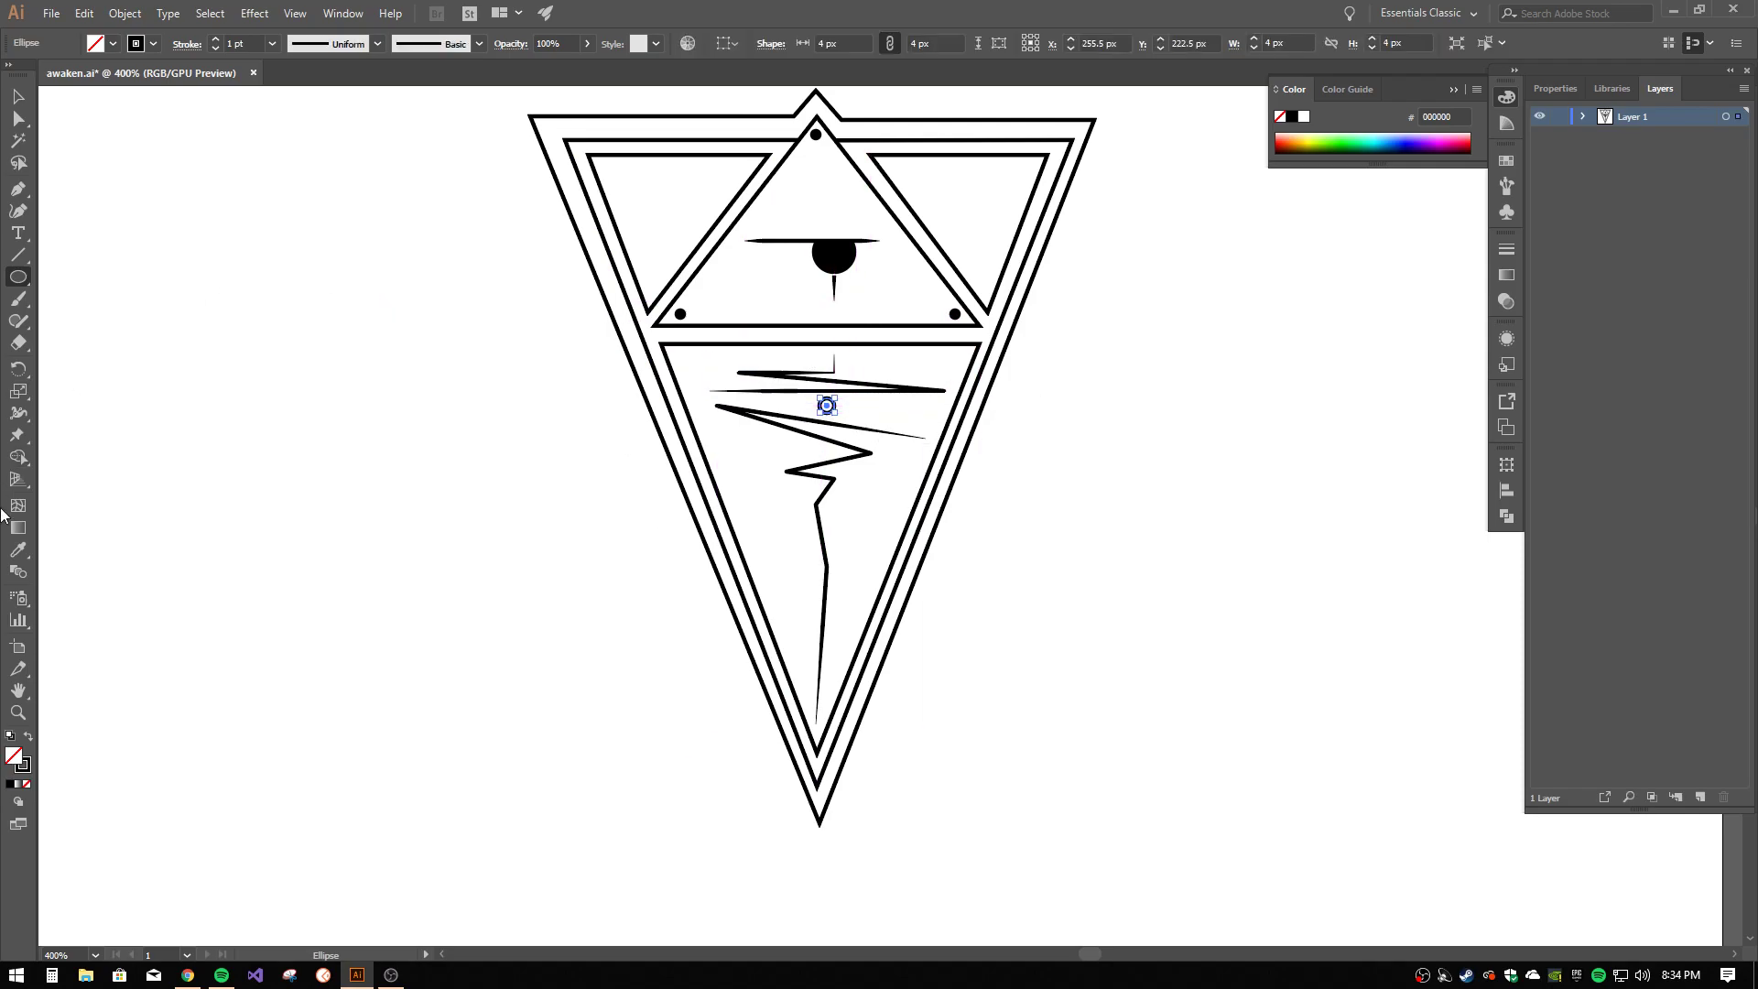
- Swap the small circle's fill and stroke to make a solid black dot with no stroke, and fit the artboard in view
{"action": "left_click", "coordinate": [29, 736]}
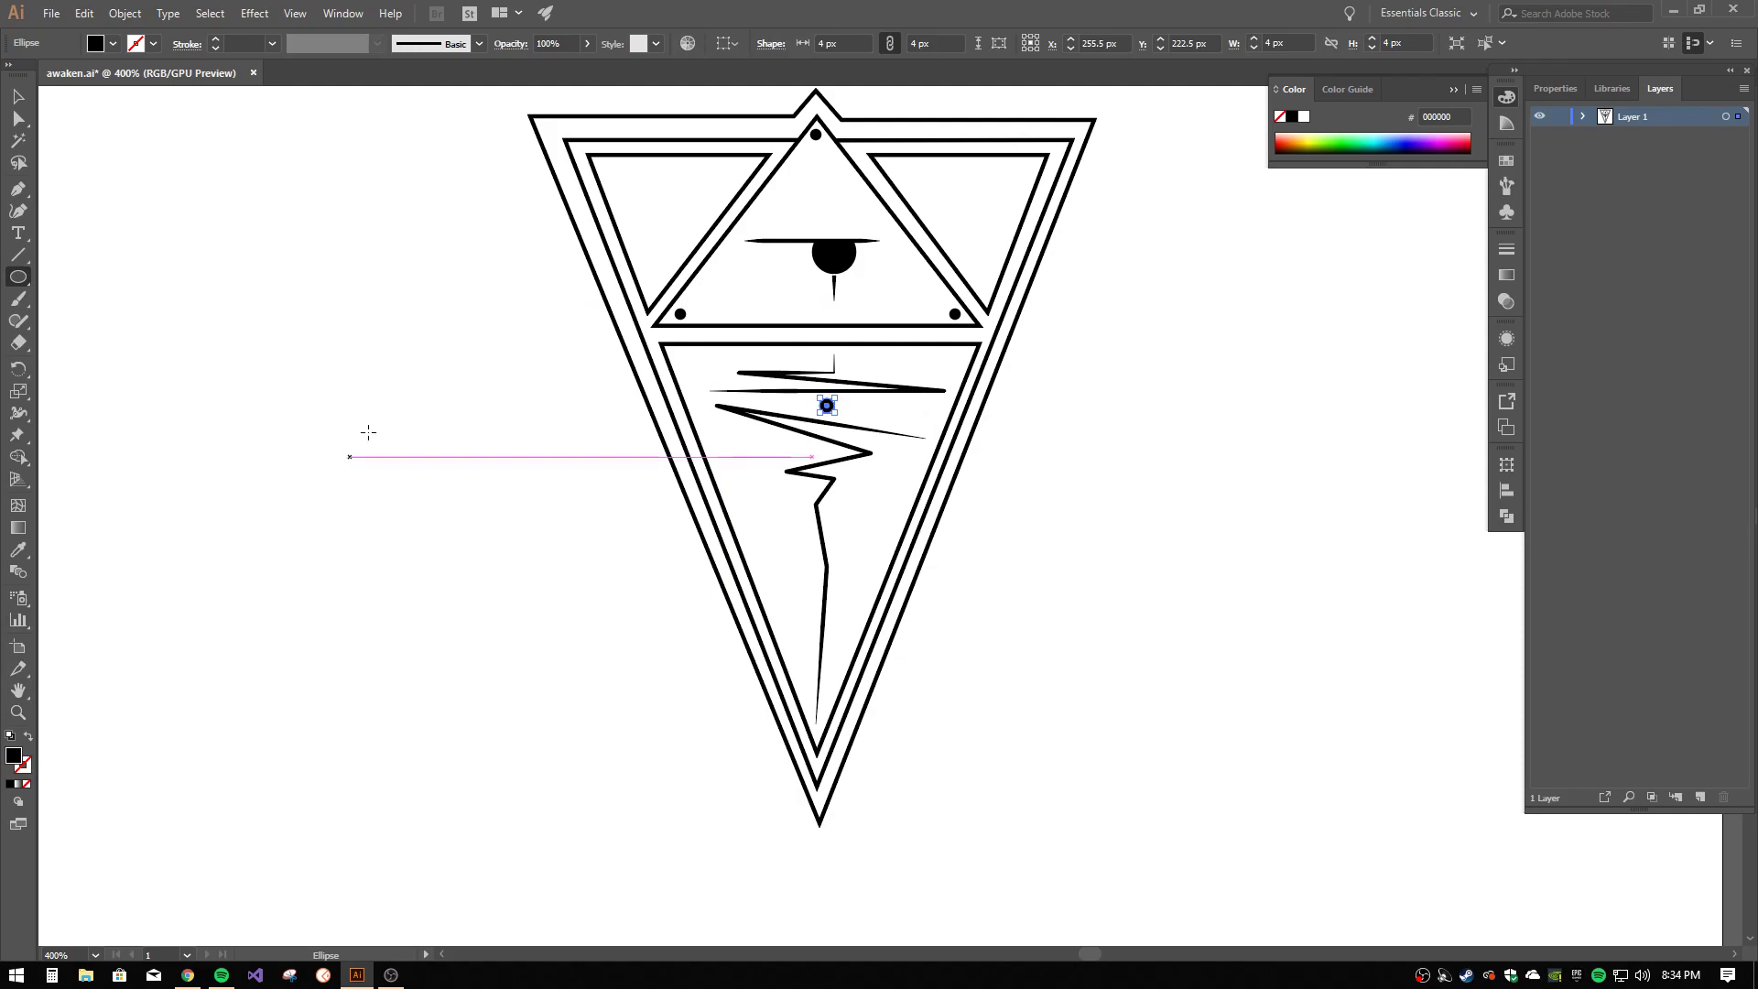
{"action": "left_click", "coordinate": [18, 96]}
{"action": "left_click", "coordinate": [290, 205]}
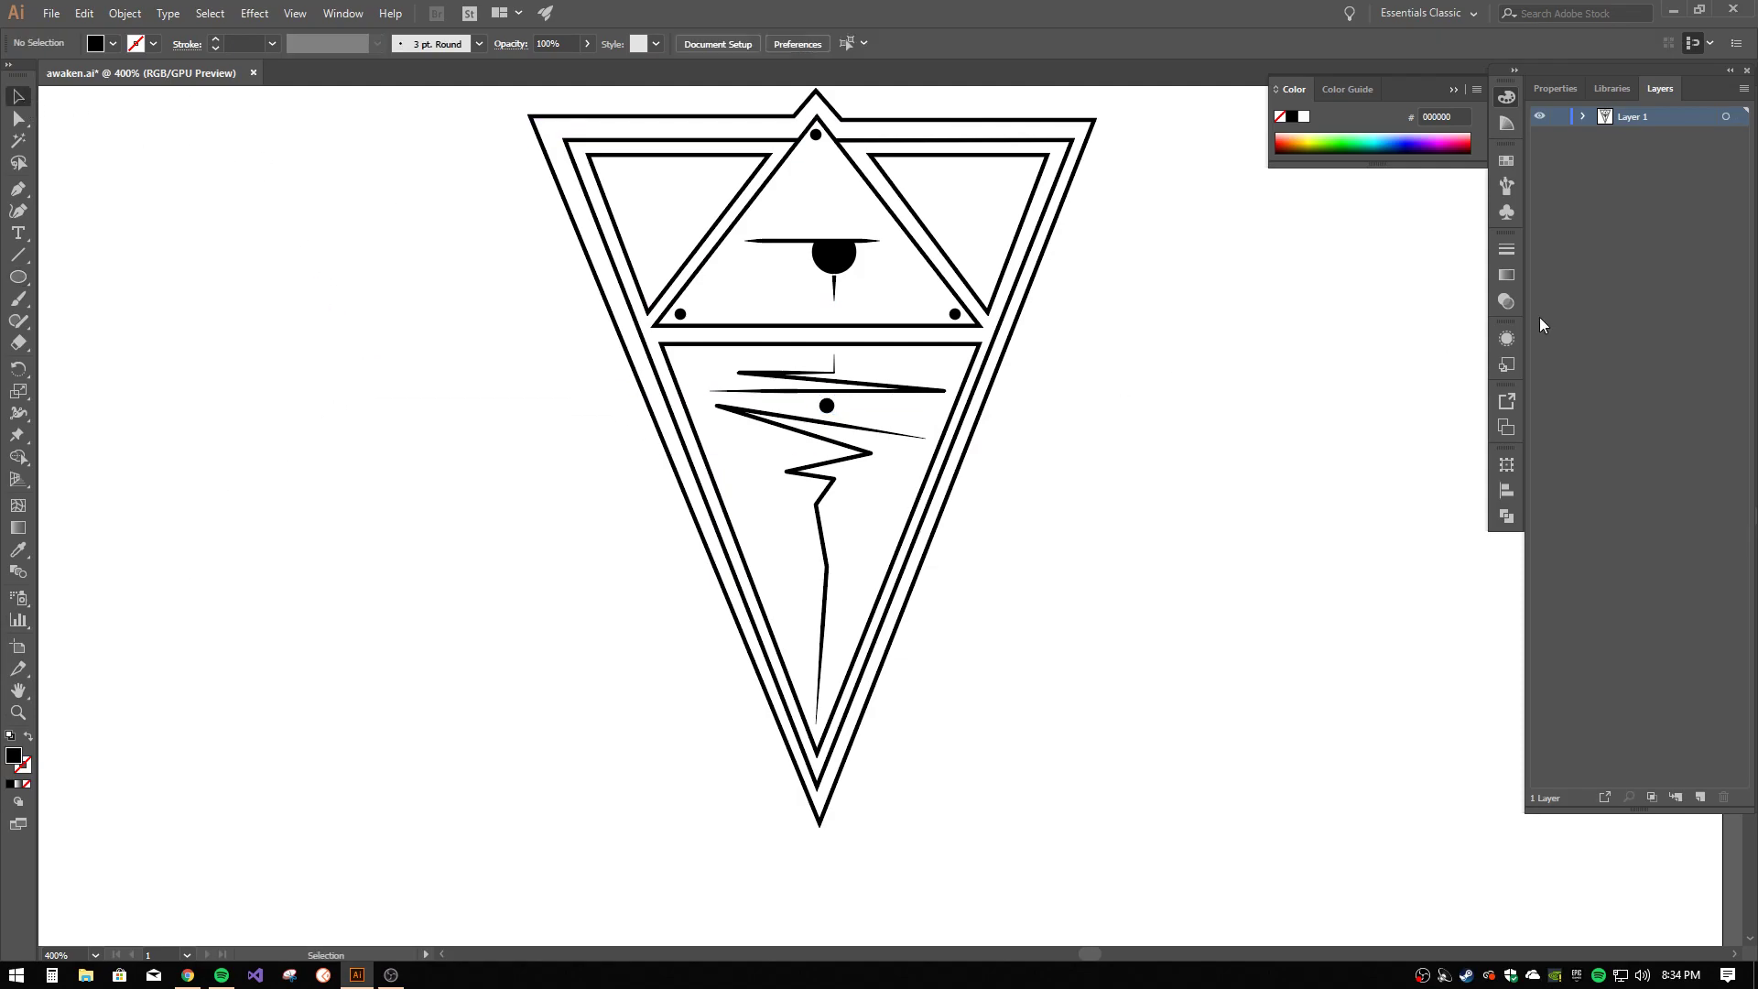
{"action": "key", "text": "ctrl+0"}
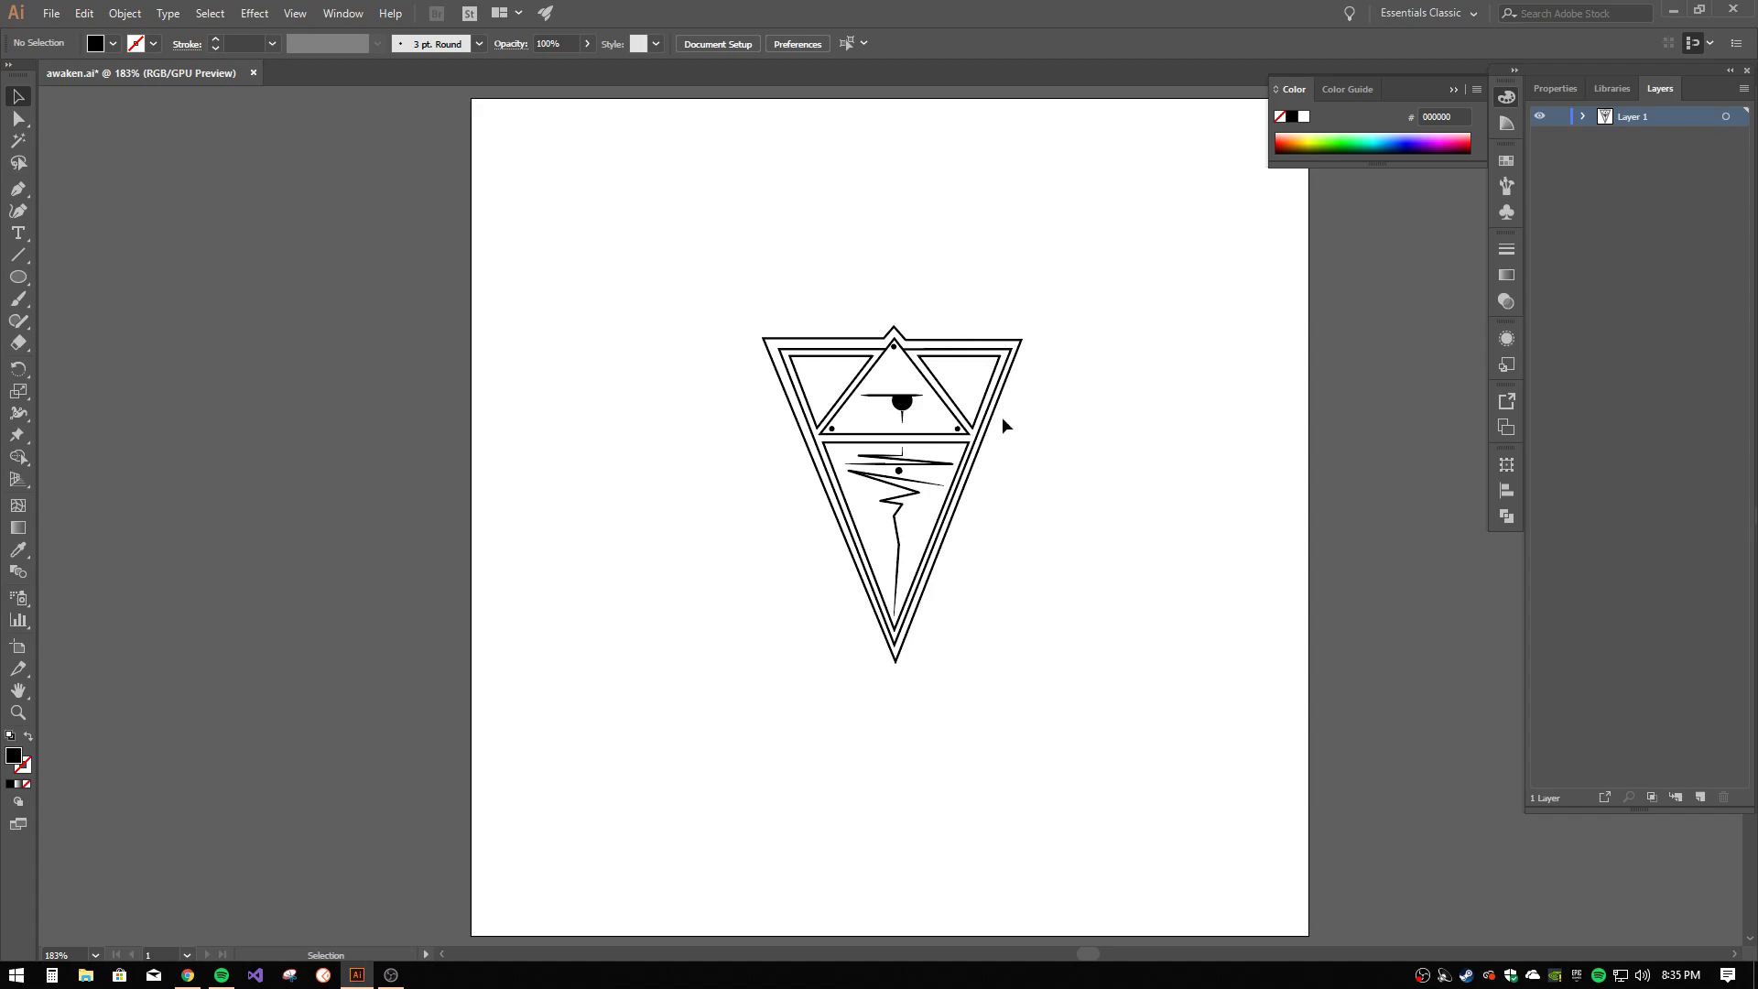
- Open the file rapture.ai from the rapture folder inside the 2018 Illustrator folder
{"action": "left_click", "coordinate": [51, 13]}
{"action": "left_click", "coordinate": [92, 74]}
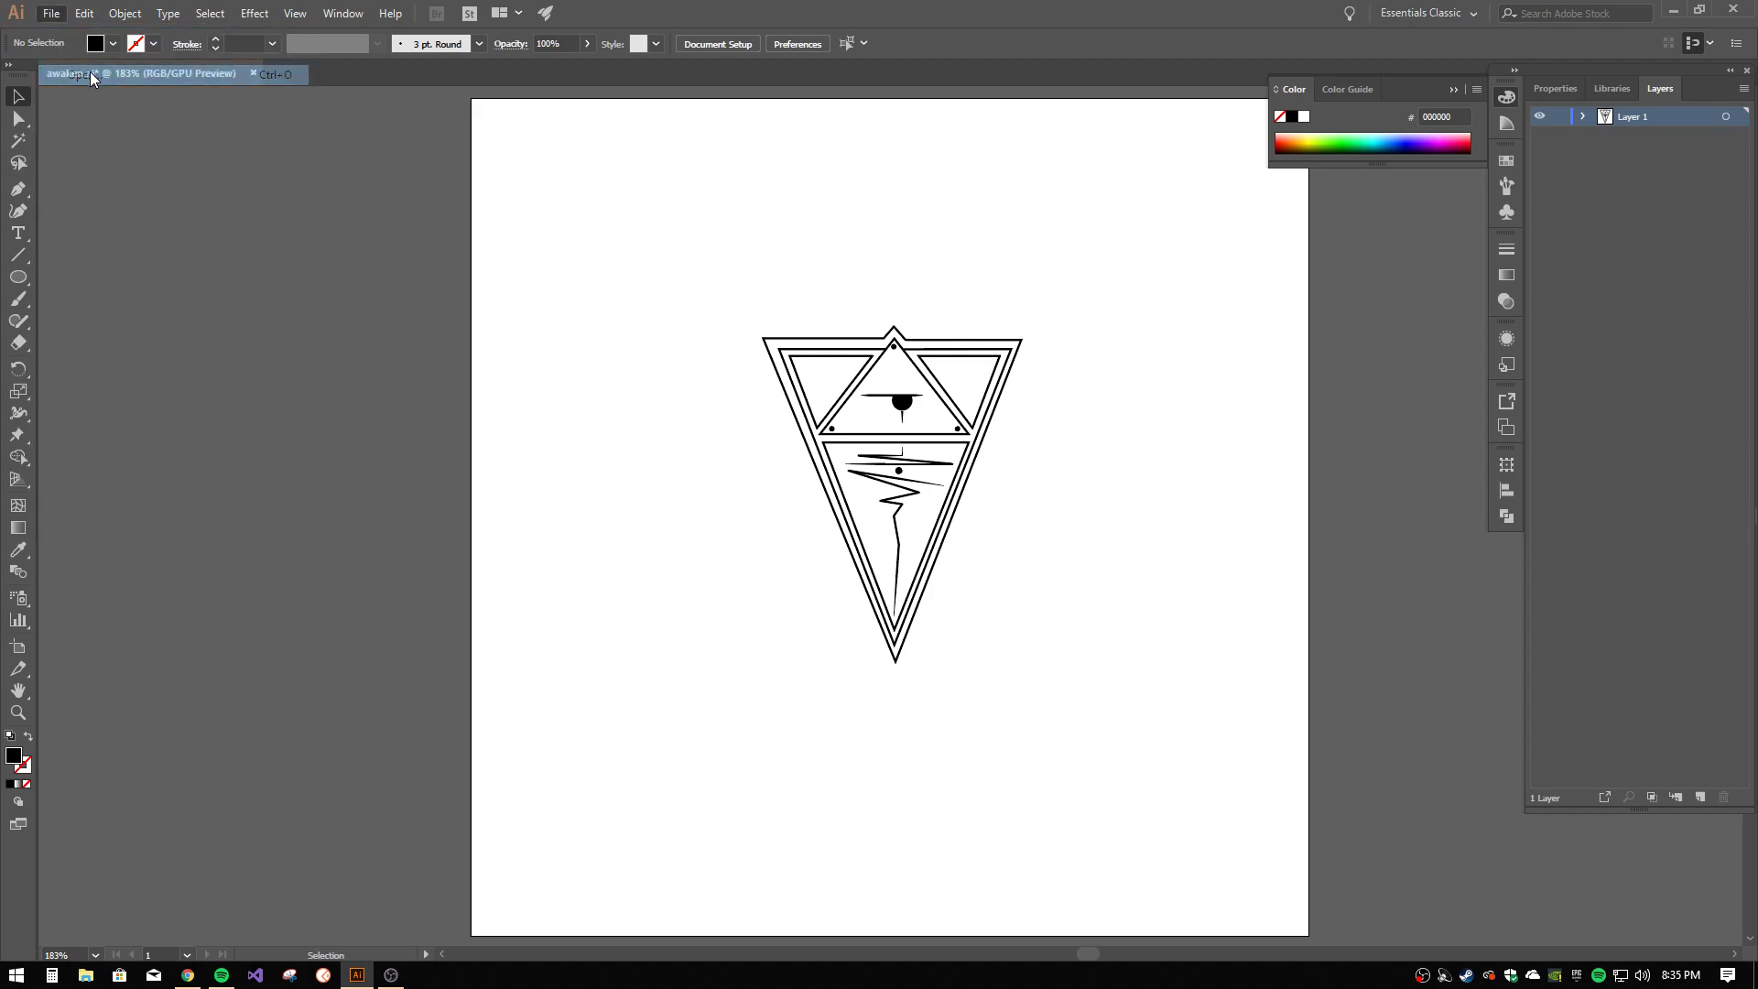
{"action": "left_click", "coordinate": [462, 43]}
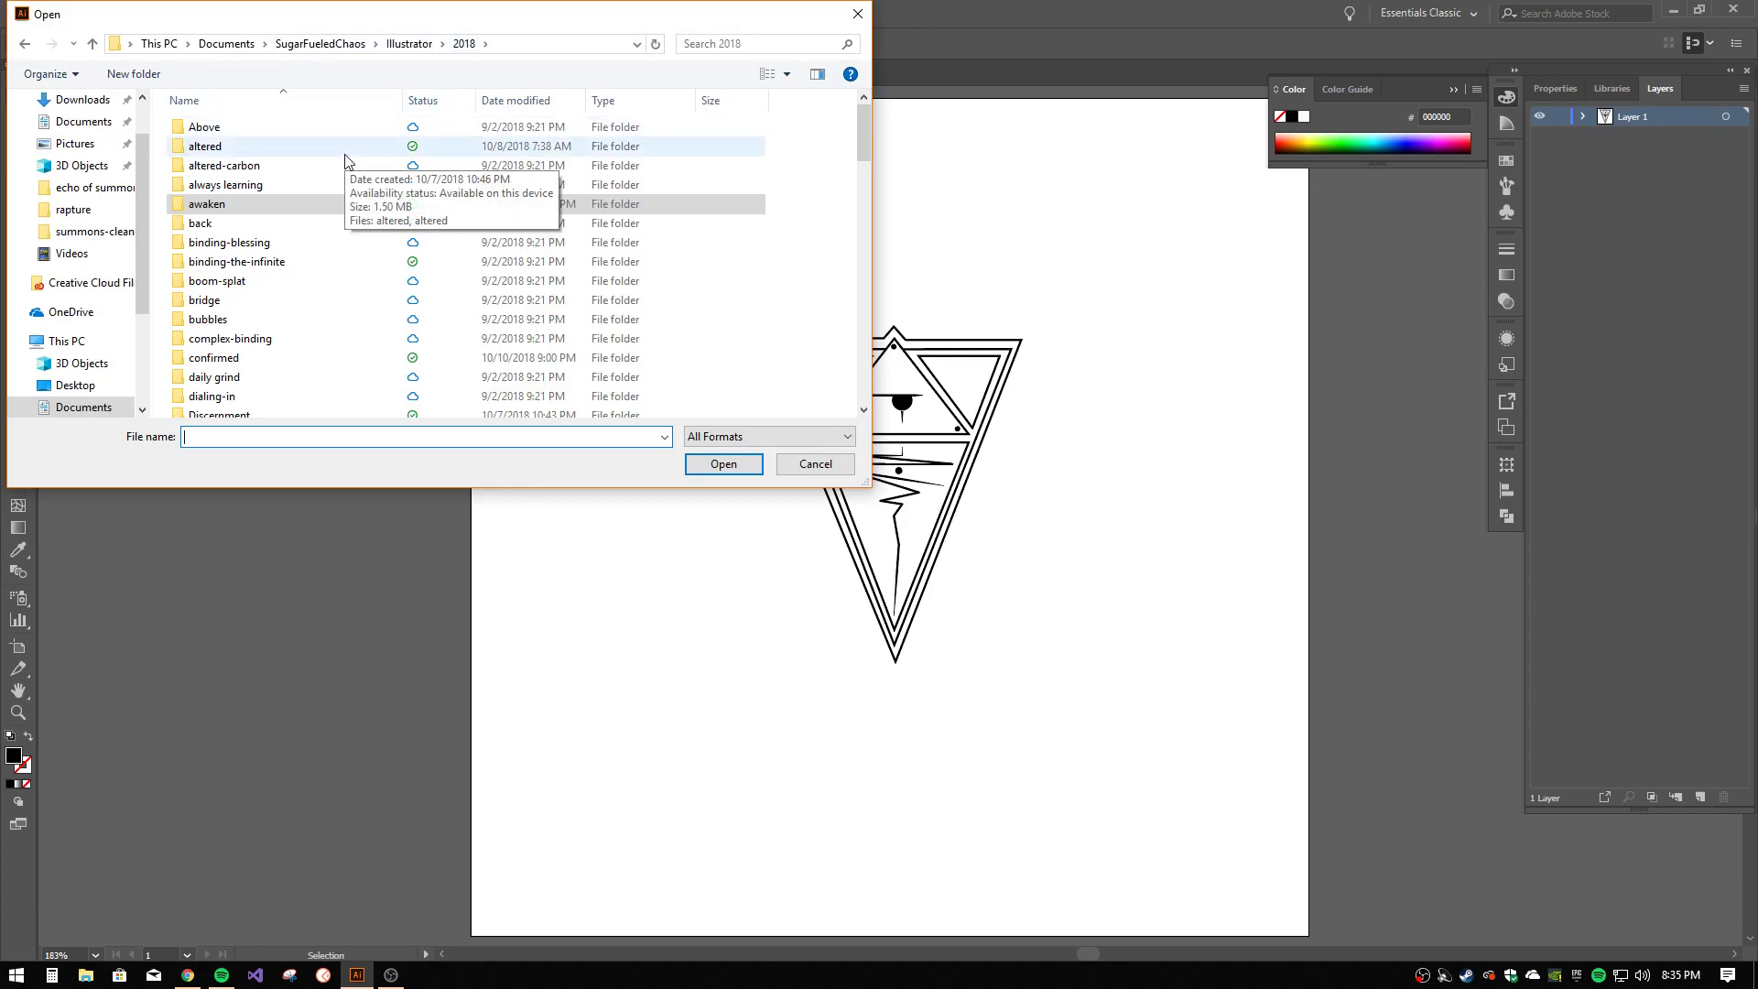
{"action": "type", "text": "r"}
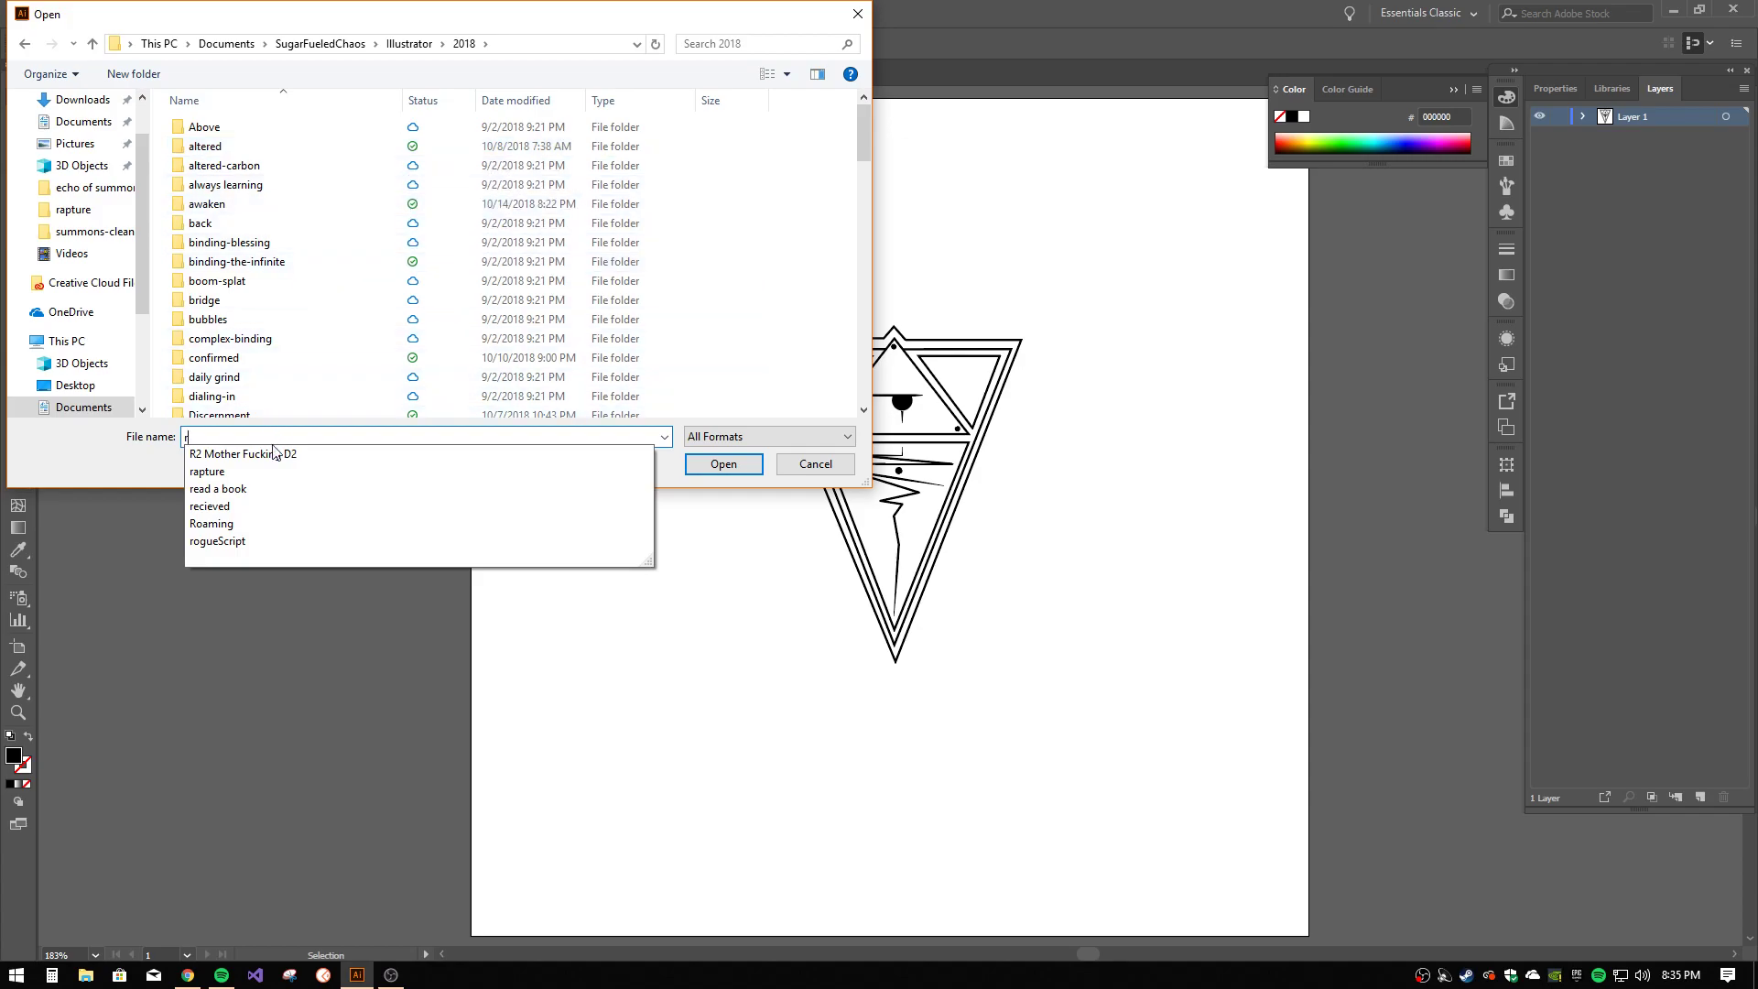
{"action": "left_click", "coordinate": [288, 475]}
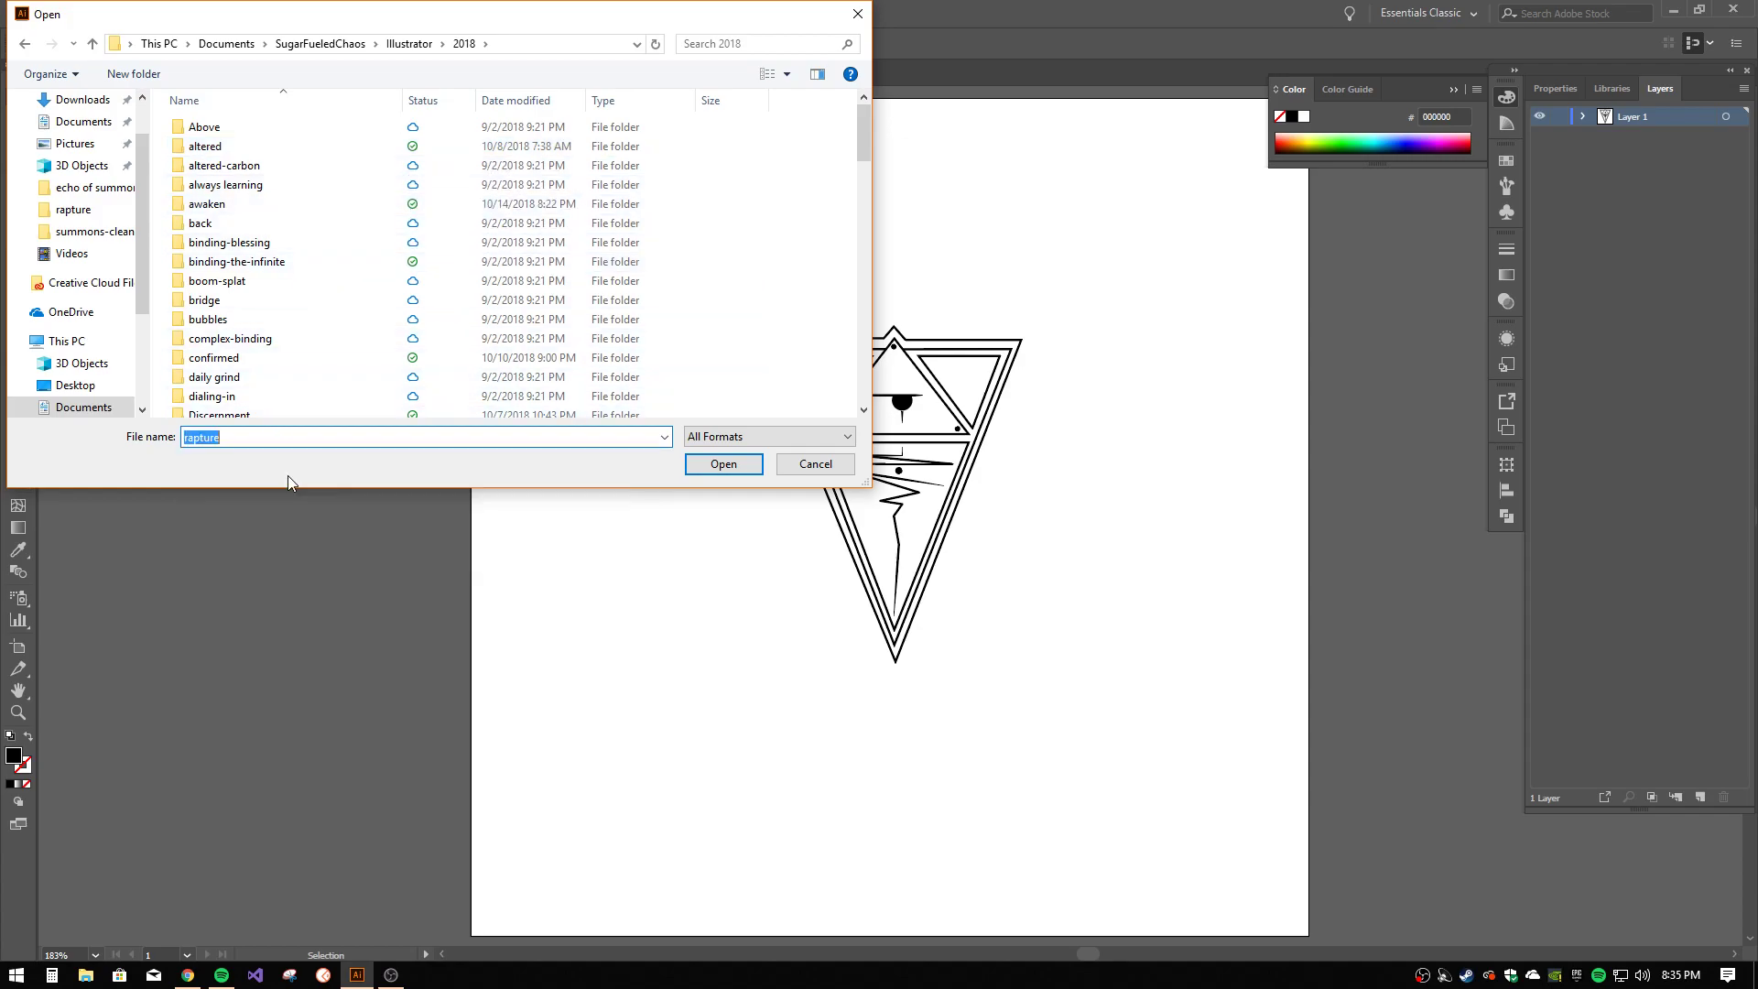
{"action": "scroll", "coordinate": [307, 337], "scroll_direction": "down", "scroll_amount": 15}
{"action": "scroll", "coordinate": [309, 337], "scroll_direction": "up", "scroll_amount": 7}
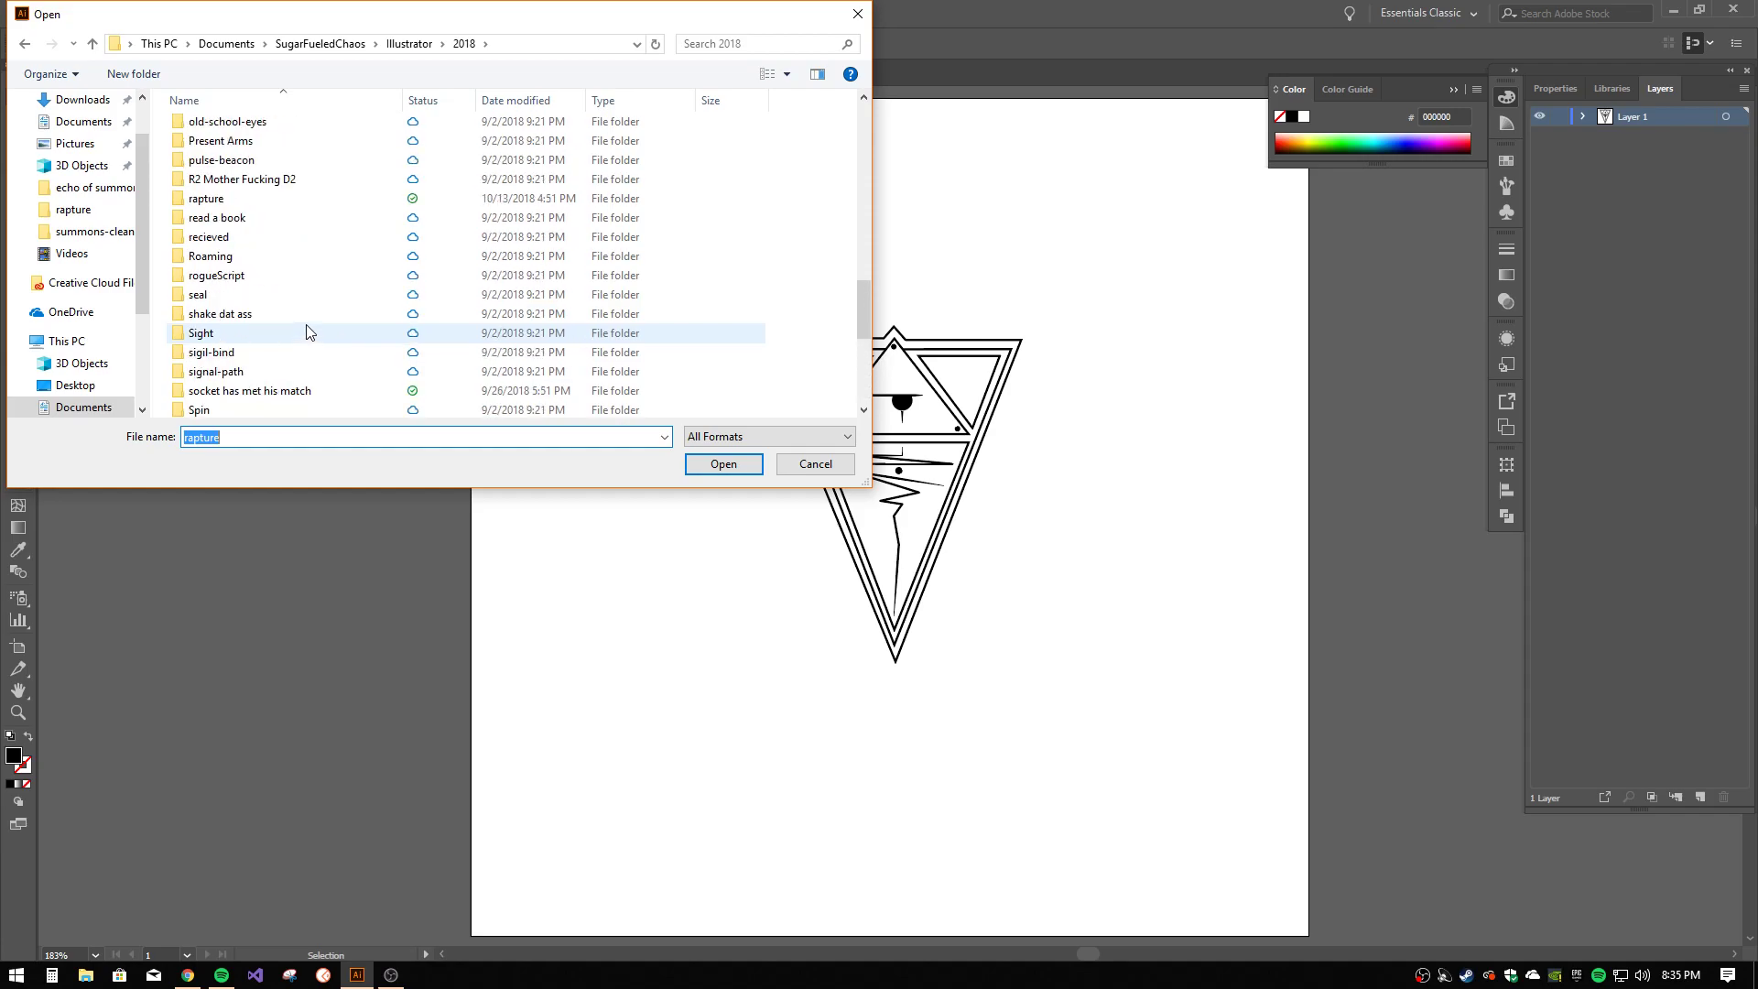
{"action": "double_click", "coordinate": [238, 199]}
{"action": "double_click", "coordinate": [209, 152]}
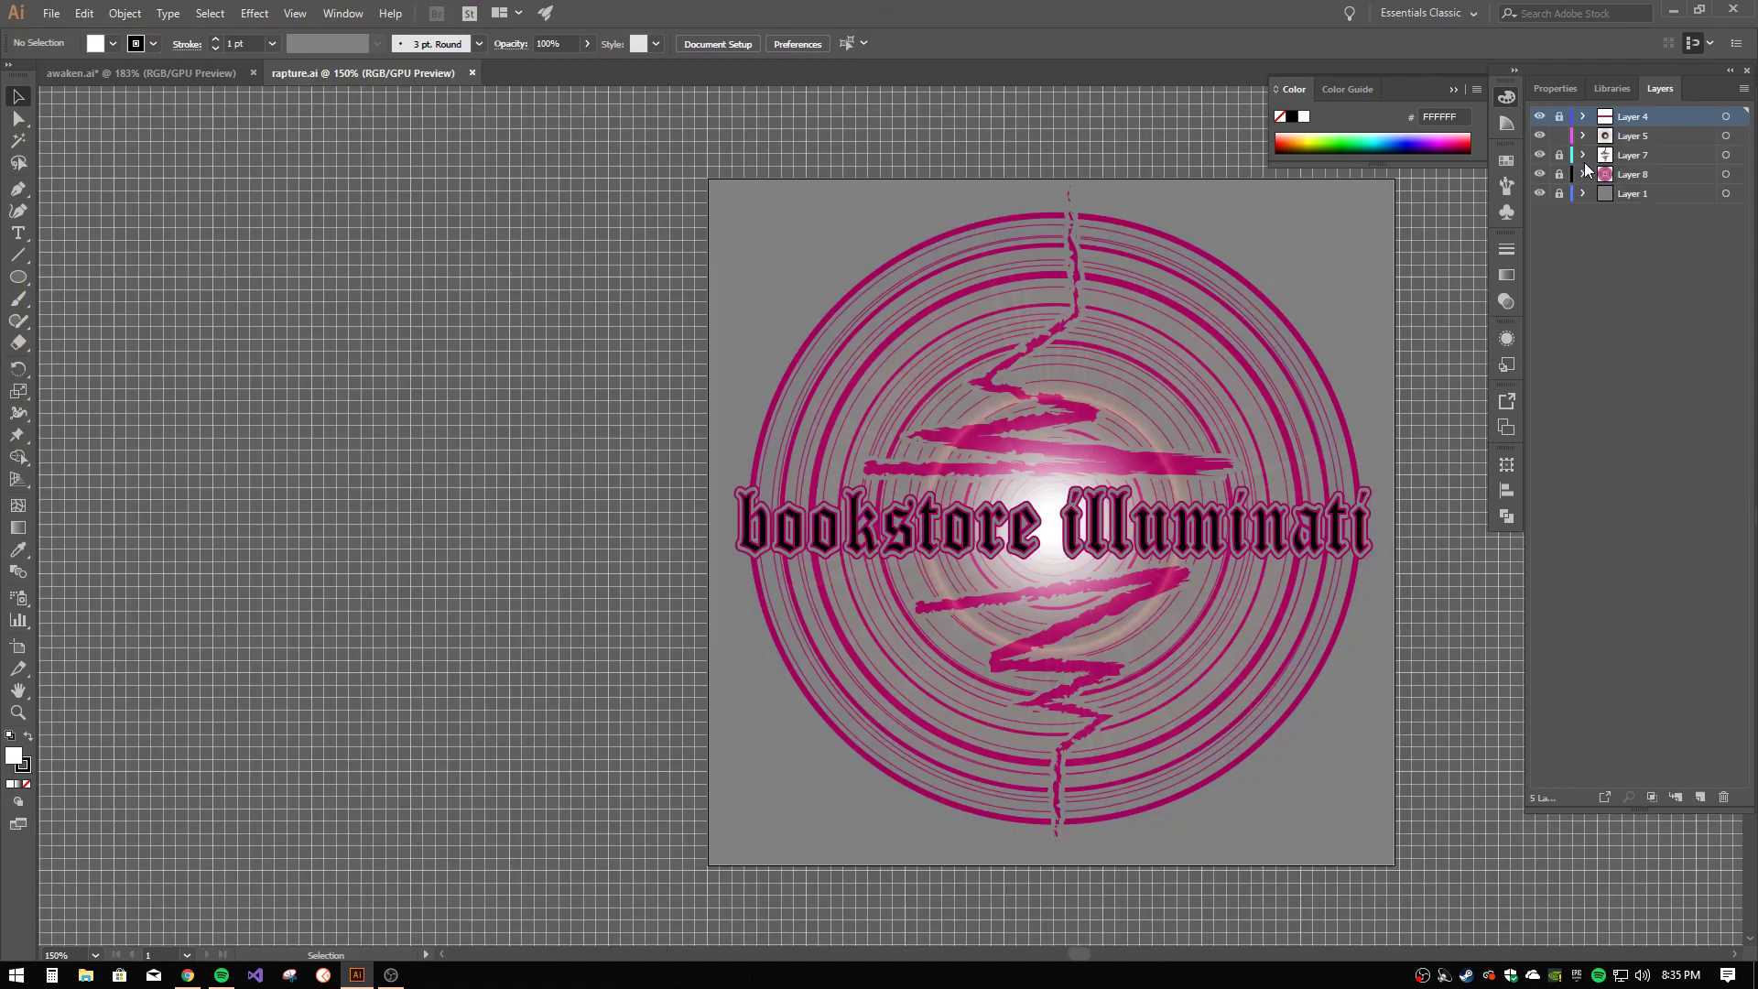
- Lock every layer of rapture.ai except Layer 8 and select all of that layer's concentric rings
{"action": "left_click", "coordinate": [1559, 174]}
{"action": "key", "text": "ctrl+alt+2"}
{"action": "key", "text": "ctrl+a"}
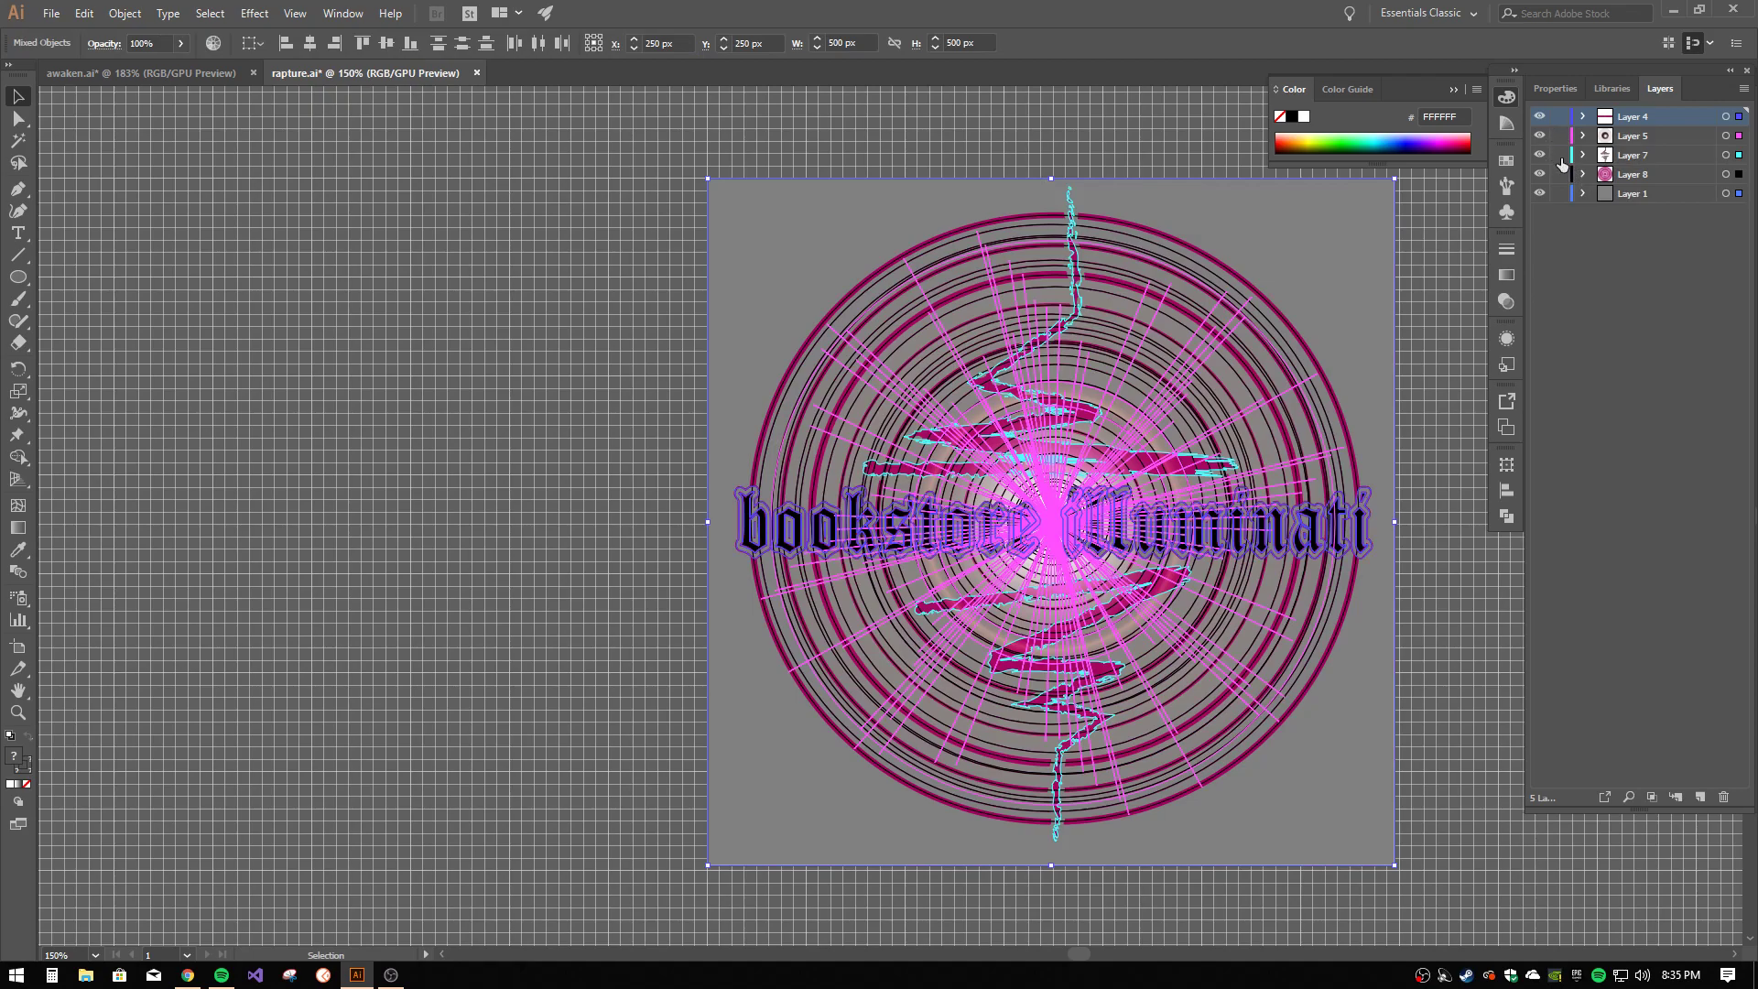
{"action": "left_click_drag", "start_coordinate": [1560, 154], "coordinate": [1559, 116]}
{"action": "left_click", "coordinate": [1557, 194]}
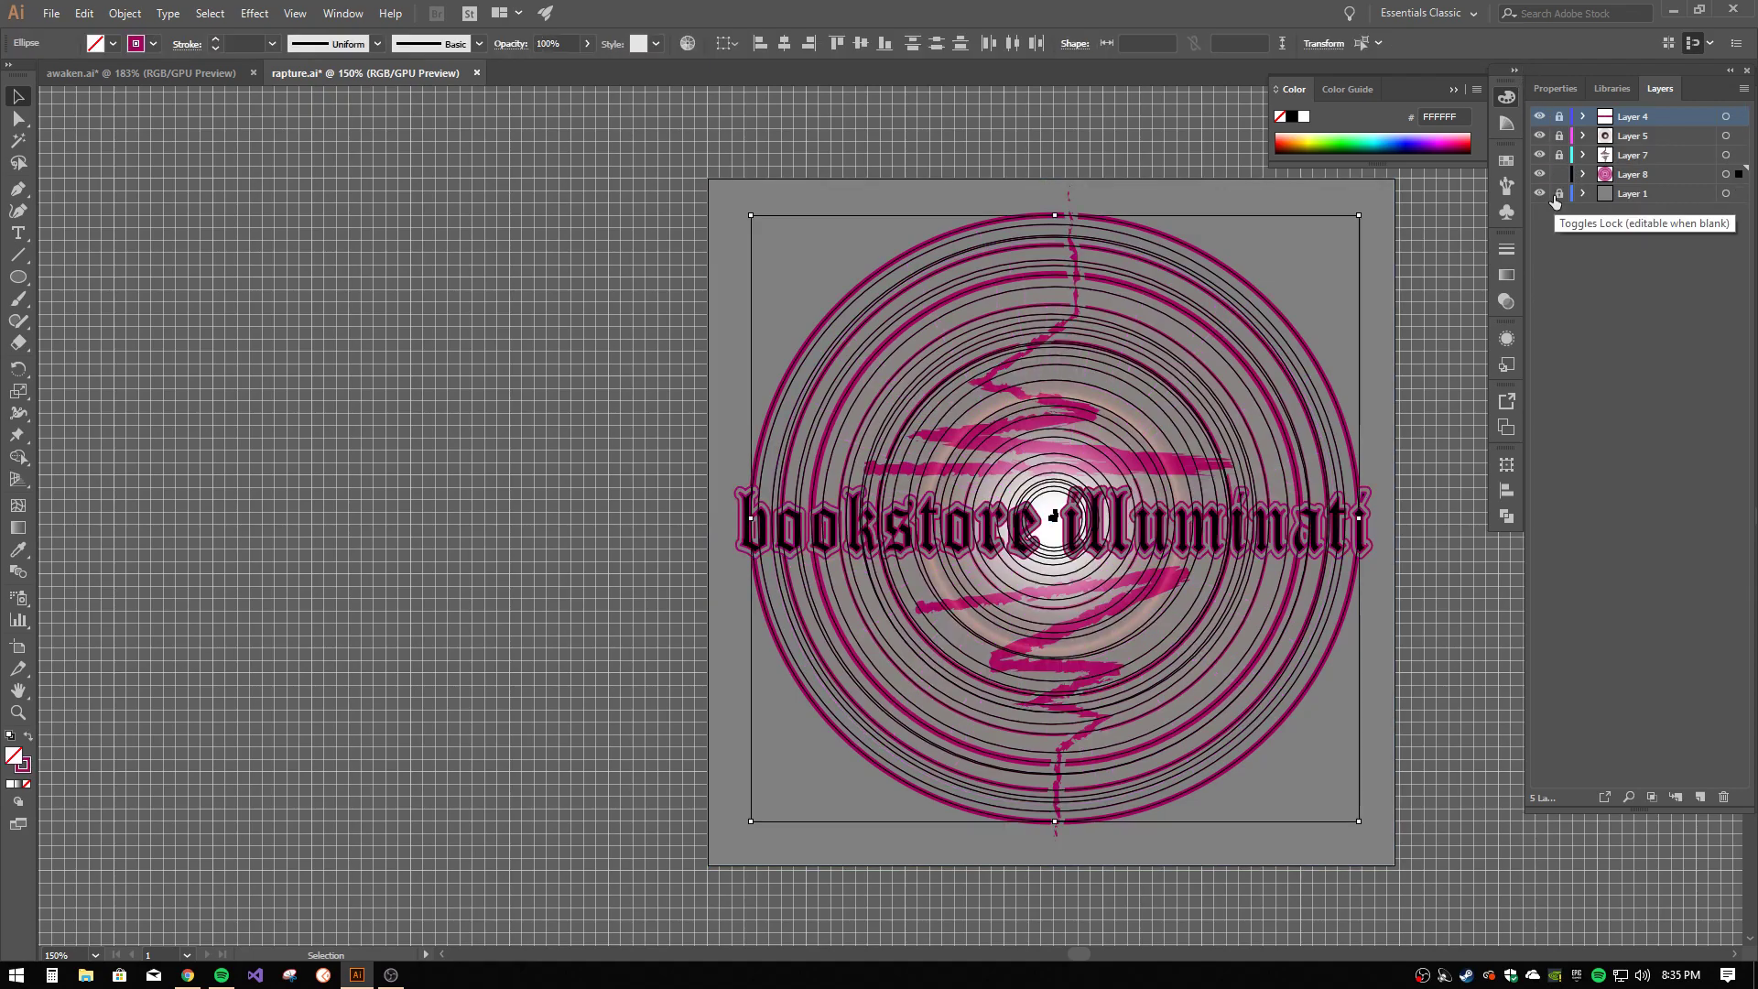
- Paste the concentric rings from rapture.ai into awaken.ai and set their stroke colour to black
{"action": "left_click", "coordinate": [163, 63]}
{"action": "key", "text": "ctrl+v"}
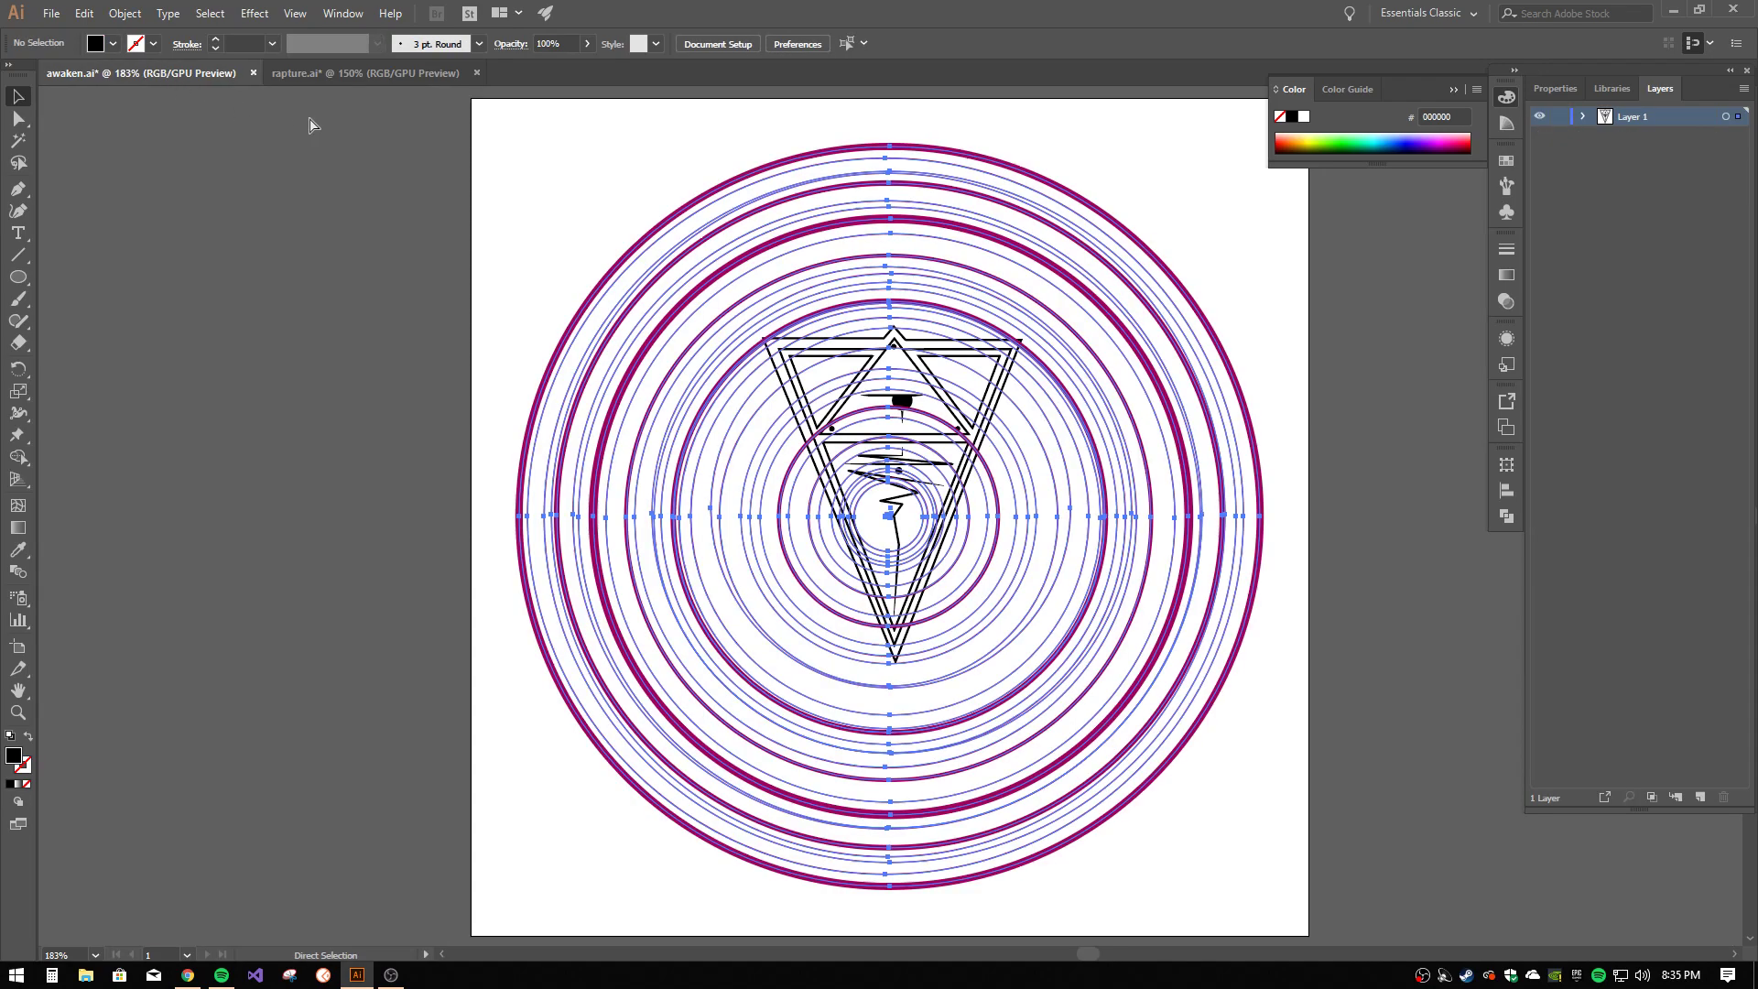
{"action": "left_click", "coordinate": [142, 51]}
{"action": "left_click", "coordinate": [51, 74]}
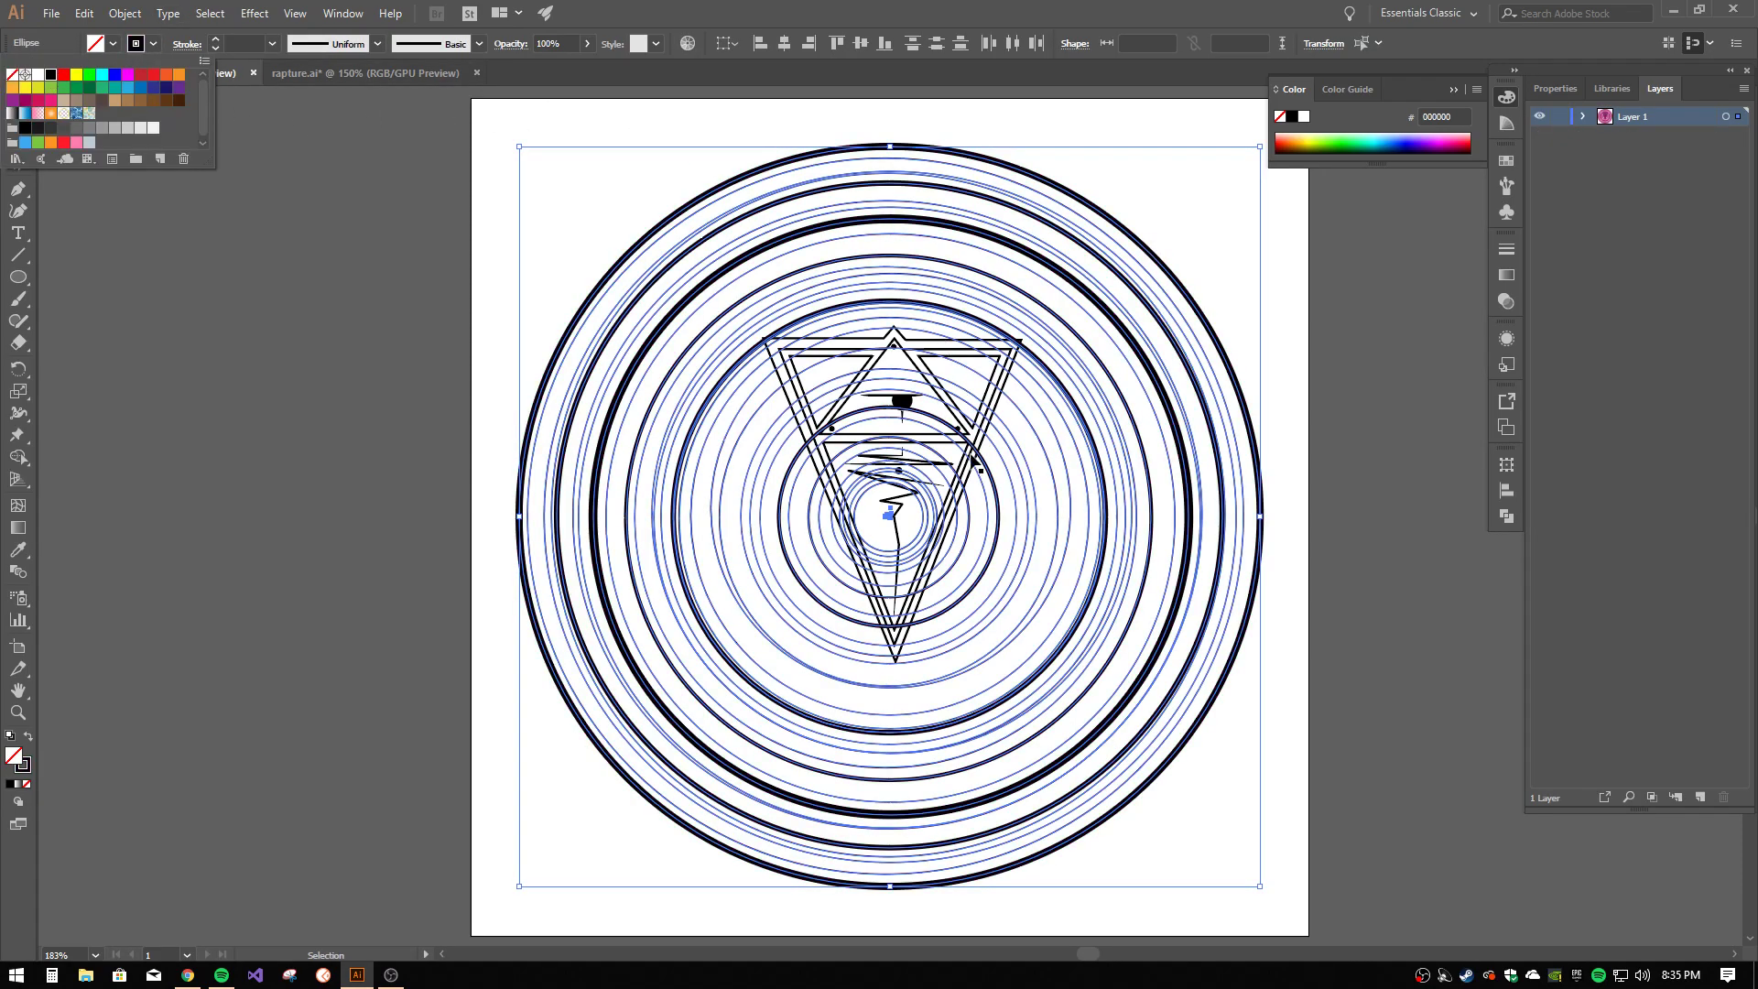
- Try to shrink the concentric rings to about 377 px wide, centred on the dot between the zigzags
{"action": "left_click_drag", "start_coordinate": [1259, 147], "coordinate": [1151, 256]}
{"action": "left_click_drag", "start_coordinate": [818, 547], "coordinate": [886, 455]}
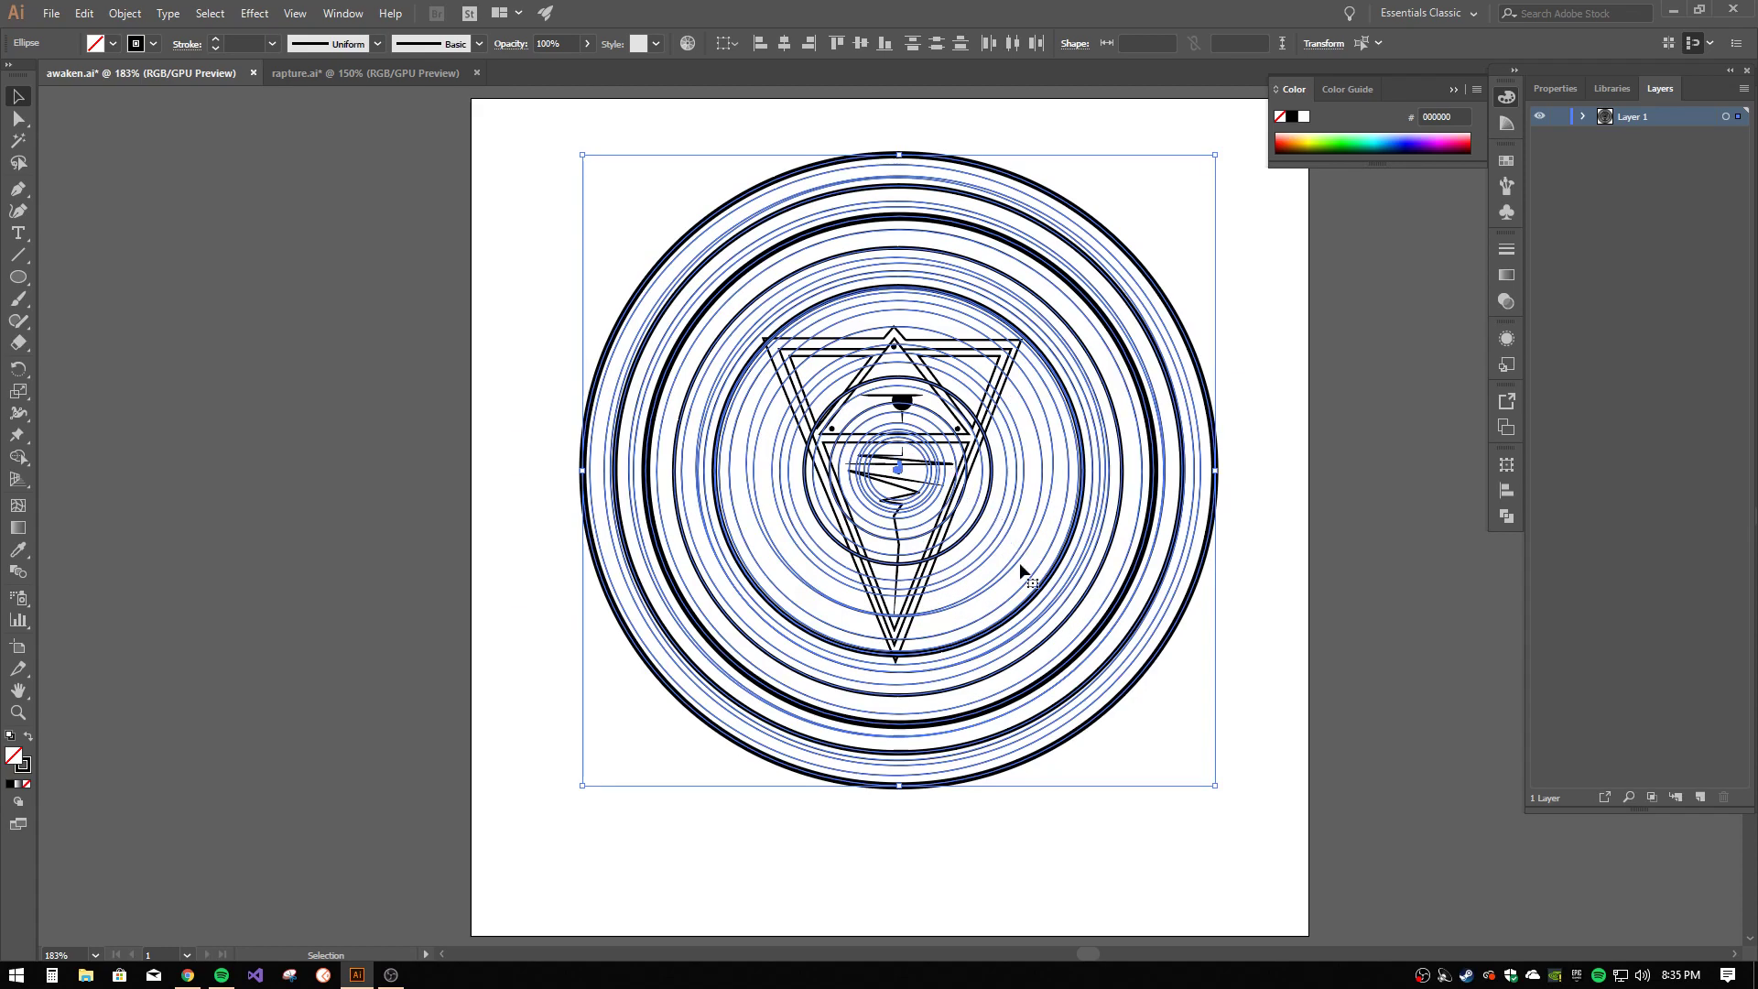
{"action": "left_click", "coordinate": [1112, 837]}
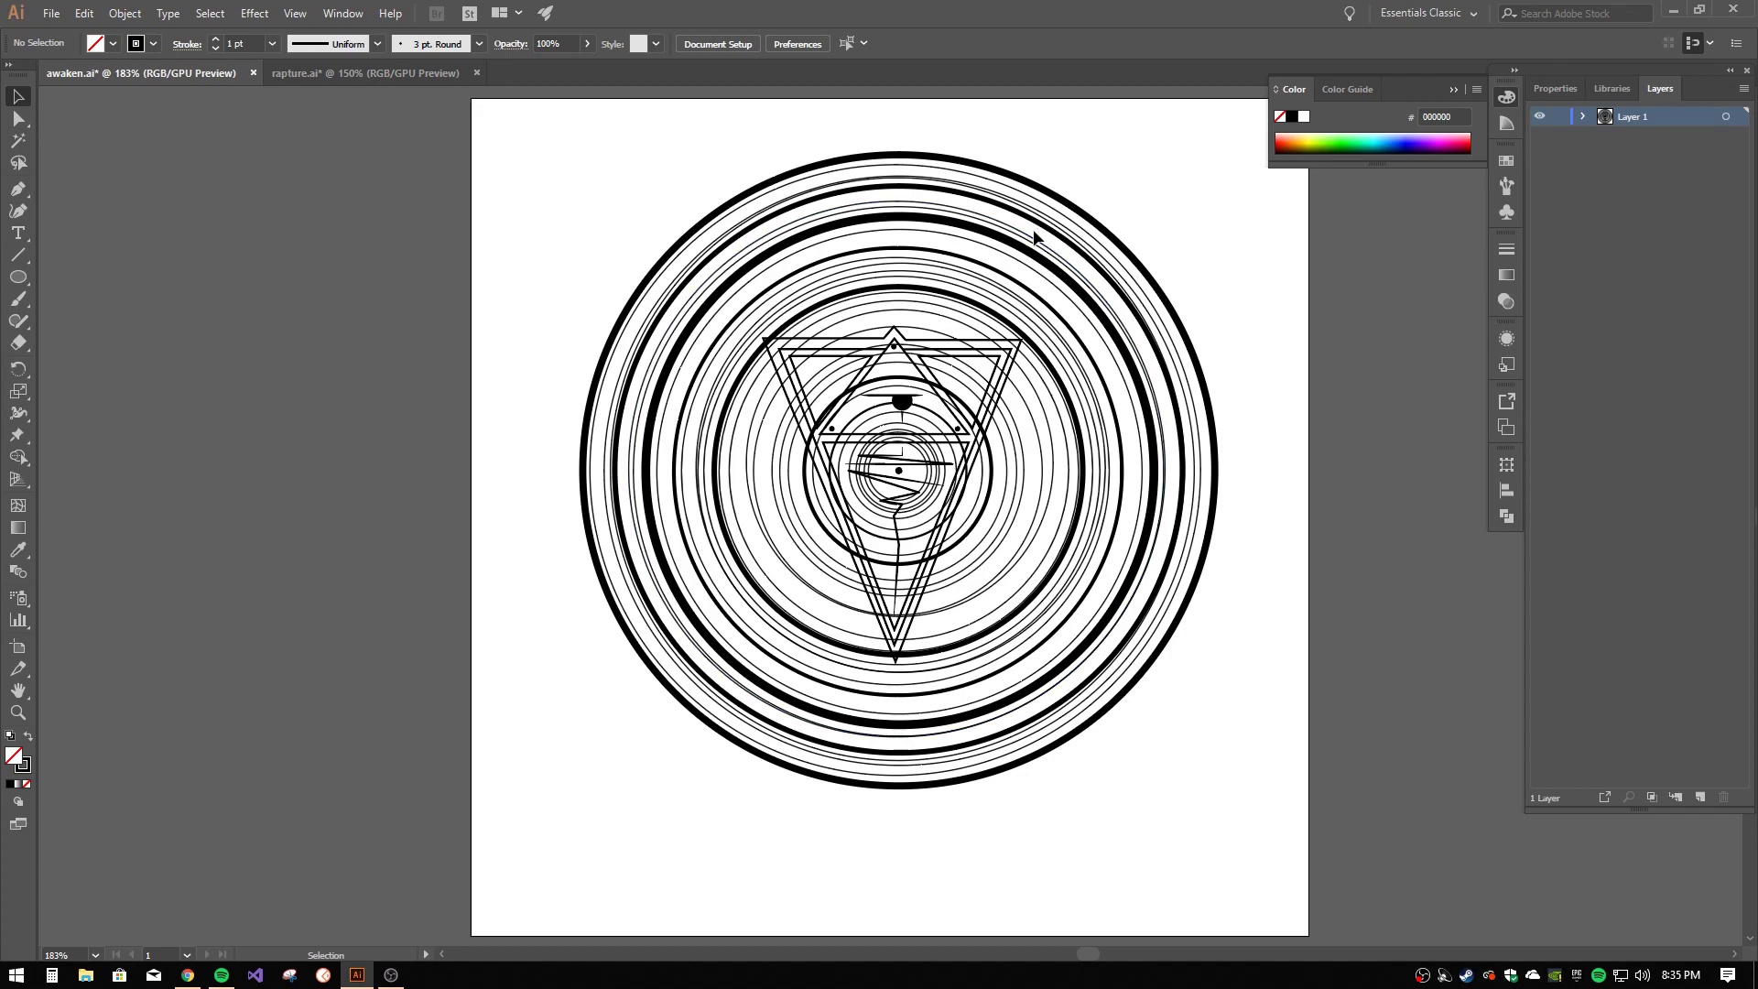
{"action": "key", "text": "ctrl+a"}
{"action": "key", "text": "ctrl+q"}
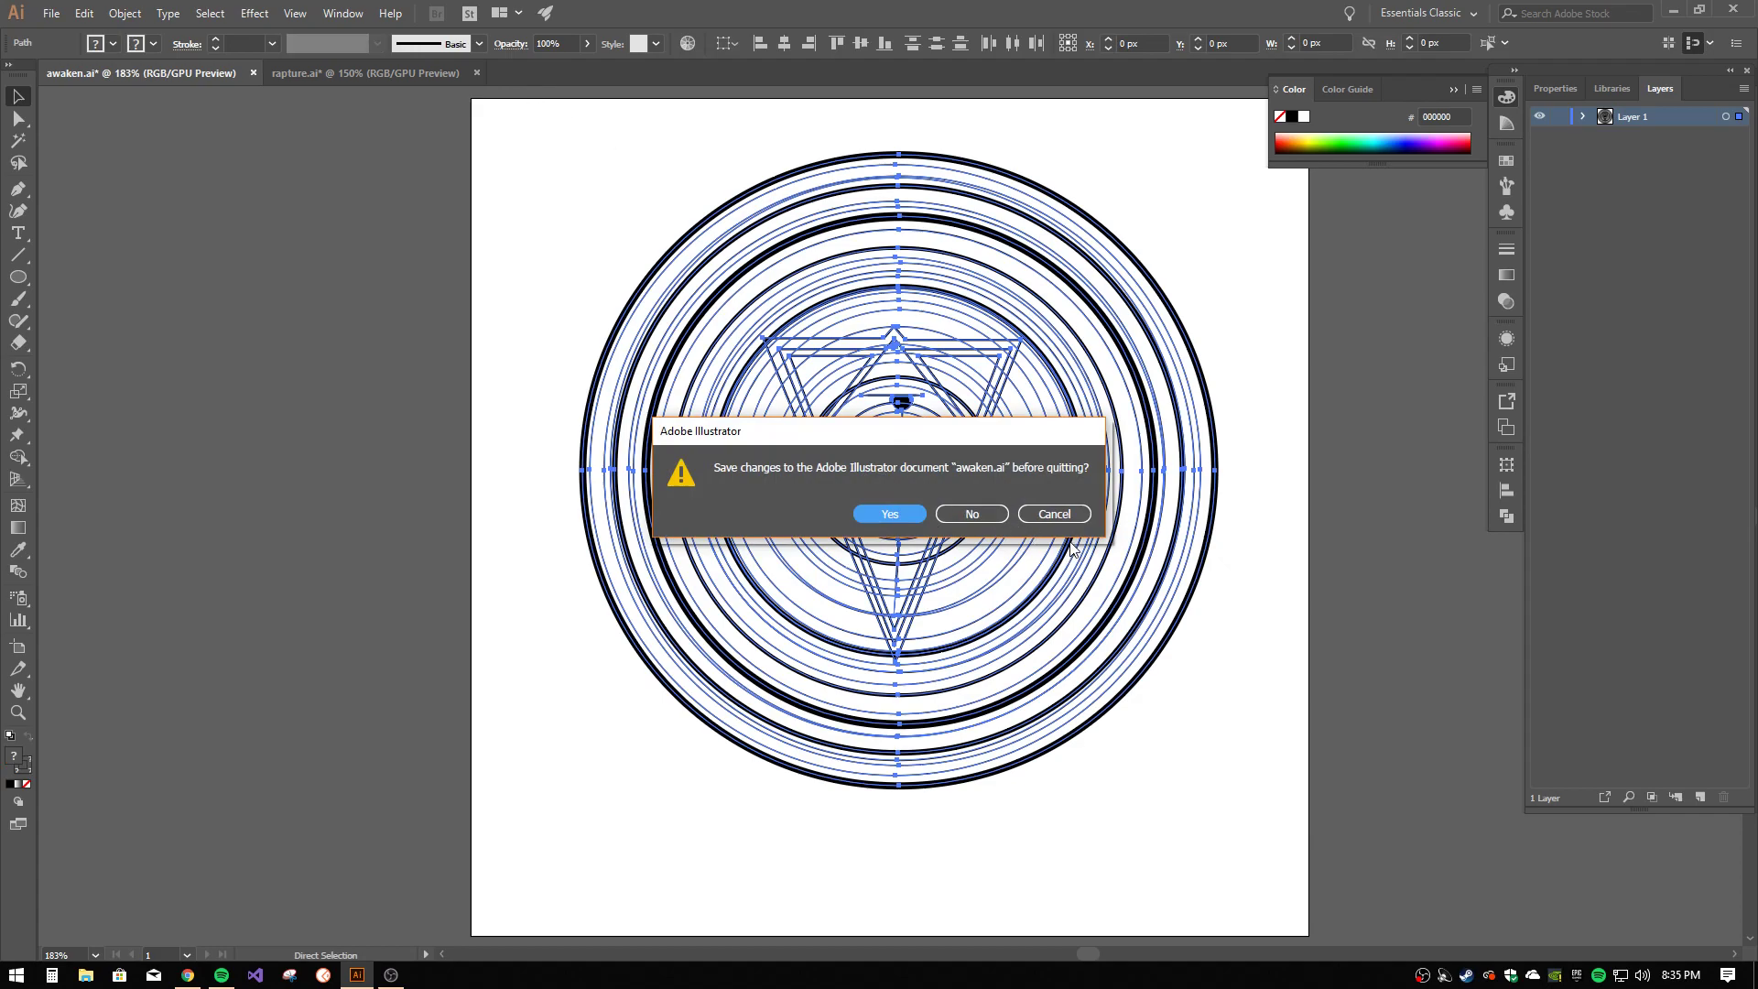
{"action": "left_click", "coordinate": [1066, 516]}
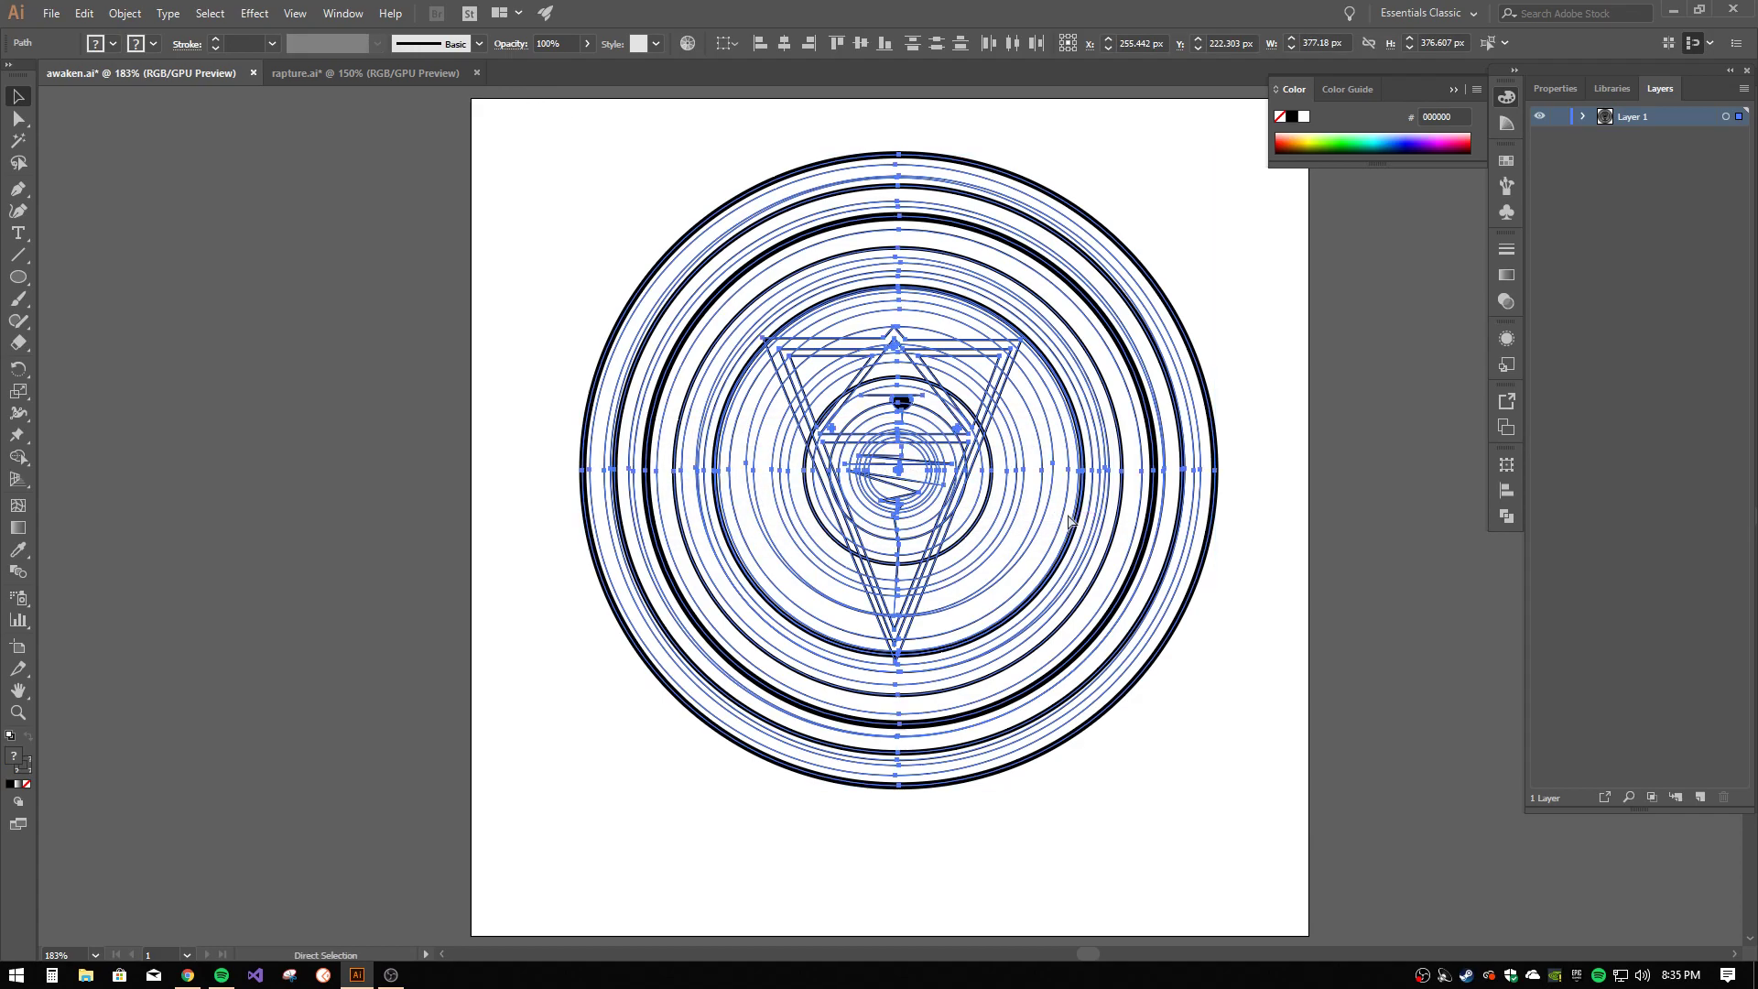
{"action": "key", "text": "ctrl+z"}
{"action": "key", "text": "ctrl+z"}
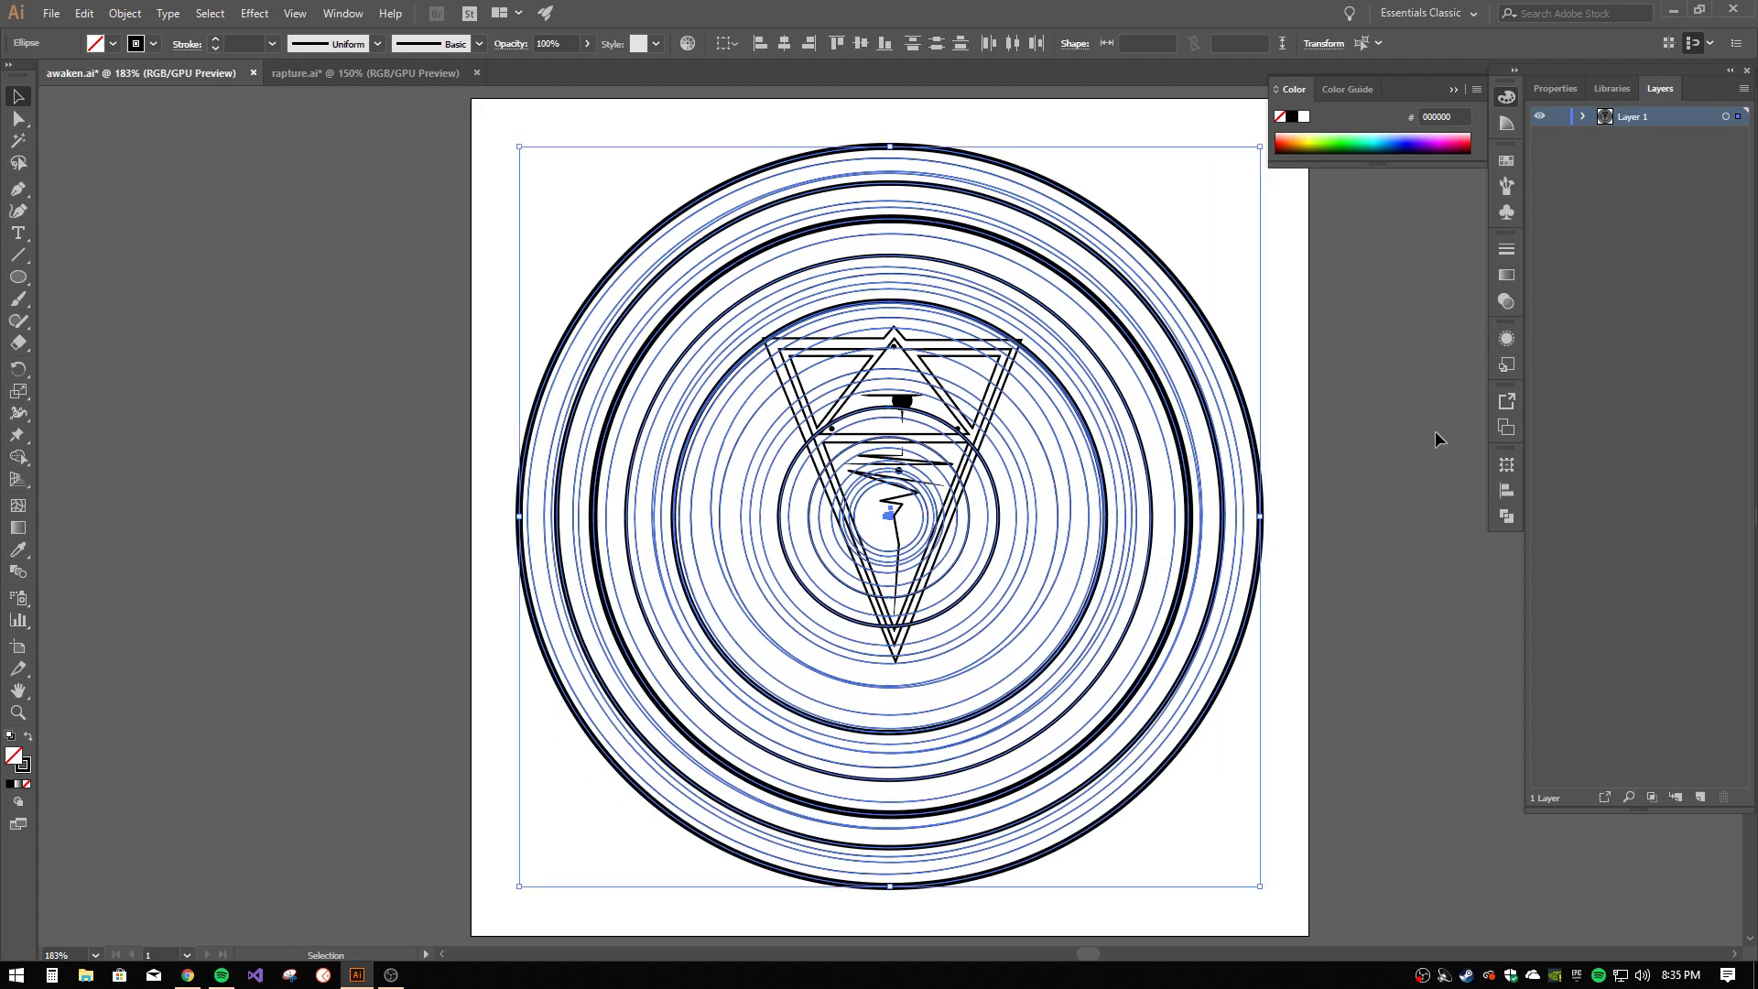
- Move the concentric rings onto a new layer above the emblem's layer, and lock the emblem's layer
{"action": "left_click", "coordinate": [1700, 797]}
{"action": "mouse_move", "coordinate": [1635, 128]}
{"action": "left_mouse_down"}
{"action": "mouse_move", "coordinate": [1628, 146]}
{"action": "mouse_move", "coordinate": [1610, 140]}
{"action": "left_mouse_up"}
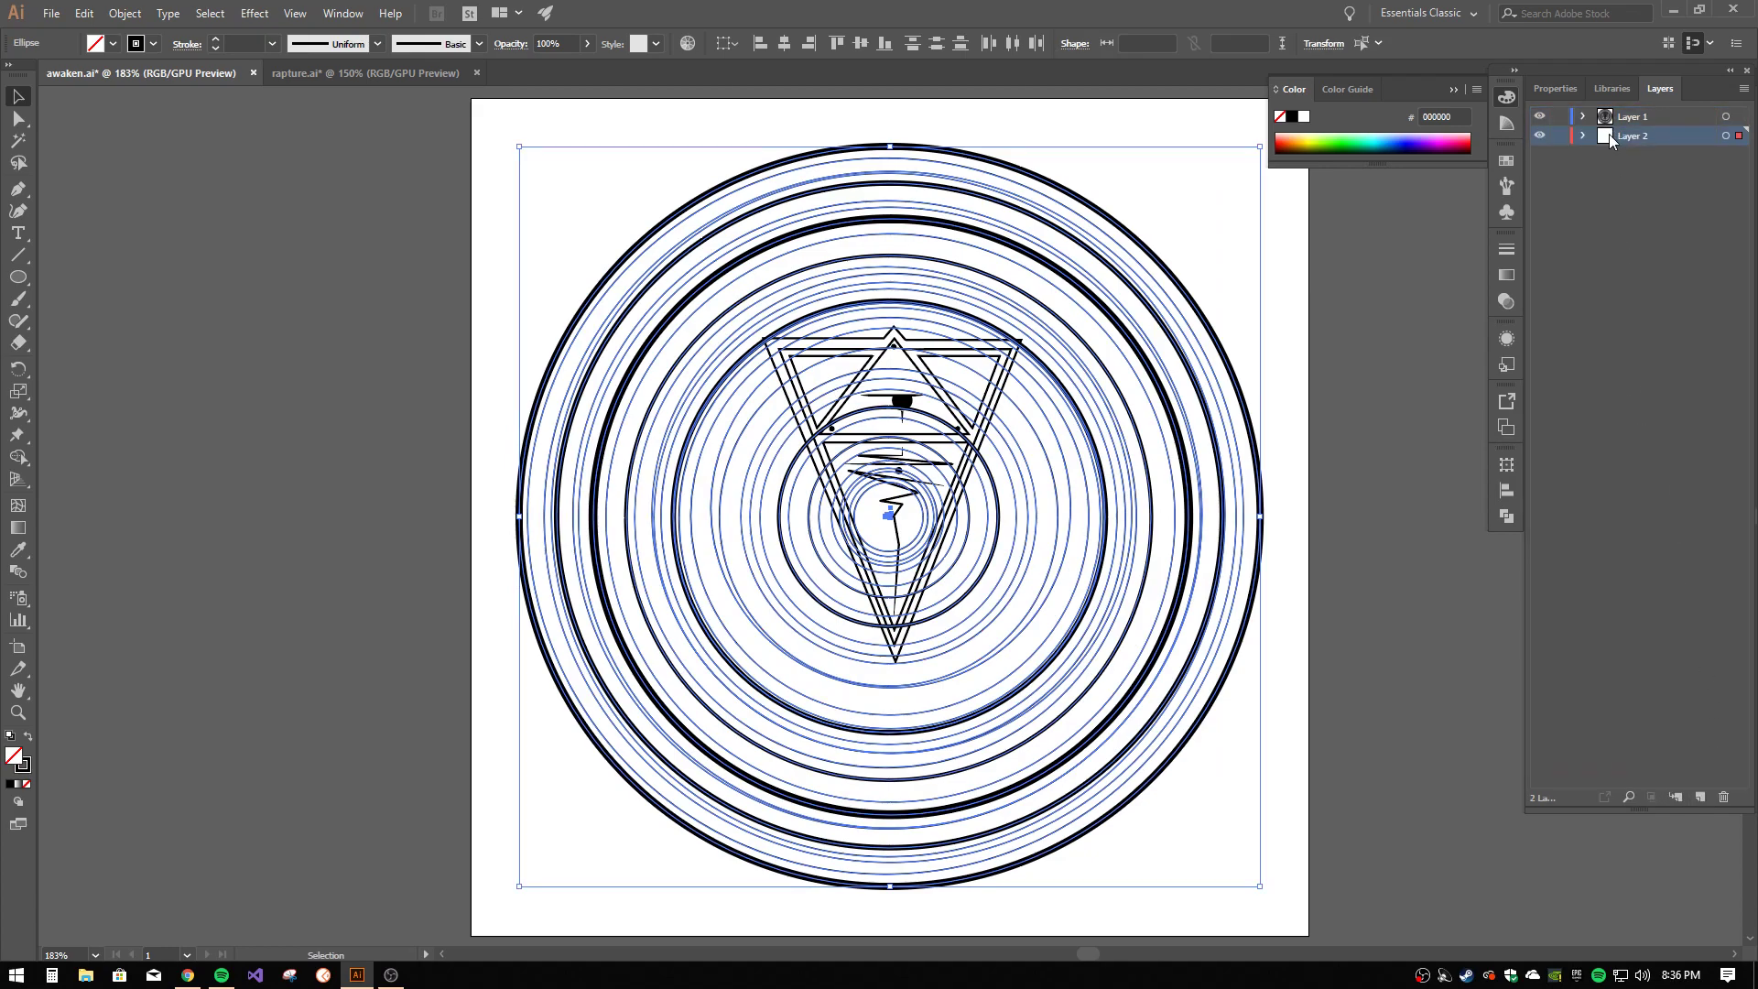
{"action": "key", "text": "ctrl+z"}
{"action": "key", "text": "ctrl+z"}
{"action": "key", "text": "ctrl+z"}
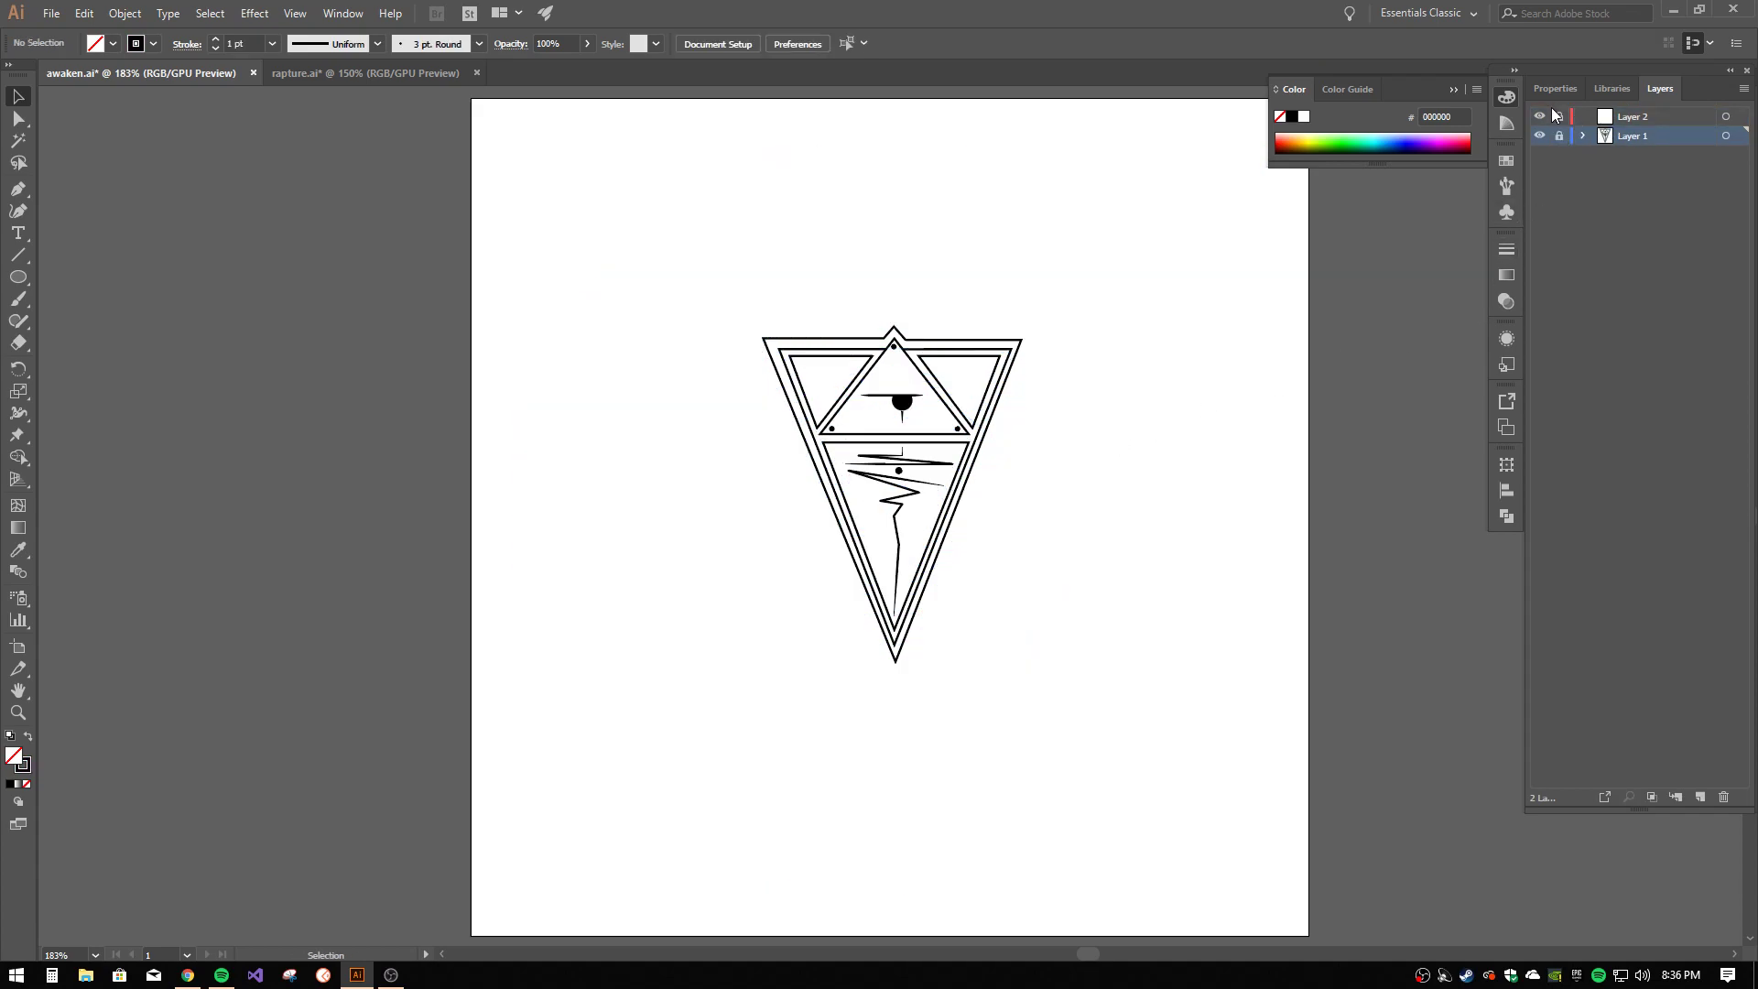
{"action": "key", "text": "ctrl+shift+z"}
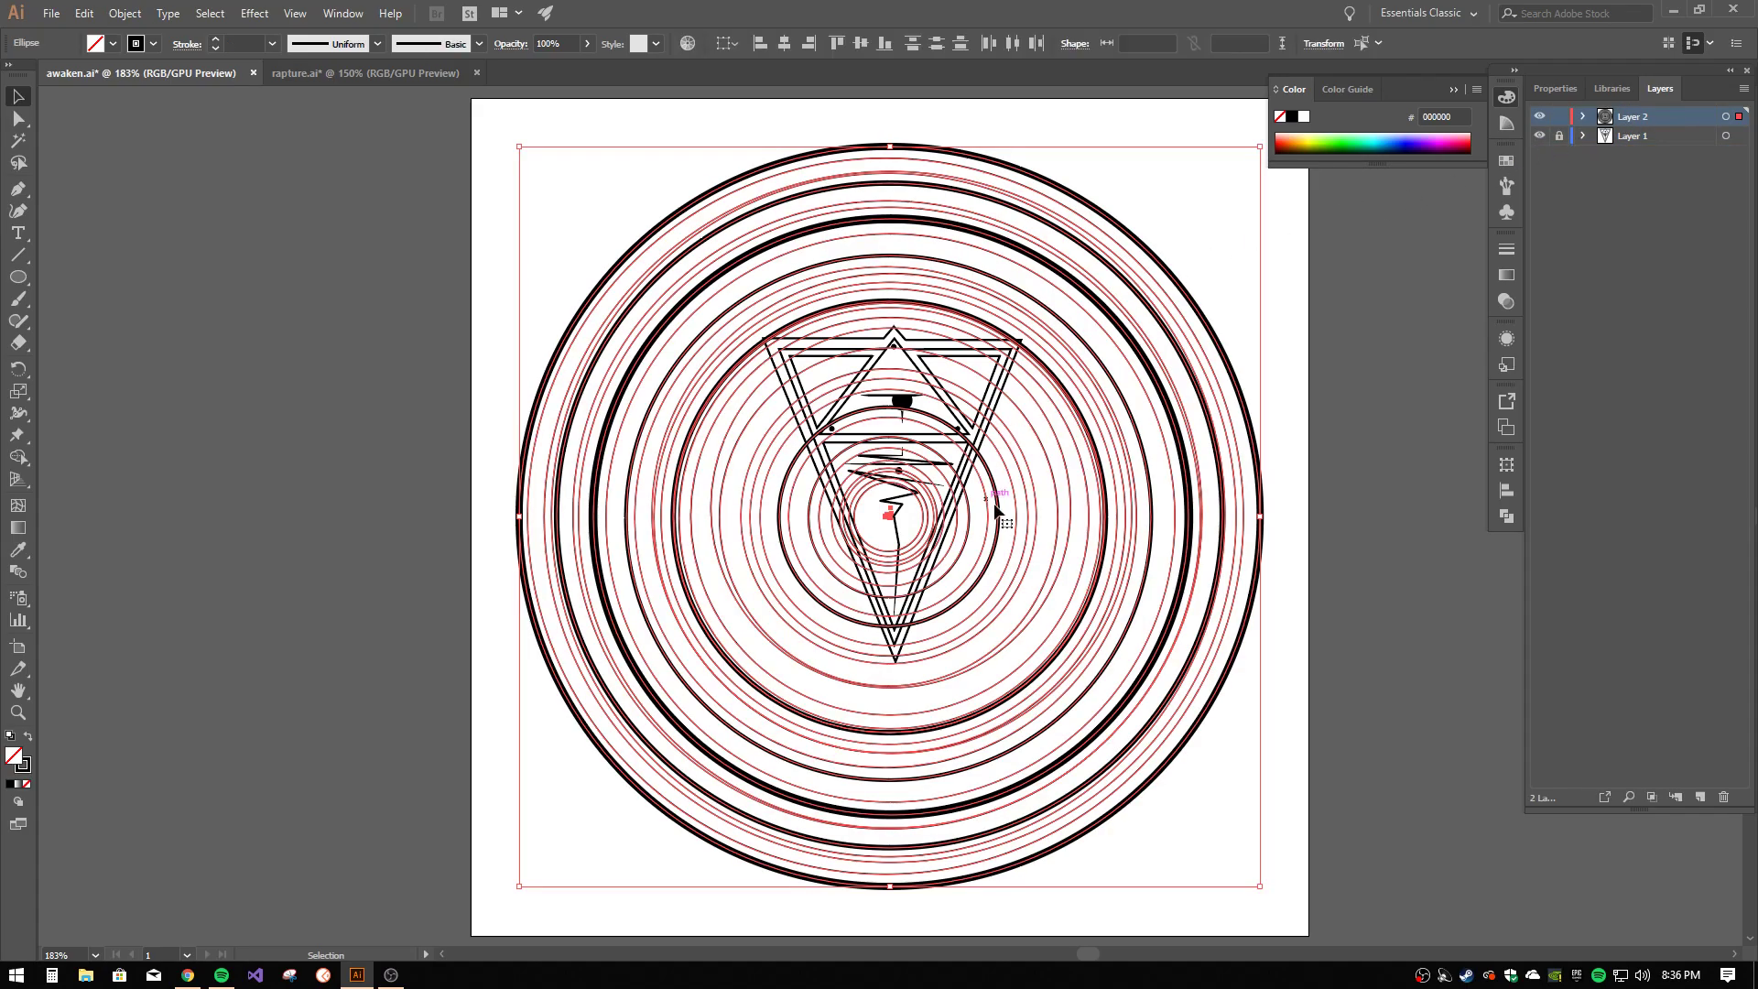
- Shrink the rings so they are centred on the dot between the zigzags, and set their opacity to 50%
{"action": "left_click_drag", "start_coordinate": [1258, 146], "coordinate": [1051, 356]}
{"action": "left_click_drag", "start_coordinate": [816, 614], "coordinate": [930, 463]}
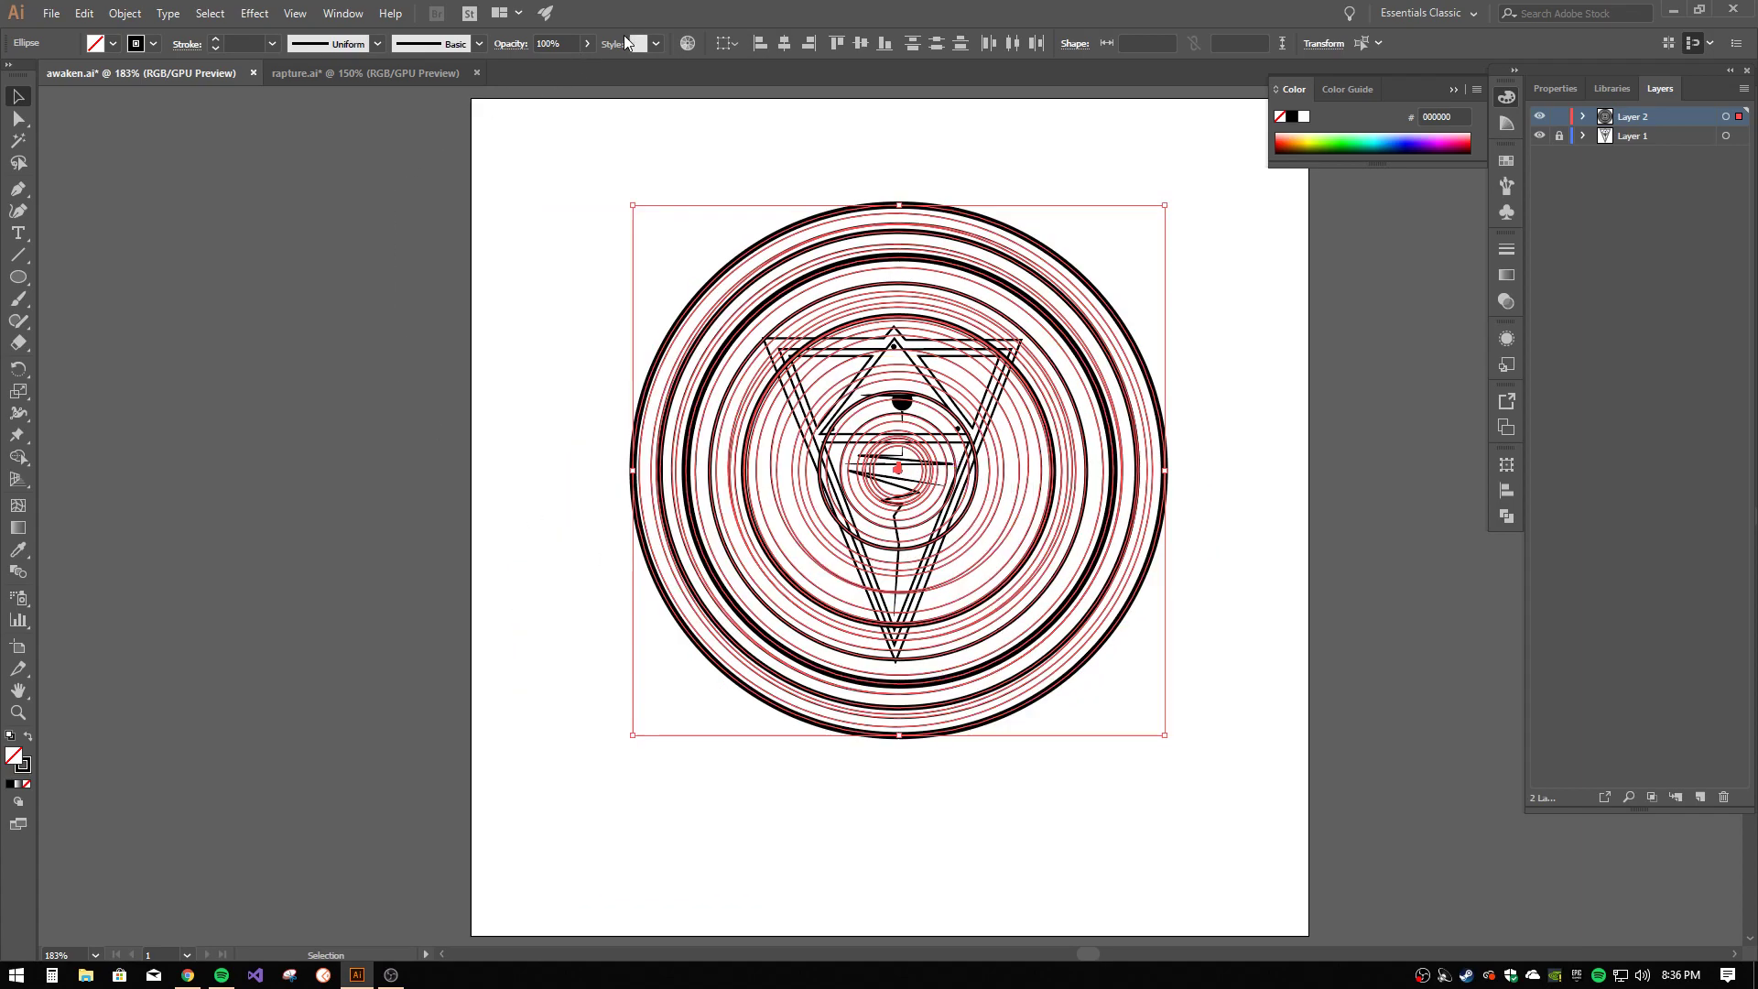
{"action": "left_click", "coordinate": [587, 45]}
{"action": "left_click_drag", "start_coordinate": [574, 68], "coordinate": [546, 71]}
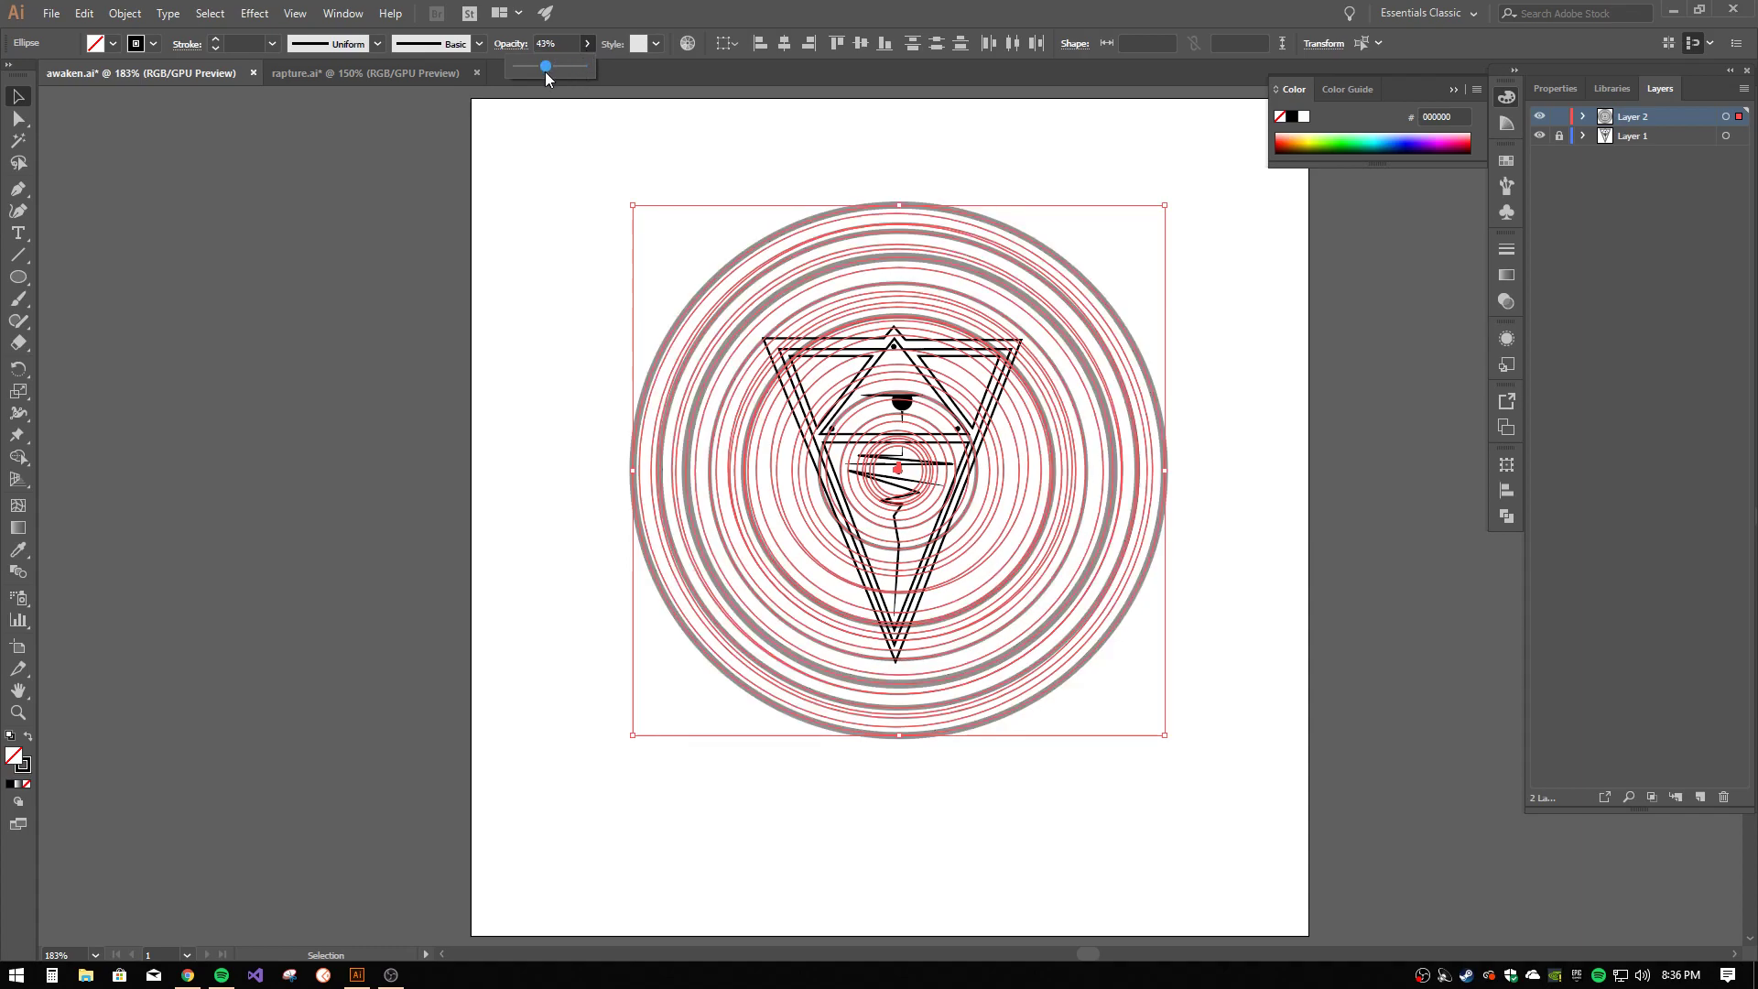
{"action": "left_click", "coordinate": [573, 118]}
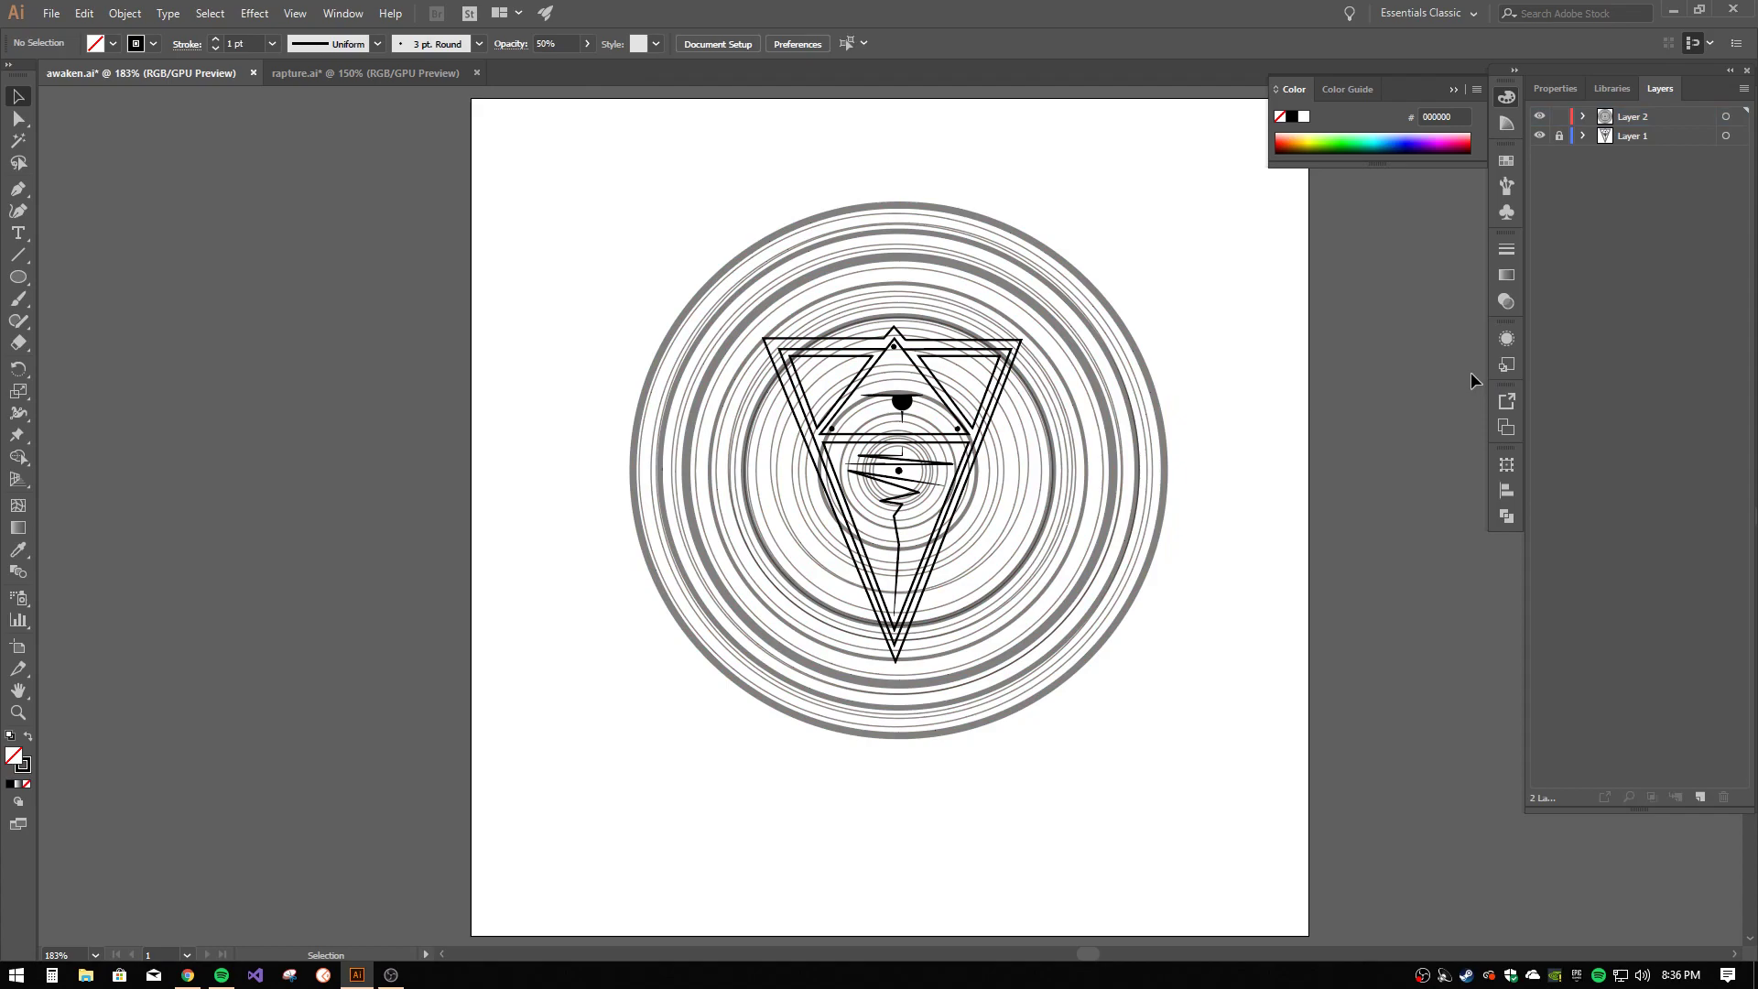
- Give all the concentric rings a bright green stroke and no fill
{"action": "key", "text": "ctrl+a"}
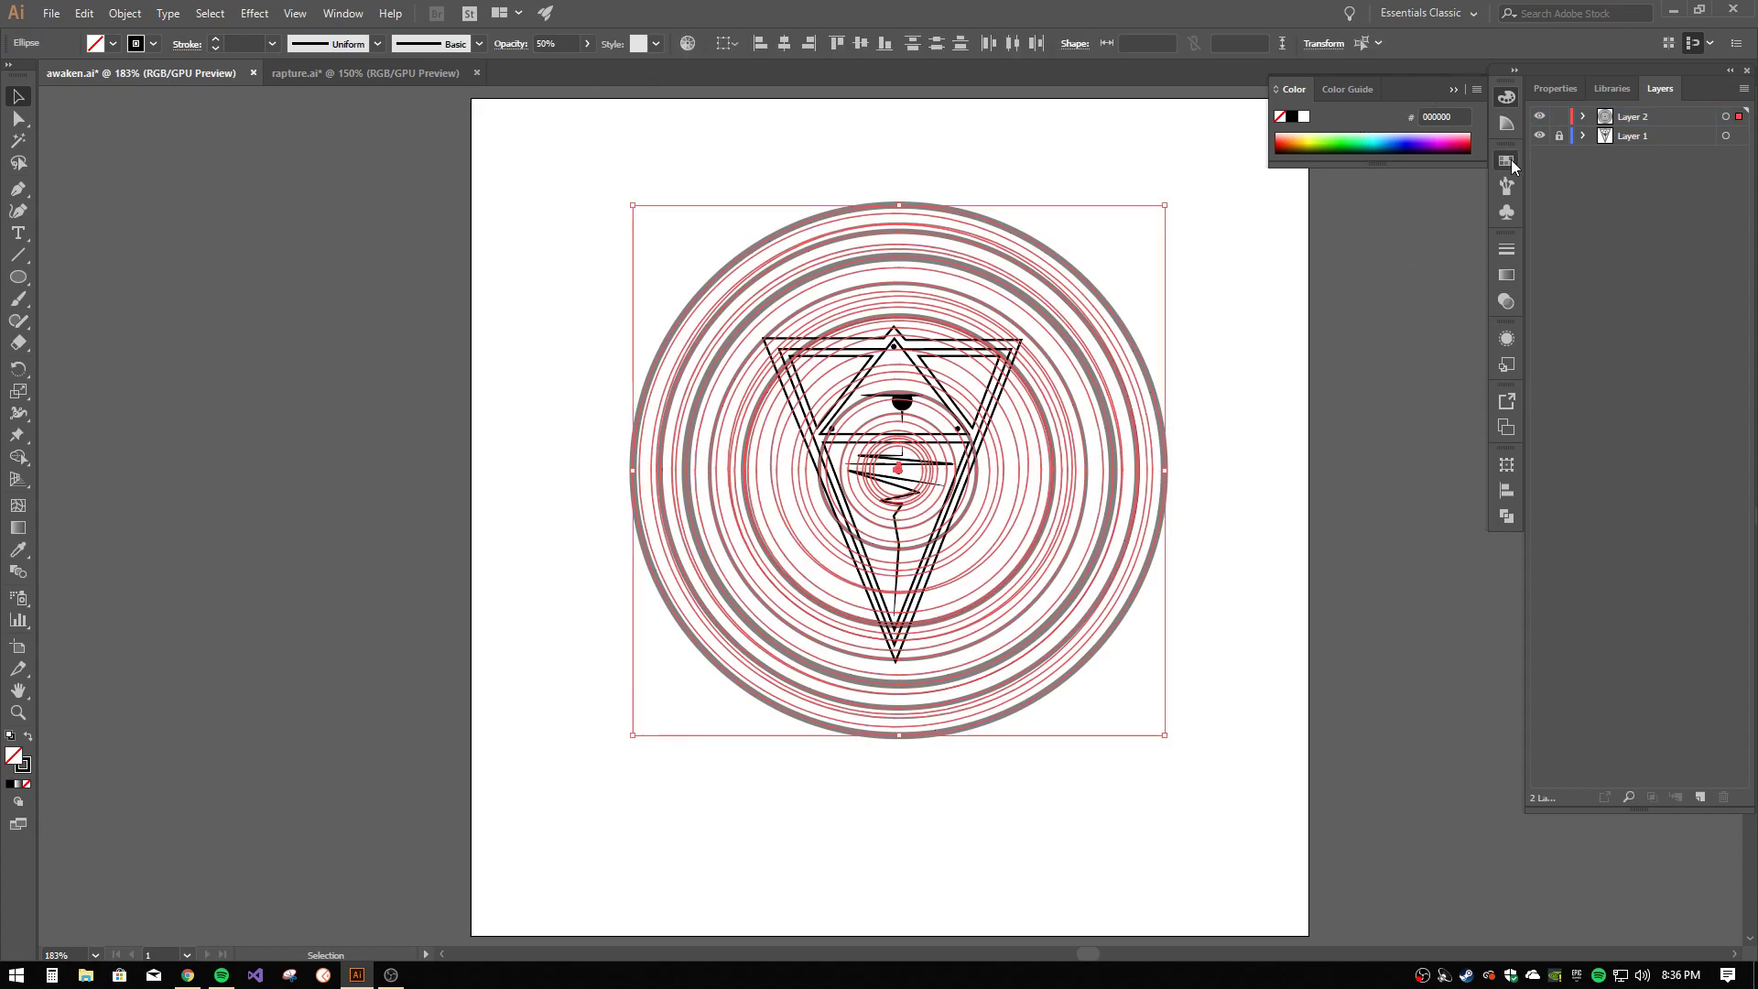
{"action": "left_click", "coordinate": [1506, 160]}
{"action": "left_click", "coordinate": [1342, 210]}
{"action": "left_click", "coordinate": [1355, 211]}
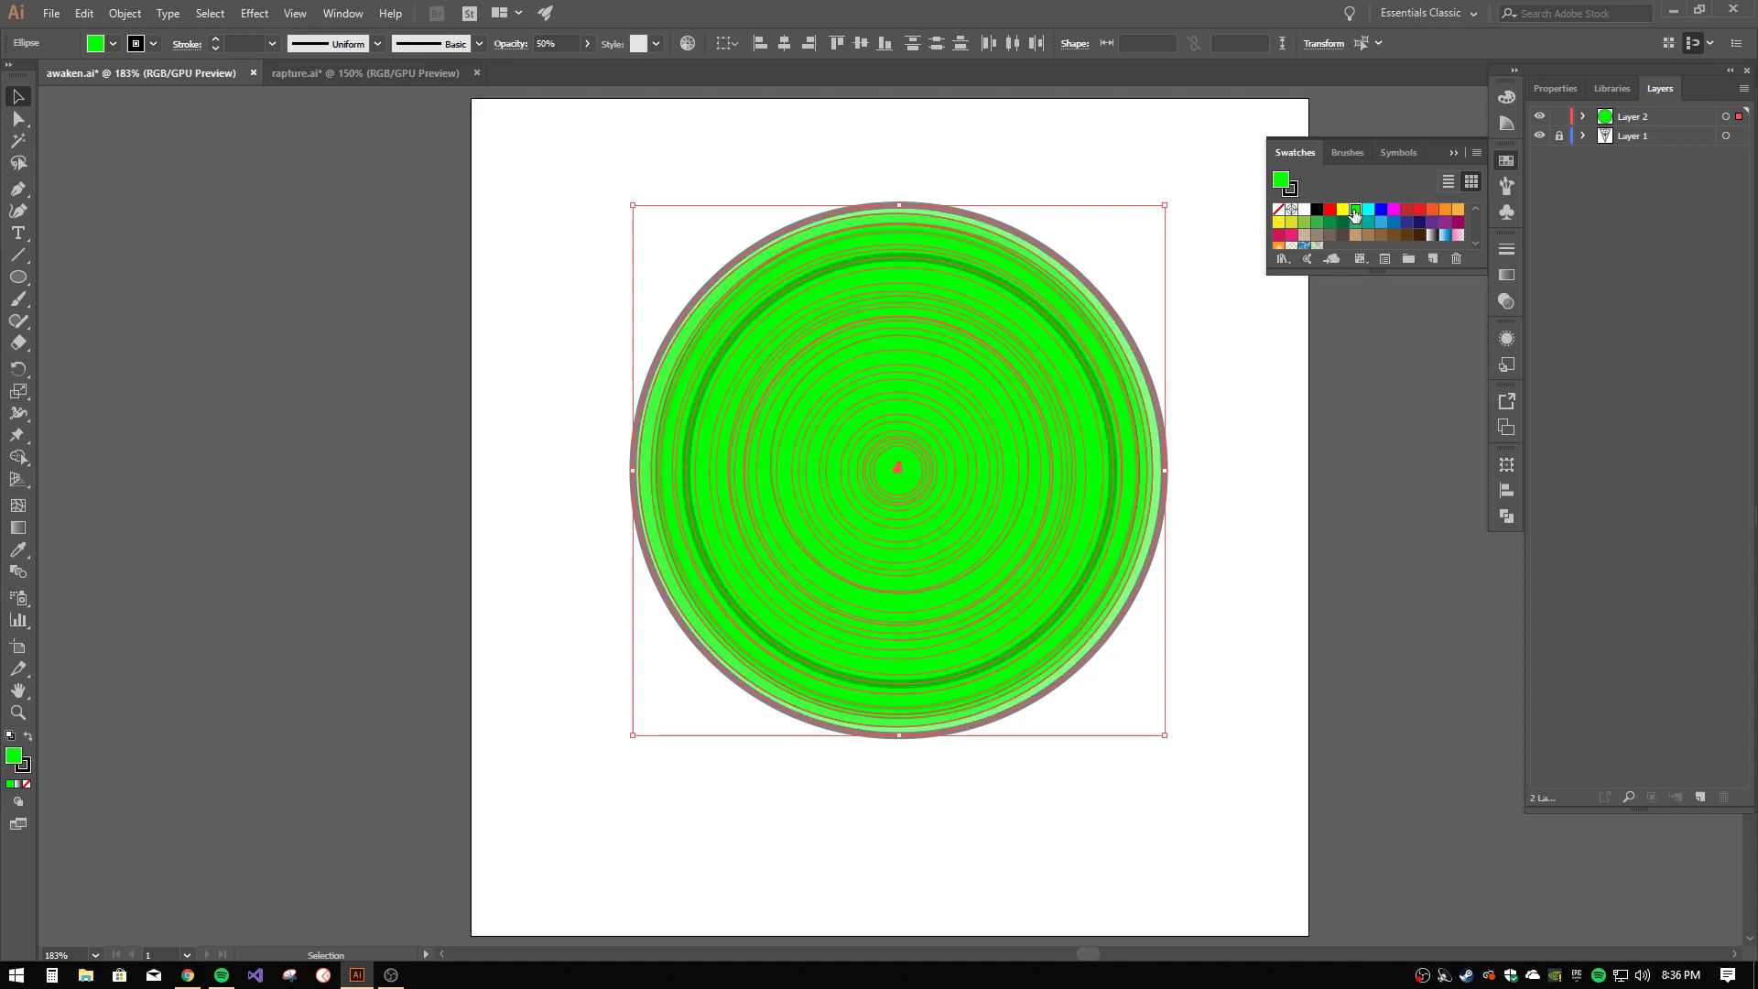
{"action": "left_click", "coordinate": [27, 736]}
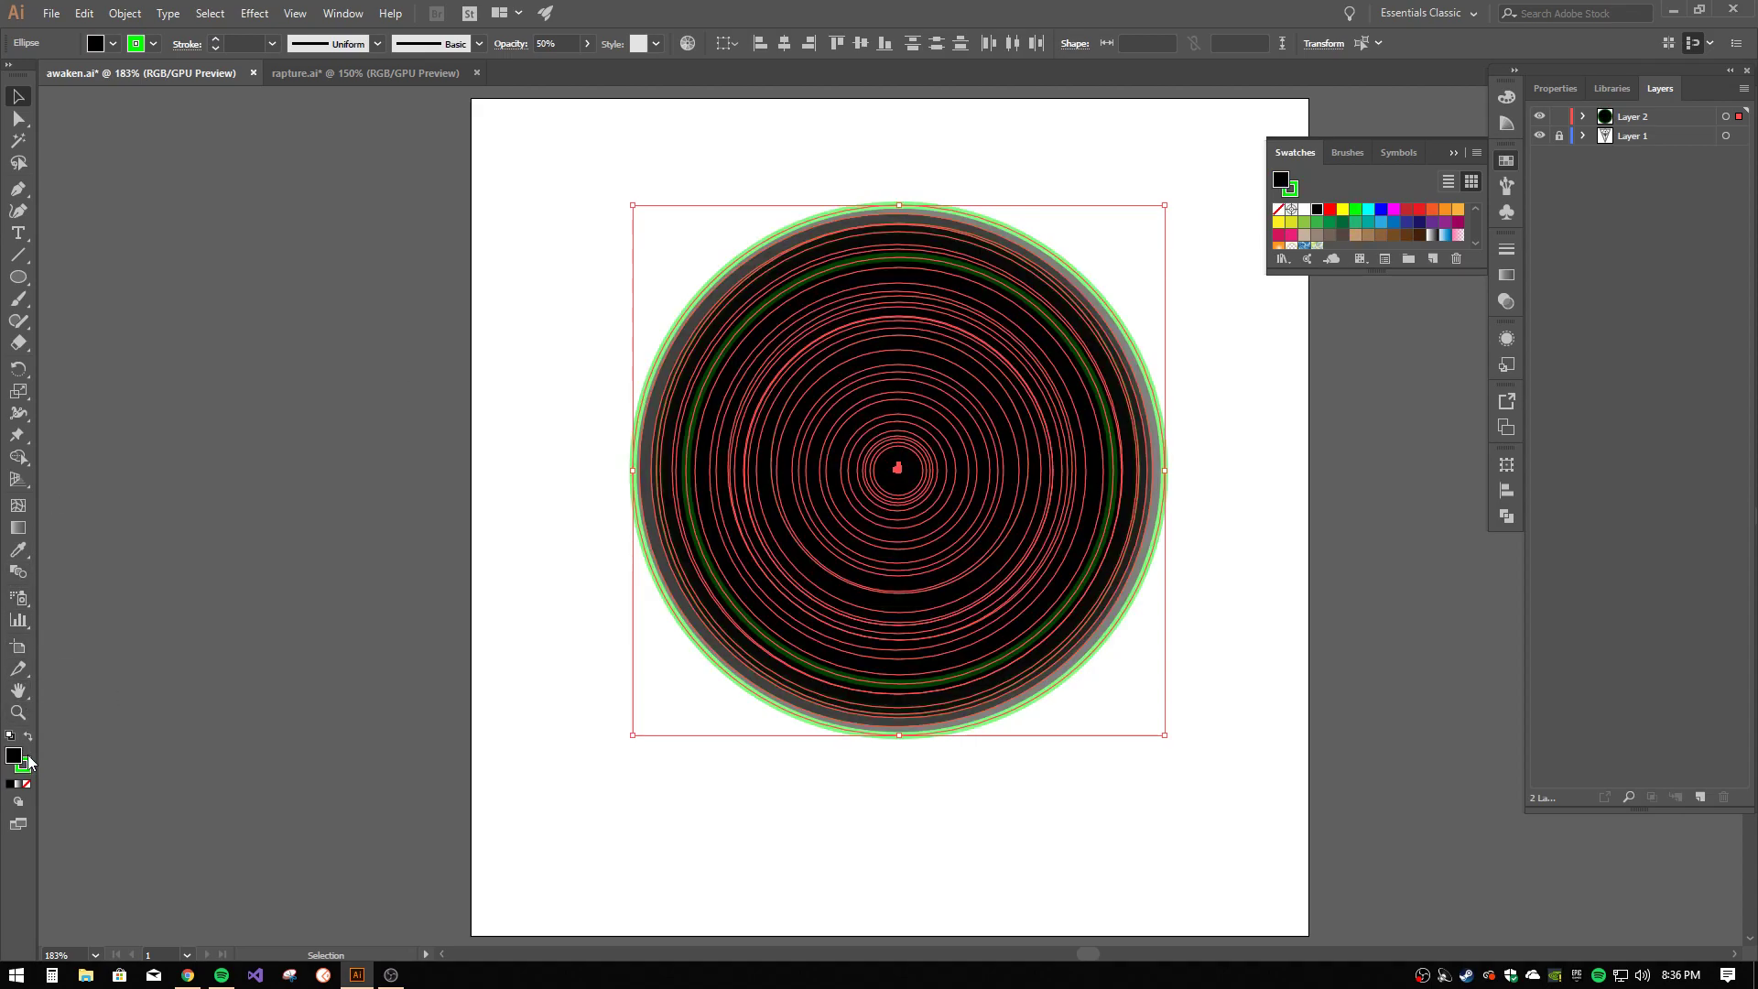
{"action": "left_click", "coordinate": [27, 783]}
{"action": "left_click", "coordinate": [335, 429]}
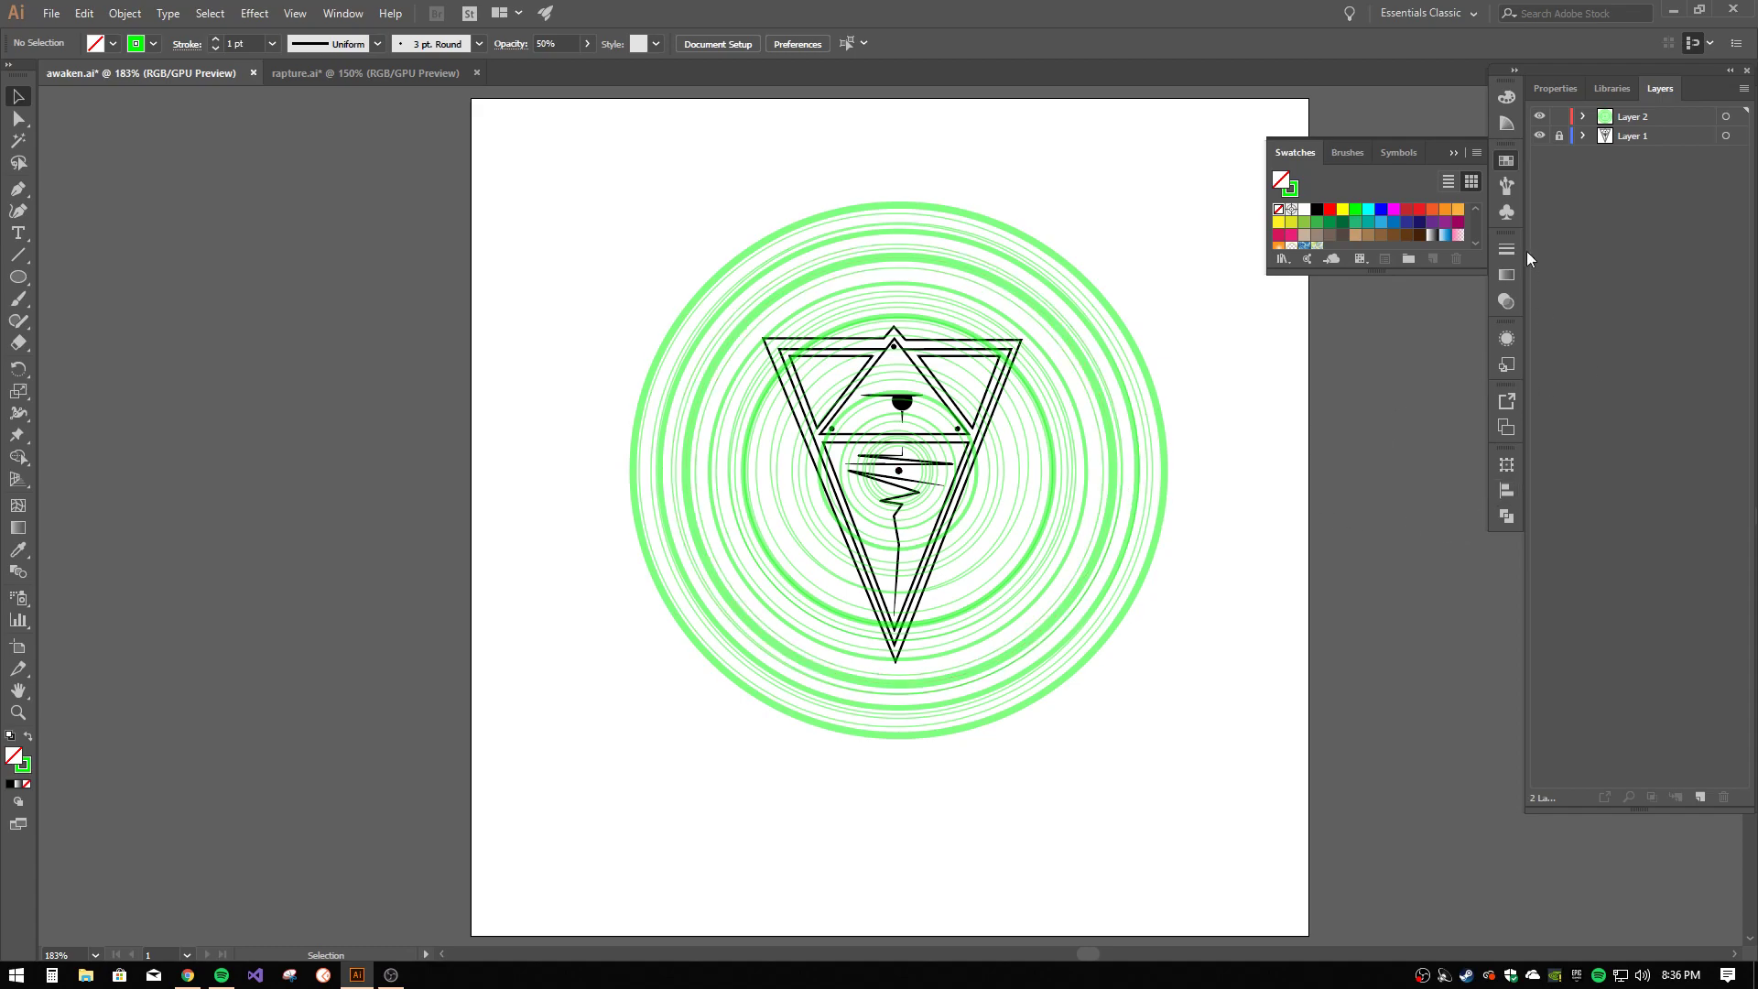
- Add a new layer beneath the ring and emblem layers, and lock the ring layer
{"action": "left_click", "coordinate": [1702, 797]}
{"action": "left_click_drag", "start_coordinate": [1639, 107], "coordinate": [1660, 170]}
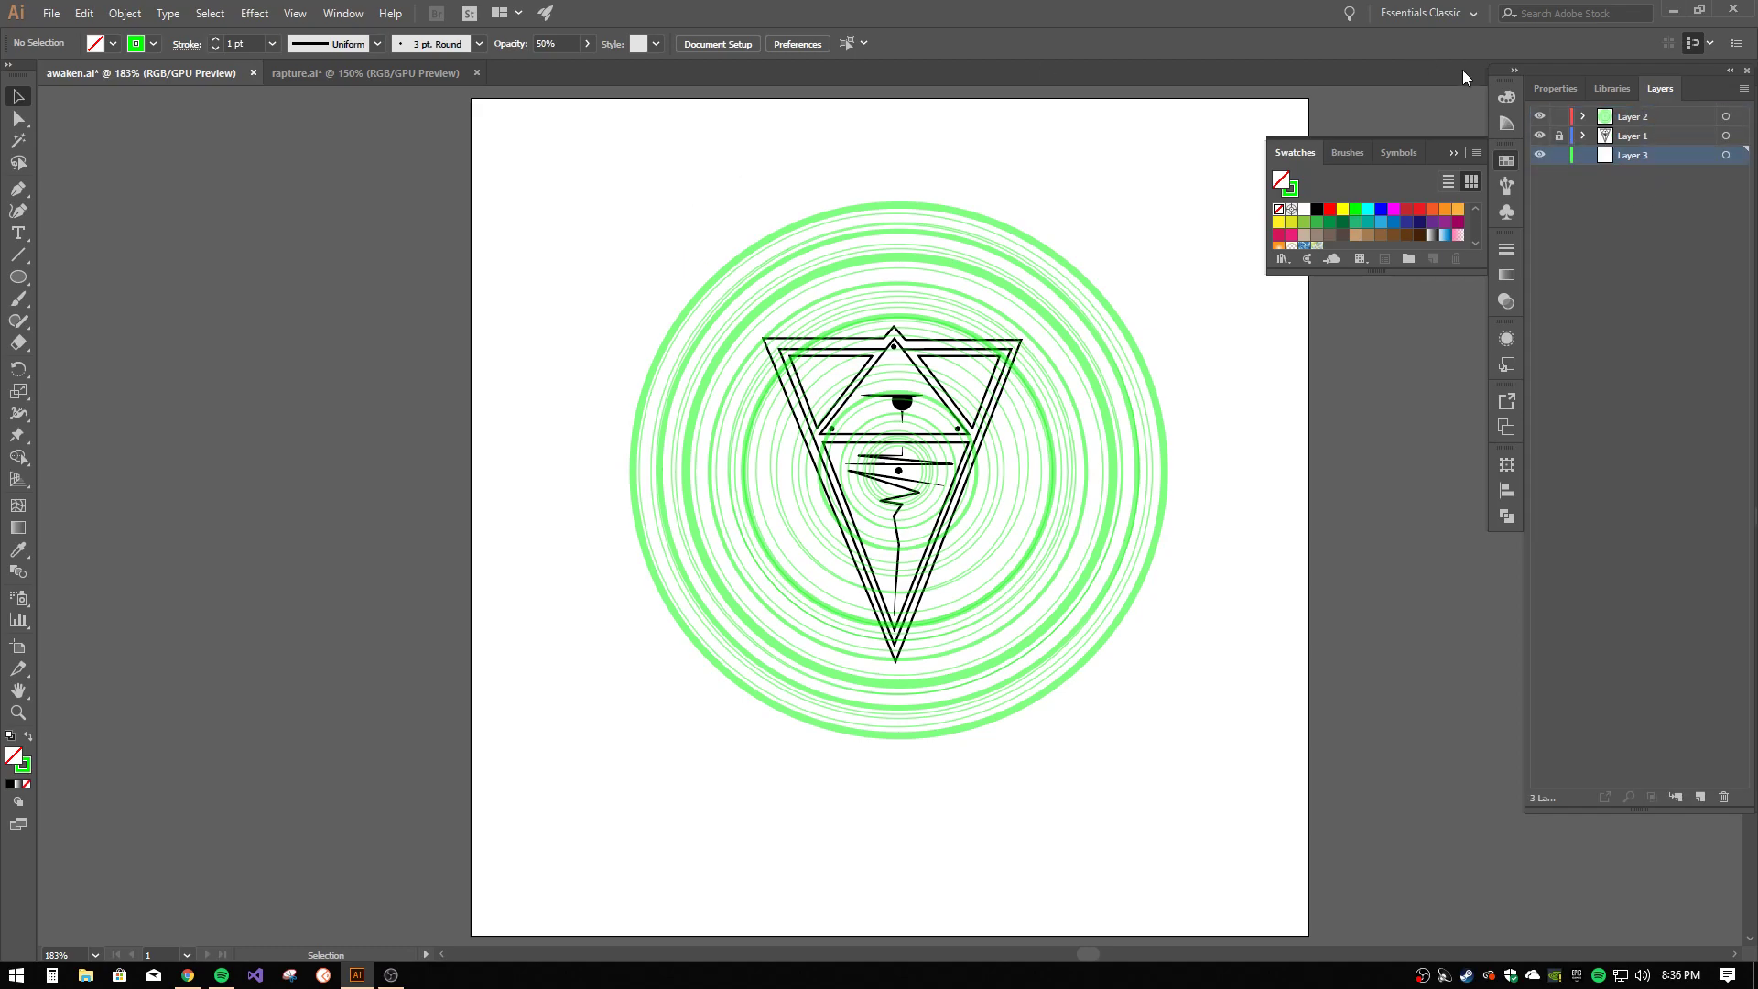
{"action": "left_click", "coordinate": [1559, 117]}
- Draw a 500 px square covering the whole artboard on the new bottom layer, with a mid-grey fill and green stroke
{"action": "left_click", "coordinate": [18, 276]}
{"action": "left_click", "coordinate": [133, 274]}
{"action": "scroll", "coordinate": [1472, 240], "scroll_direction": "down", "scroll_amount": 3}
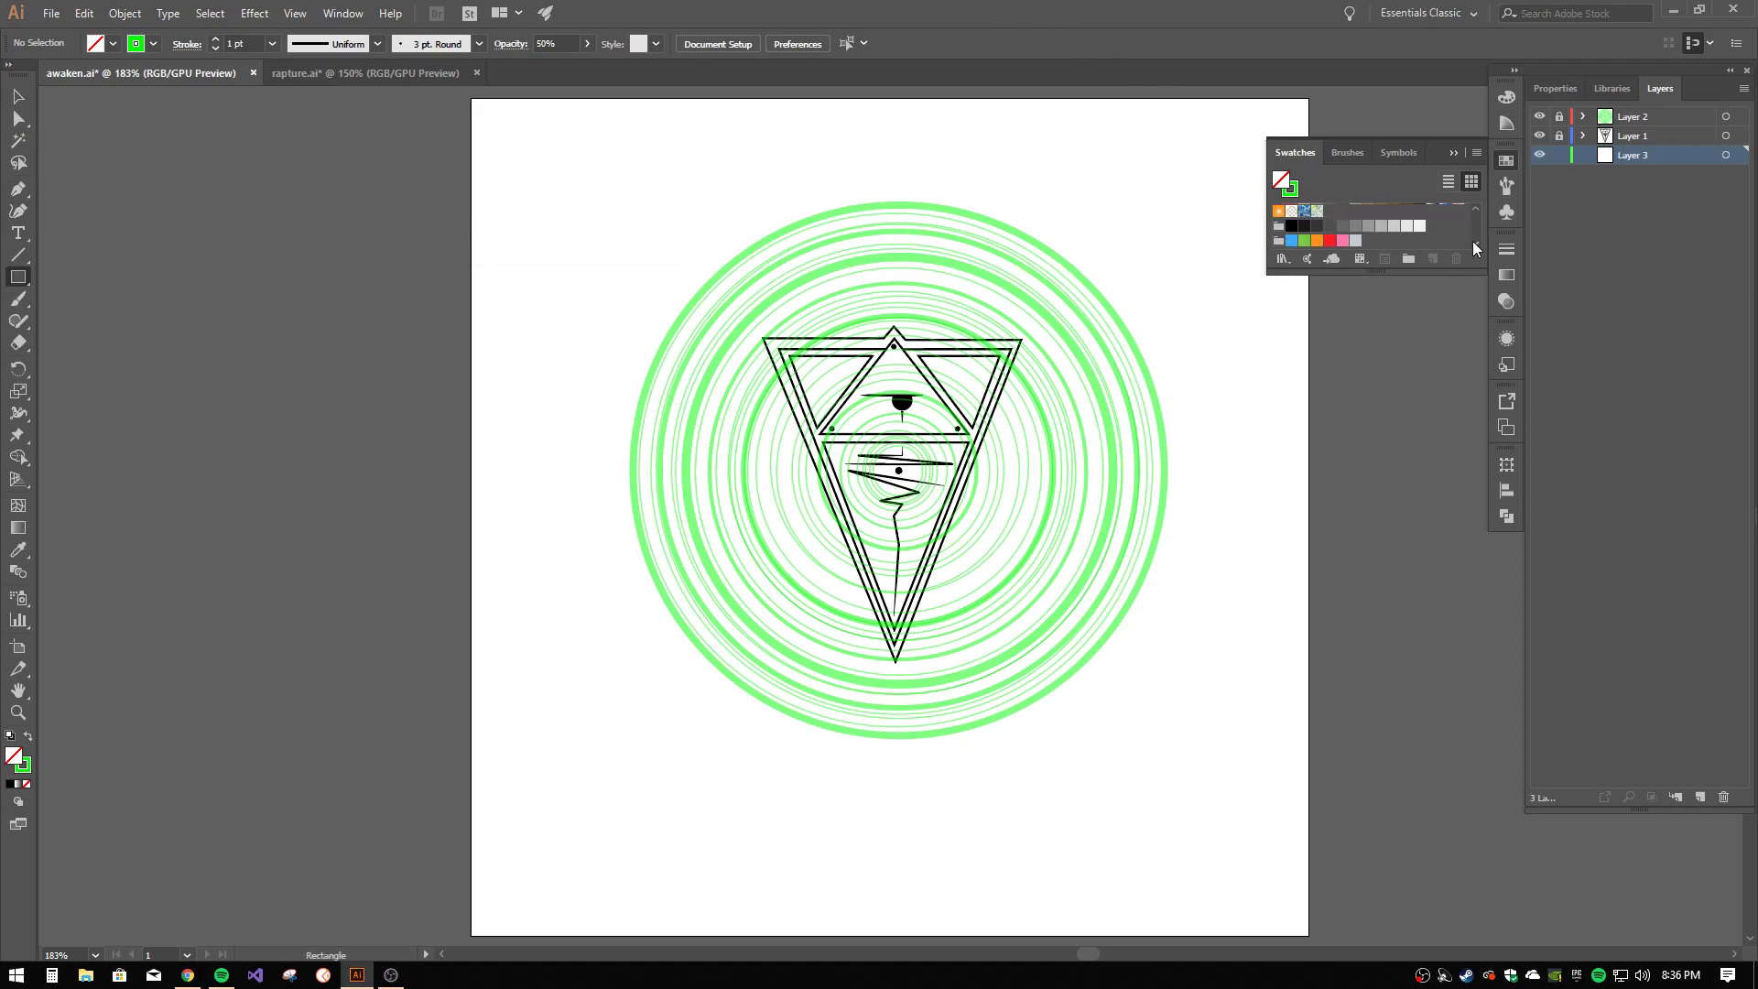
{"action": "left_click", "coordinate": [1373, 228]}
{"action": "left_click", "coordinate": [18, 526]}
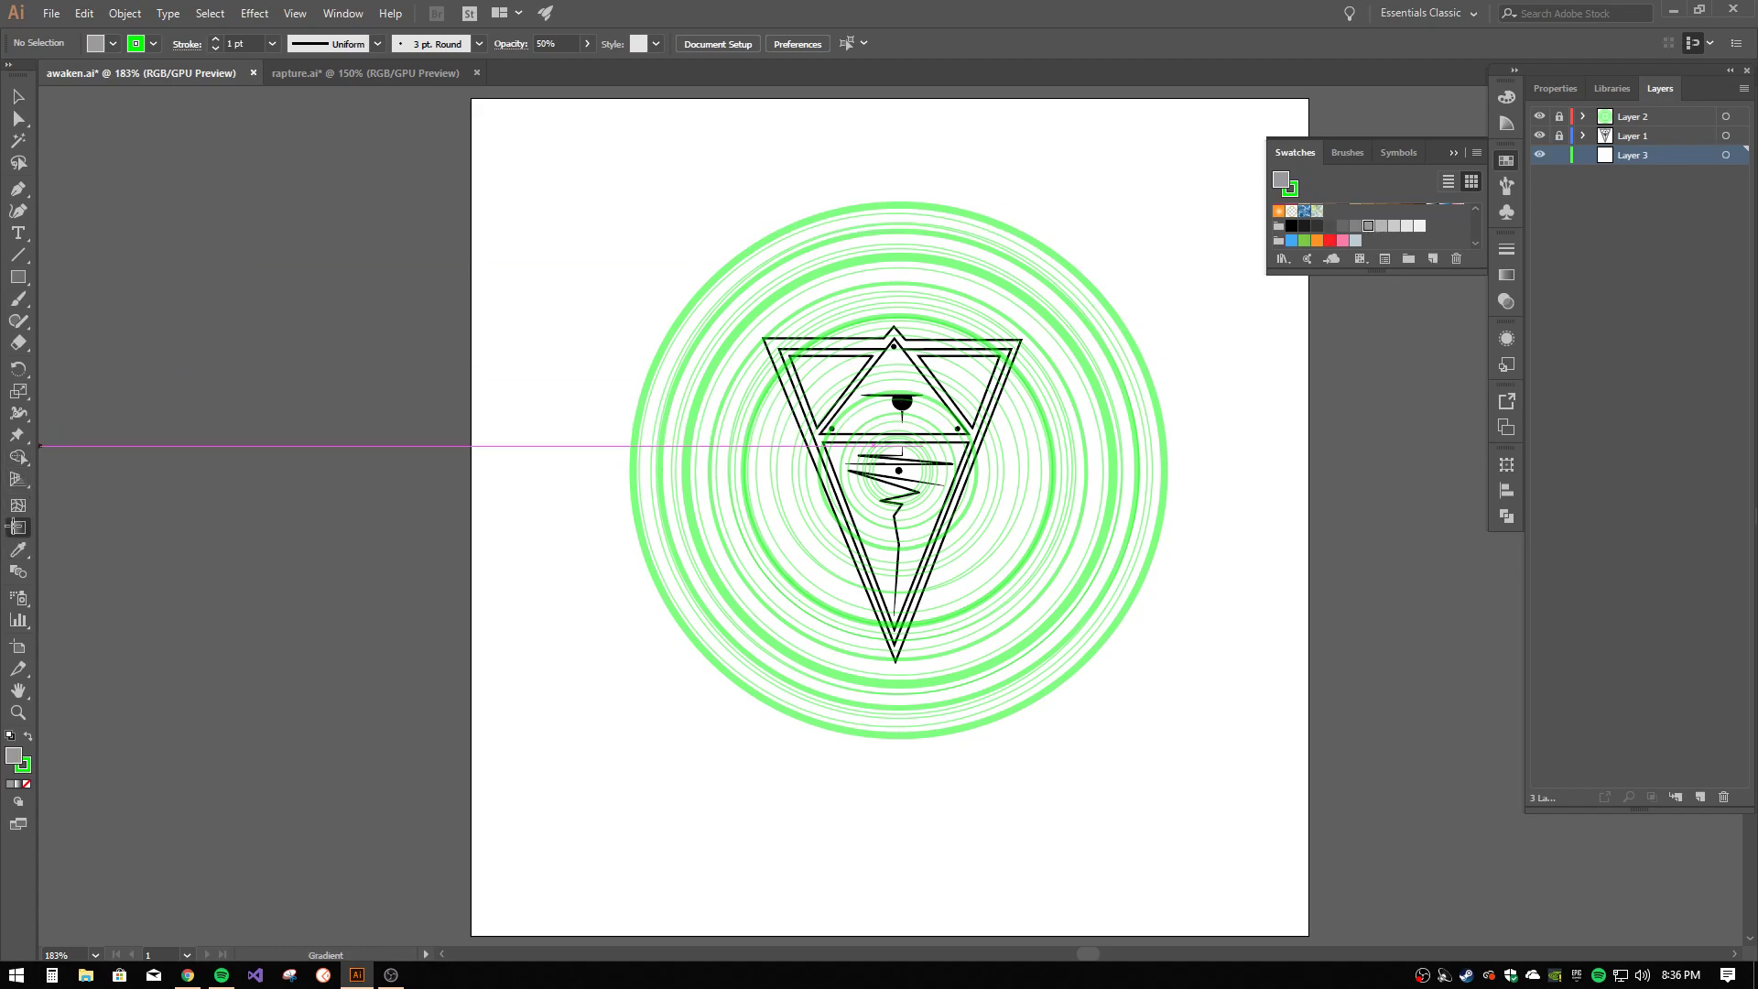
{"action": "left_click", "coordinate": [18, 276]}
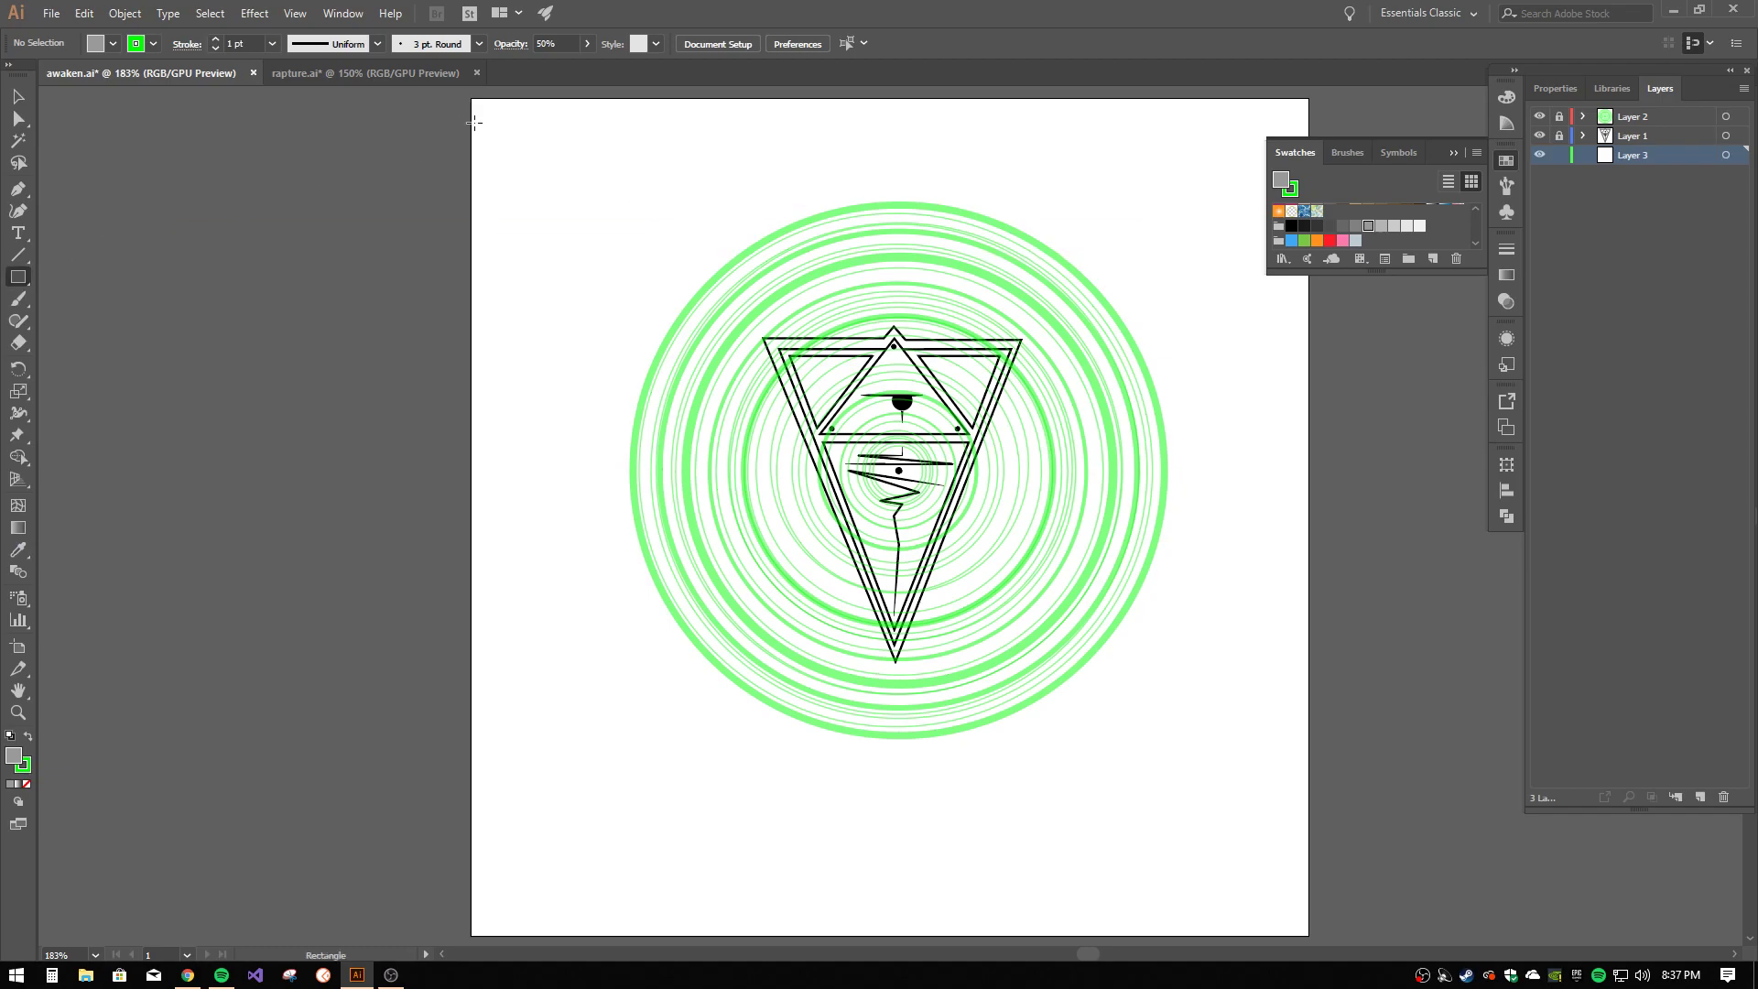
{"action": "left_click_drag", "start_coordinate": [473, 98], "coordinate": [1300, 935]}
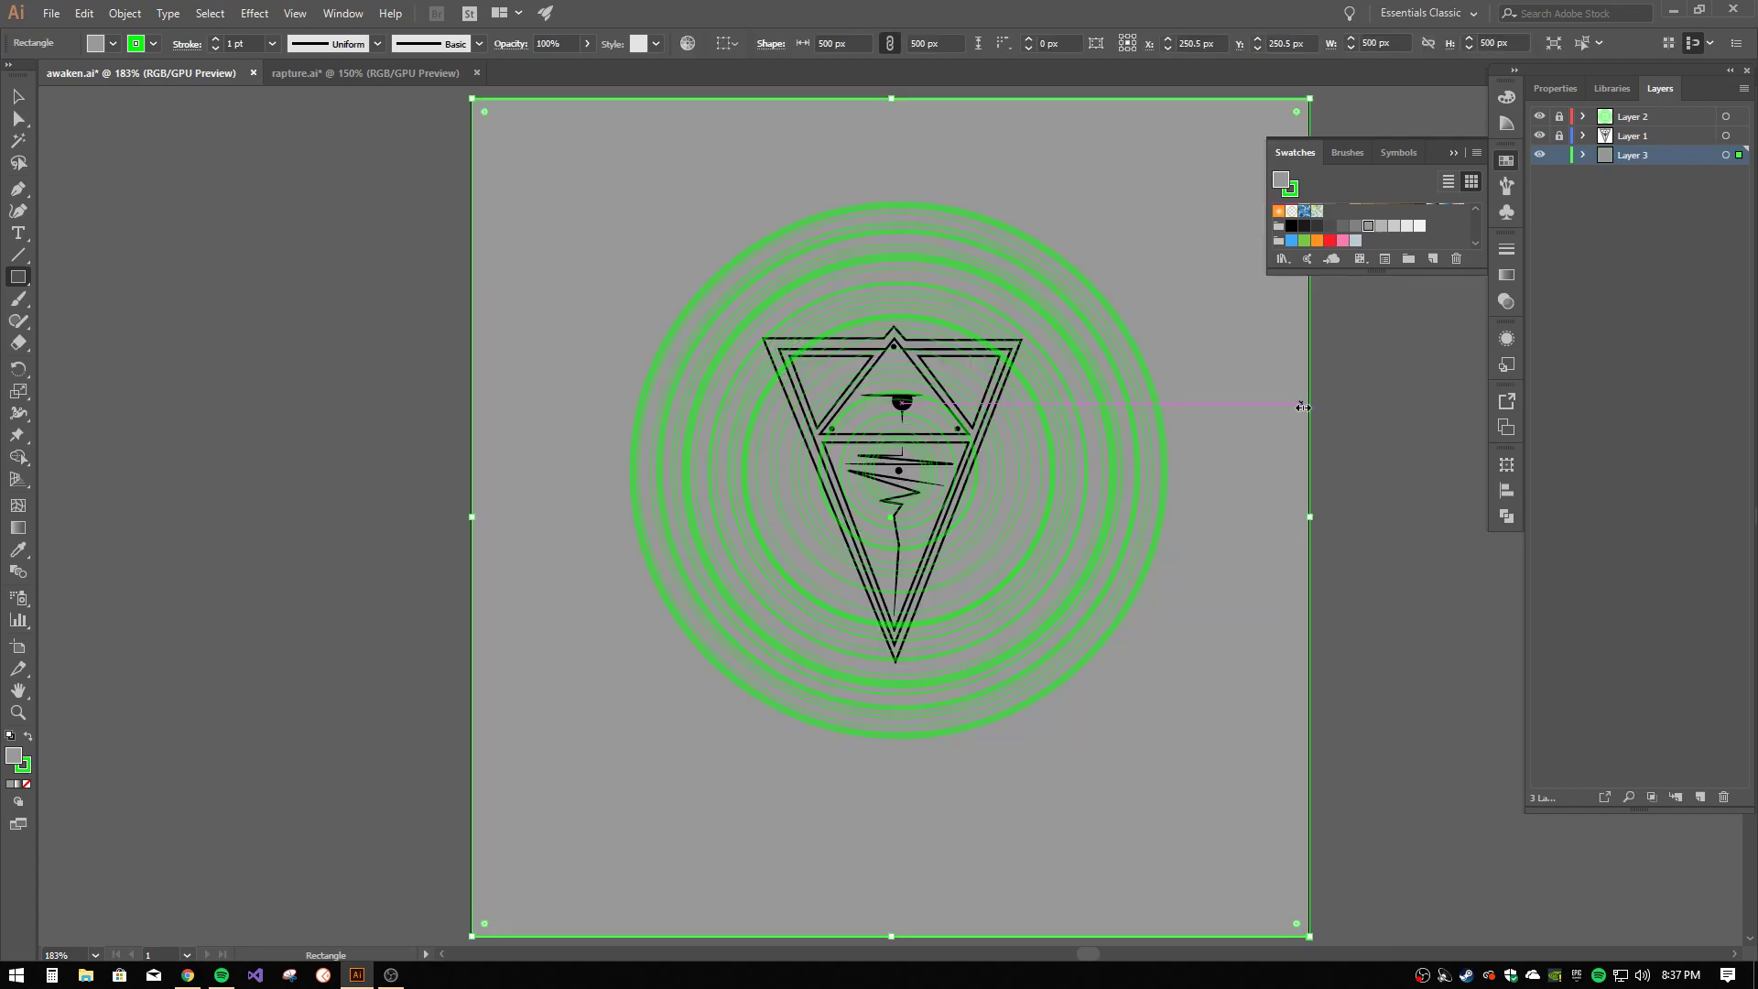
- Lock the background layer, unlock the emblem's layer and select all of the emblem artwork
{"action": "left_click", "coordinate": [1559, 155]}
{"action": "left_click", "coordinate": [1559, 135]}
{"action": "left_click", "coordinate": [1635, 135]}
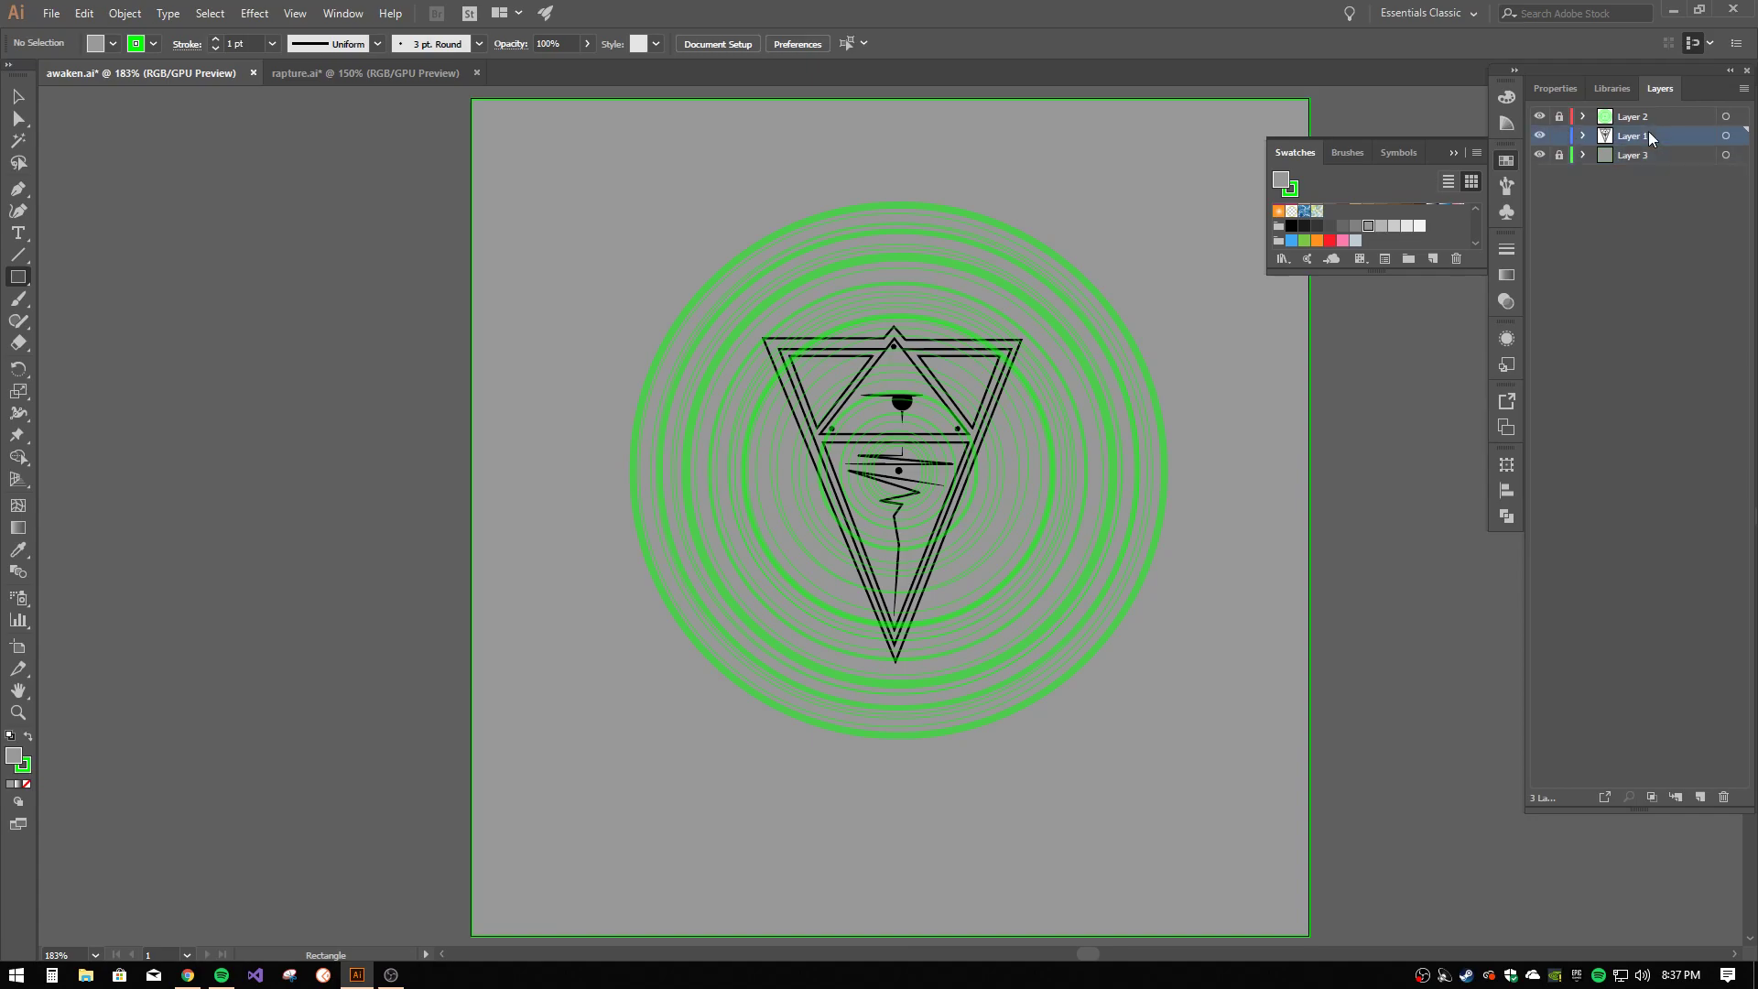
{"action": "key", "text": "ctrl+a"}
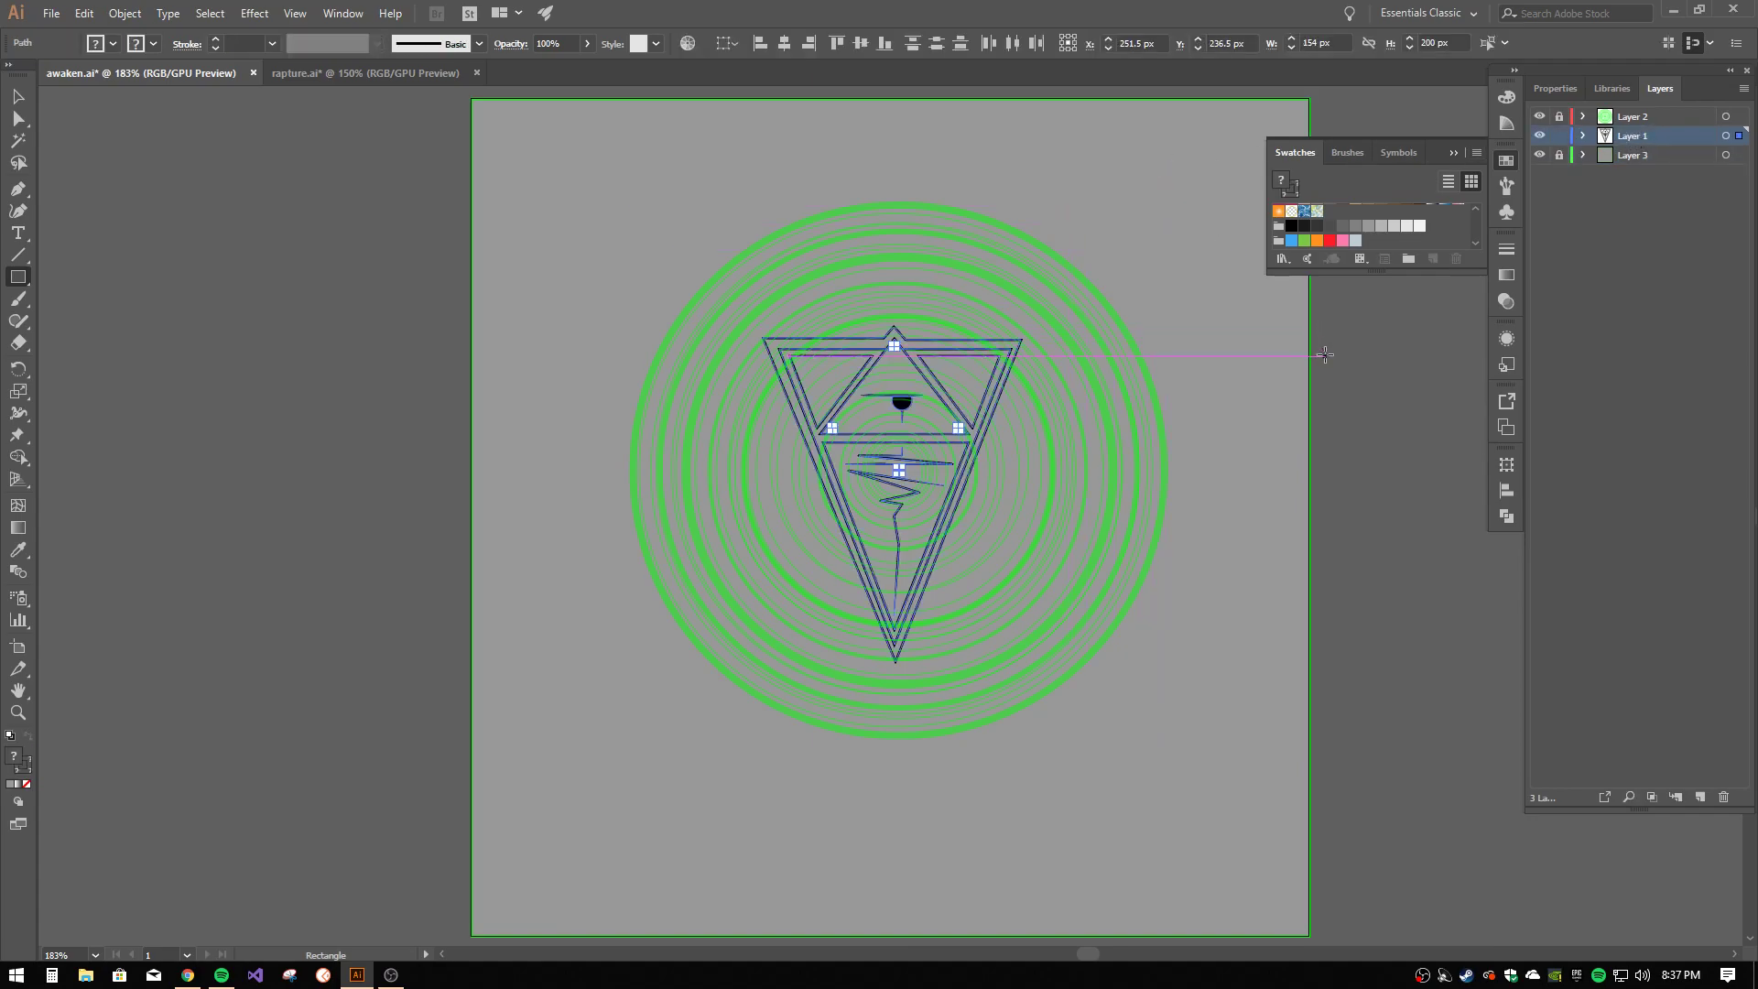
- Outline the strokes of the selected emblem artwork, unite all its pieces with Pathfinder, and deselect the result
{"action": "left_click", "coordinate": [126, 14]}
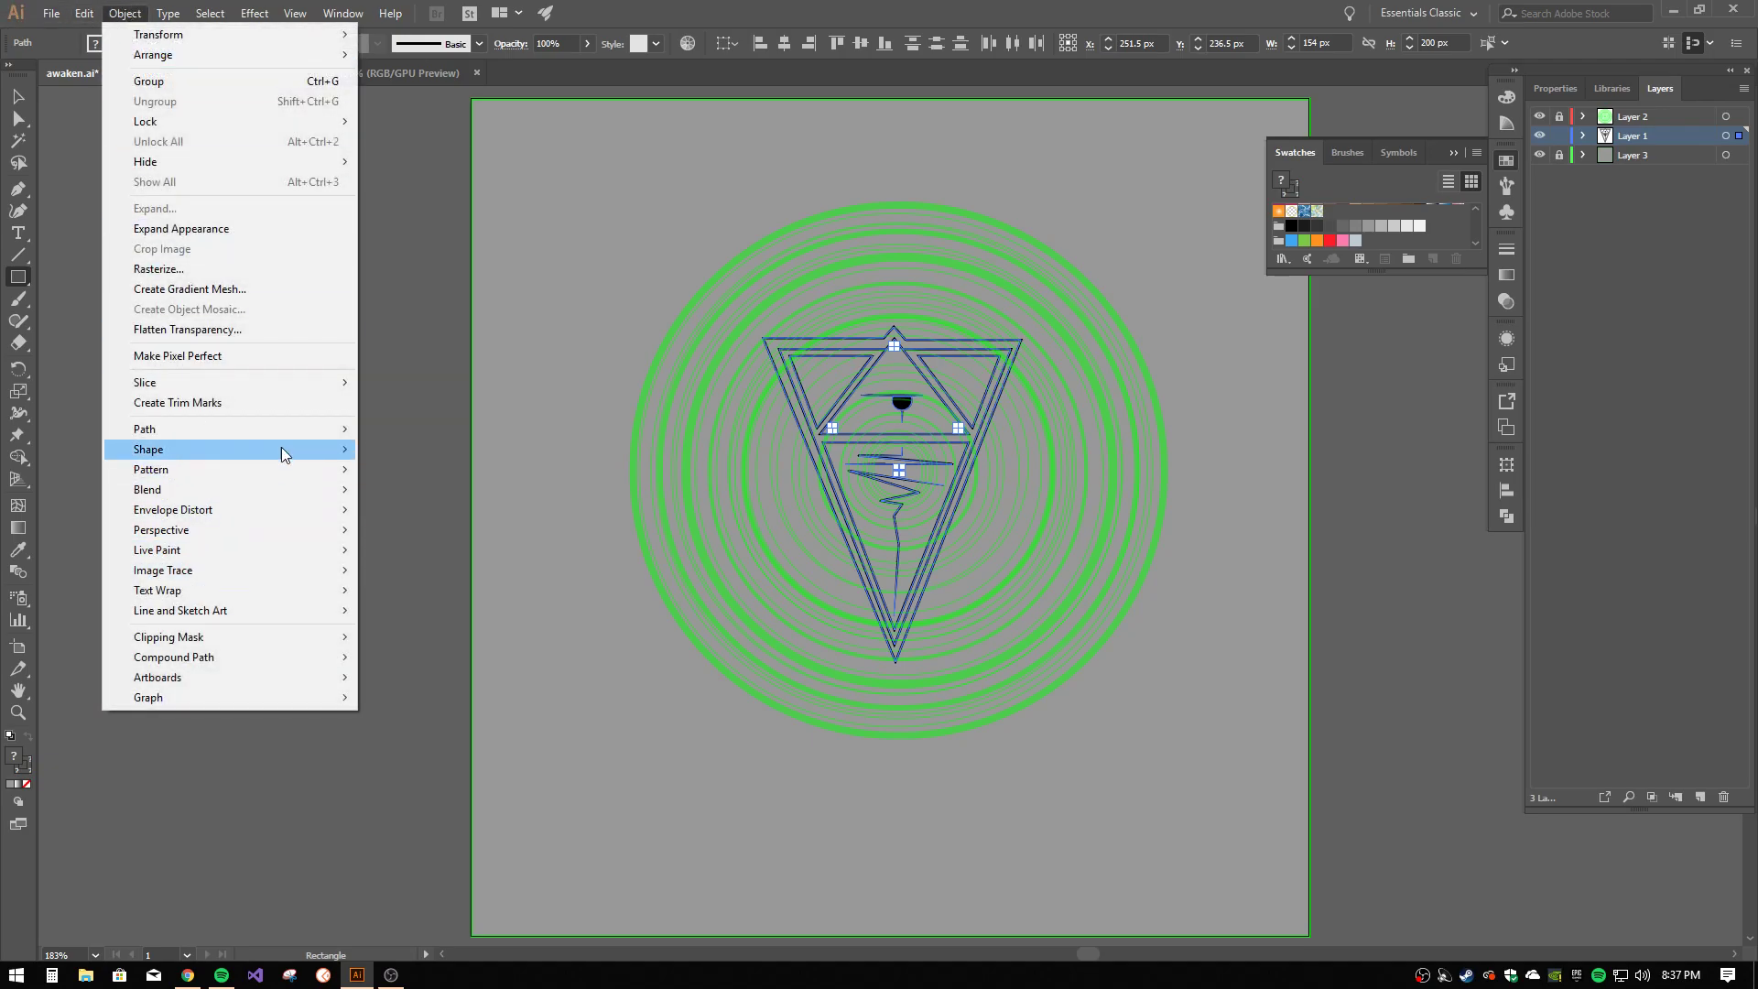
{"action": "mouse_move", "coordinate": [293, 432]}
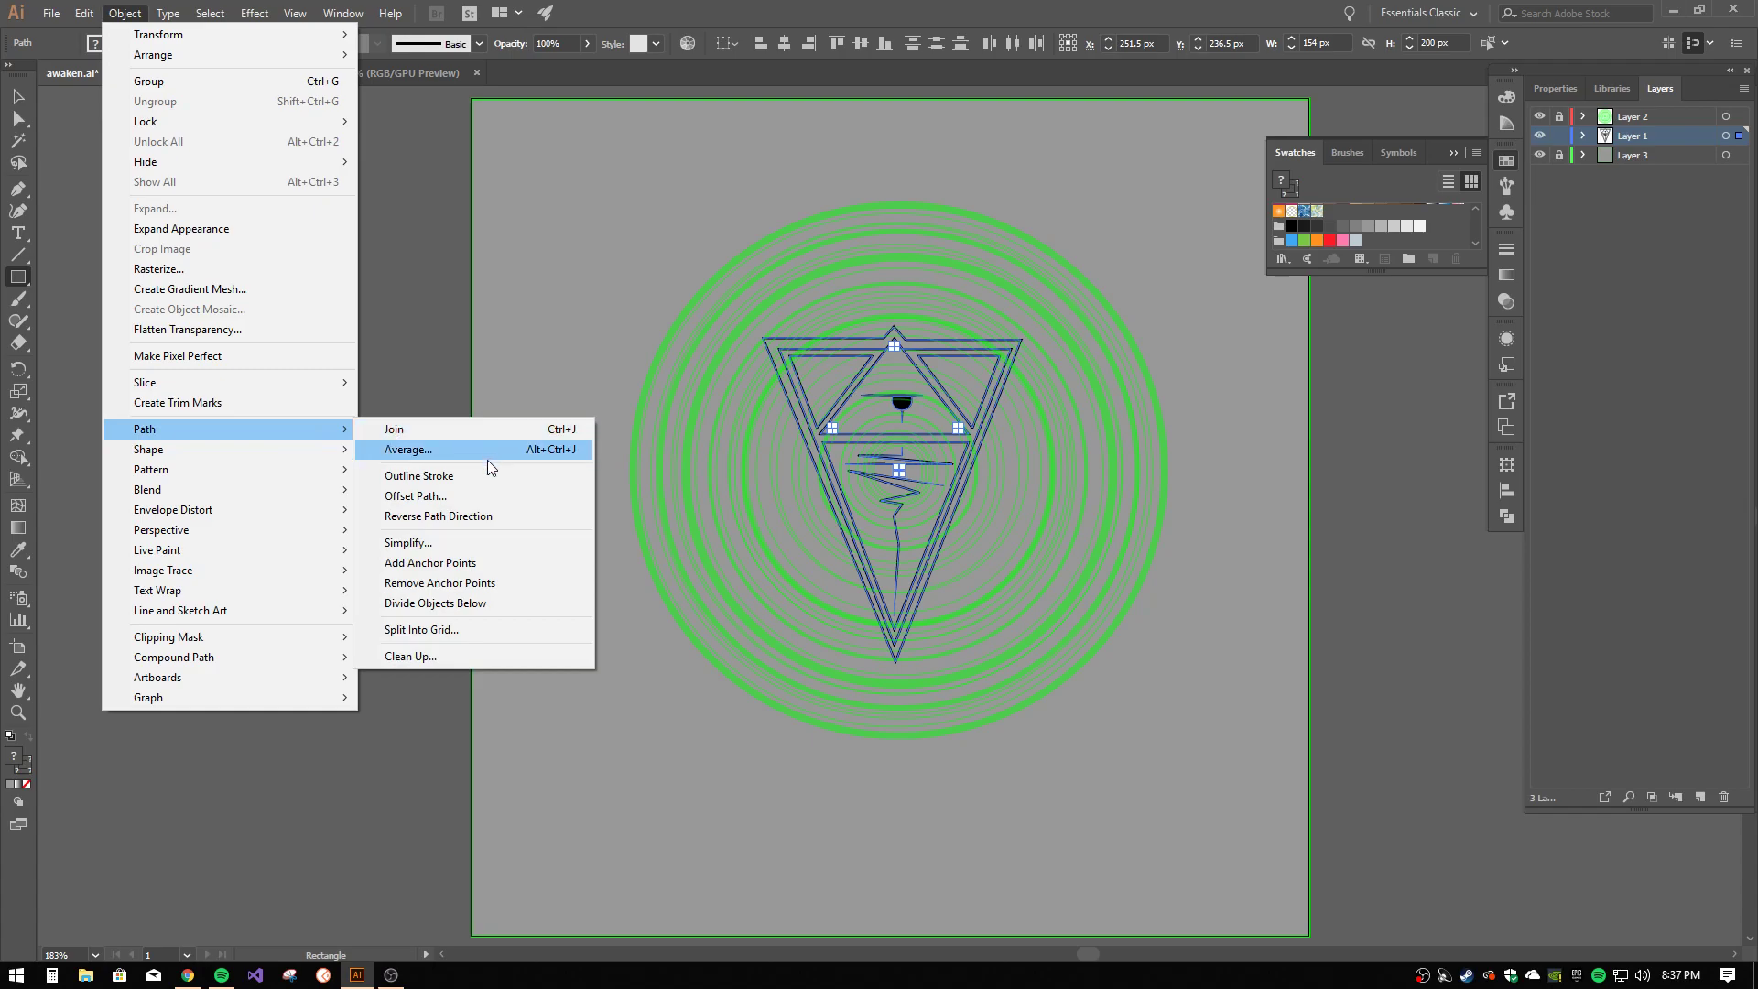
{"action": "left_click", "coordinate": [431, 476]}
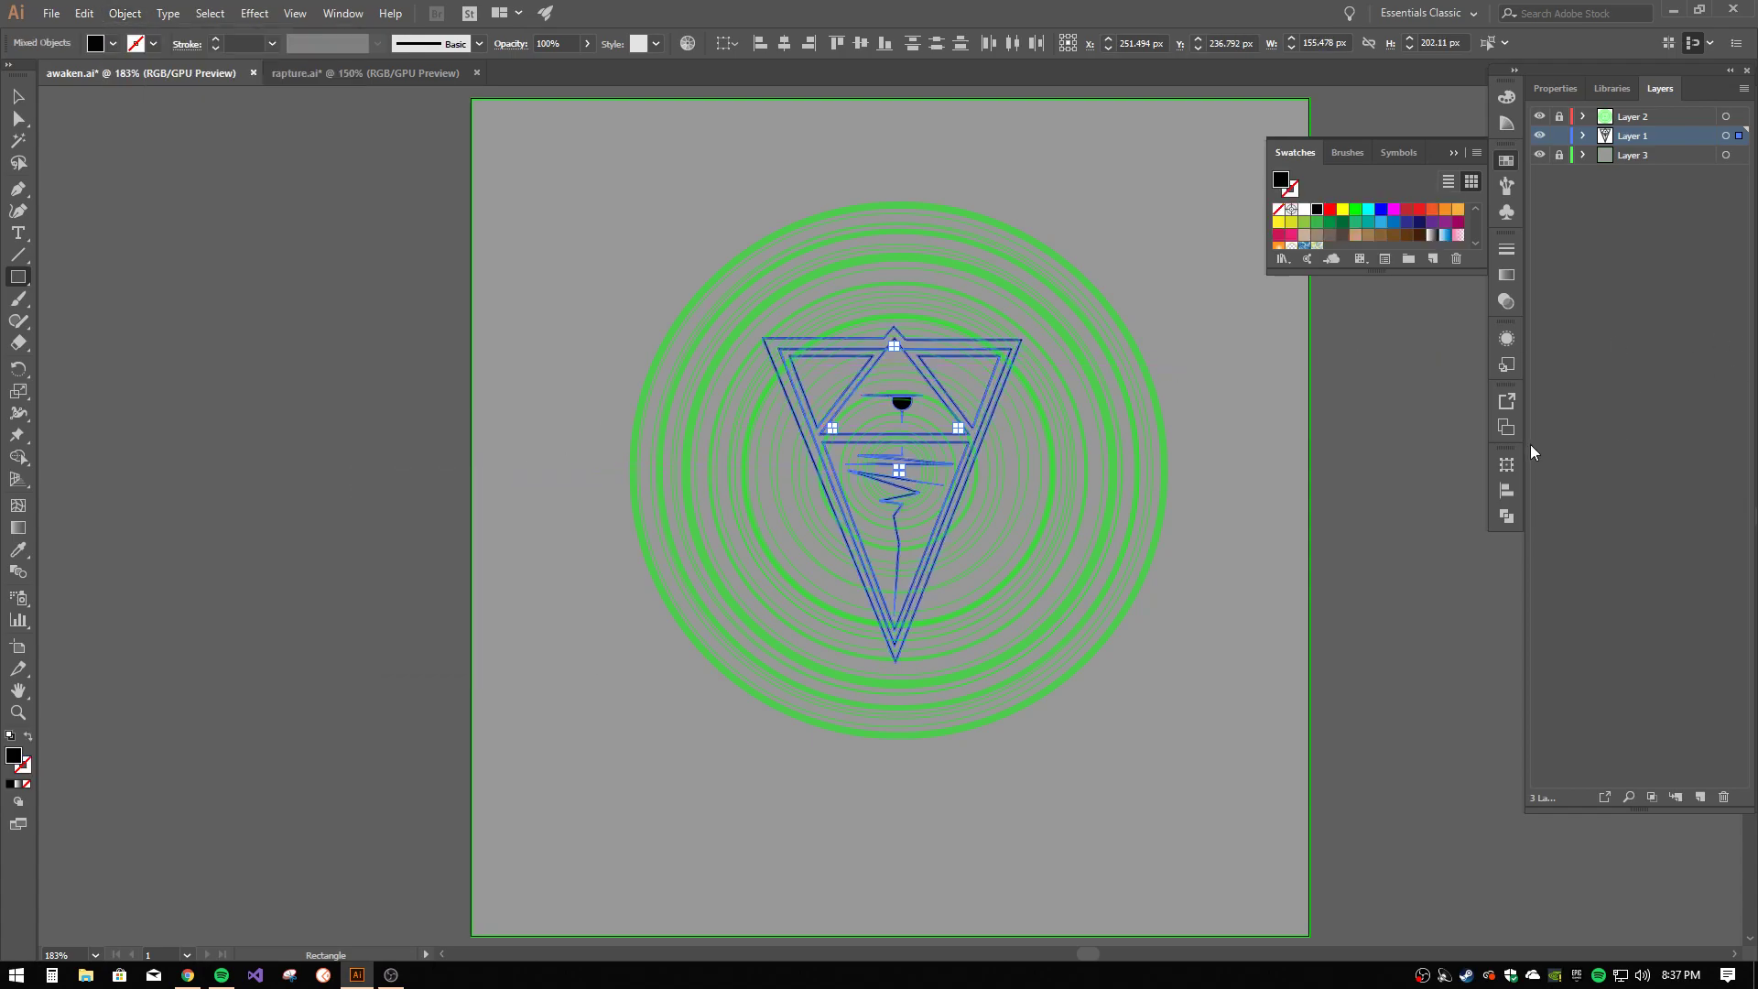
{"action": "left_click", "coordinate": [1507, 515]}
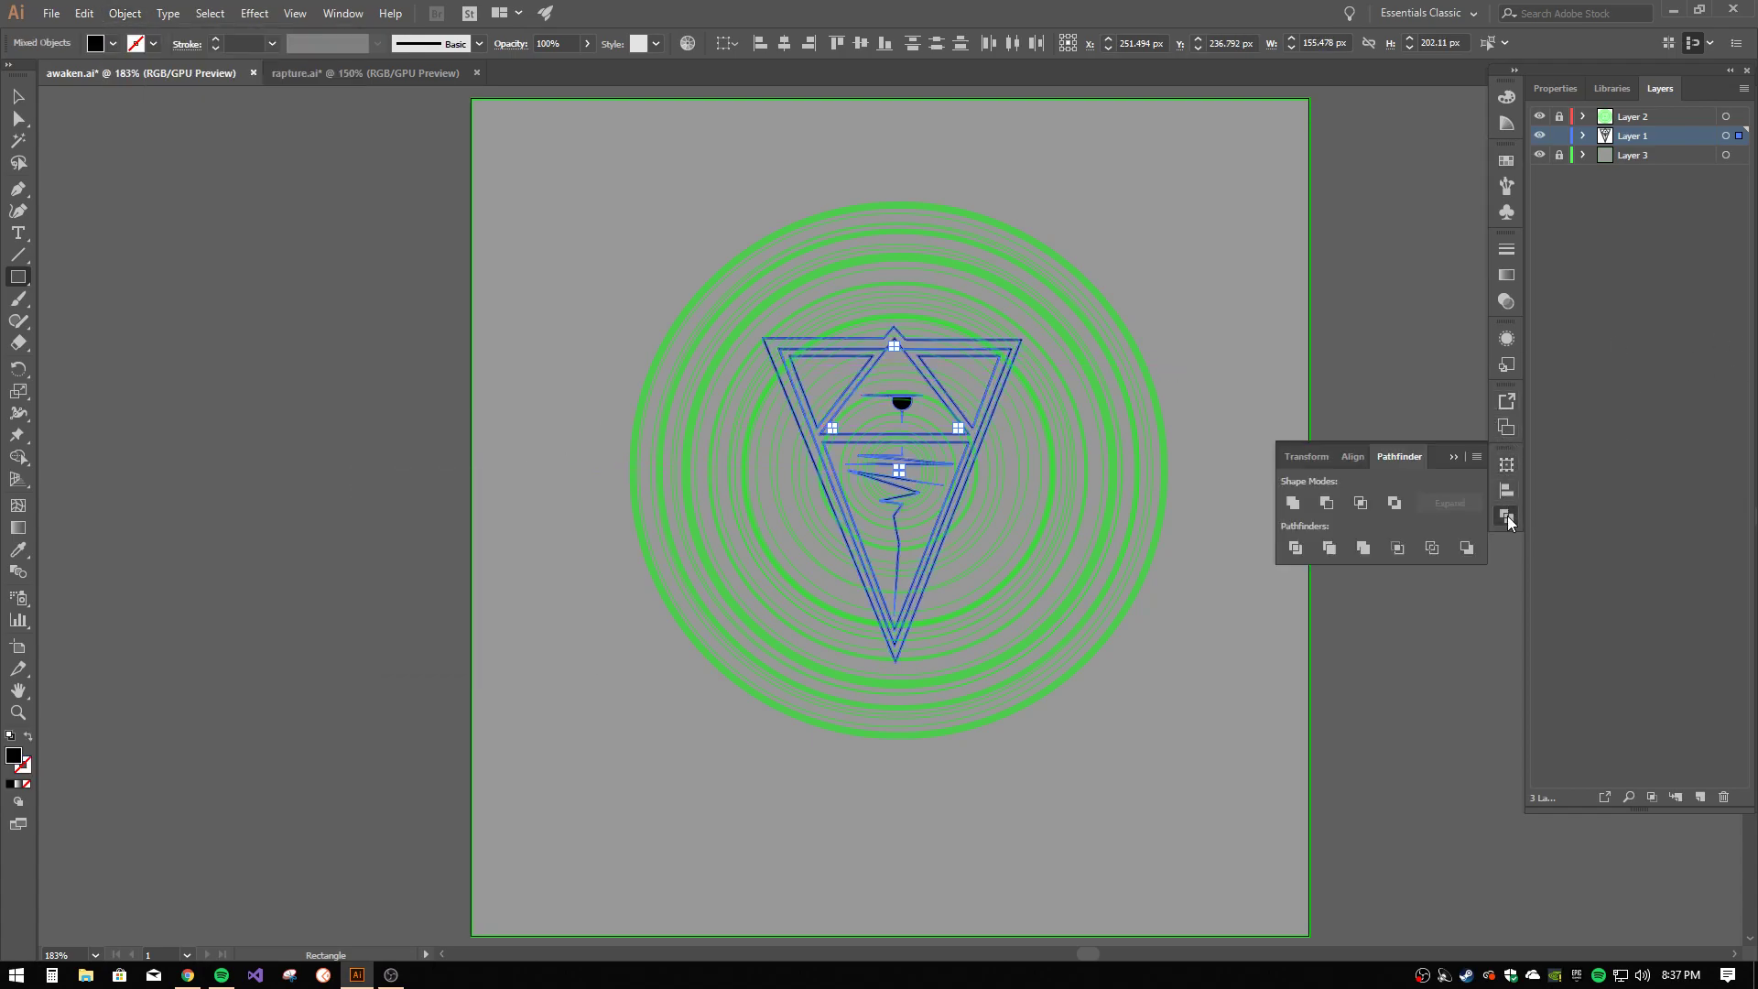
{"action": "left_click", "coordinate": [1293, 505]}
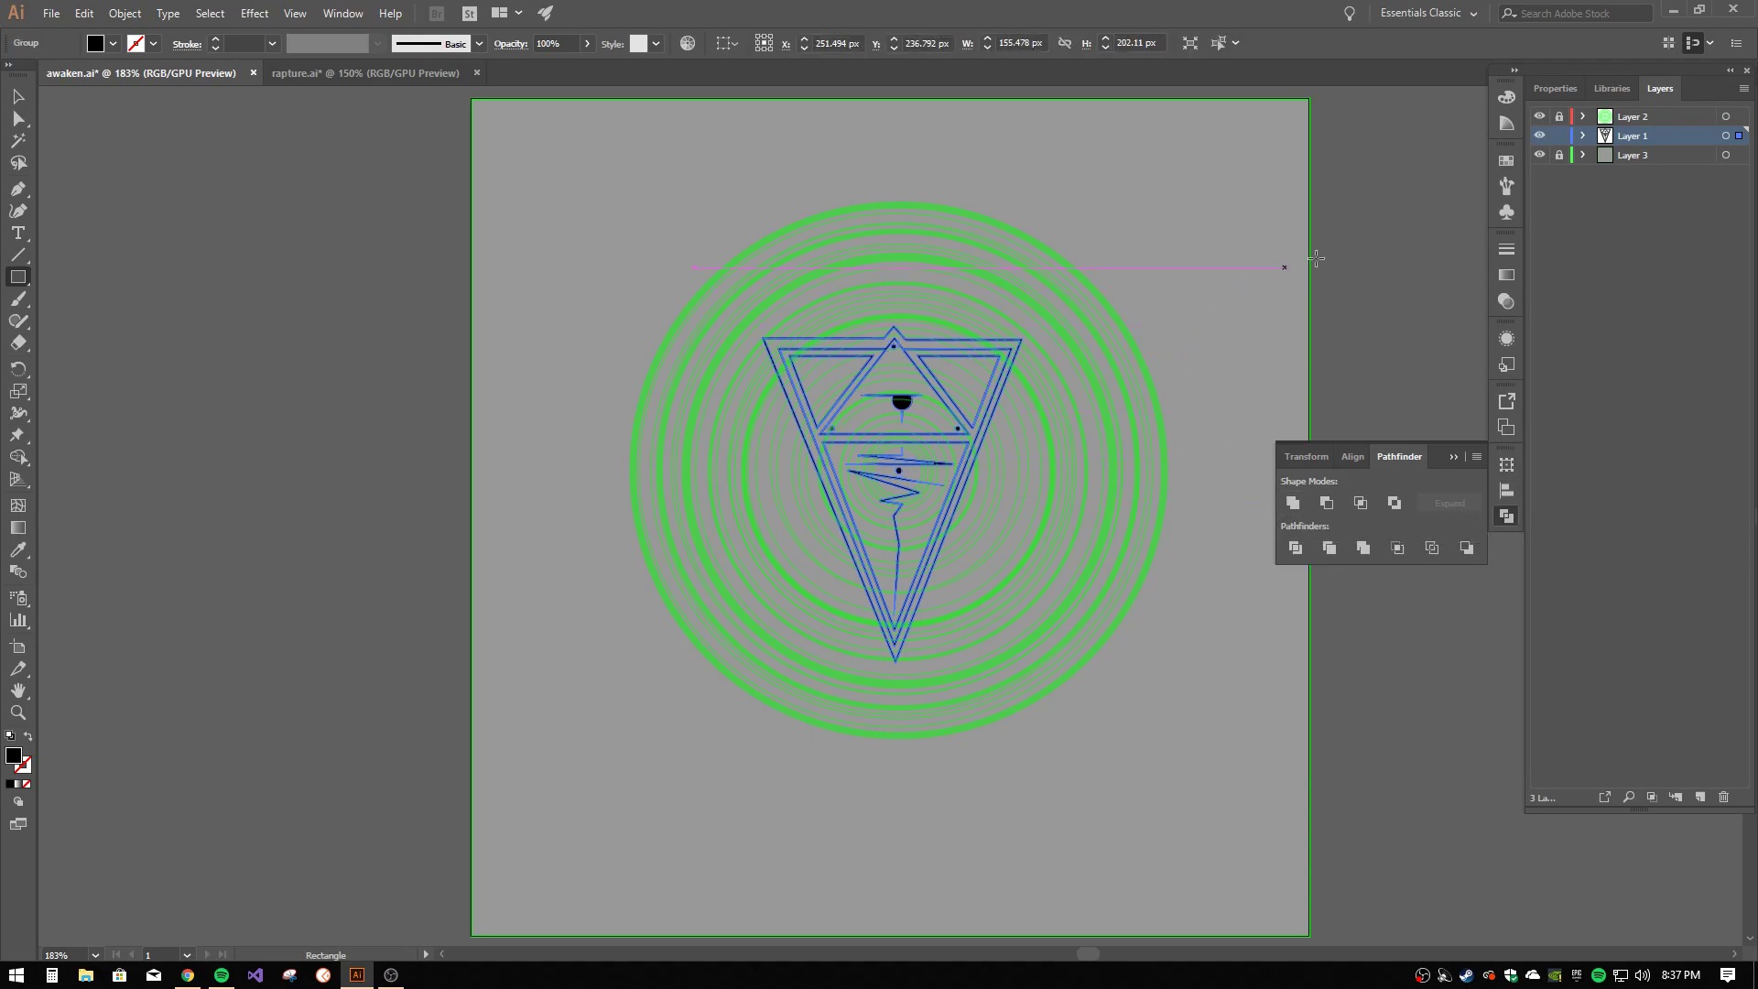
{"action": "key", "text": "v"}
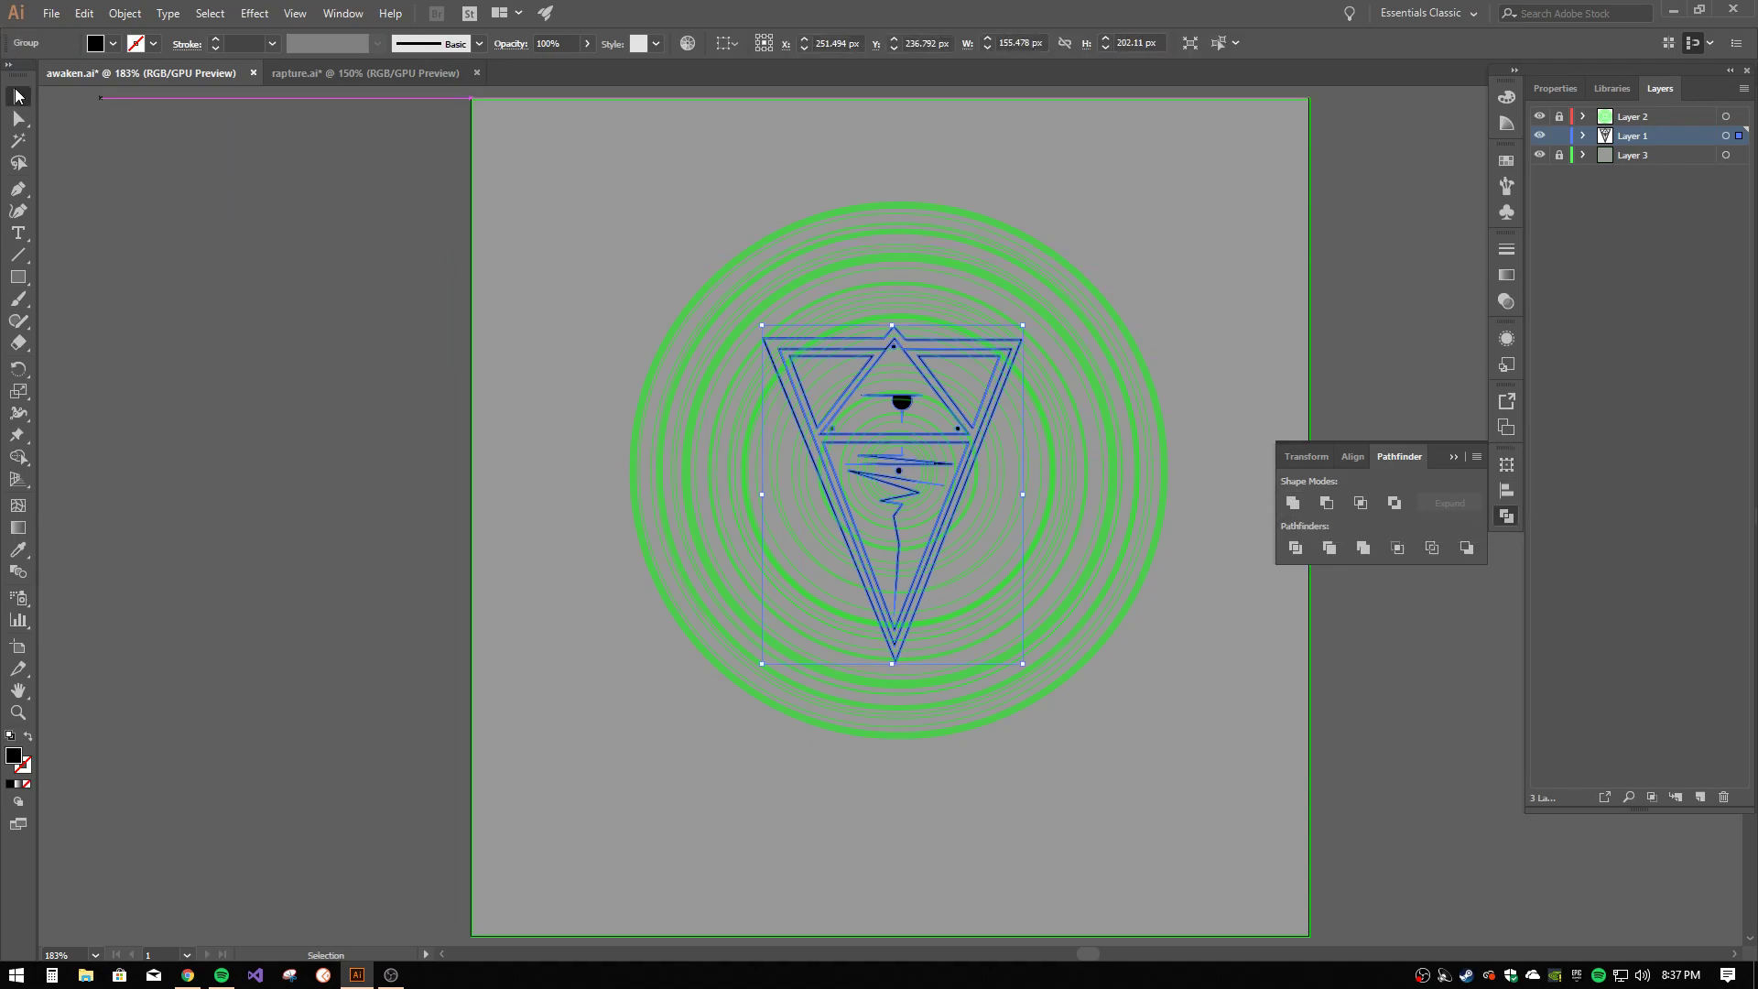
{"action": "left_click", "coordinate": [592, 159]}
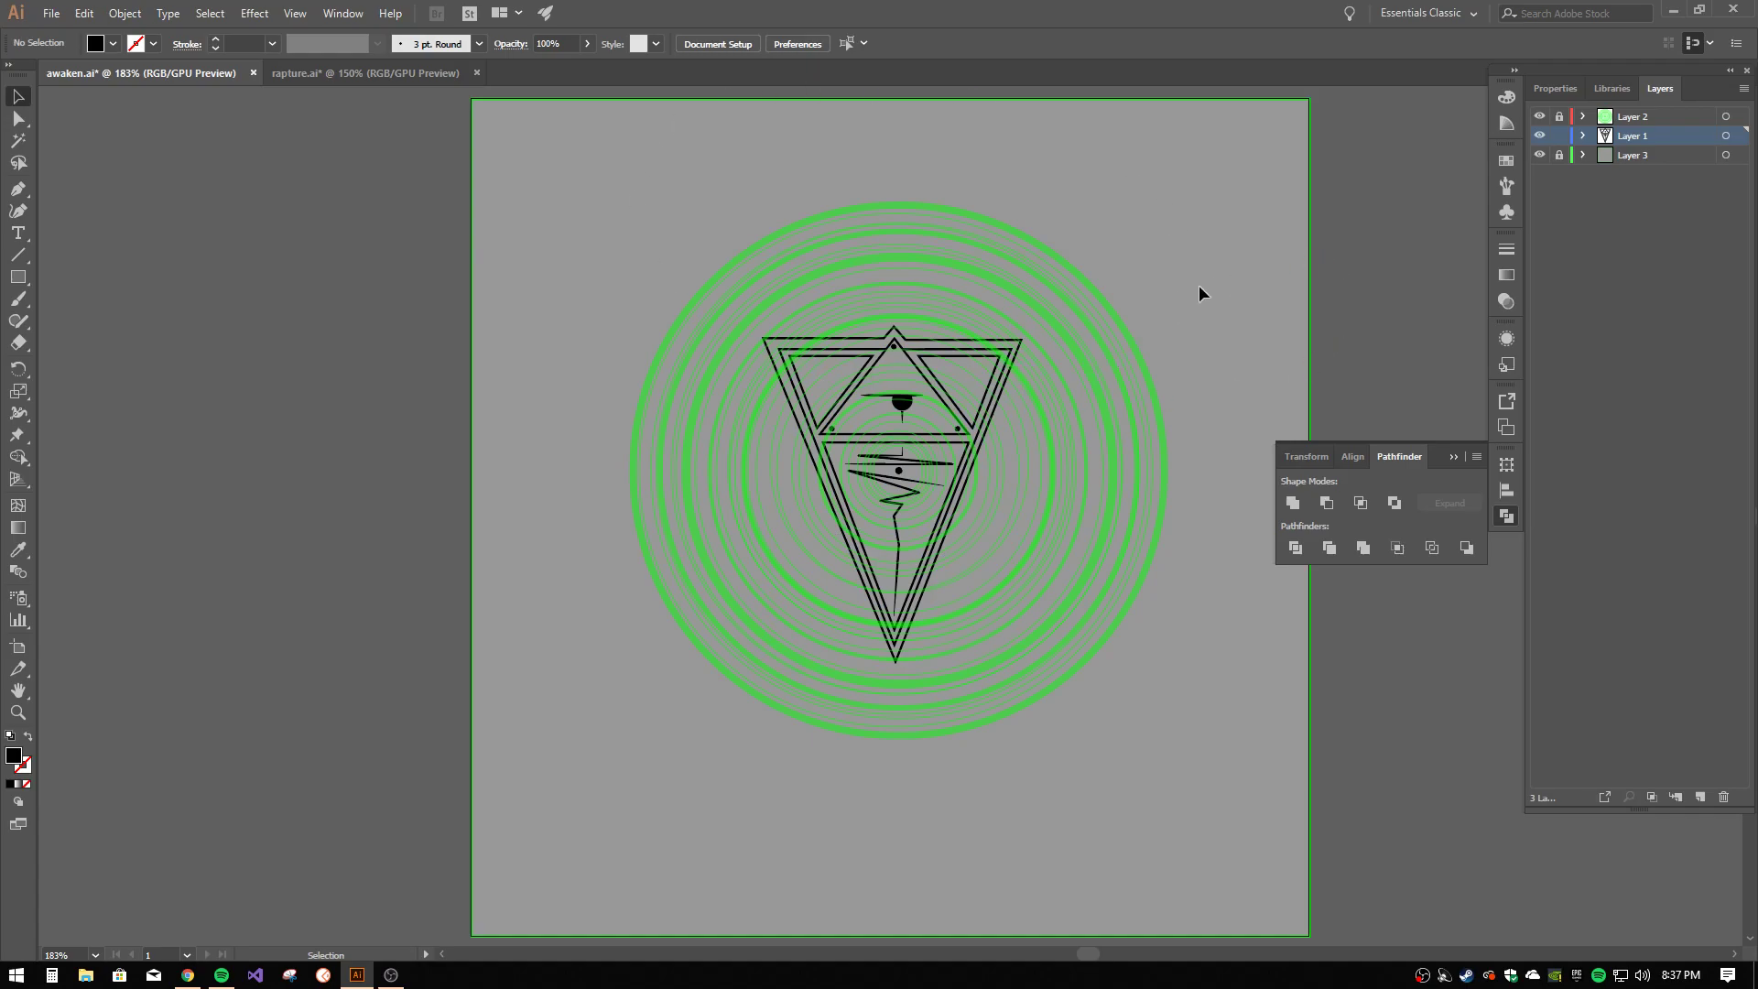
- Select the whole united emblem and give it a white stroke
{"action": "key", "text": "a"}
{"action": "key", "text": "ctrl+a"}
{"action": "key", "text": "v"}
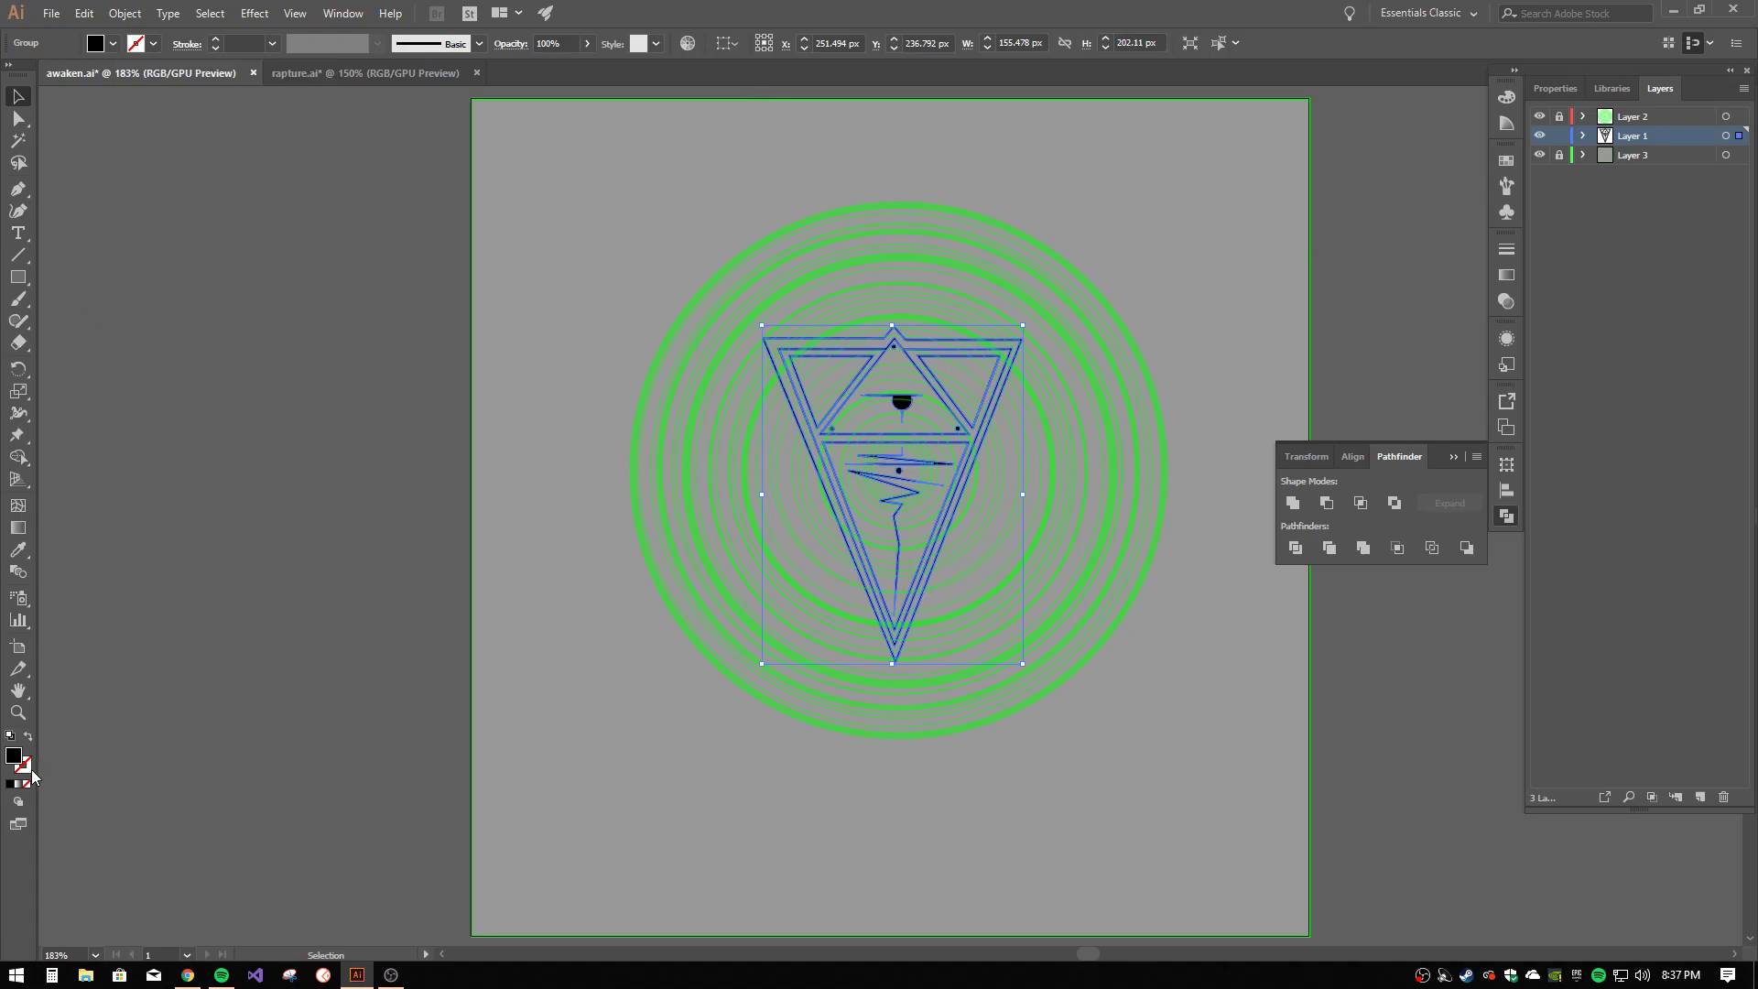
{"action": "left_click", "coordinate": [153, 43]}
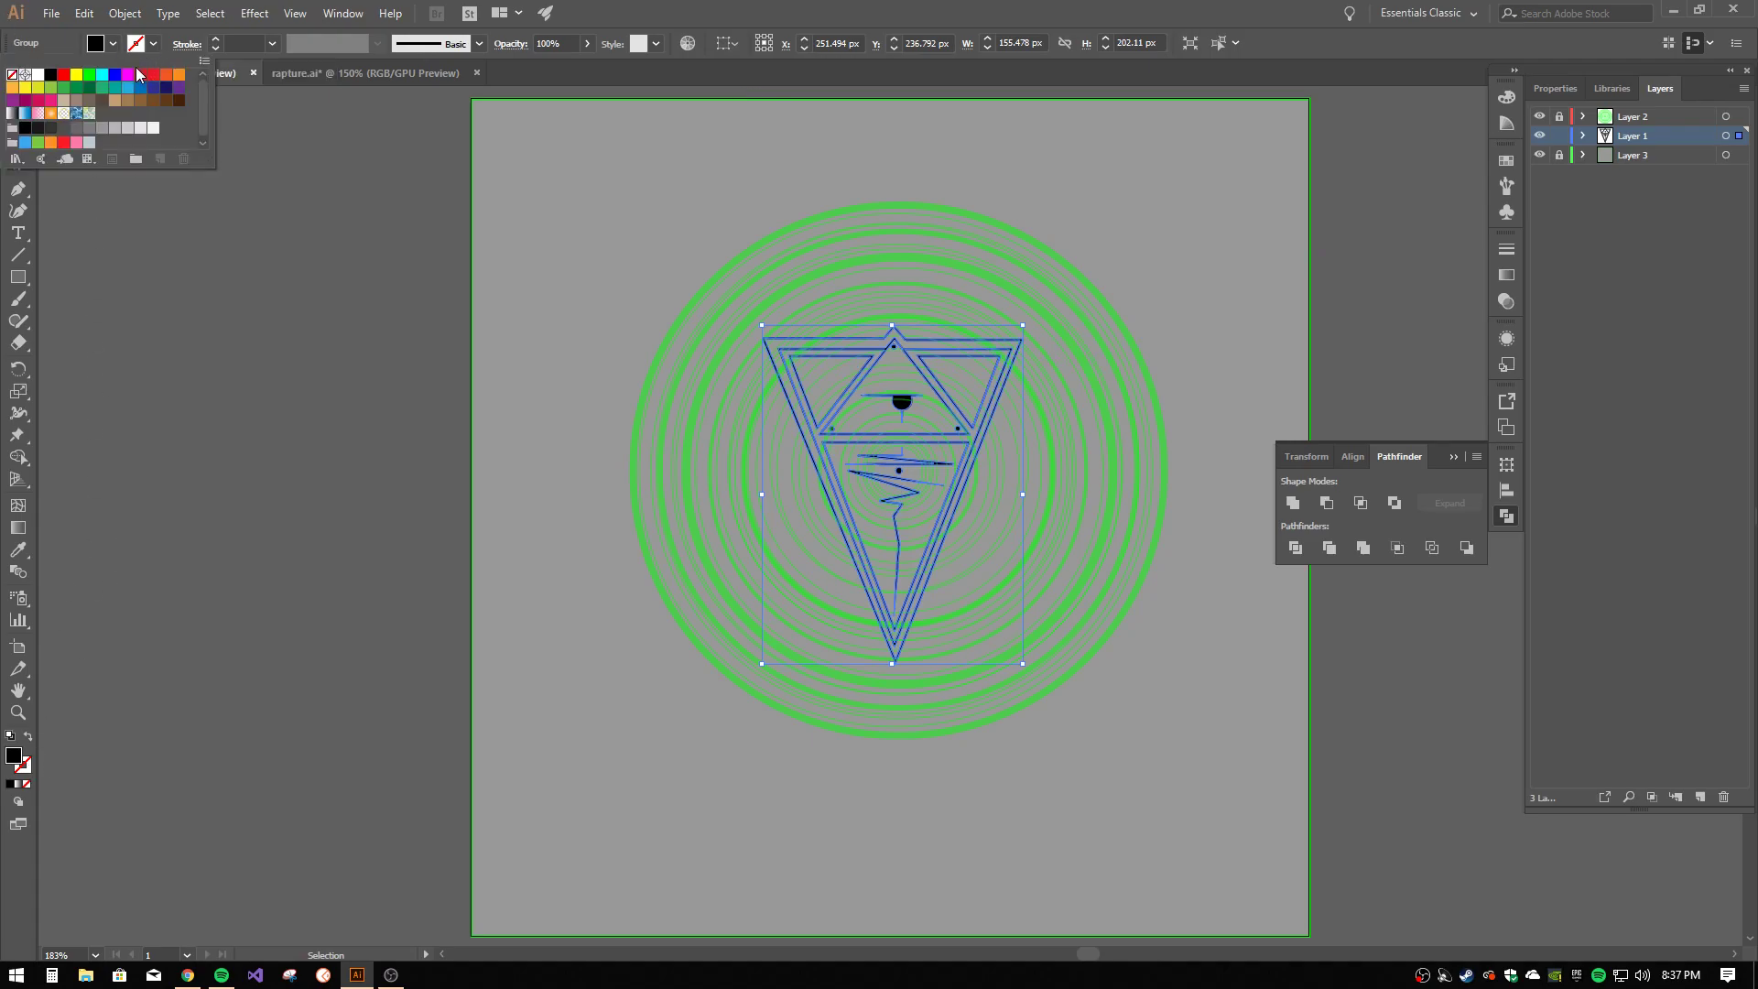
{"action": "left_click", "coordinate": [44, 78]}
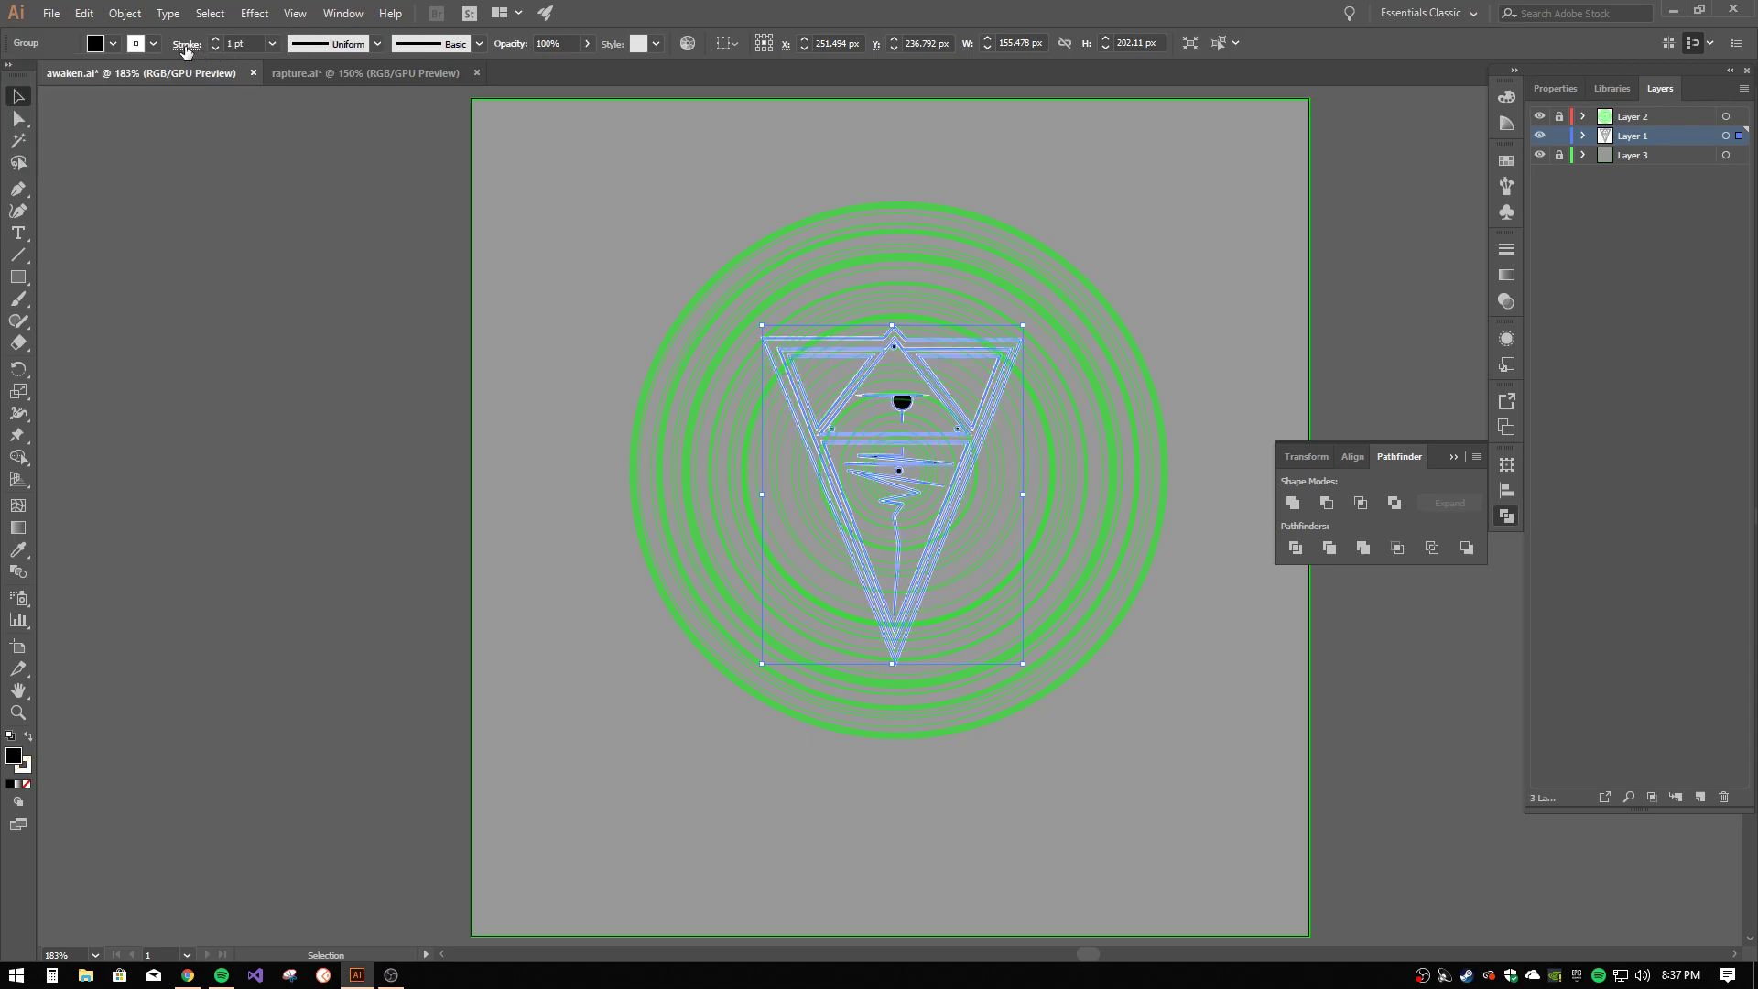
- Align the emblem's stroke to the outside and give it round joins and round caps
{"action": "left_click", "coordinate": [185, 45]}
{"action": "left_click", "coordinate": [113, 139]}
{"action": "left_click", "coordinate": [92, 115]}
{"action": "left_click", "coordinate": [92, 90]}
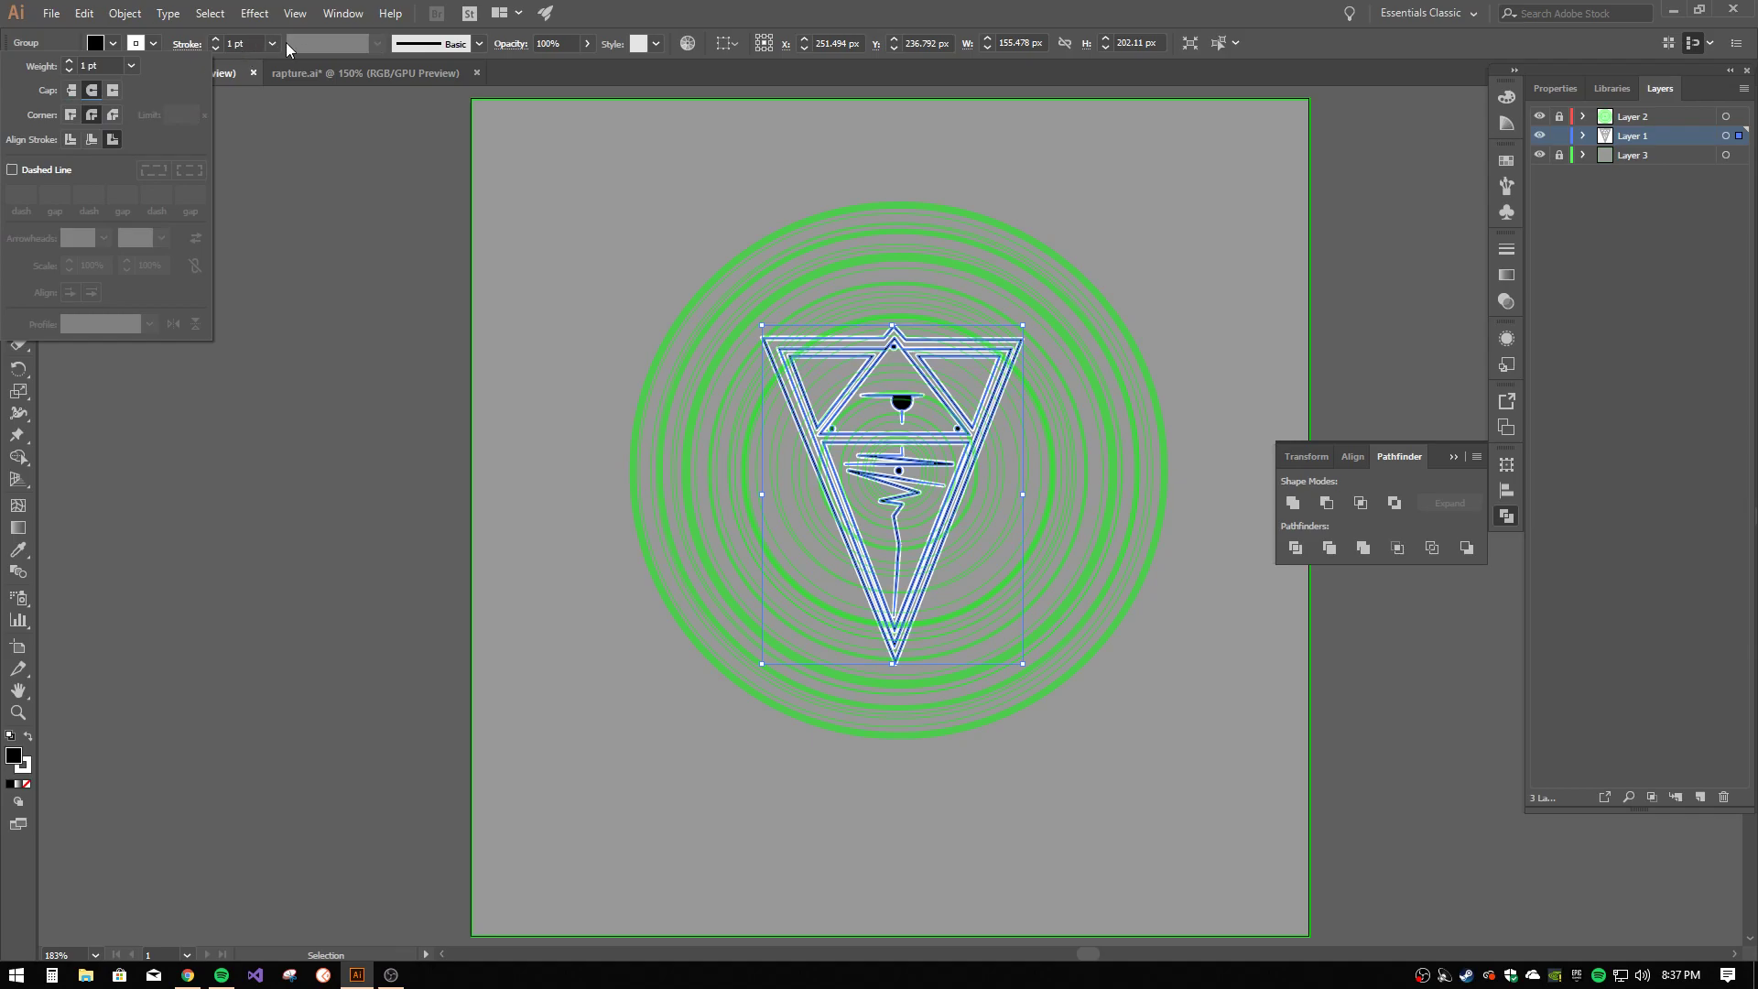
- Set the emblem's white stroke weight to 7 pt and deselect it
{"action": "left_click", "coordinate": [273, 46]}
{"action": "left_click", "coordinate": [272, 44]}
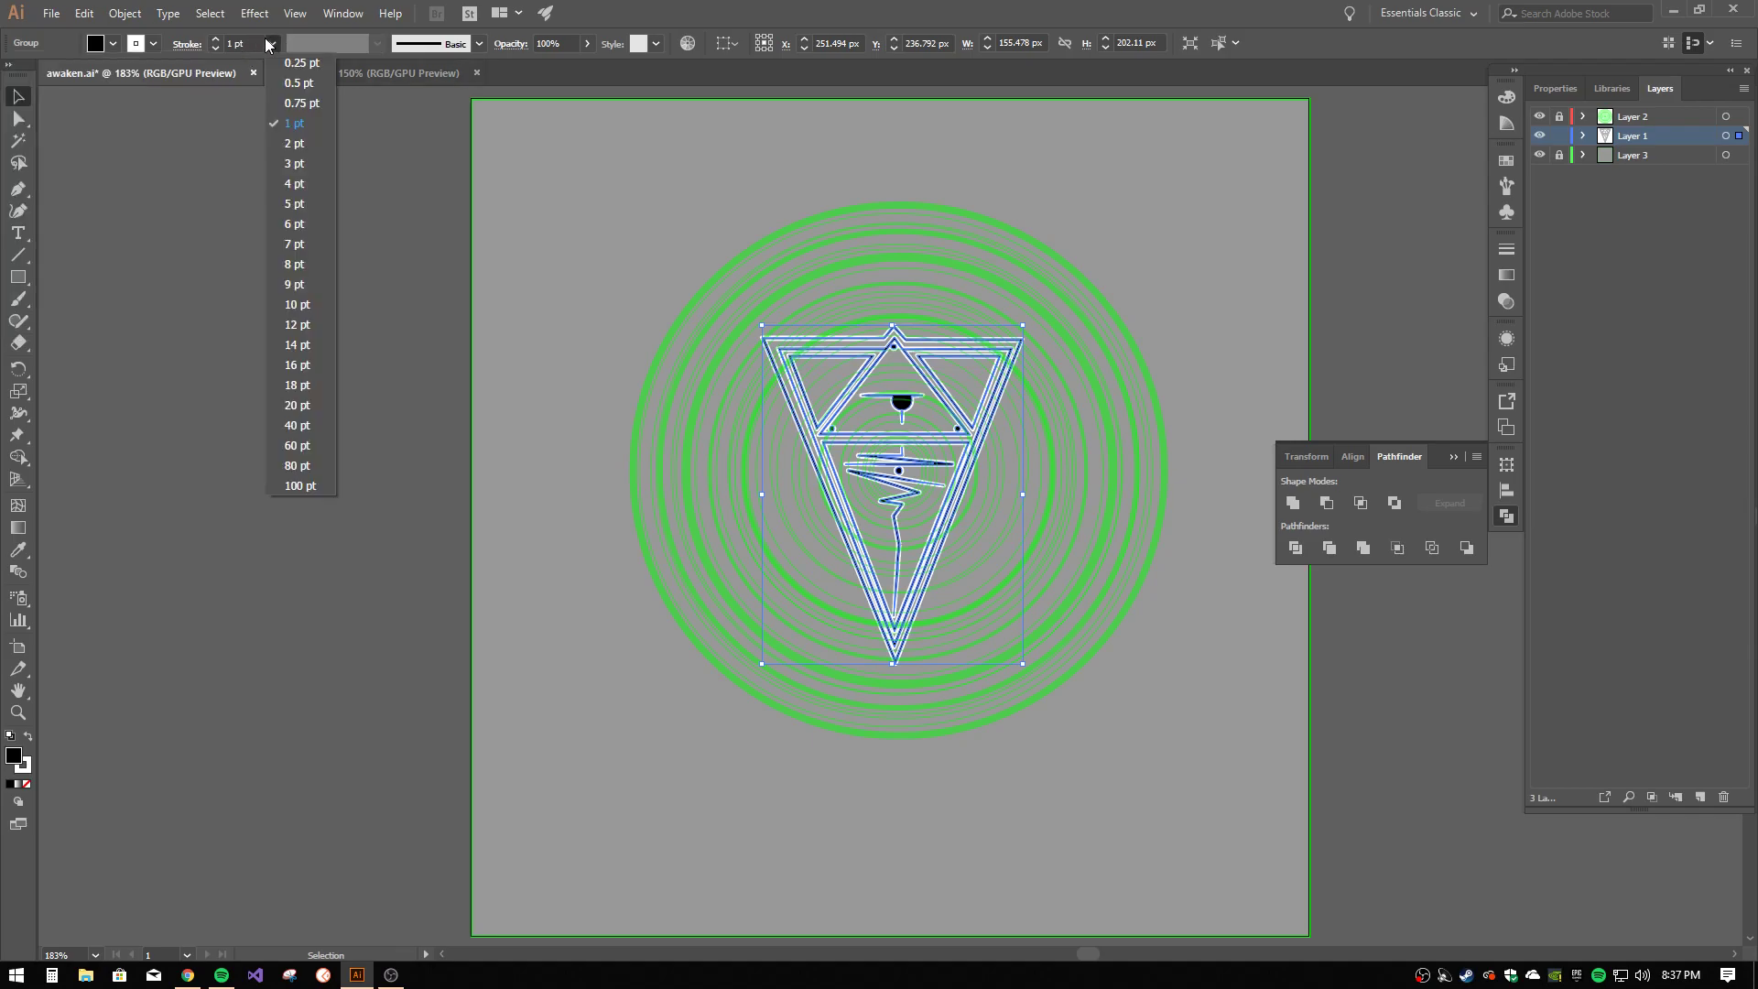
{"action": "left_click", "coordinate": [499, 398]}
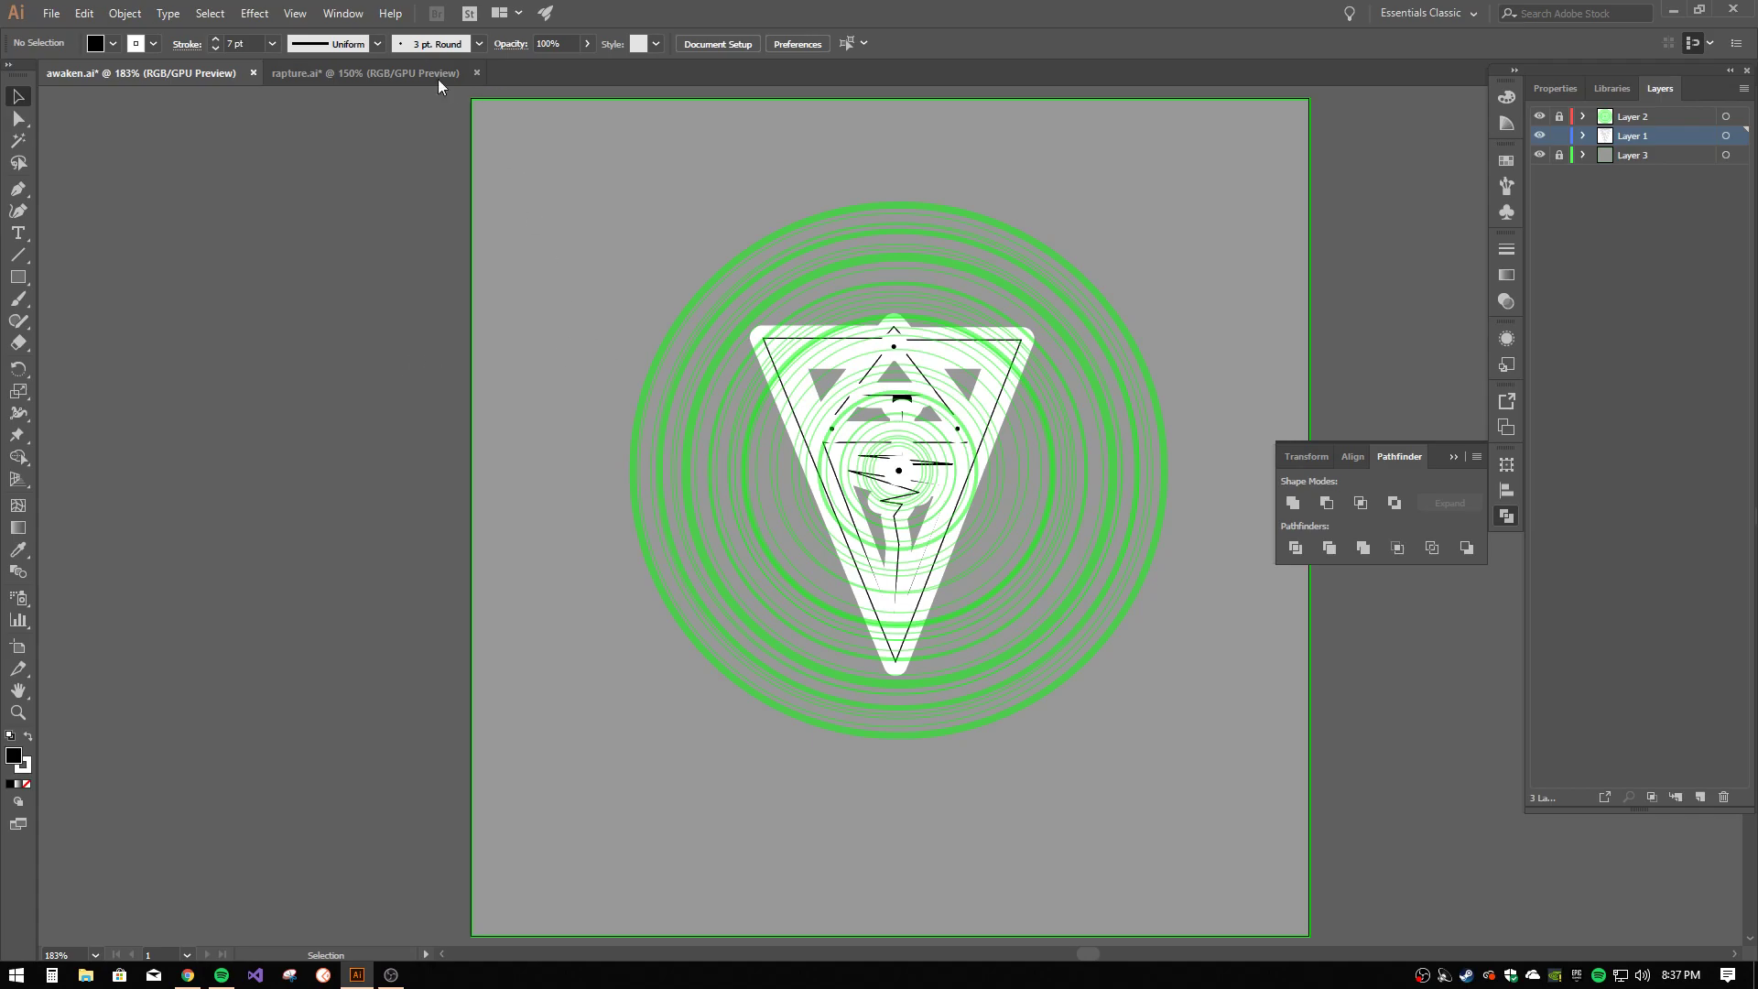
- Try a 4 pt stroke weight on the whole emblem, then undo it
{"action": "key", "text": "ctrl+a"}
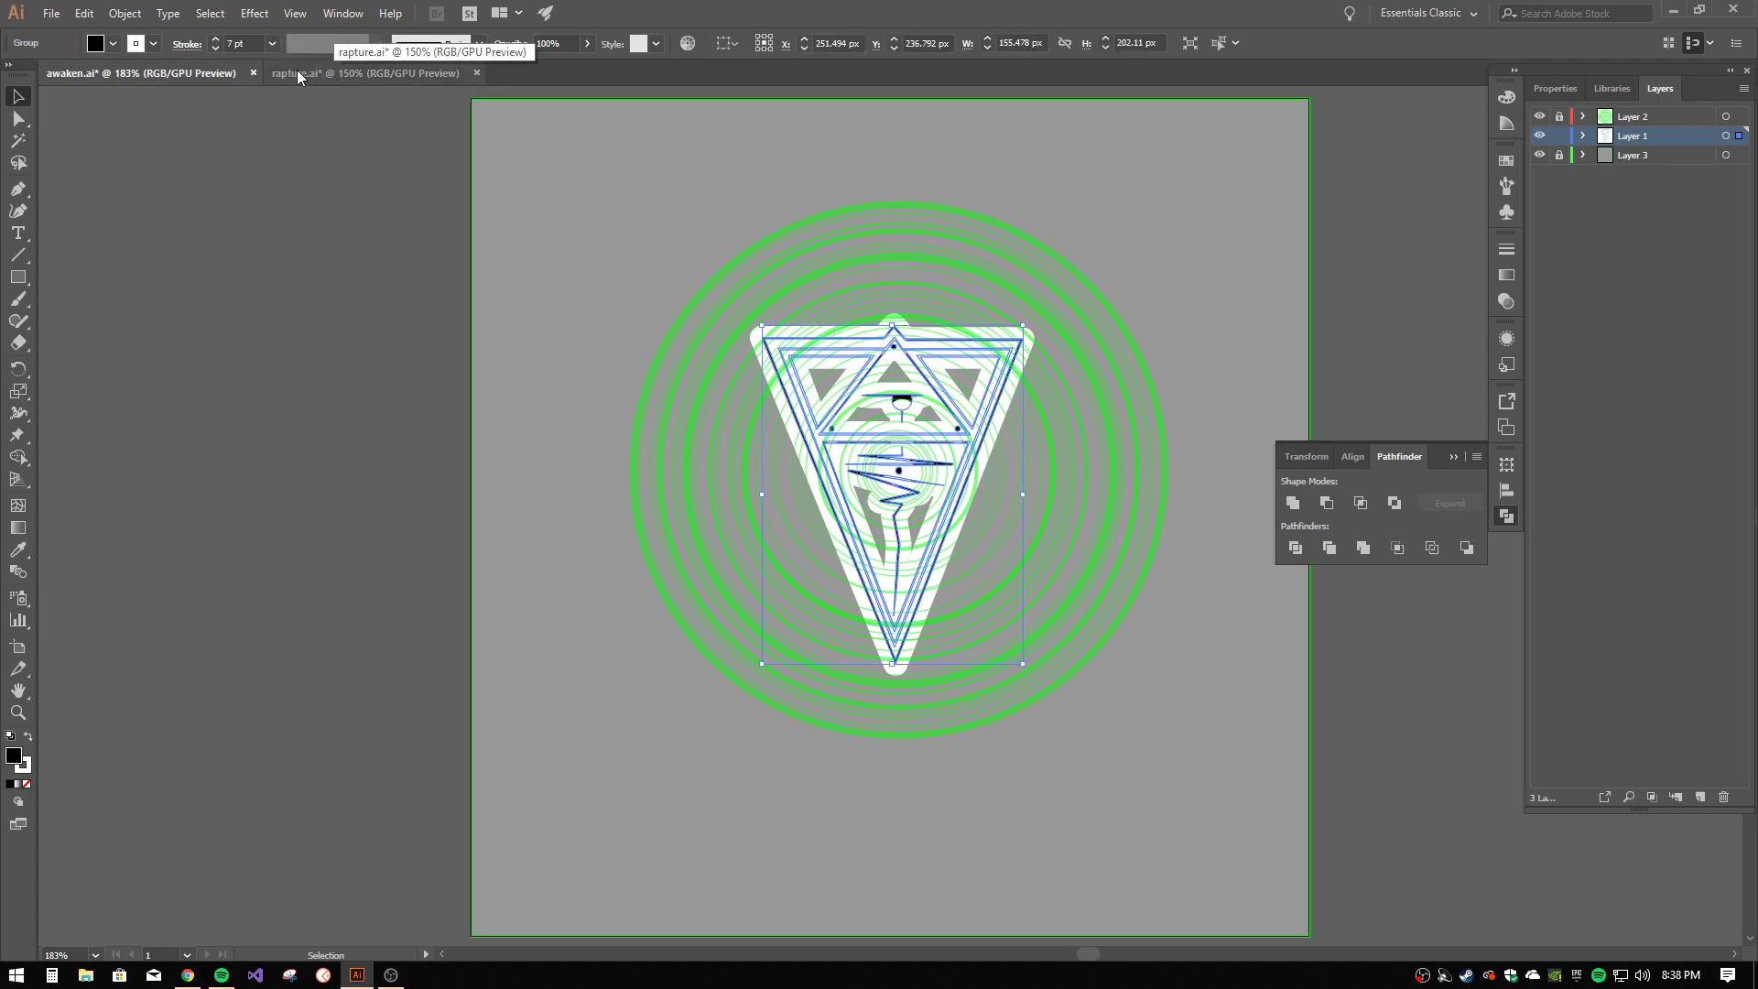
{"action": "left_click", "coordinate": [272, 43]}
{"action": "left_click", "coordinate": [294, 183]}
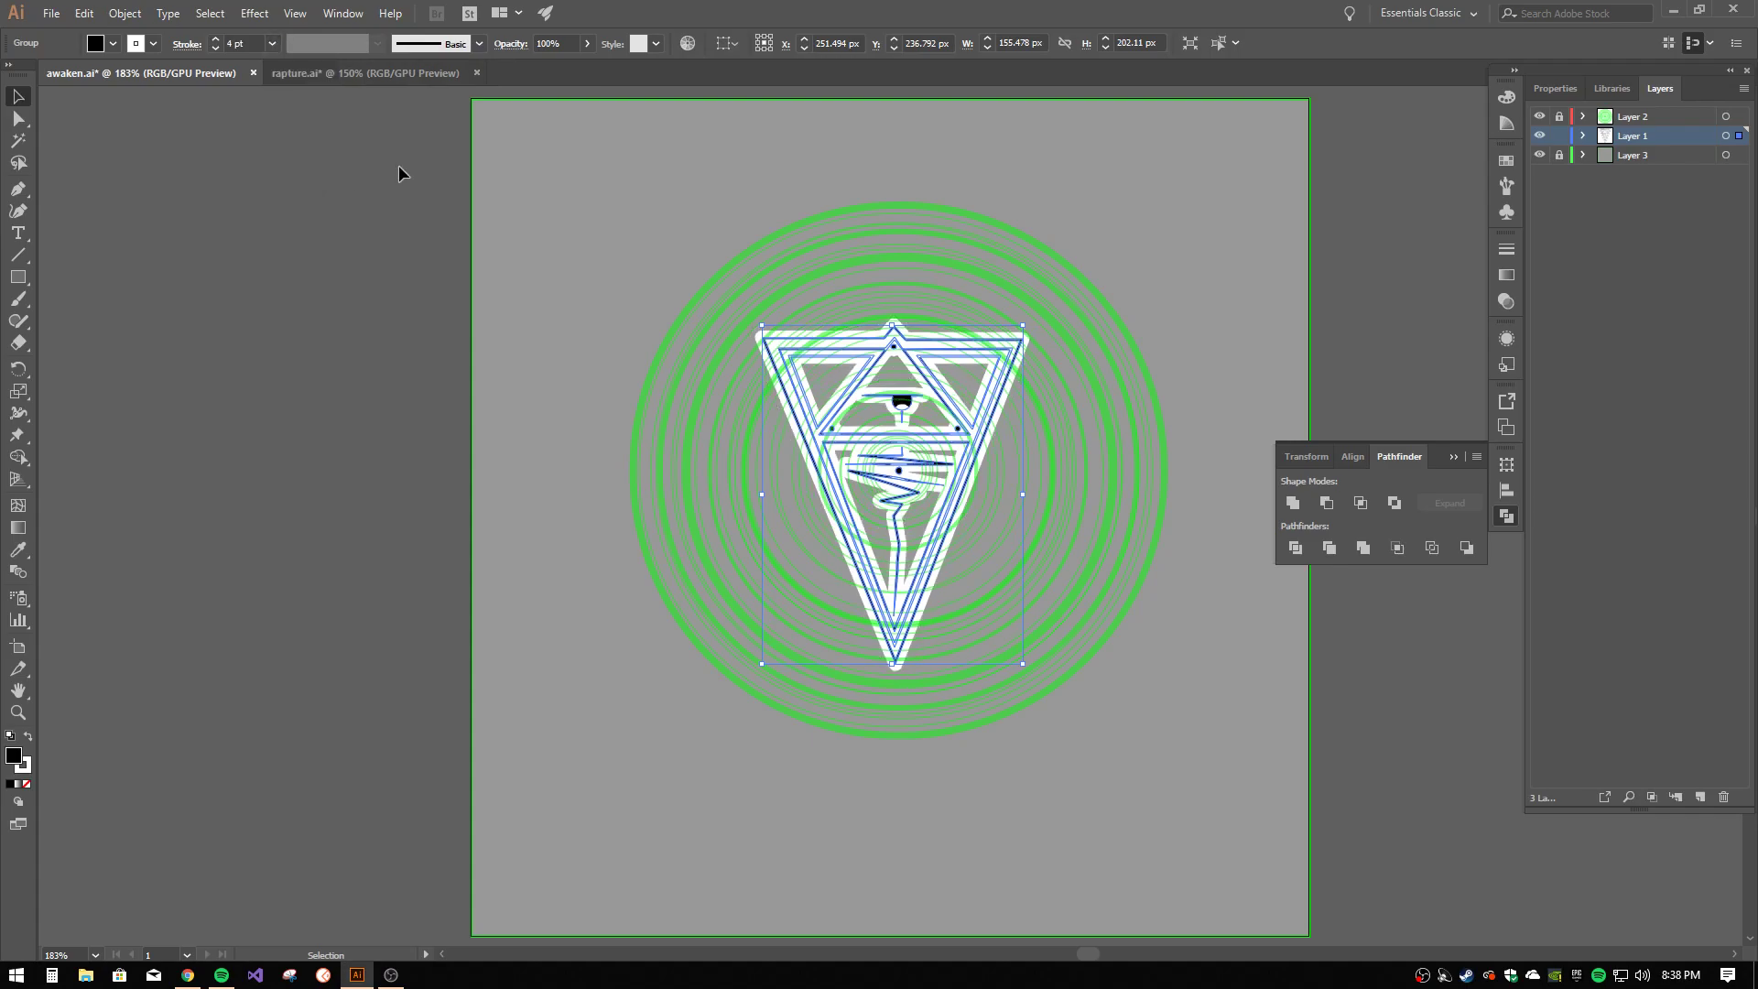
{"action": "left_click", "coordinate": [399, 172]}
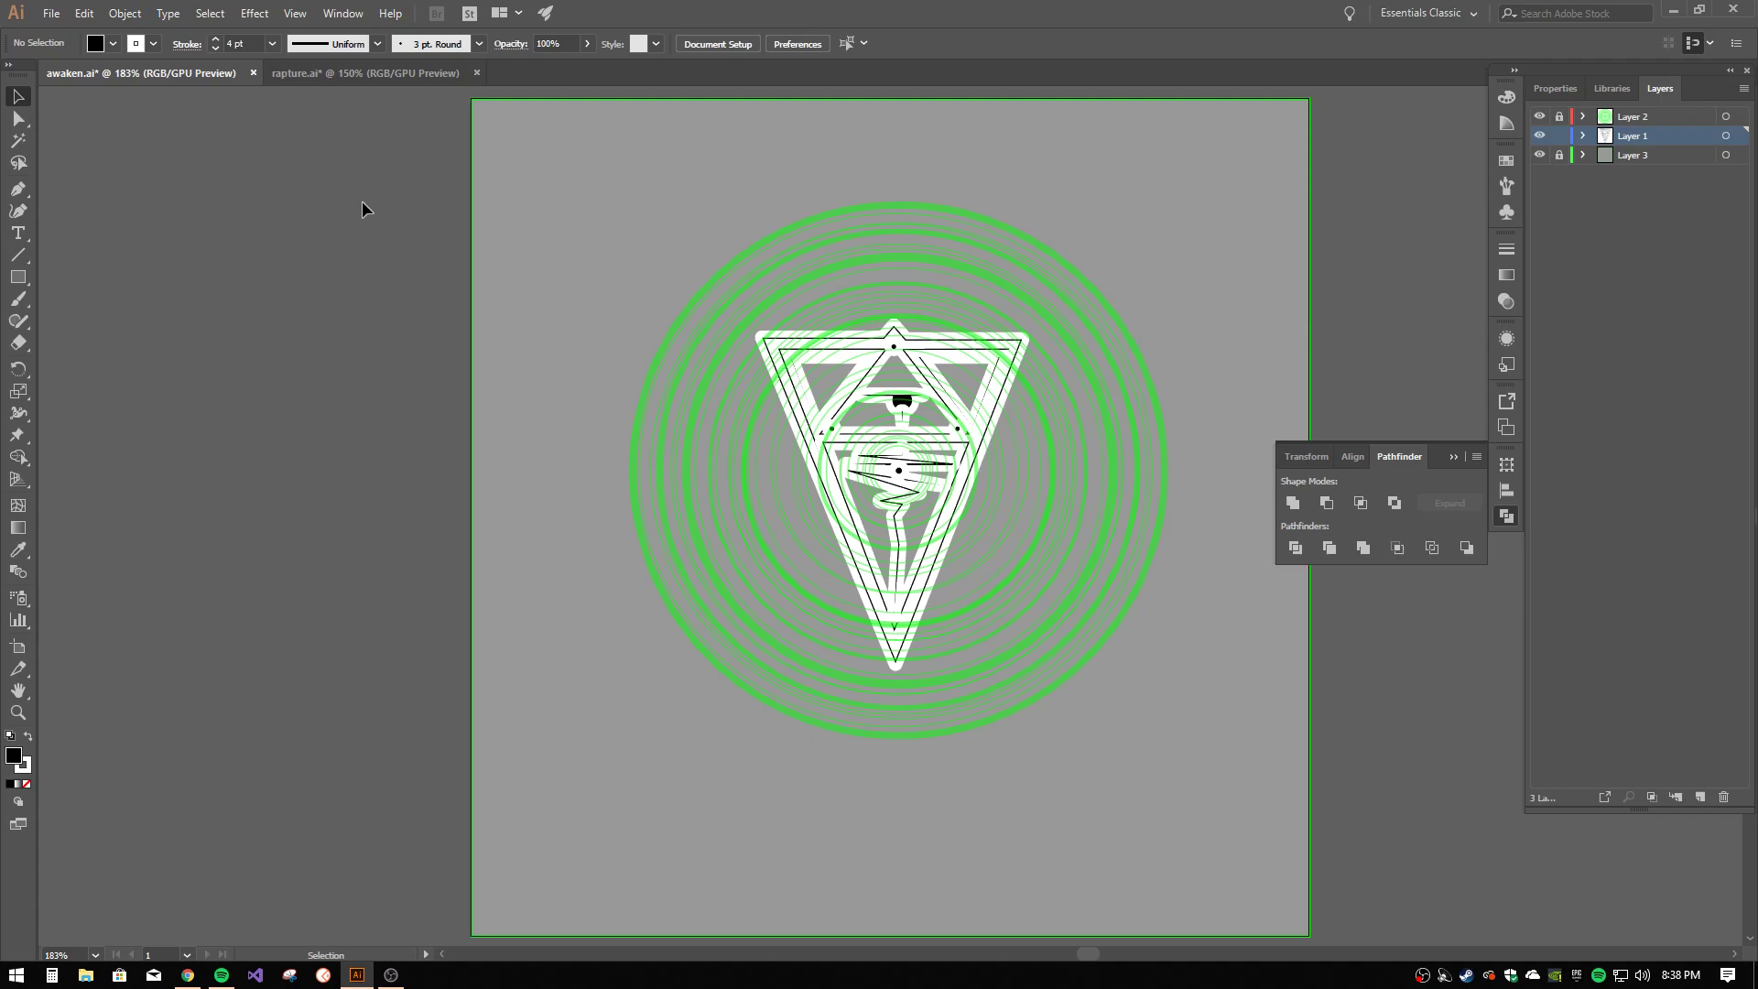
{"action": "key", "text": "ctrl+z"}
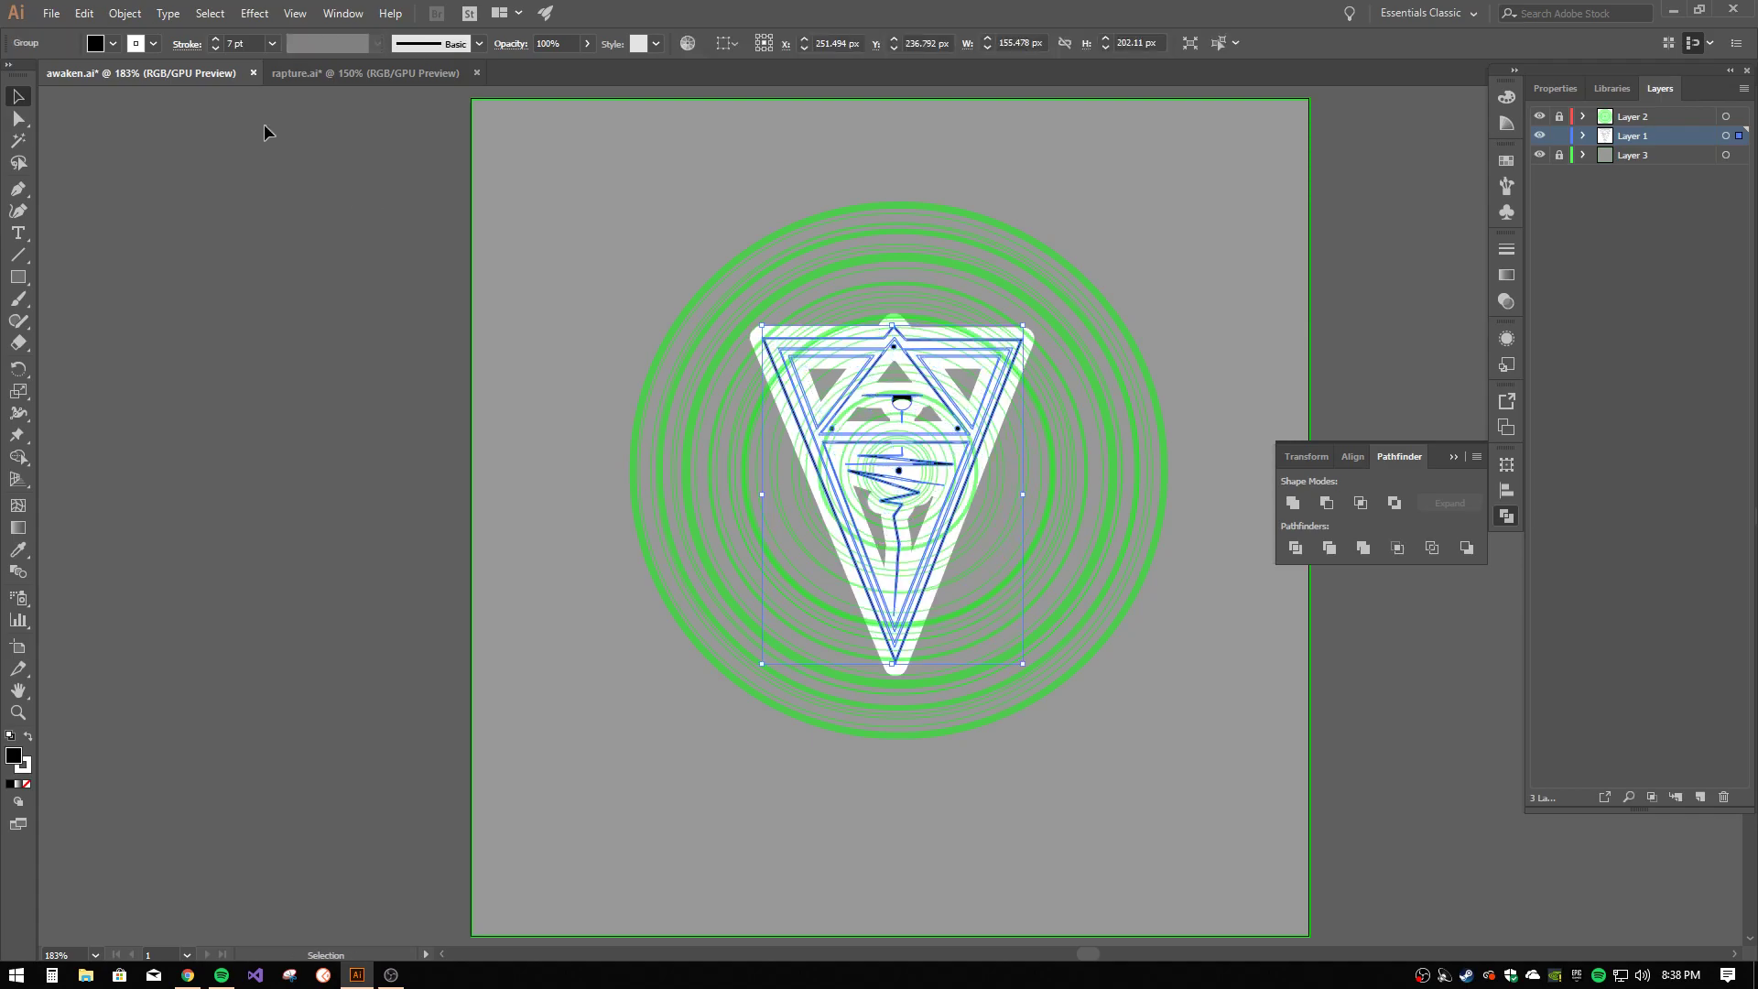
- Try a 3 pt stroke weight on the emblem, check it deselected, and undo the change
{"action": "left_click", "coordinate": [273, 42]}
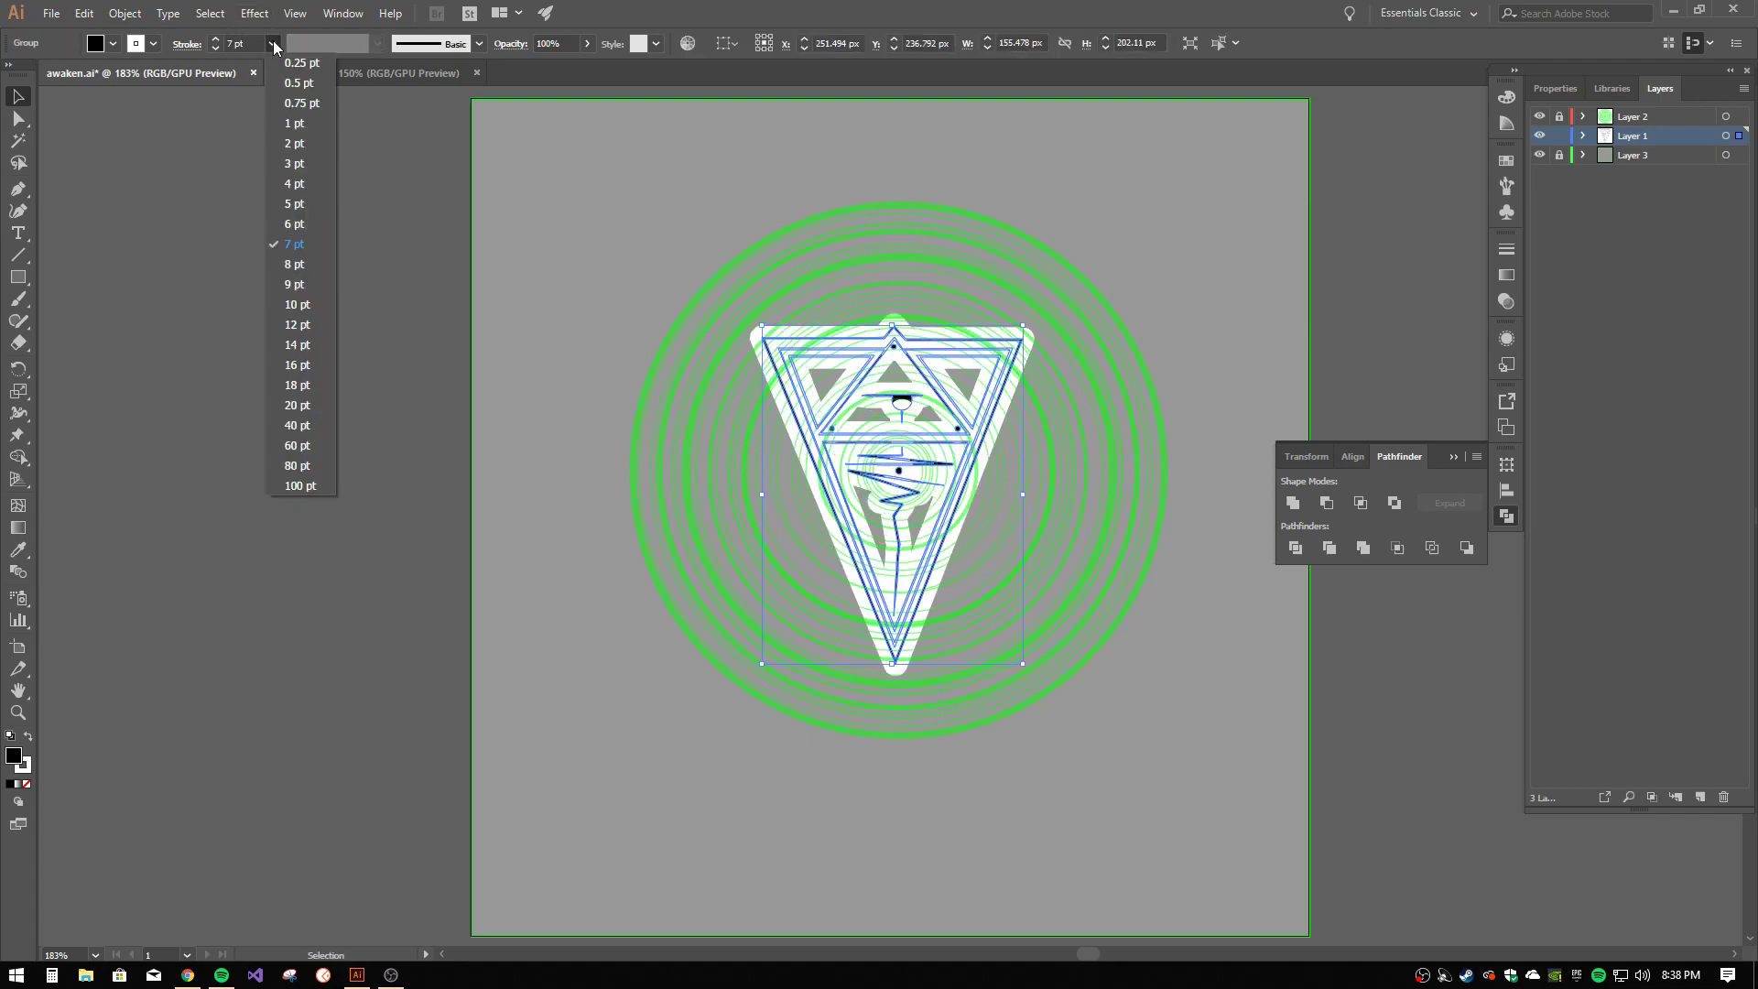
{"action": "left_click", "coordinate": [294, 158]}
{"action": "left_click", "coordinate": [364, 156]}
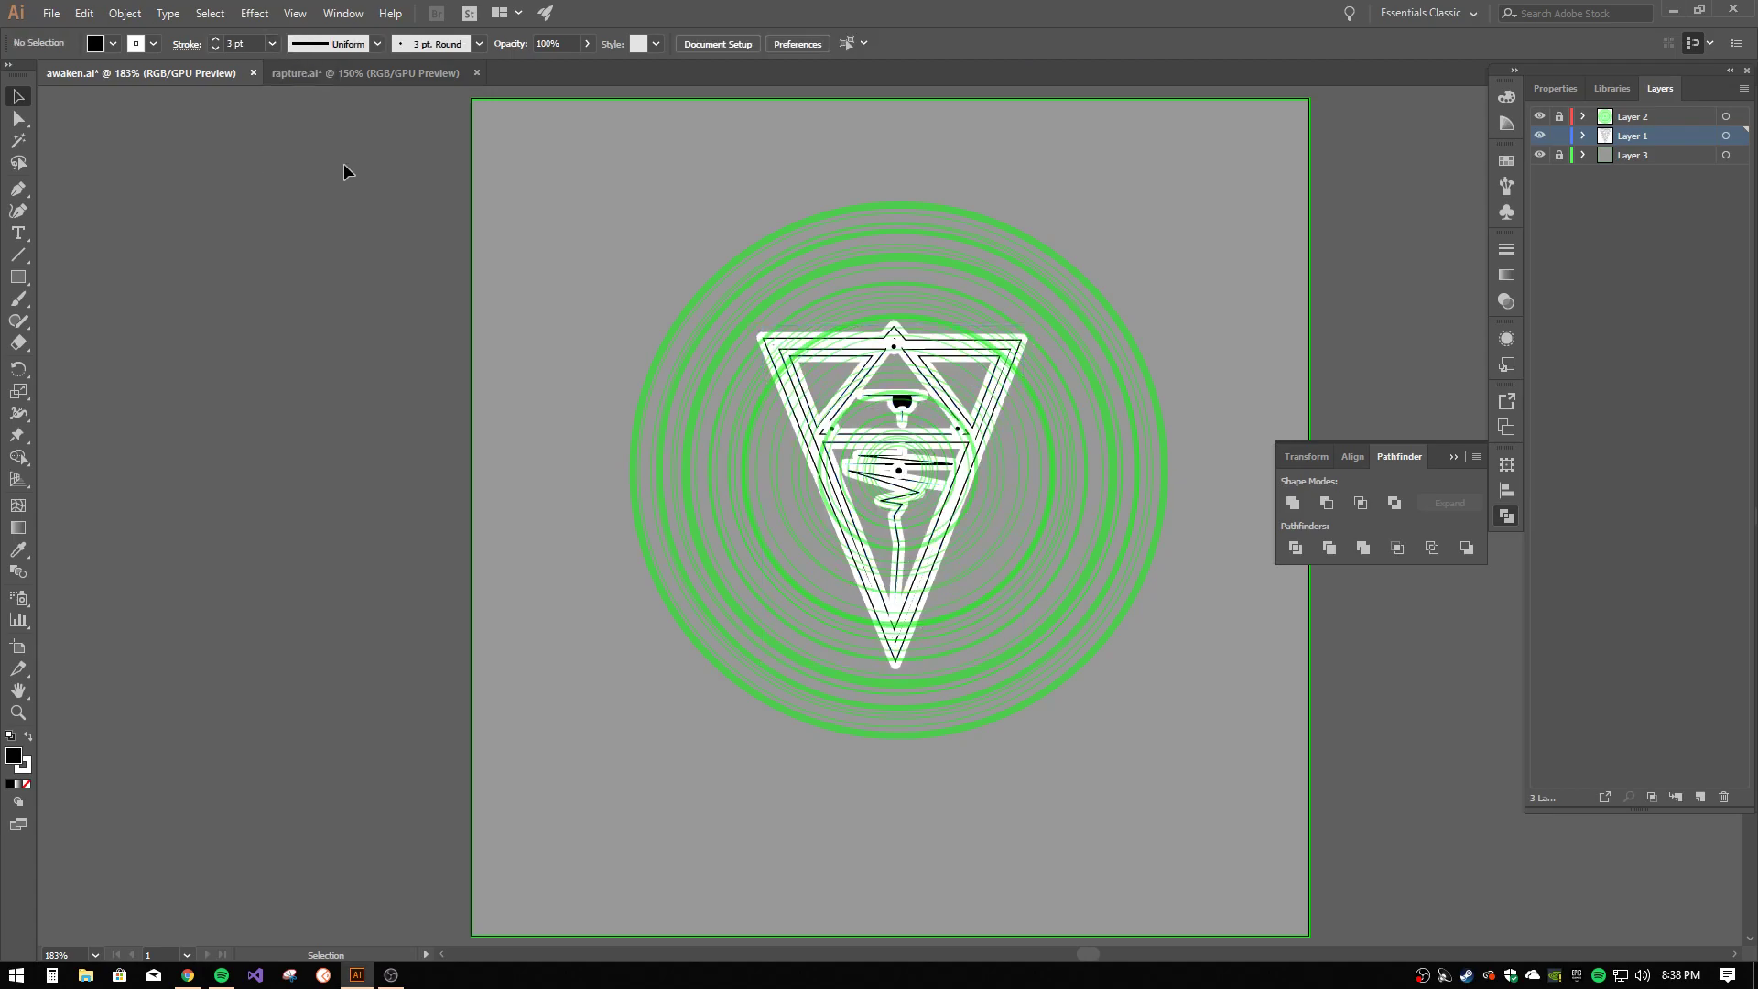
{"action": "key", "text": "ctrl+z"}
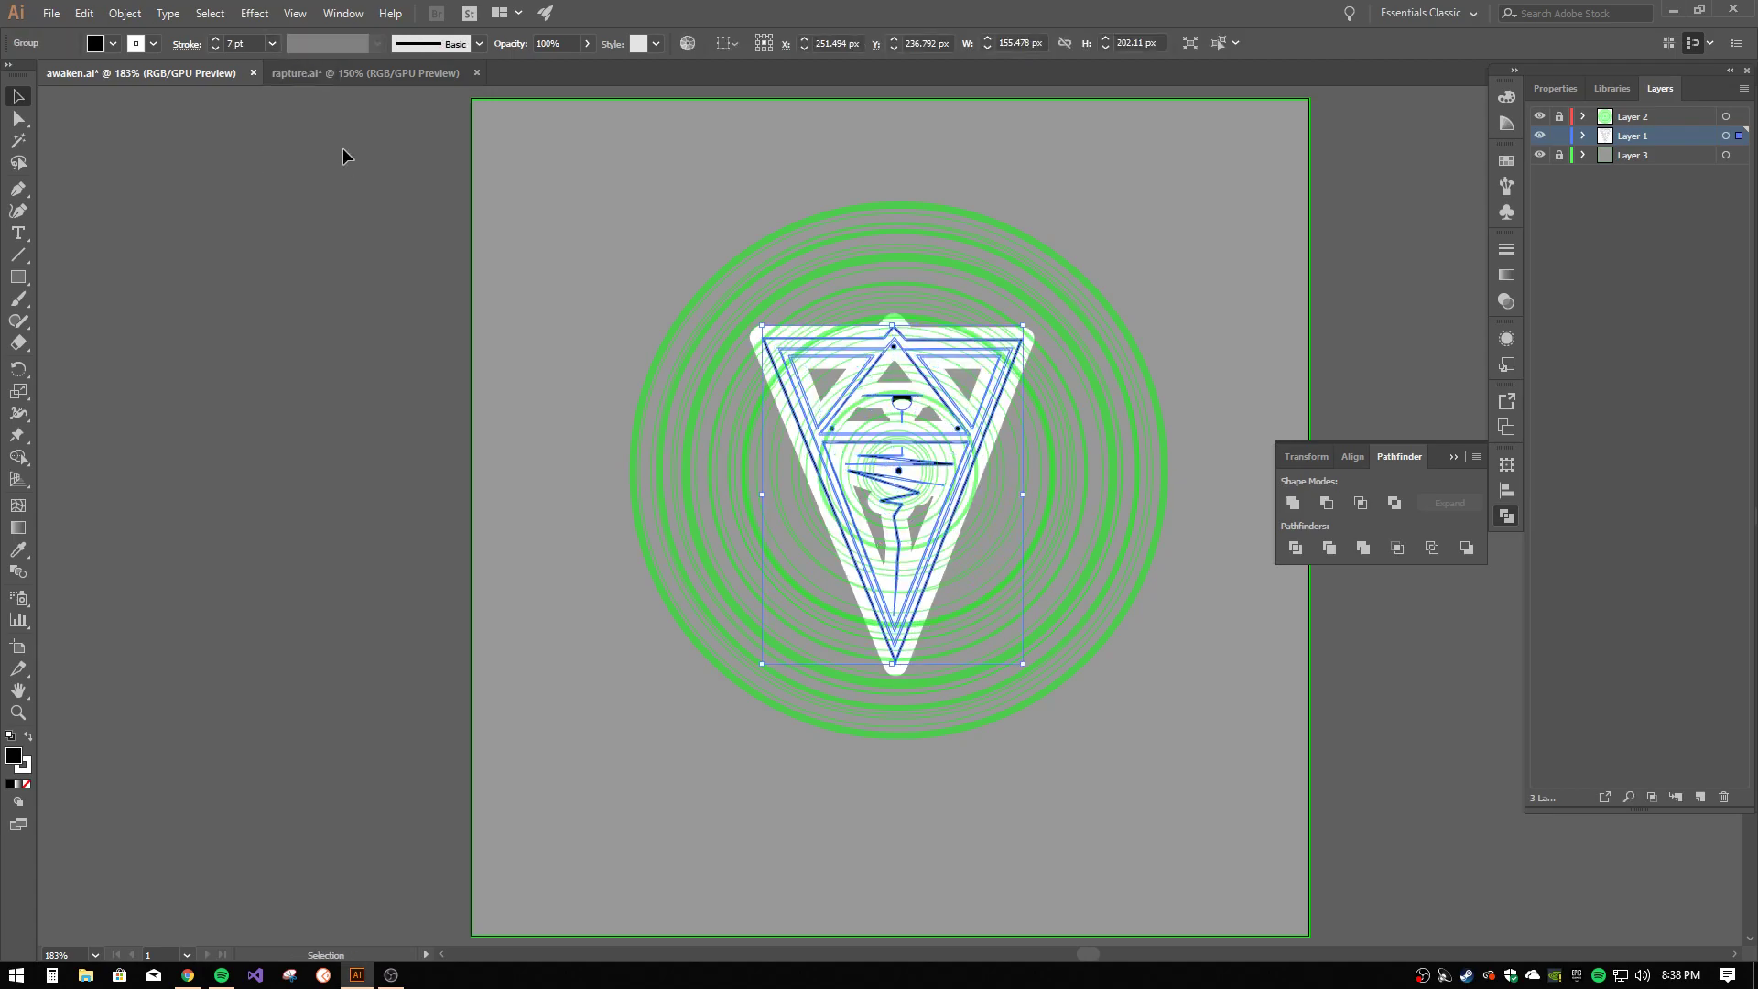
- Set the emblem's white stroke weight to 3 pt and deselect it
{"action": "left_click", "coordinate": [273, 42]}
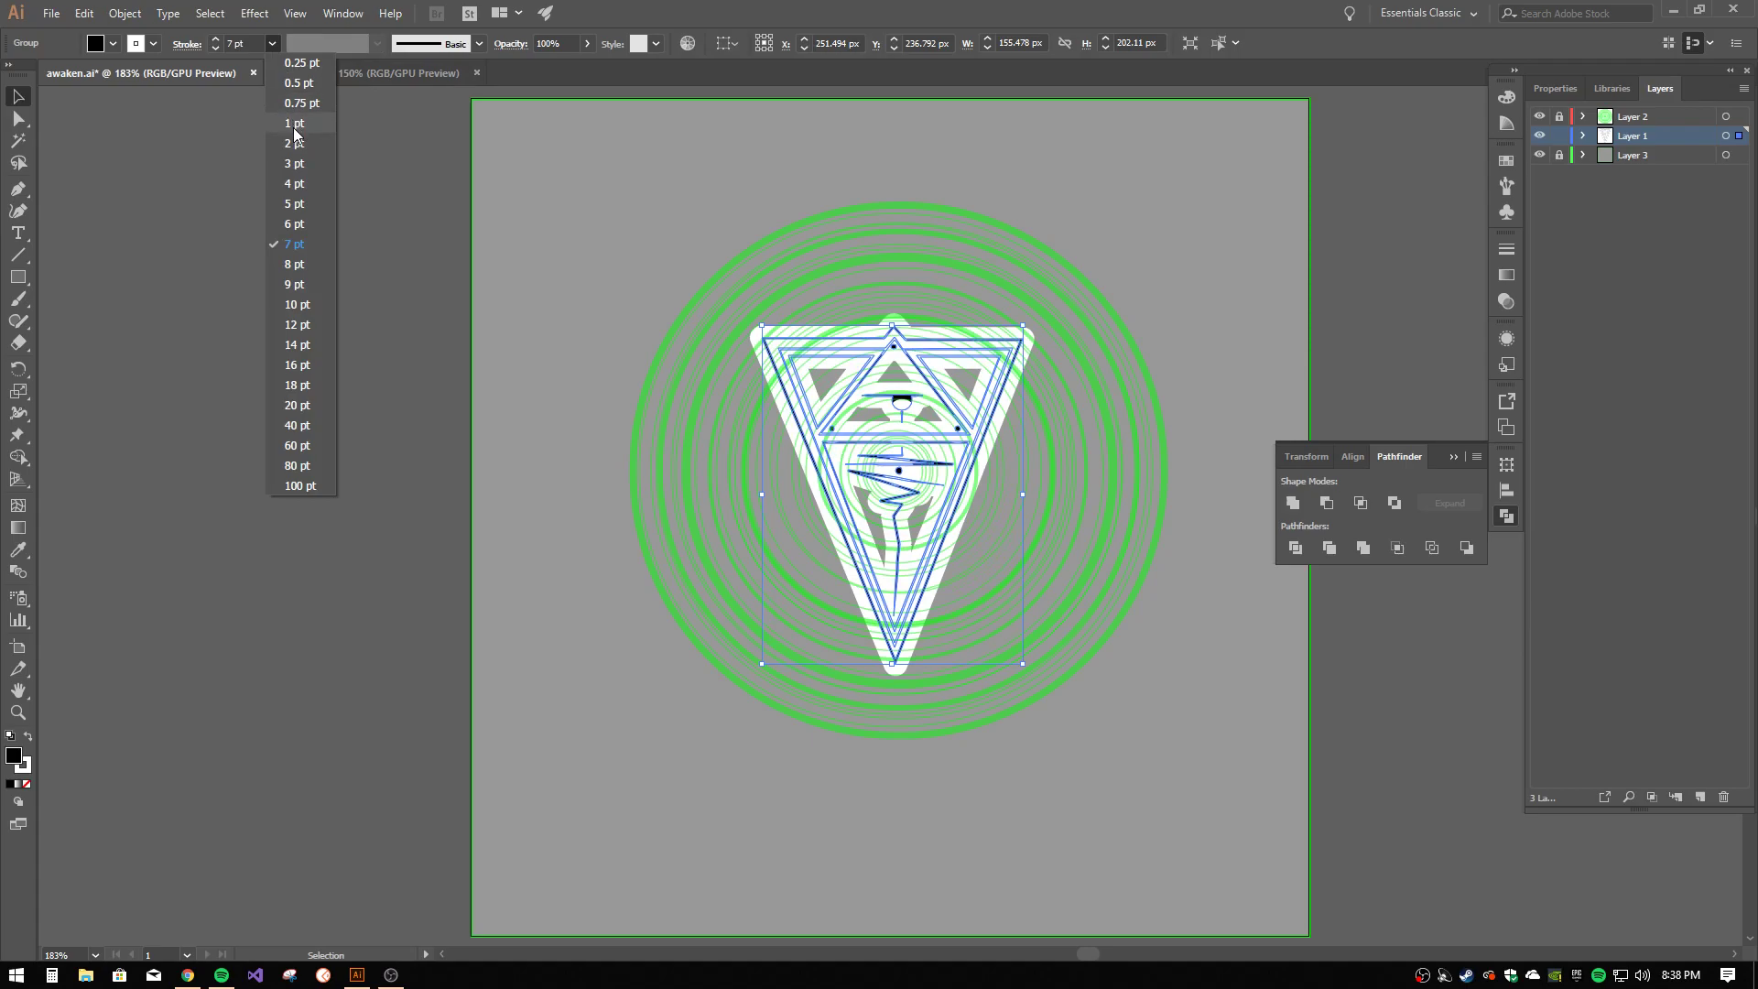
{"action": "left_click", "coordinate": [295, 163]}
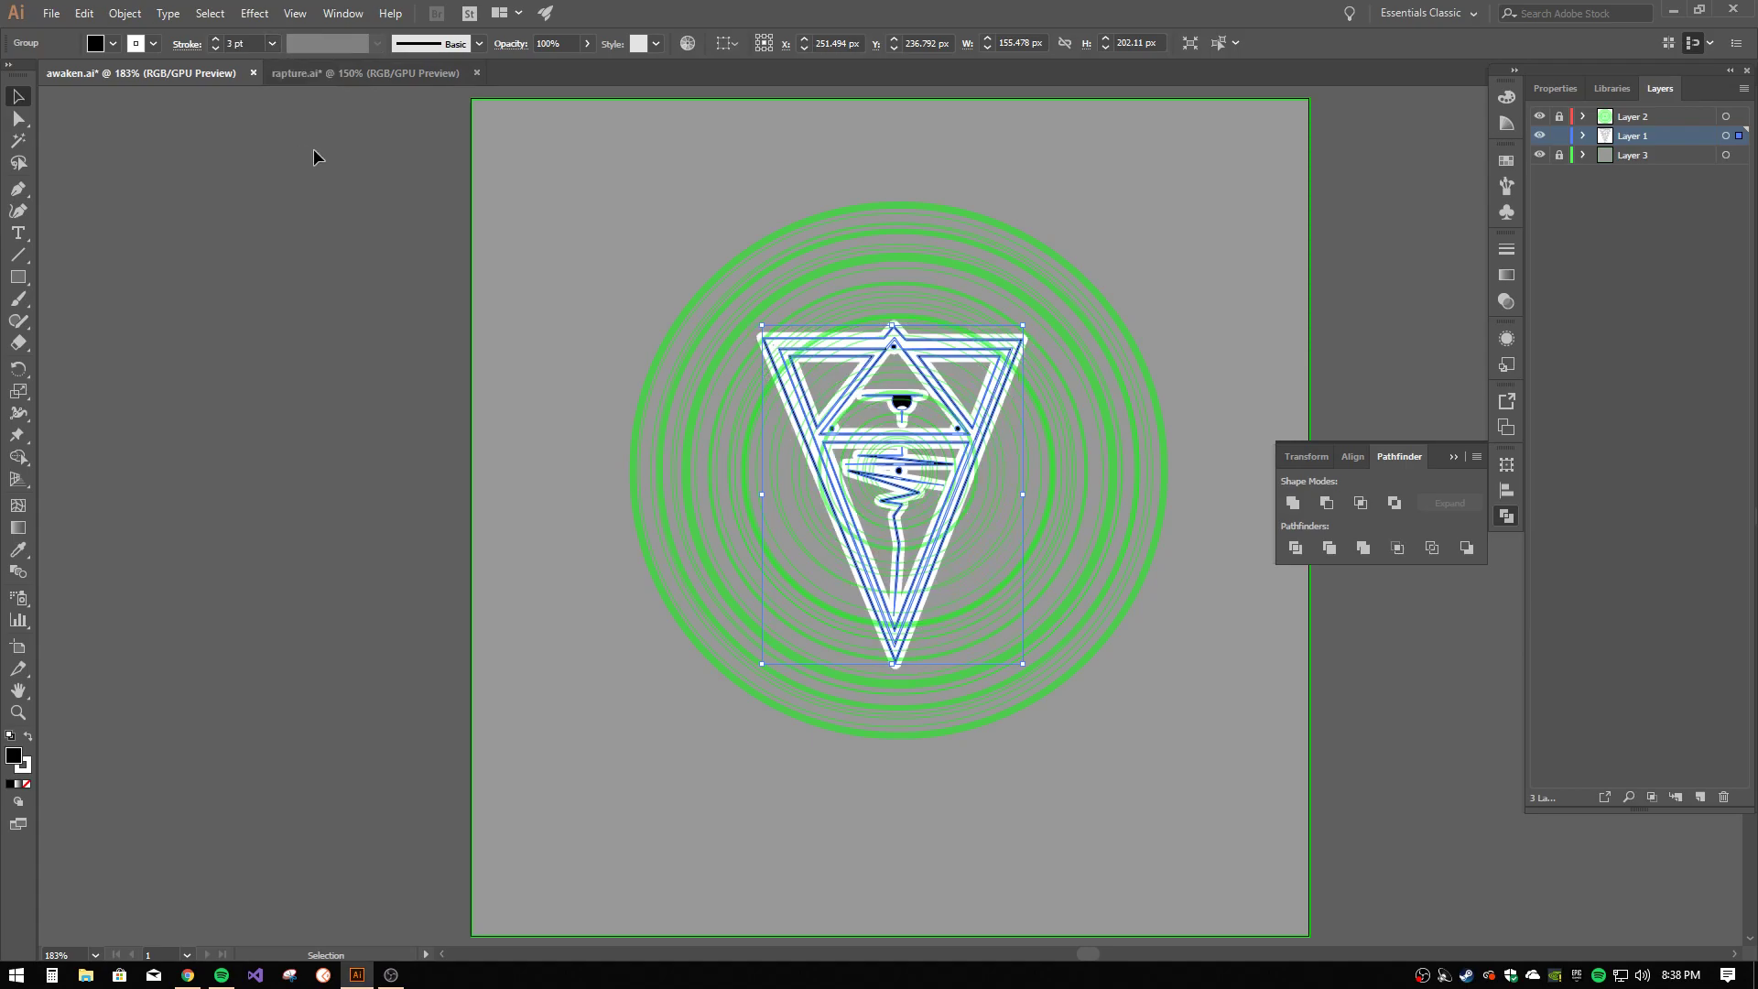
{"action": "left_click", "coordinate": [383, 166]}
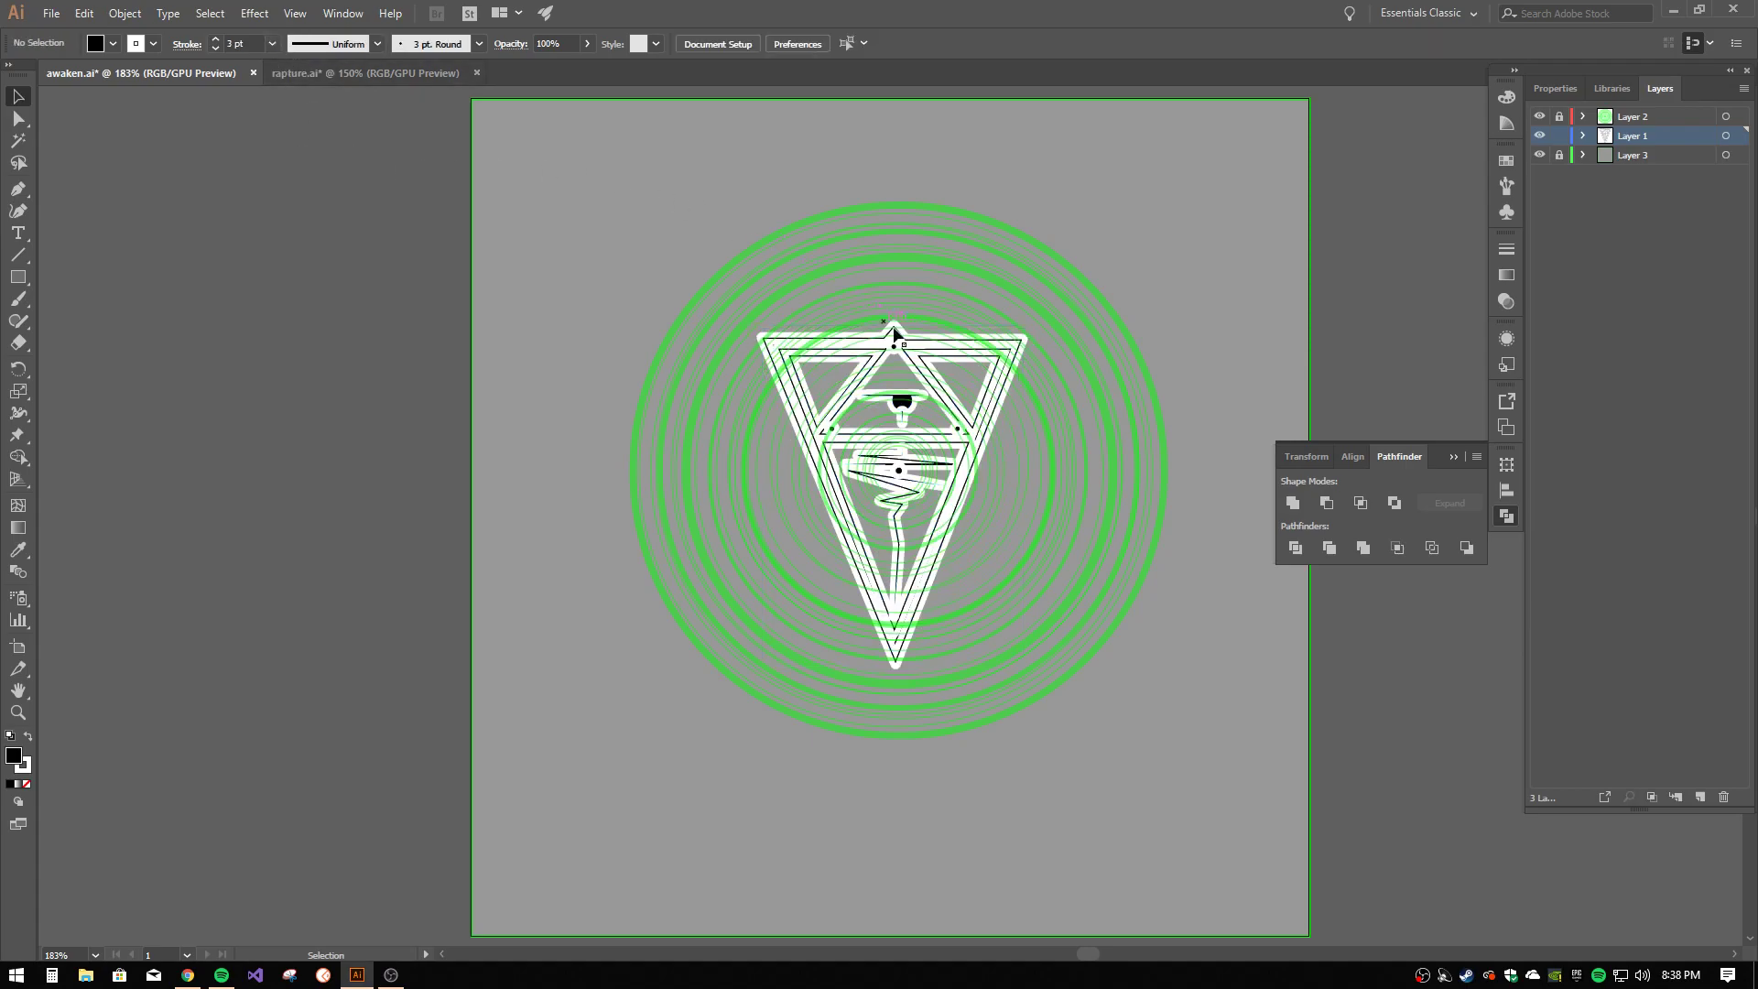
- Try to bring the emblem group forward one level in the stacking order
{"action": "key", "text": "ctrl+equal"}
{"action": "key", "text": "ctrl+equal"}
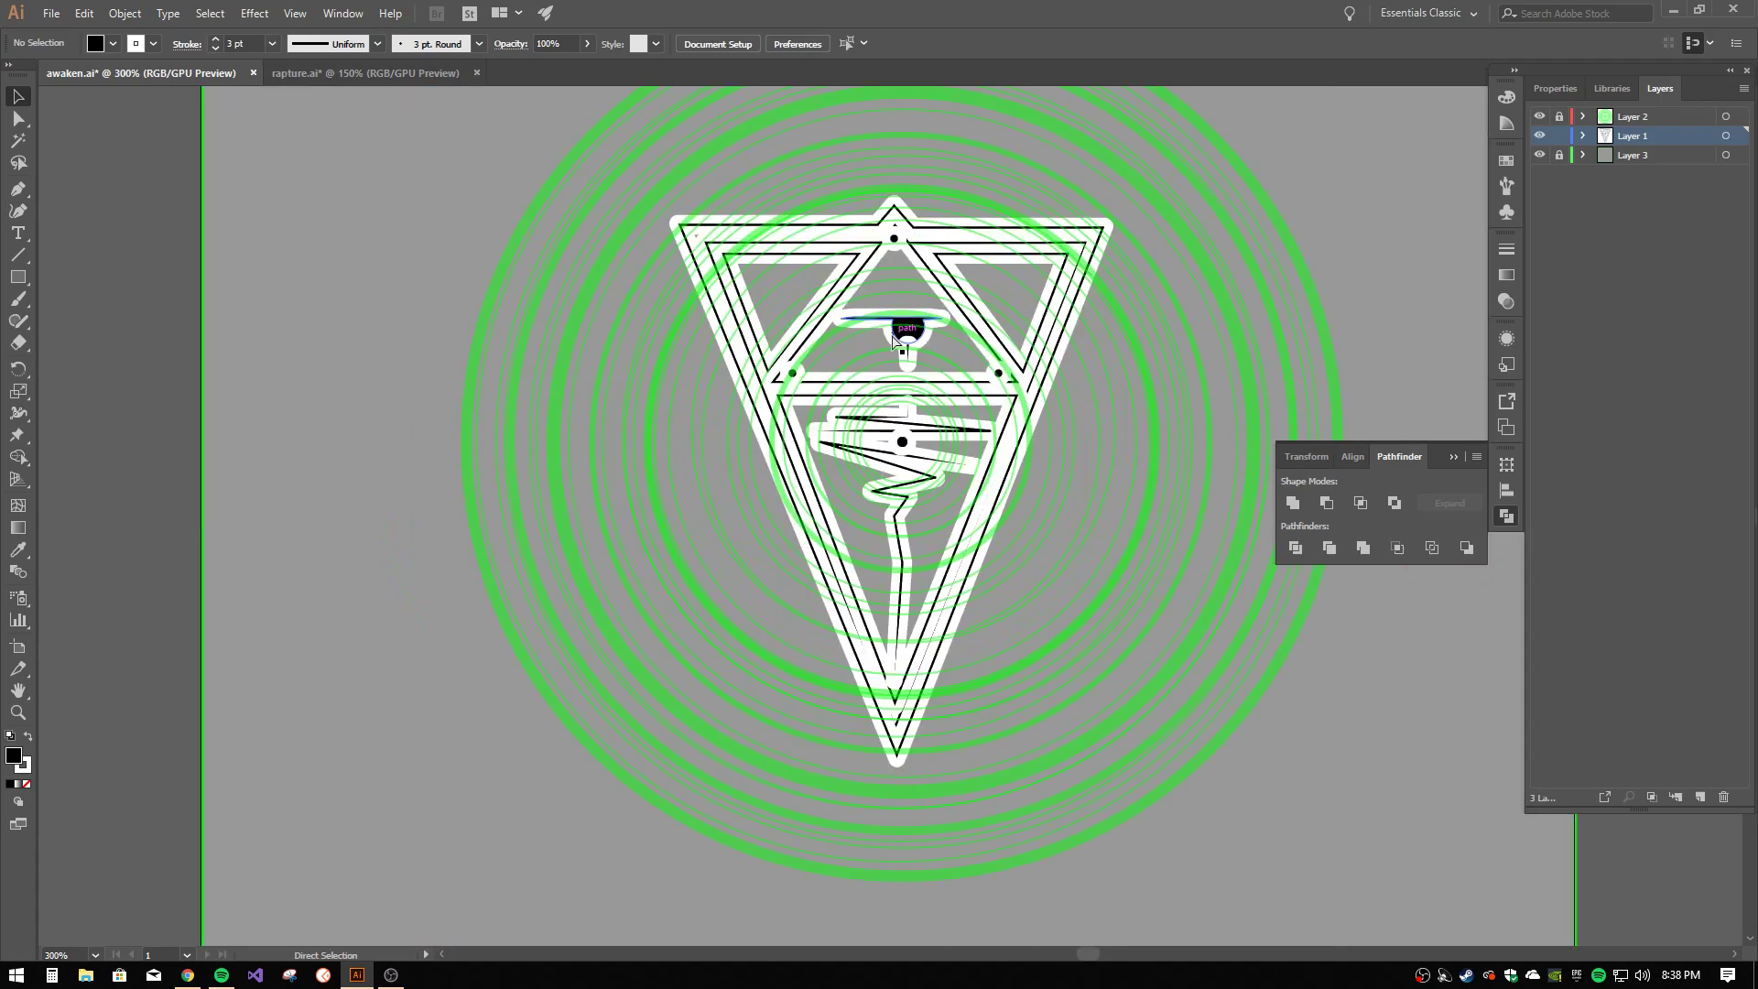
{"action": "key", "text": "ctrl+equal"}
{"action": "left_click", "coordinate": [907, 360]}
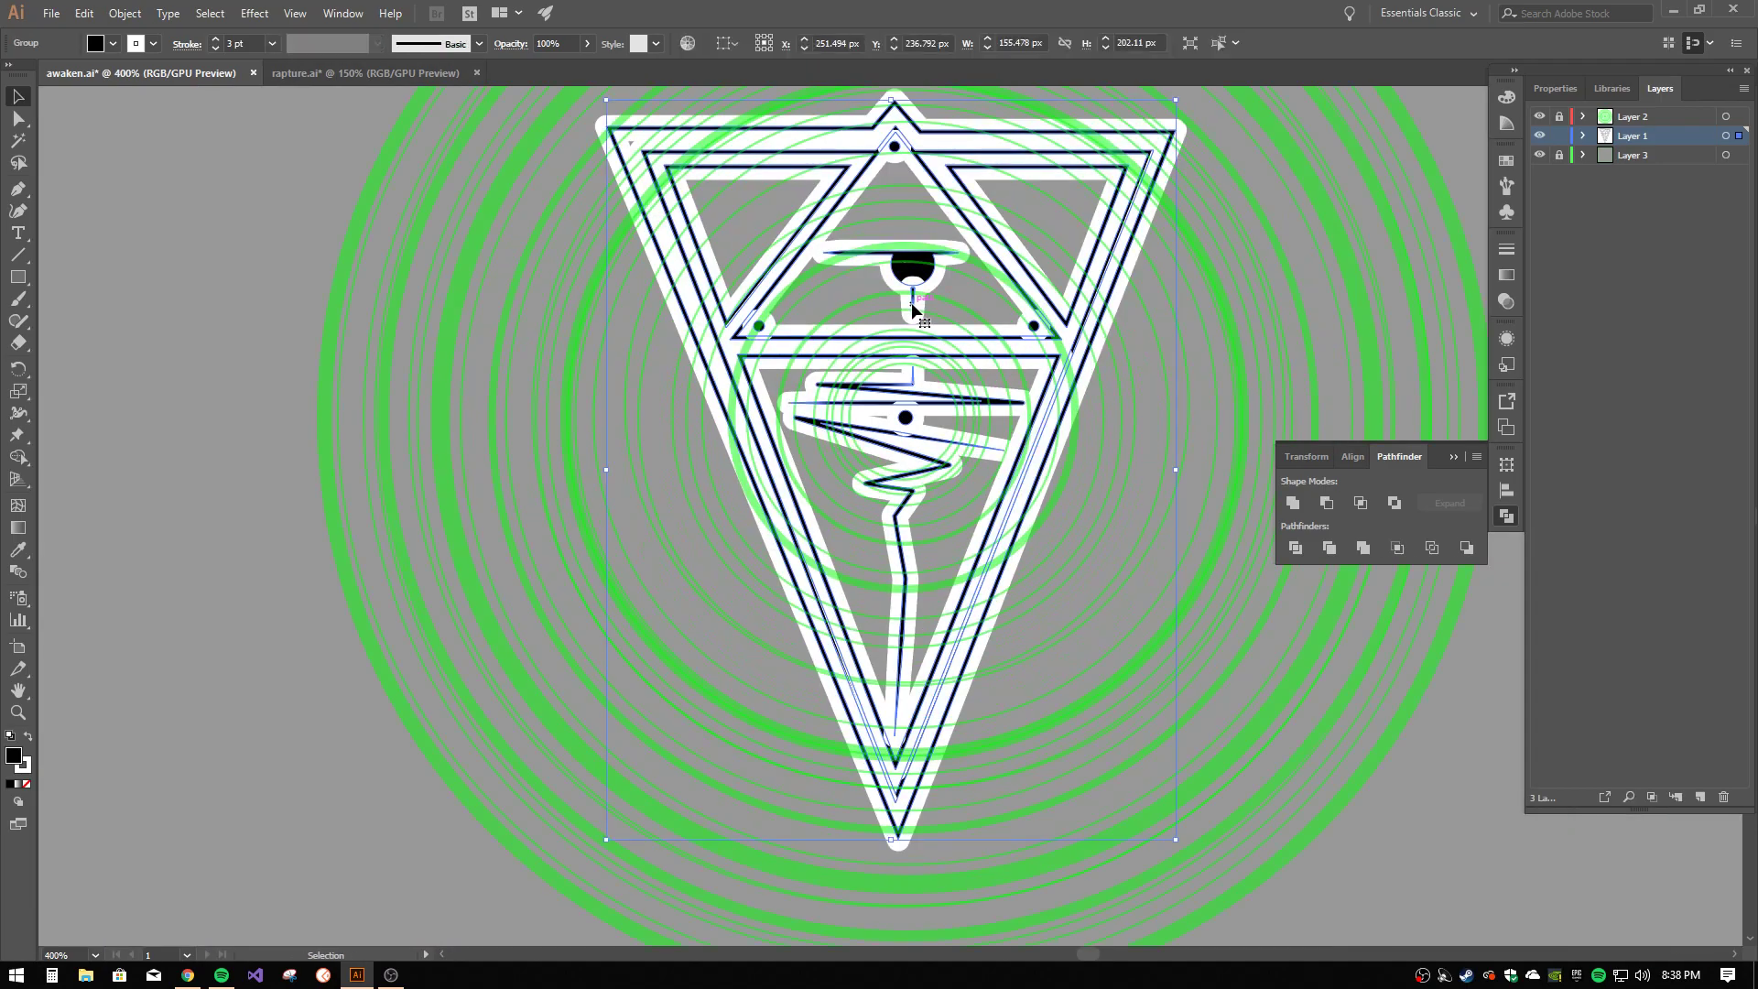
{"action": "right_click", "coordinate": [913, 310]}
{"action": "left_click", "coordinate": [1310, 300]}
{"action": "left_click", "coordinate": [1310, 301]}
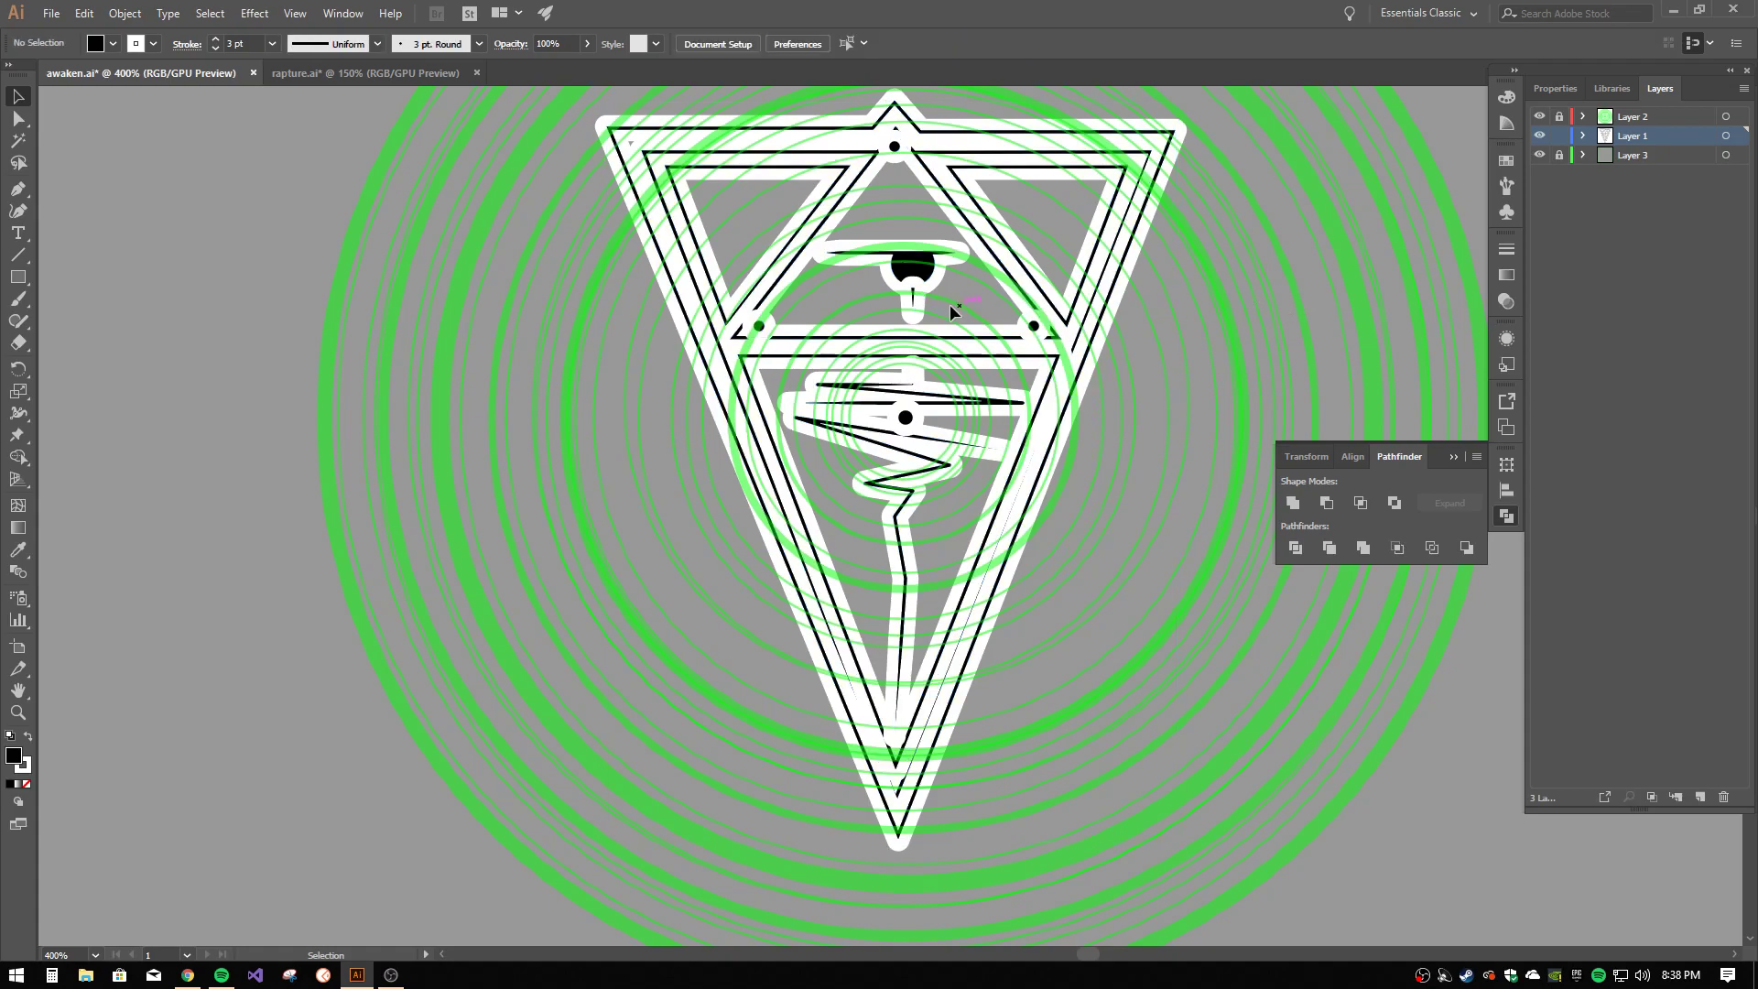
{"action": "left_click", "coordinate": [919, 272]}
{"action": "right_click", "coordinate": [919, 272]}
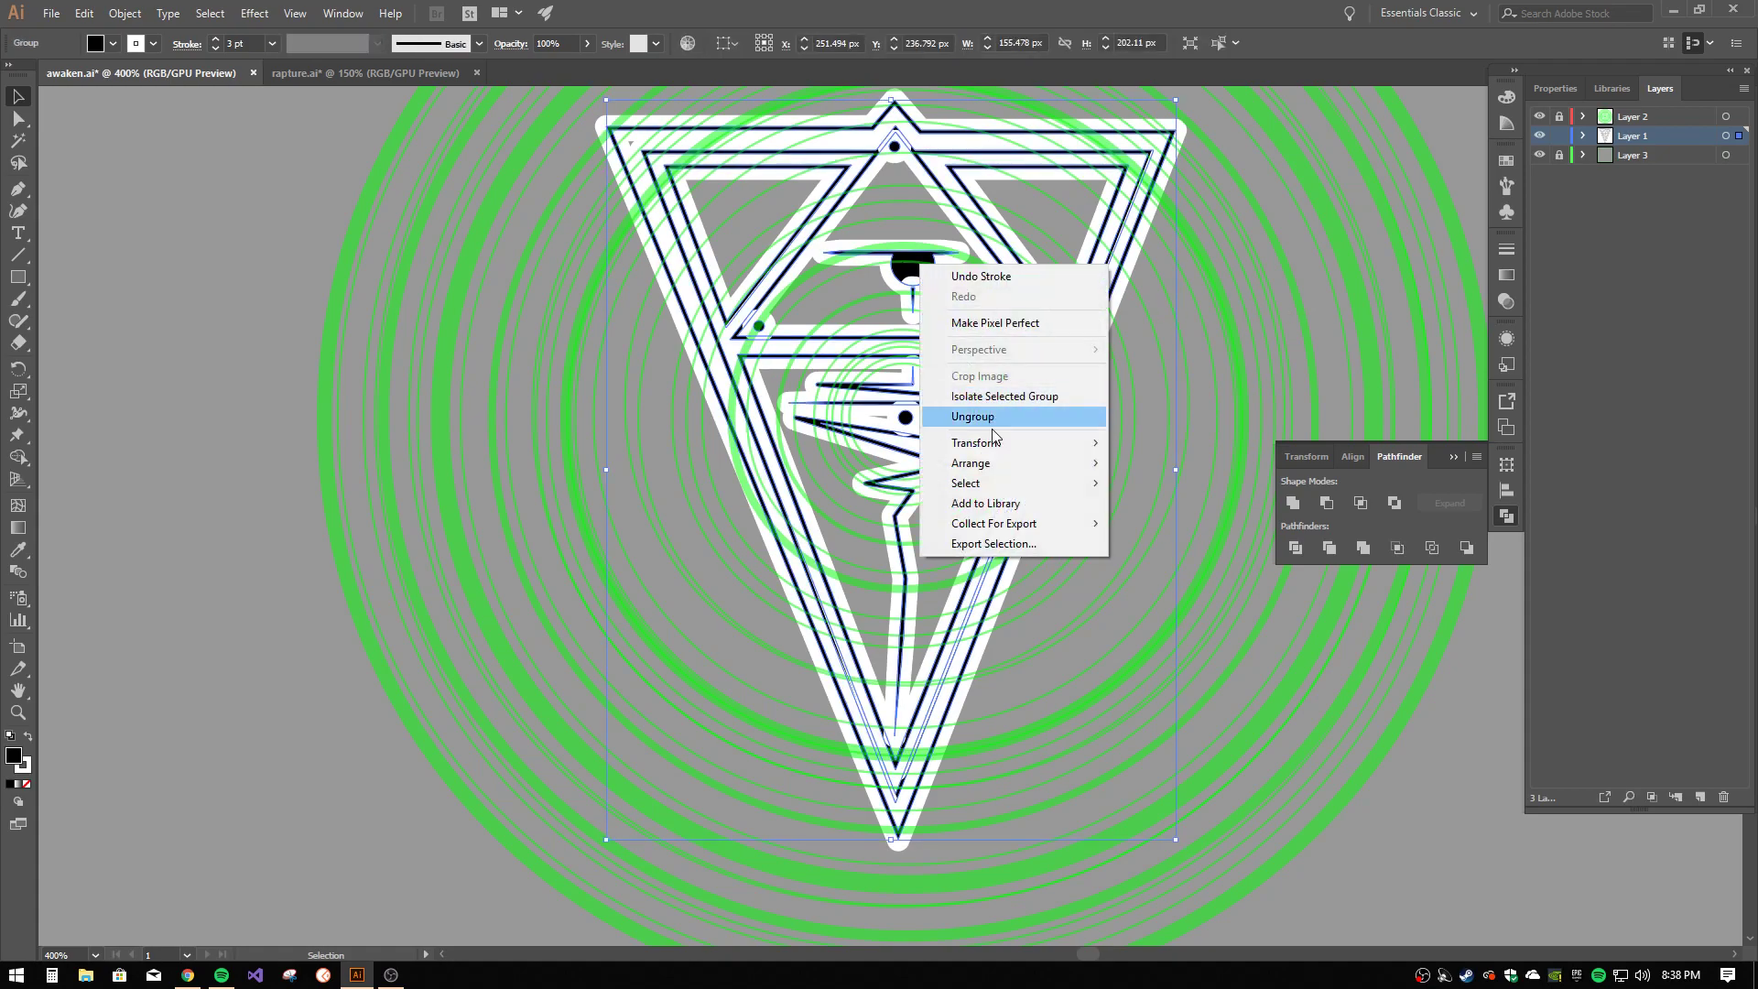
{"action": "mouse_move", "coordinate": [999, 470]}
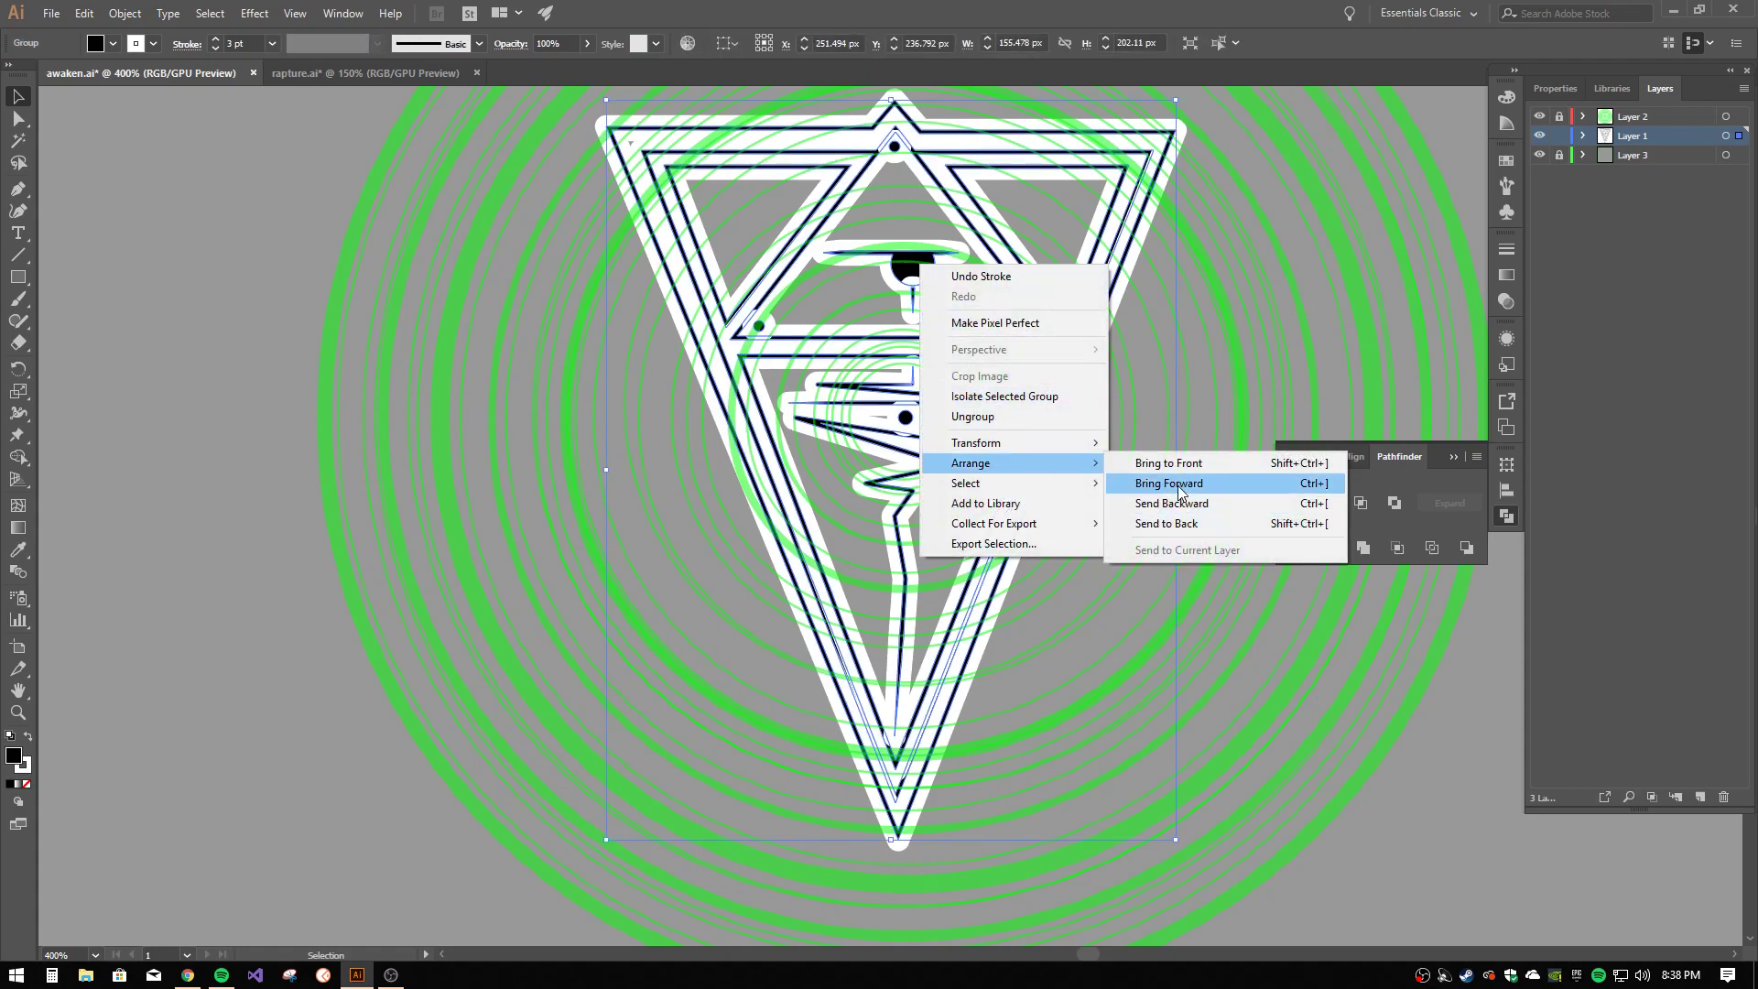
{"action": "left_click", "coordinate": [1178, 485]}
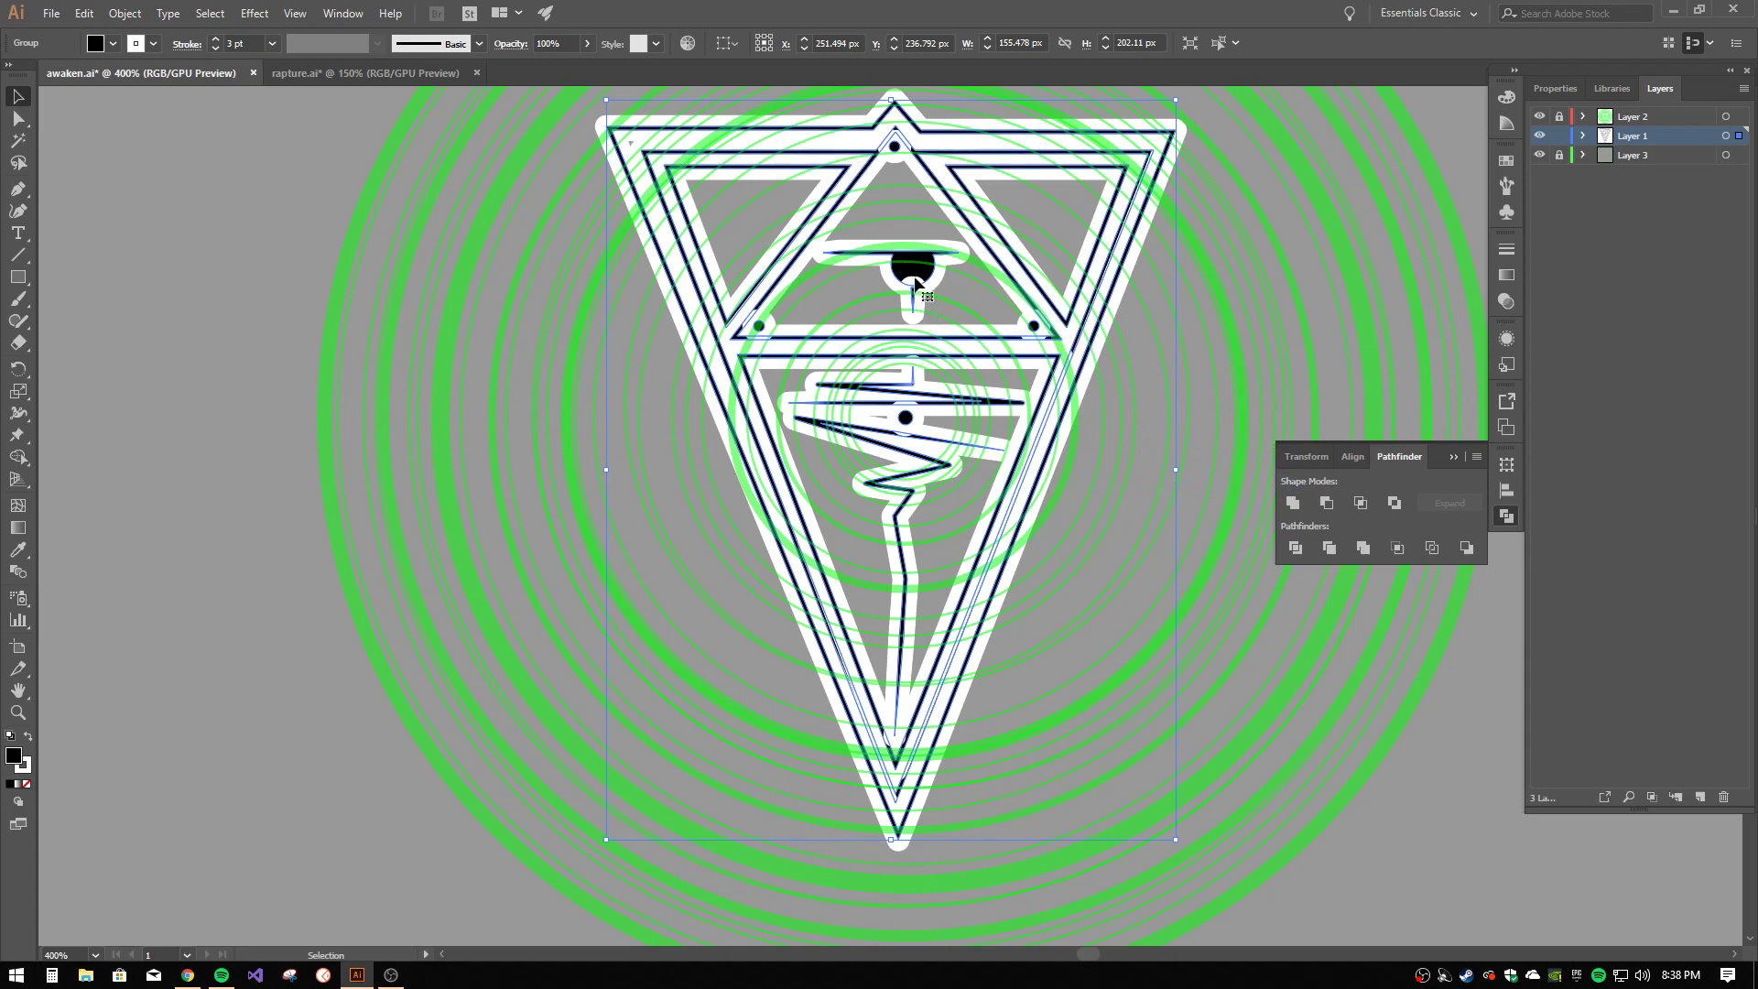
{"action": "left_click", "coordinate": [1222, 379]}
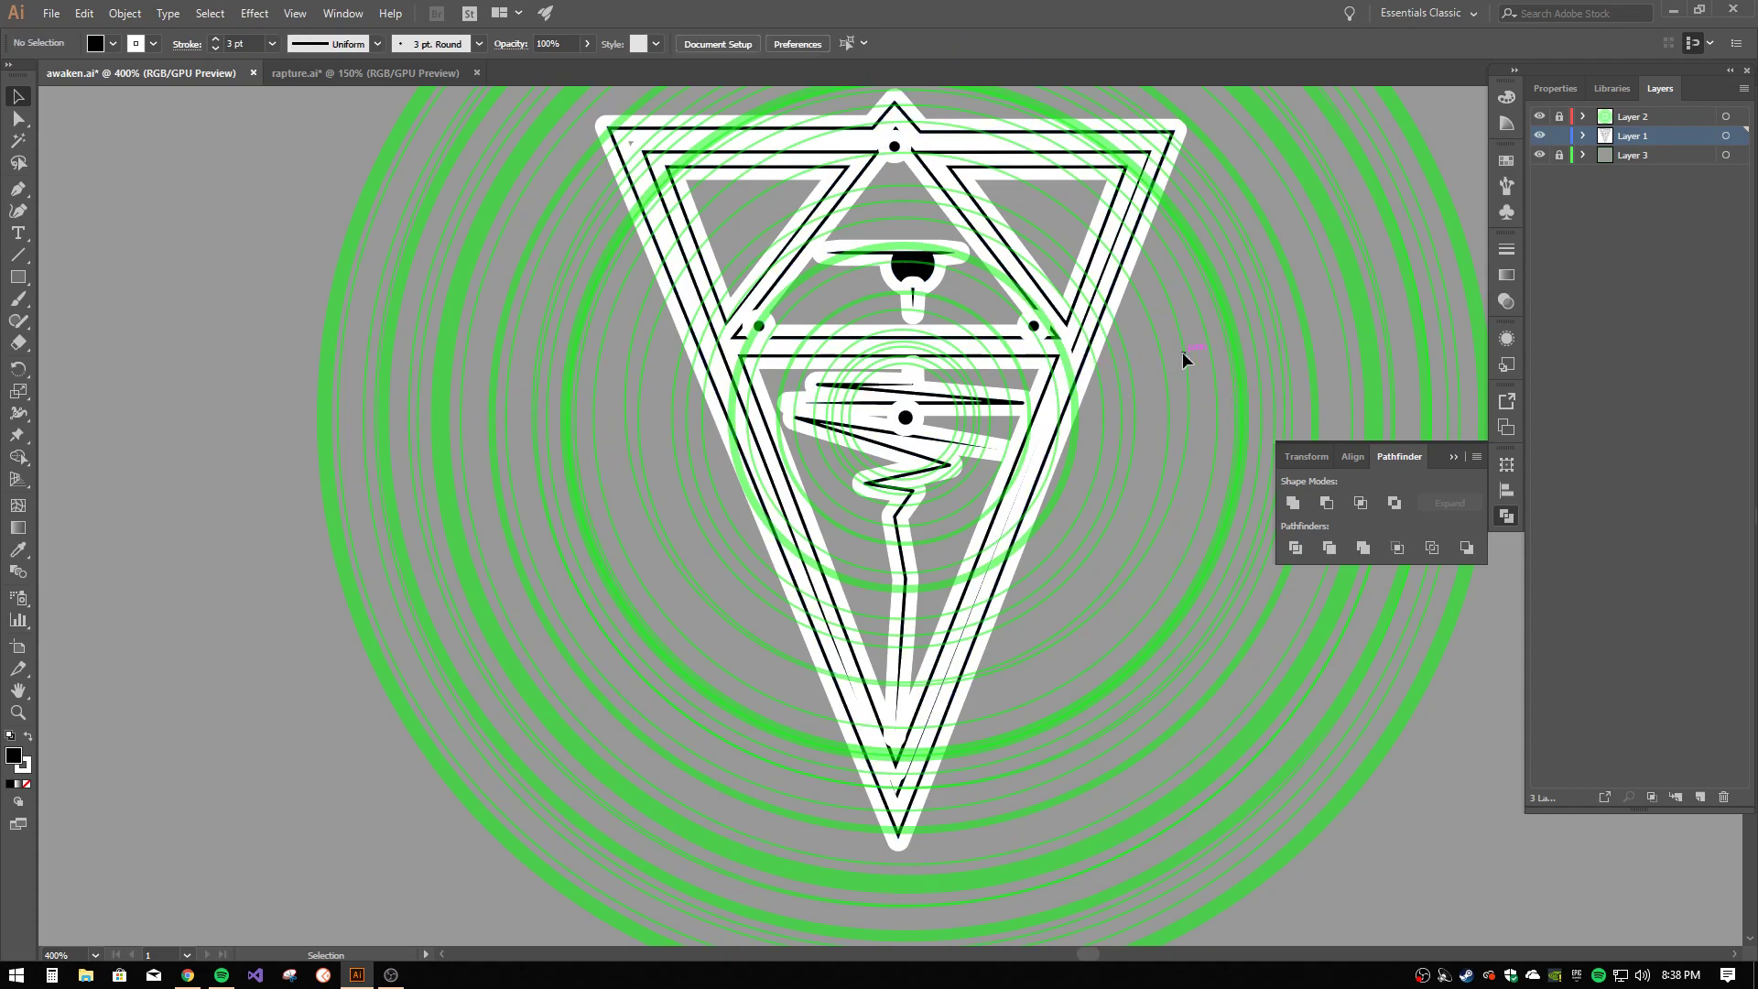
- Select the emblem group and set its white stroke weight to 5 pt
{"action": "left_click", "coordinate": [1132, 340]}
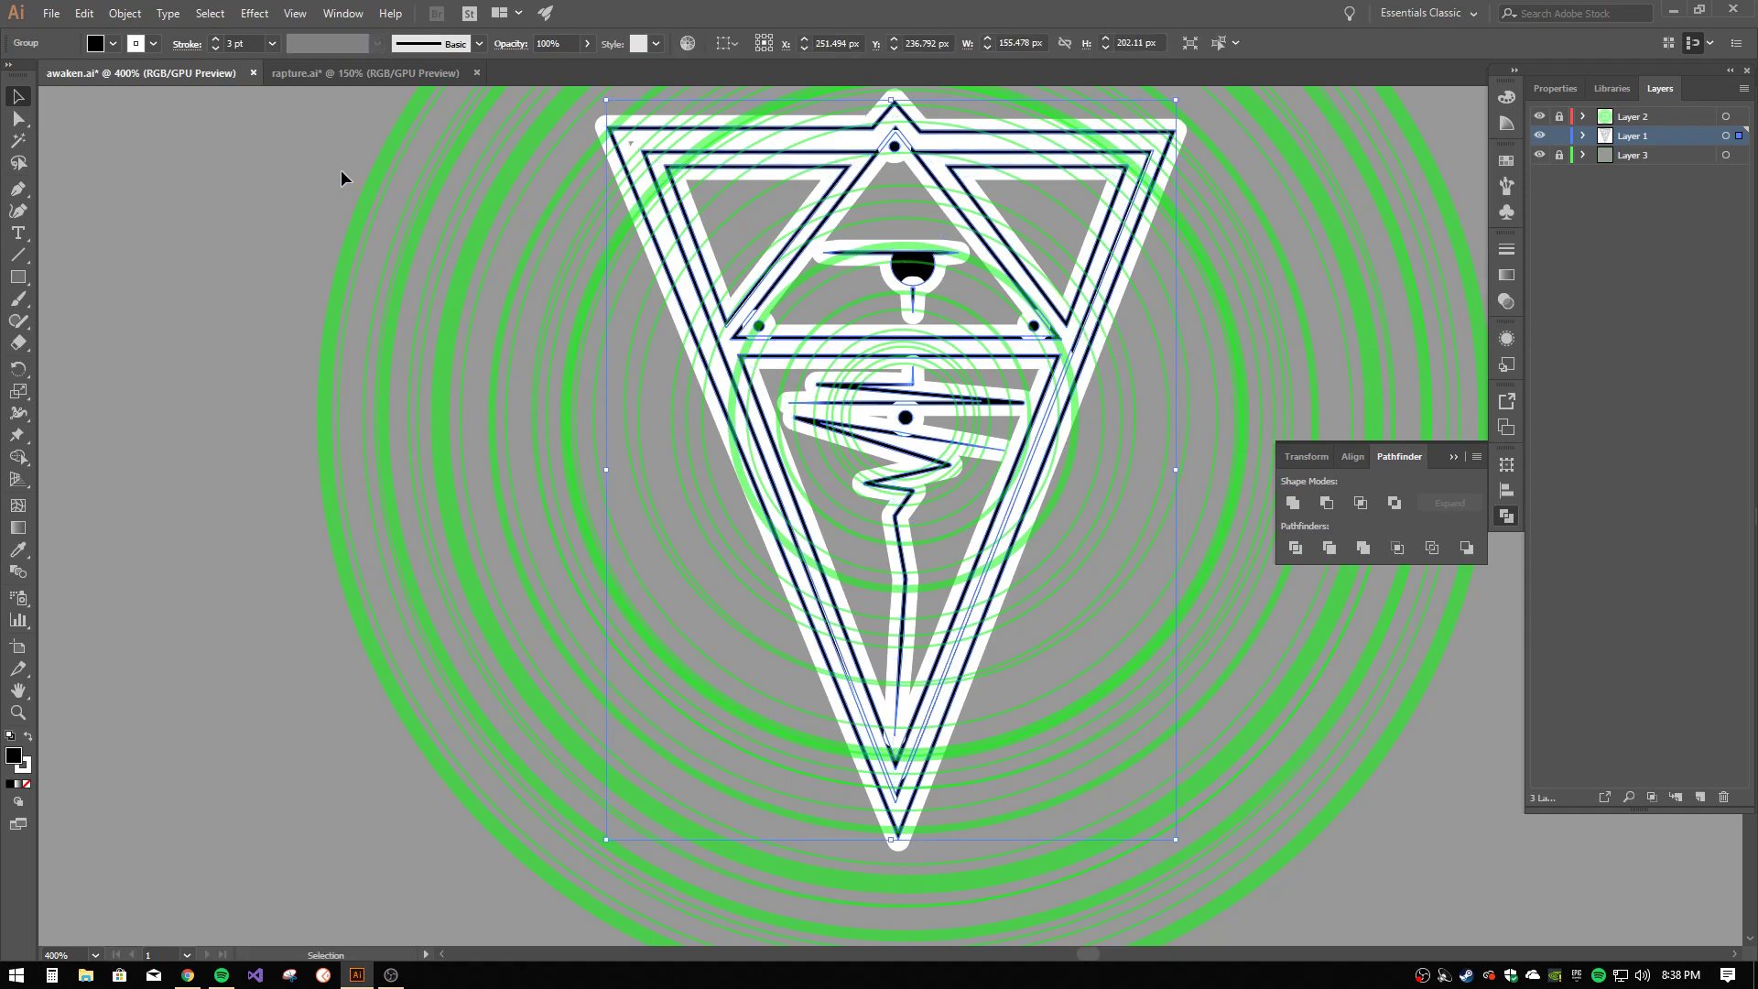
{"action": "left_click", "coordinate": [272, 43]}
{"action": "left_click", "coordinate": [295, 203]}
{"action": "left_click", "coordinate": [408, 285]}
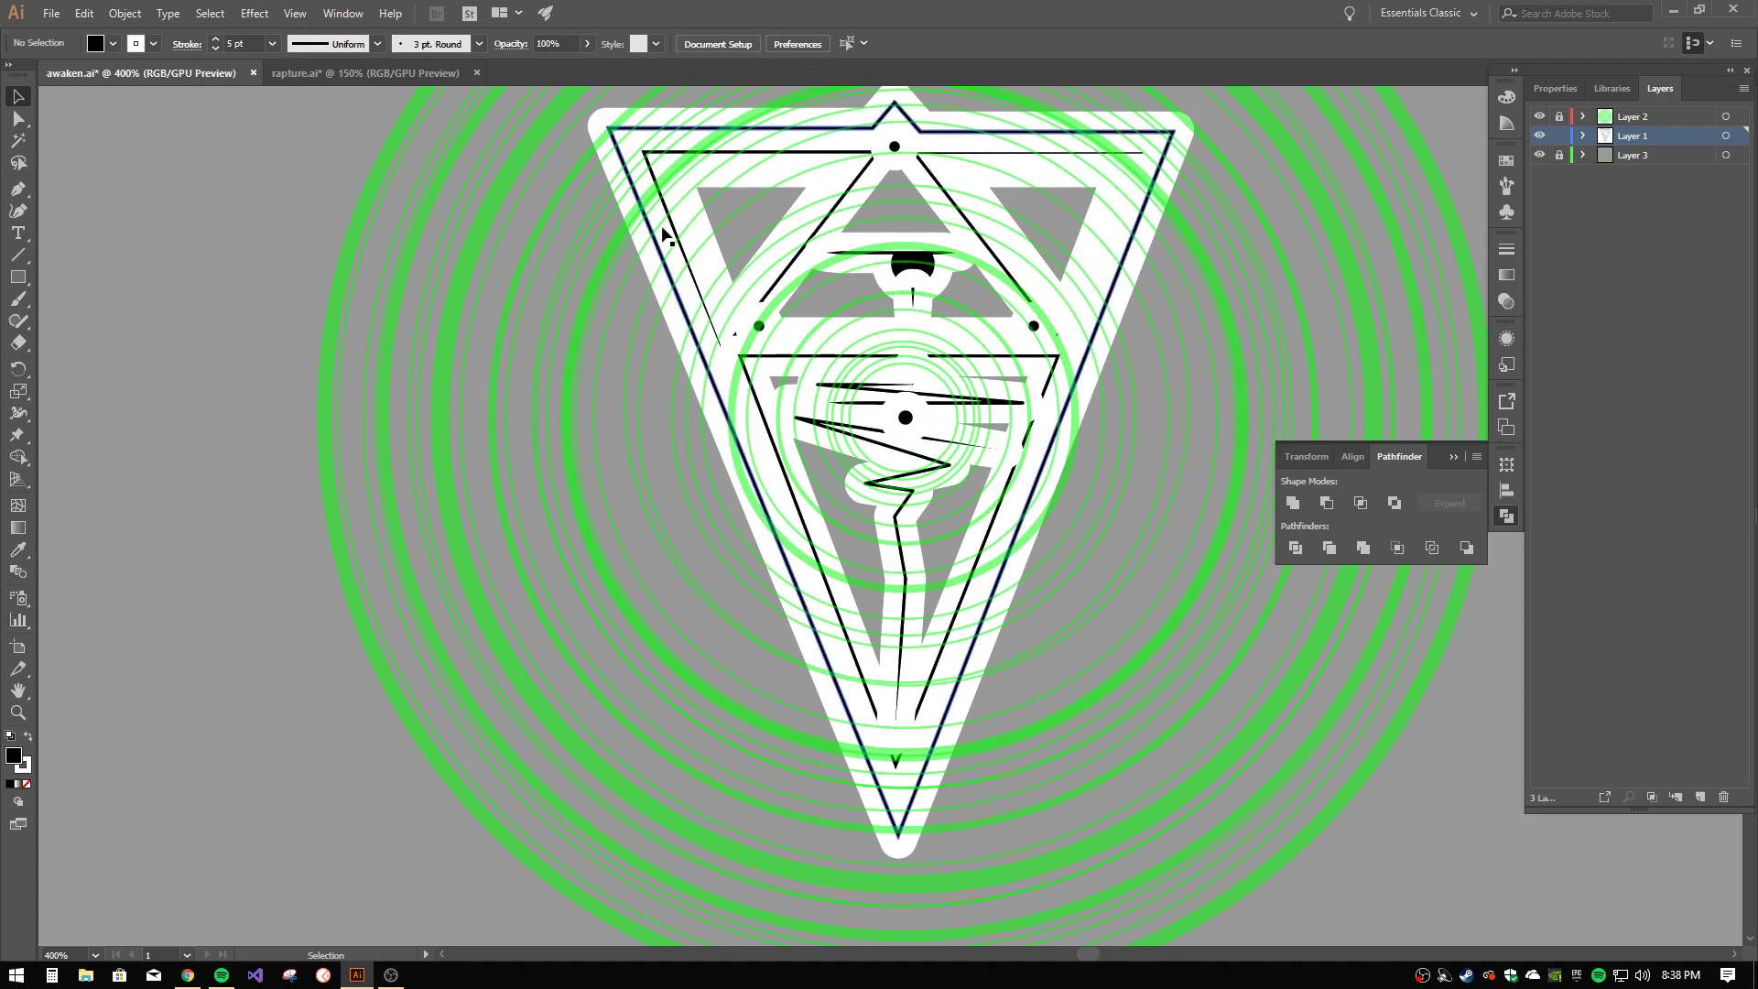
- Move the green ring layer below the emblem's layer so the emblem sits in front of the rings
{"action": "left_click_drag", "start_coordinate": [1622, 116], "coordinate": [1630, 147]}
{"action": "left_click", "coordinate": [1626, 231]}
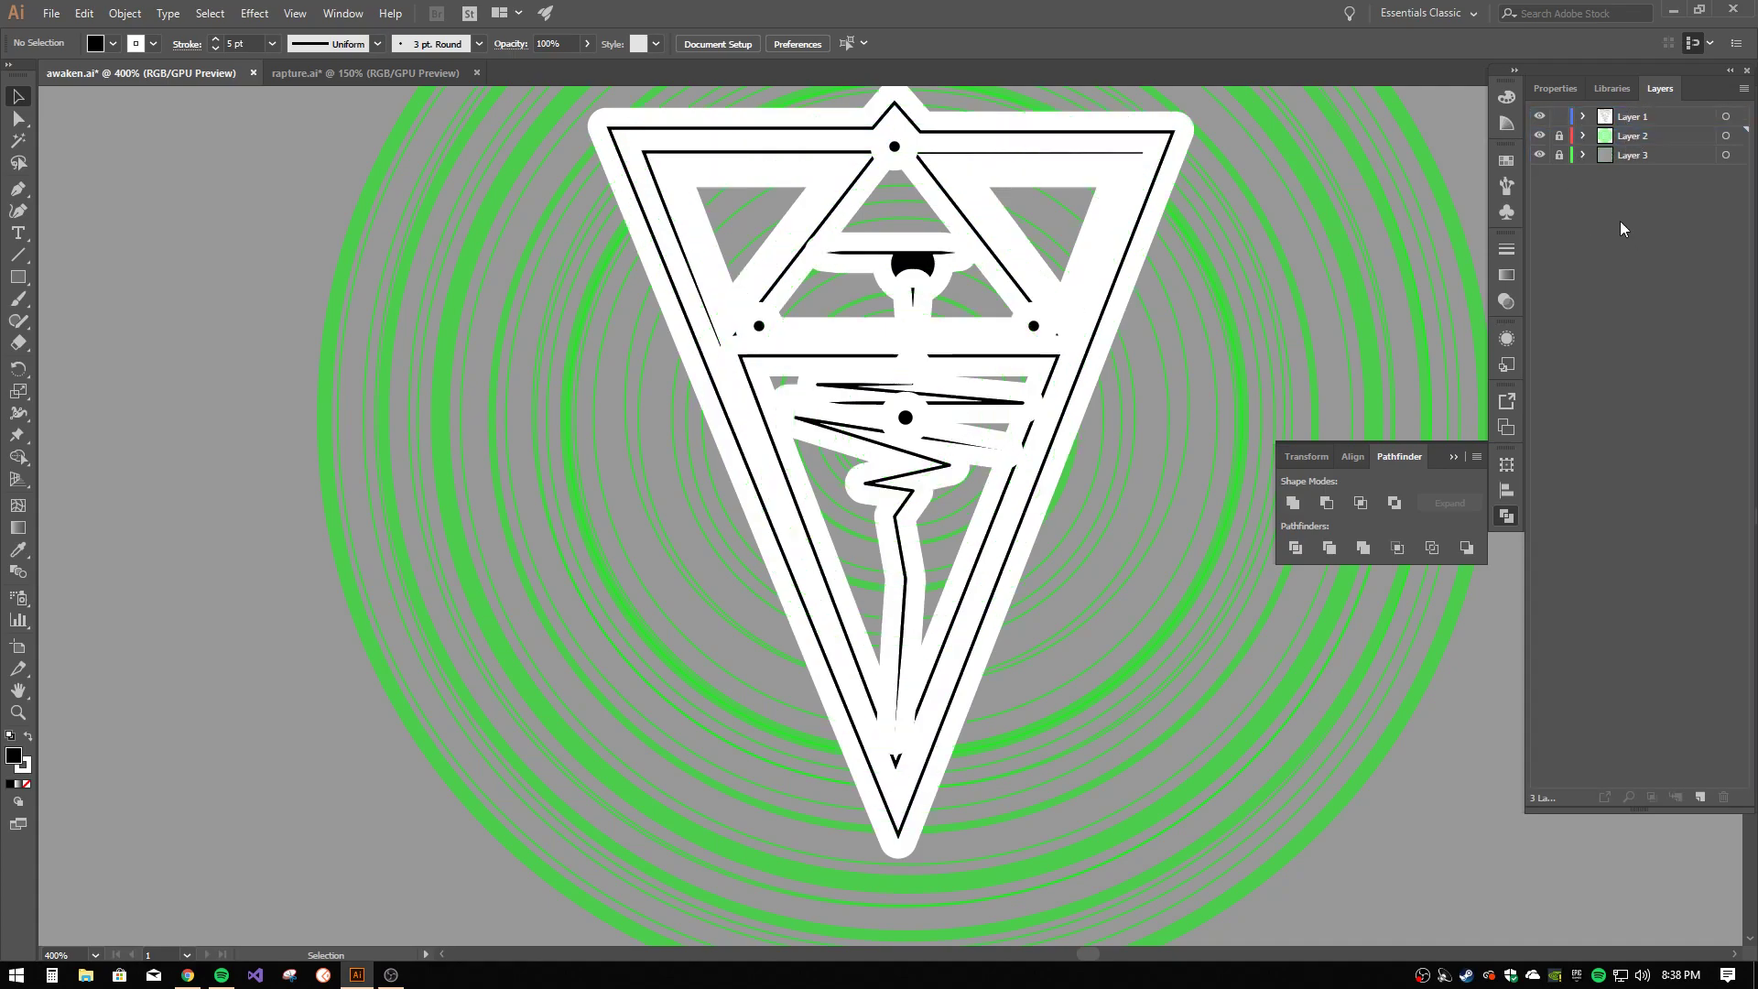
{"action": "key", "text": "ctrl+0"}
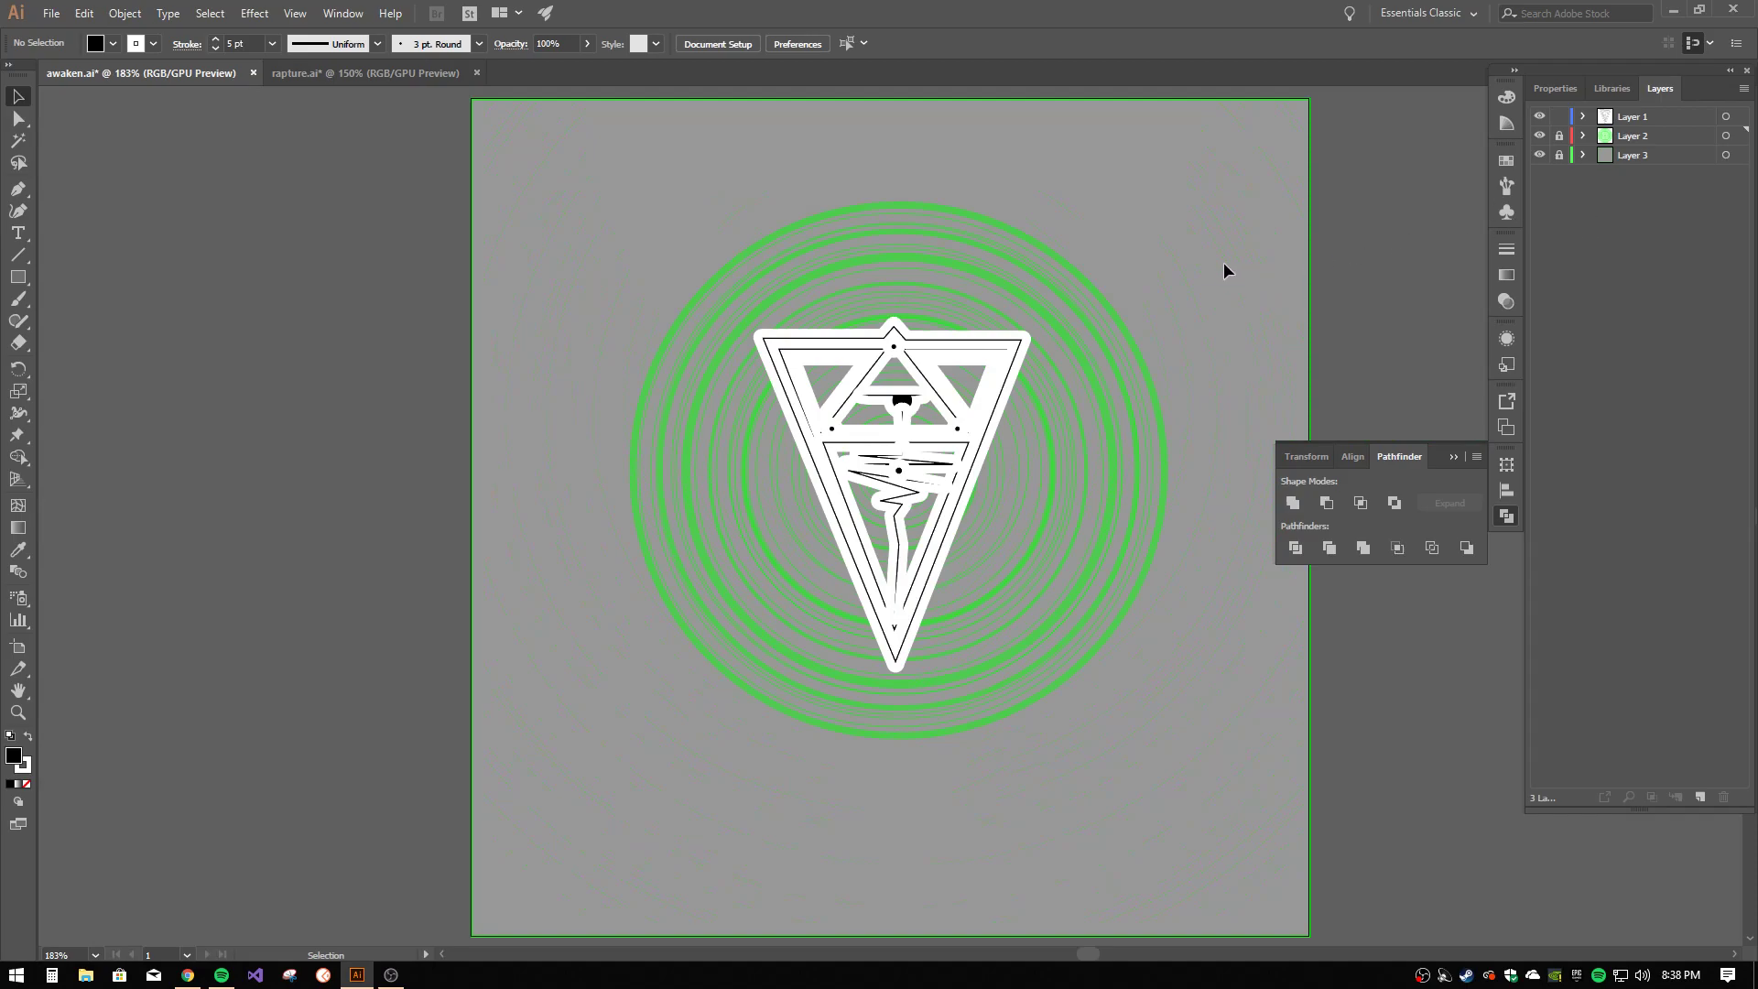
- Select the emblem group and set its white stroke weight to 2 pt
{"action": "left_click", "coordinate": [273, 44]}
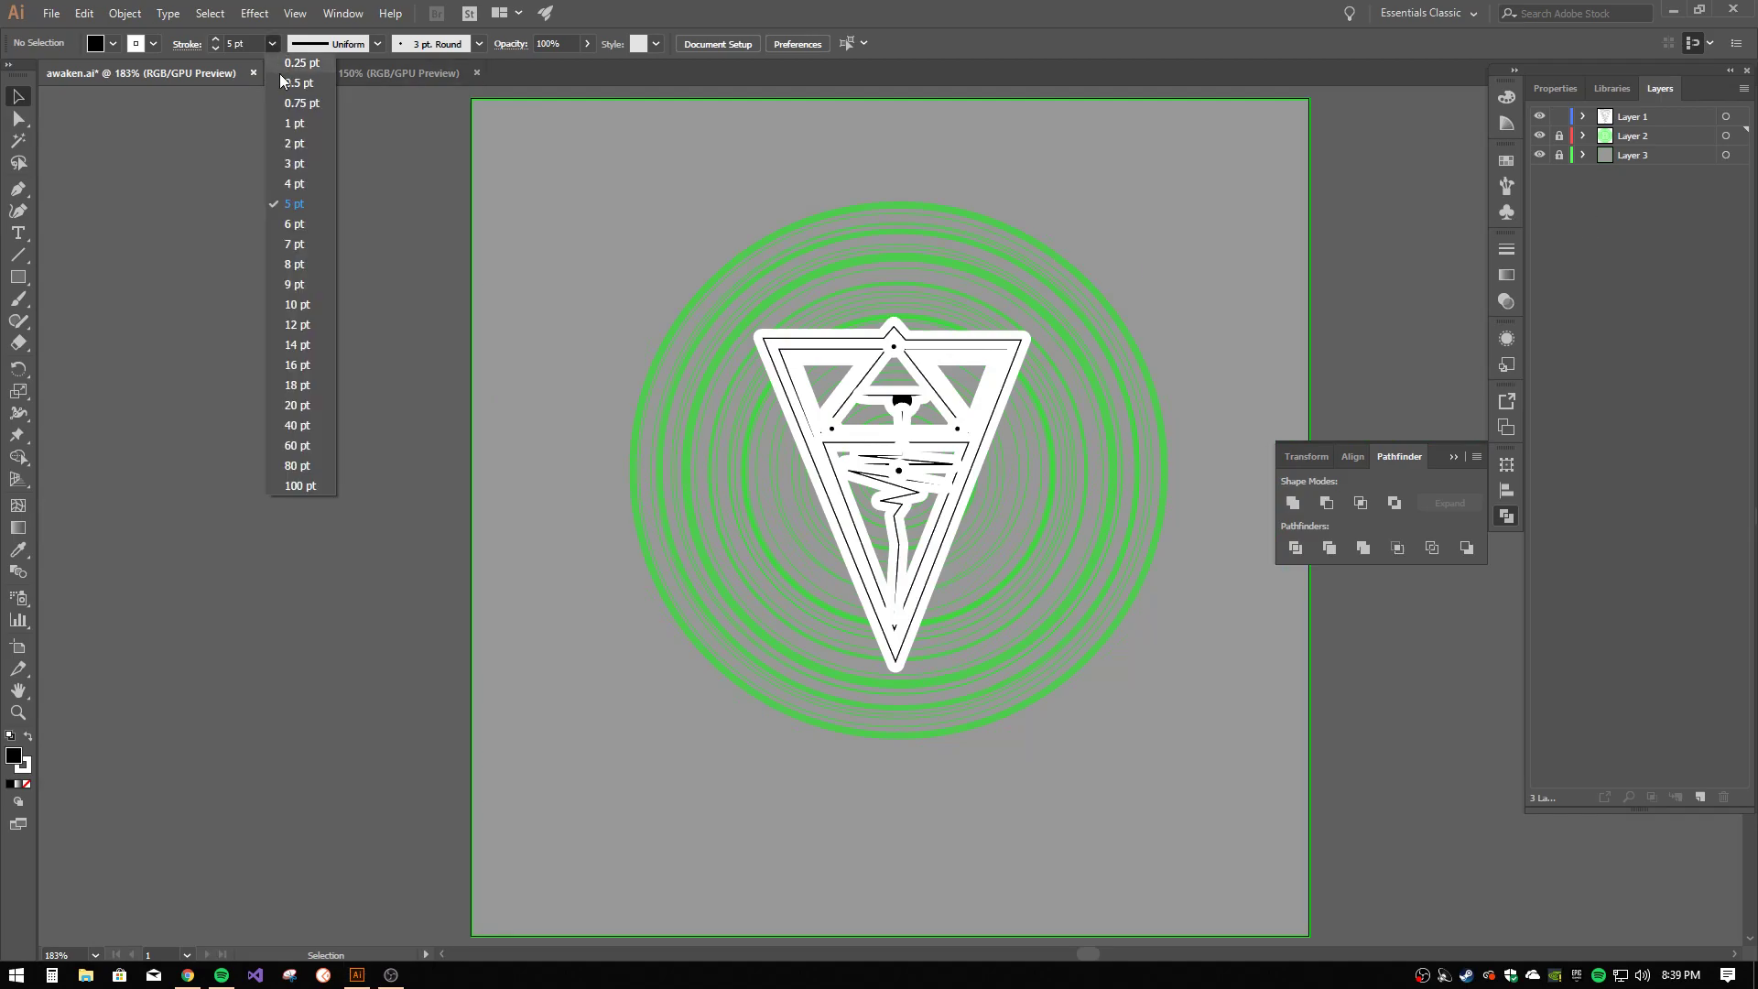
{"action": "left_click", "coordinate": [301, 122]}
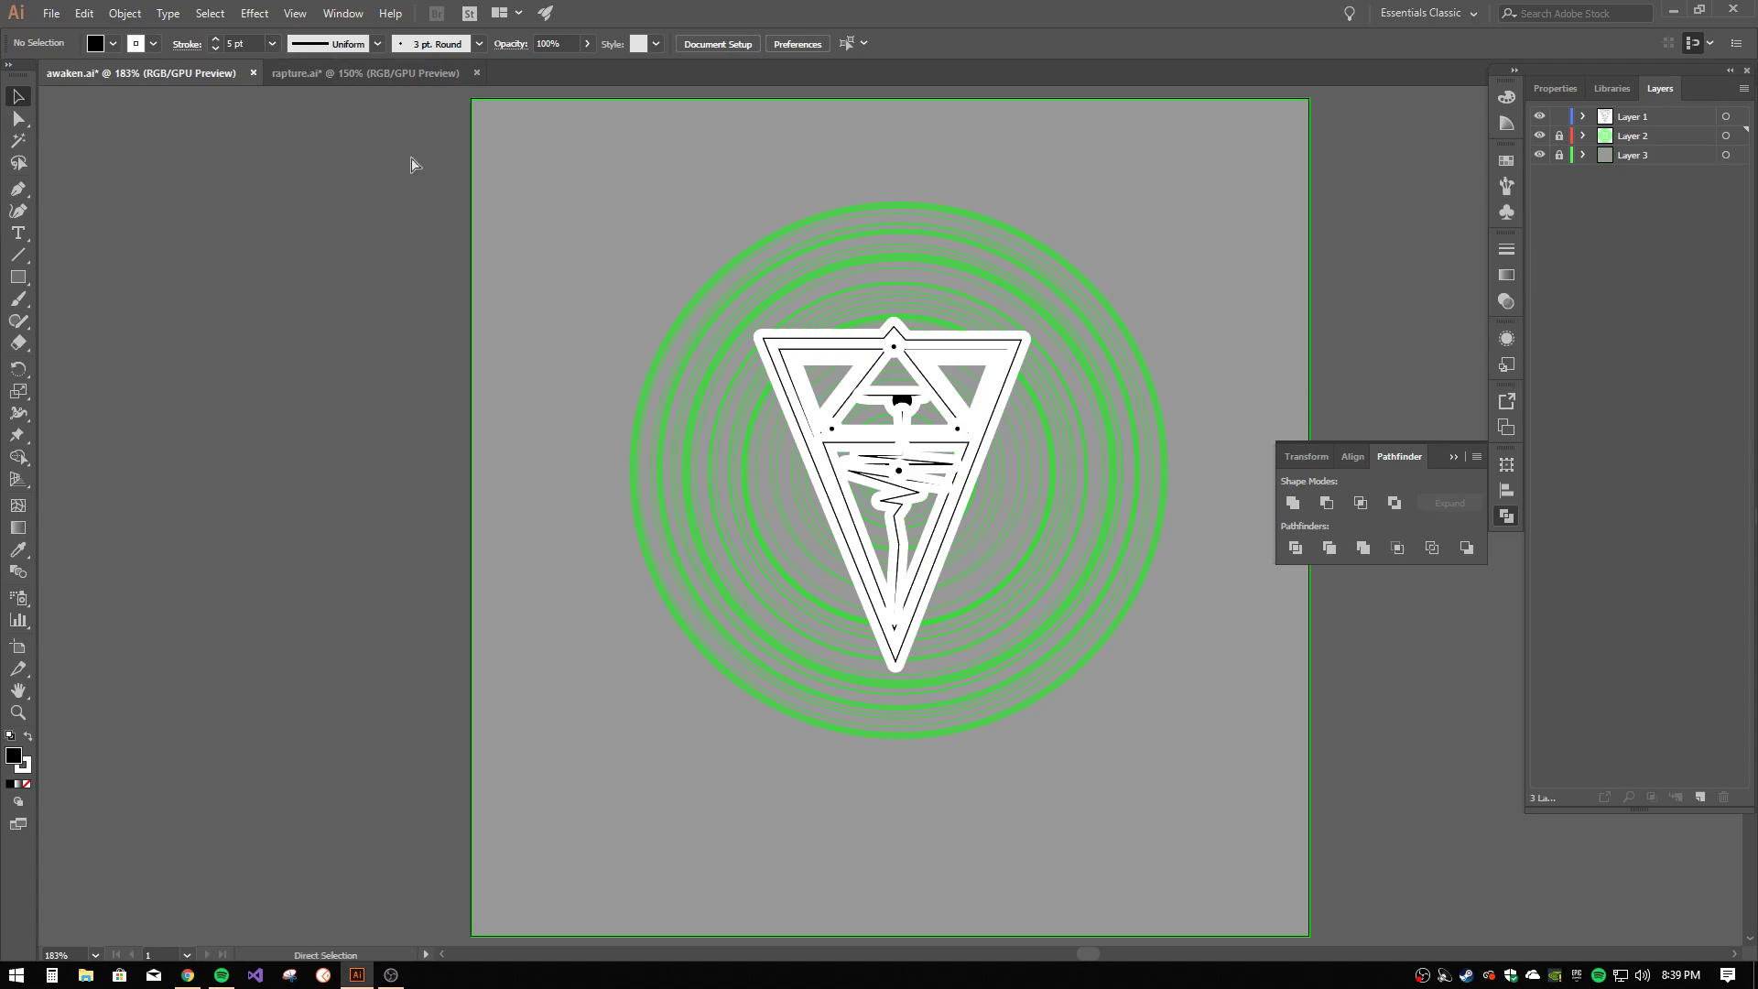
{"action": "key", "text": "ctrl+a"}
{"action": "left_click", "coordinate": [273, 44]}
{"action": "left_click", "coordinate": [304, 137]}
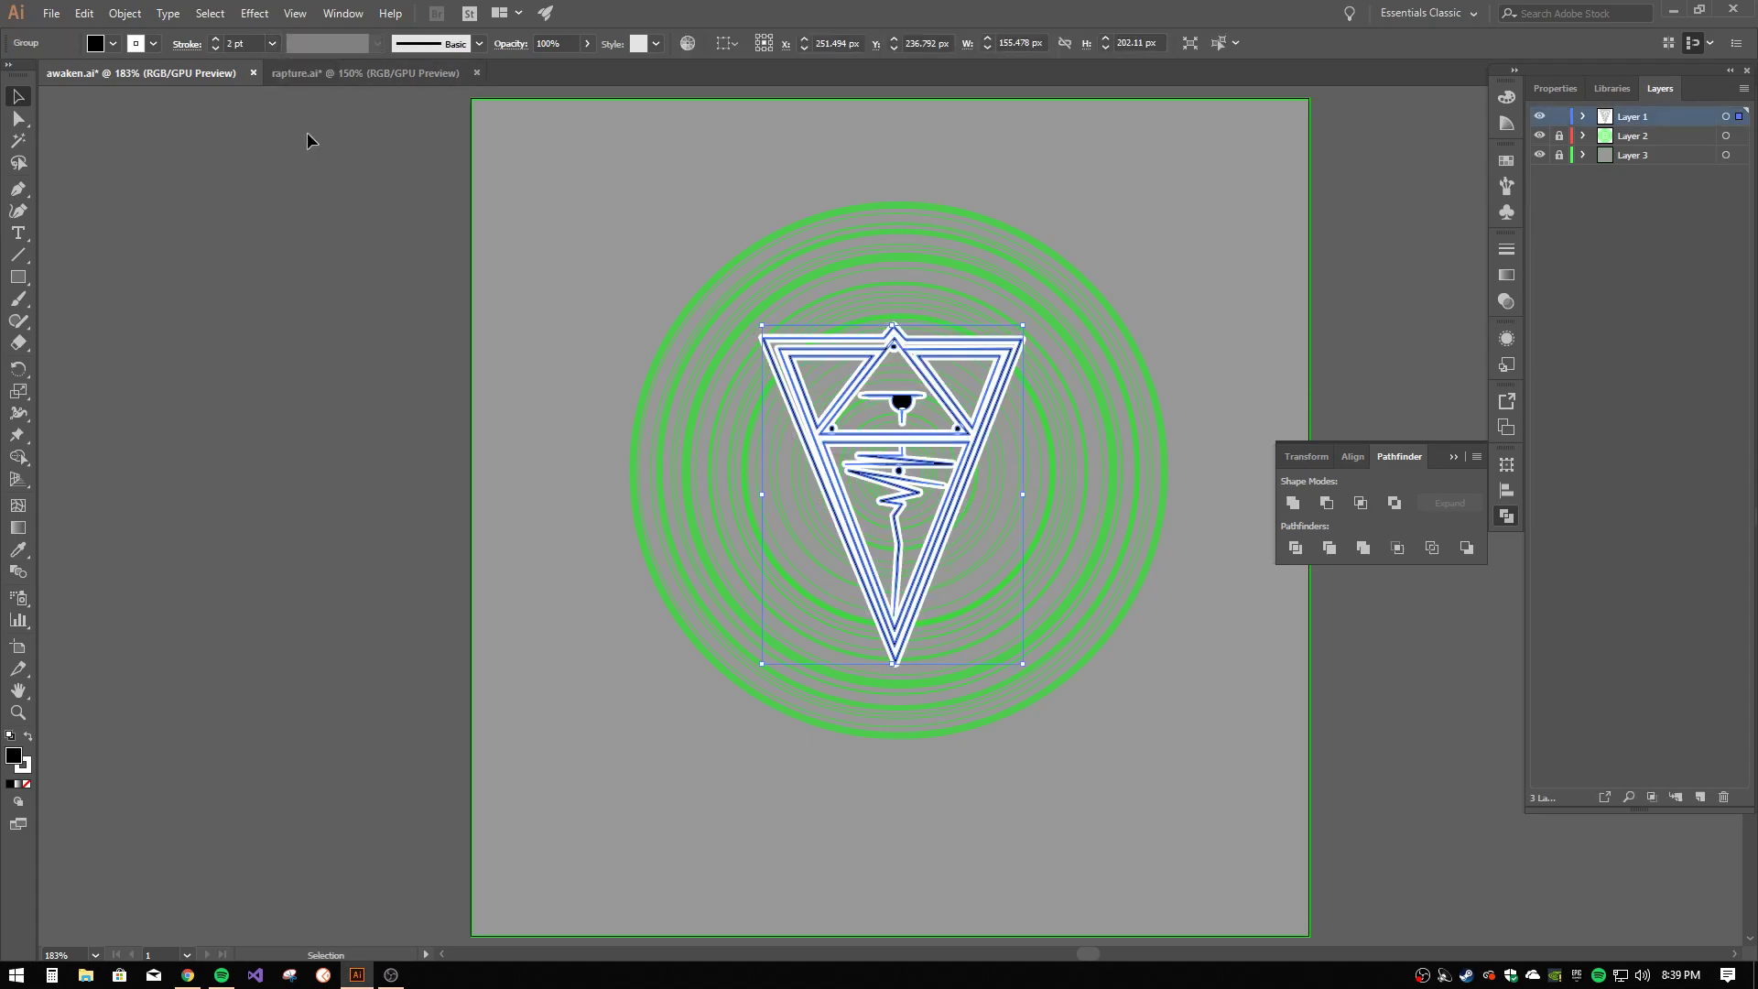
- Reduce the emblem group's white stroke weight to 1 pt and deselect it
{"action": "left_click", "coordinate": [470, 121]}
{"action": "key", "text": "ctrl+a"}
{"action": "left_click", "coordinate": [272, 43]}
{"action": "left_click", "coordinate": [288, 117]}
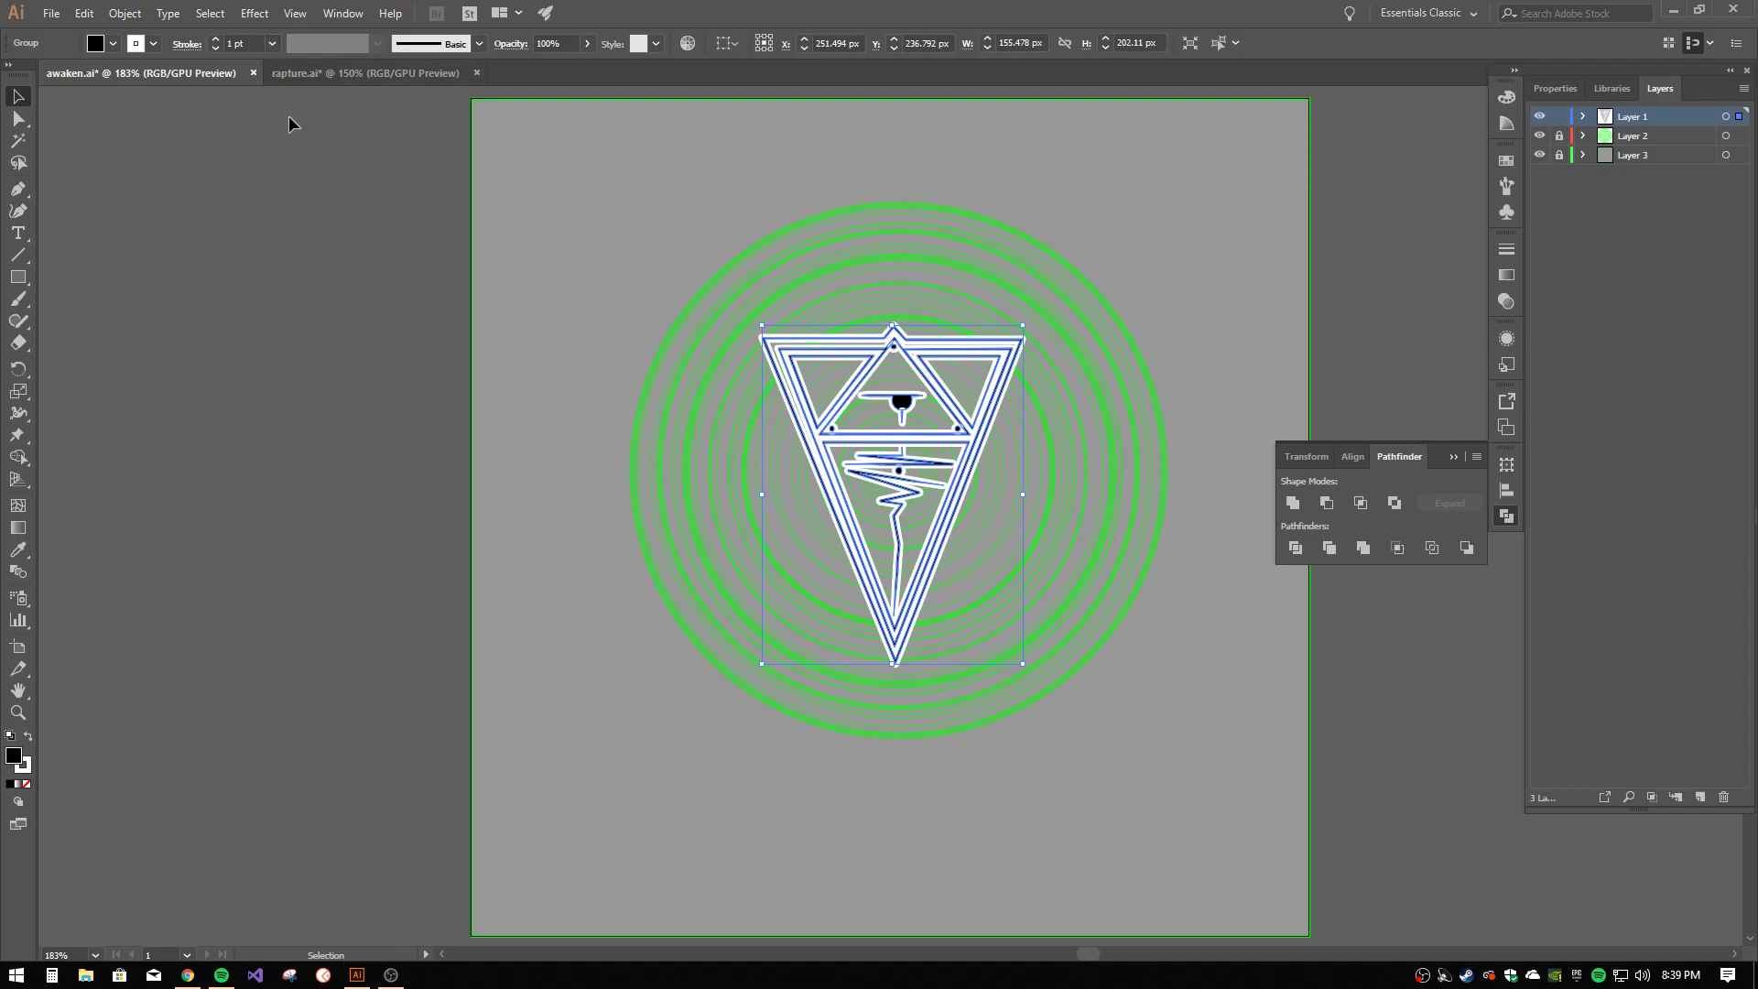
{"action": "left_click", "coordinate": [471, 108]}
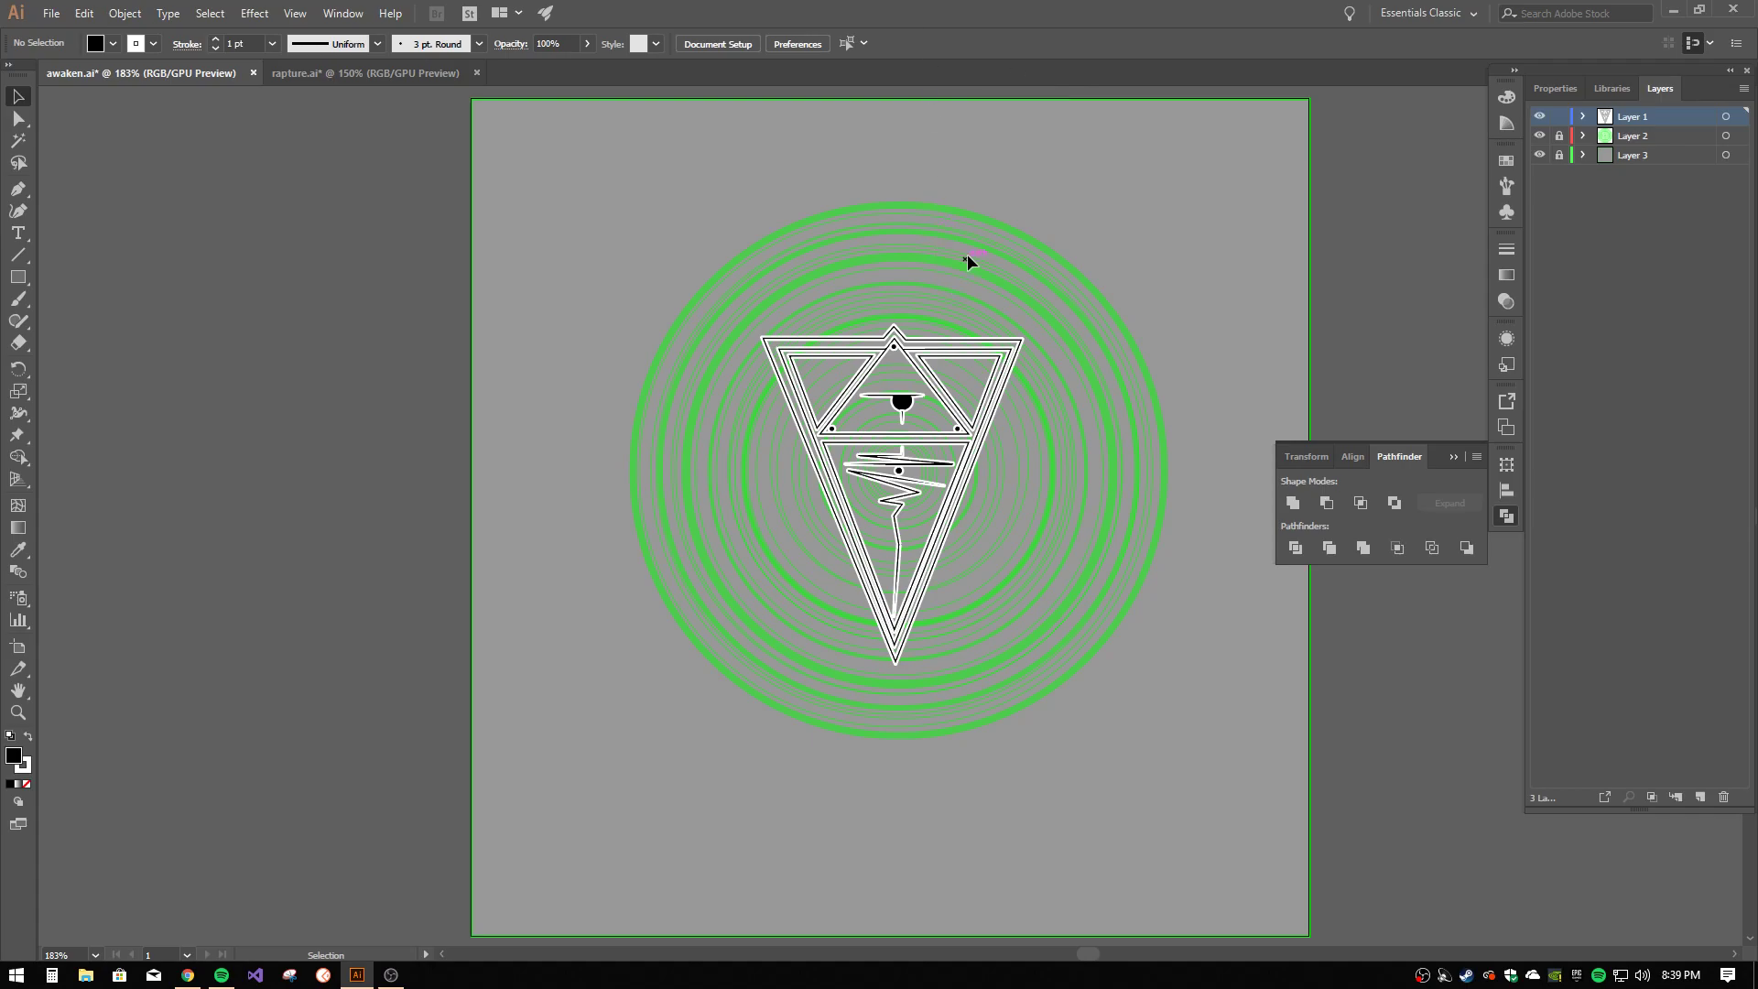
- Lock the emblem's layer, unlock the ring layer, and apply Outline Stroke to all the green rings
{"action": "left_click", "coordinate": [1559, 116]}
{"action": "left_click", "coordinate": [1559, 135]}
{"action": "left_click", "coordinate": [1726, 135]}
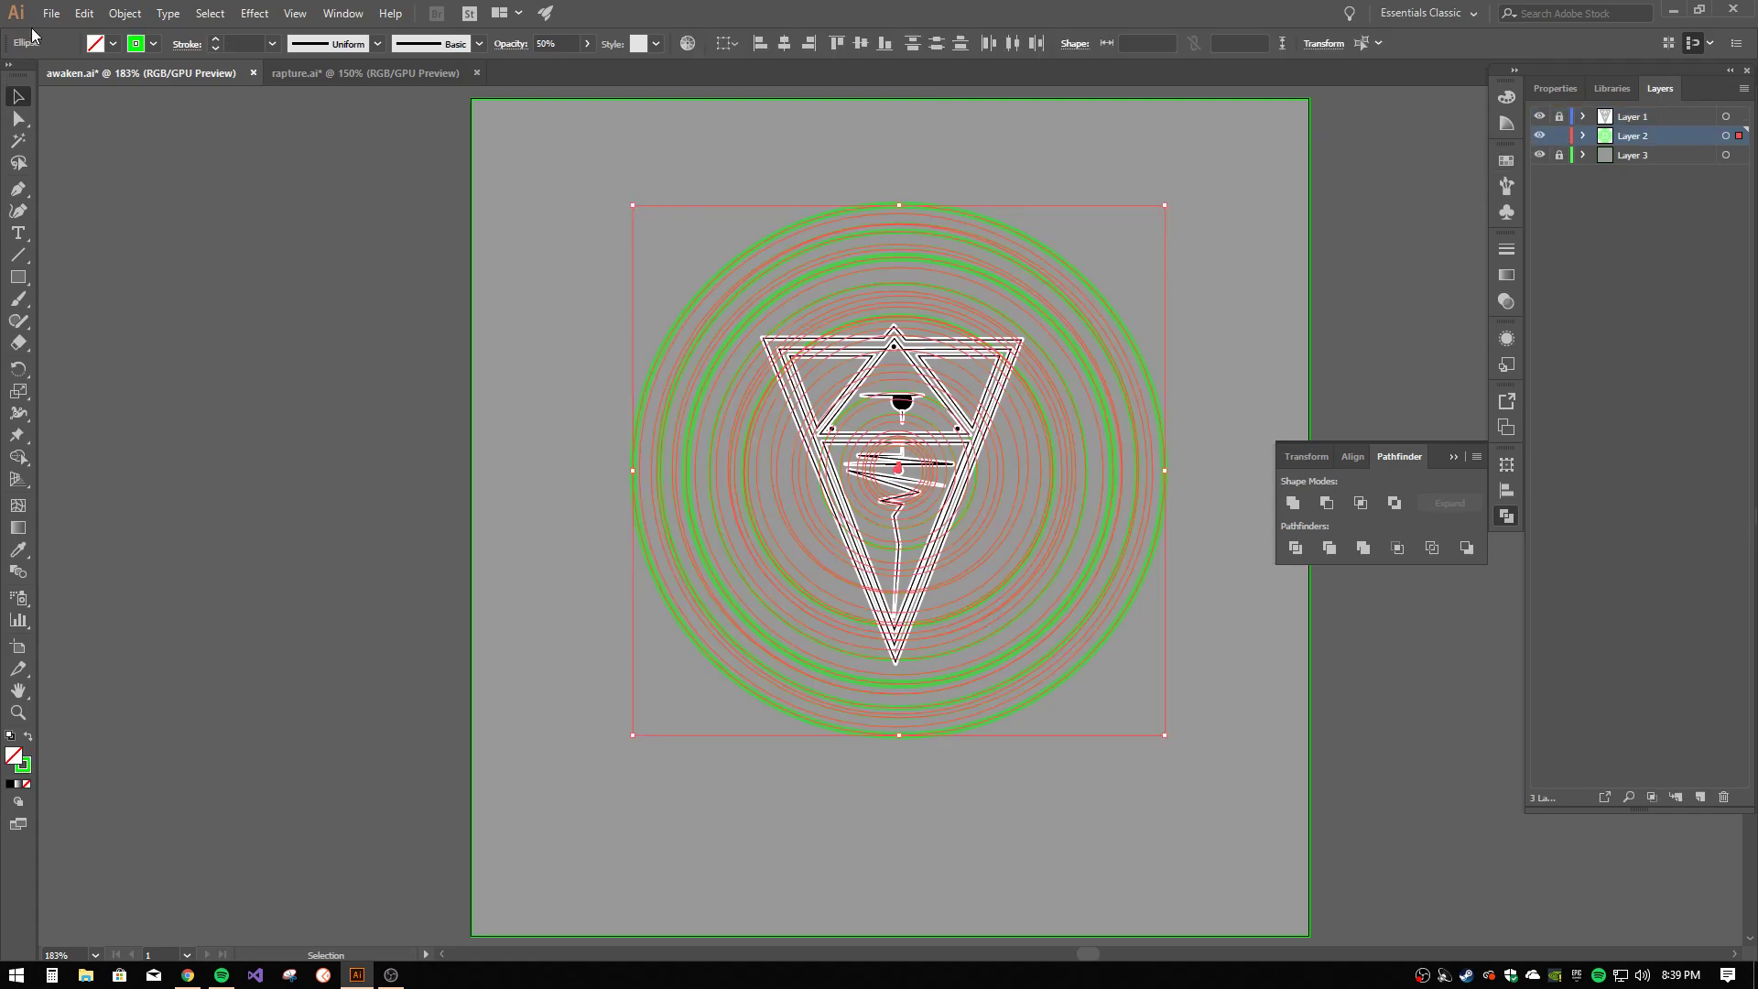
{"action": "left_click", "coordinate": [86, 14]}
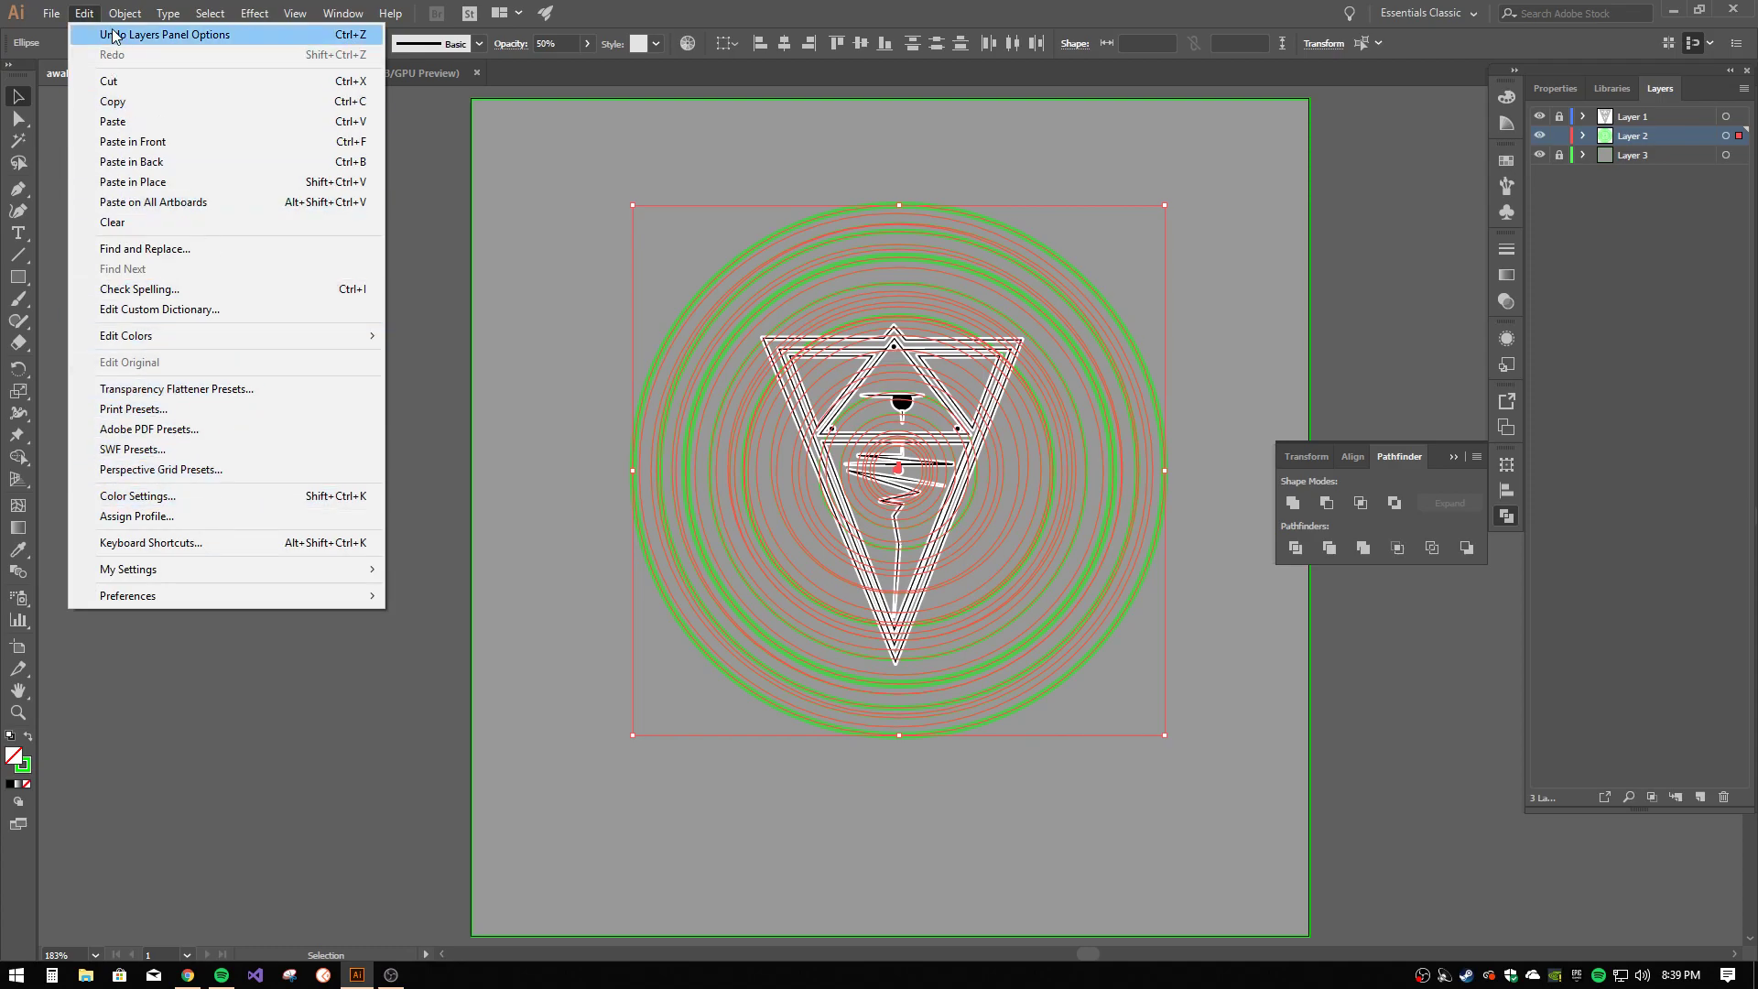
{"action": "mouse_move", "coordinate": [125, 13]}
{"action": "mouse_move", "coordinate": [207, 432]}
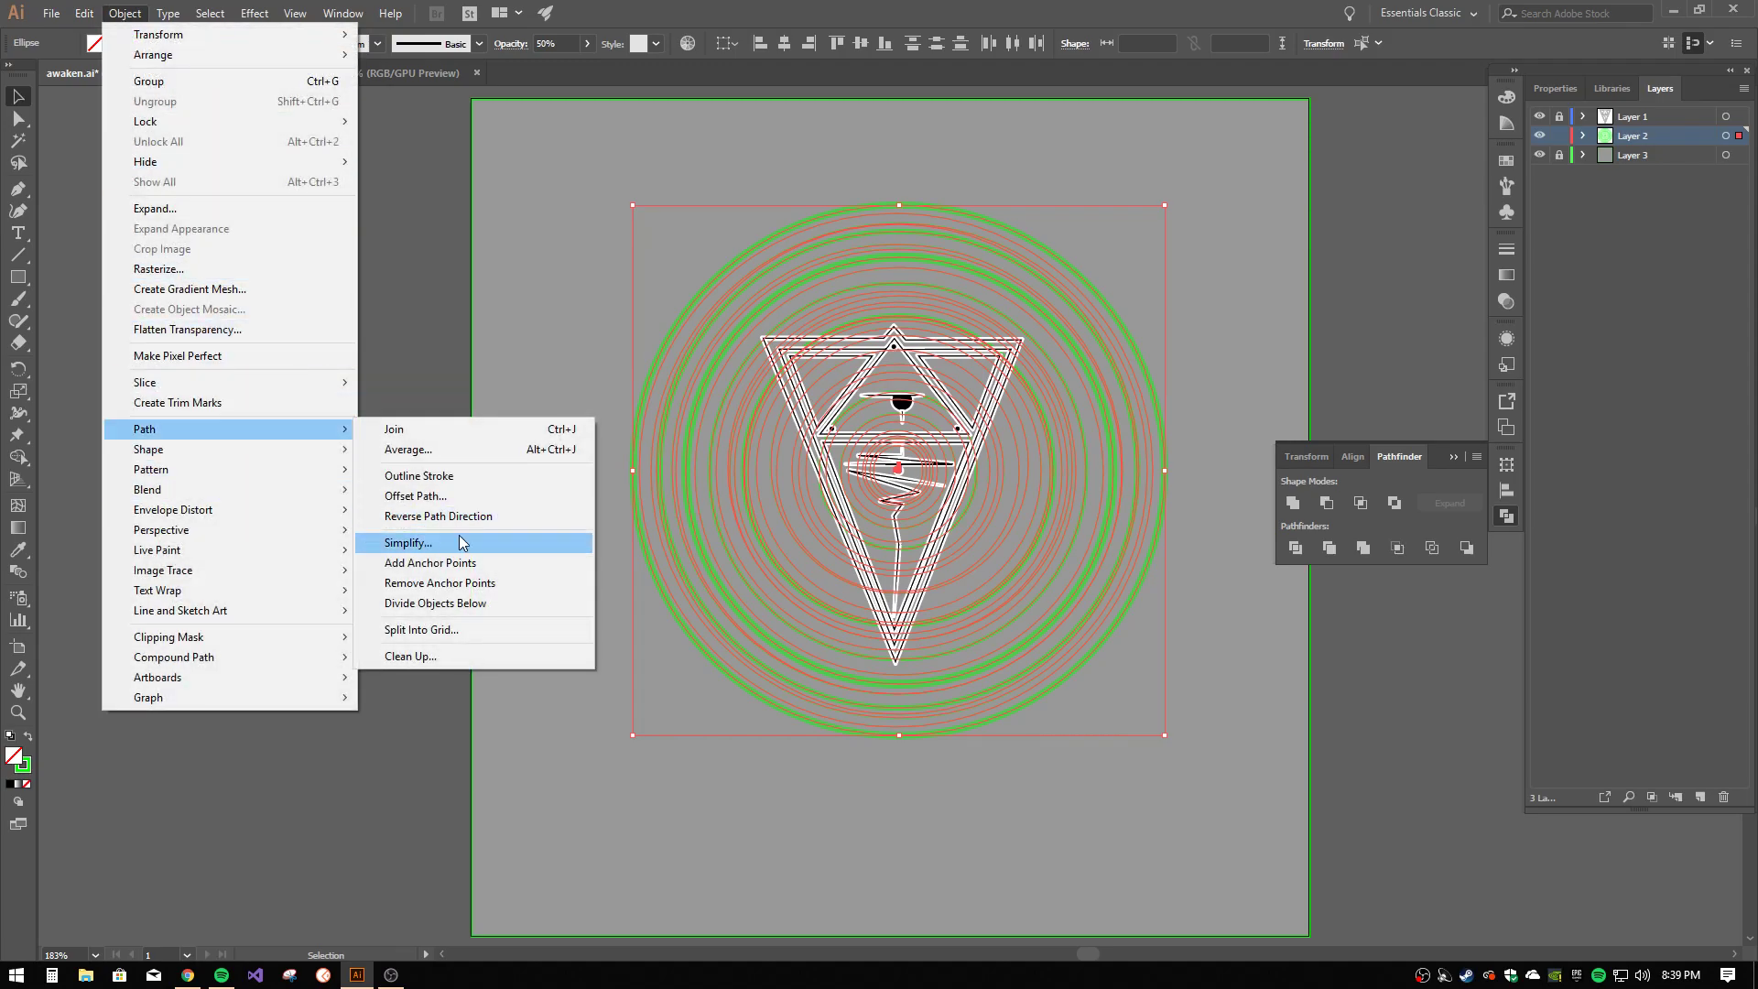
{"action": "left_click", "coordinate": [449, 476]}
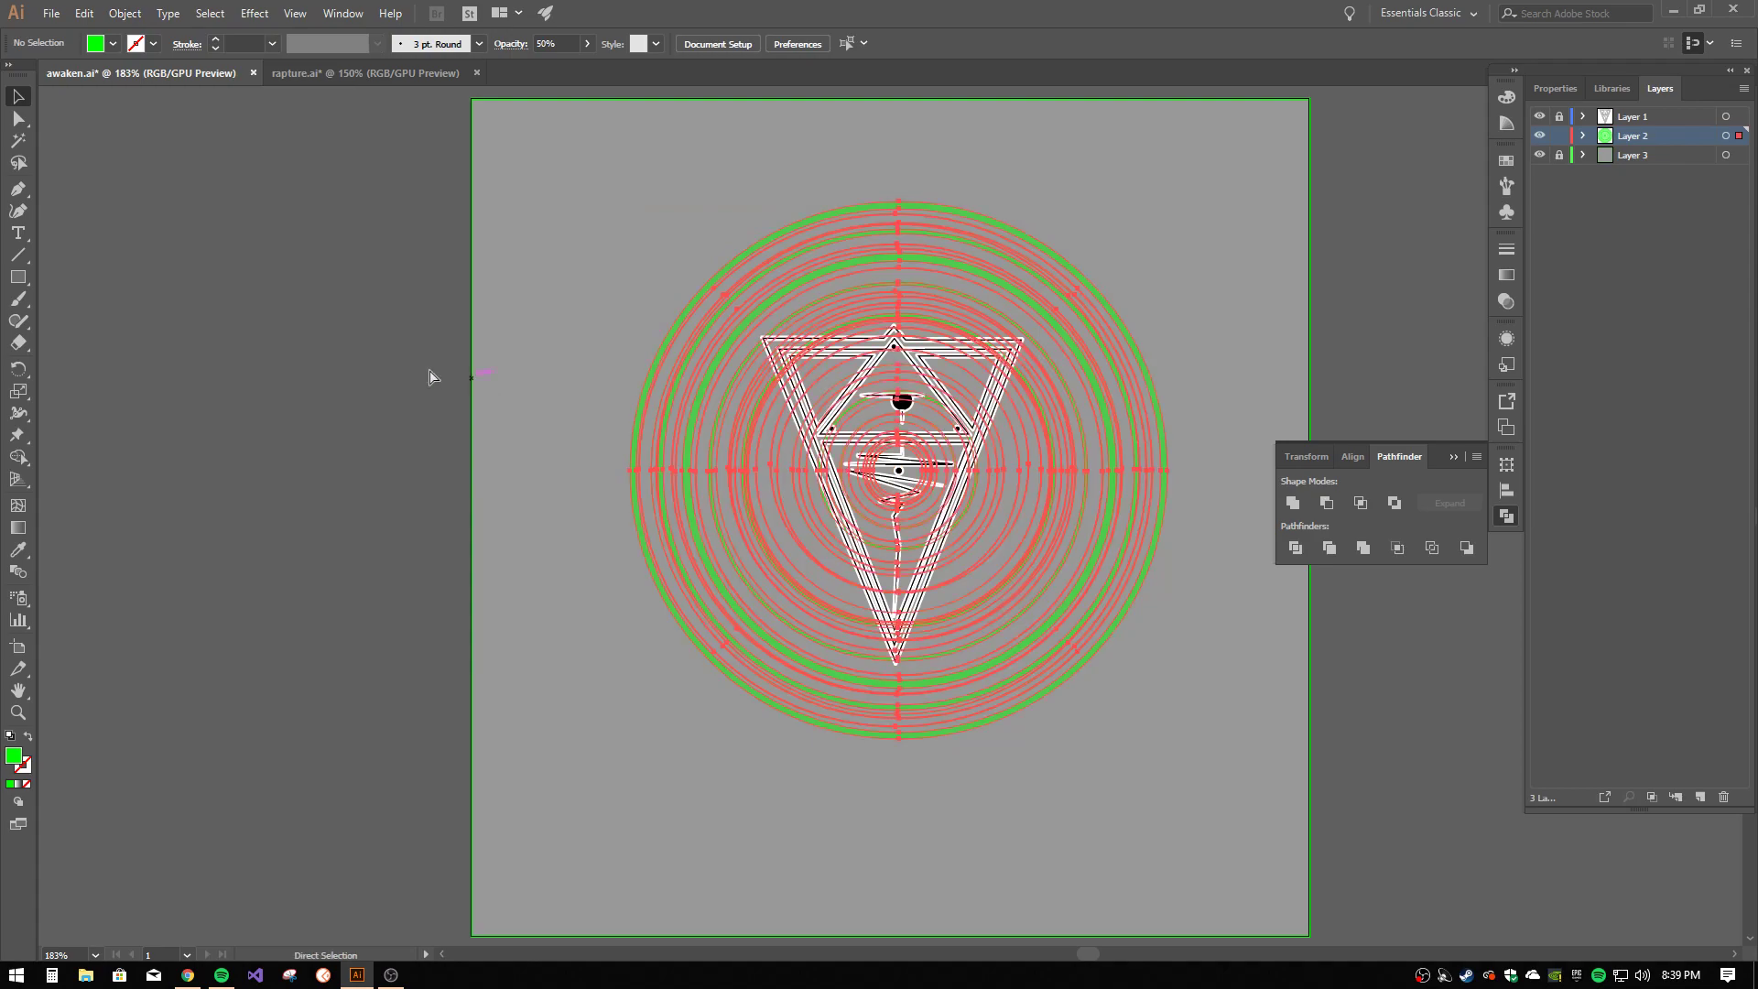
- Give the outlined green rings a white 1 pt stroke and deselect them
{"action": "left_click", "coordinate": [199, 45]}
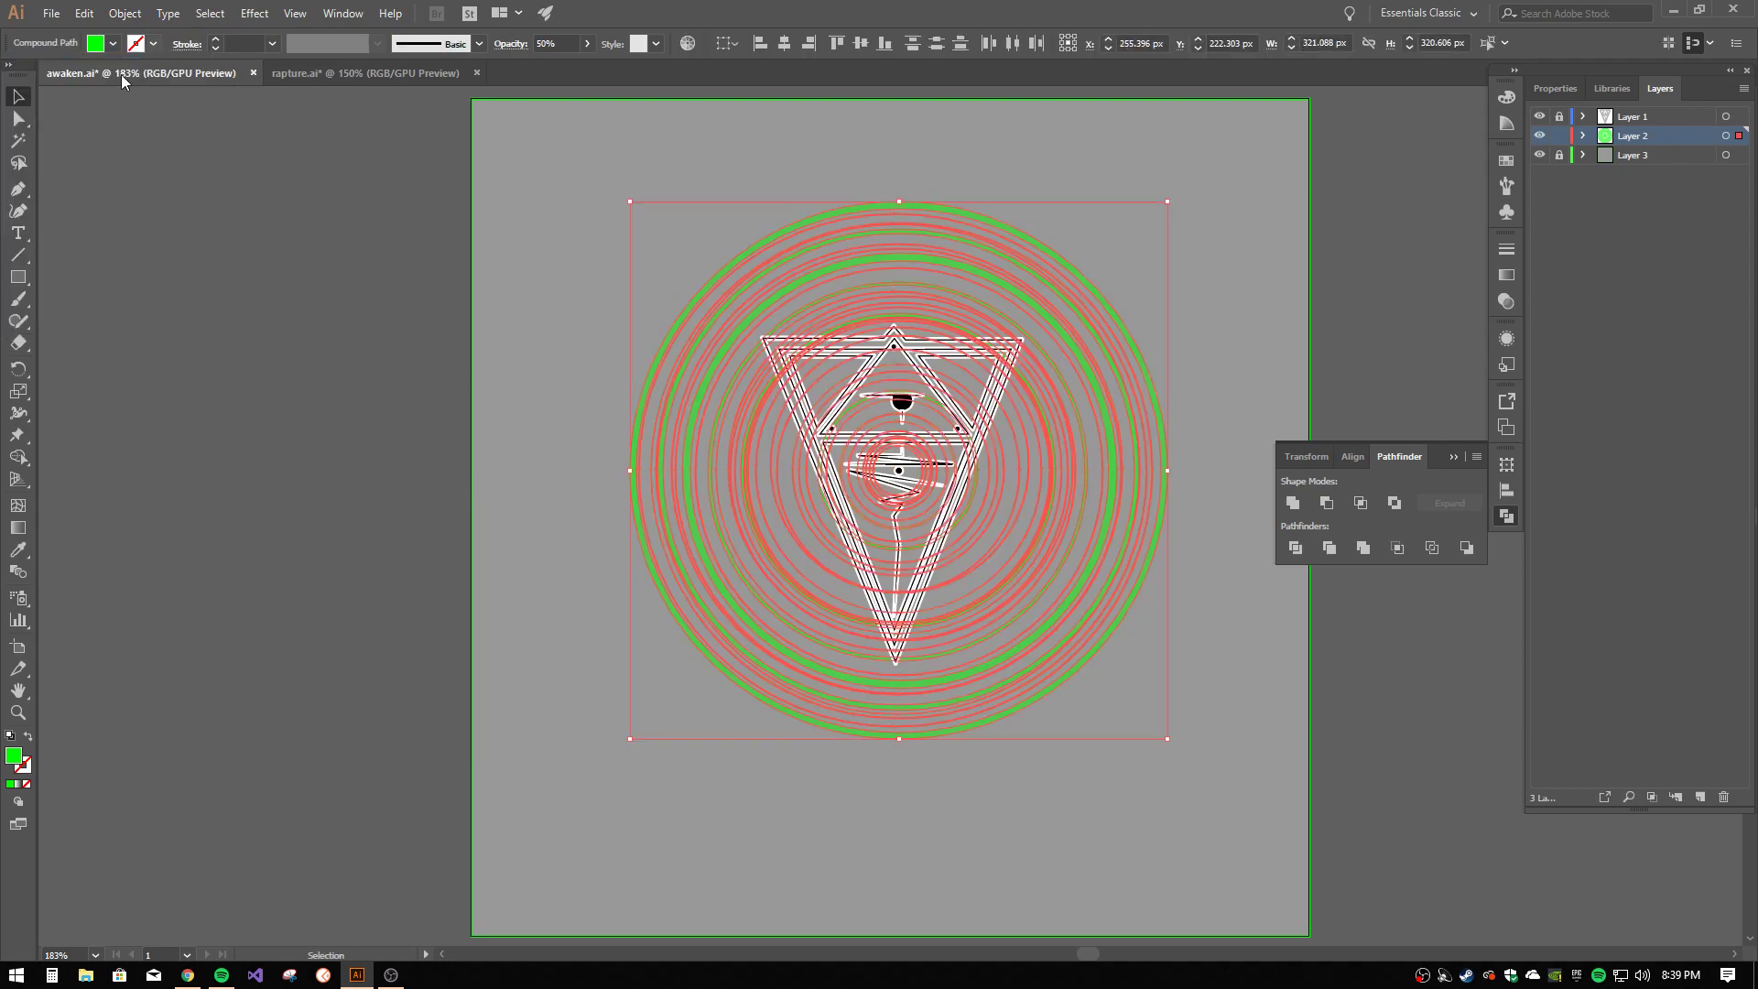
{"action": "left_click", "coordinate": [153, 43]}
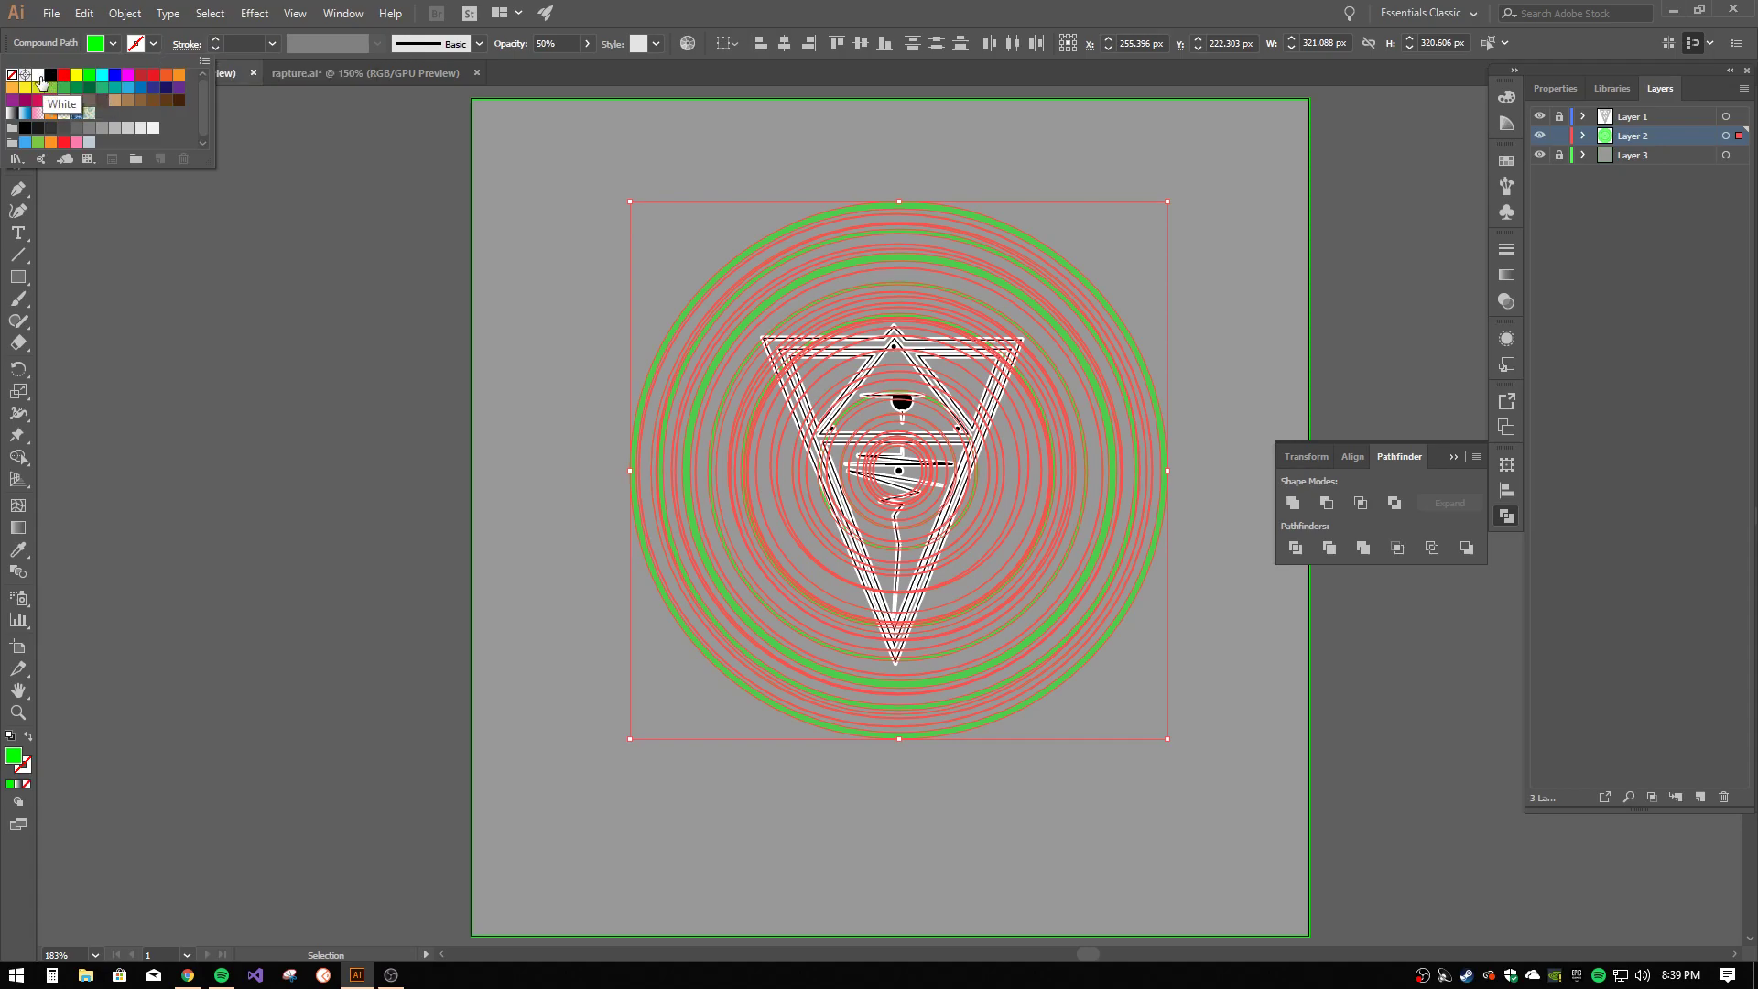
{"action": "left_click", "coordinate": [38, 74]}
{"action": "left_click", "coordinate": [187, 45]}
{"action": "left_click", "coordinate": [113, 140]}
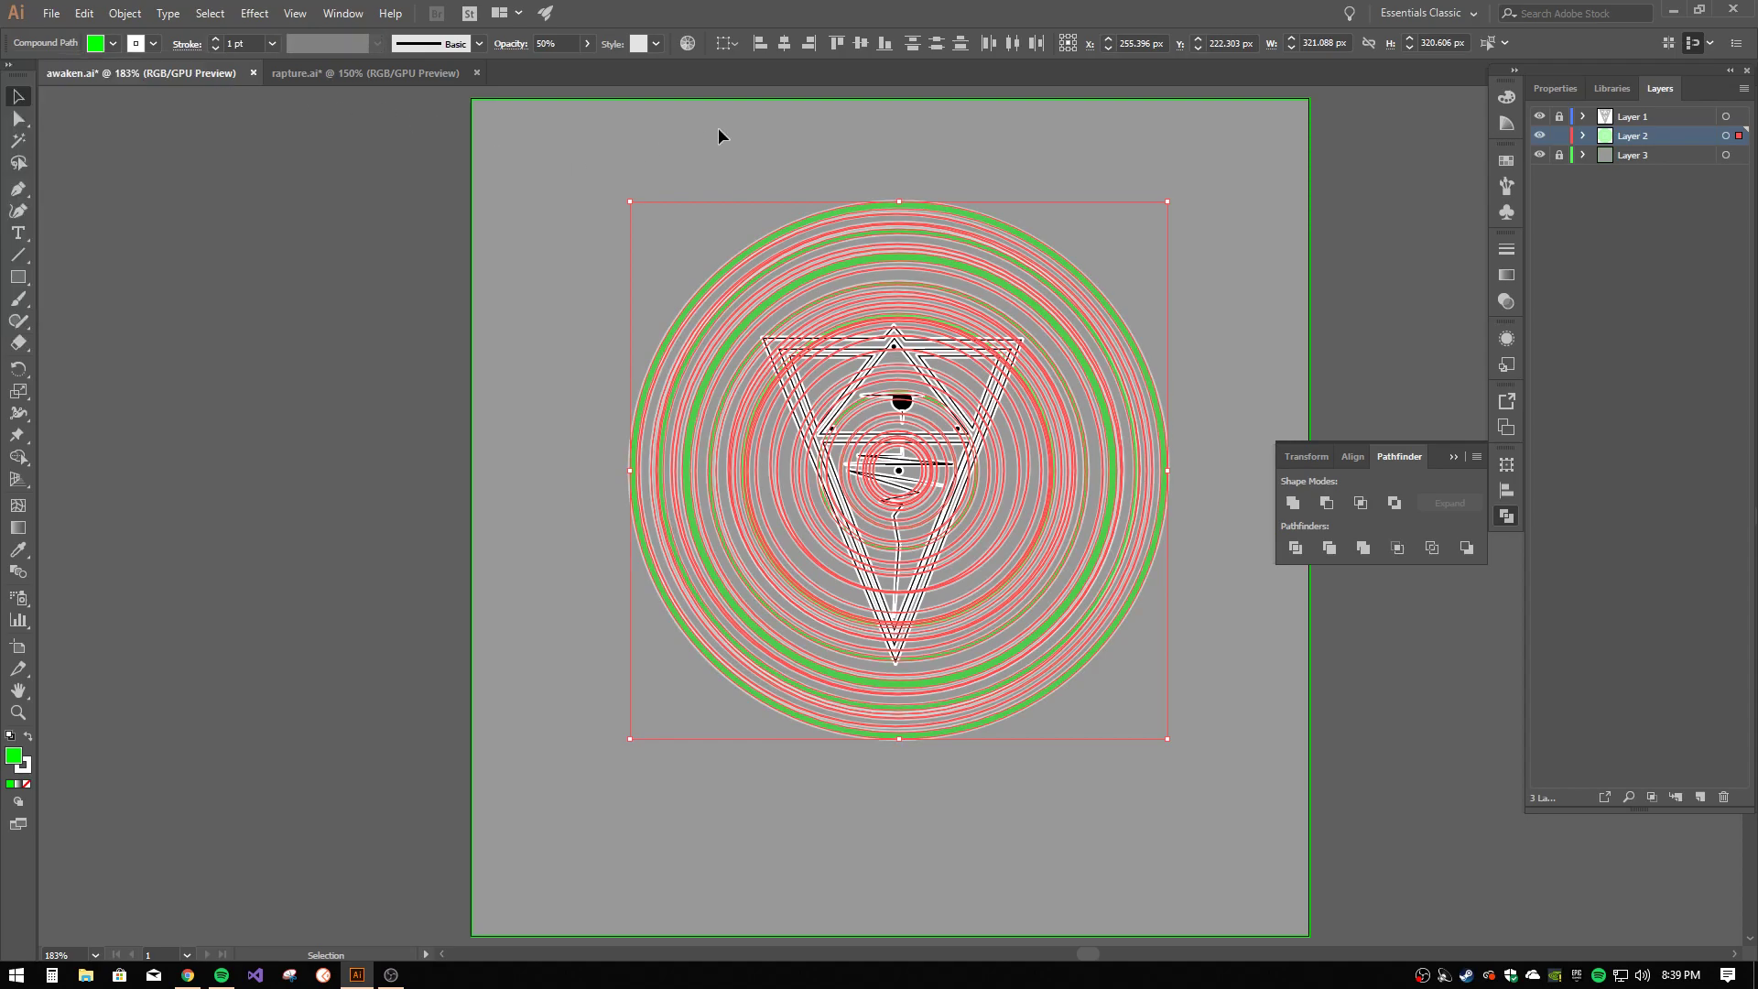
{"action": "left_click", "coordinate": [800, 128]}
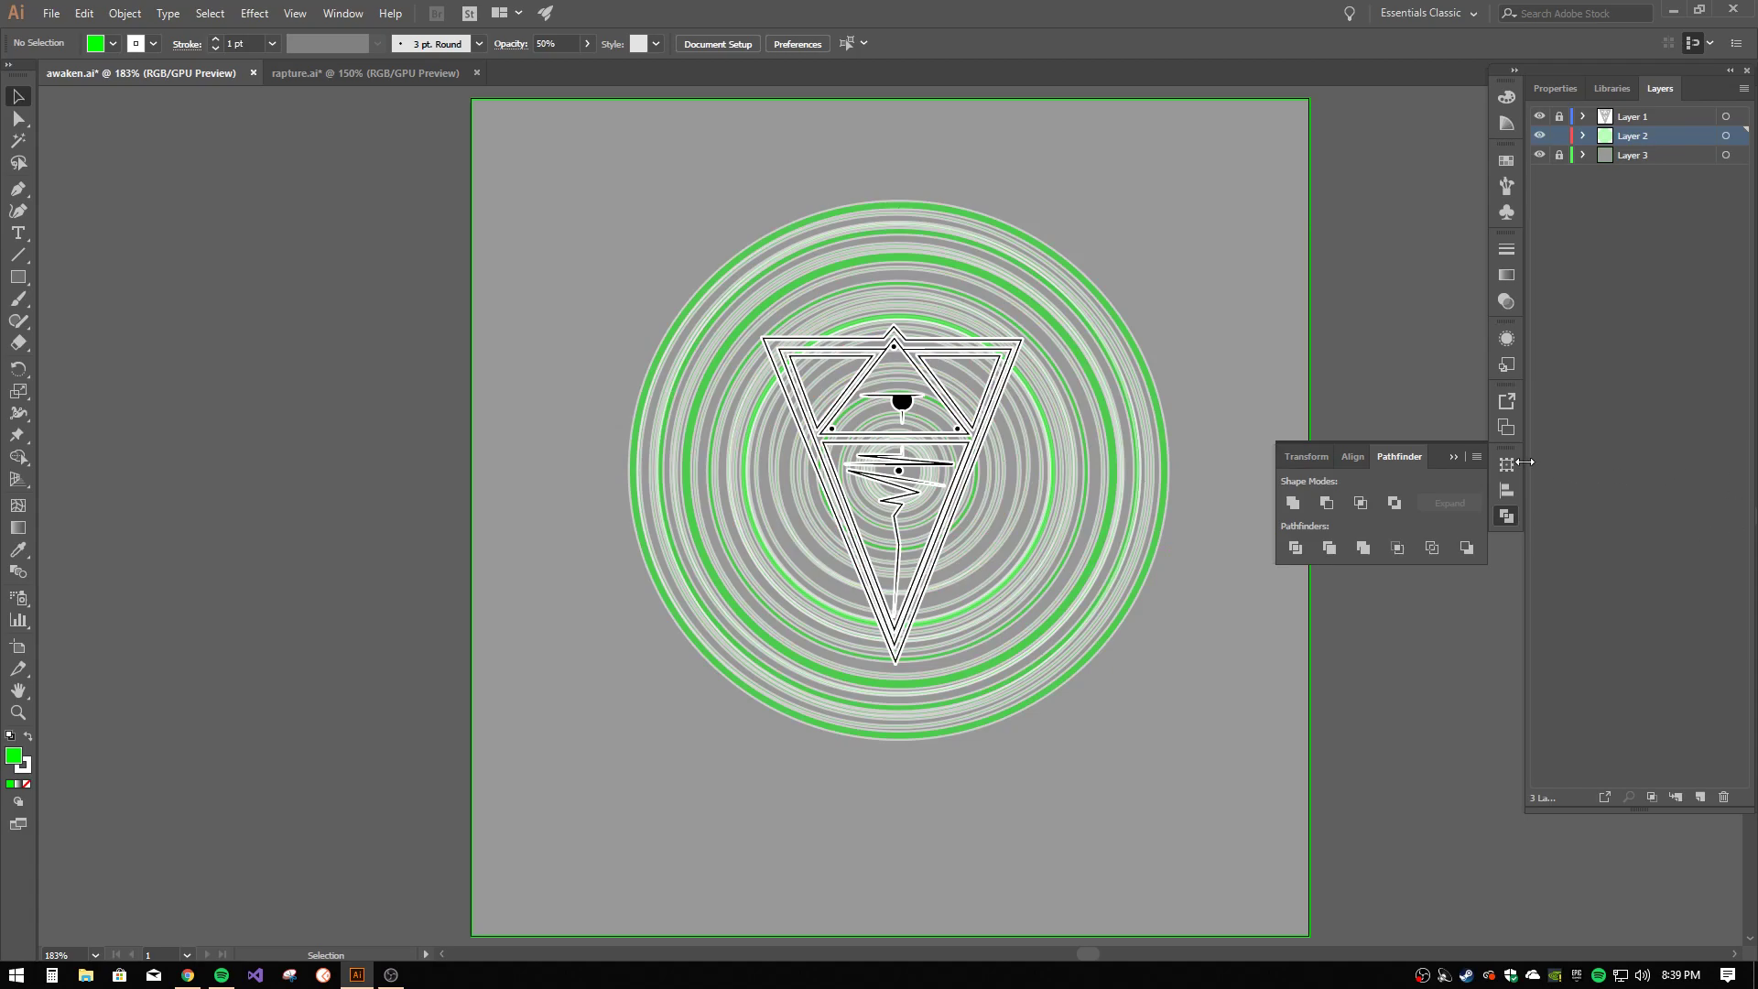
- Select the green rings, set their stroke color to black, and deselect them
{"action": "left_click", "coordinate": [24, 765]}
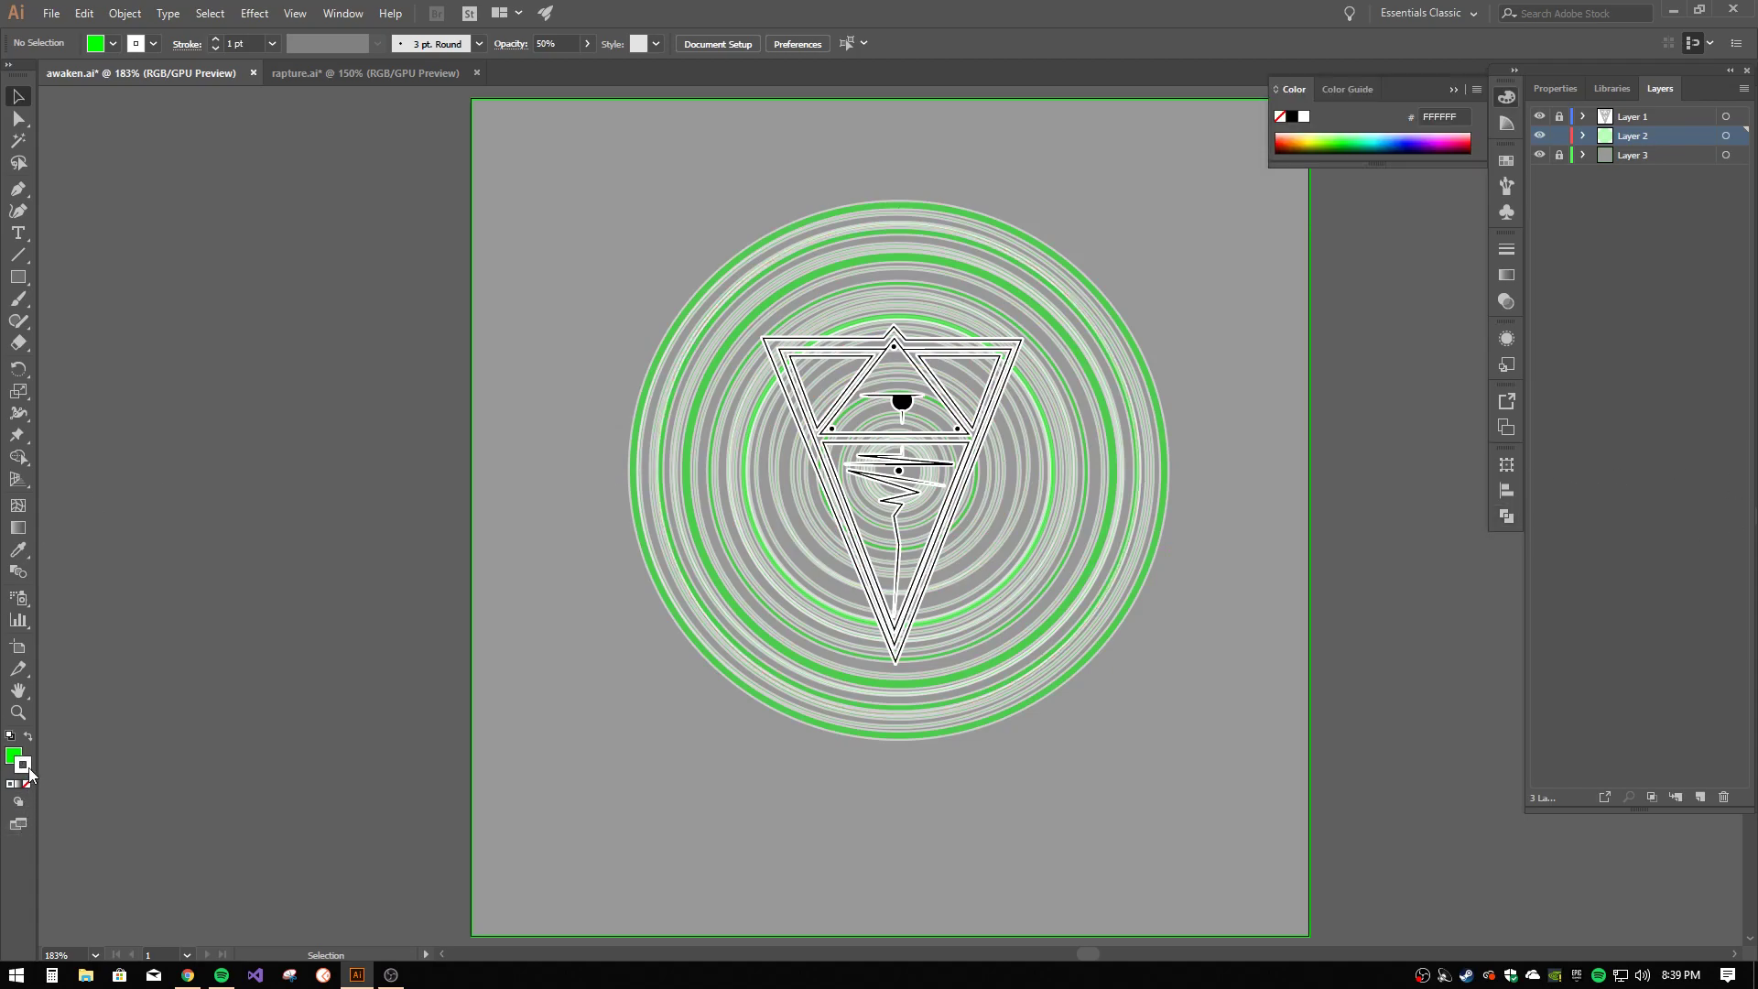
{"action": "left_click", "coordinate": [1506, 160]}
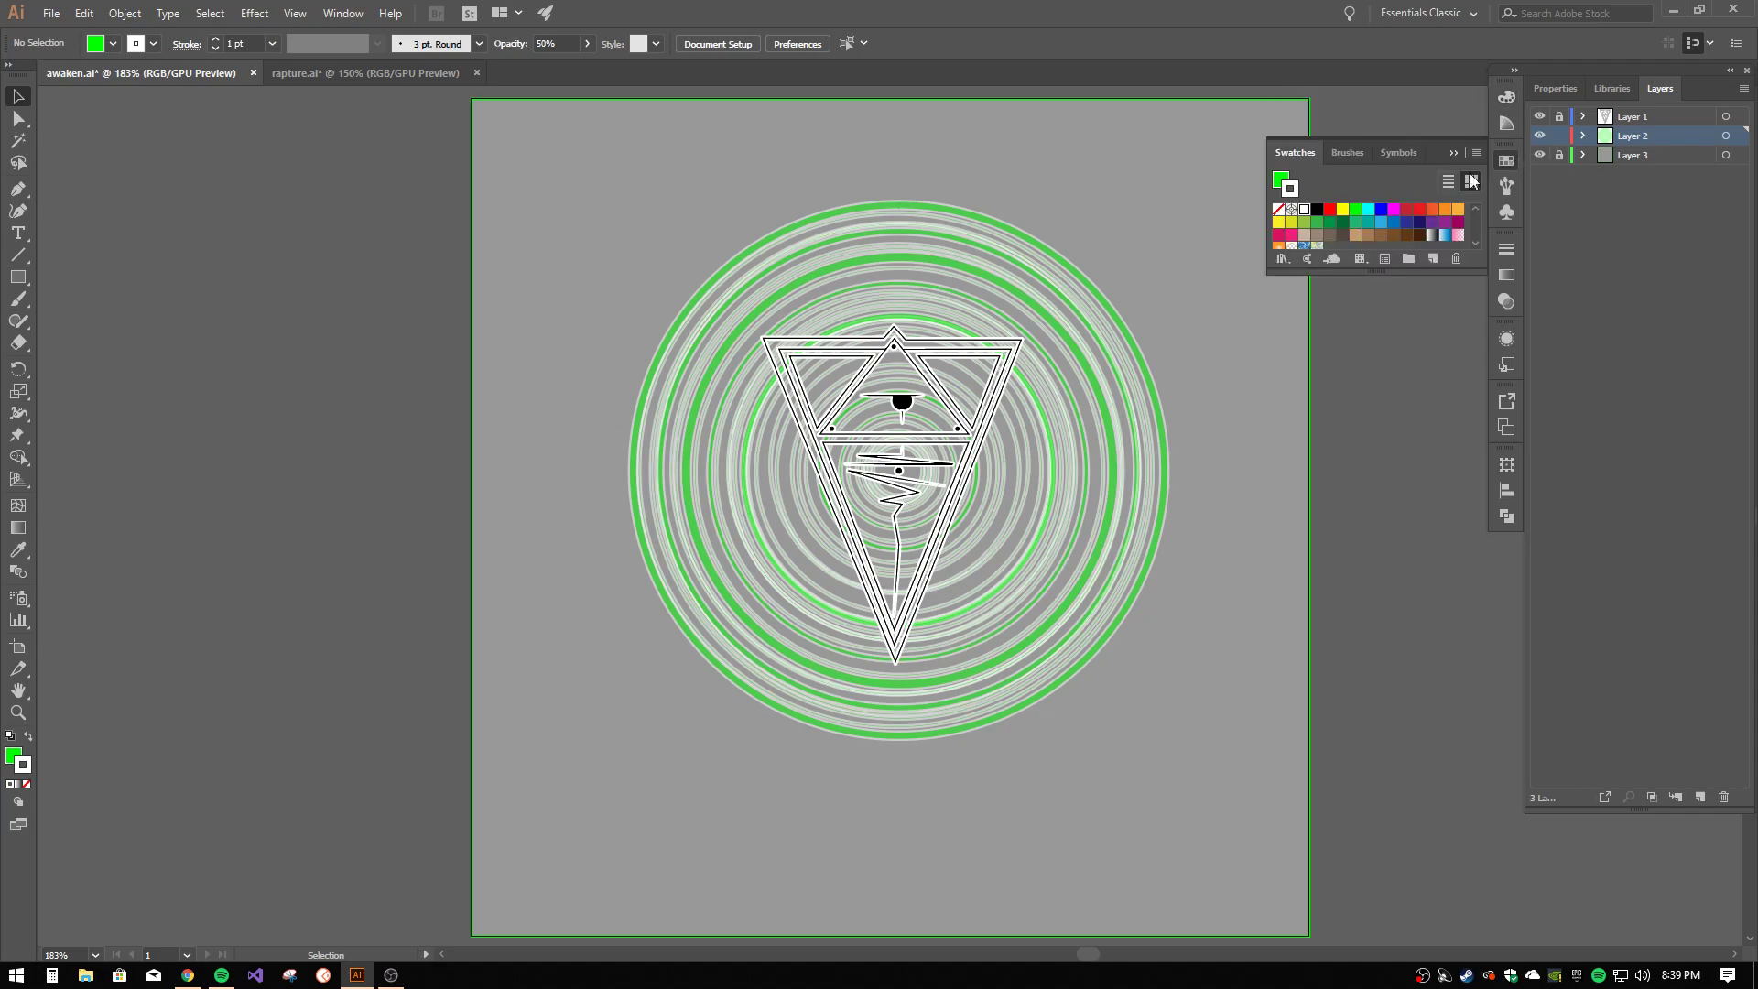
{"action": "left_click", "coordinate": [1318, 211]}
{"action": "left_click", "coordinate": [1059, 361]}
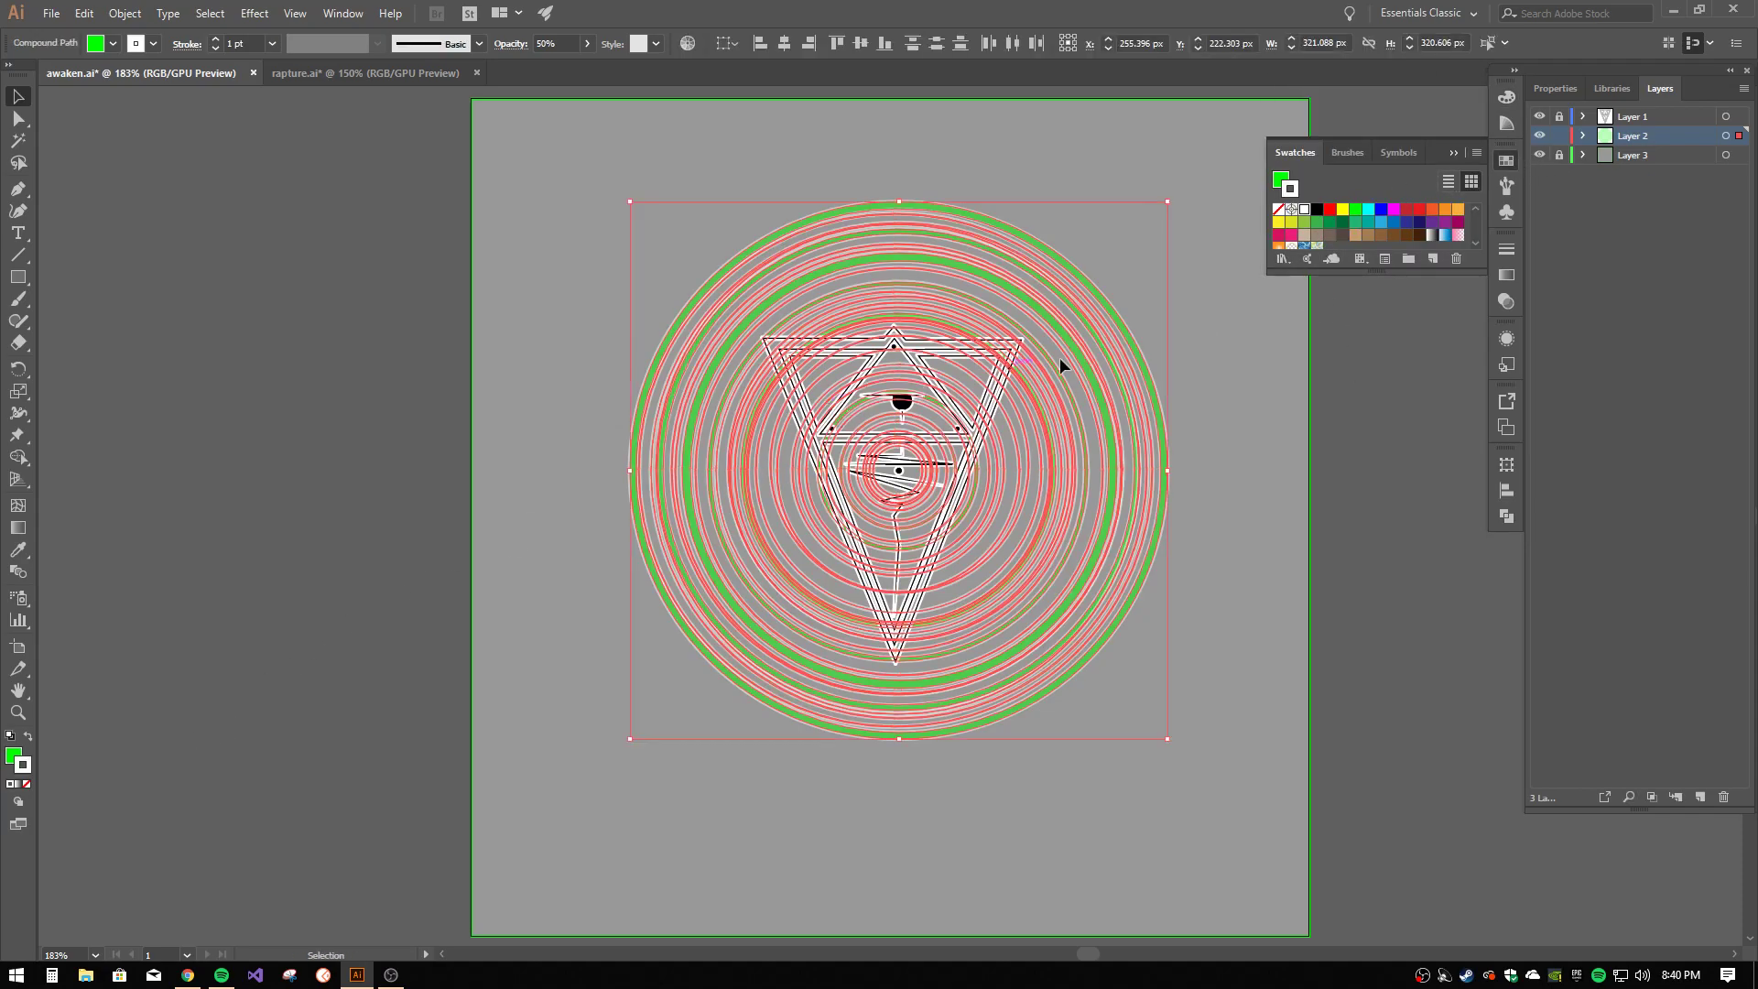
{"action": "left_click", "coordinate": [1317, 210]}
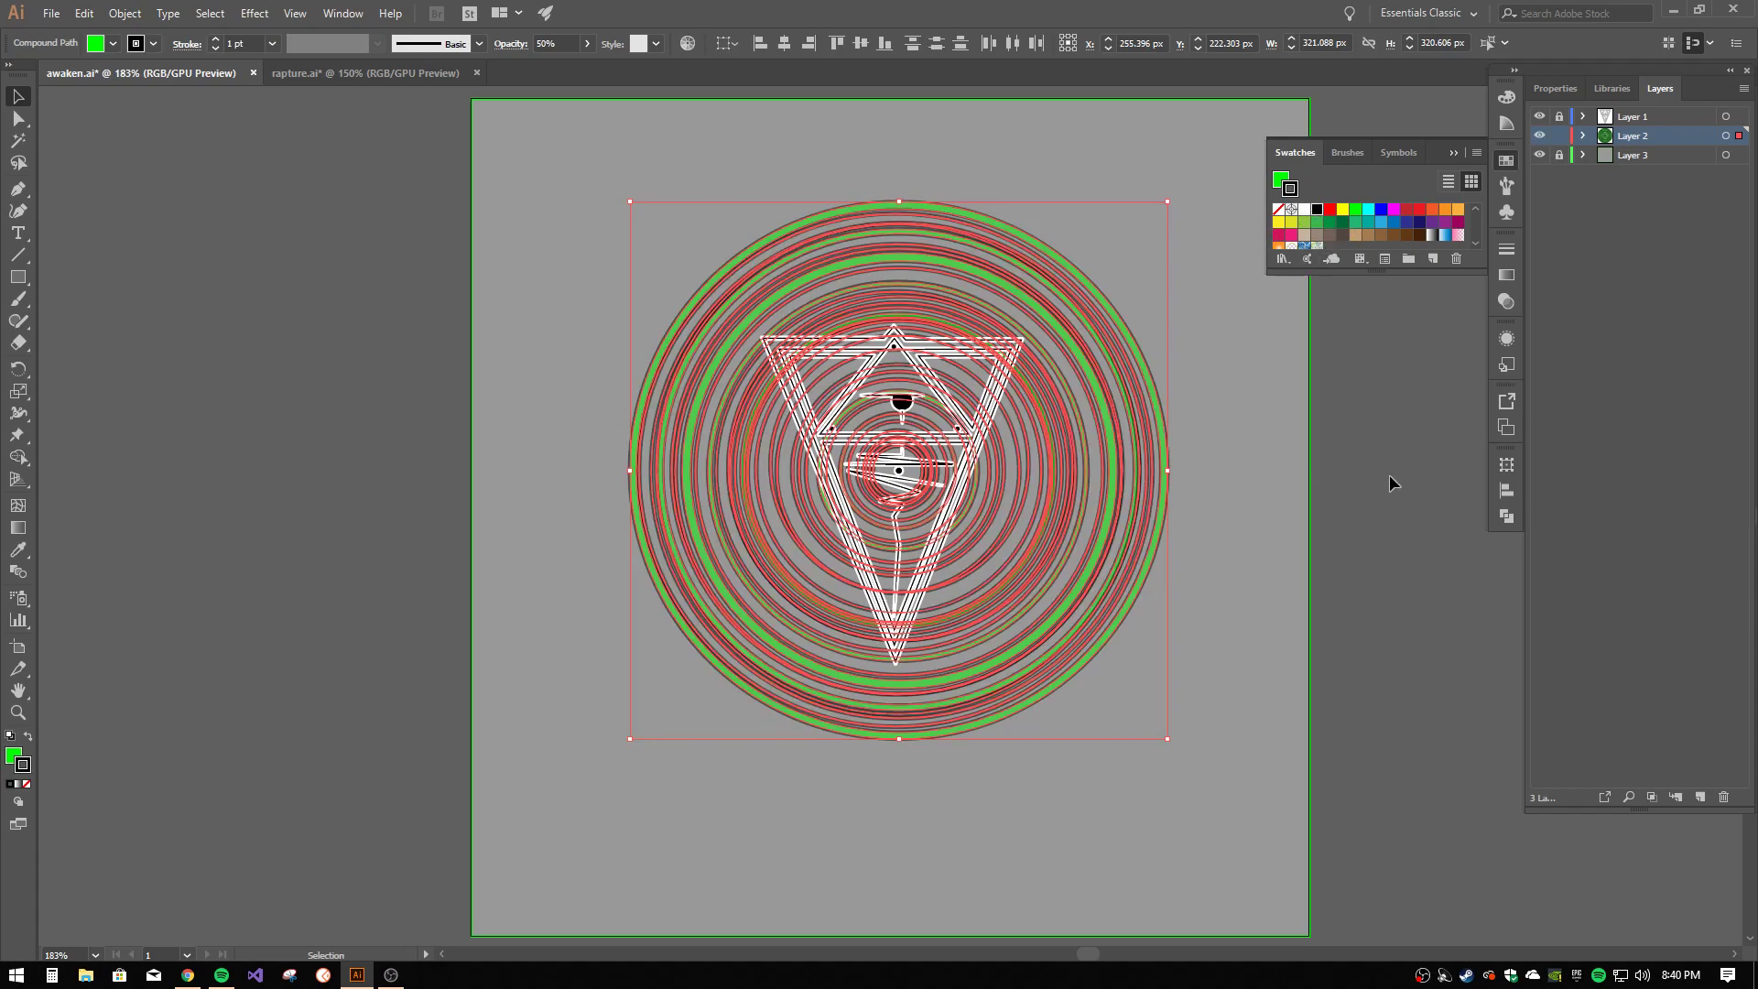
{"action": "left_click", "coordinate": [1414, 504]}
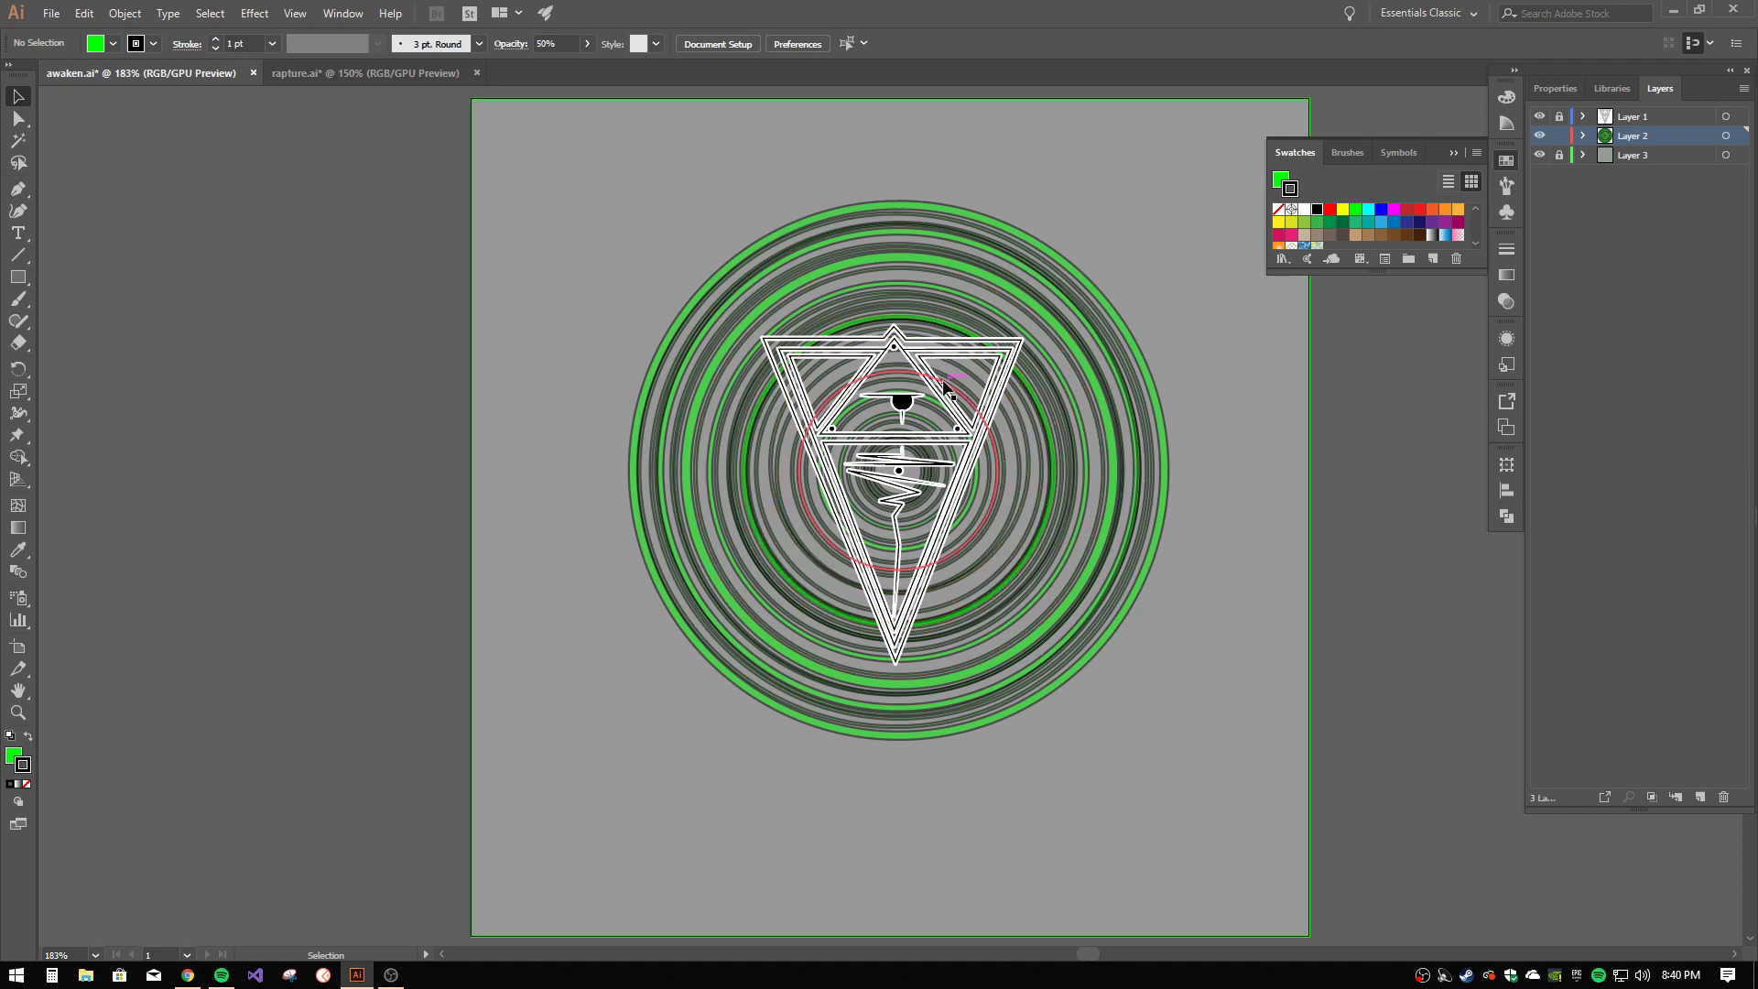
- Lock the ring layer, unlock the emblem's layer, and set the emblem group's stroke color to green
{"action": "left_click", "coordinate": [1561, 139], "text": "alt"}
{"action": "left_click", "coordinate": [1561, 139], "text": "alt"}
{"action": "left_click", "coordinate": [1559, 118], "text": "alt"}
{"action": "key", "text": "ctrl+a"}
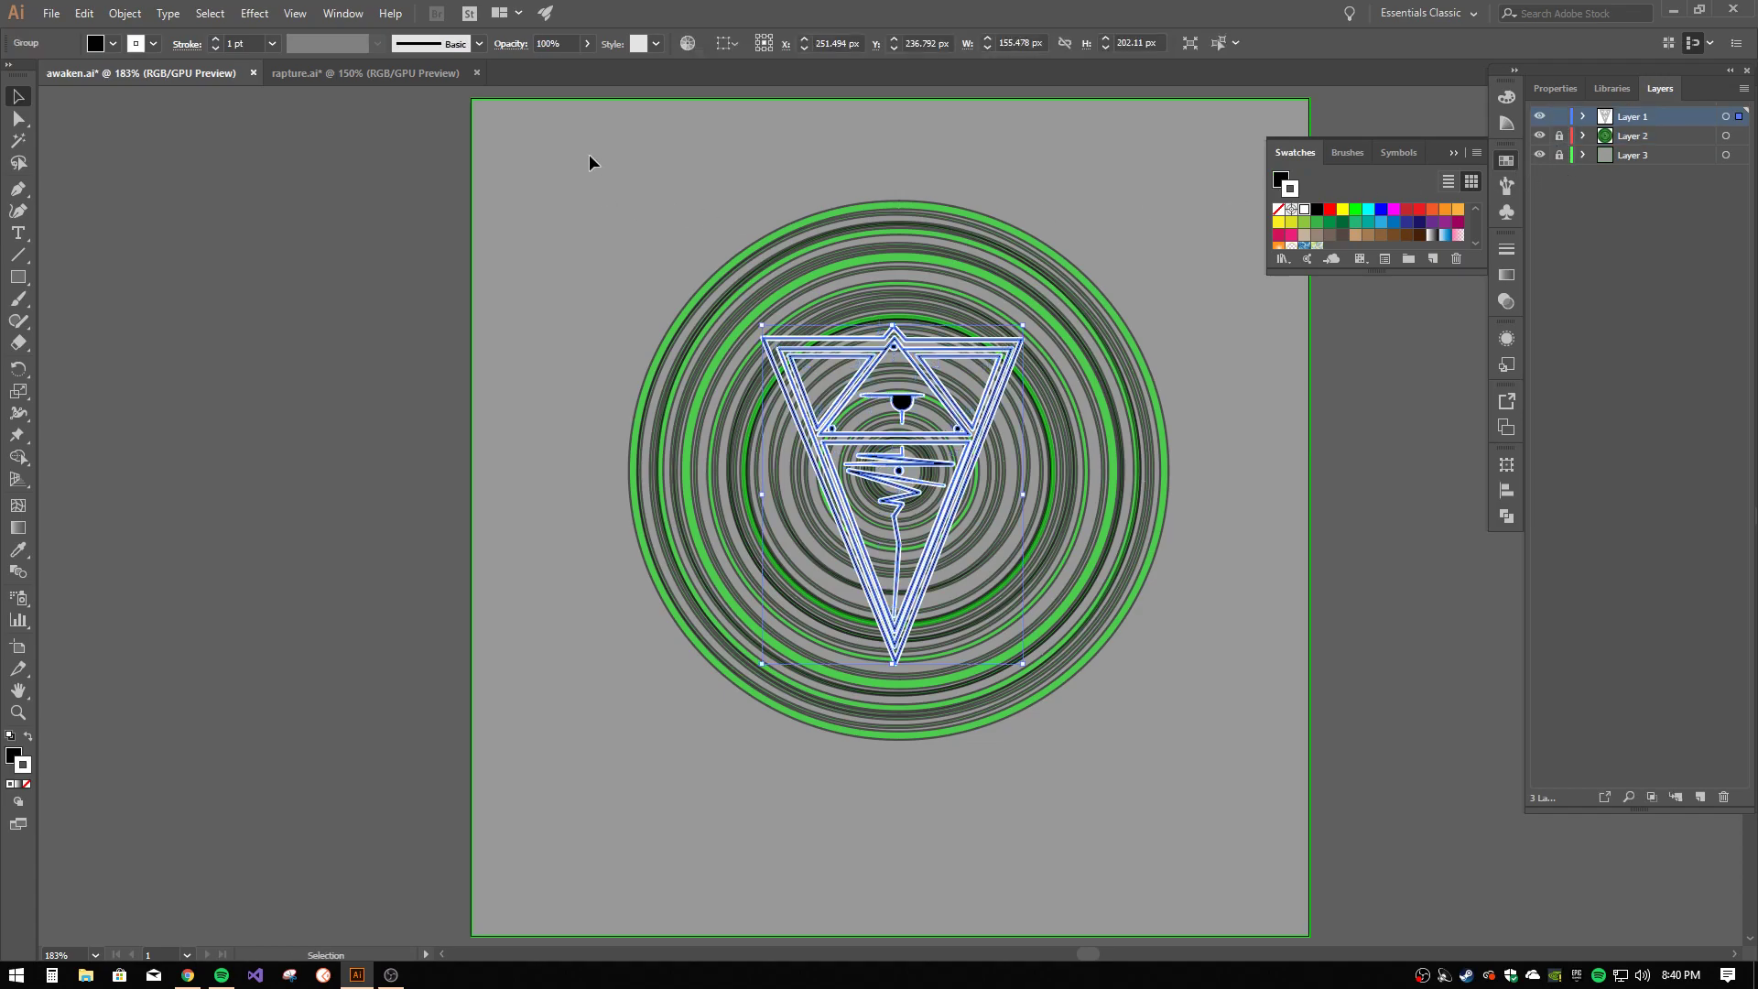
{"action": "left_click", "coordinate": [1355, 209]}
{"action": "left_click", "coordinate": [1325, 409]}
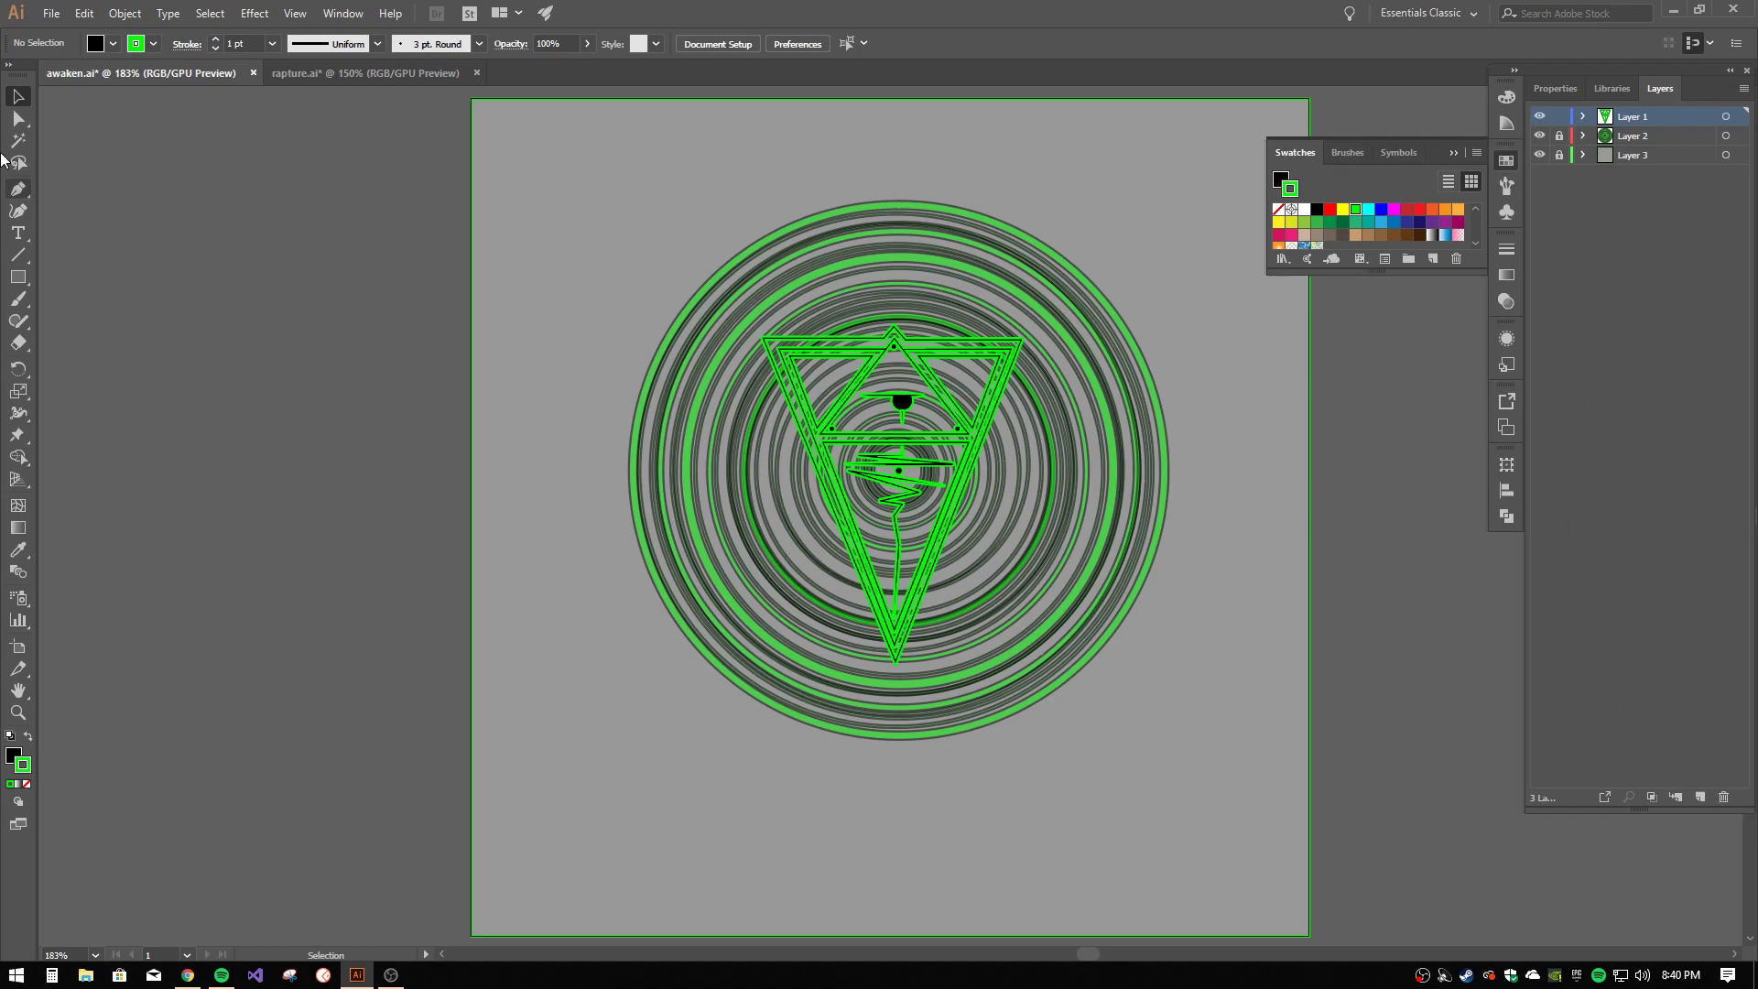
- Set up the Pen tool with a white fill and no stroke for tracing the emblem
{"action": "left_click", "coordinate": [30, 285]}
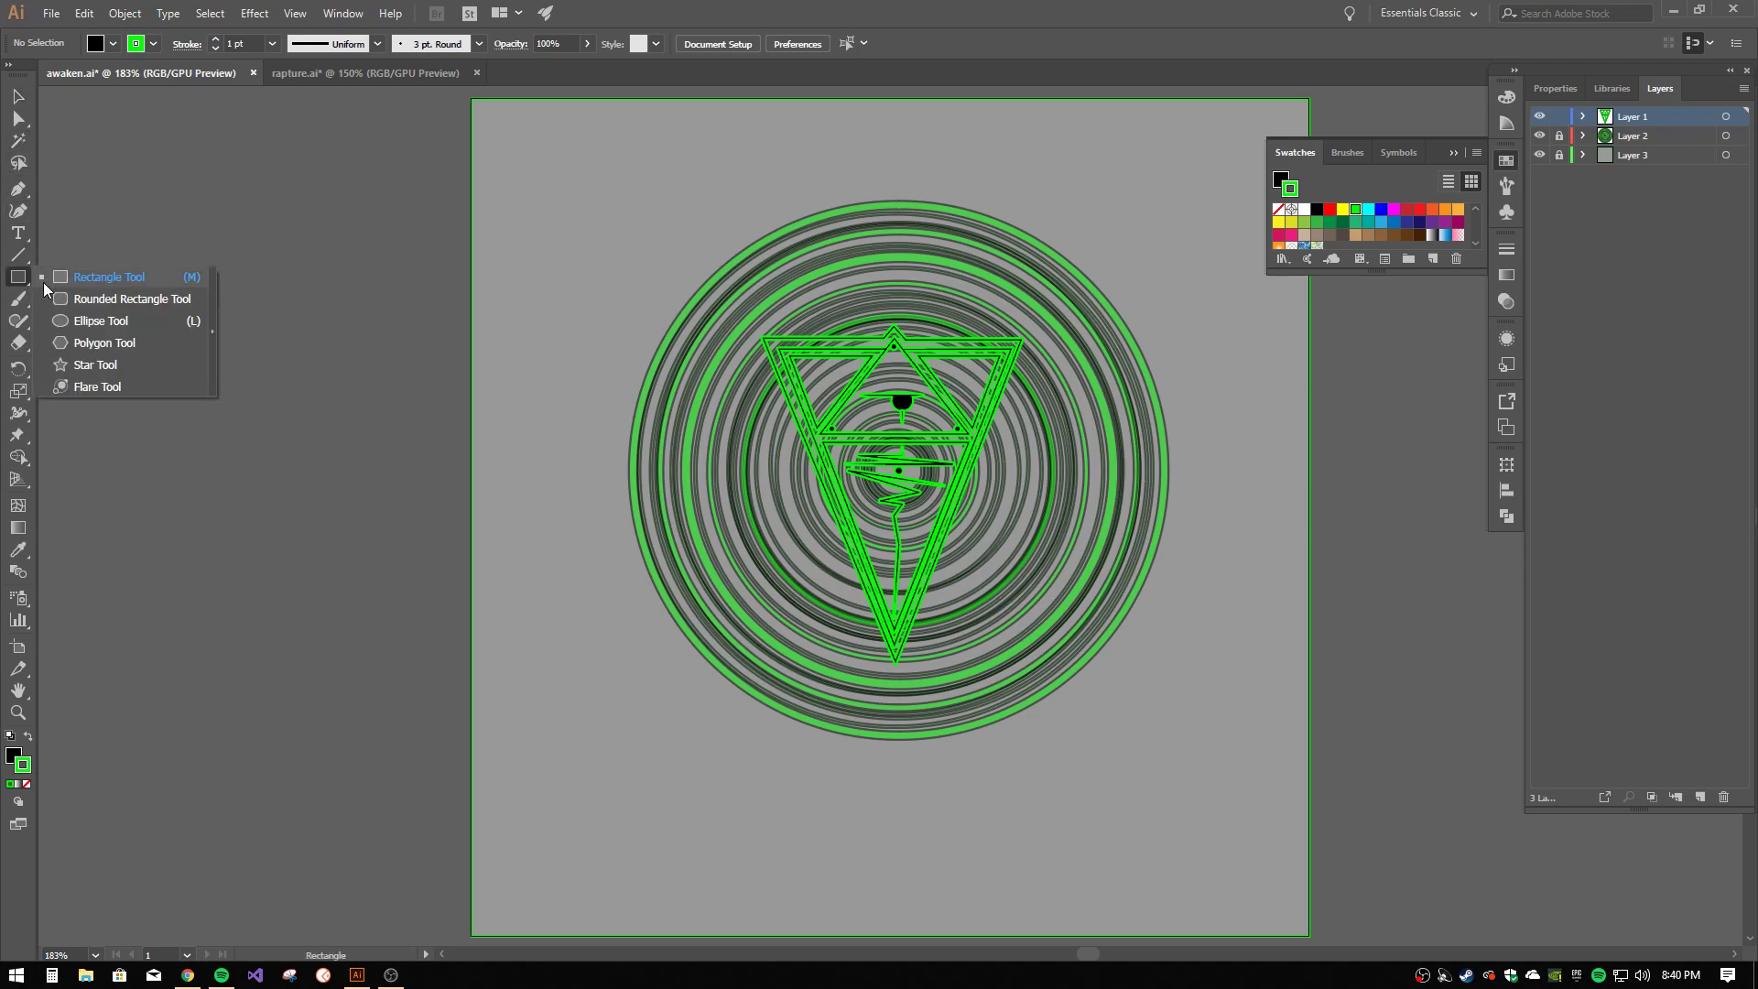
{"action": "left_click", "coordinate": [17, 189]}
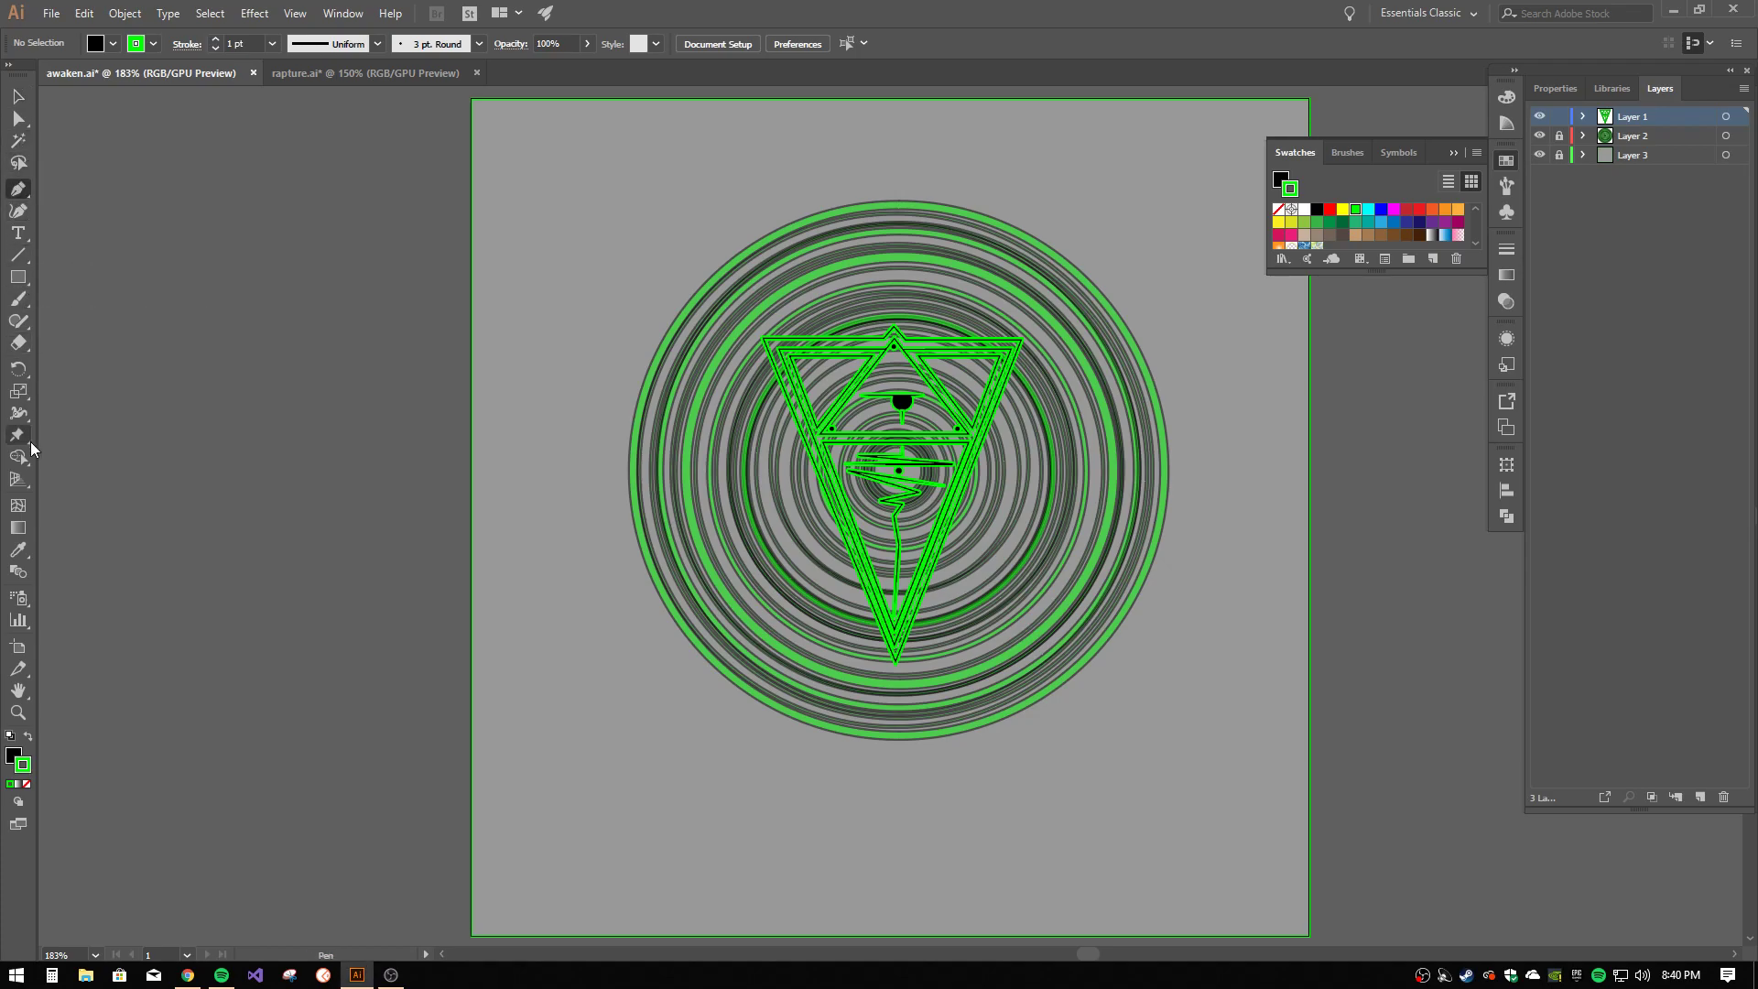
{"action": "left_click", "coordinate": [26, 784]}
{"action": "left_click", "coordinate": [10, 764]}
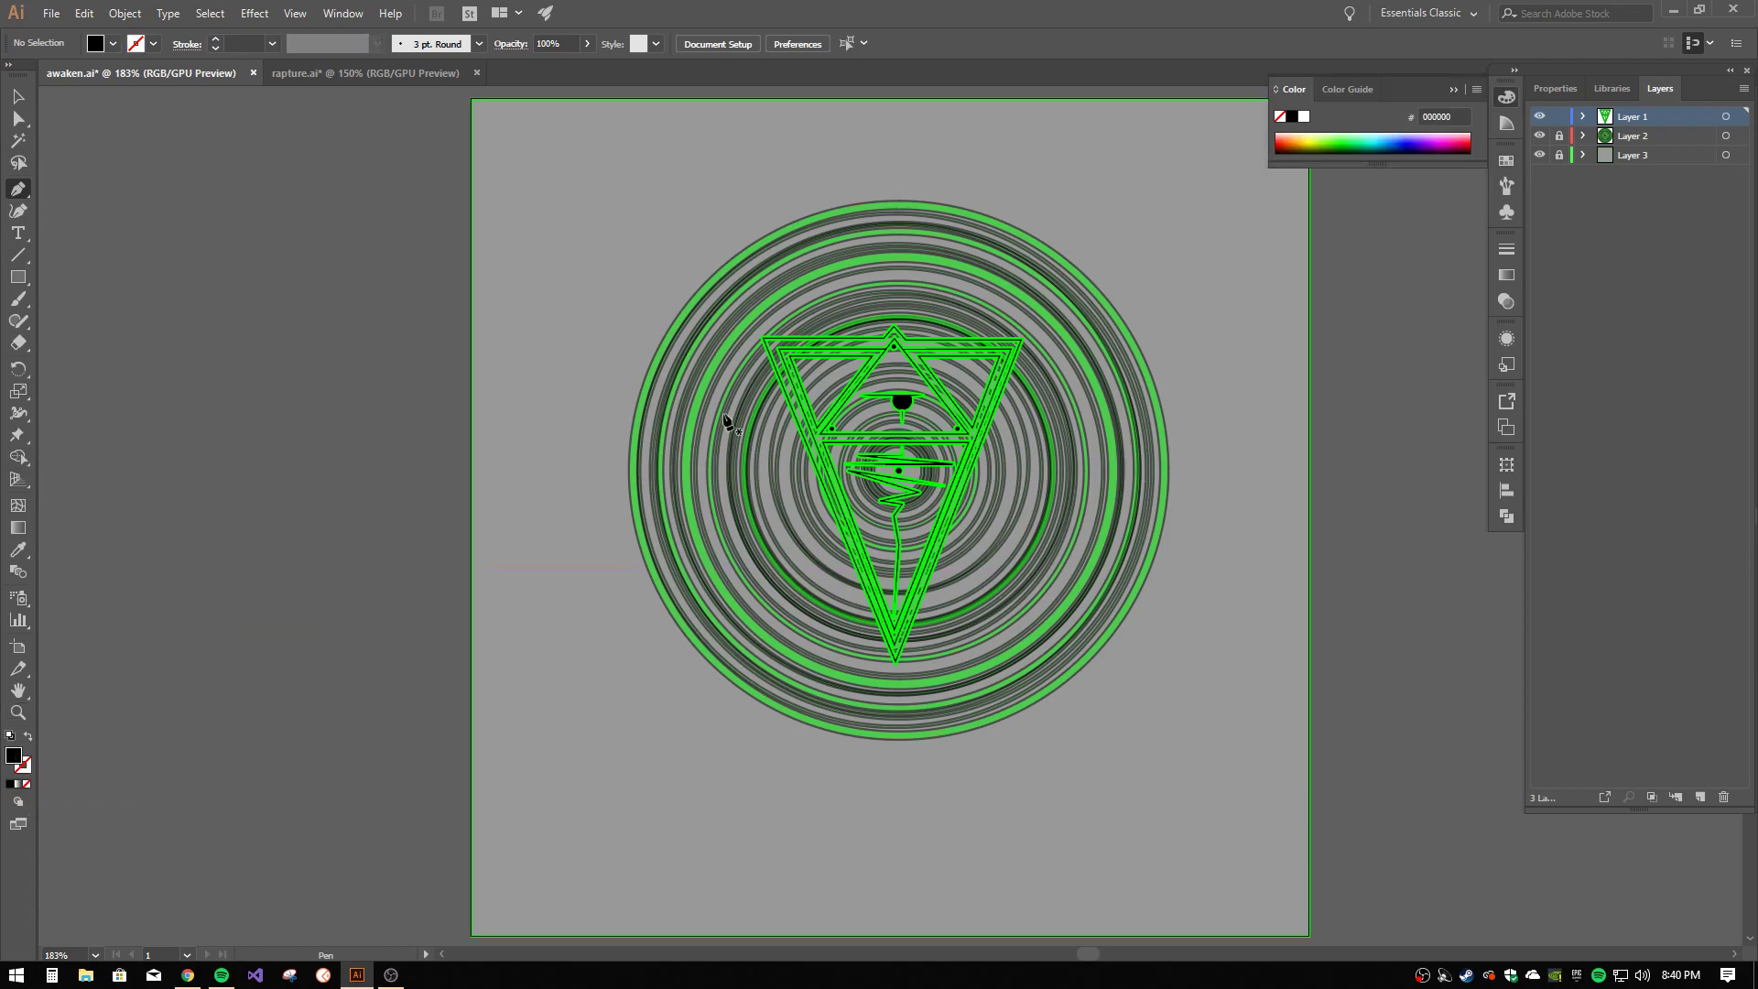
{"action": "left_click", "coordinate": [1504, 165]}
{"action": "left_click", "coordinate": [1304, 209]}
{"action": "key", "text": "ctrl+plus"}
{"action": "key", "text": "ctrl+plus"}
{"action": "key", "text": "ctrl+plus"}
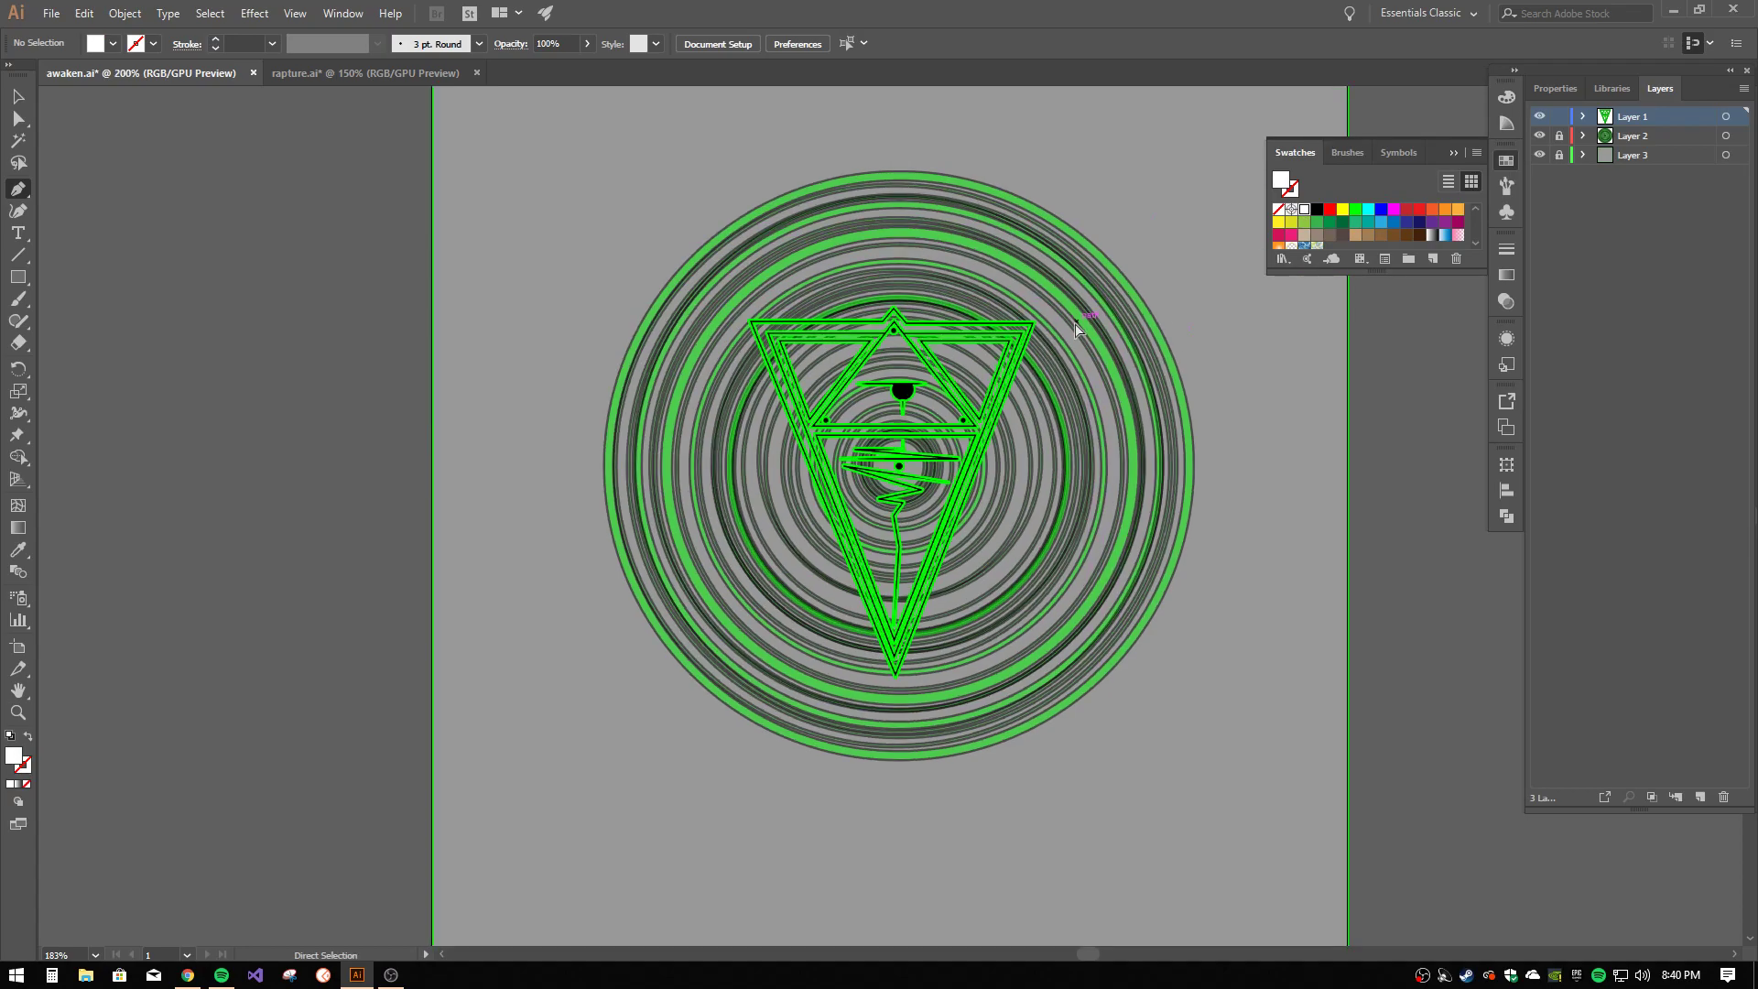
{"action": "key", "text": "ctrl+minus"}
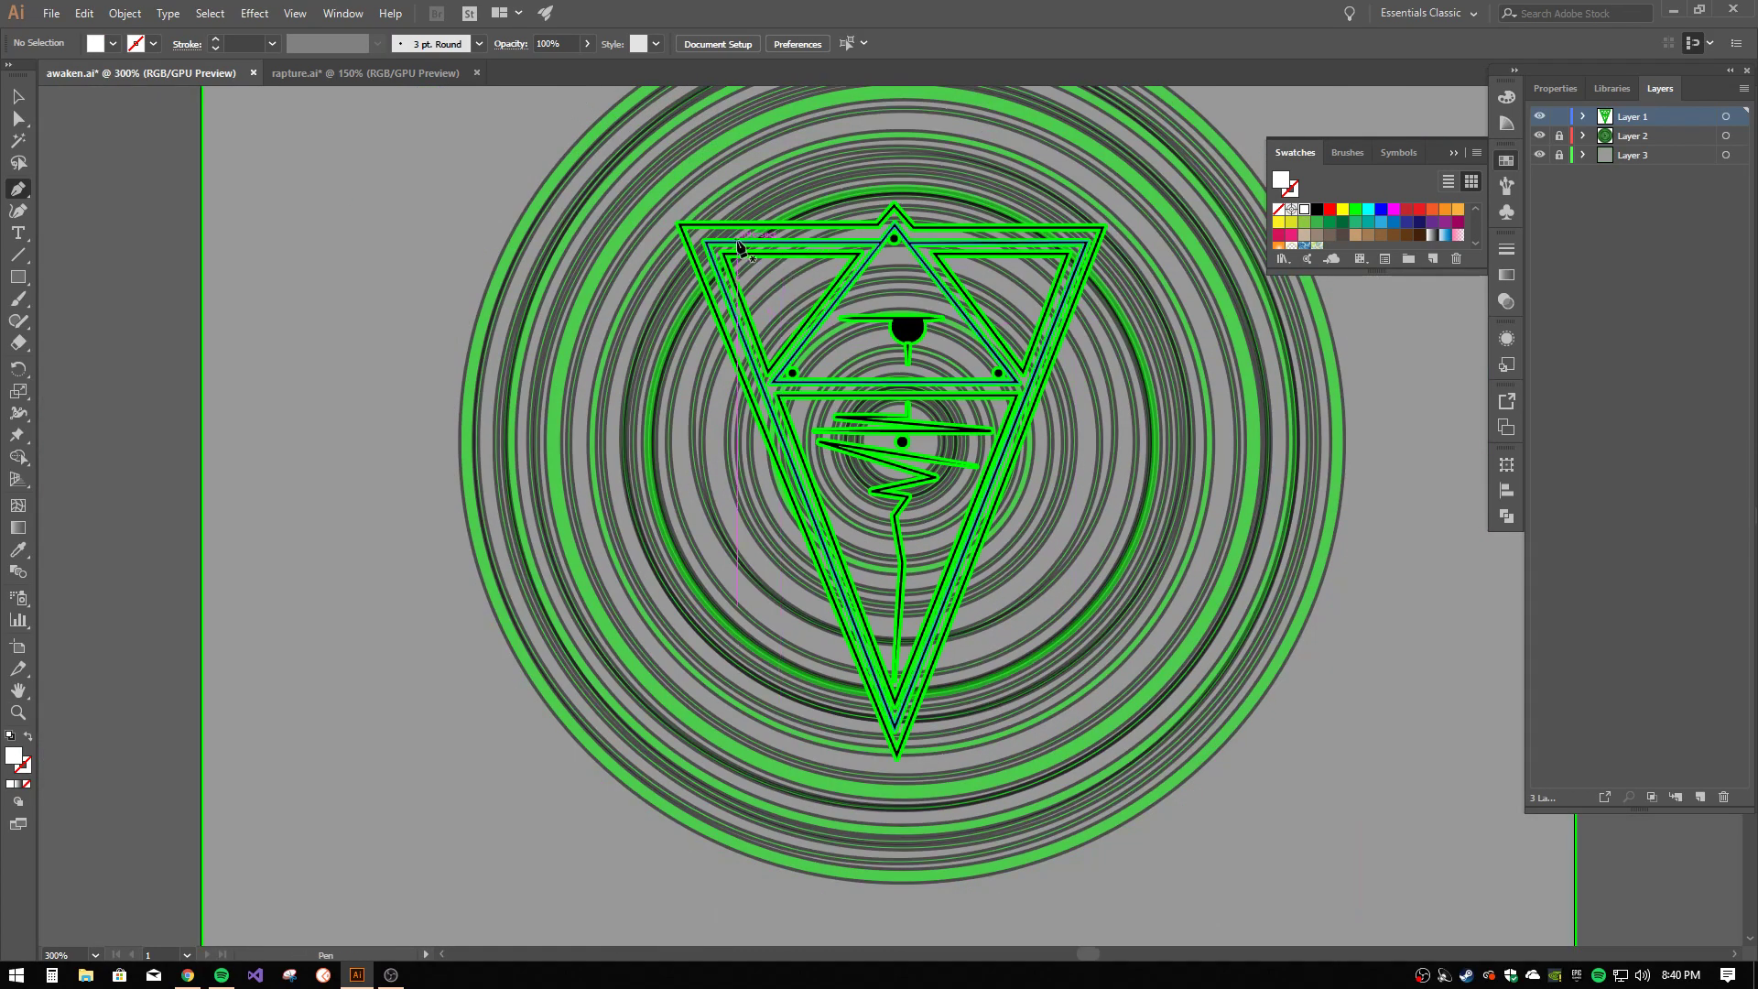
- Create a new layer directly below the emblem's layer and lock the emblem's layer
{"action": "left_click", "coordinate": [679, 222]}
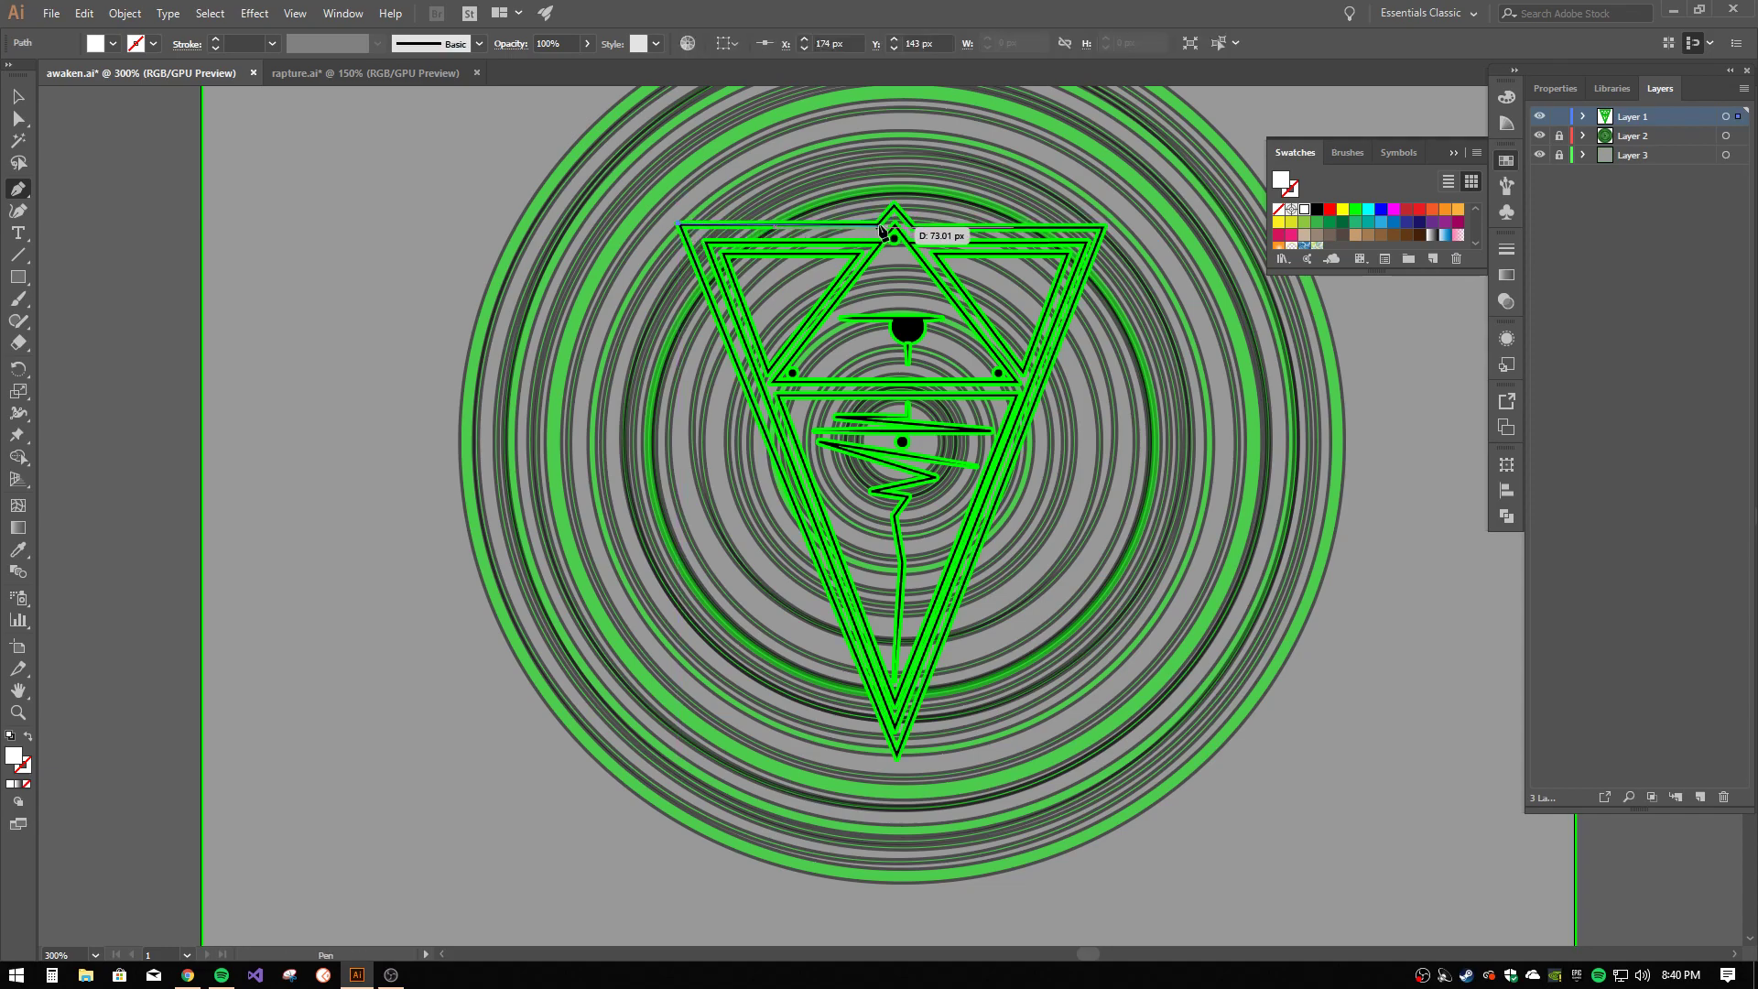
{"action": "key", "text": "Escape"}
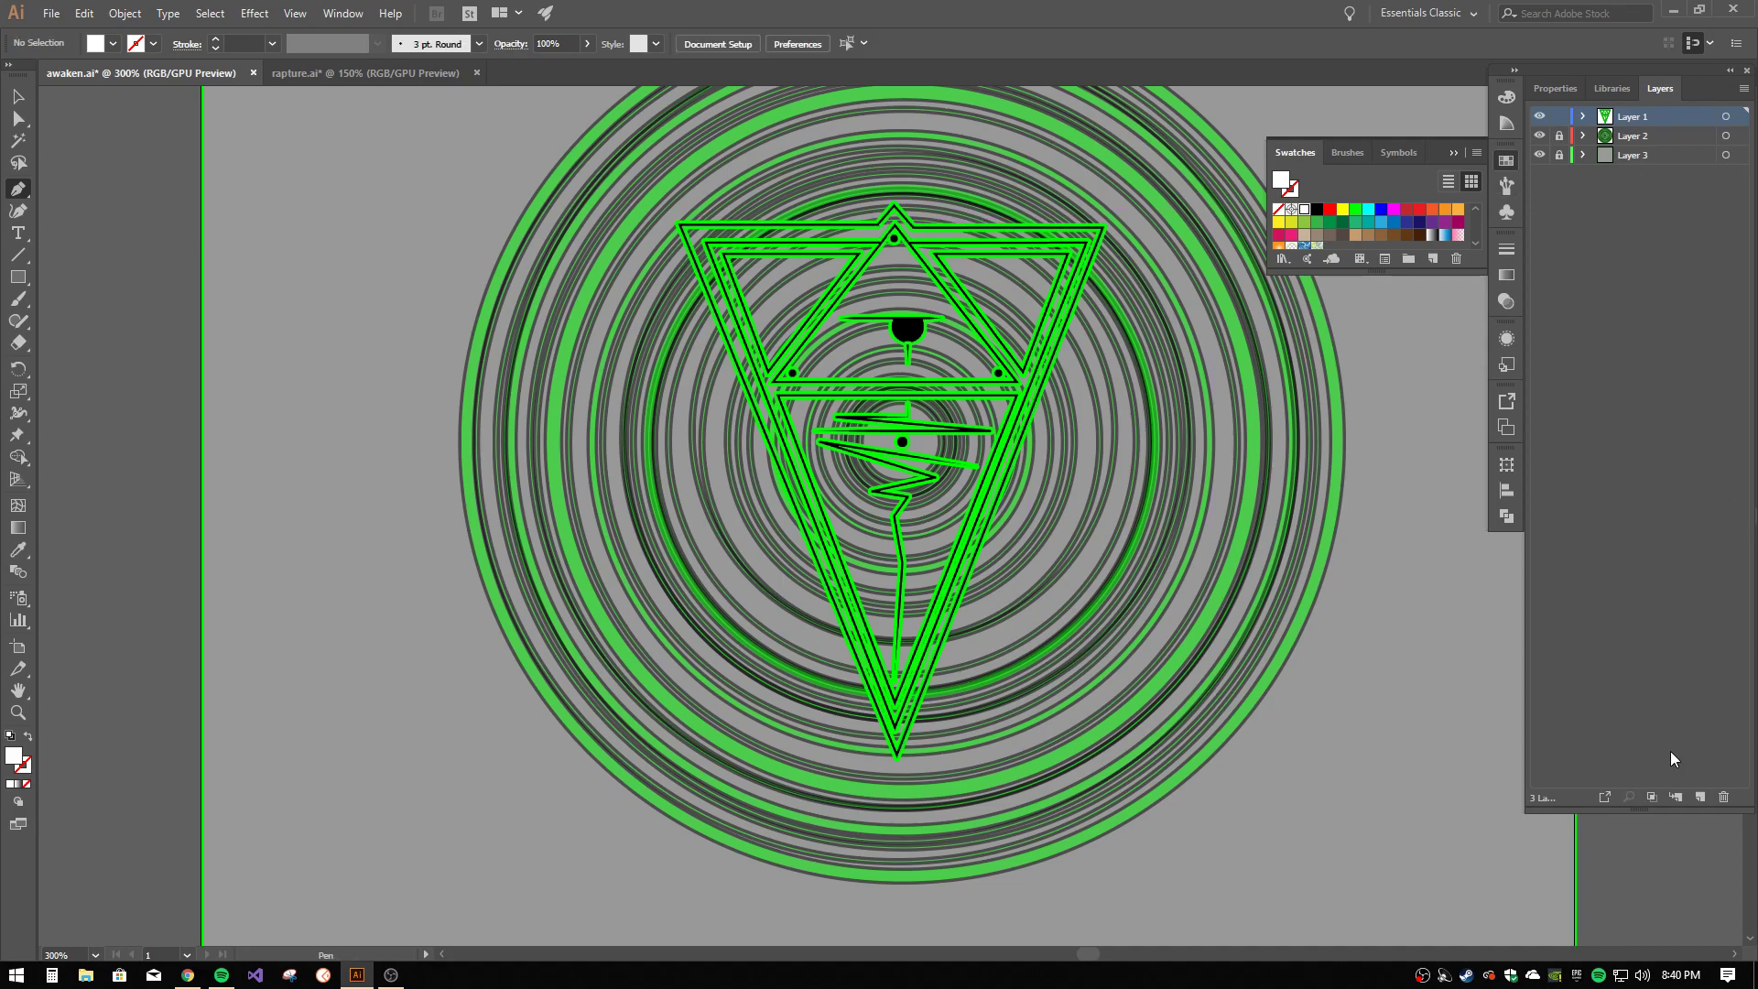
{"action": "left_click", "coordinate": [1699, 795]}
{"action": "left_click_drag", "start_coordinate": [1657, 136], "coordinate": [1552, 114]}
{"action": "left_click", "coordinate": [1559, 116]}
- Trace a closed white-filled shape with the Pen tool around the emblem's outer corners, including the small peak at the top
{"action": "left_click", "coordinate": [679, 223]}
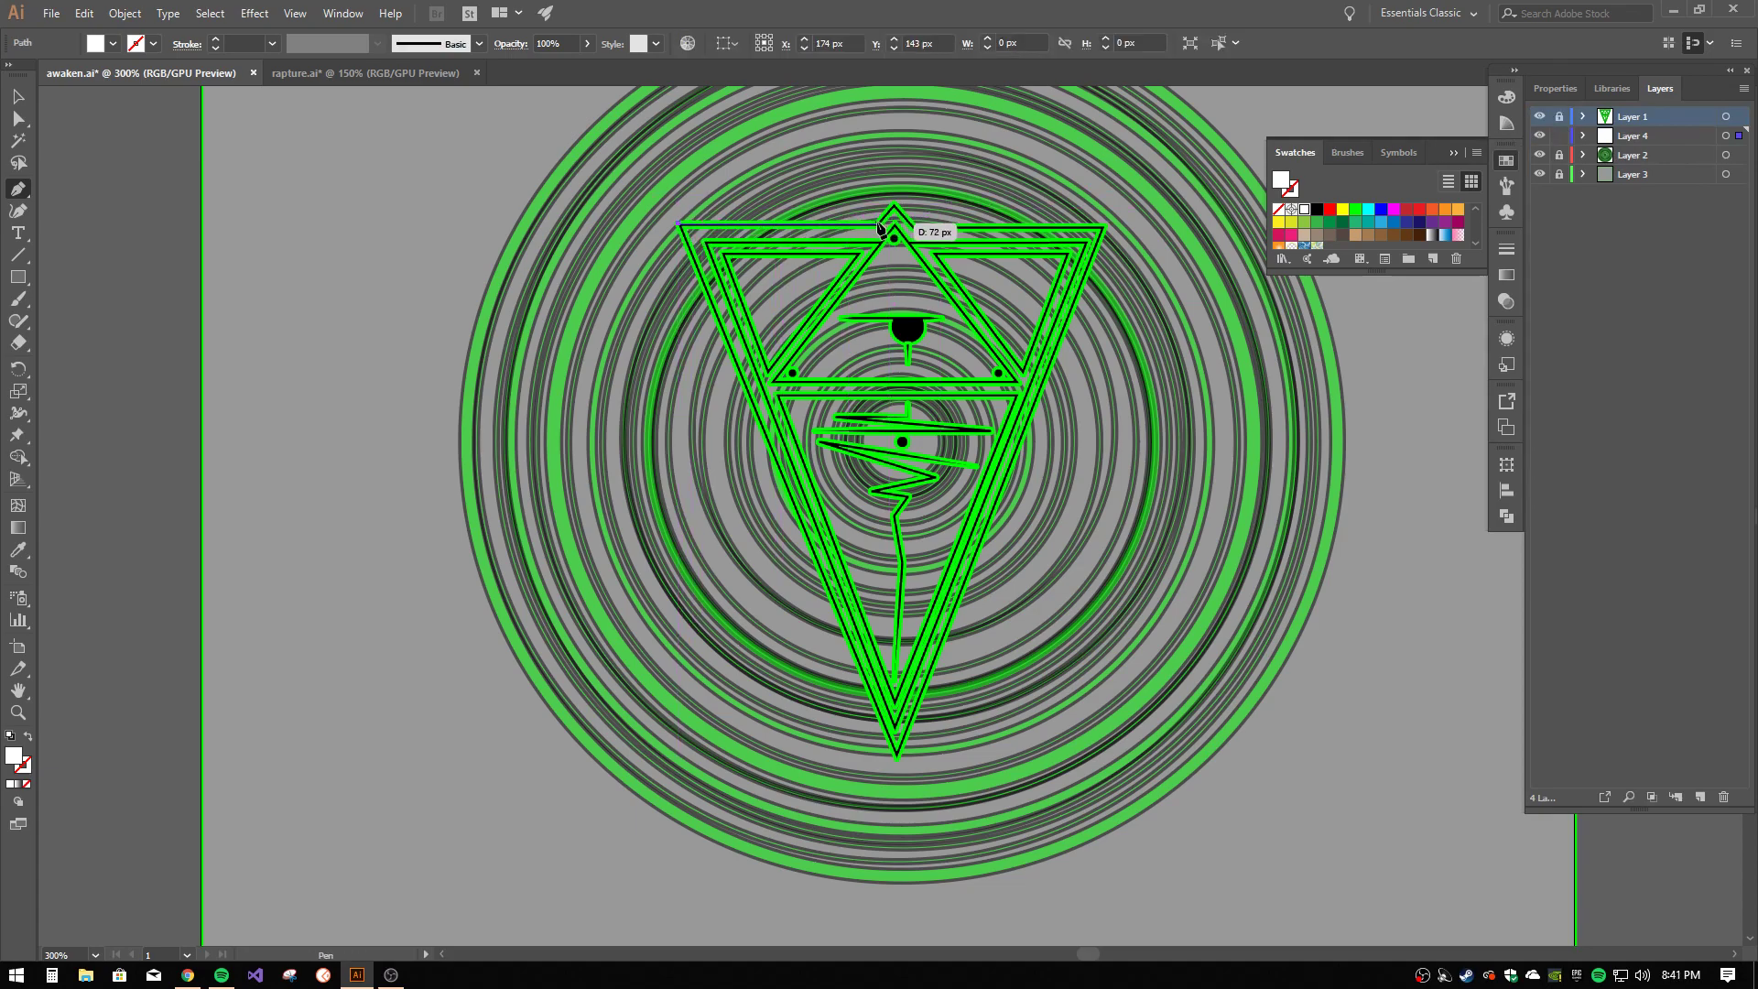
{"action": "left_click", "coordinate": [876, 224]}
{"action": "left_click", "coordinate": [895, 204]}
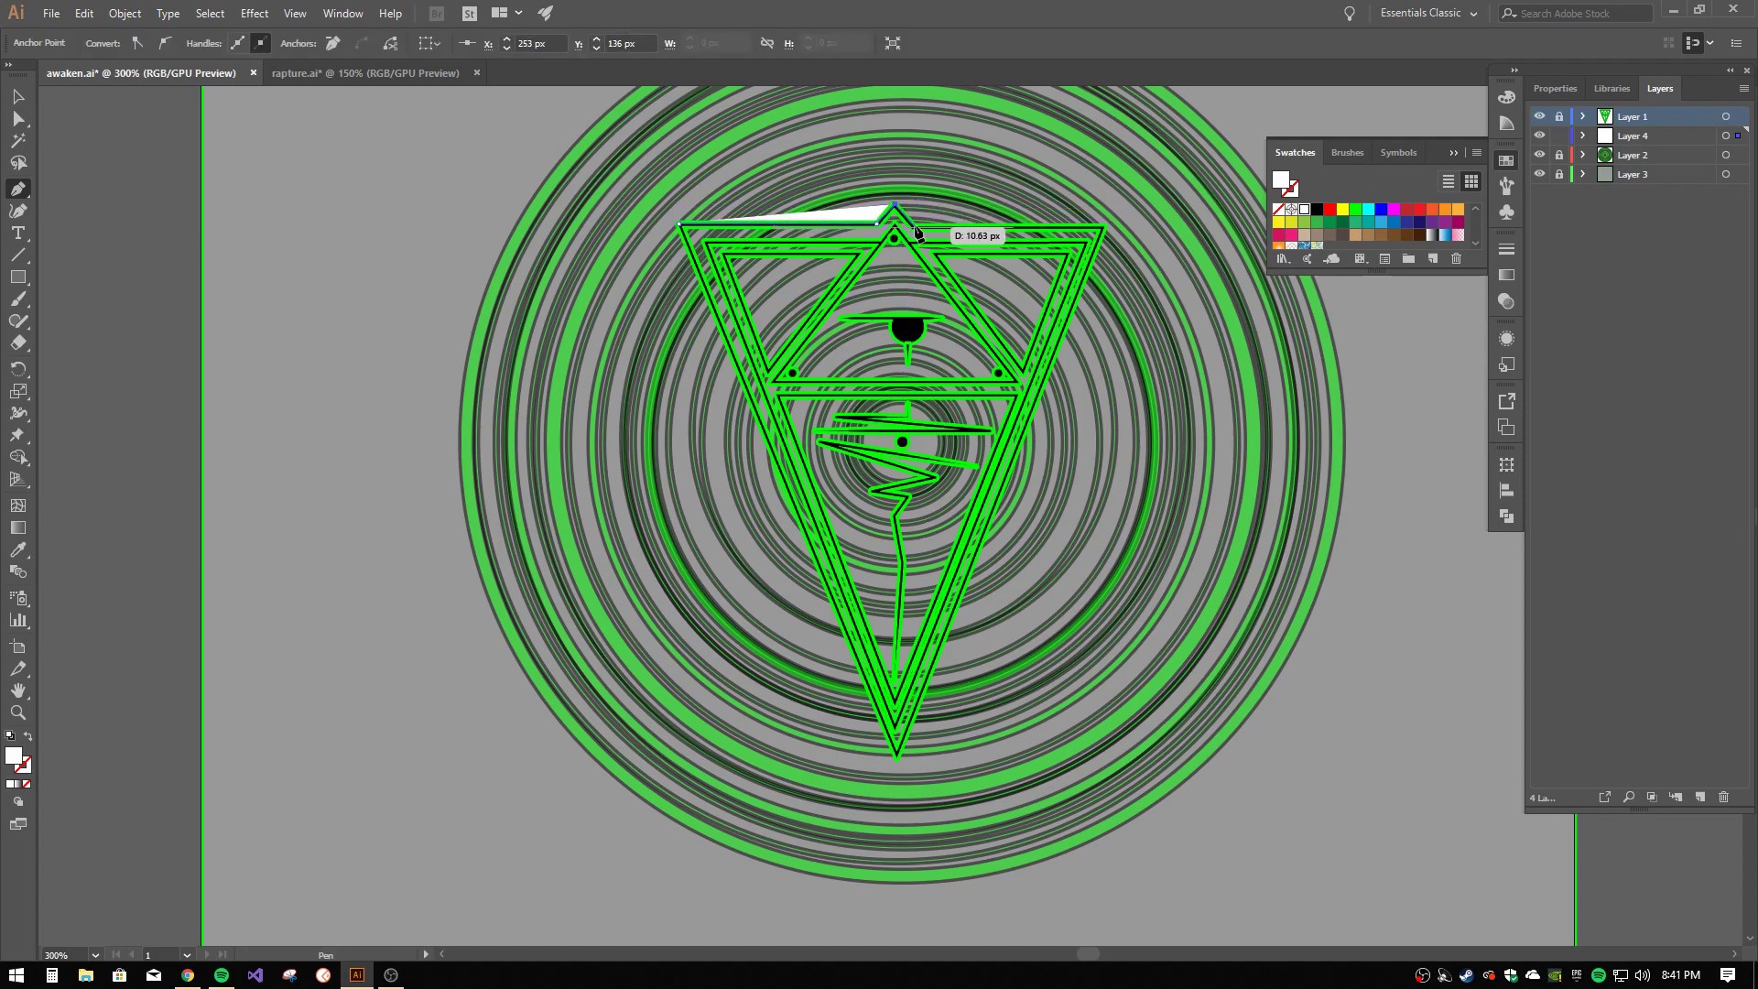
{"action": "left_click", "coordinate": [914, 225]}
{"action": "left_click", "coordinate": [1102, 226]}
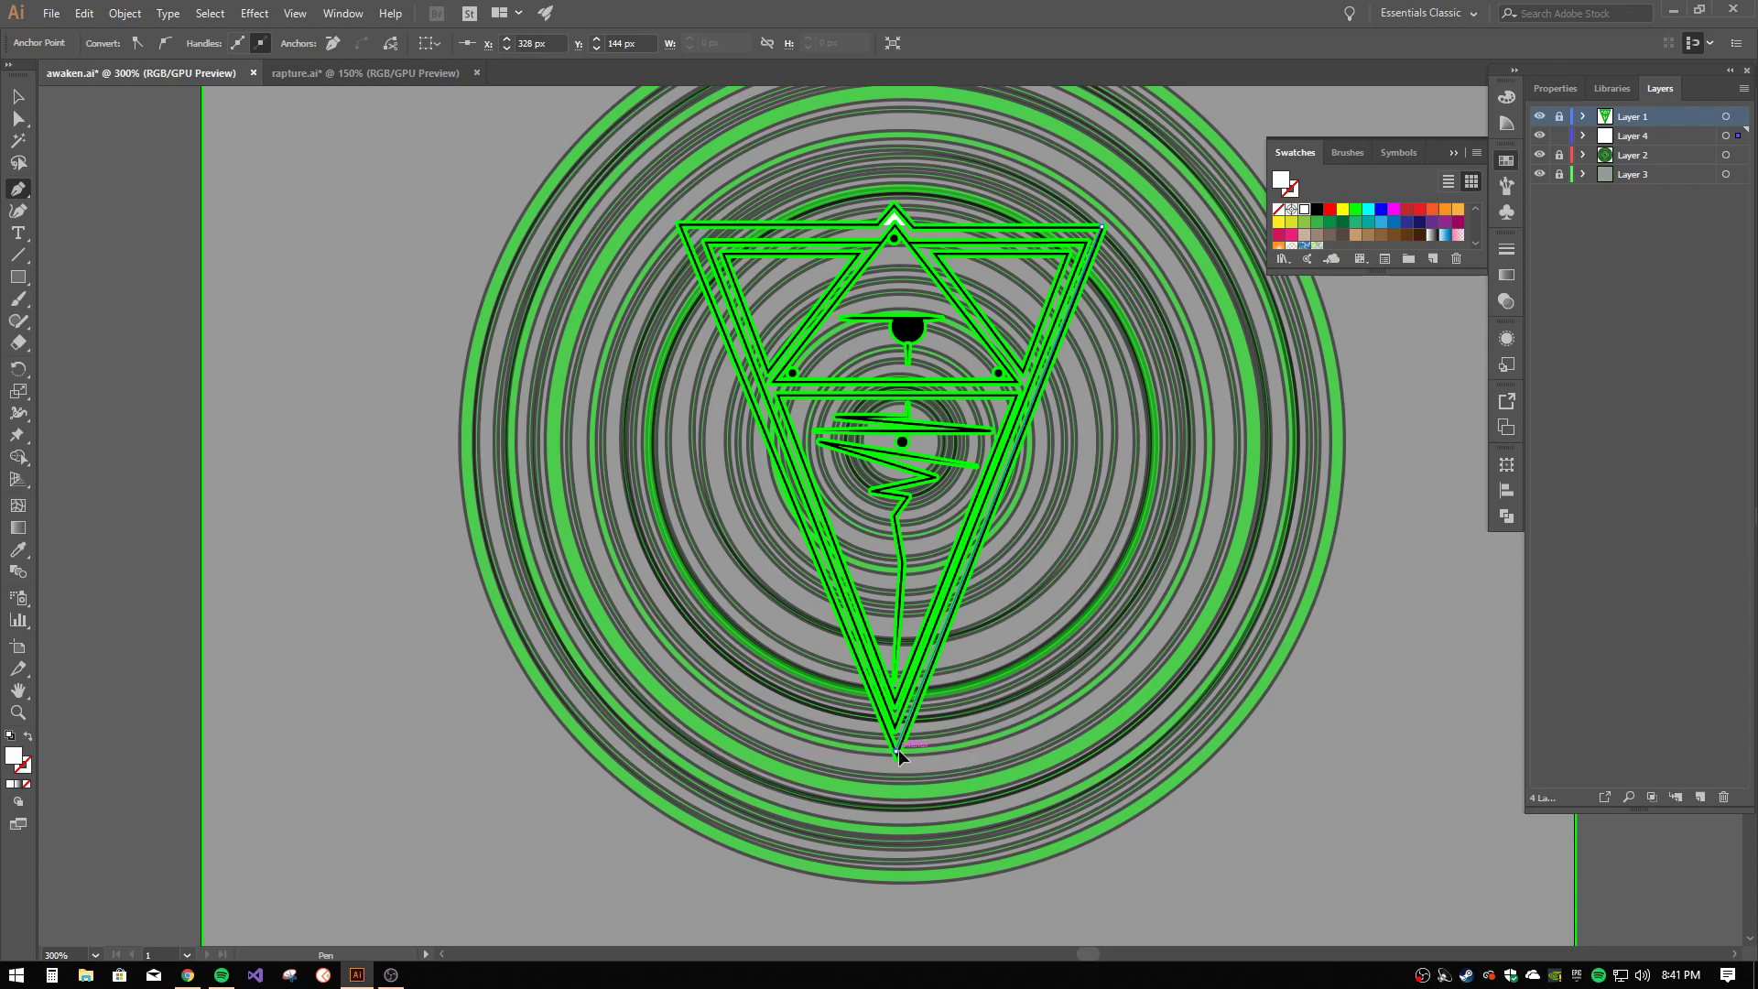
{"action": "left_click", "coordinate": [898, 755]}
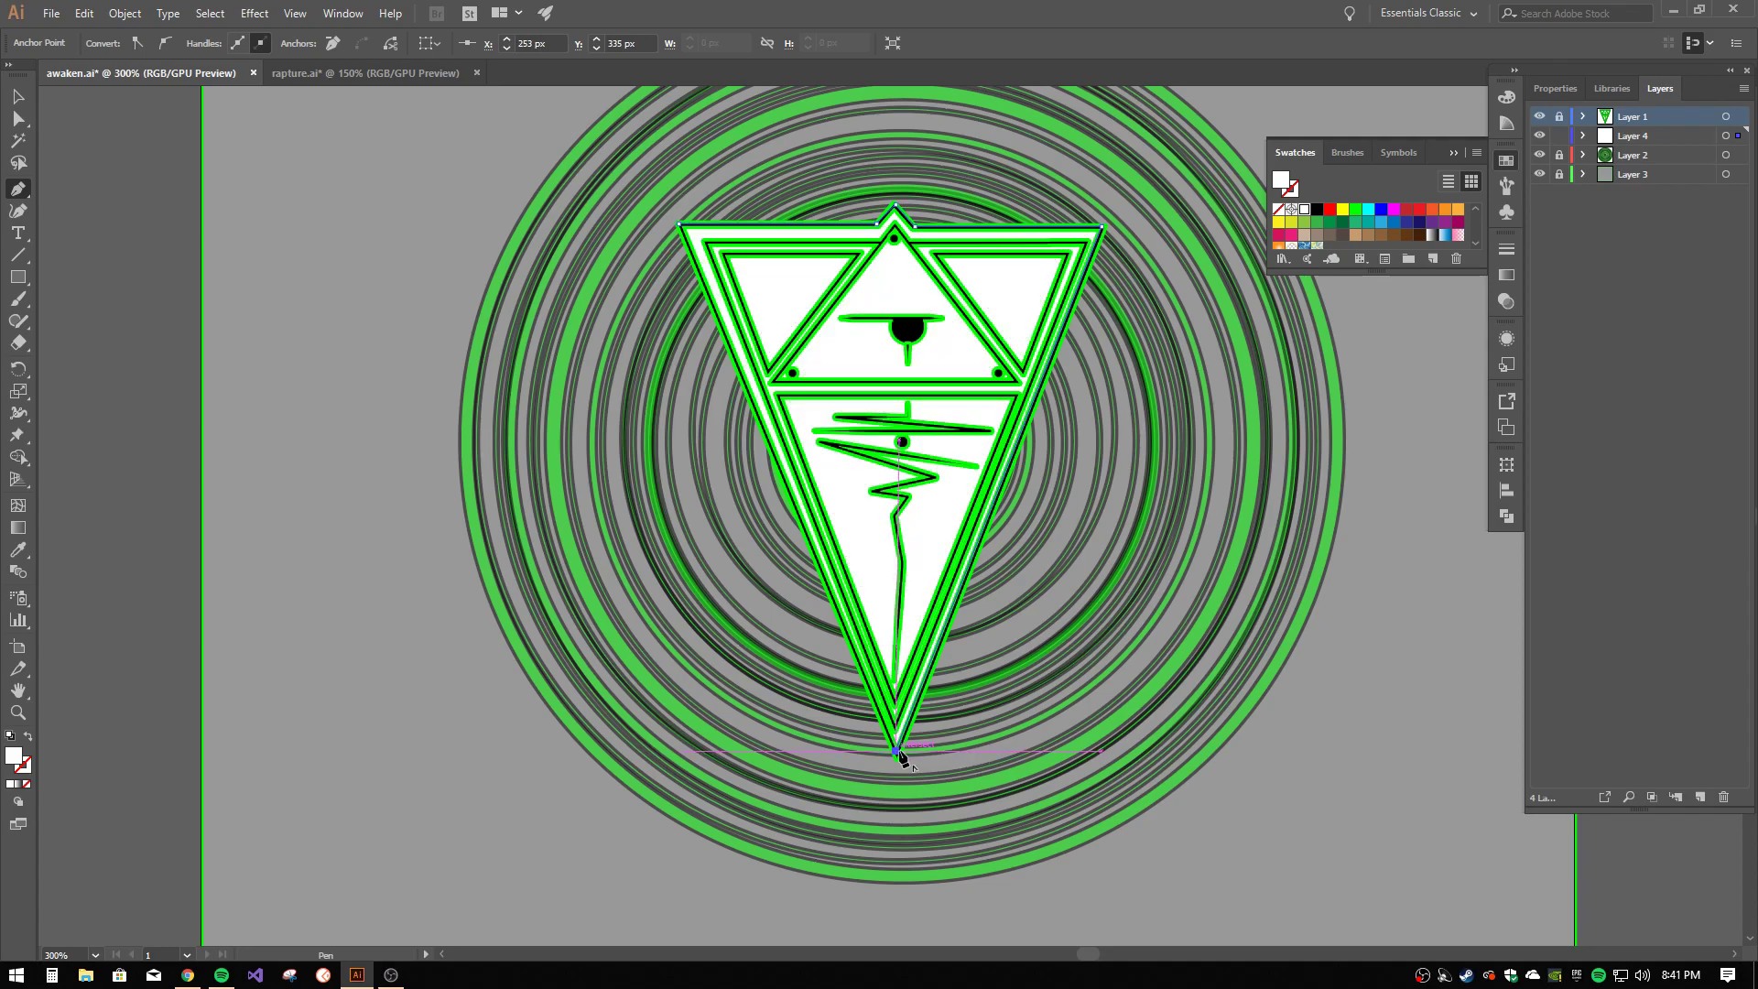
{"action": "left_click", "coordinate": [677, 225]}
- Hide the ring layer and deselect the white backing shape
{"action": "left_click", "coordinate": [1539, 156]}
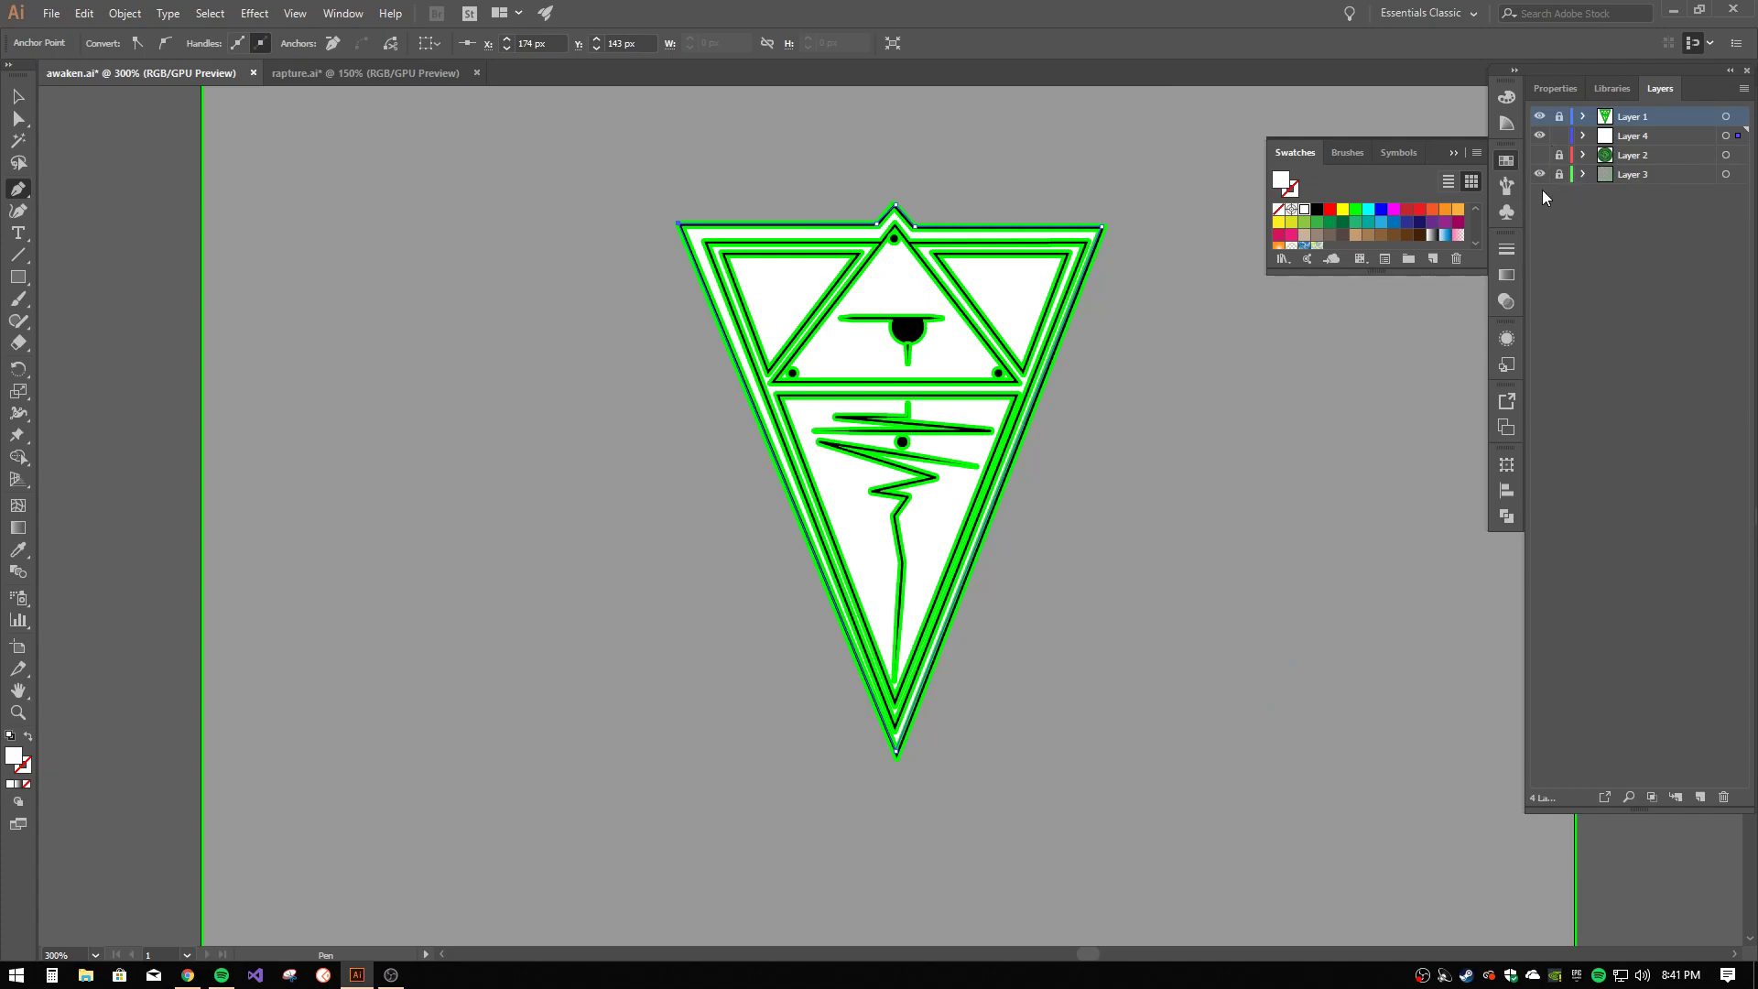
{"action": "key", "text": "ctrl+0"}
{"action": "left_click", "coordinate": [17, 96]}
{"action": "left_click", "coordinate": [552, 137]}
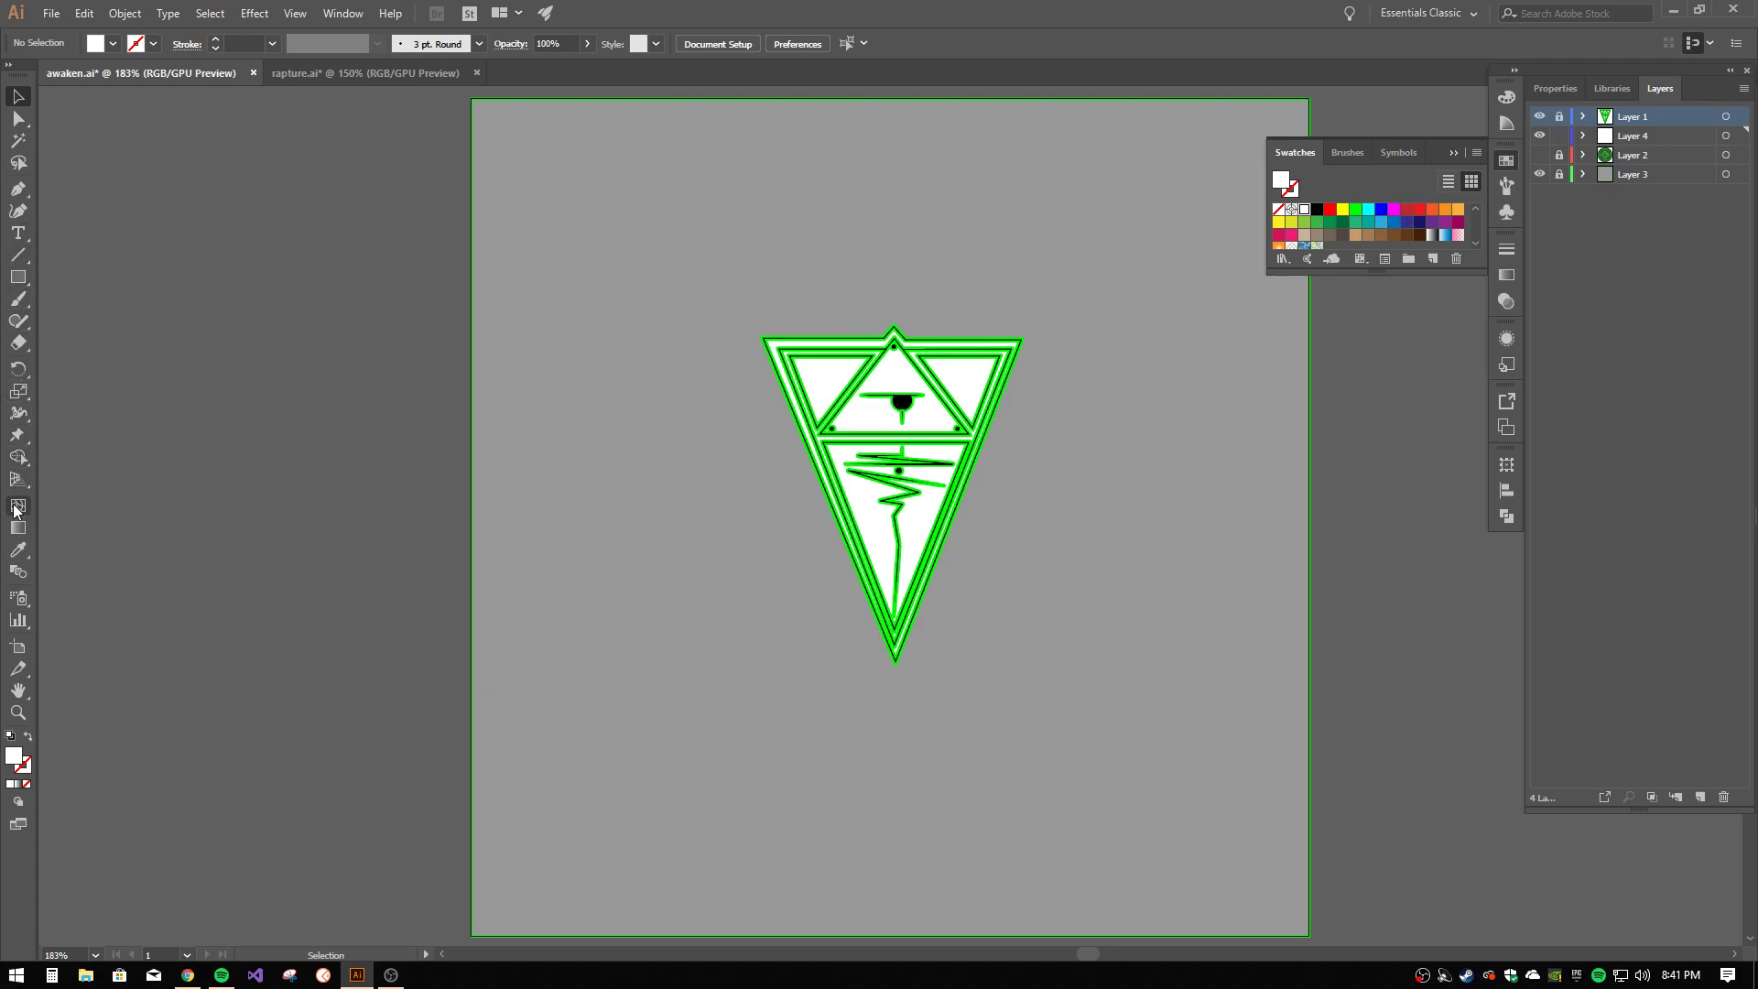
- Use the Eyedropper to apply the background's grey fill and green stroke to the backing shape behind the emblem
{"action": "left_click", "coordinate": [17, 549]}
{"action": "left_click", "coordinate": [514, 401]}
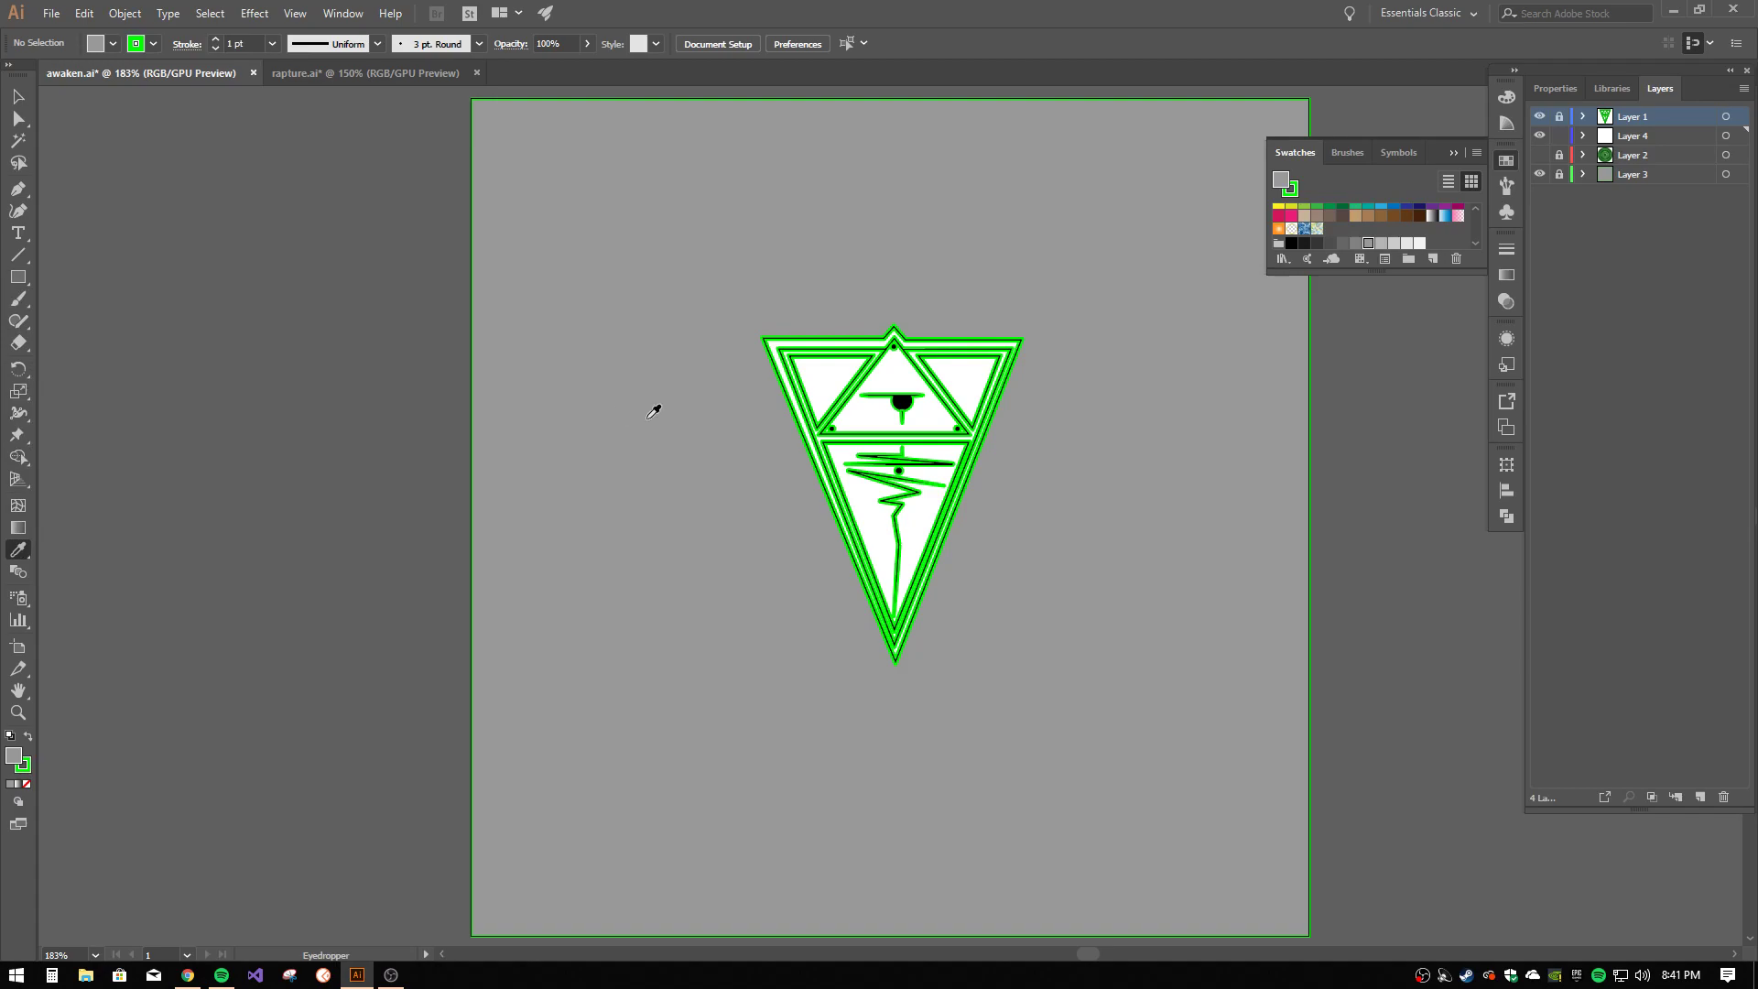
{"action": "key", "text": "ctrl+z"}
{"action": "left_click", "coordinate": [624, 400]}
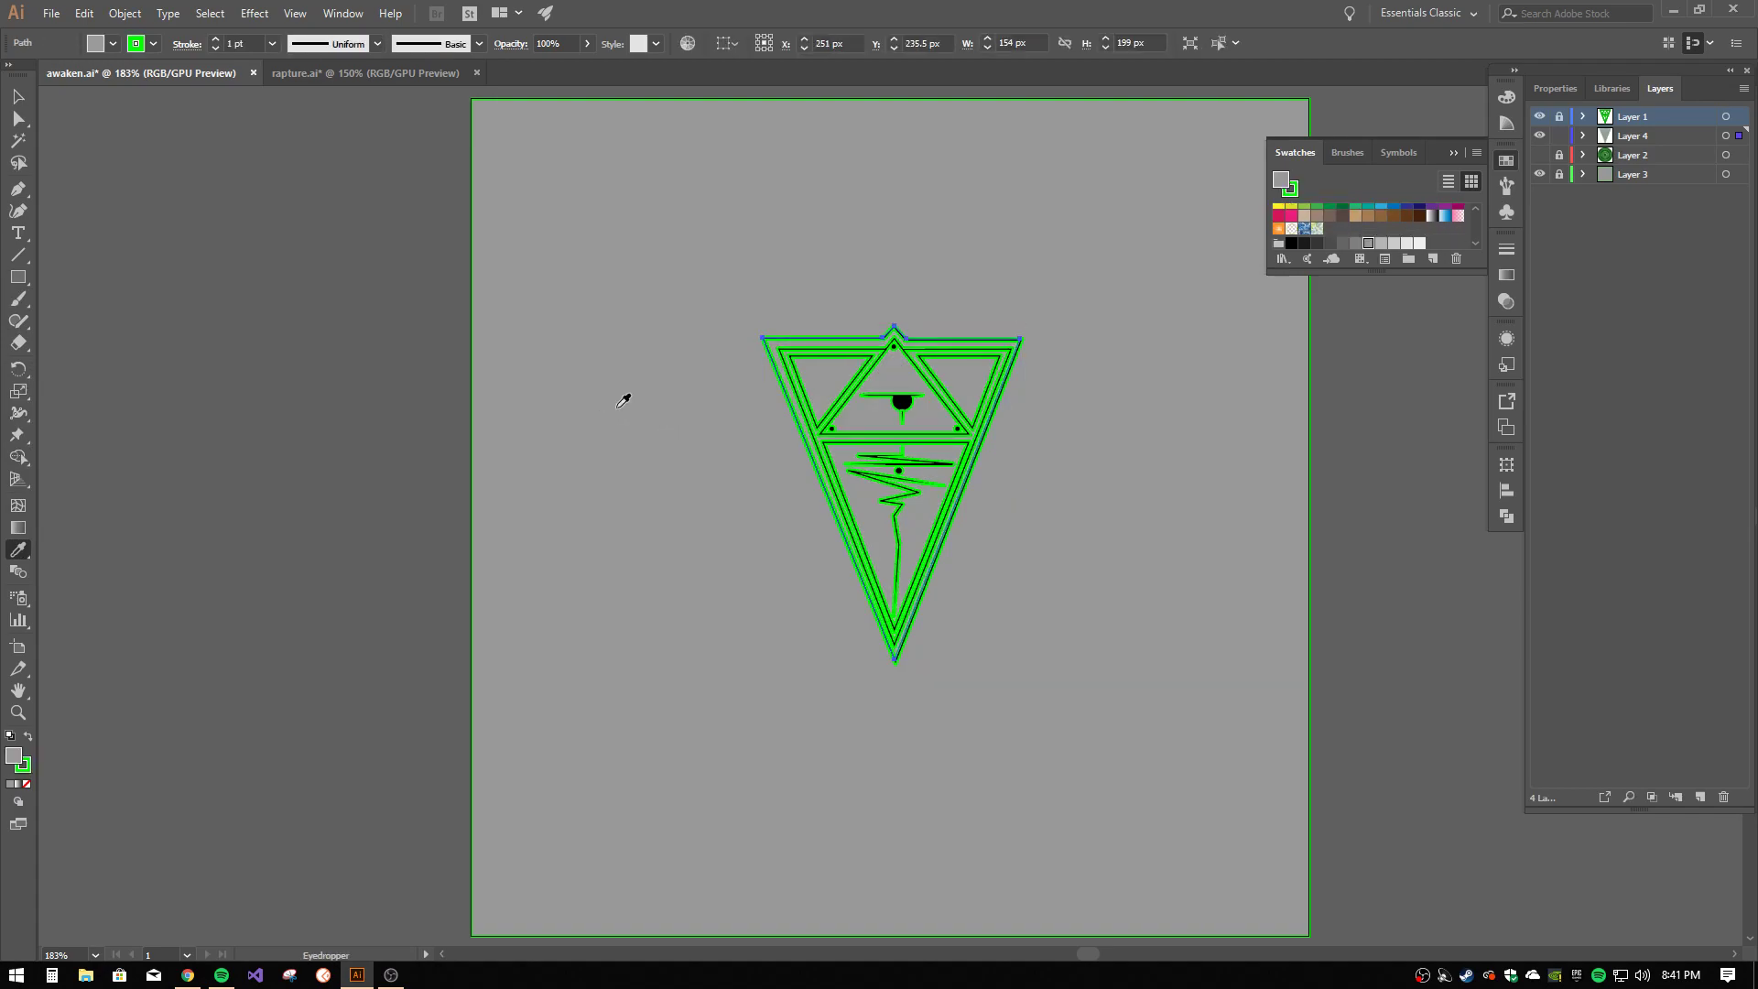
- Deselect the backing shape, and show and unlock the ring layer
{"action": "left_click", "coordinate": [18, 97]}
{"action": "left_click", "coordinate": [737, 231]}
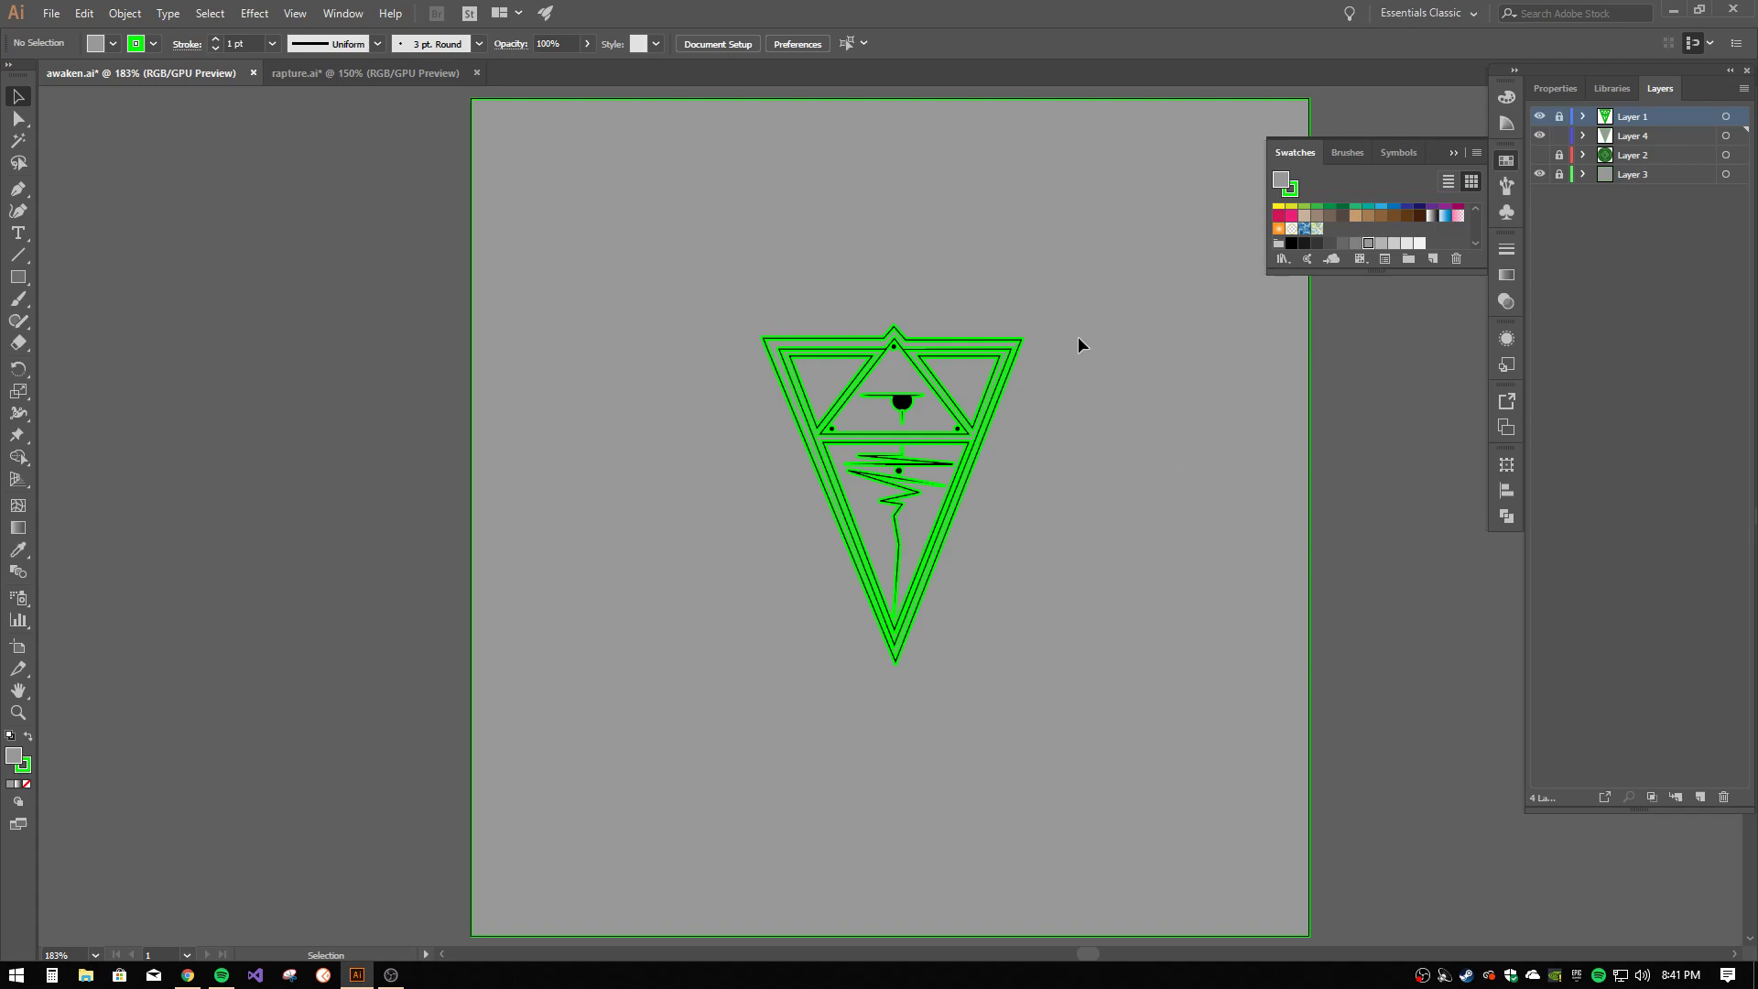
{"action": "left_click", "coordinate": [1541, 156]}
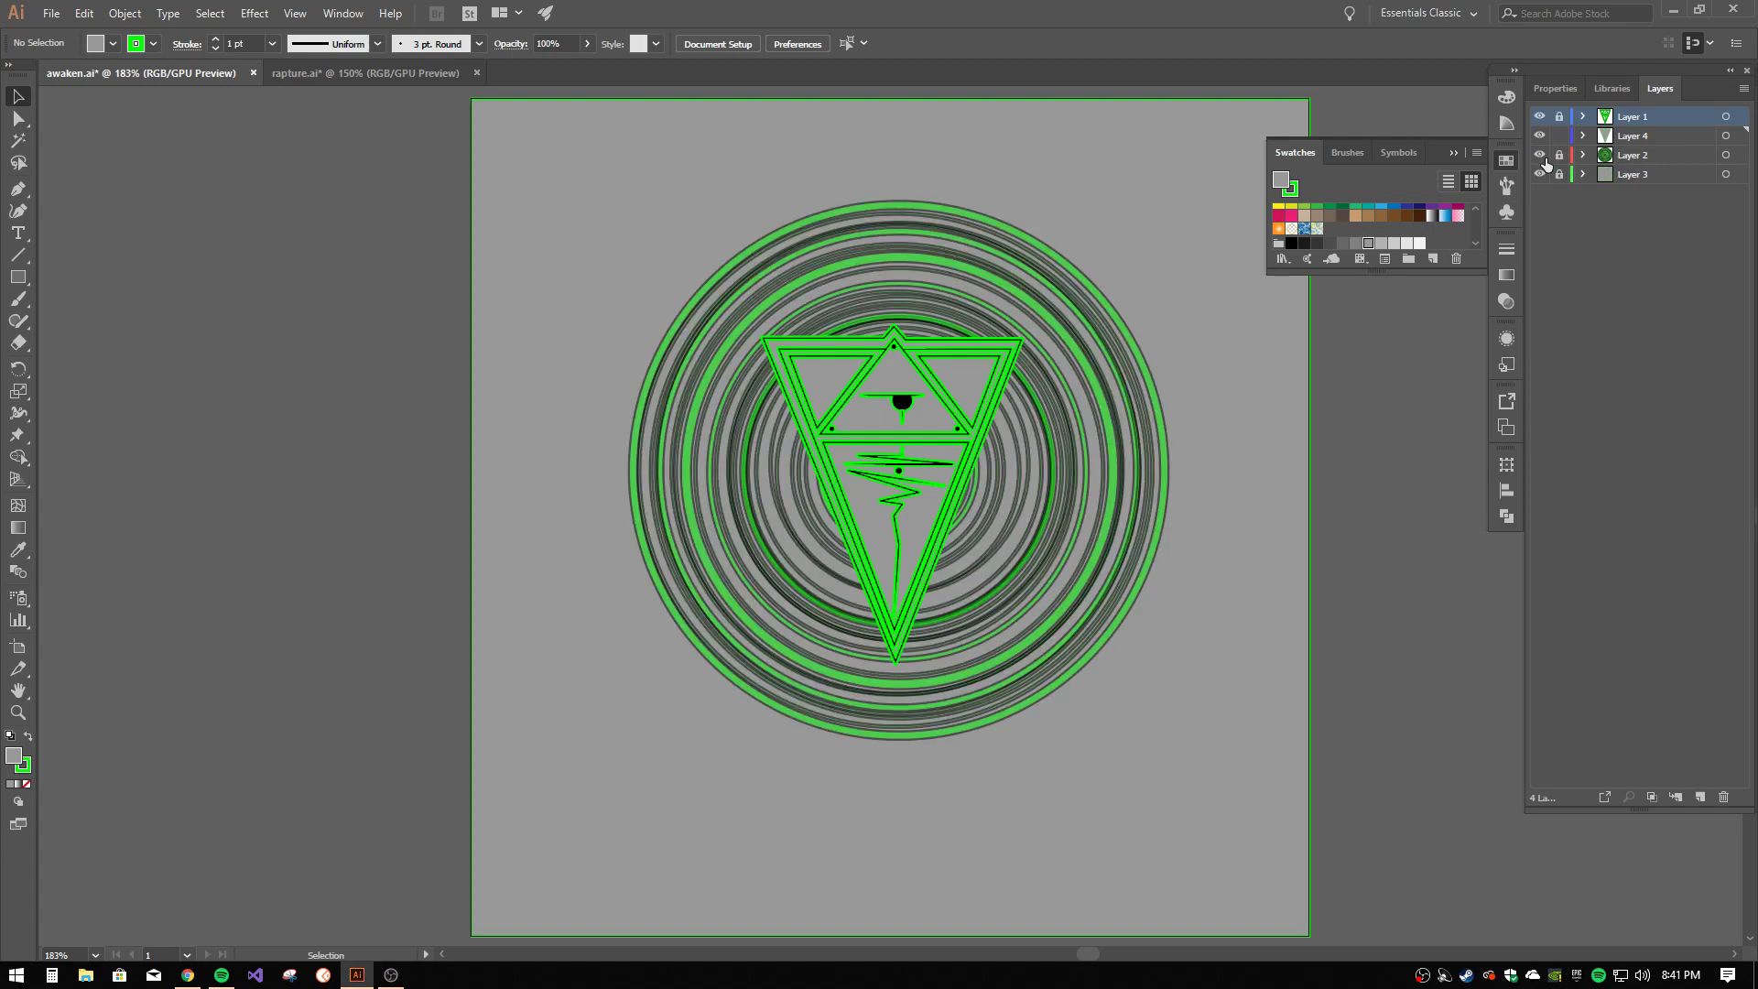
{"action": "left_click", "coordinate": [1559, 156]}
- Lock the backing shape's layer and remove the black stroke from the concentric rings
{"action": "key", "text": "ctrl+a"}
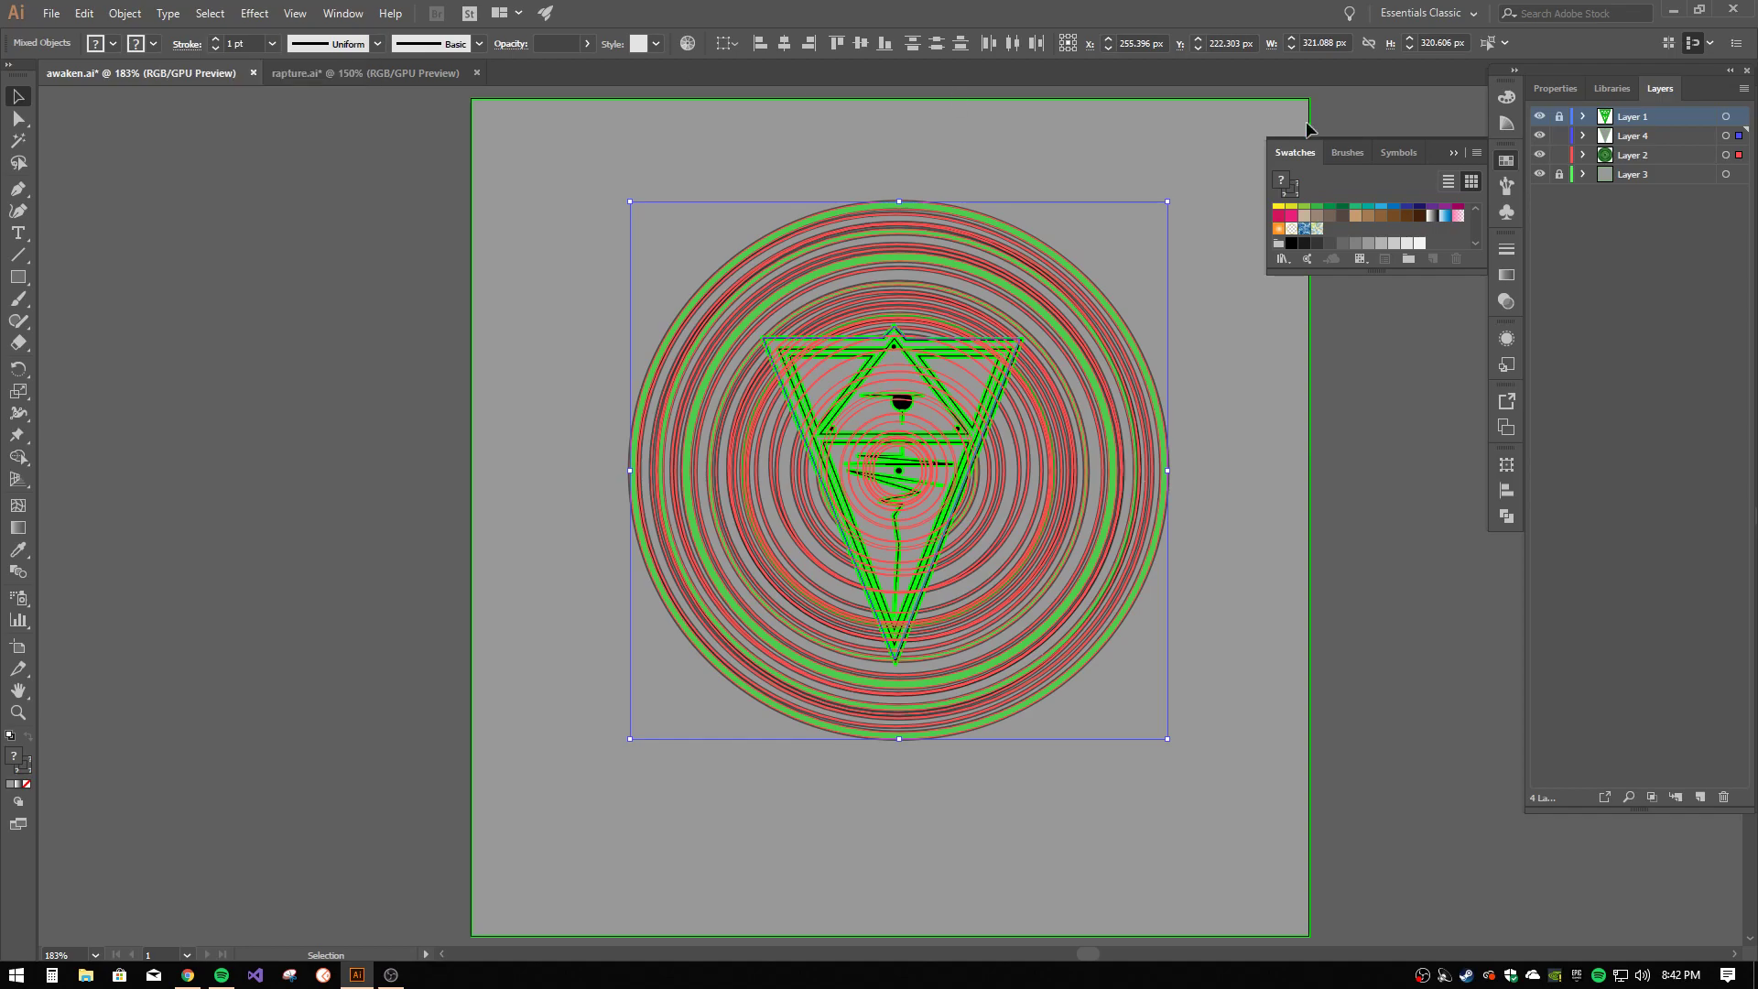
{"action": "left_click", "coordinate": [1559, 135]}
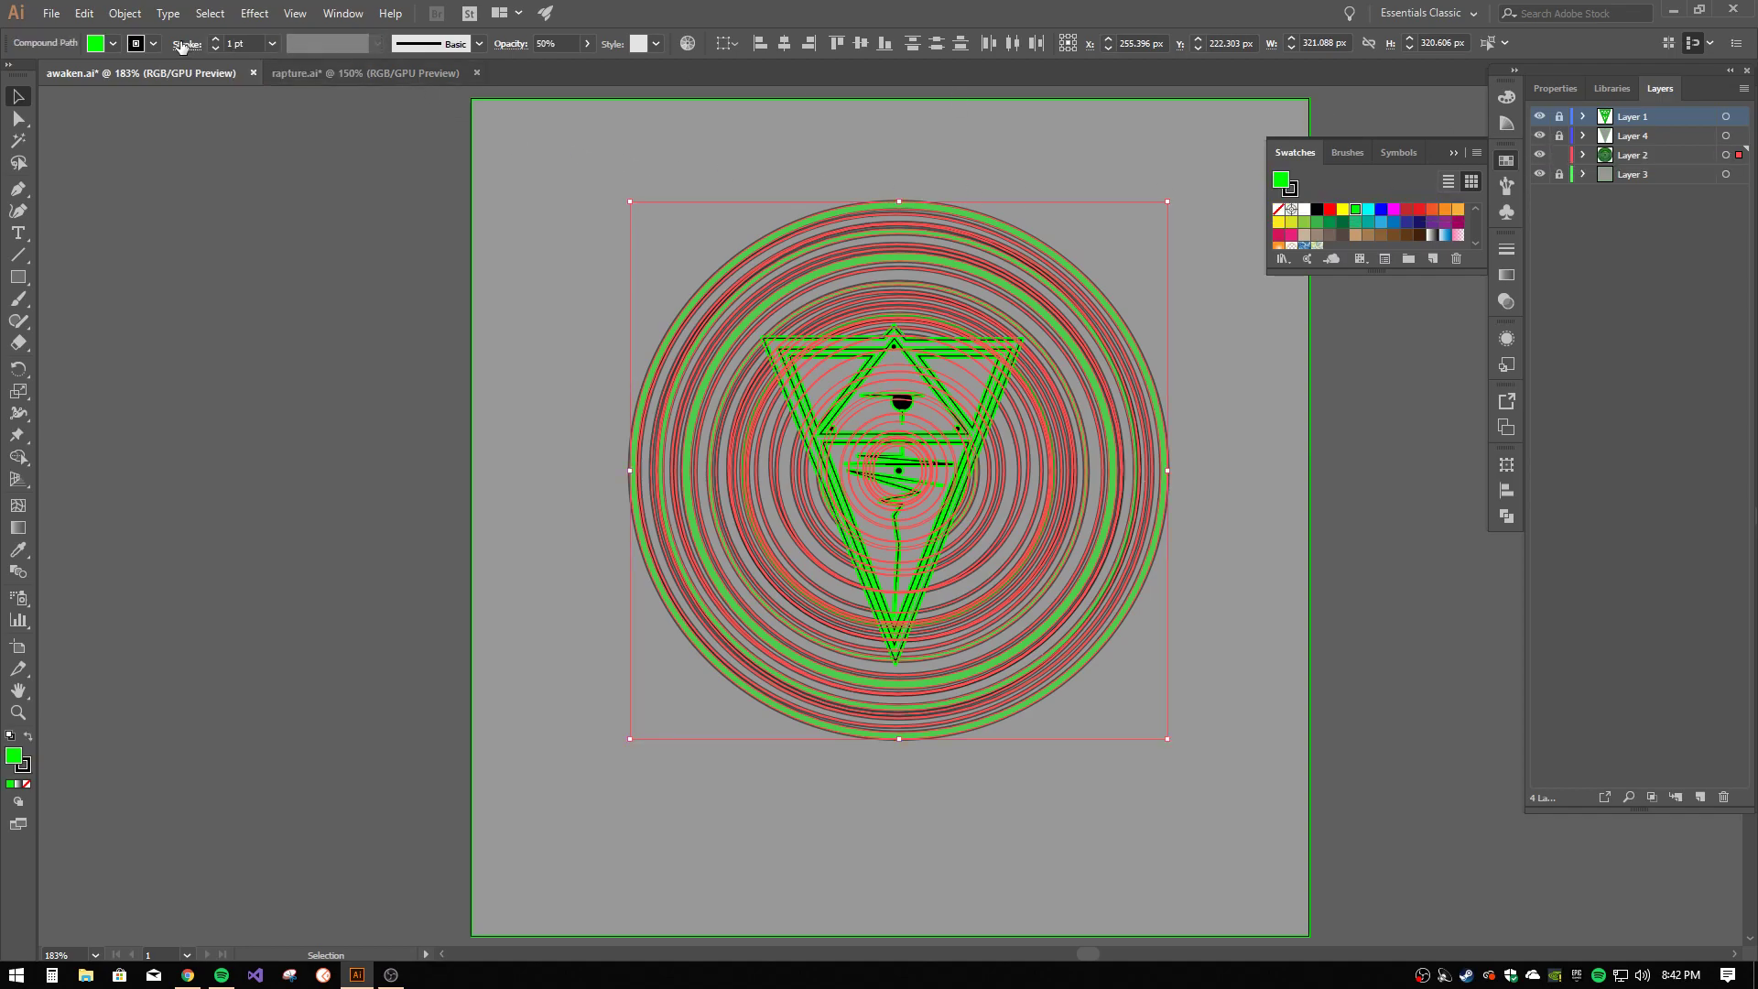
{"action": "left_click", "coordinate": [153, 43]}
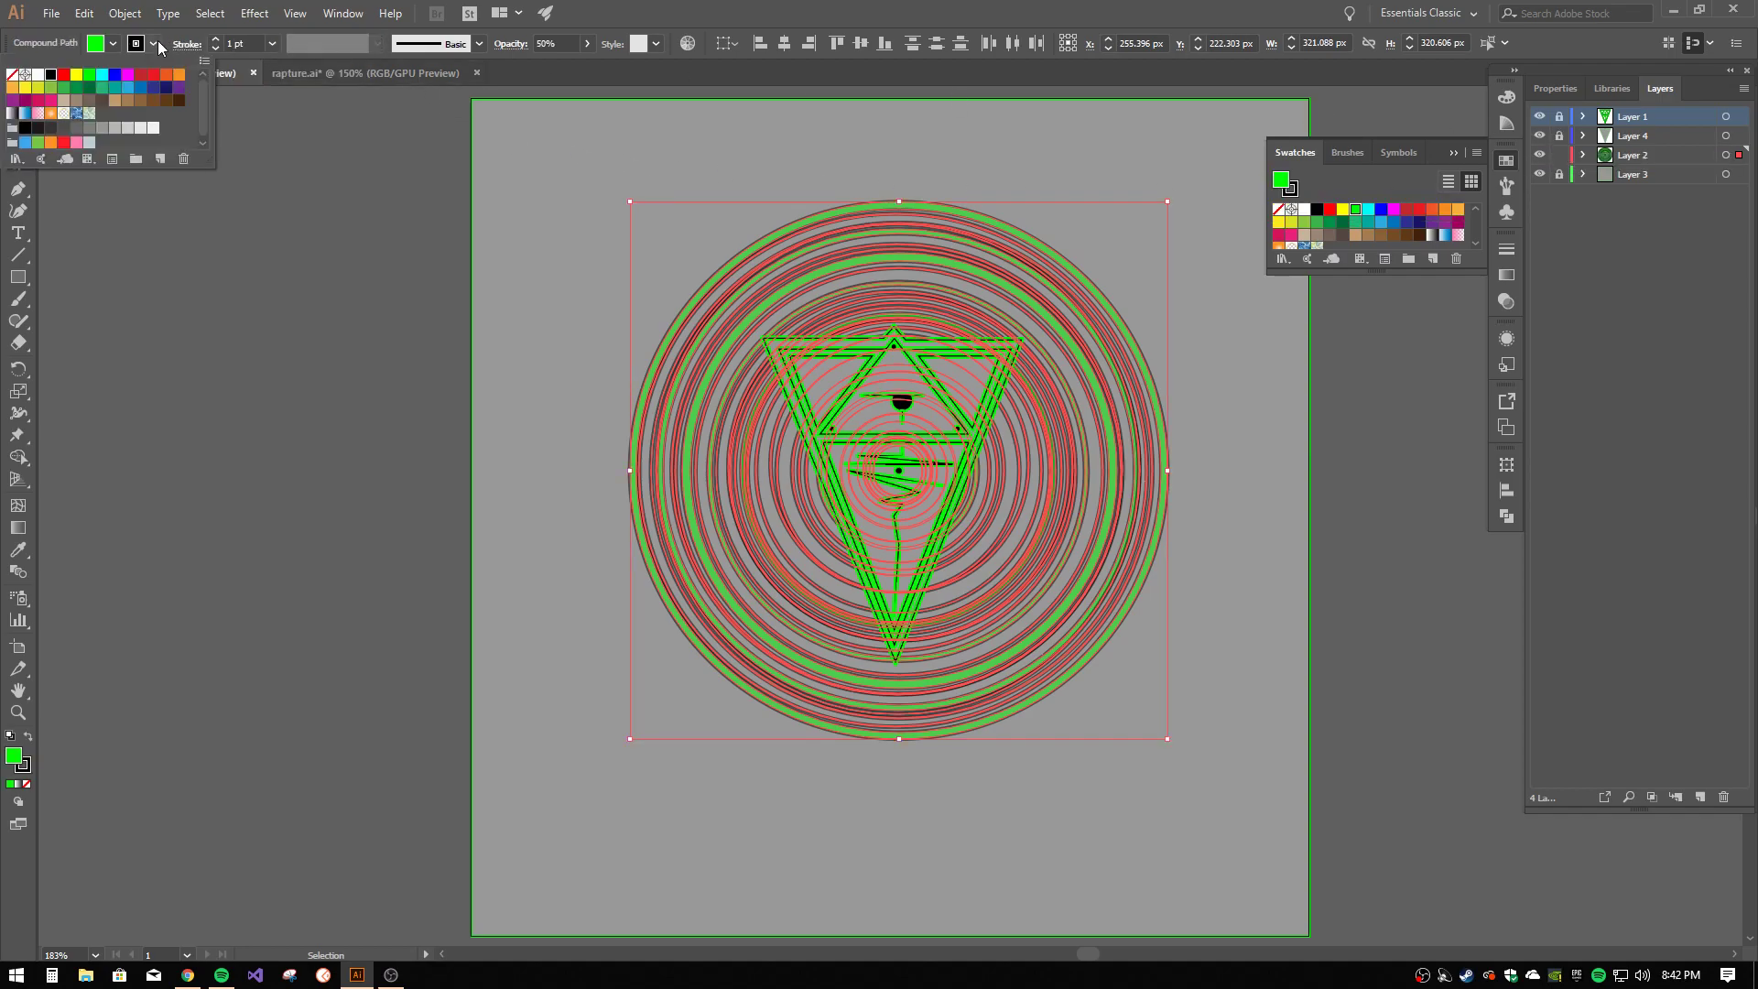
{"action": "left_click", "coordinate": [12, 74]}
{"action": "left_click", "coordinate": [540, 192]}
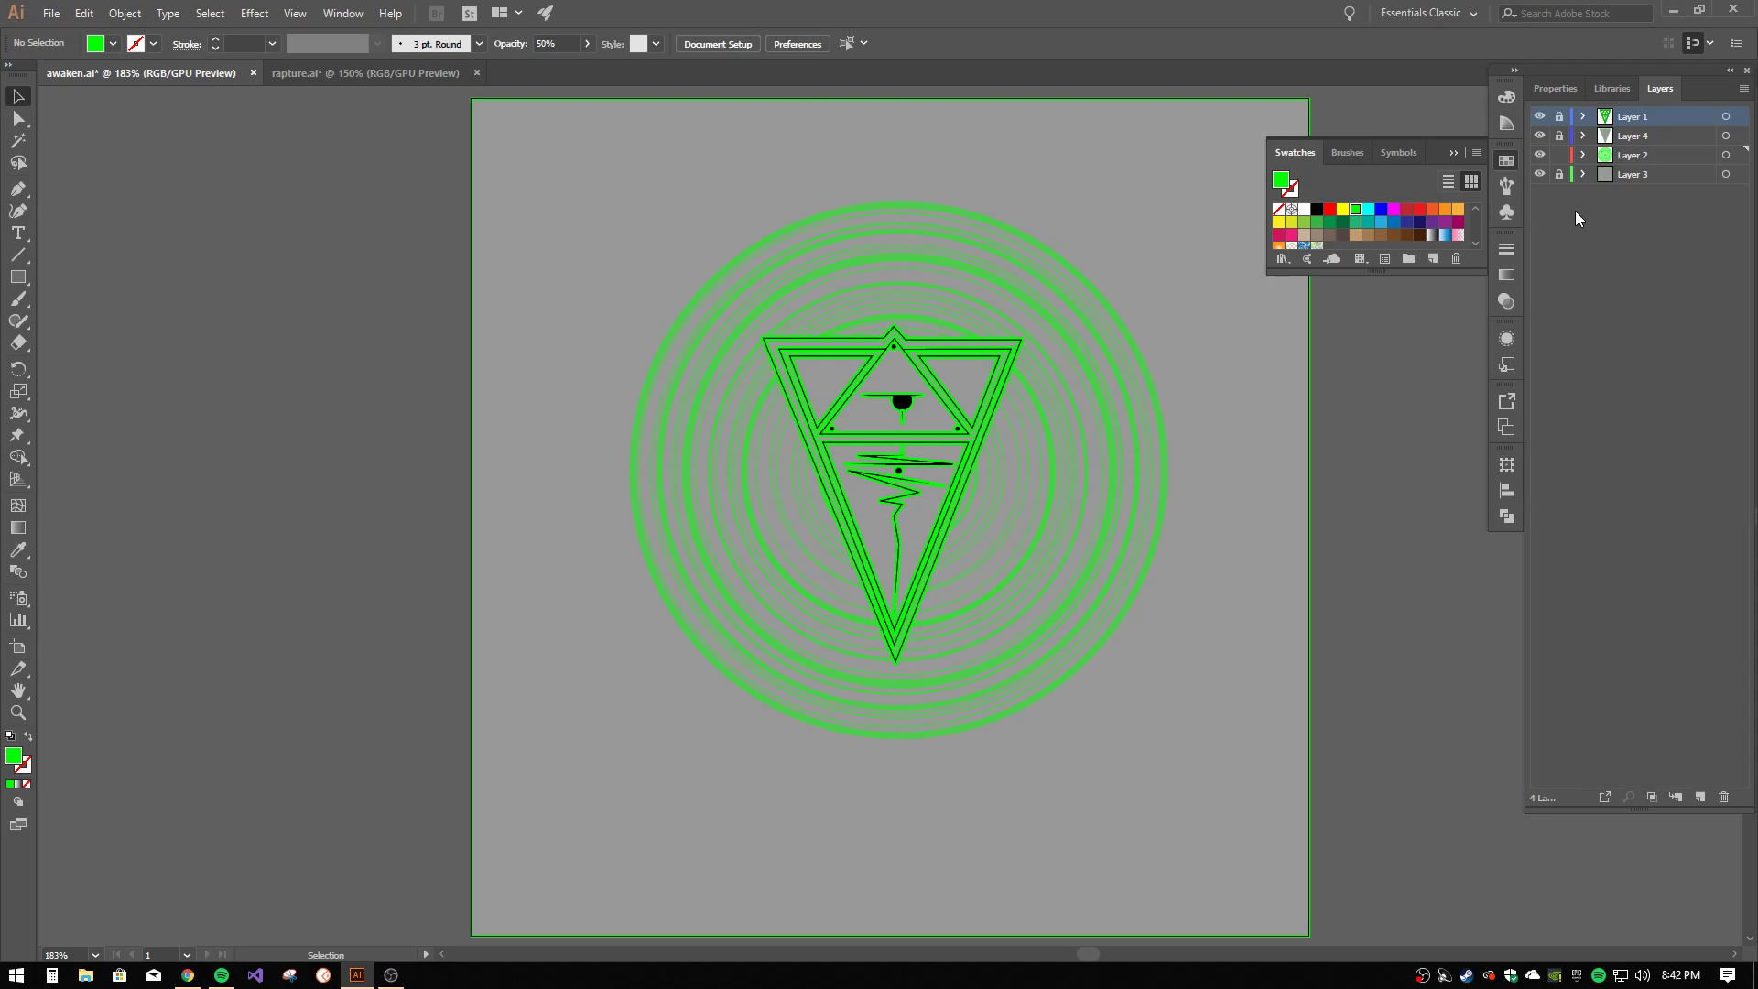
- Duplicate the concentric rings and enlarge the copy to about 514 × 513 px
{"action": "key", "text": "ctrl+a"}
{"action": "key", "text": "ctrl+z"}
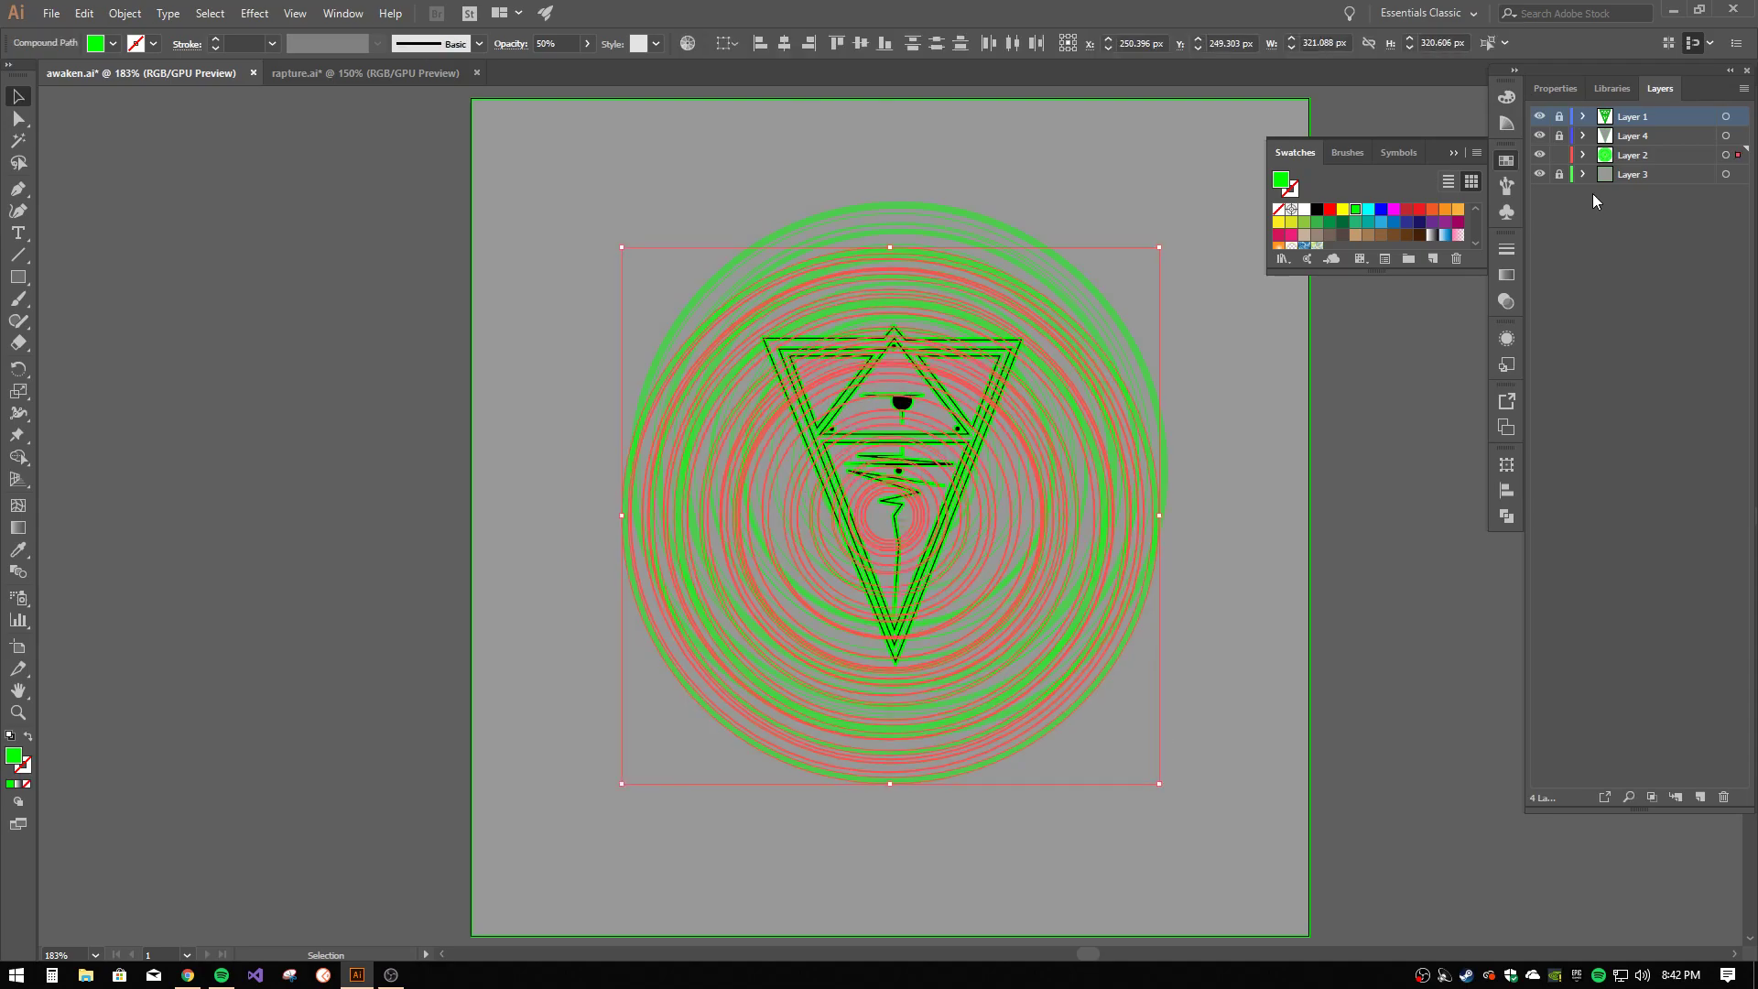
{"action": "left_click_drag", "start_coordinate": [620, 253], "coordinate": [568, 508]}
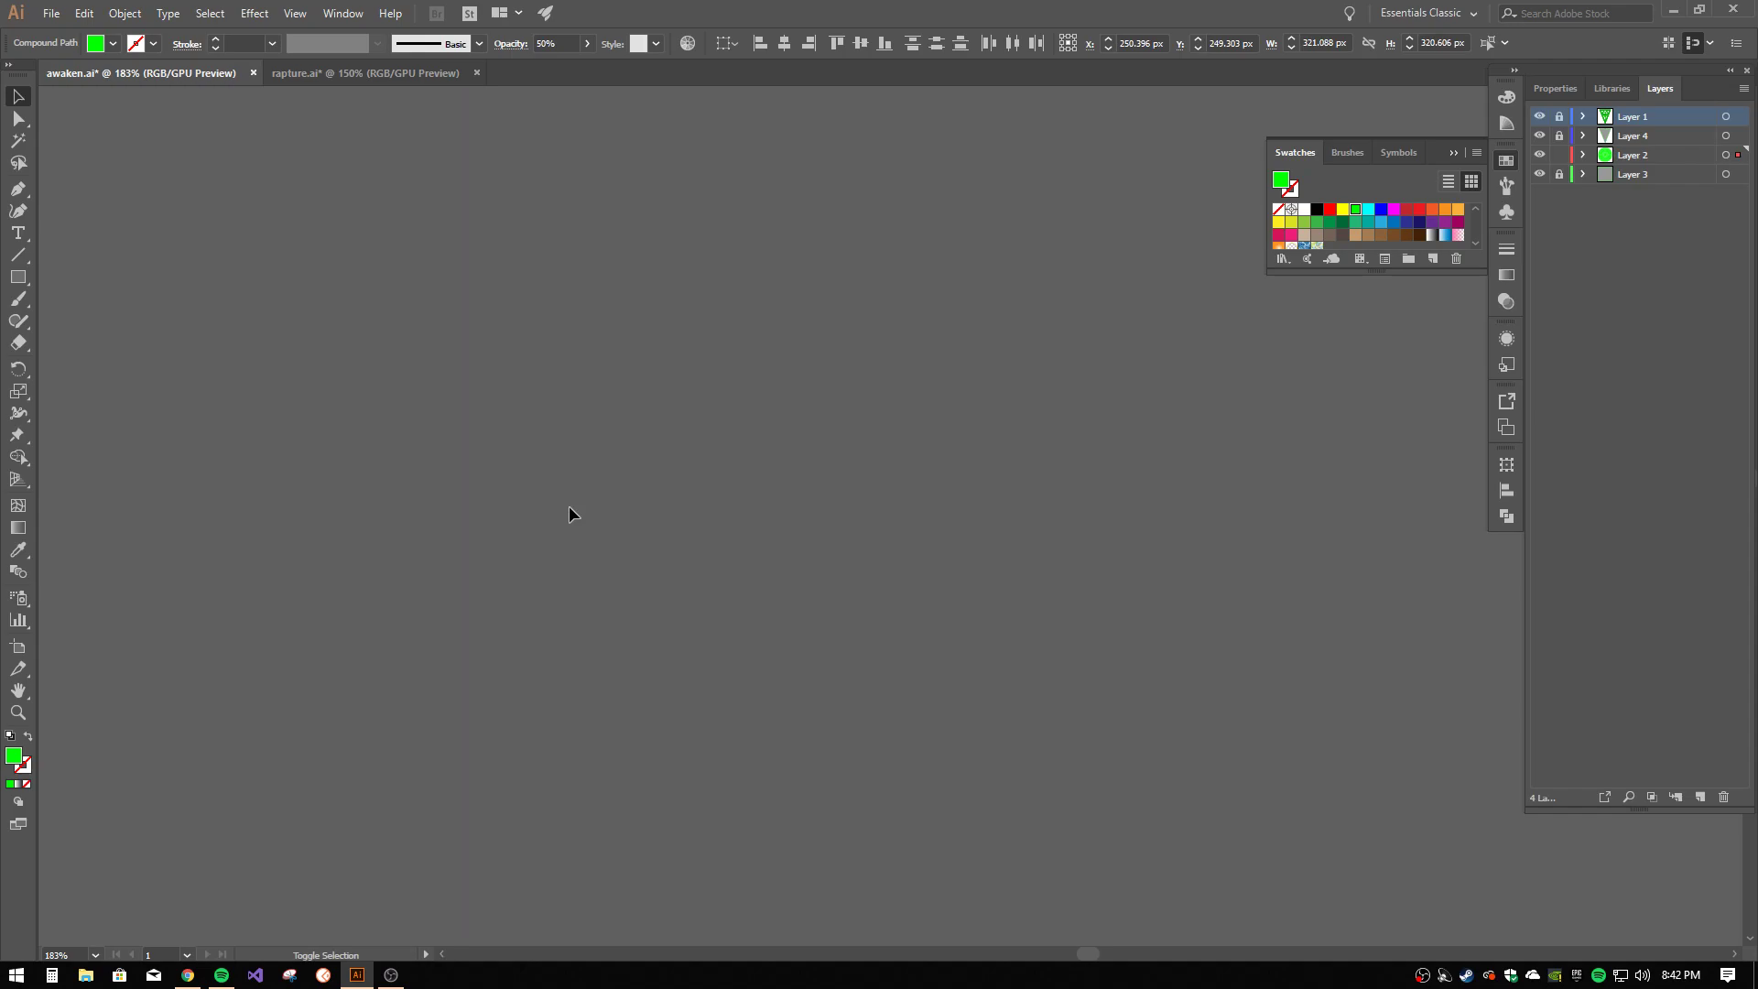
{"action": "key", "text": "ctrl+minus"}
{"action": "key", "text": "ctrl+minus"}
{"action": "key", "text": "ctrl+minus"}
{"action": "key", "text": "ctrl+minus"}
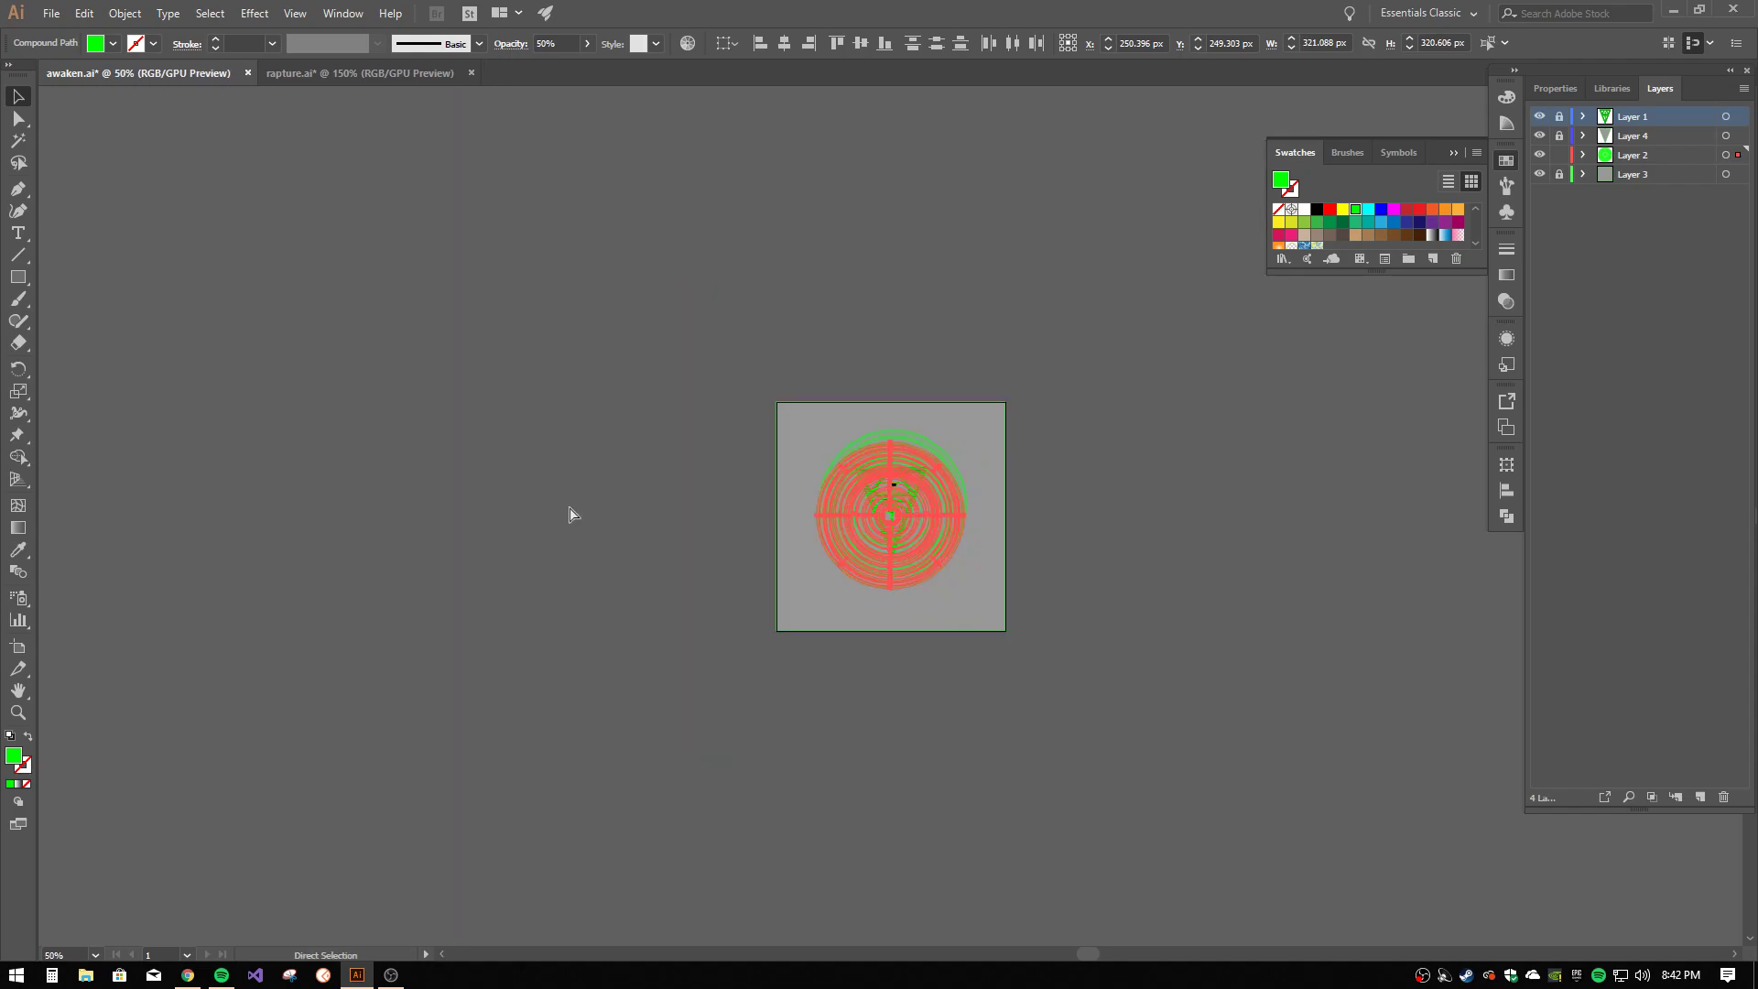
{"action": "left_click_drag", "start_coordinate": [817, 443], "coordinate": [756, 397]}
{"action": "left_click_drag", "start_coordinate": [964, 589], "coordinate": [1006, 631]}
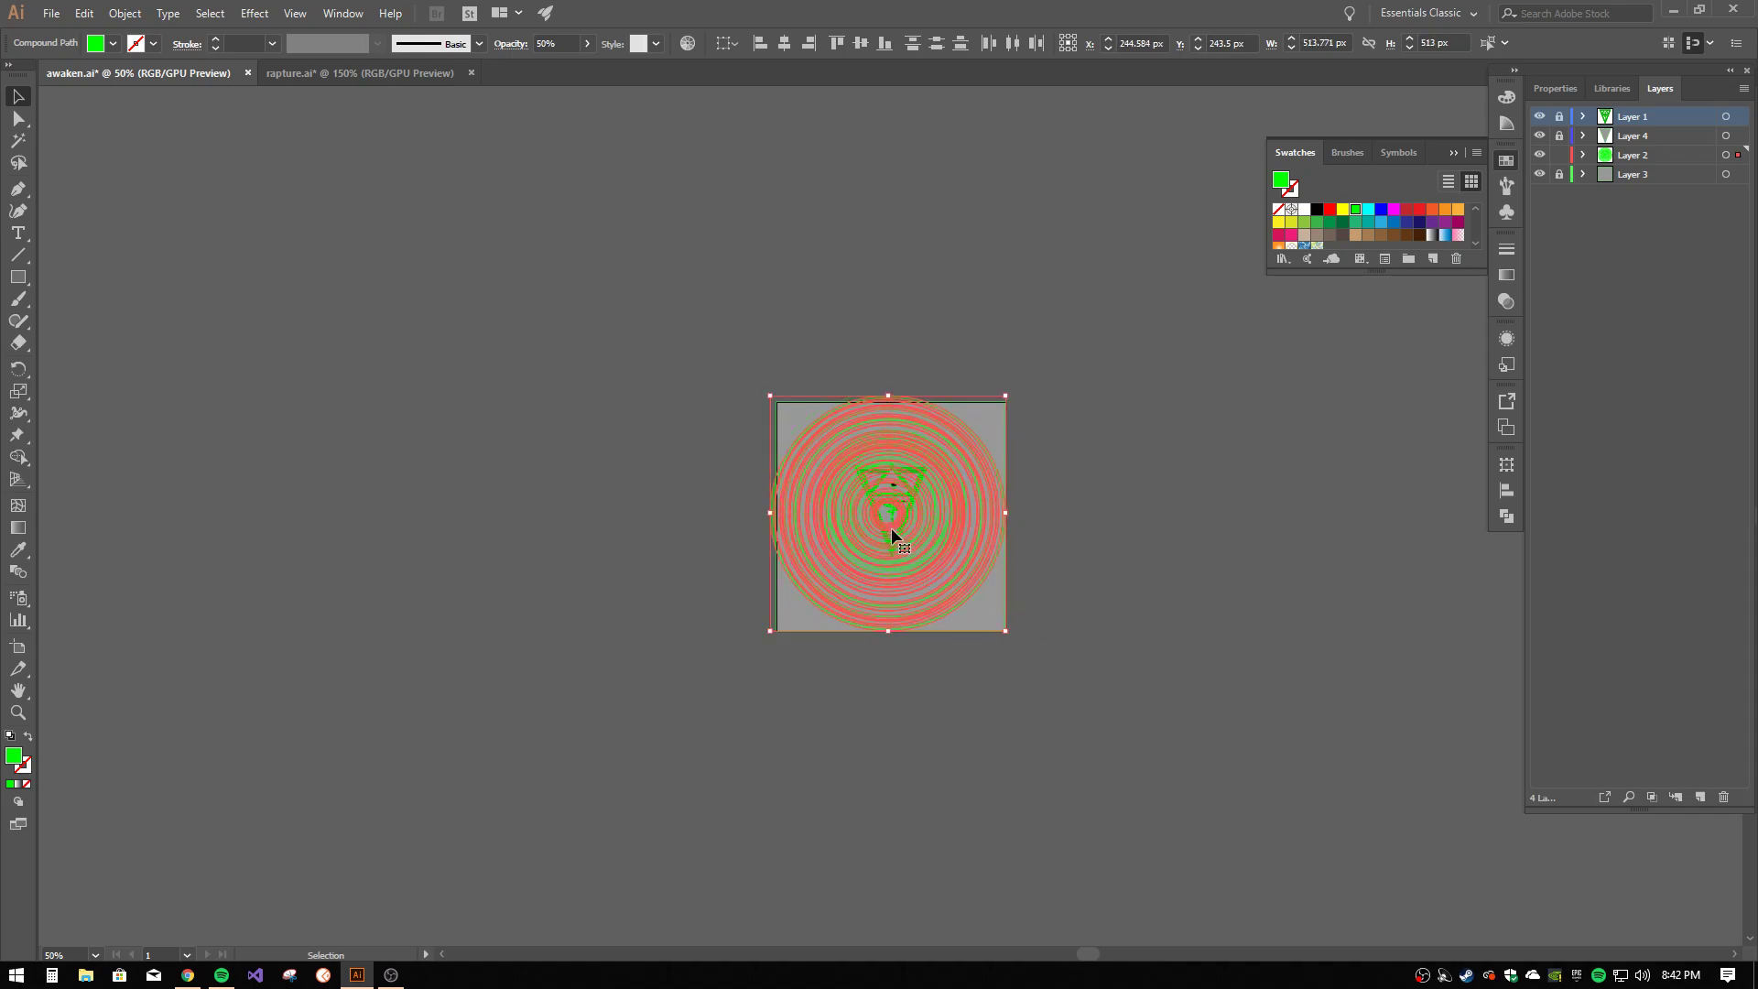
- Move the 514 px ring copy so it is centred on the small black dot in the emblem's lower section
{"action": "key", "text": "ctrl+equal"}
{"action": "key", "text": "ctrl+equal"}
{"action": "key", "text": "ctrl+equal"}
{"action": "key", "text": "ctrl+equal"}
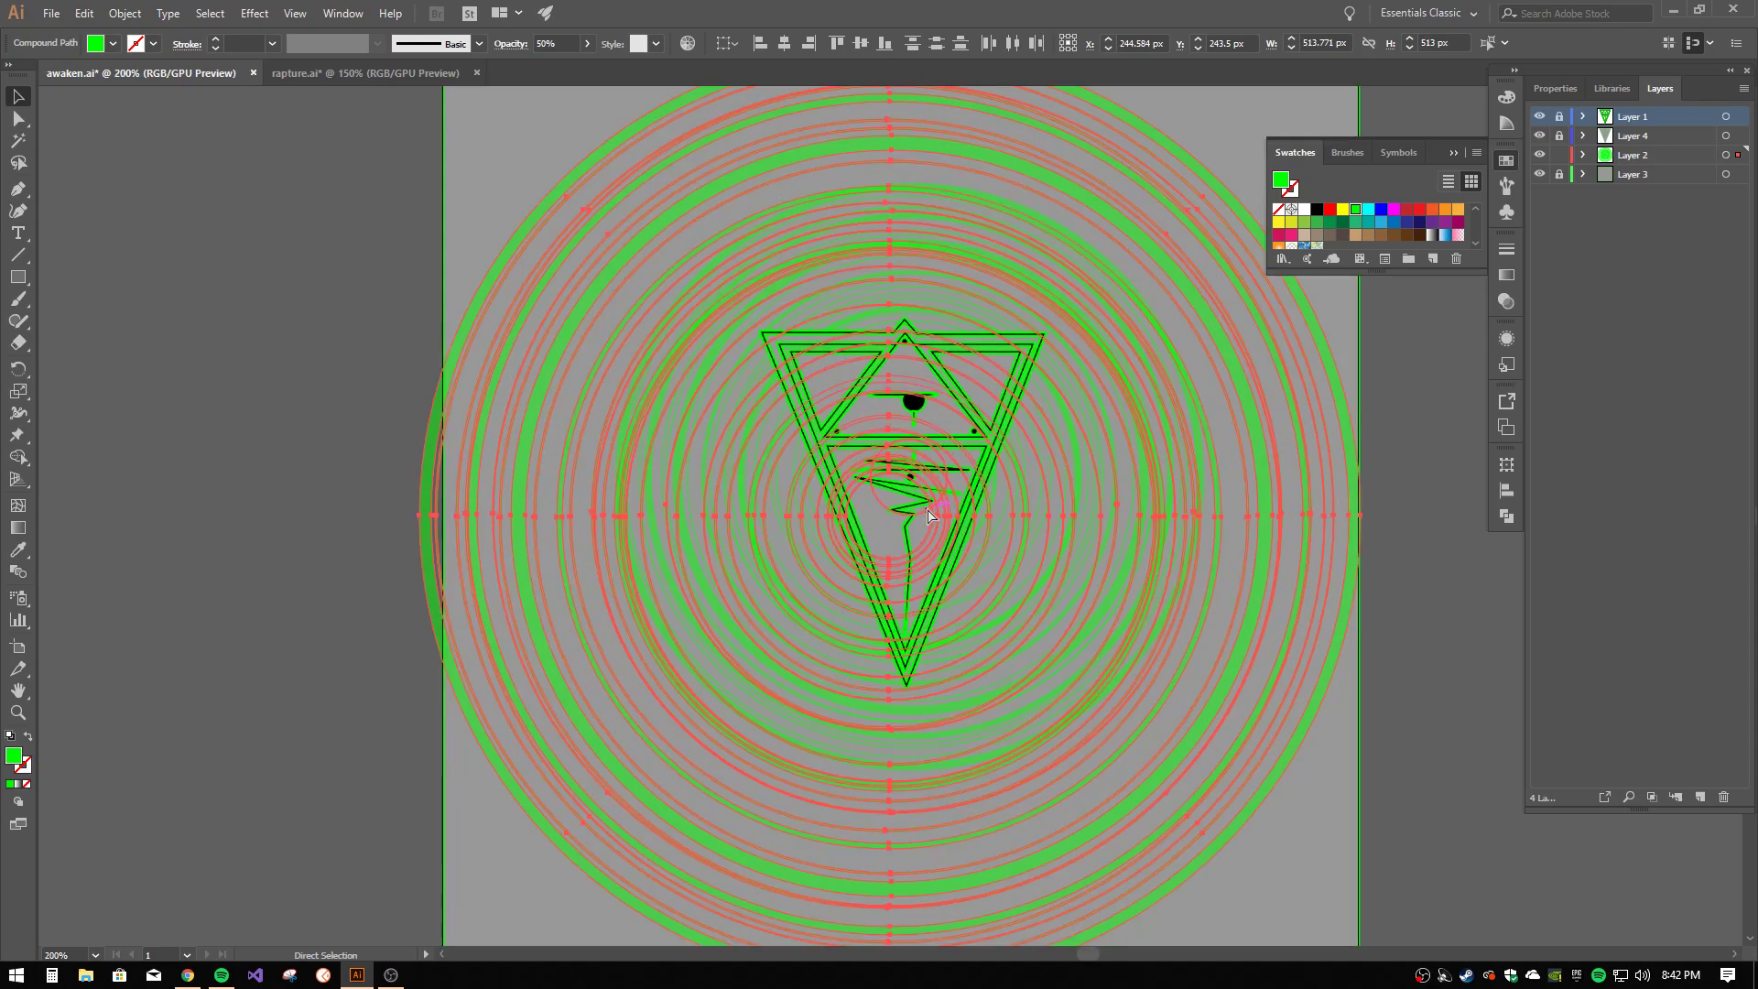
{"action": "left_click_drag", "start_coordinate": [899, 574], "coordinate": [919, 534]}
- Select both centred ring sets and paste a duplicate of them
{"action": "key", "text": "a"}
{"action": "left_click", "coordinate": [922, 539]}
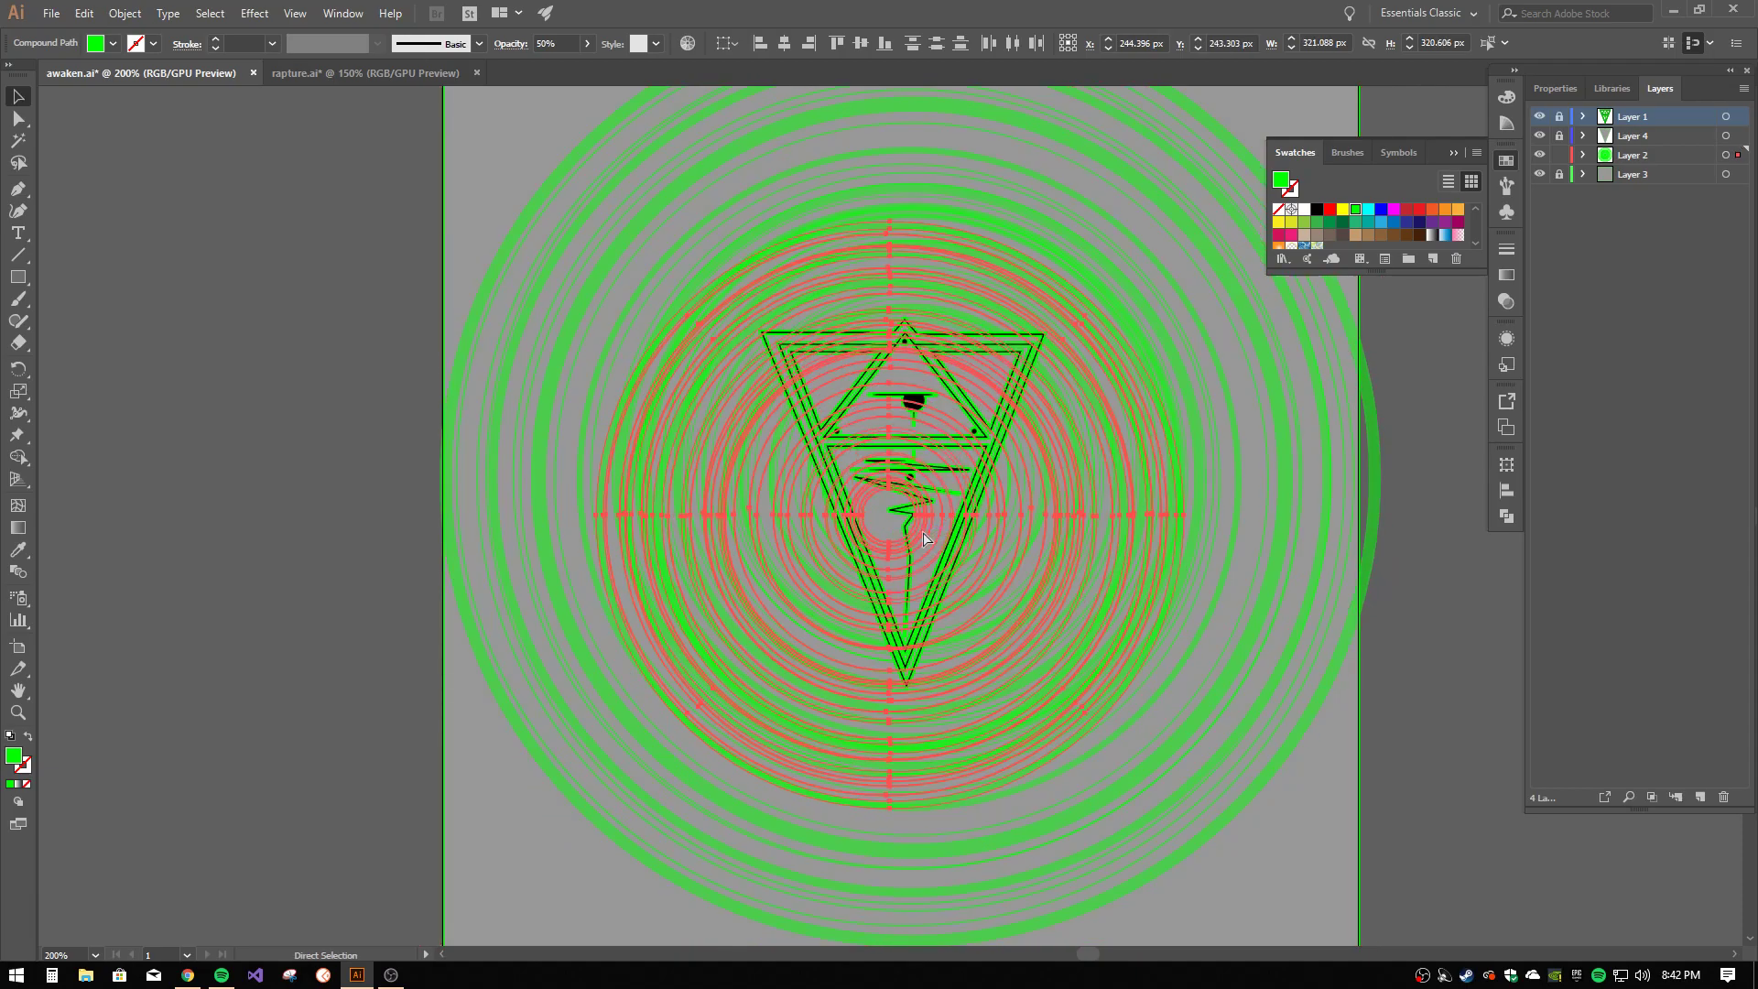
{"action": "key", "text": "v"}
{"action": "left_click", "coordinate": [929, 536]}
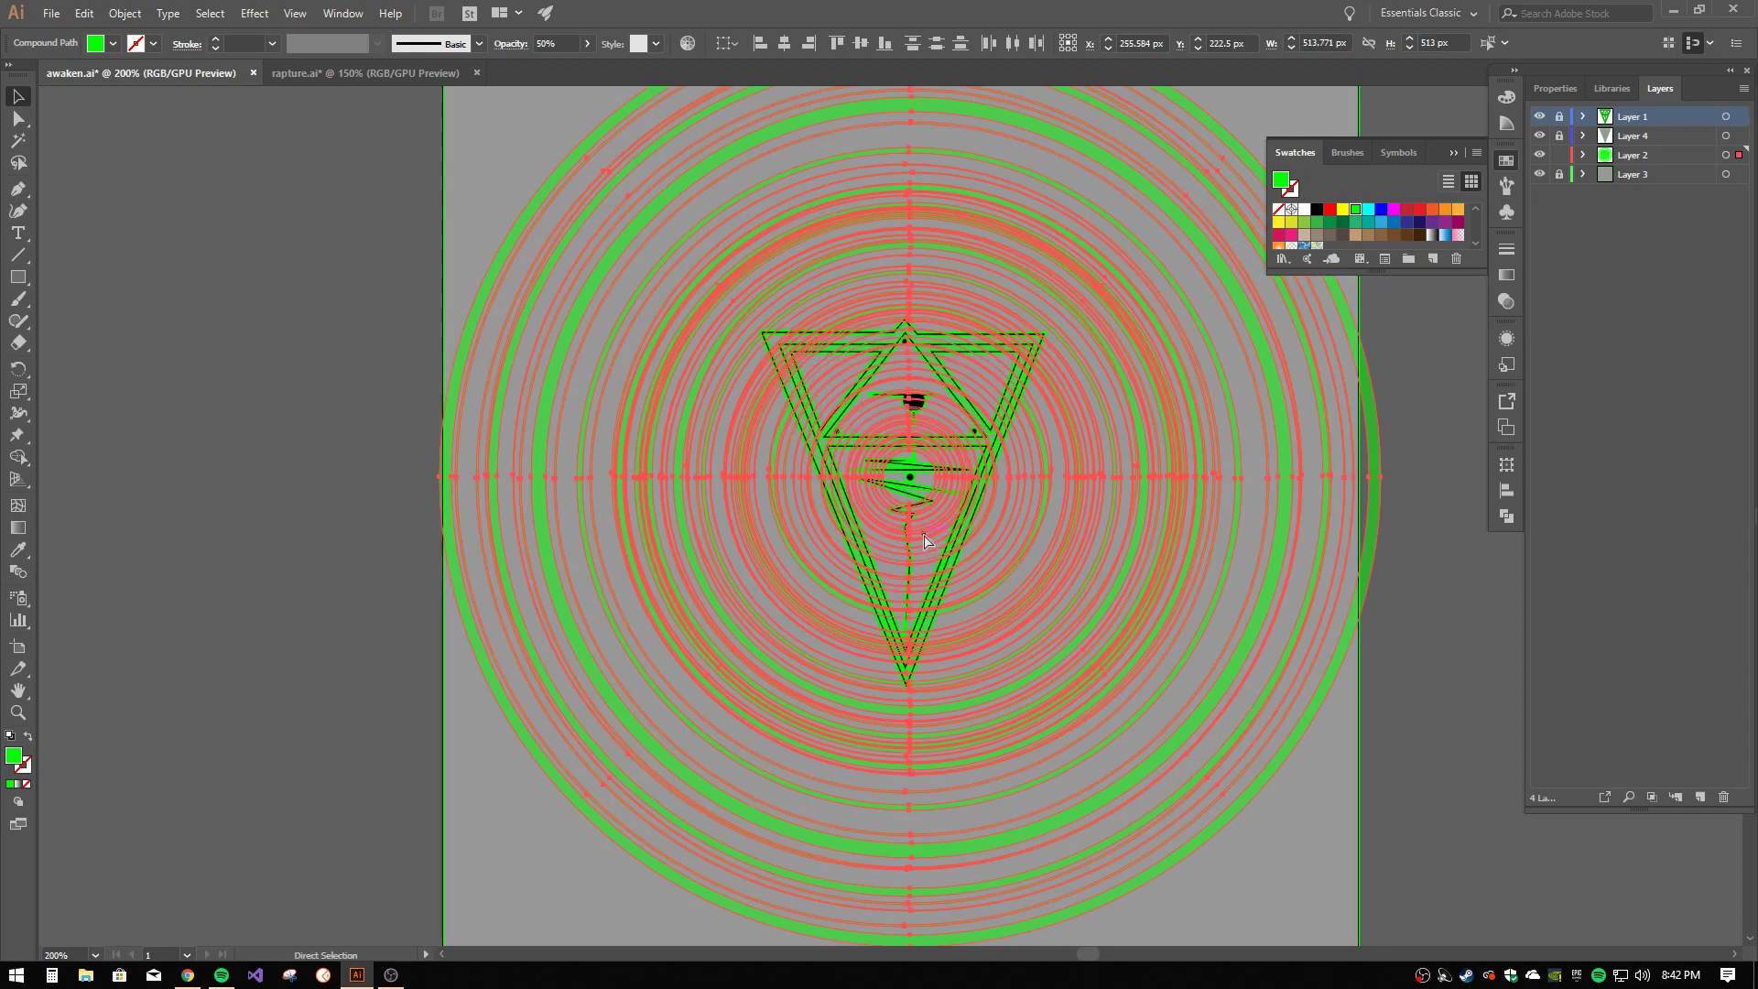
{"action": "left_click_drag", "start_coordinate": [925, 540], "coordinate": [906, 579]}
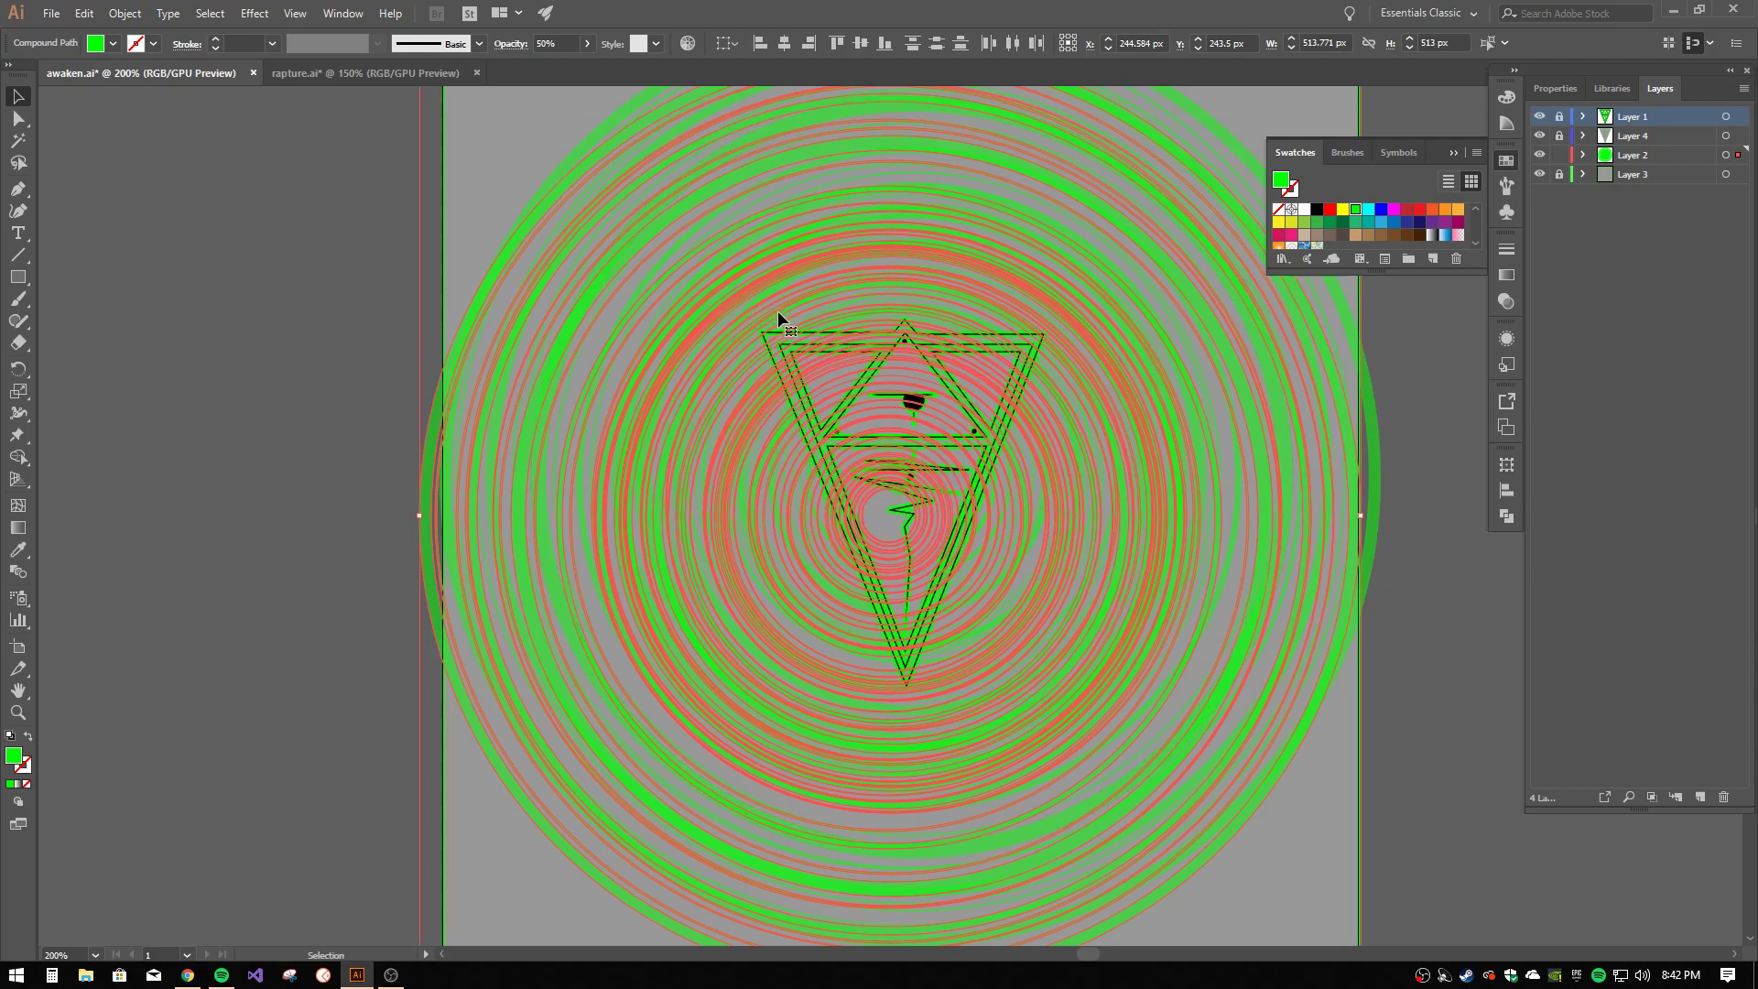
- Scale the duplicated rings down to about 237 px wide and centre them on the emblem's lower dot
{"action": "key", "text": "ctrl+1"}
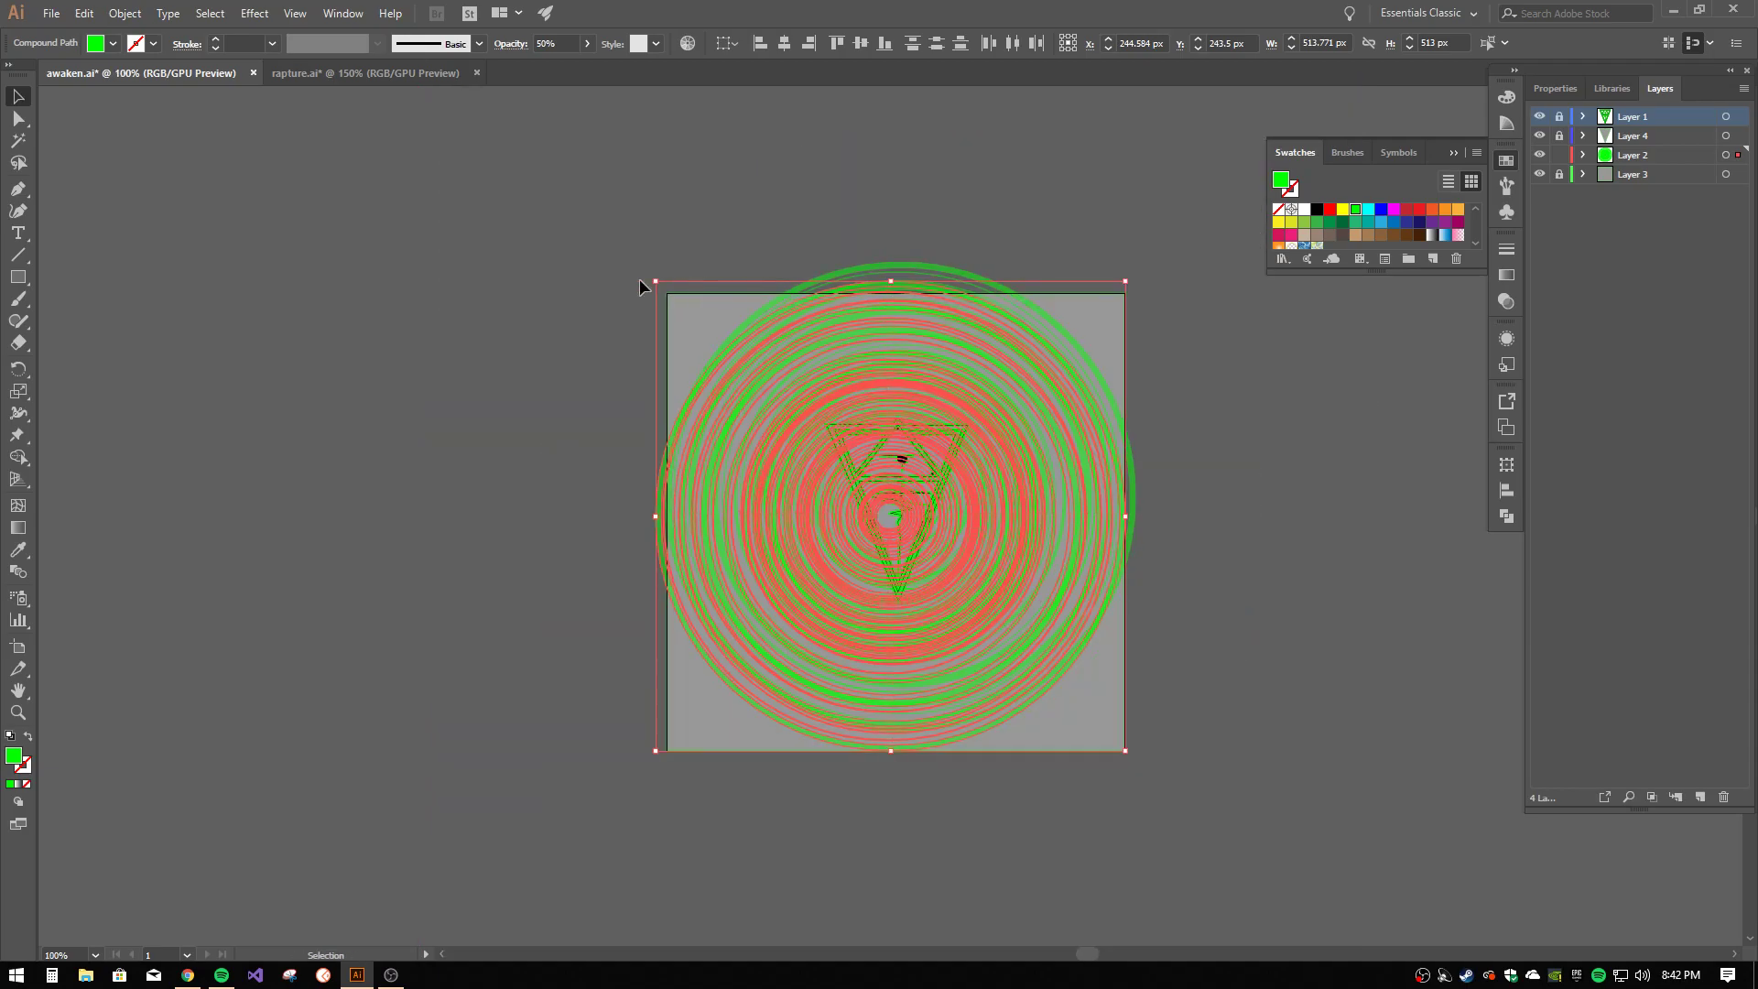
{"action": "left_click_drag", "start_coordinate": [656, 282], "coordinate": [910, 470]}
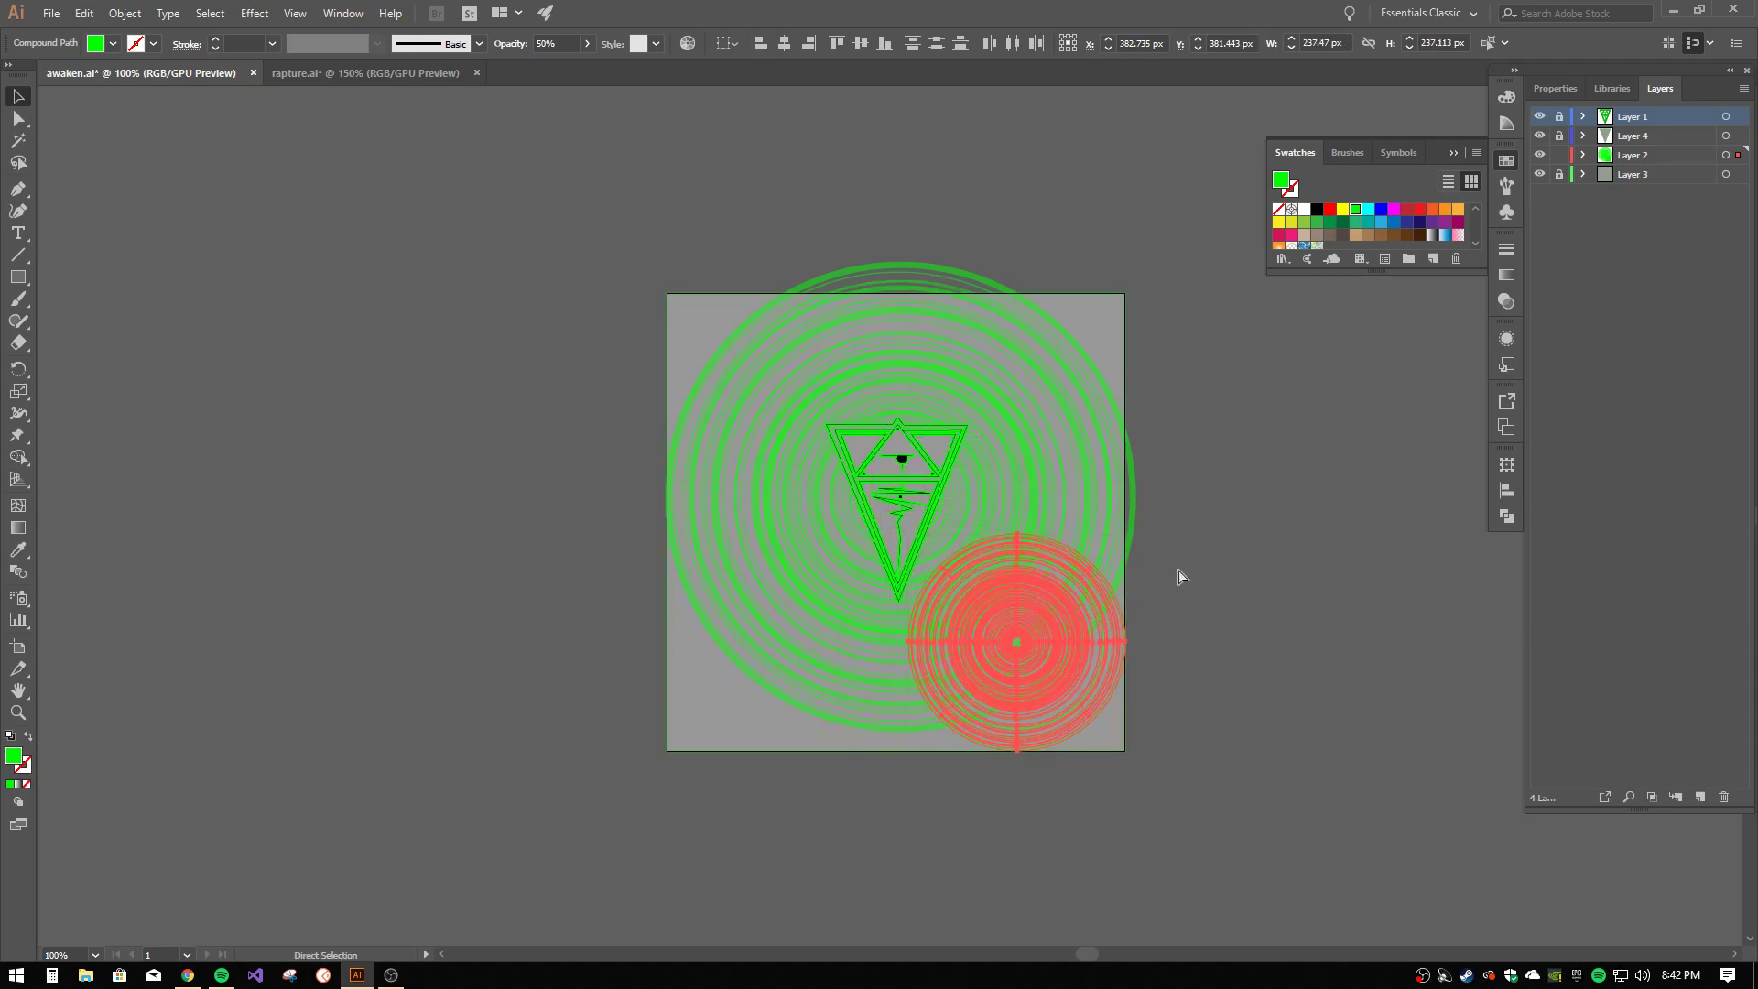
{"action": "key", "text": "ctrl+plus"}
{"action": "left_click_drag", "start_coordinate": [912, 513], "coordinate": [682, 231]}
- Duplicate all the rings, including the small set, and enlarge the copy to about 728 × 727 px
{"action": "key", "text": "ctrl+a"}
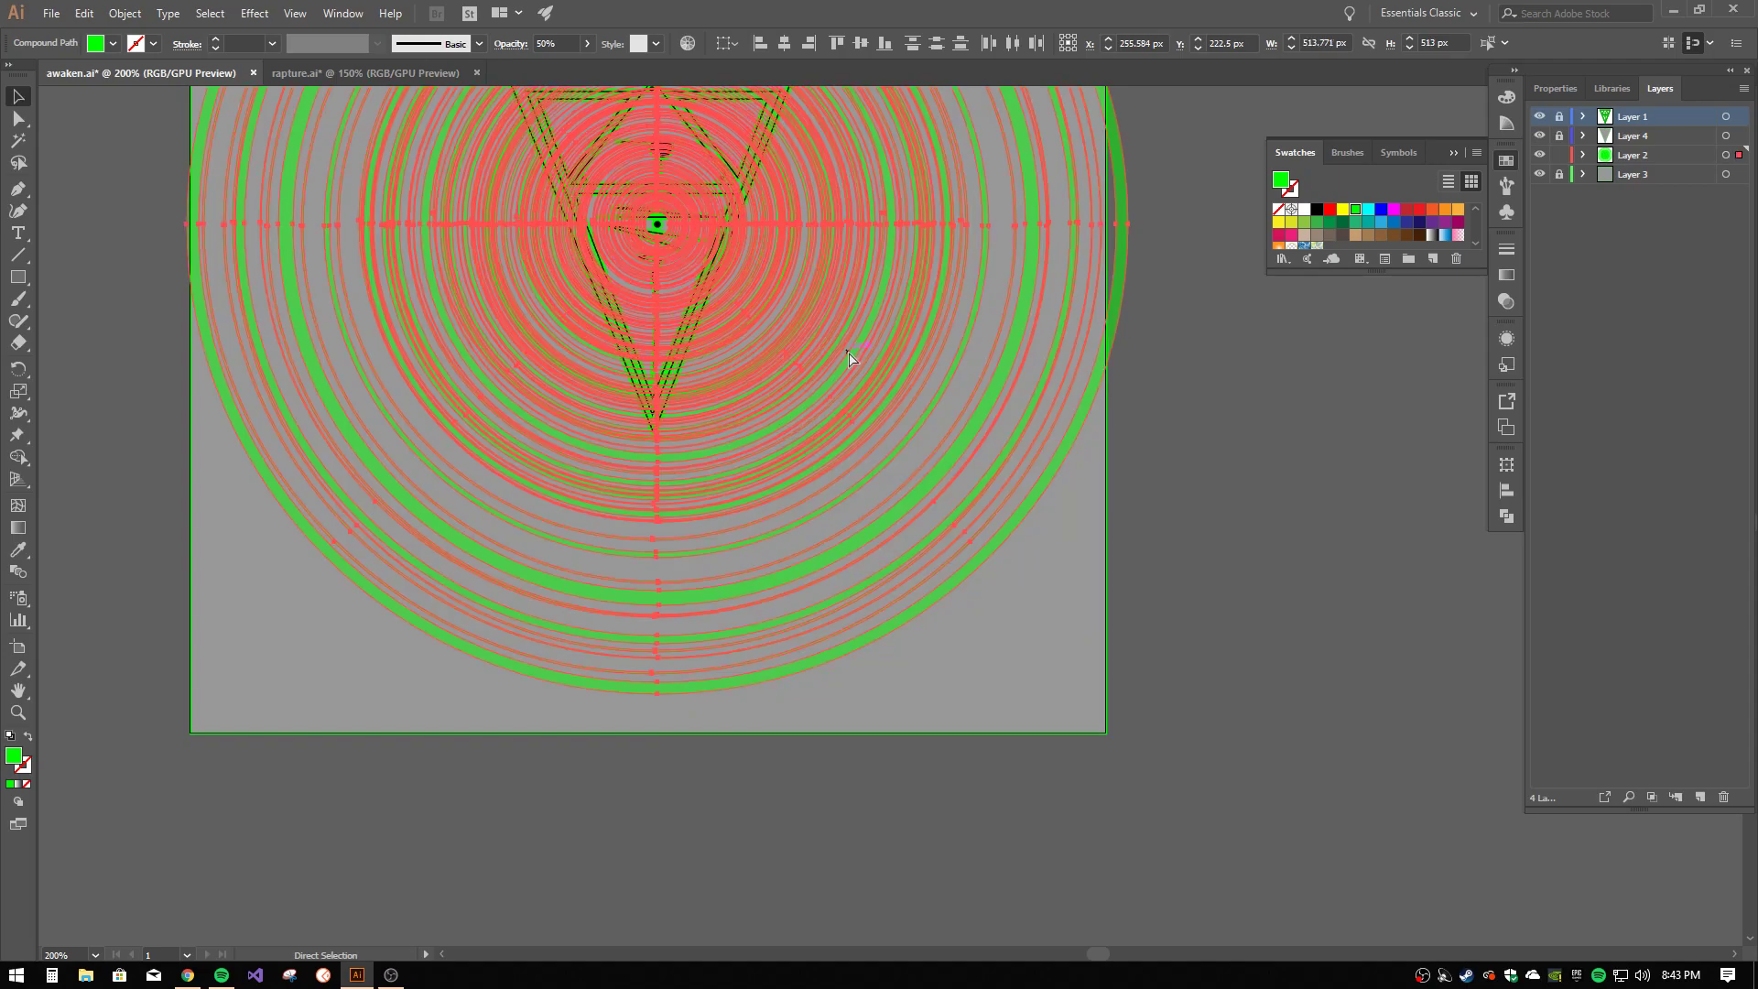
{"action": "key", "text": "ctrl+z"}
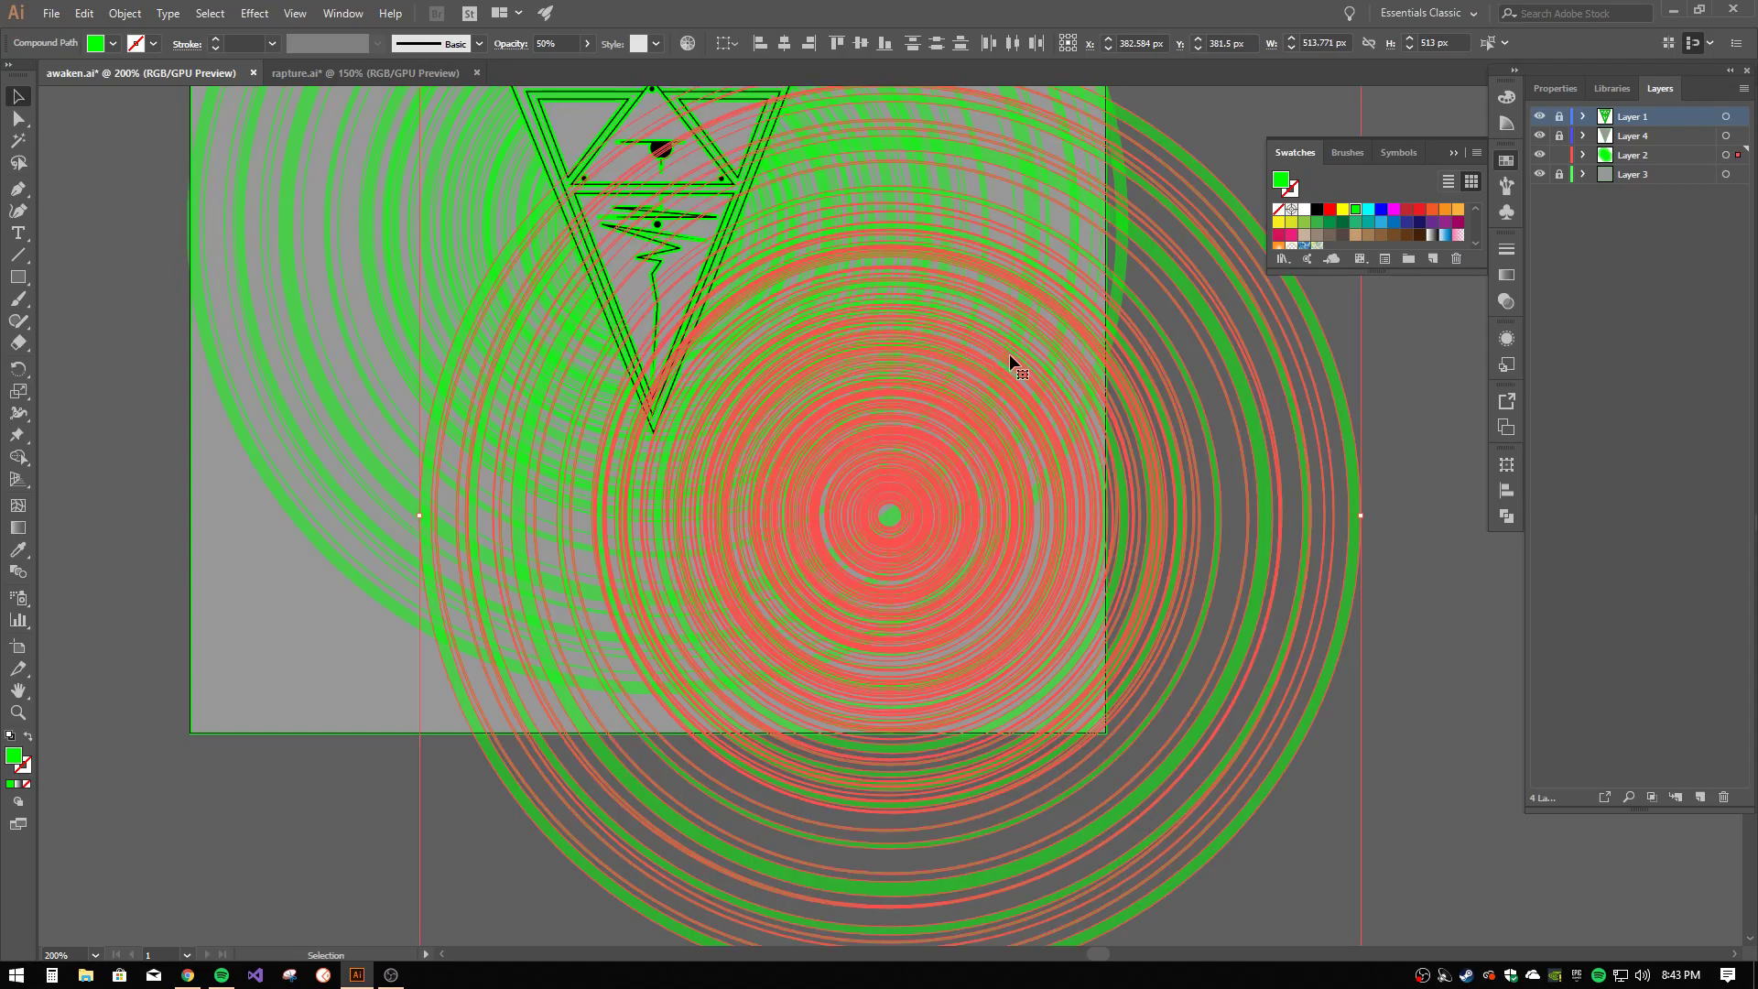
{"action": "key", "text": "ctrl+minus"}
{"action": "key", "text": "ctrl+minus"}
{"action": "key", "text": "ctrl+minus"}
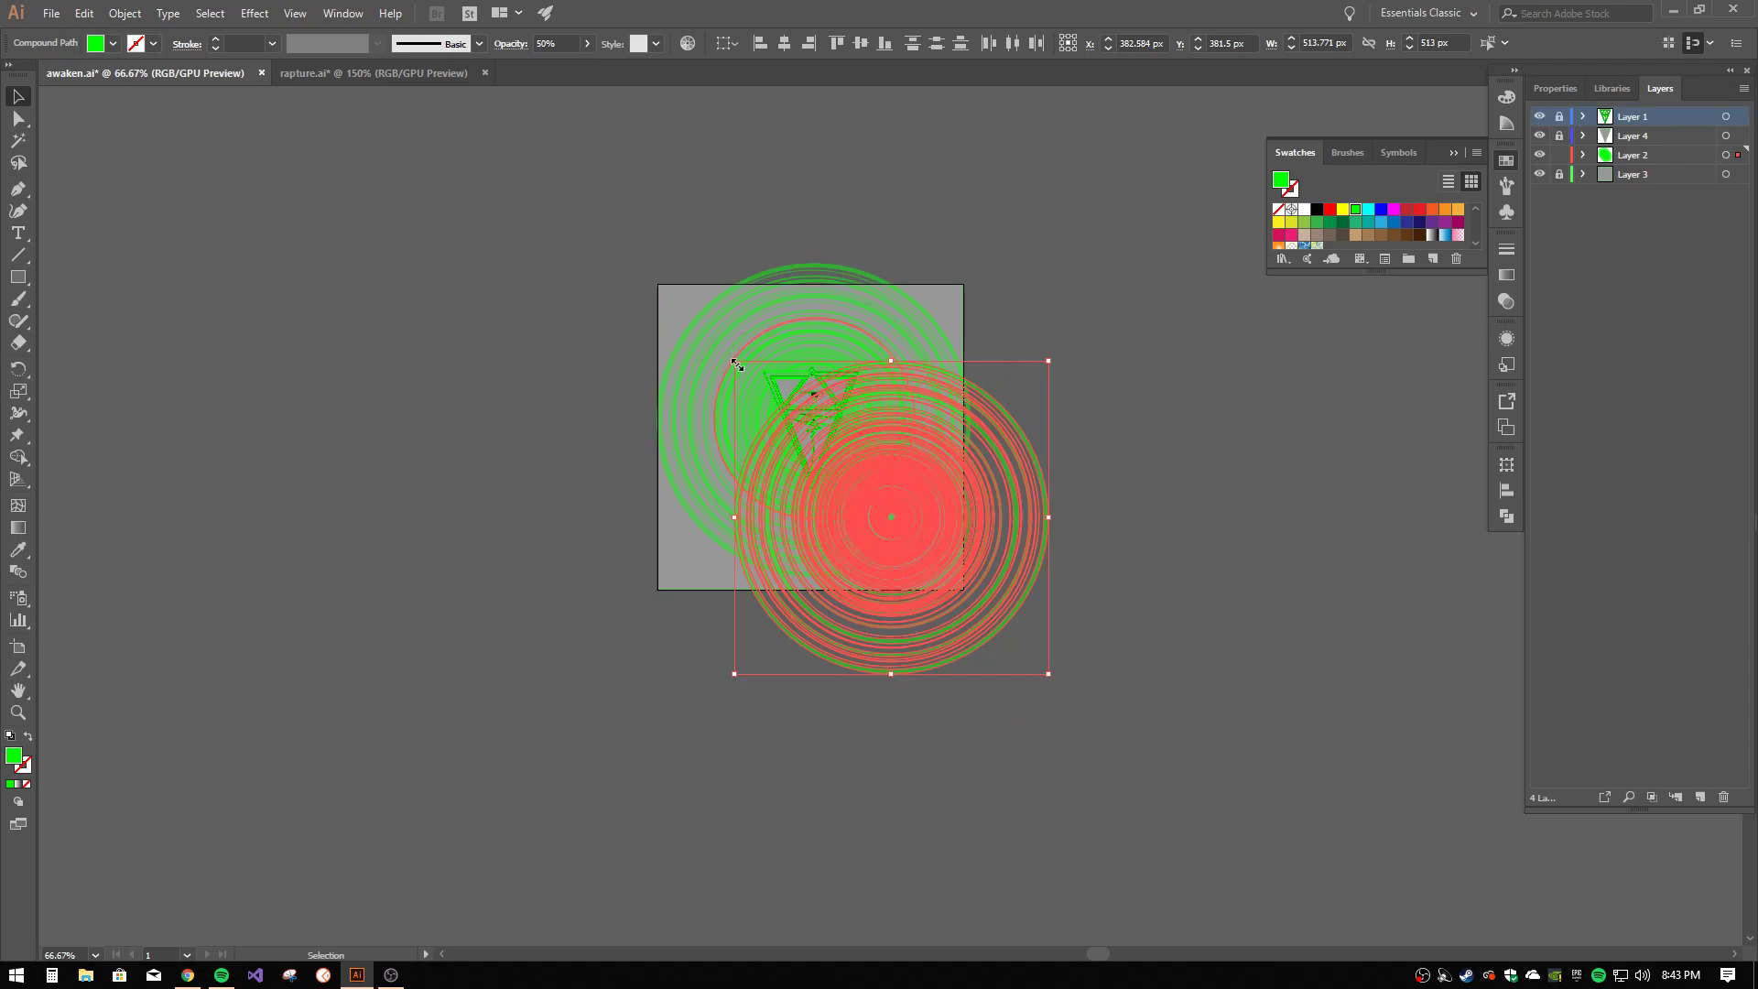
{"action": "left_click_drag", "start_coordinate": [734, 360], "coordinate": [603, 231]}
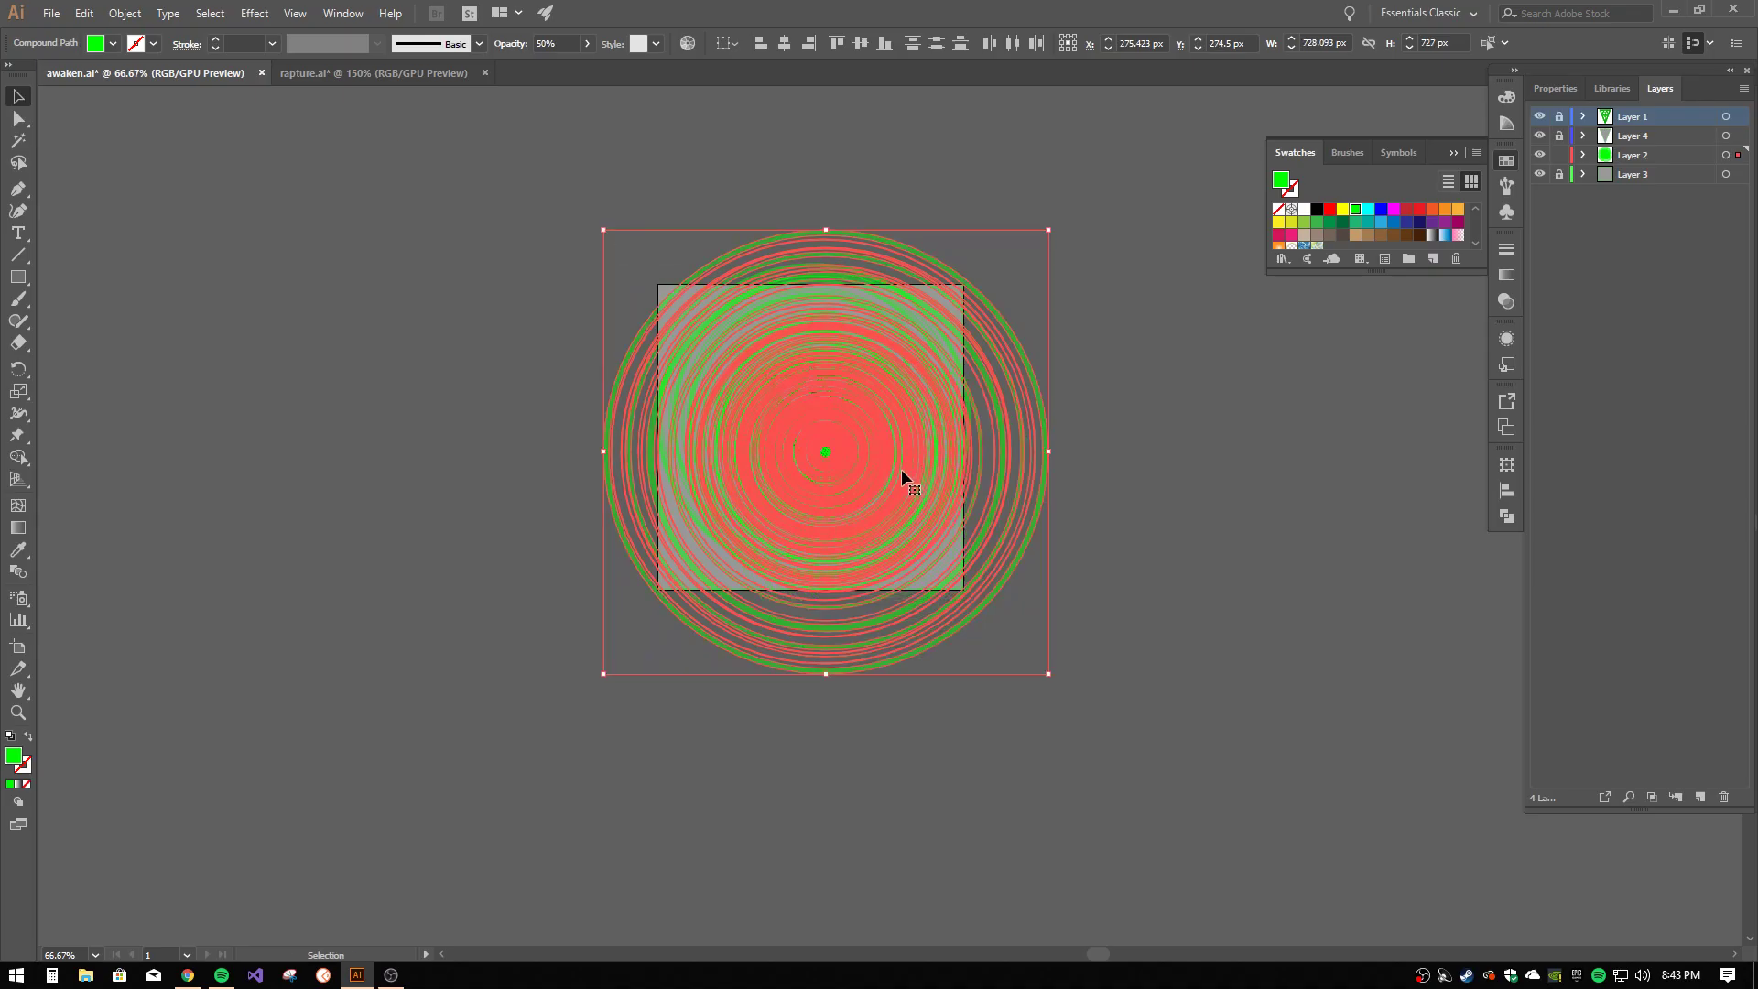
- Align the centre of the 728 px ring copy with the emblem's lower dot
{"action": "key", "text": "ctrl+plus"}
{"action": "key", "text": "ctrl+plus"}
{"action": "key", "text": "ctrl+plus"}
{"action": "key", "text": "ctrl+plus"}
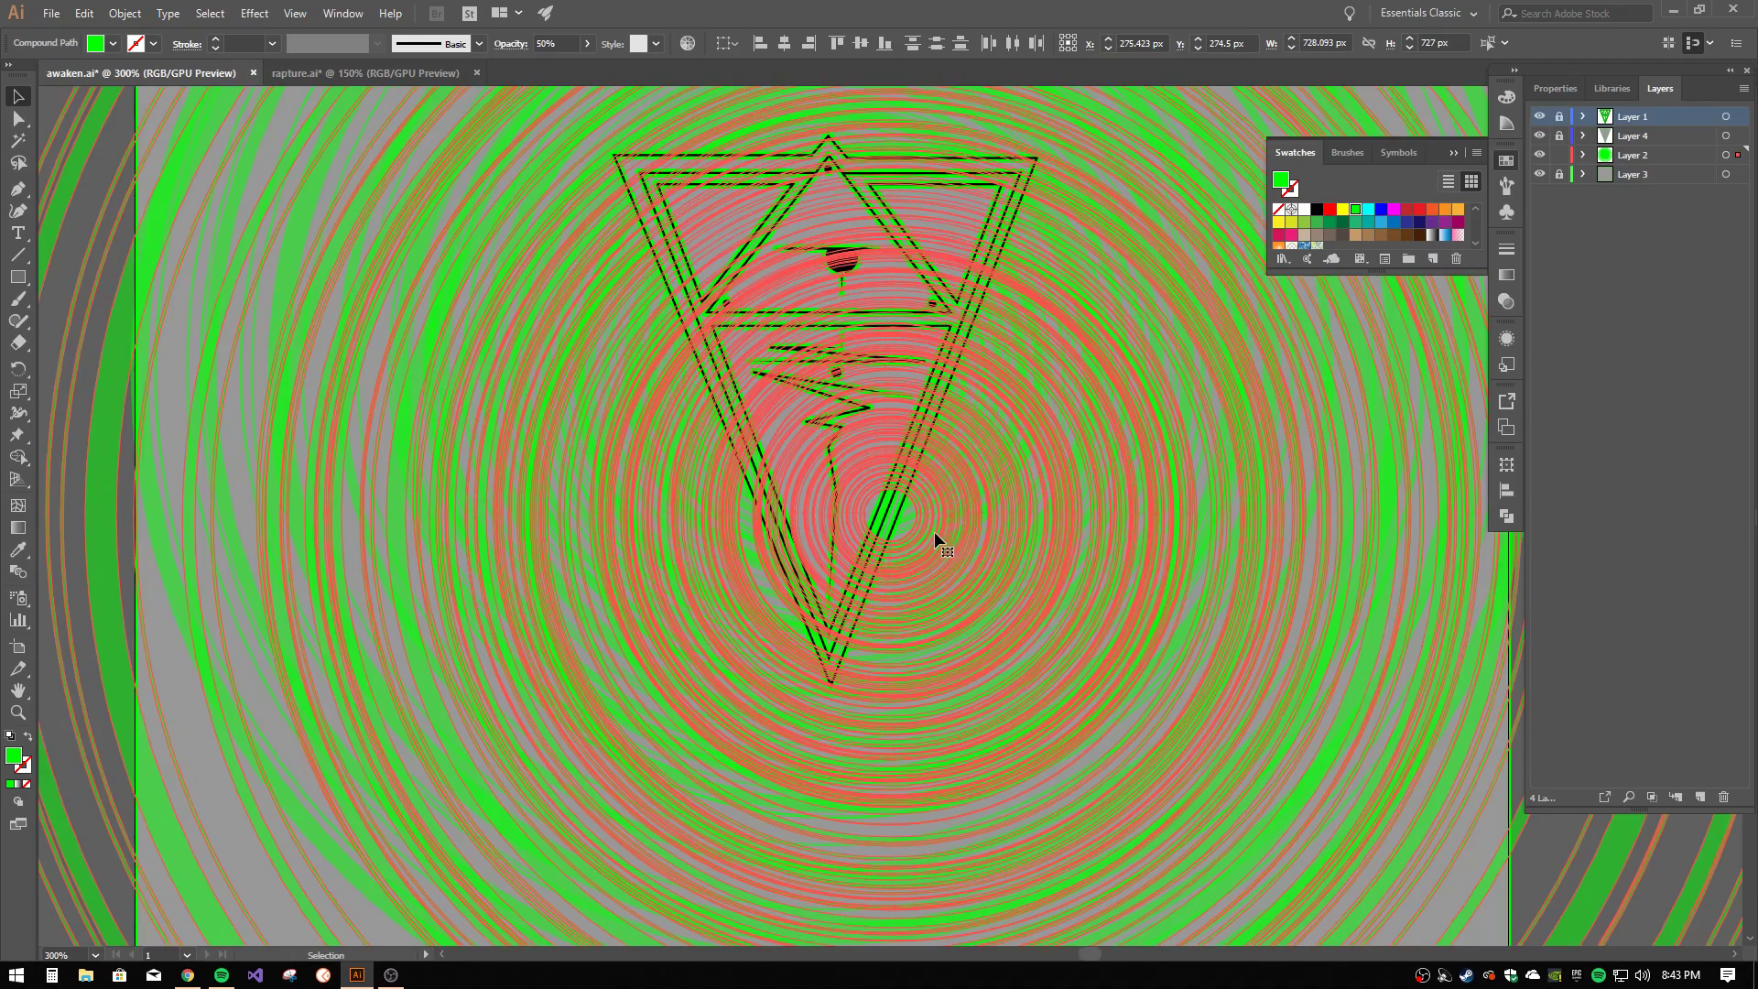
{"action": "left_click_drag", "start_coordinate": [933, 531], "coordinate": [860, 388]}
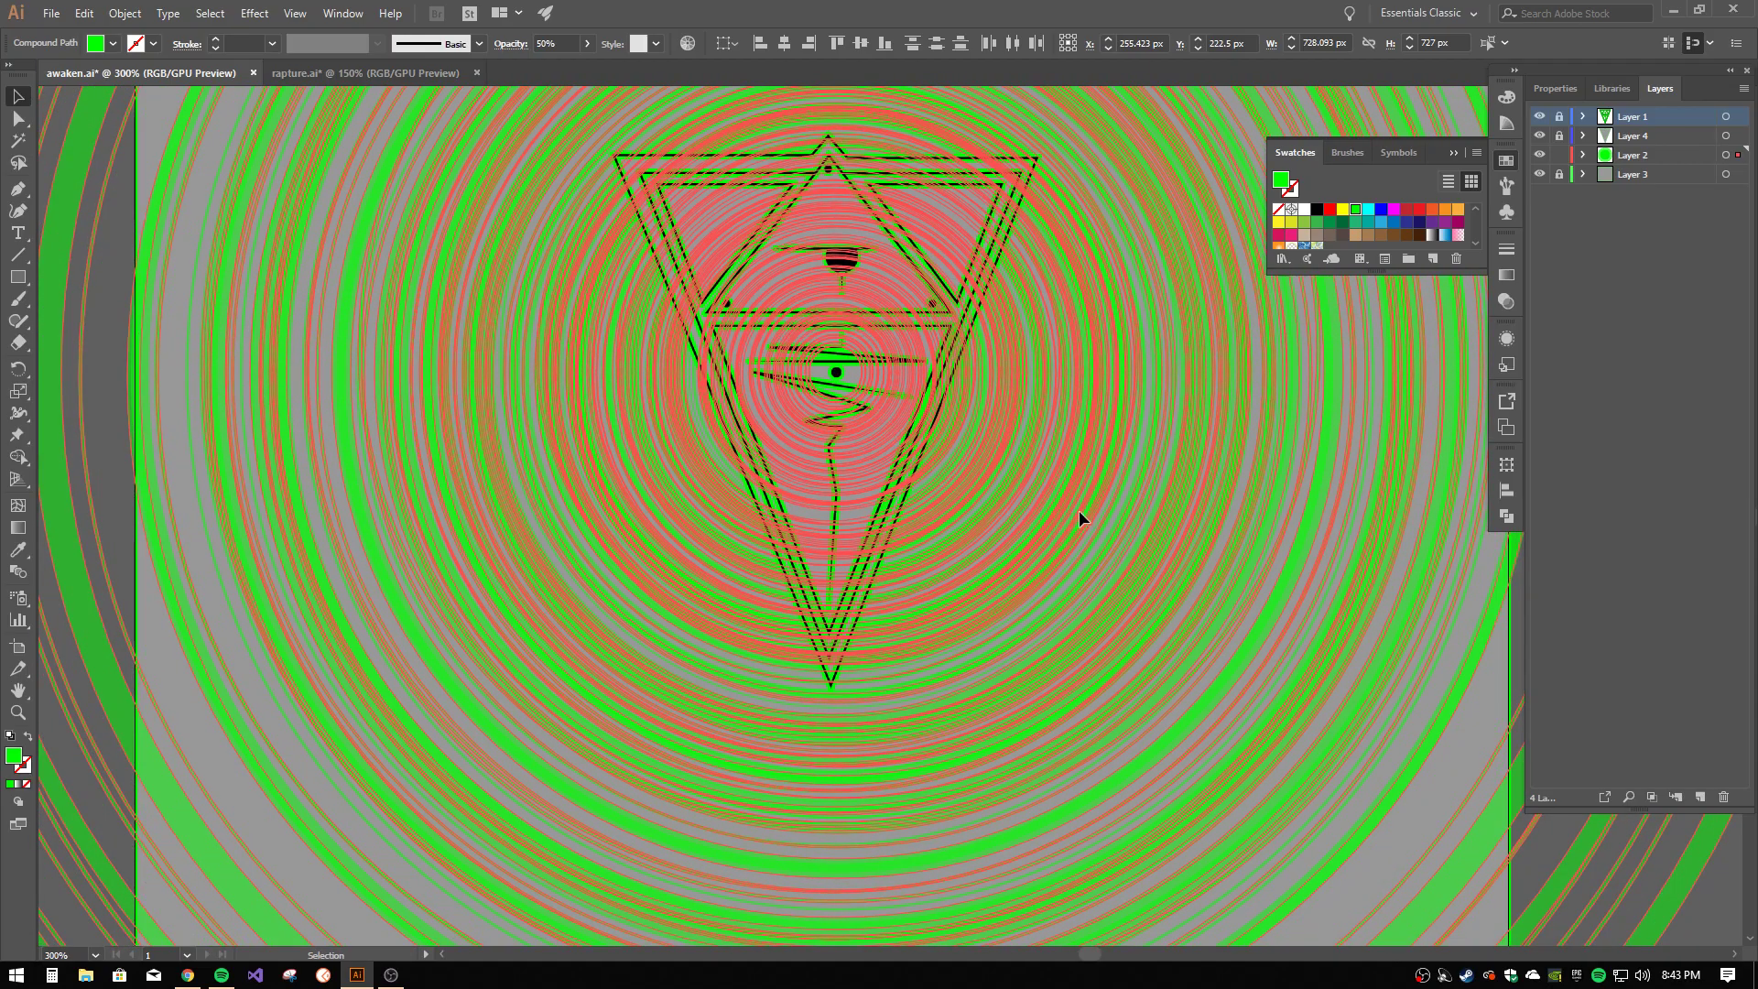
- Select all the rings and scale them down together to about 497 × 496 px
{"action": "key", "text": "a"}
{"action": "key", "text": "ctrl+0"}
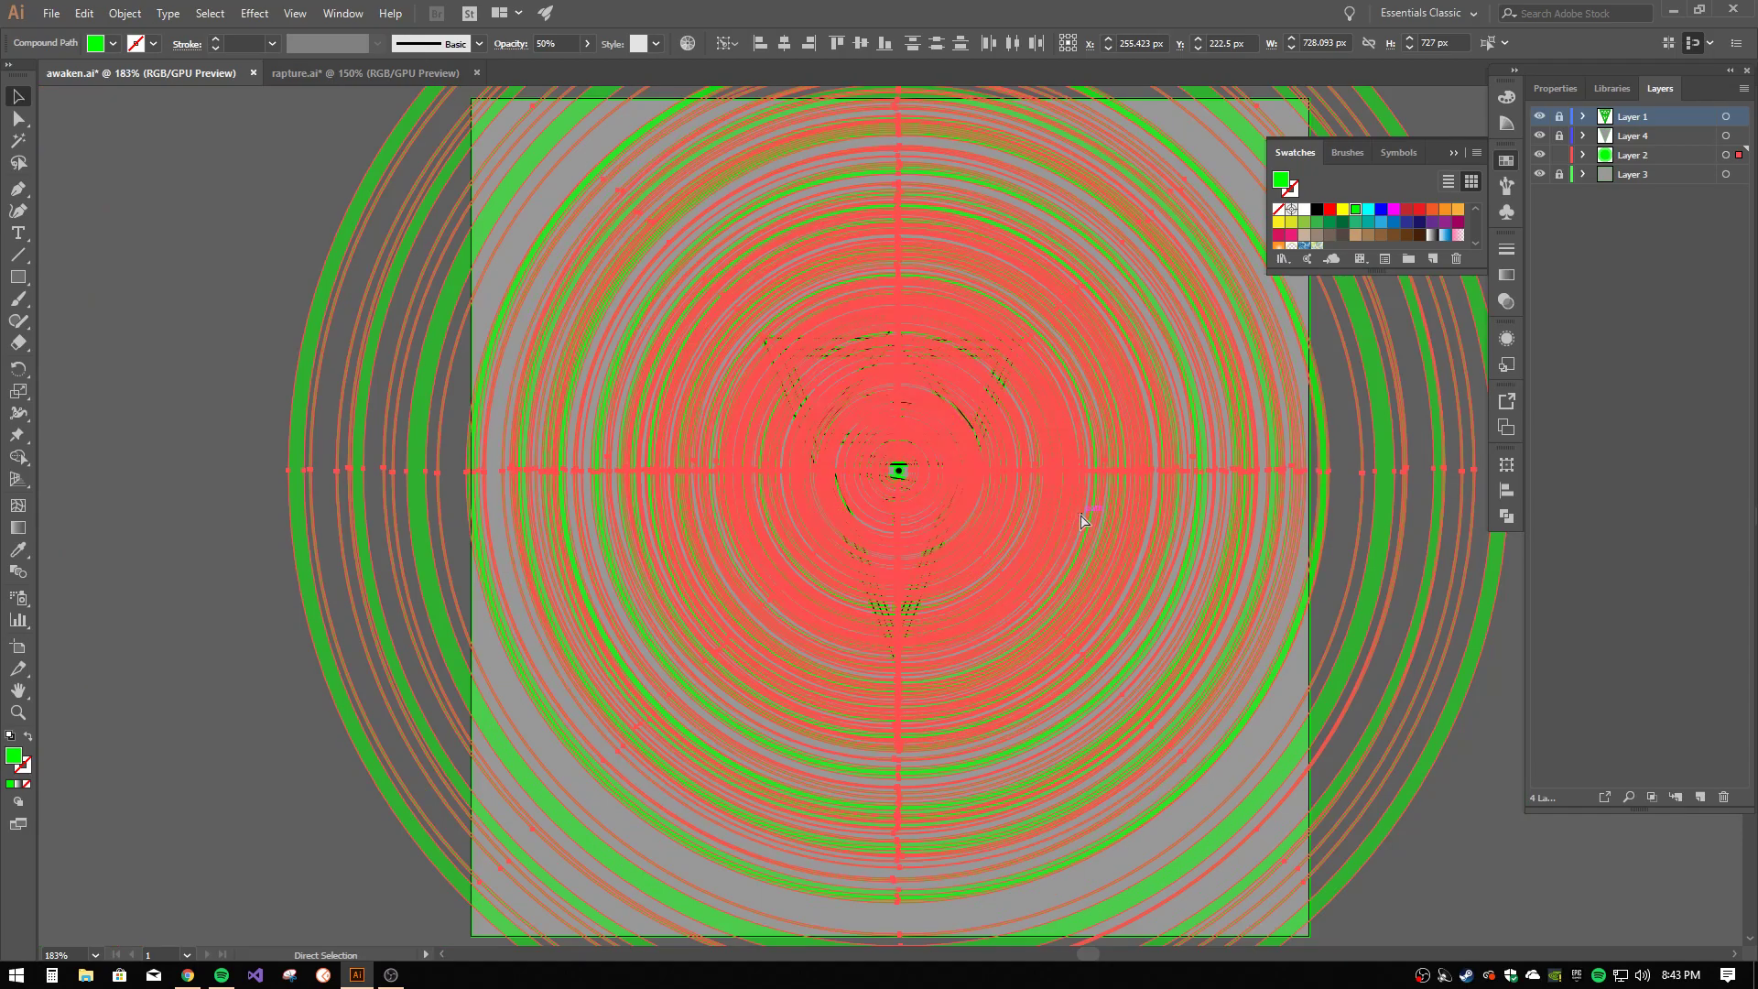
{"action": "key", "text": "ctrl+minus"}
{"action": "key", "text": "ctrl+minus"}
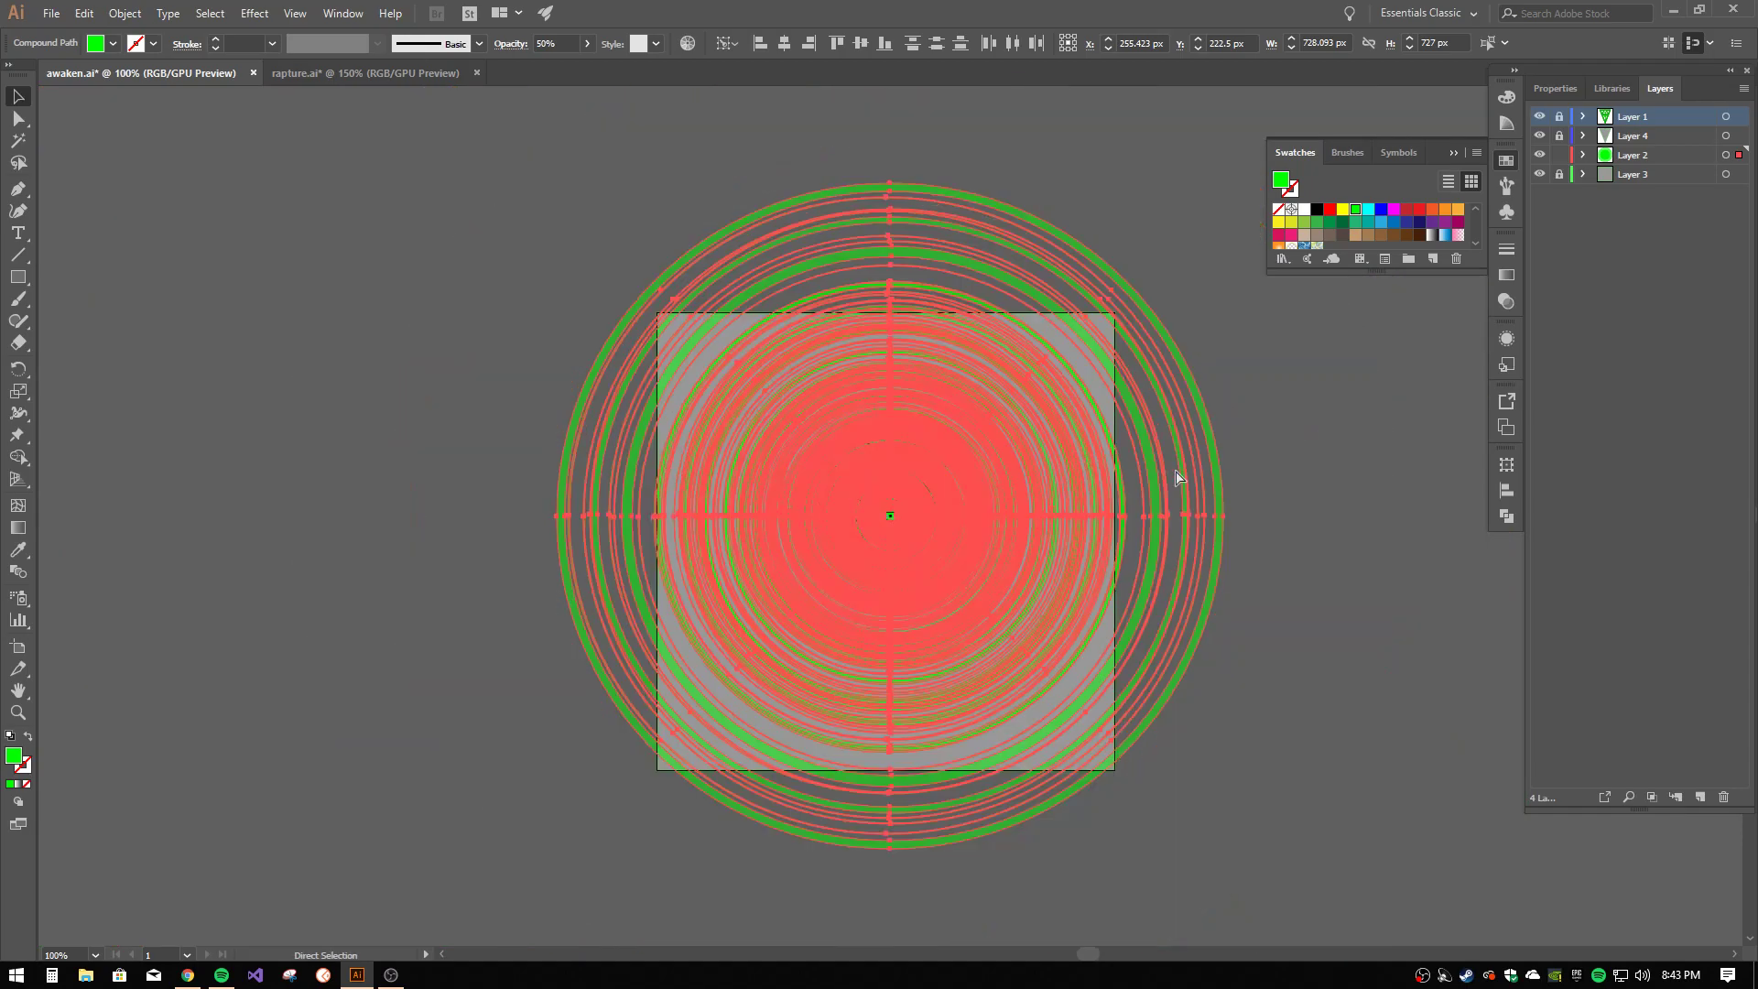
{"action": "key", "text": "ctrl+minus"}
{"action": "key", "text": "v"}
{"action": "left_click_drag", "start_coordinate": [1115, 289], "coordinate": [1011, 406]}
{"action": "left_click_drag", "start_coordinate": [813, 576], "coordinate": [881, 502]}
- Recentre the complete 497 px ring group precisely around the emblem's lower dot
{"action": "scroll", "coordinate": [880, 501], "scroll_direction": "up", "scroll_amount": 1}
{"action": "scroll", "coordinate": [881, 509], "scroll_direction": "up", "scroll_amount": 7}
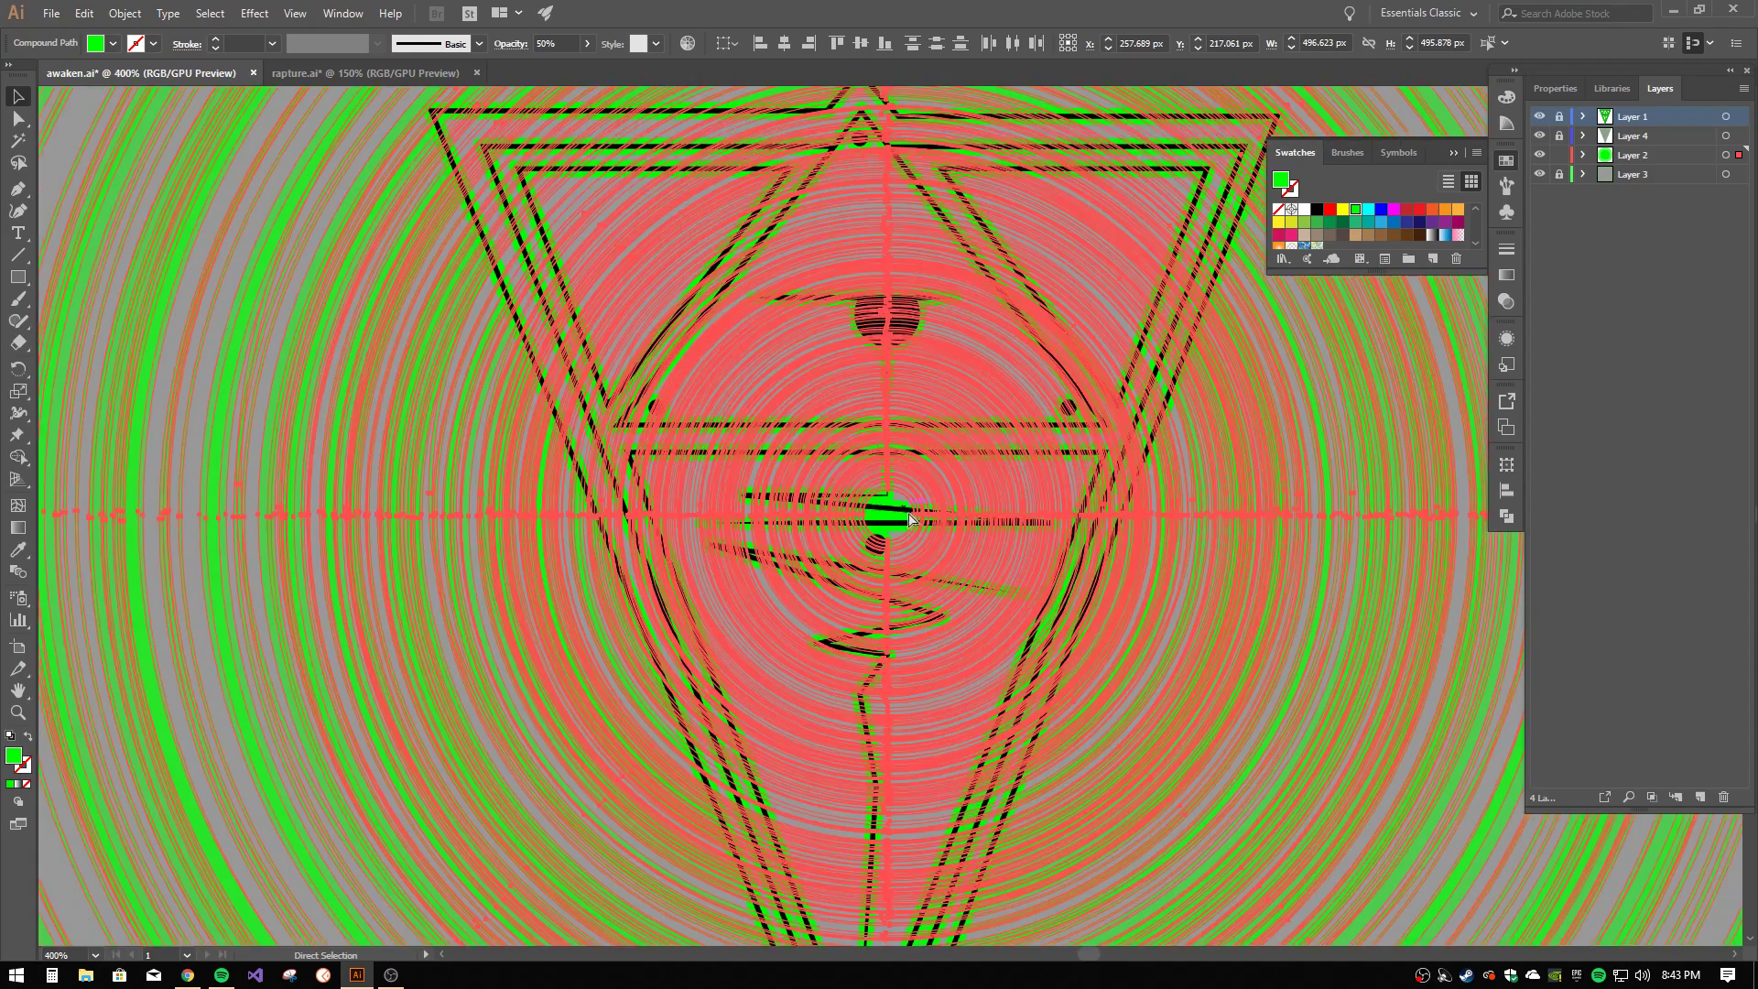
{"action": "mouse_move", "coordinate": [947, 557]}
{"action": "left_mouse_down"}
{"action": "mouse_move", "coordinate": [920, 595]}
{"action": "mouse_move", "coordinate": [931, 586]}
{"action": "left_mouse_up"}
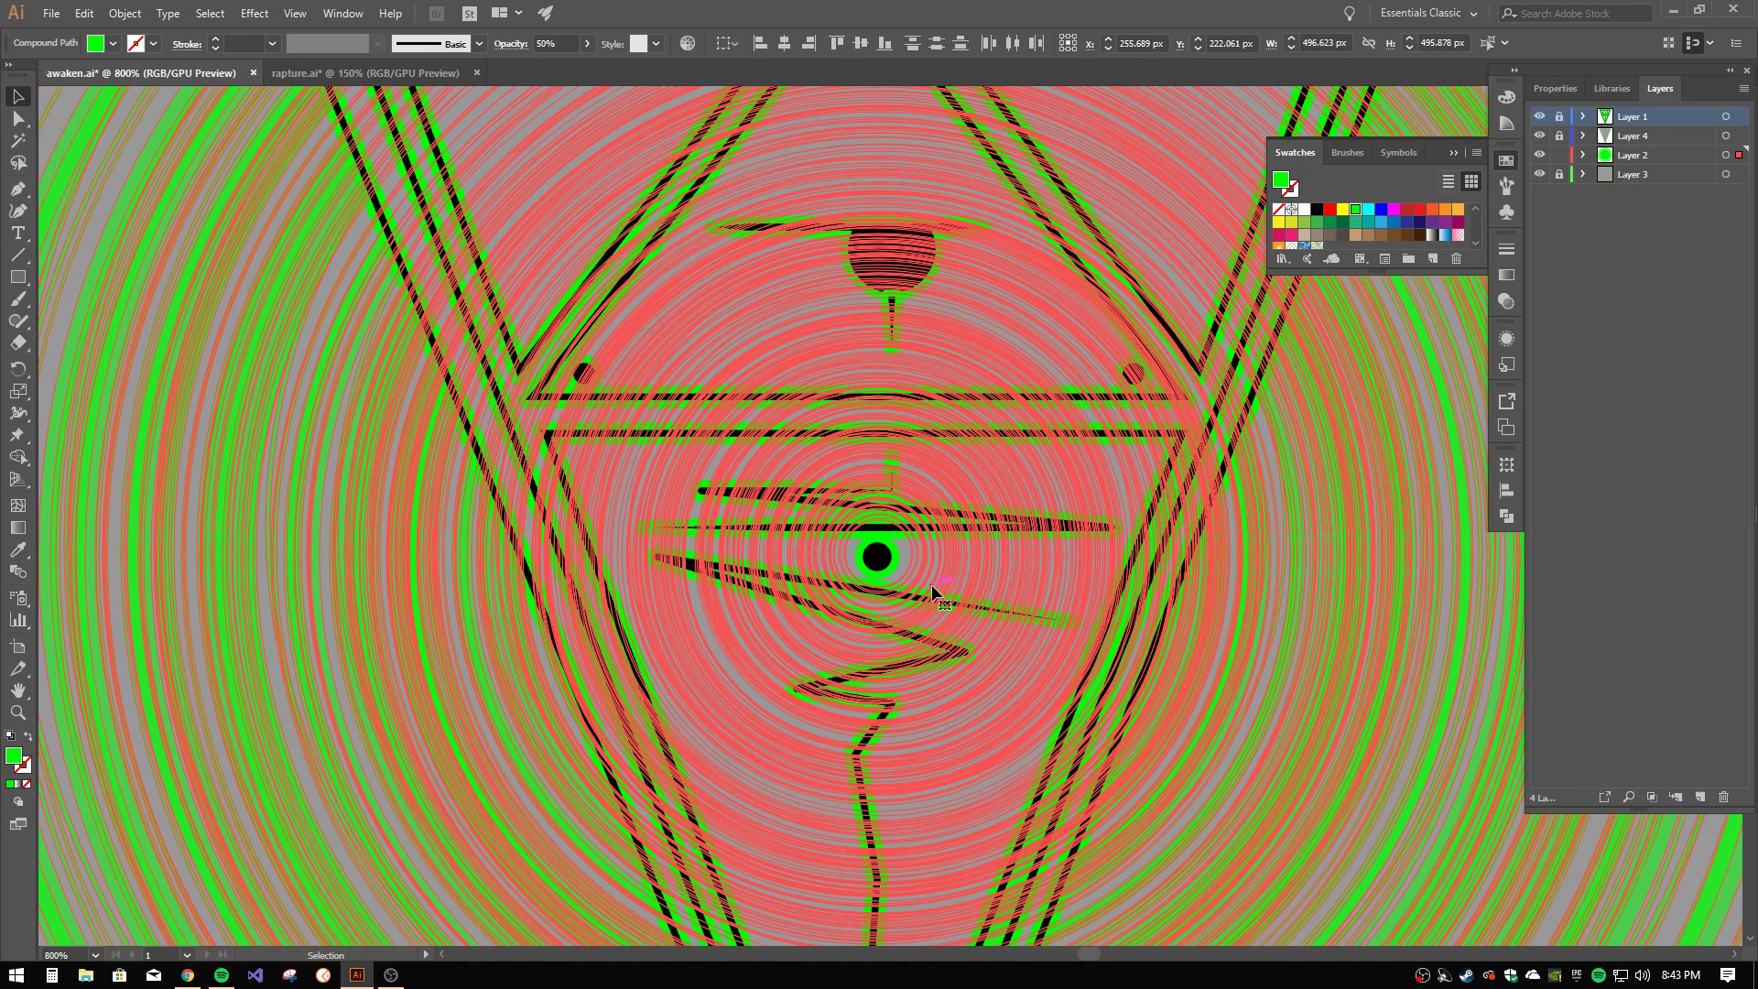
{"action": "key", "text": "ctrl+z"}
{"action": "key", "text": "ctrl+minus"}
{"action": "key", "text": "ctrl+minus"}
{"action": "key", "text": "ctrl+minus"}
{"action": "key", "text": "ctrl+minus"}
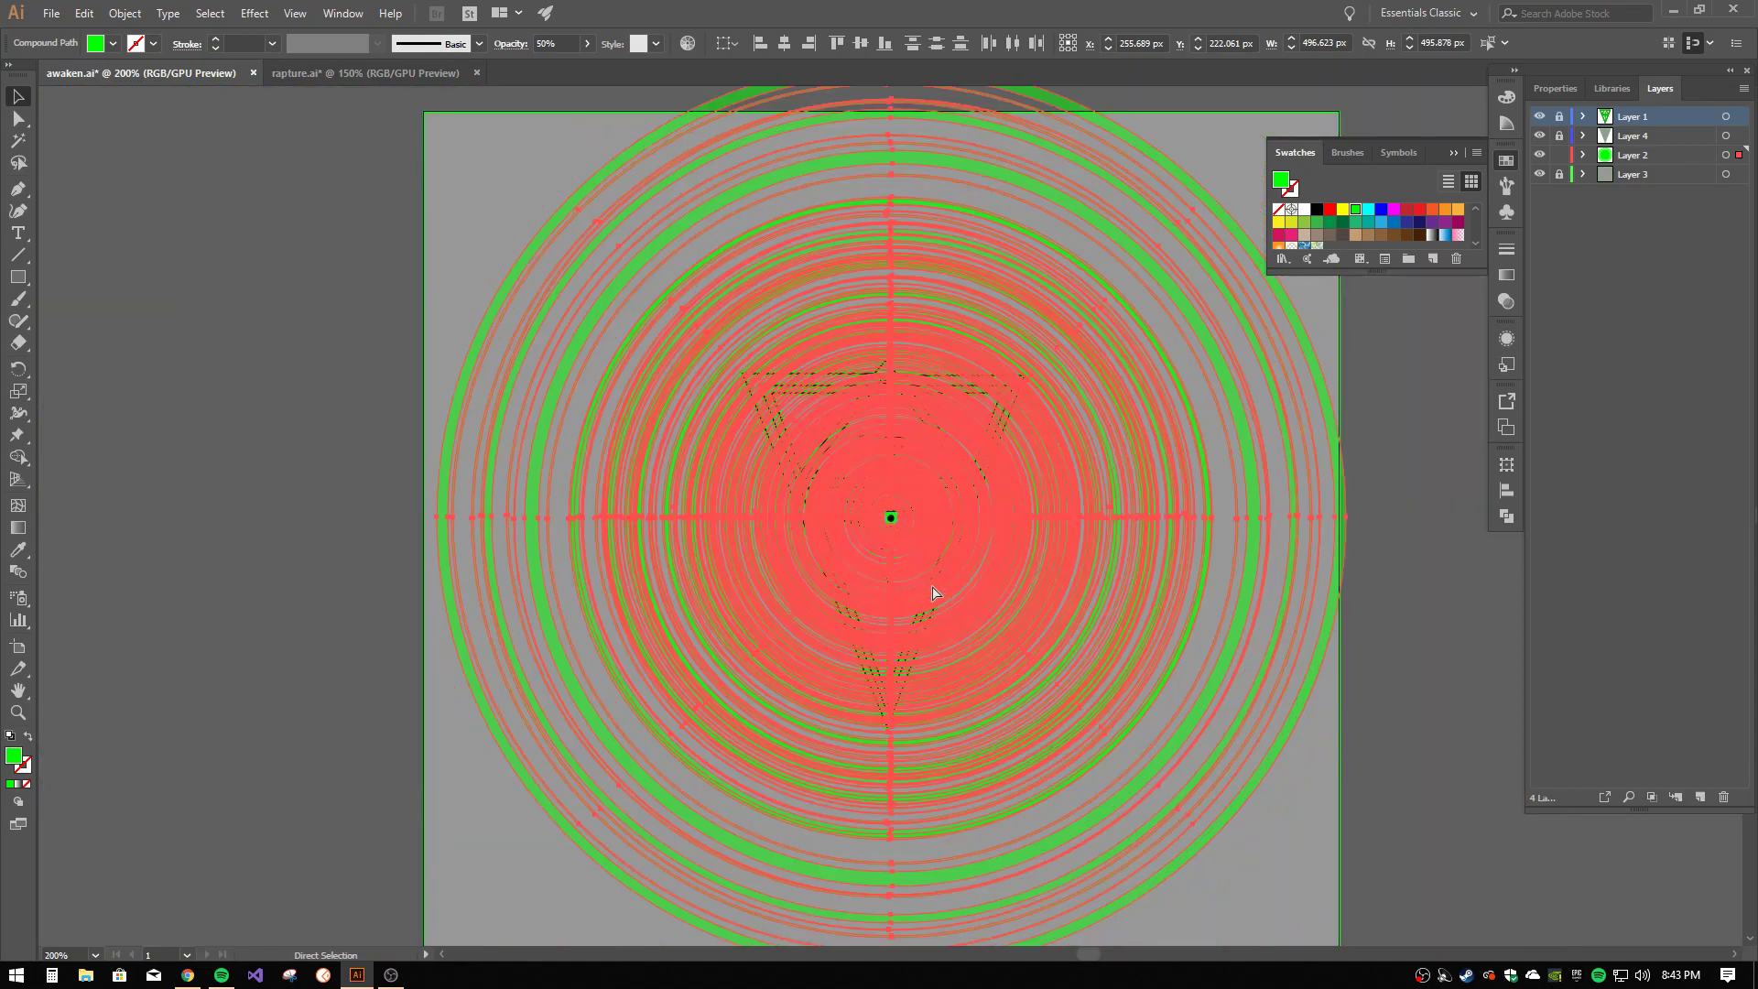
- Unlock the emblem, backing shape and background layers so that all four layers are editable
{"action": "key", "text": "v"}
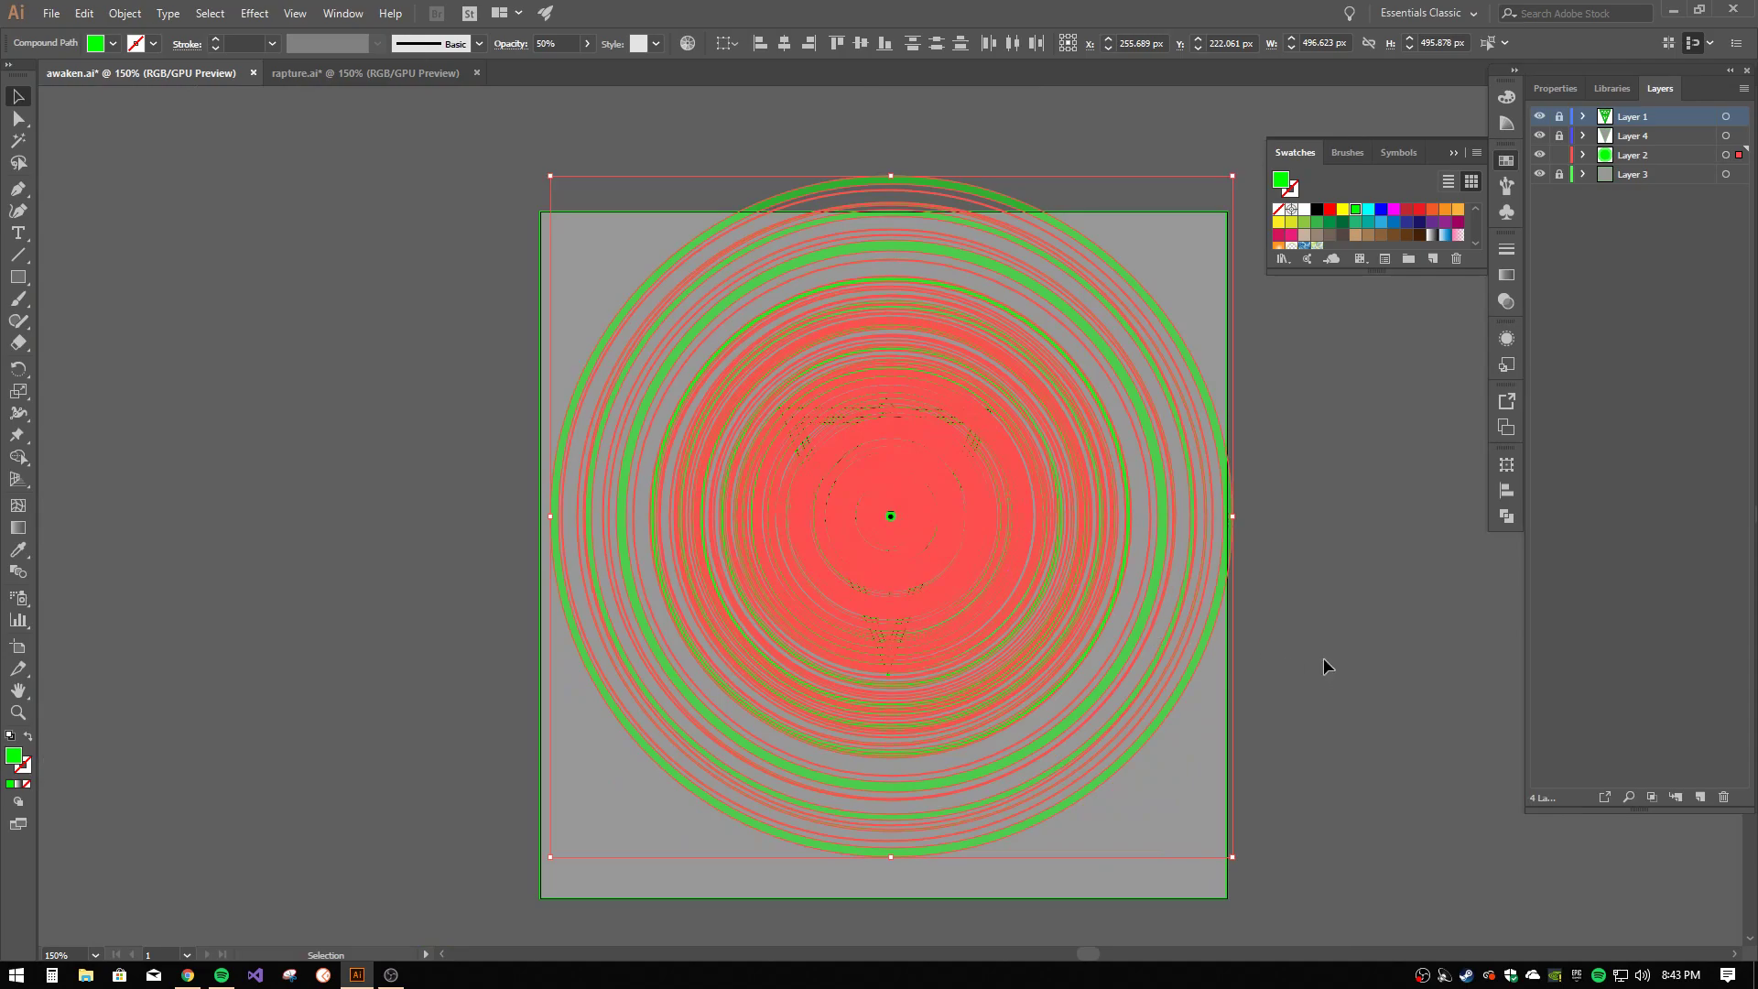
{"action": "left_click", "coordinate": [1559, 155]}
{"action": "left_click_drag", "start_coordinate": [1559, 136], "coordinate": [1559, 174]}
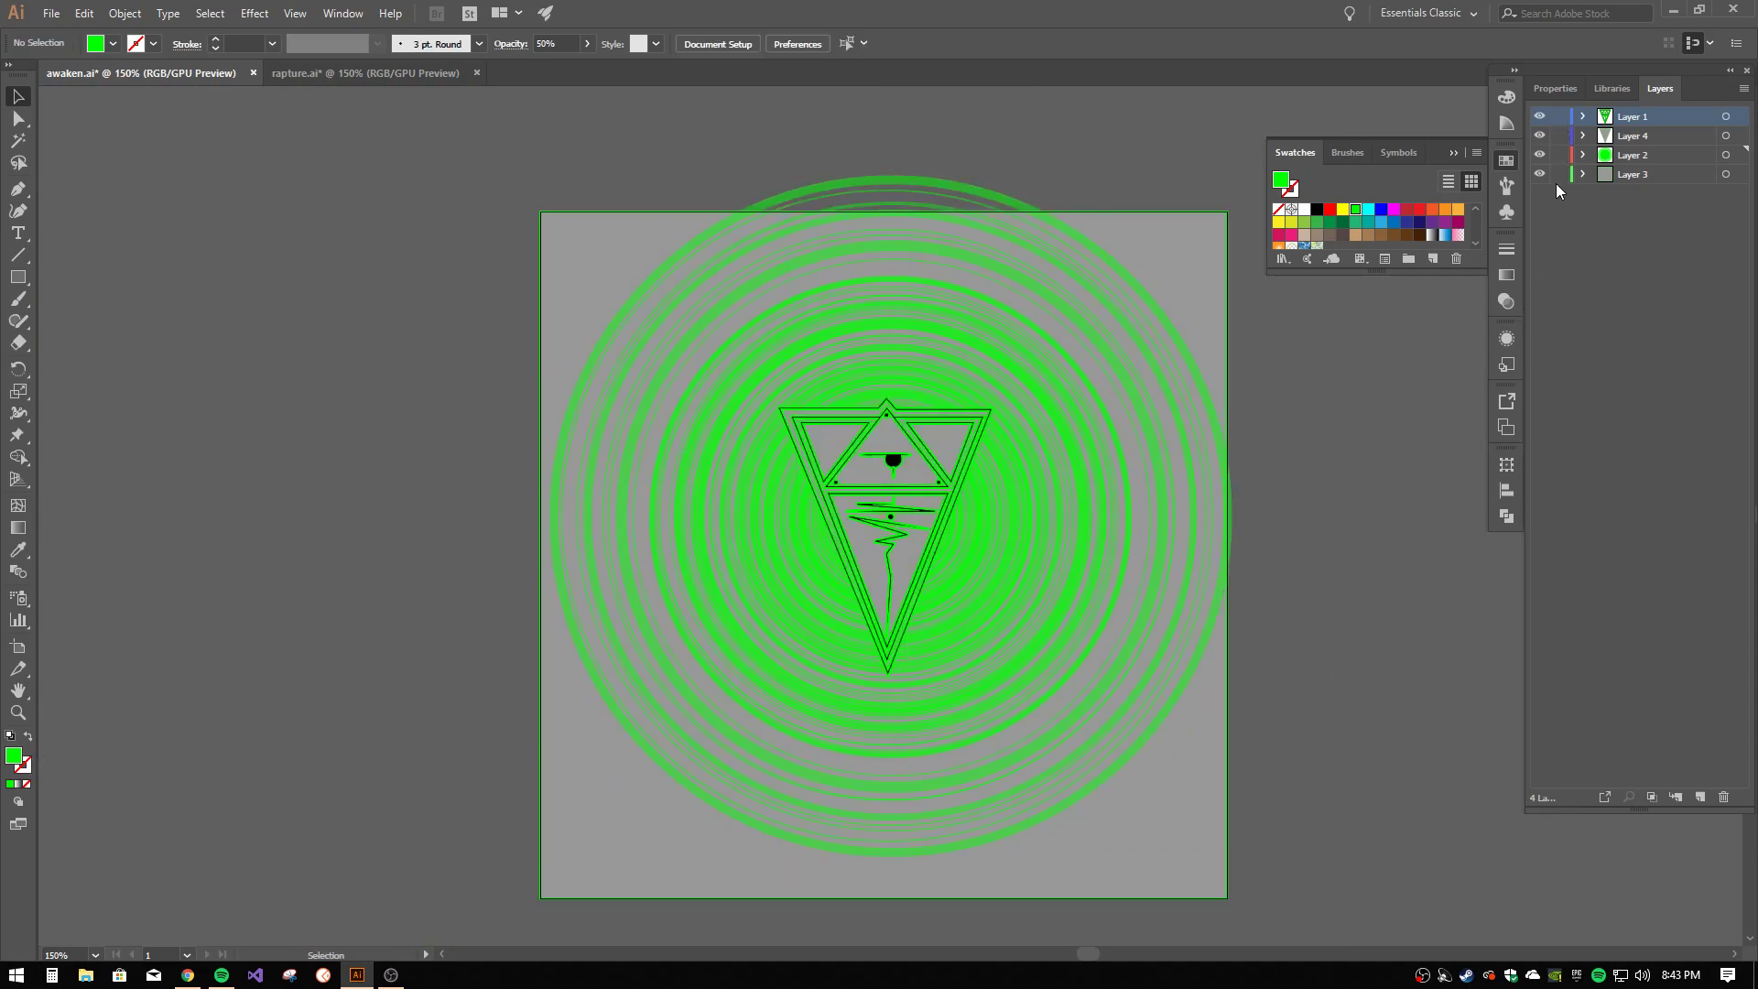
- Try to nudge all the artwork, including the grey background, down on the artboard
{"action": "key", "text": "ctrl+a"}
{"action": "key", "text": "shift+Down"}
{"action": "key", "text": "shift+Down"}
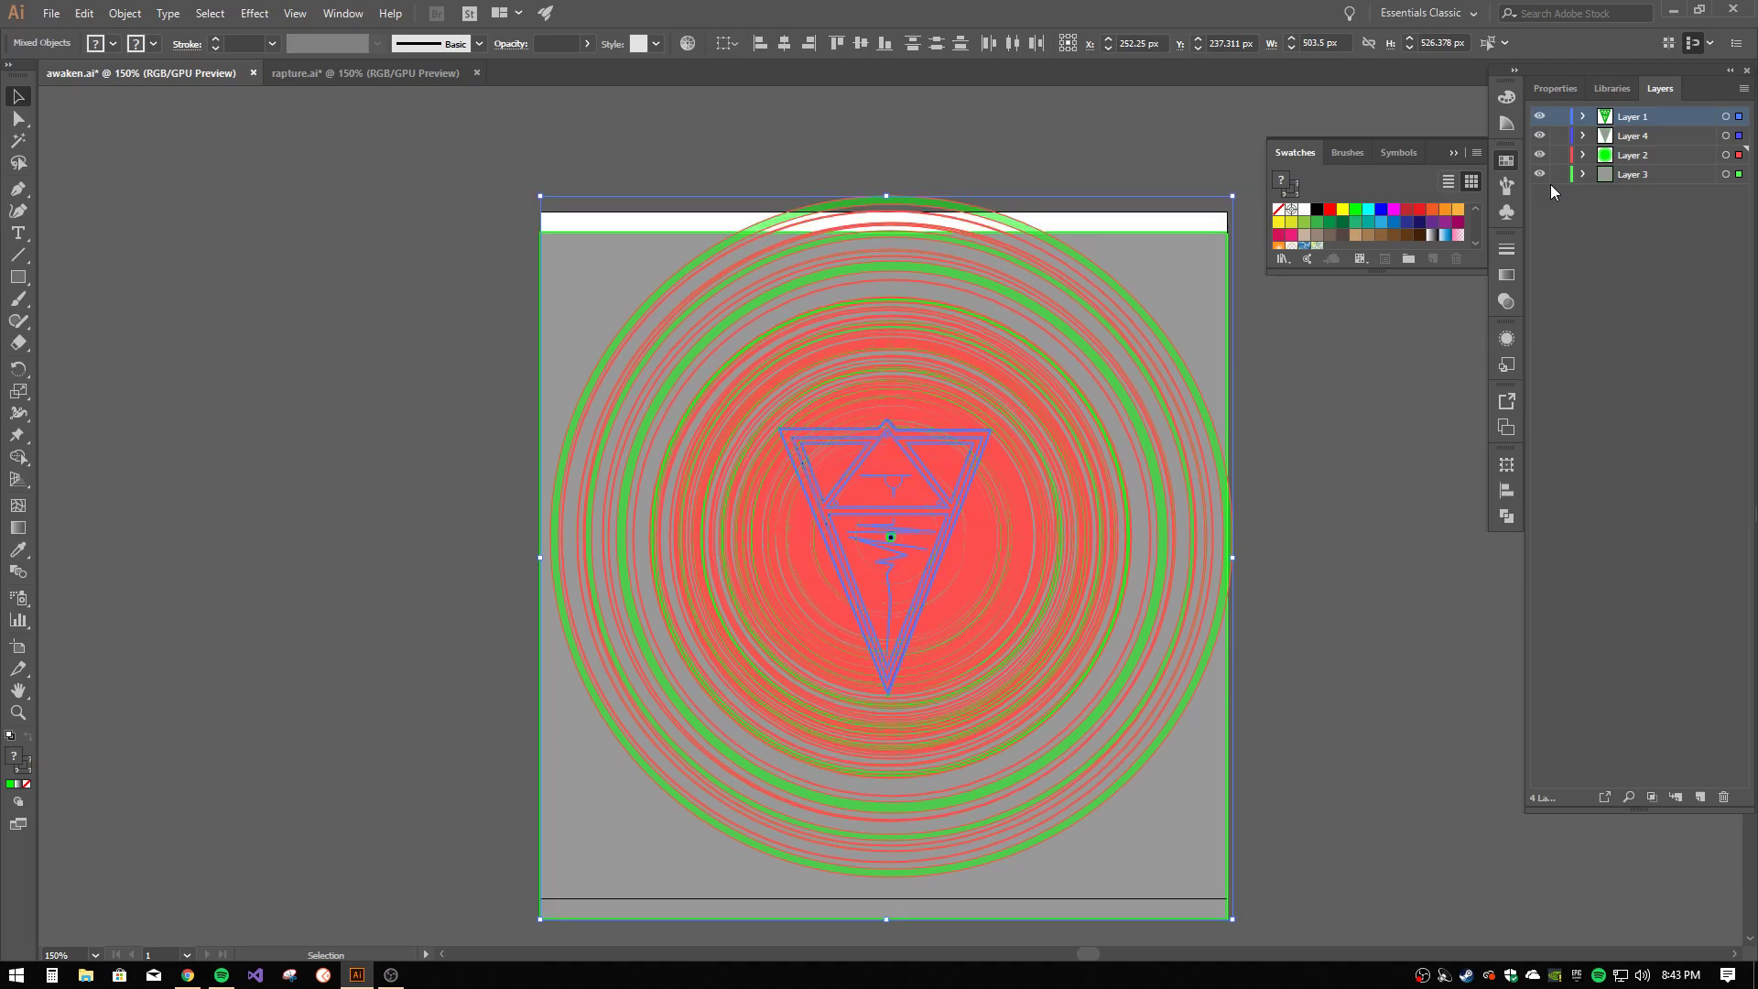
{"action": "key", "text": "Up"}
{"action": "key", "text": "Up"}
{"action": "key", "text": "Up"}
{"action": "key", "text": "Up"}
{"action": "key", "text": "Up"}
{"action": "key", "text": "Up"}
{"action": "key", "text": "Up"}
{"action": "key", "text": "Up"}
{"action": "key", "text": "Up"}
{"action": "key", "text": "Up"}
{"action": "key", "text": "shift+Up"}
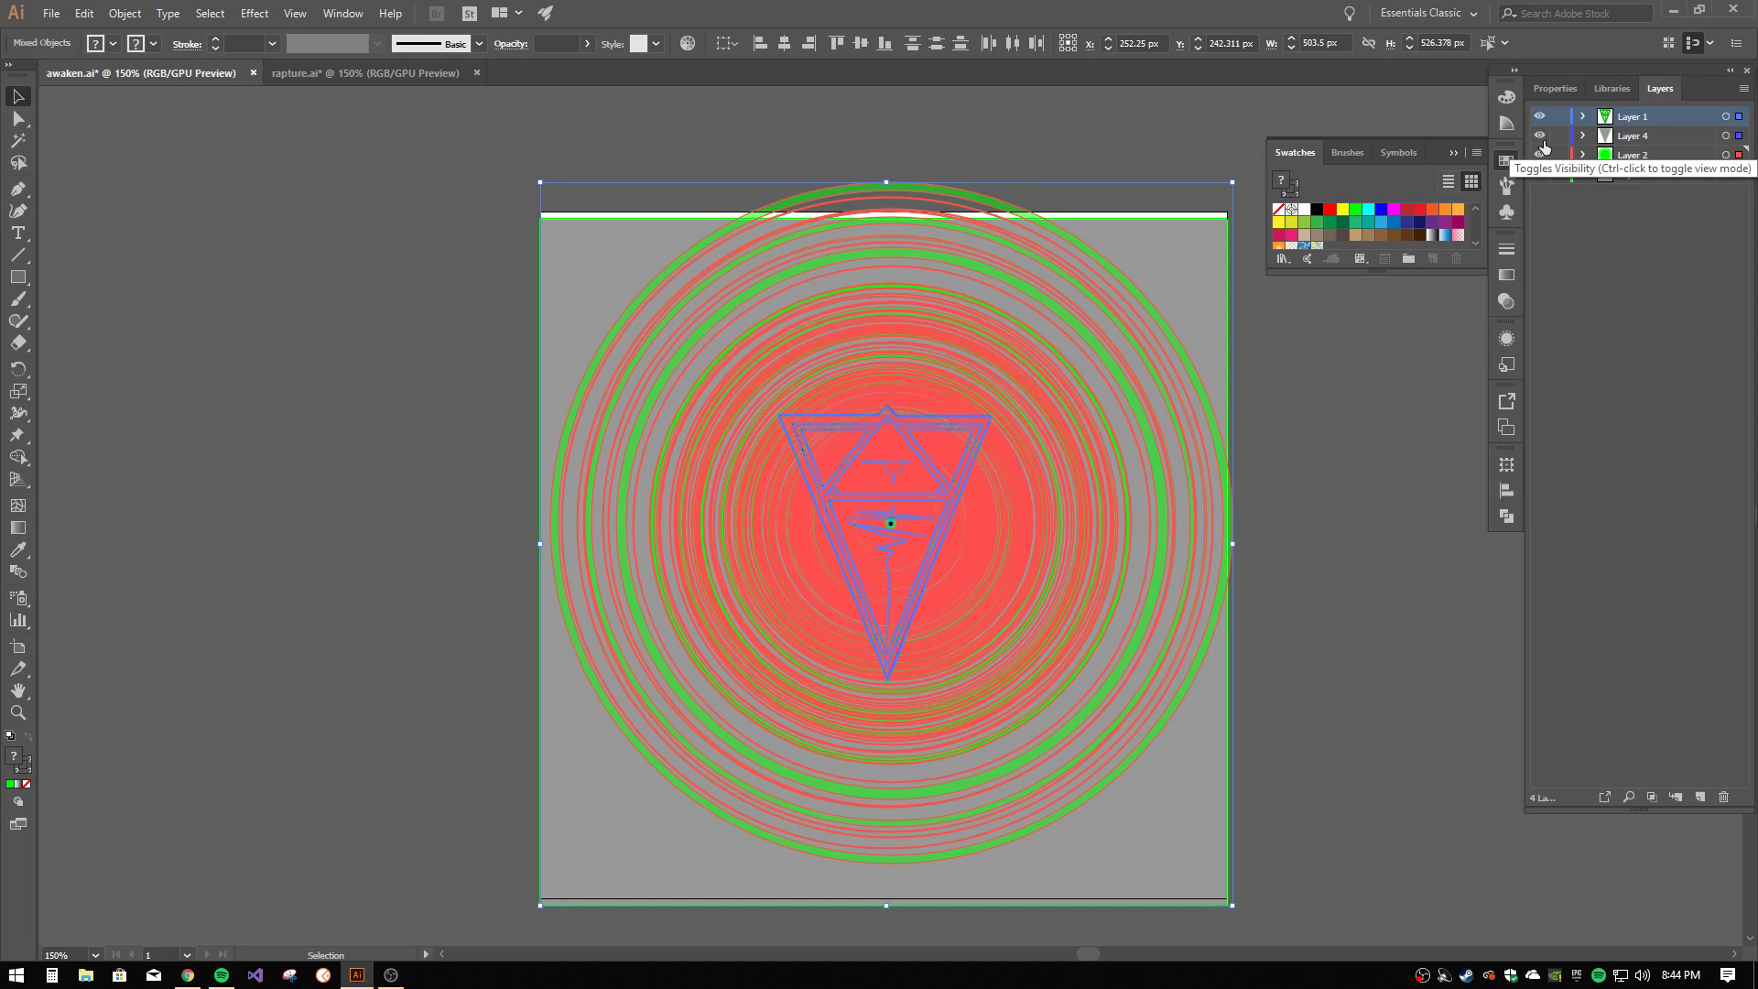
- Undo the nudges of the whole artwork and lock the background layer
{"action": "key", "text": "ctrl+2"}
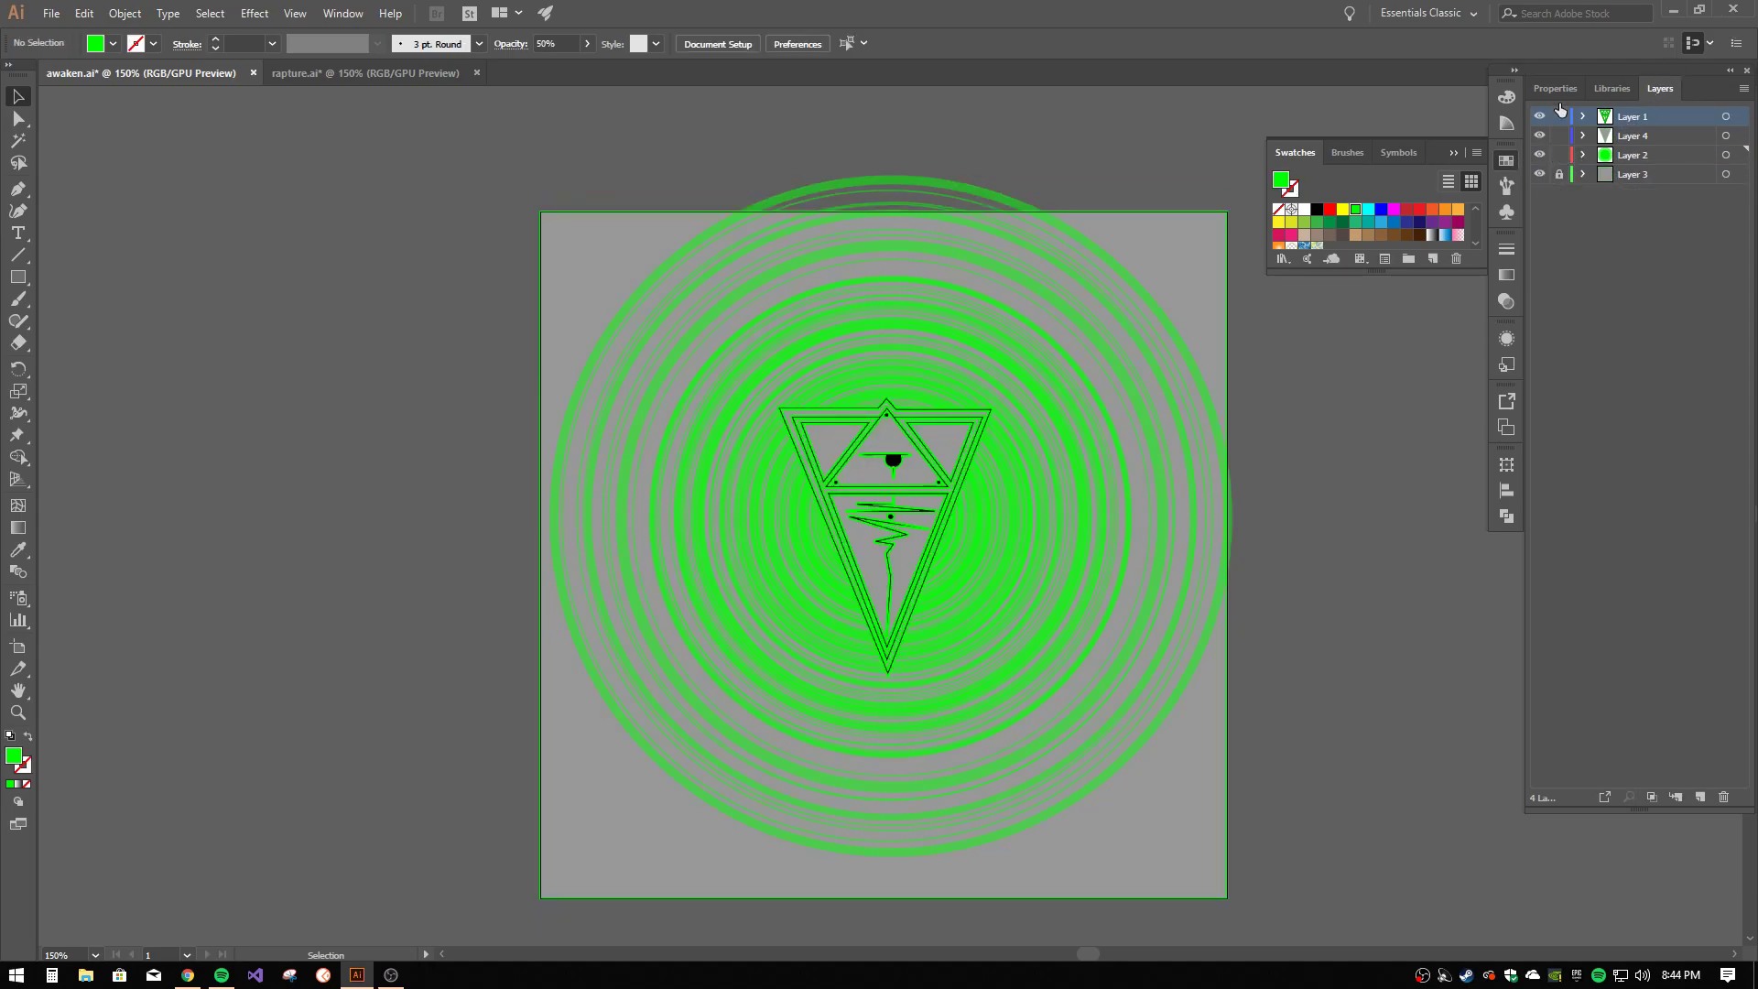
- Move the emblem, backing shape and rings 30 px down and 5 px left, and scale them down to about 483 × 482 px
{"action": "key", "text": "ctrl+alt+2"}
{"action": "key", "text": "shift+Down"}
{"action": "key", "text": "shift+Down"}
{"action": "key", "text": "shift+Down"}
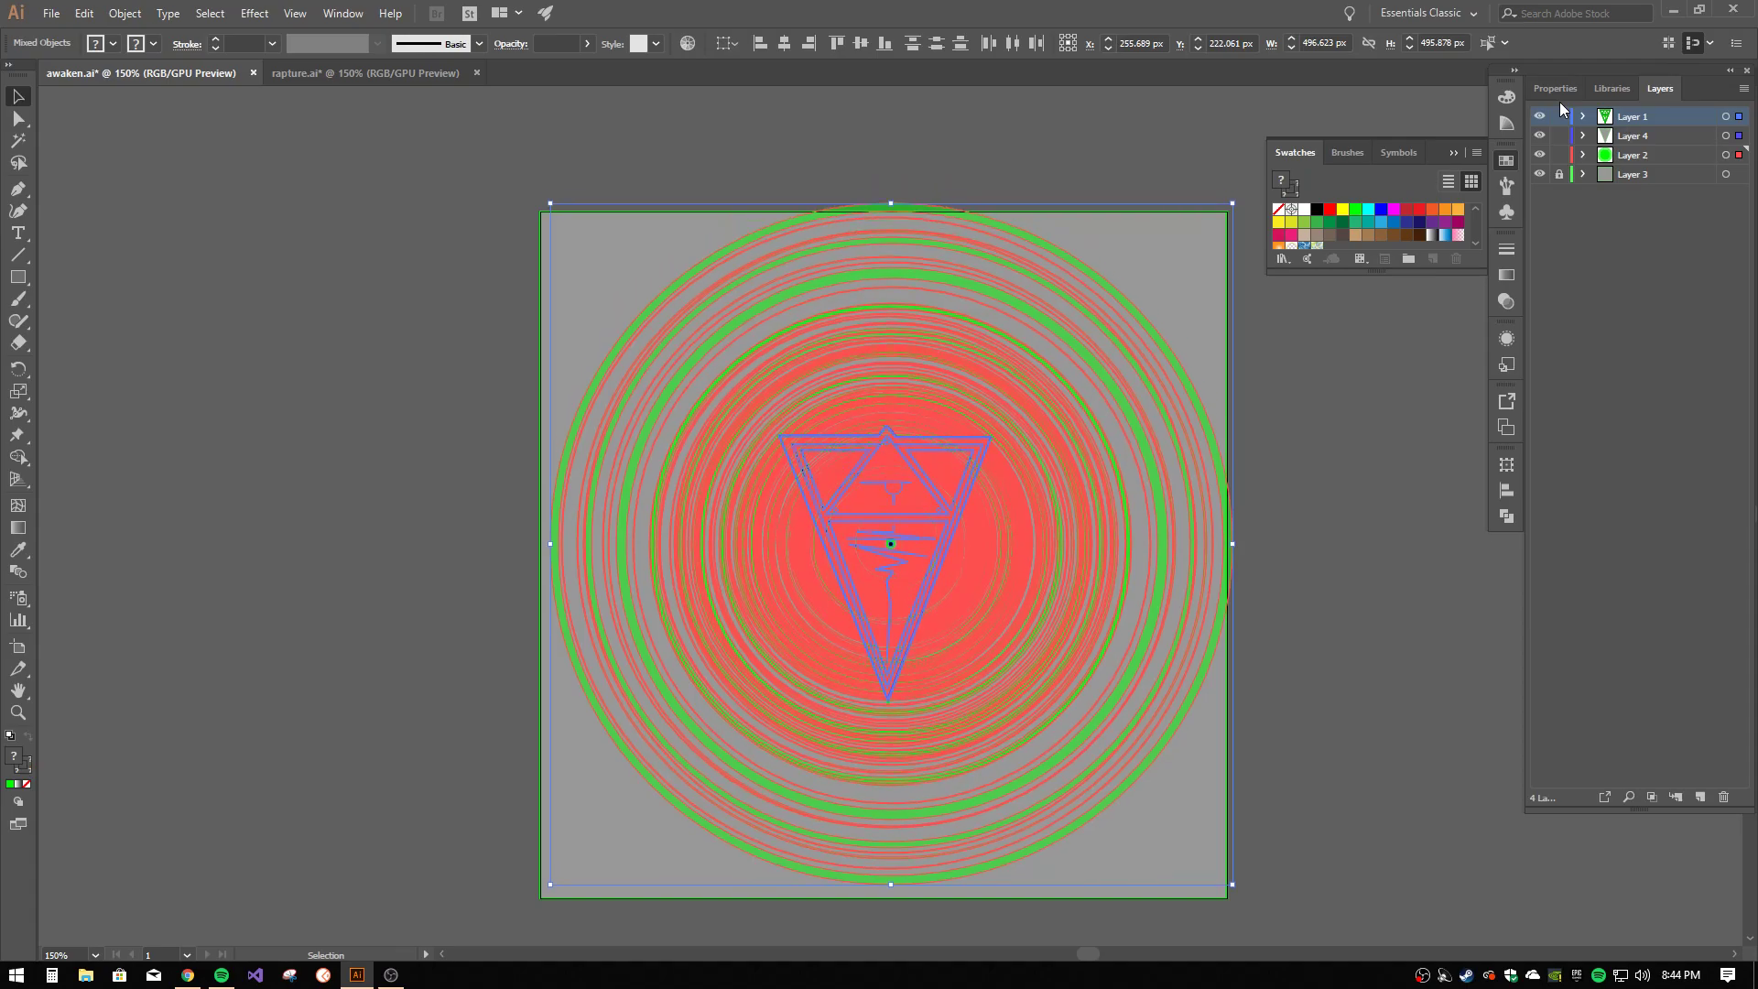
{"action": "key", "text": "Down"}
{"action": "key", "text": "Down"}
{"action": "key", "text": "Down"}
{"action": "key", "text": "Down"}
{"action": "key", "text": "Down"}
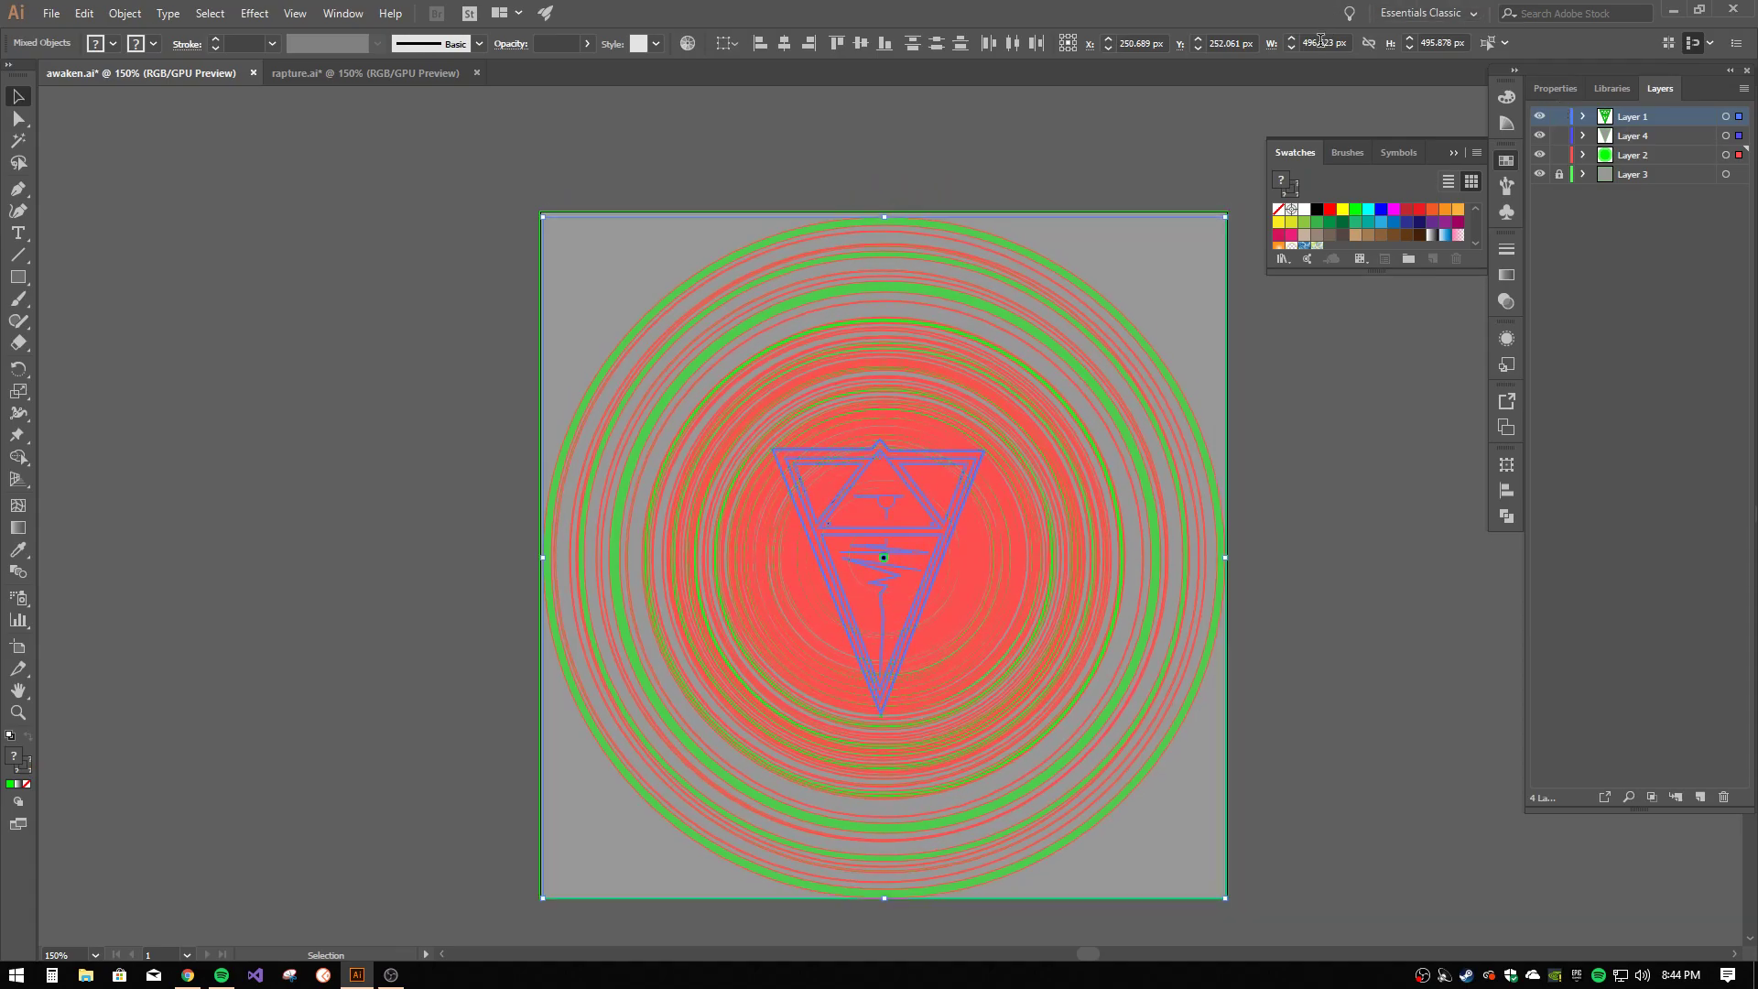
{"action": "left_click_drag", "start_coordinate": [541, 218], "coordinate": [562, 234]}
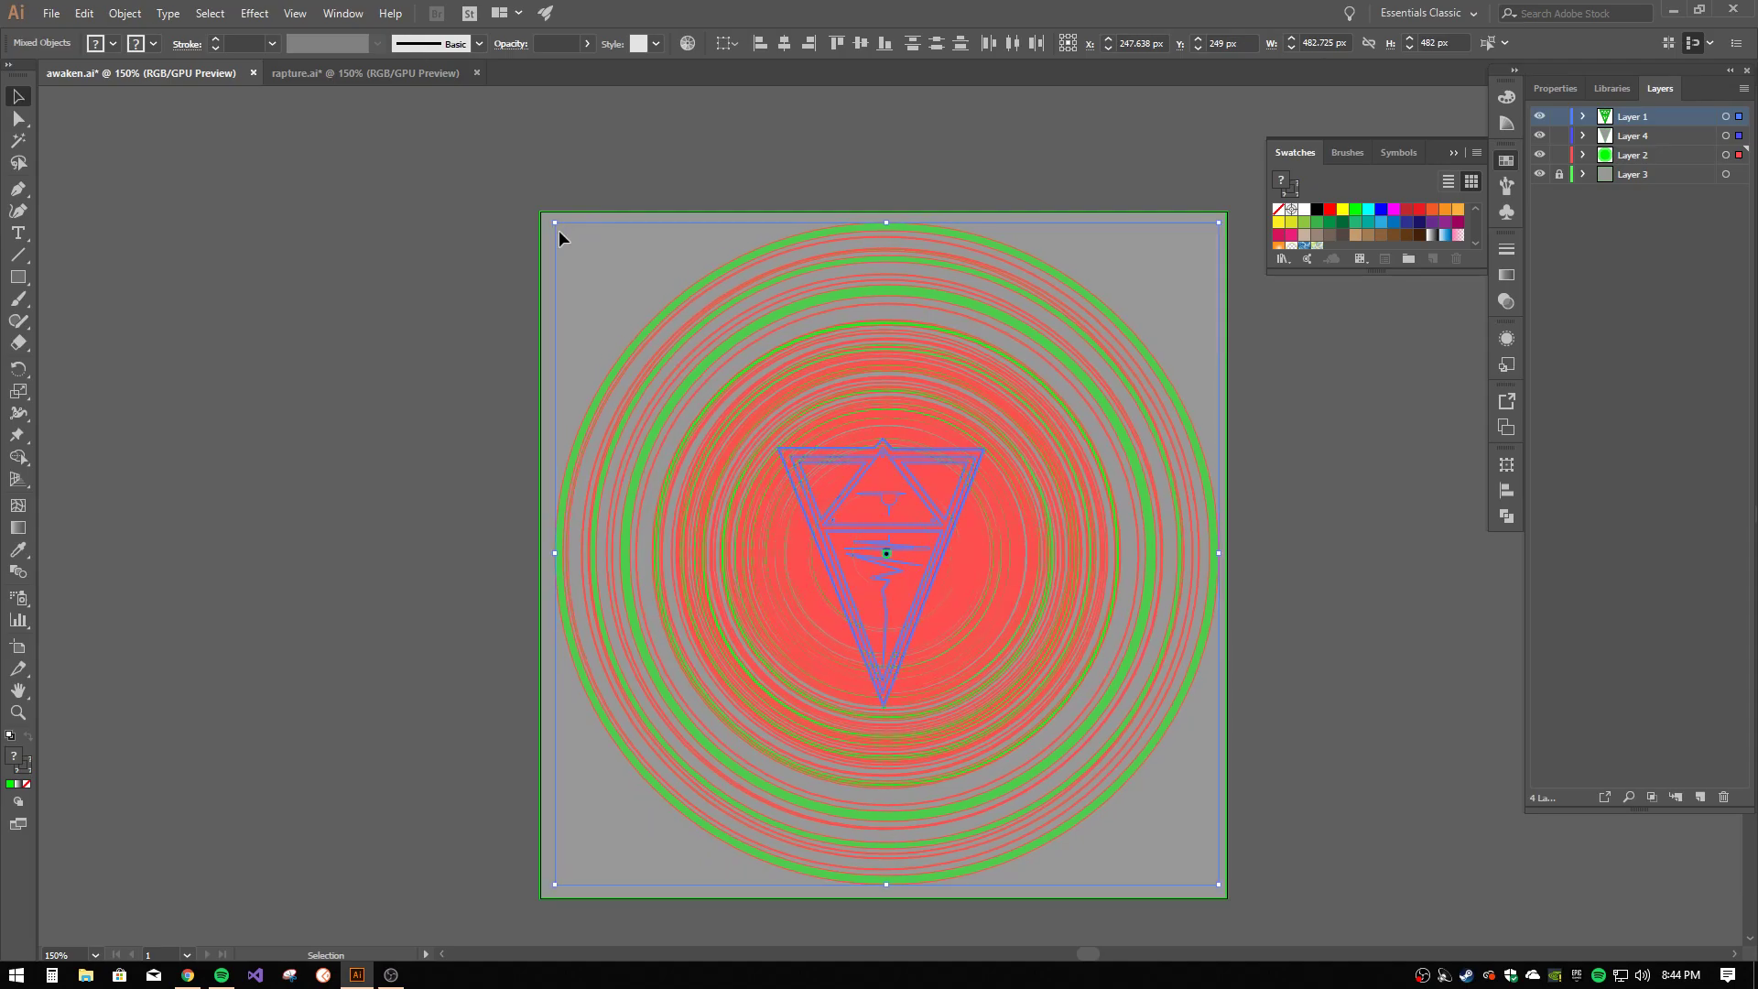
- Select the emblem, backing shape and rings, and lock the emblem and backing shape layers so only the rings stay selected
{"action": "left_click", "coordinate": [1367, 540]}
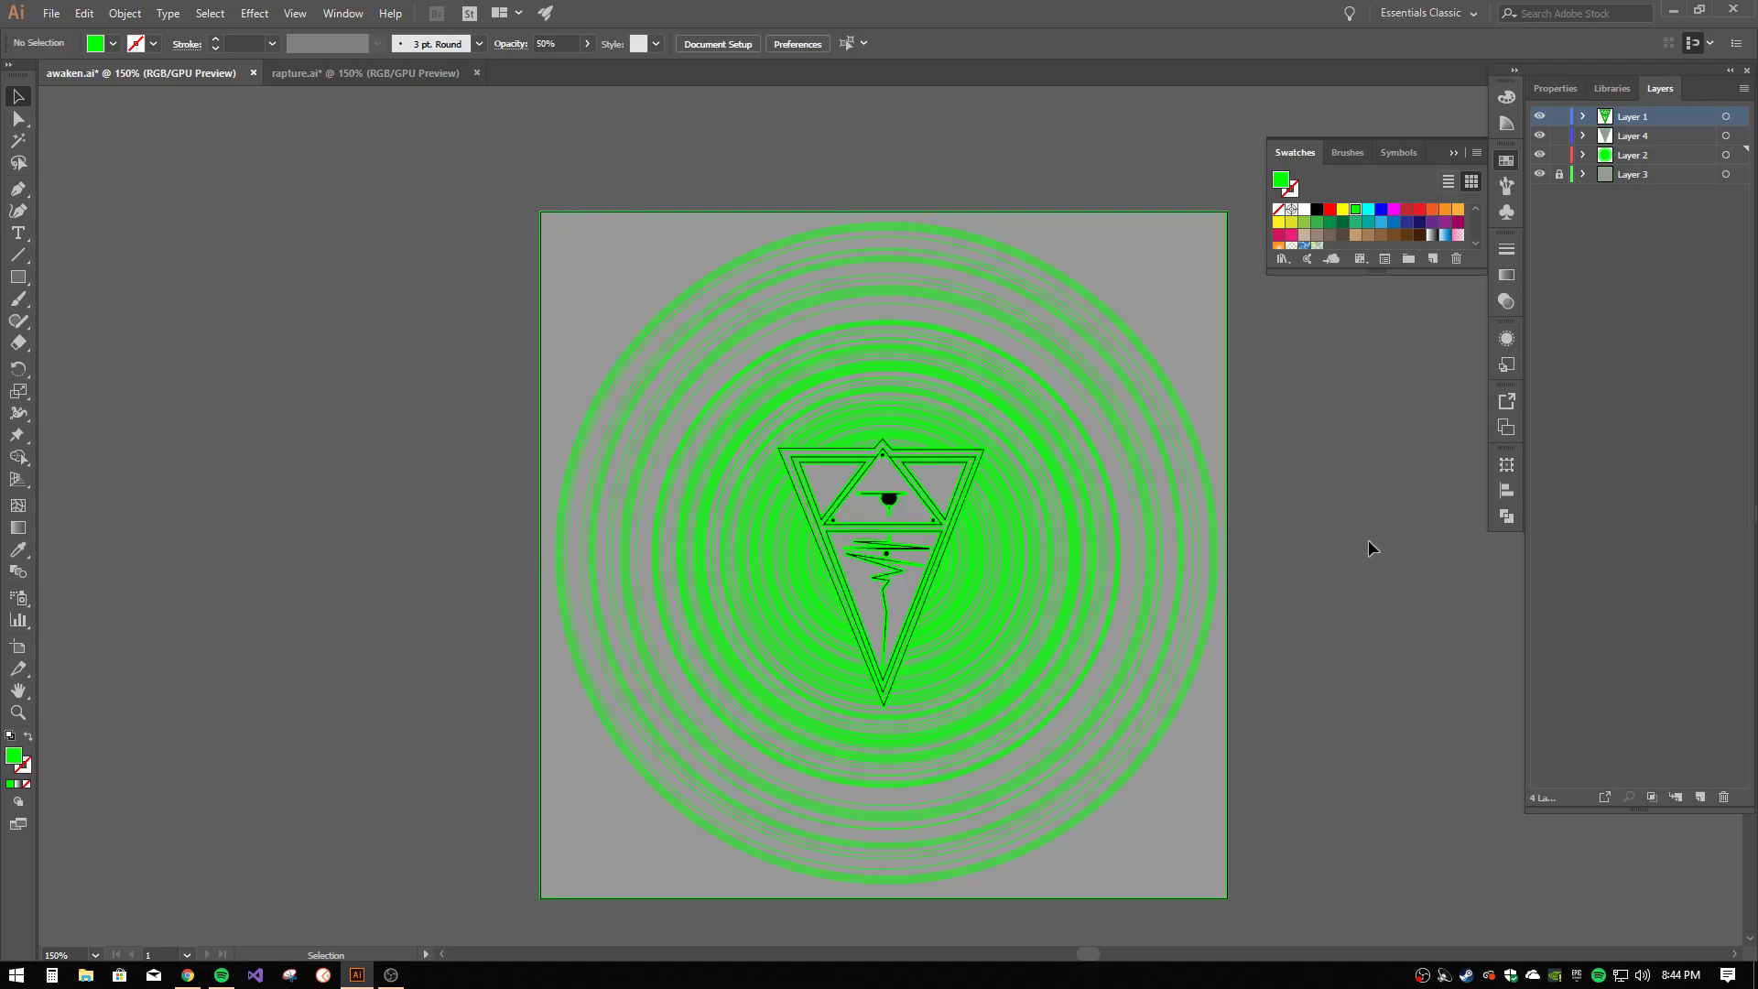
{"action": "key", "text": "ctrl+a"}
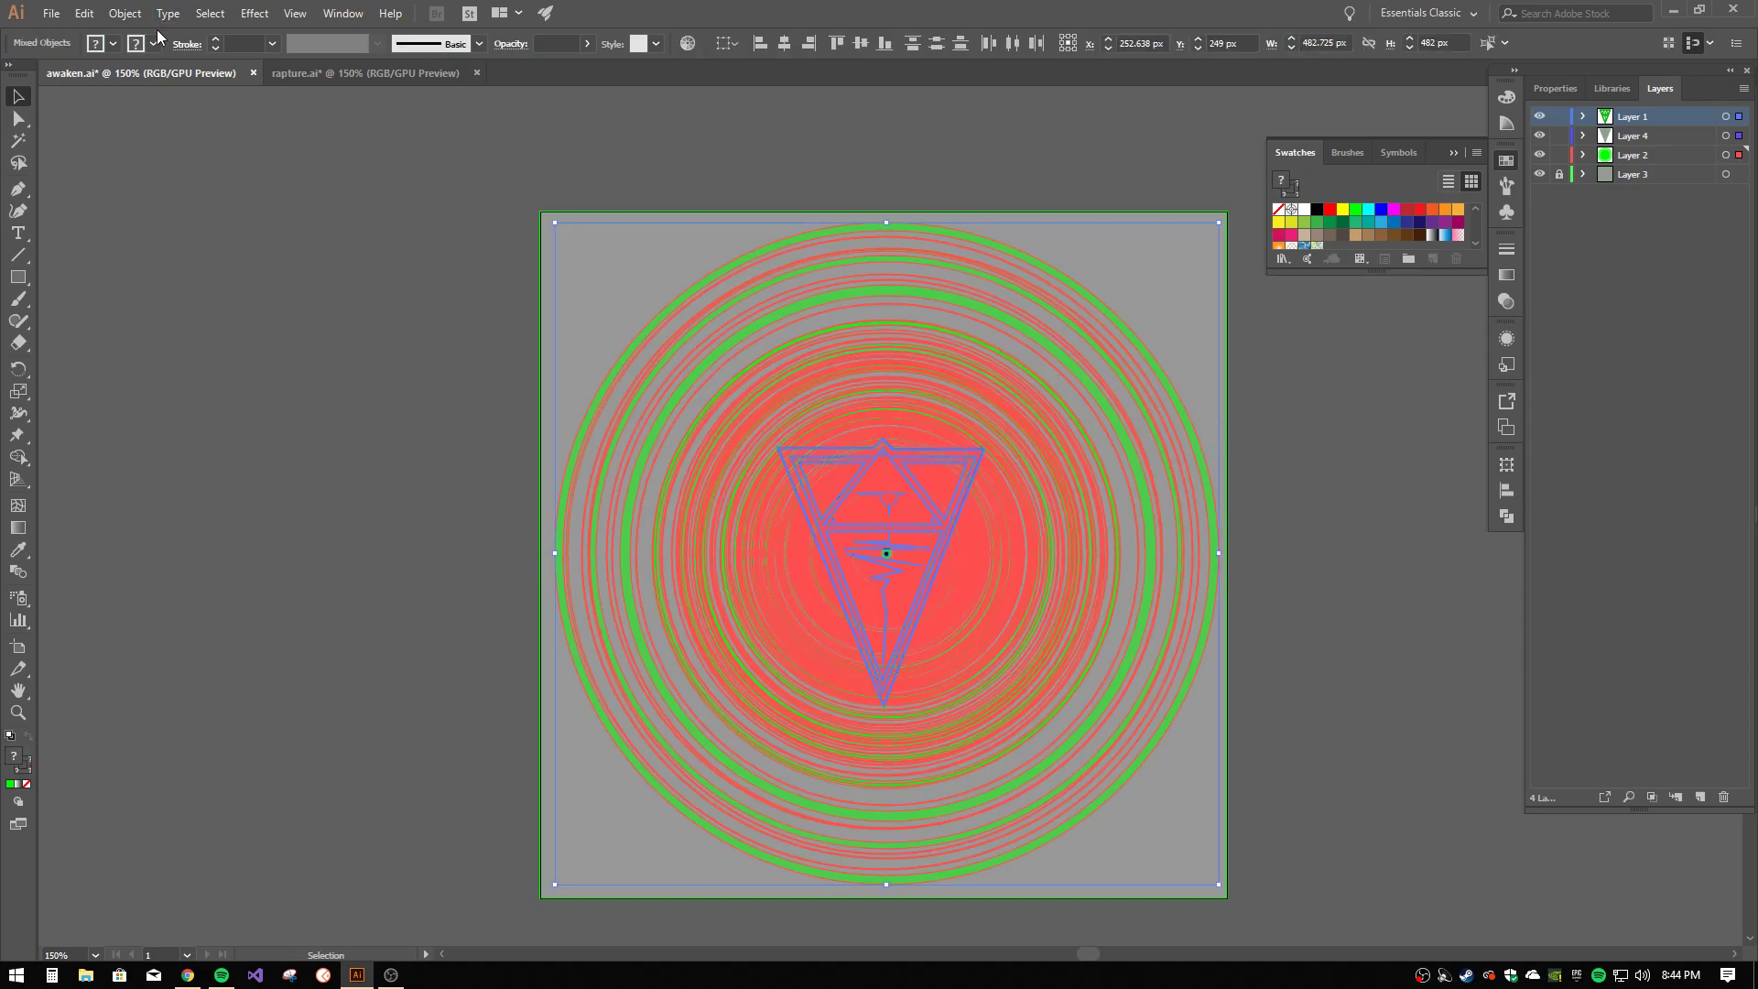
{"action": "left_click_drag", "start_coordinate": [1559, 116], "coordinate": [1559, 135]}
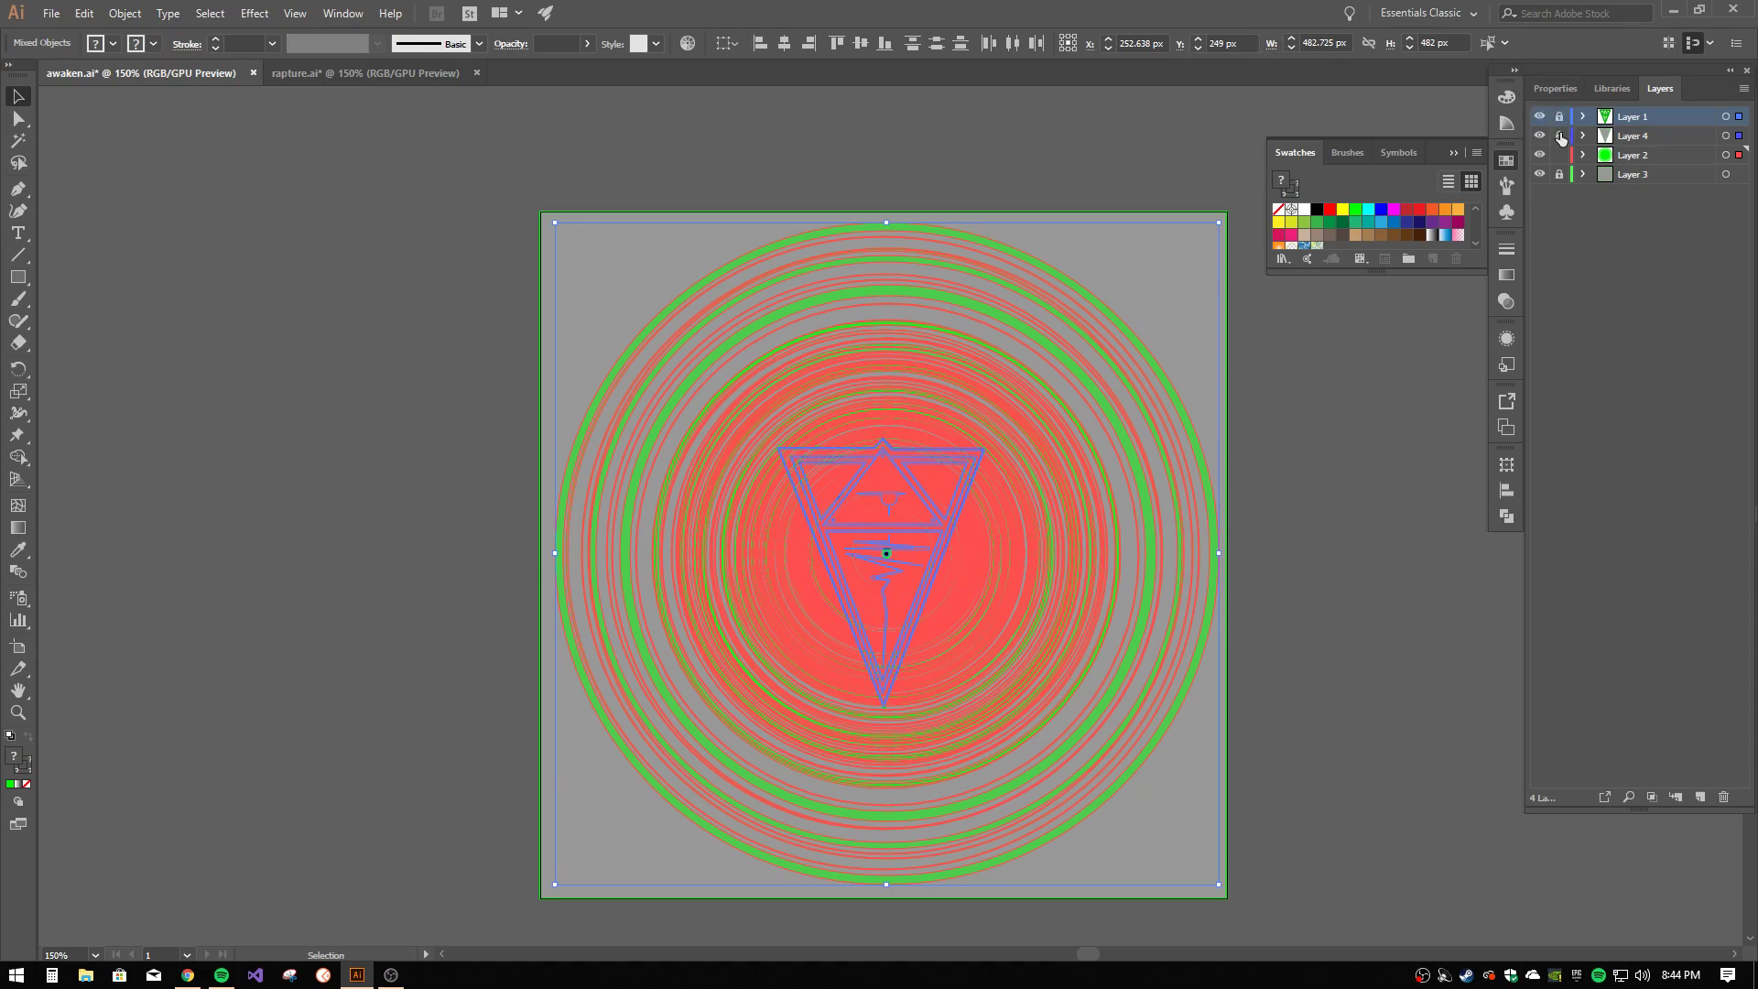
- Give the concentric rings a yellow stroke with a weight of 0.25 pt and deselect them
{"action": "left_click", "coordinate": [153, 44]}
{"action": "left_click", "coordinate": [275, 43]}
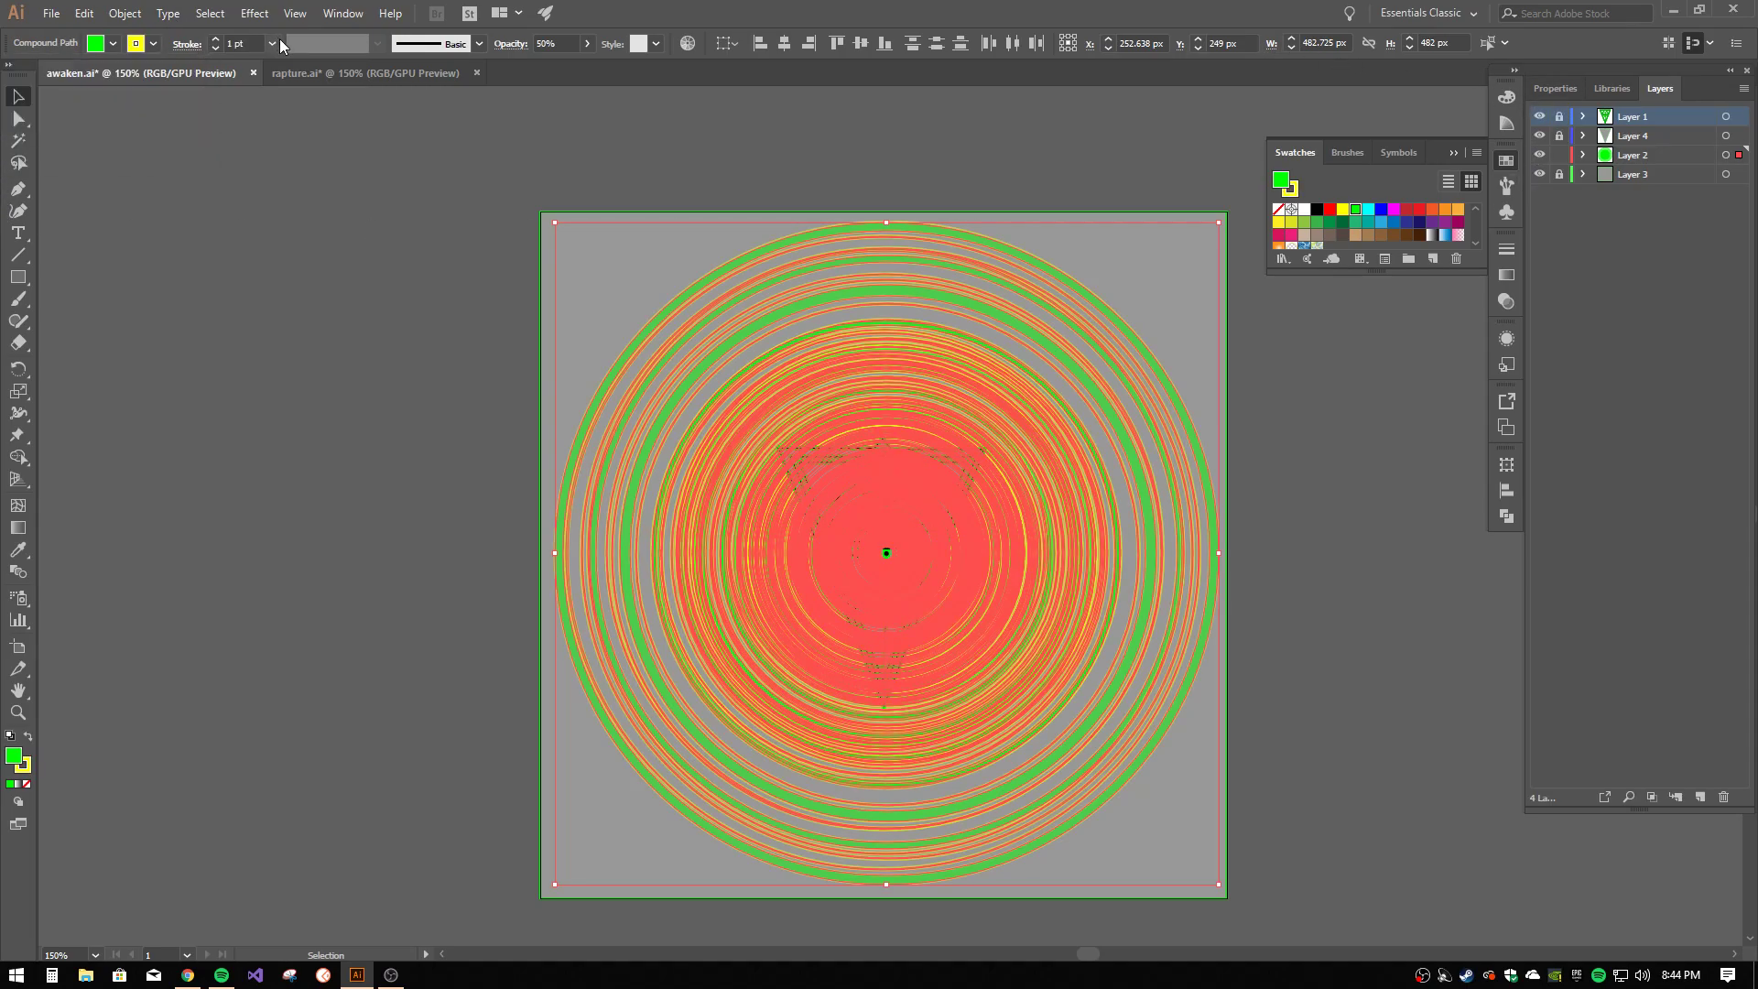
{"action": "left_click", "coordinate": [274, 43]}
{"action": "left_click", "coordinate": [291, 61]}
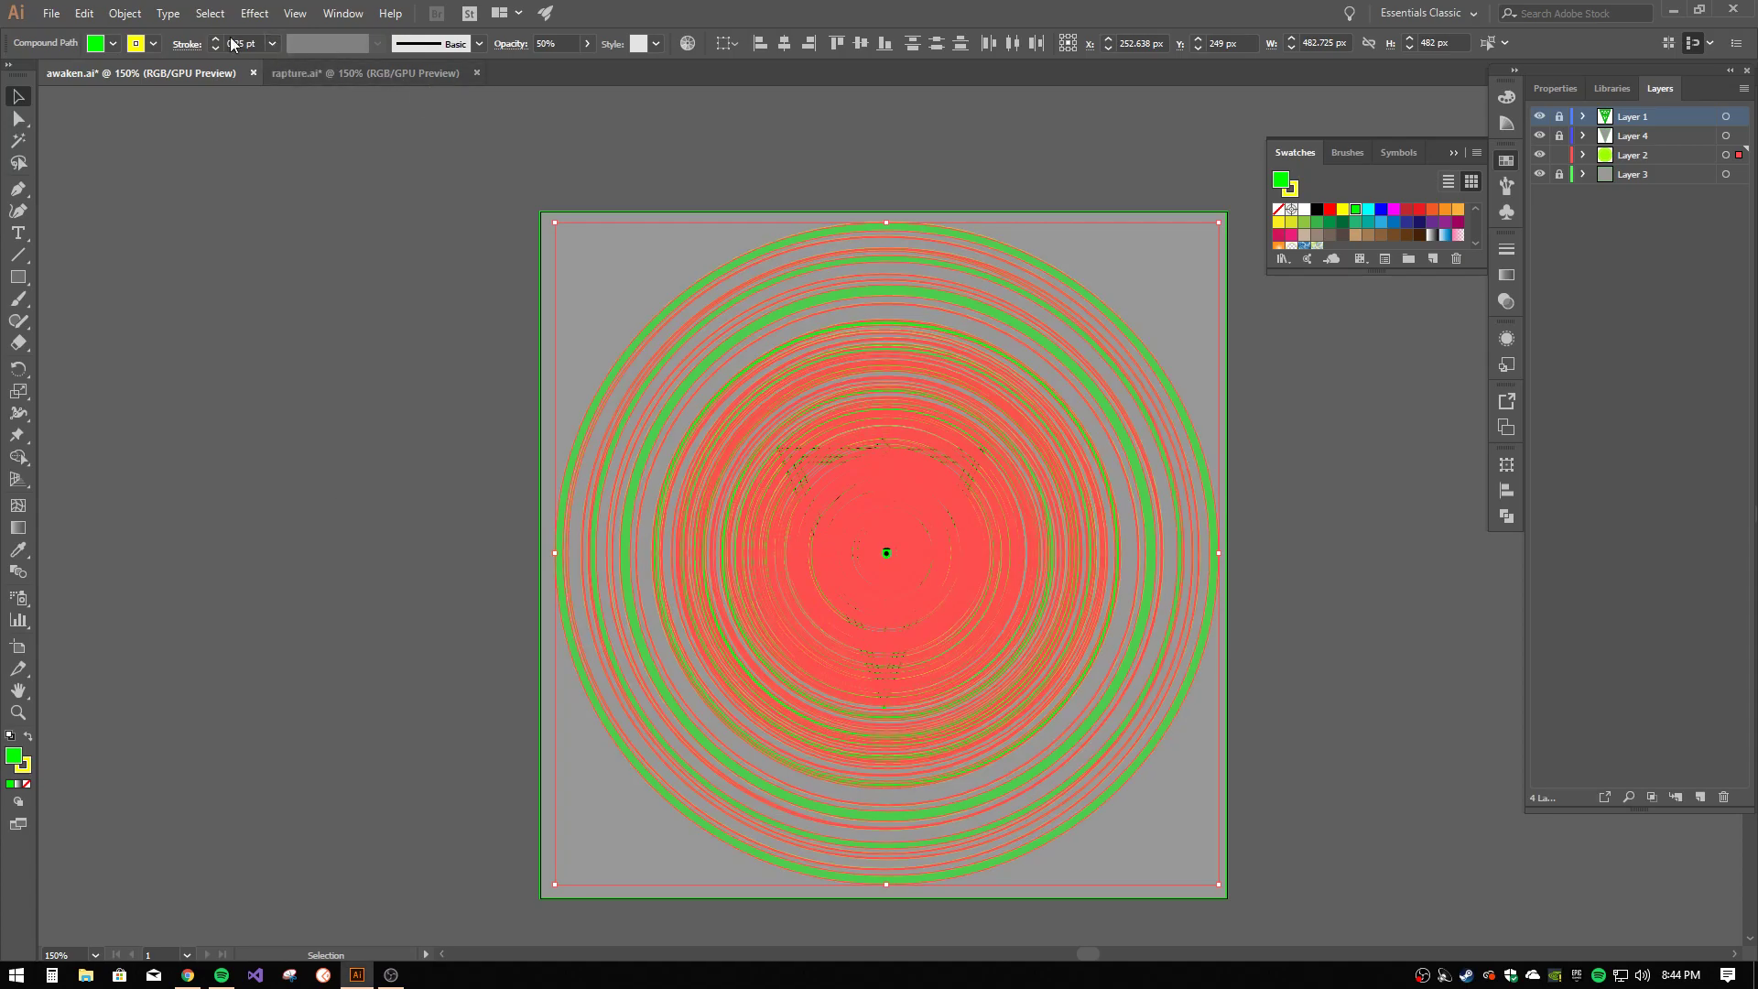
{"action": "left_click", "coordinate": [566, 165]}
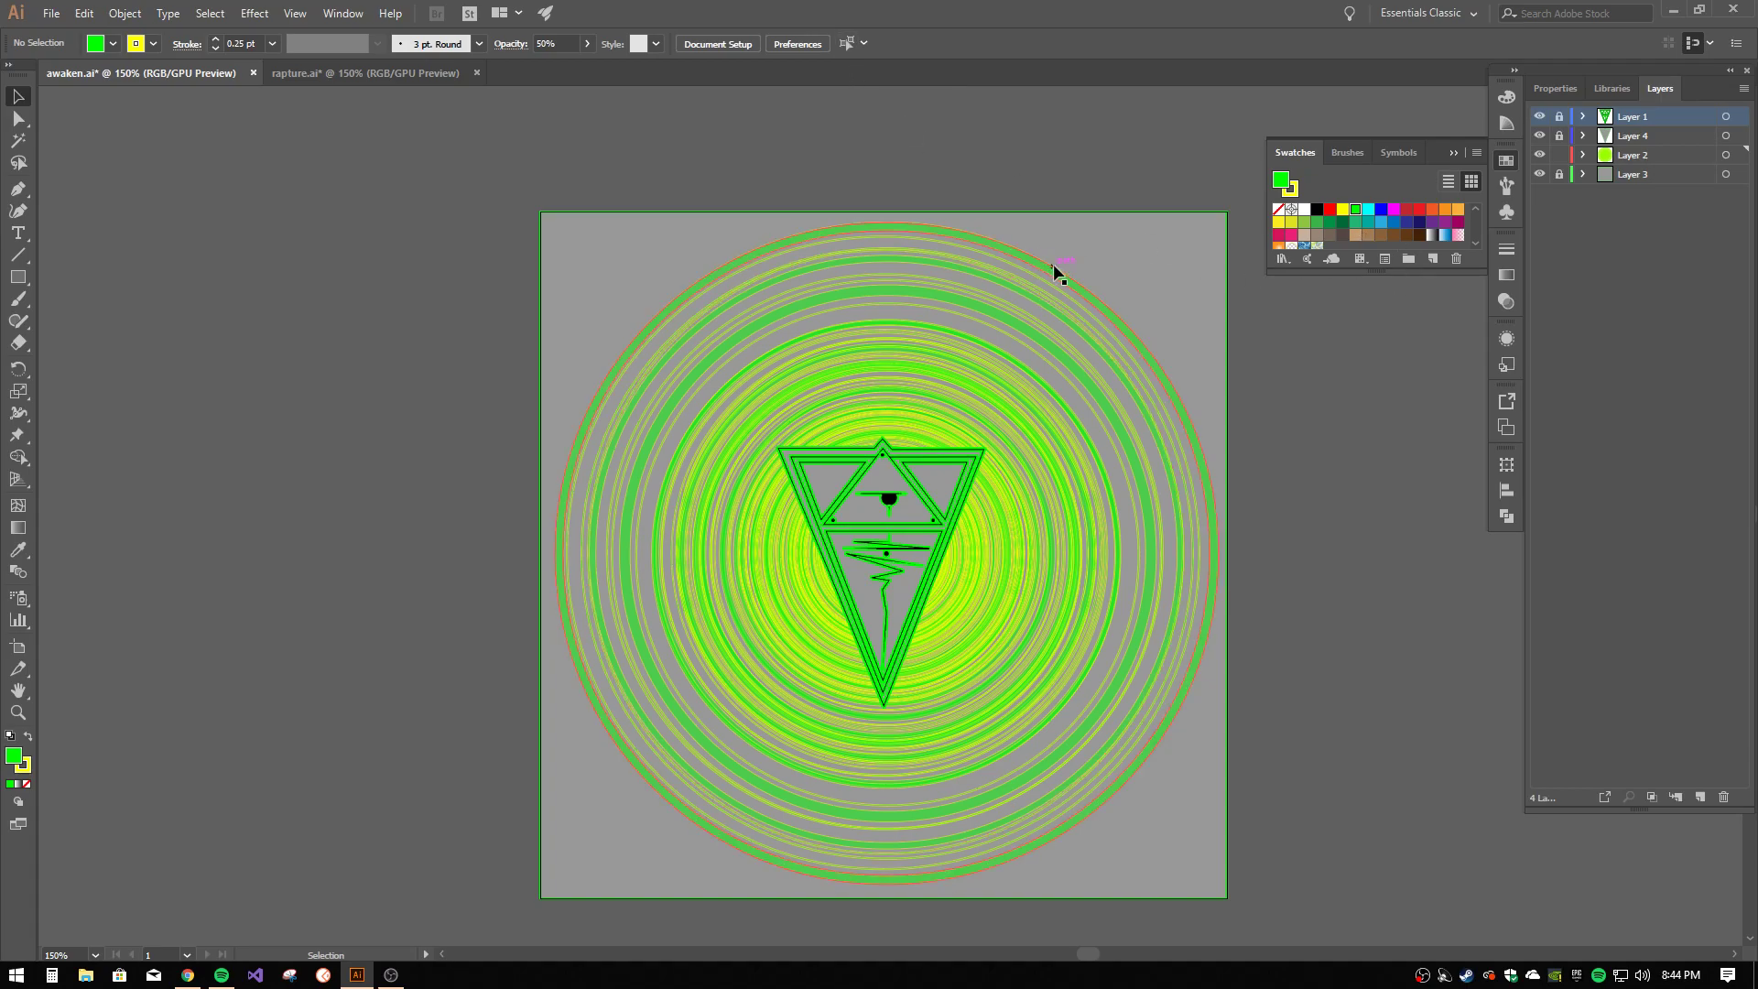
- Start a Save for Web export as PNG-24 with the image size set to 2000 × 2000 px
{"action": "left_click", "coordinate": [51, 14]}
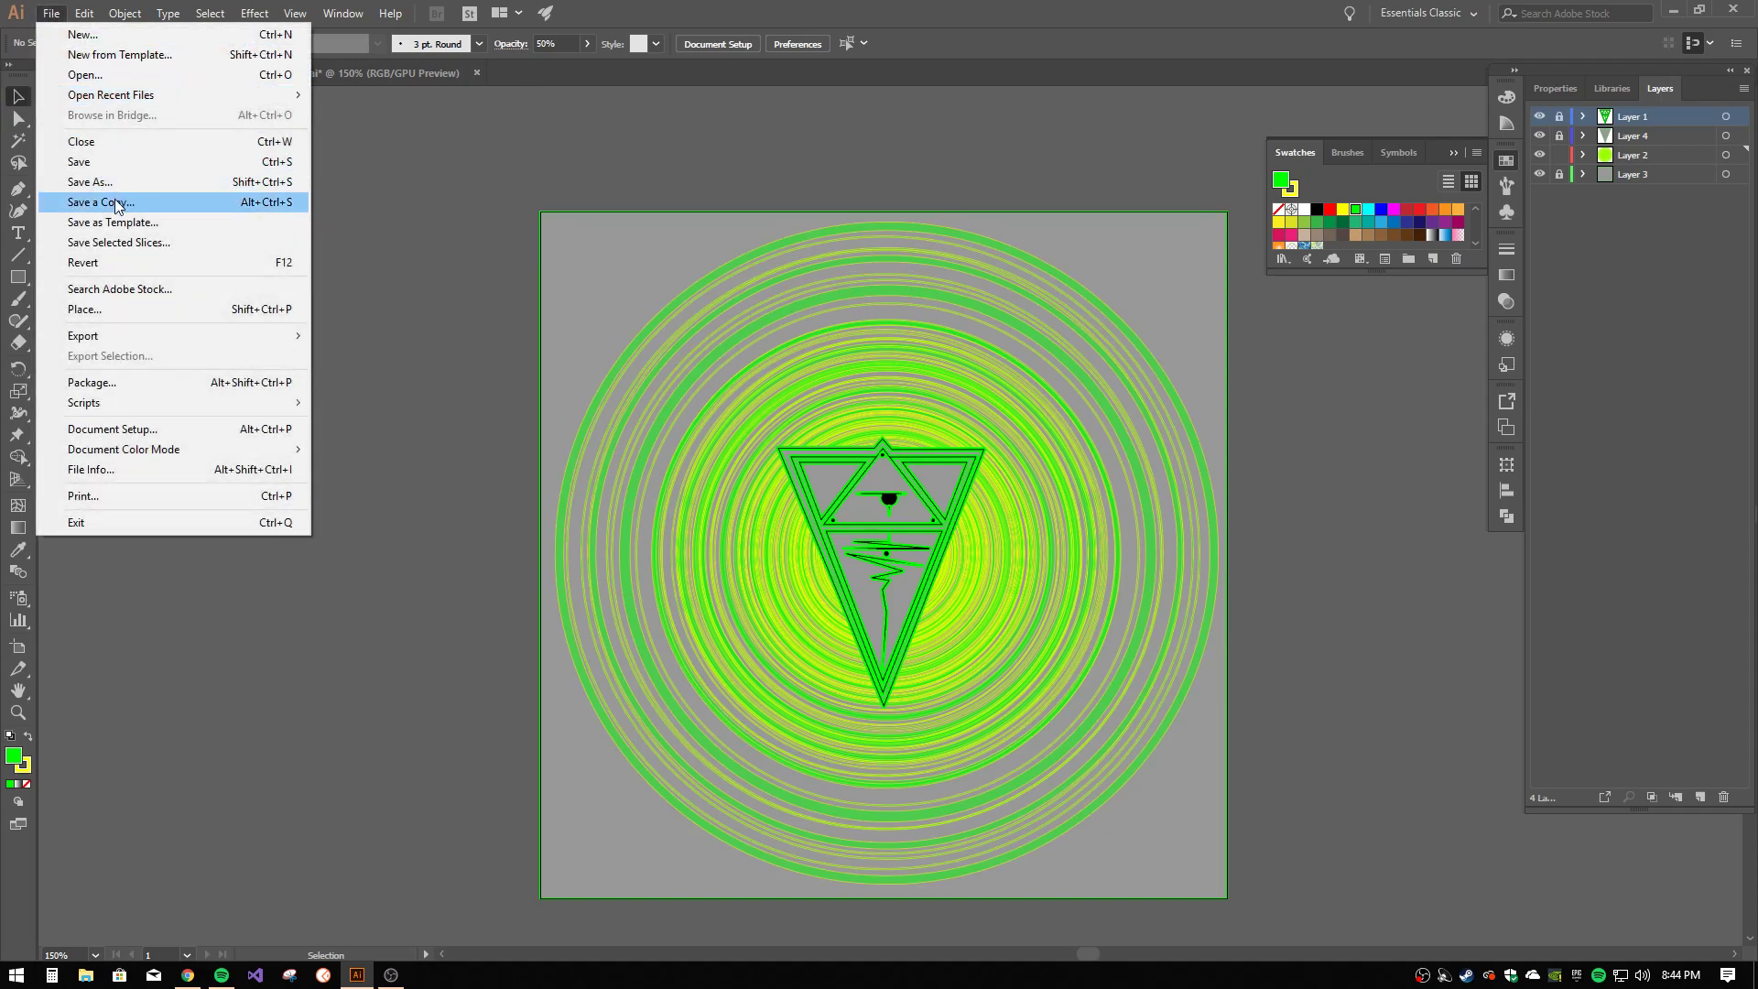
{"action": "mouse_move", "coordinate": [147, 342]}
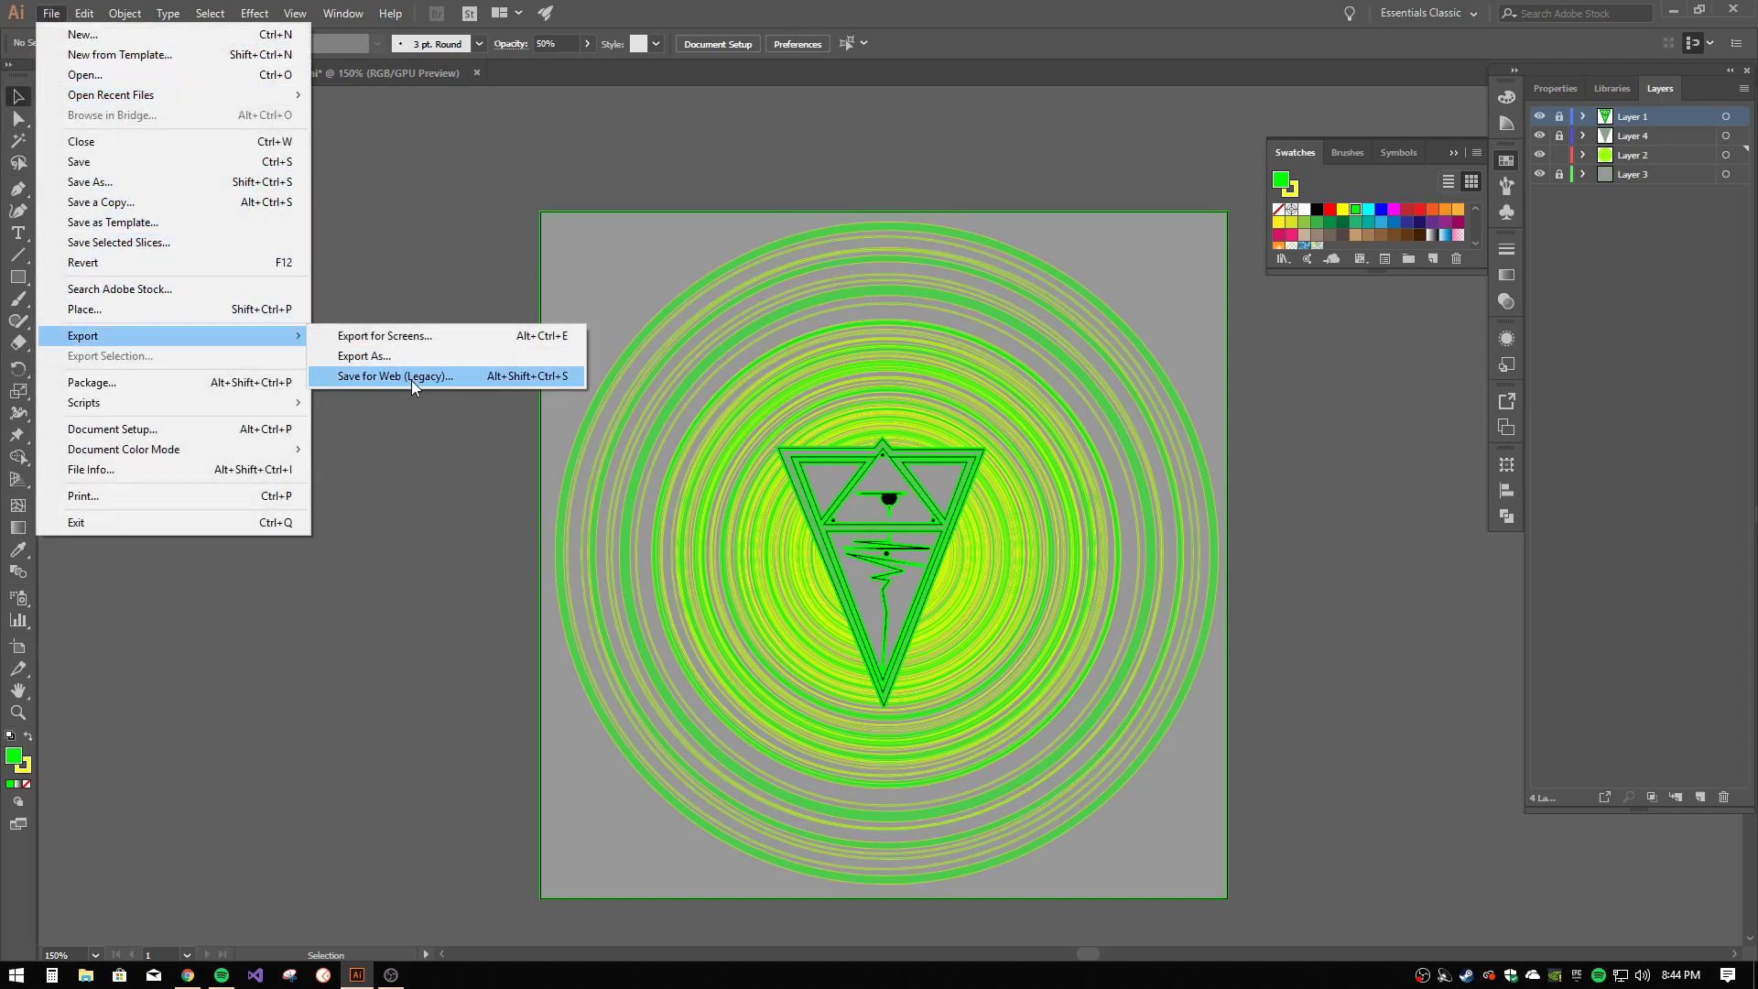
{"action": "left_click", "coordinate": [410, 377]}
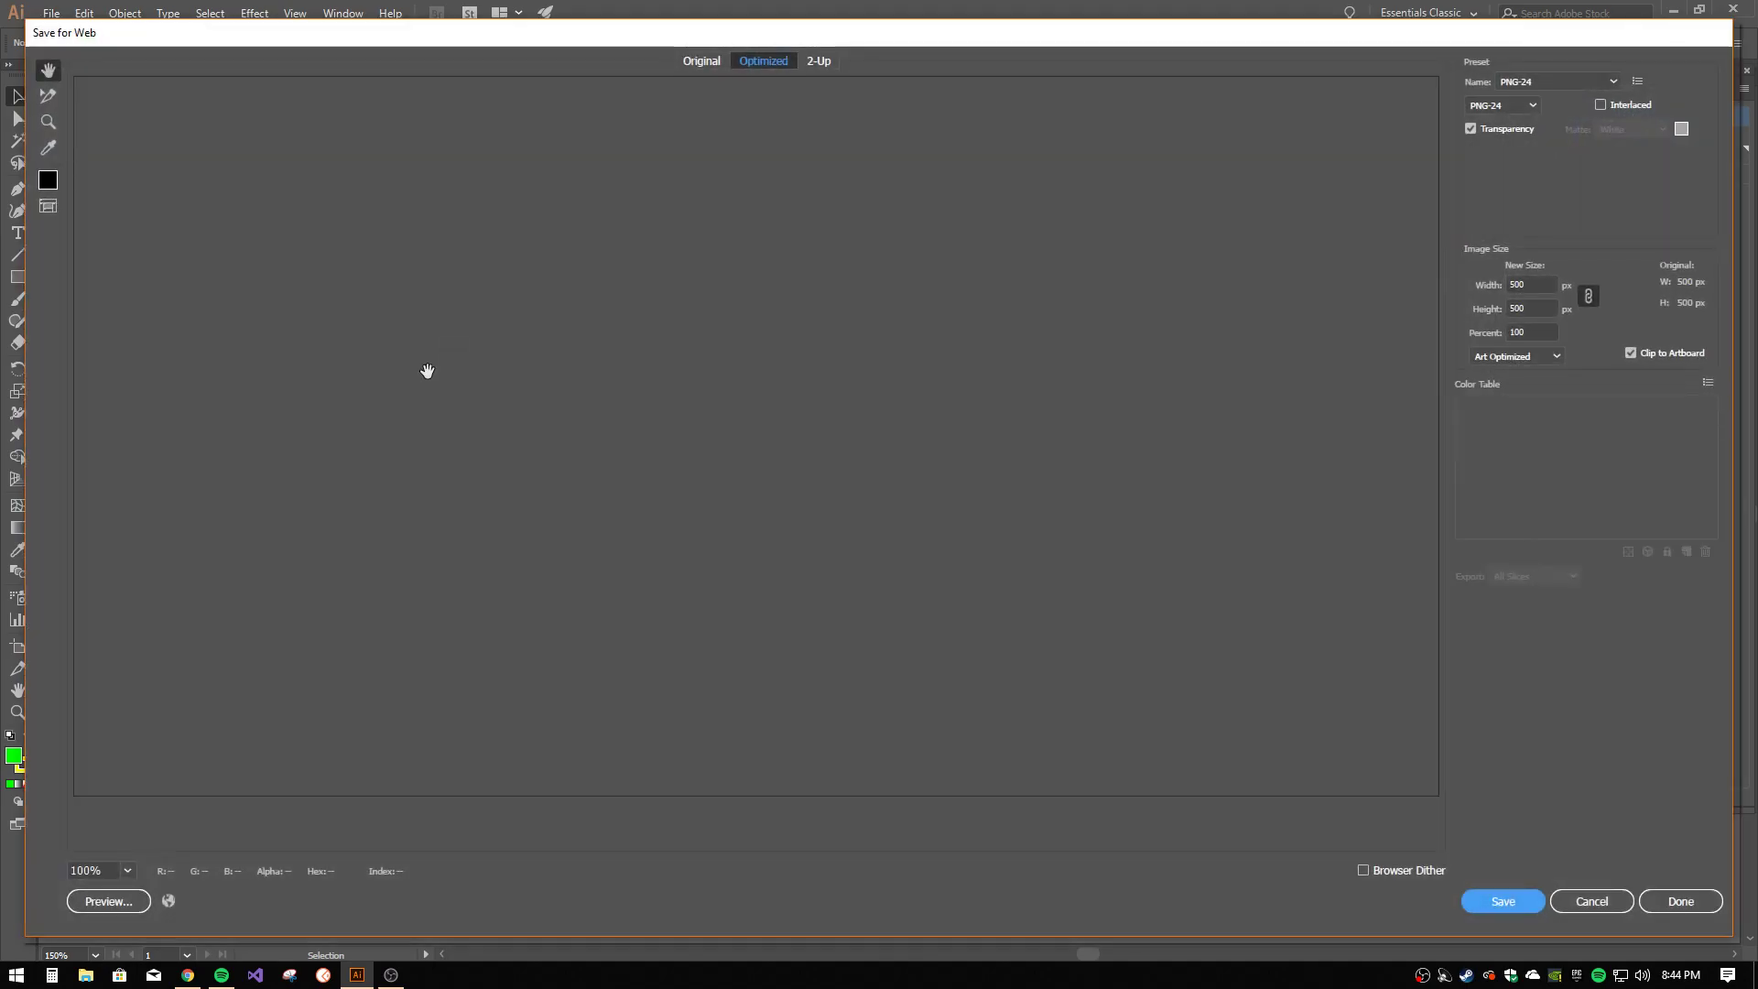
{"action": "left_click", "coordinate": [1535, 285]}
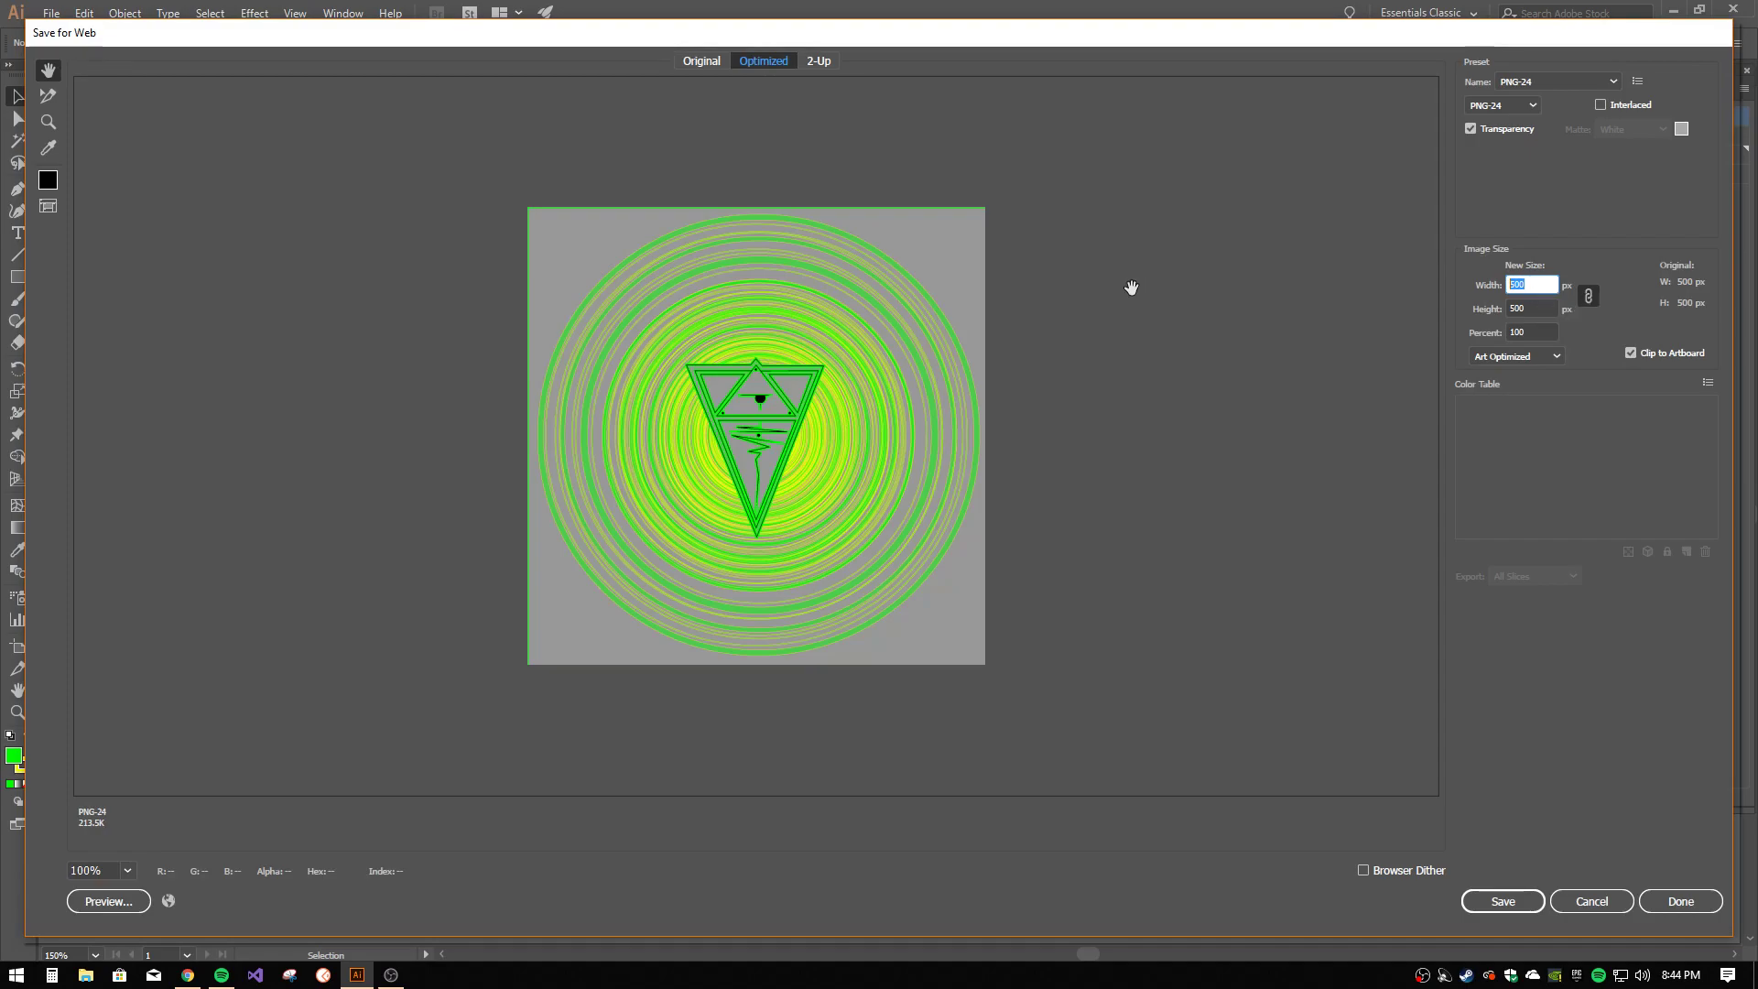
{"action": "type", "text": "2000"}
{"action": "left_click", "coordinate": [1540, 308]}
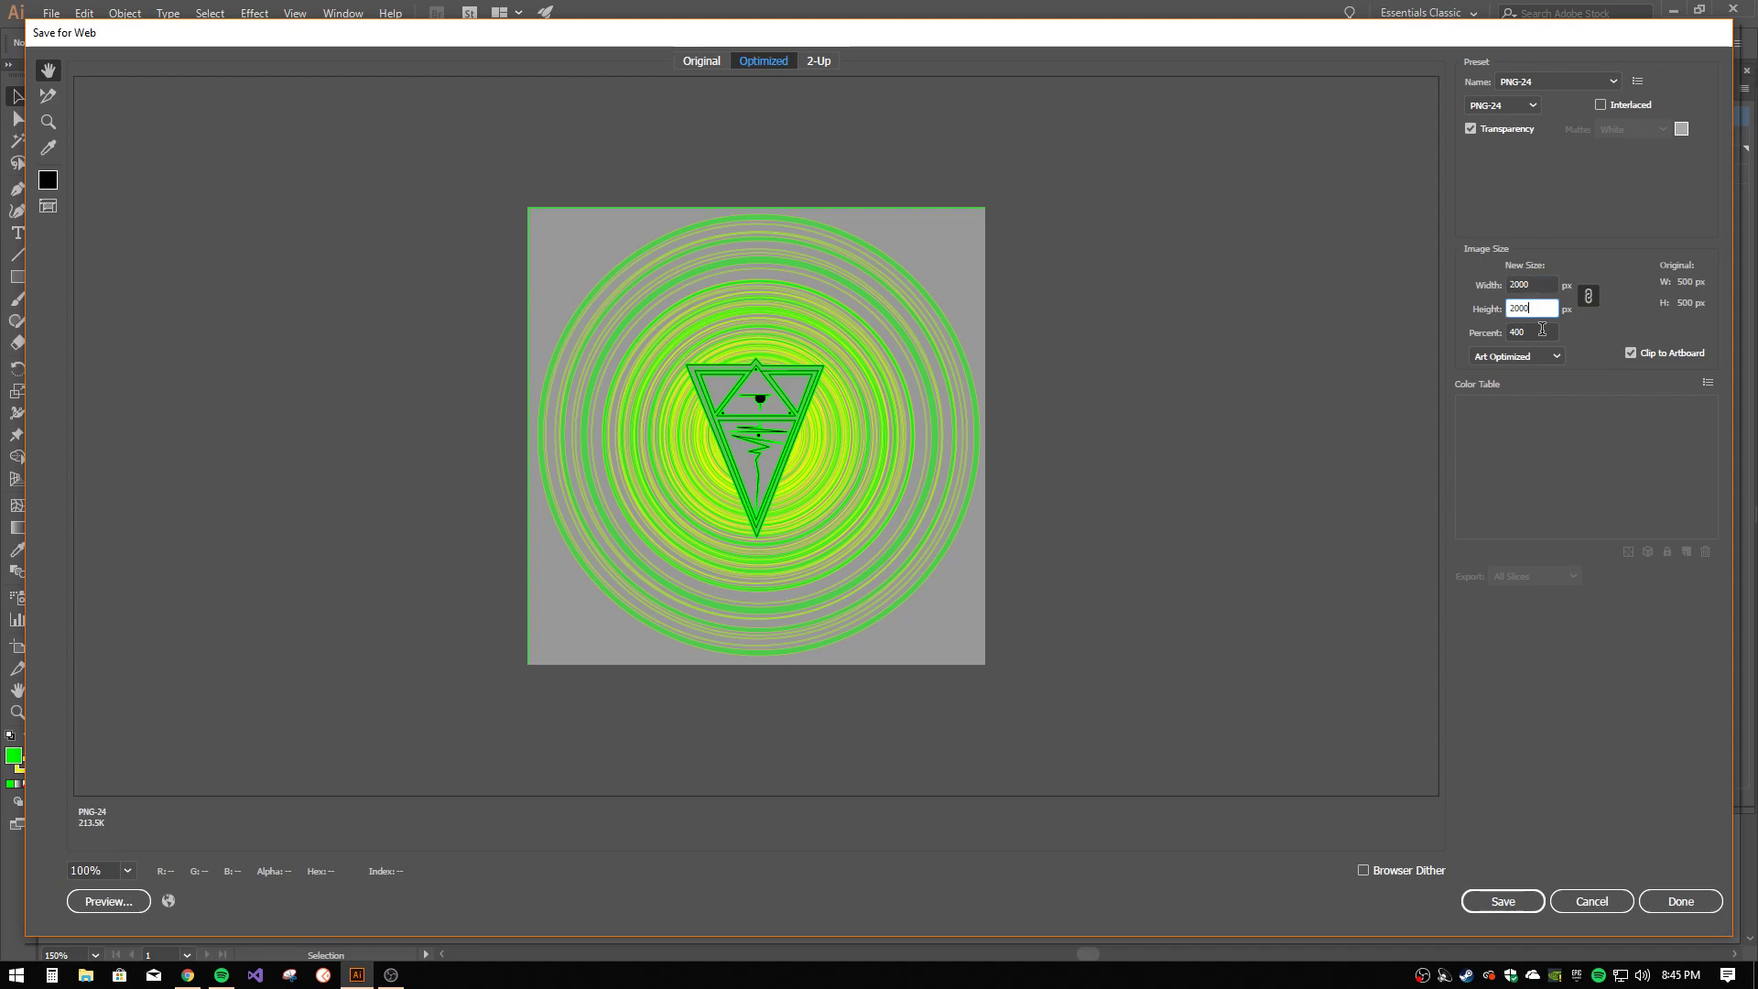
{"action": "left_click", "coordinate": [1499, 417]}
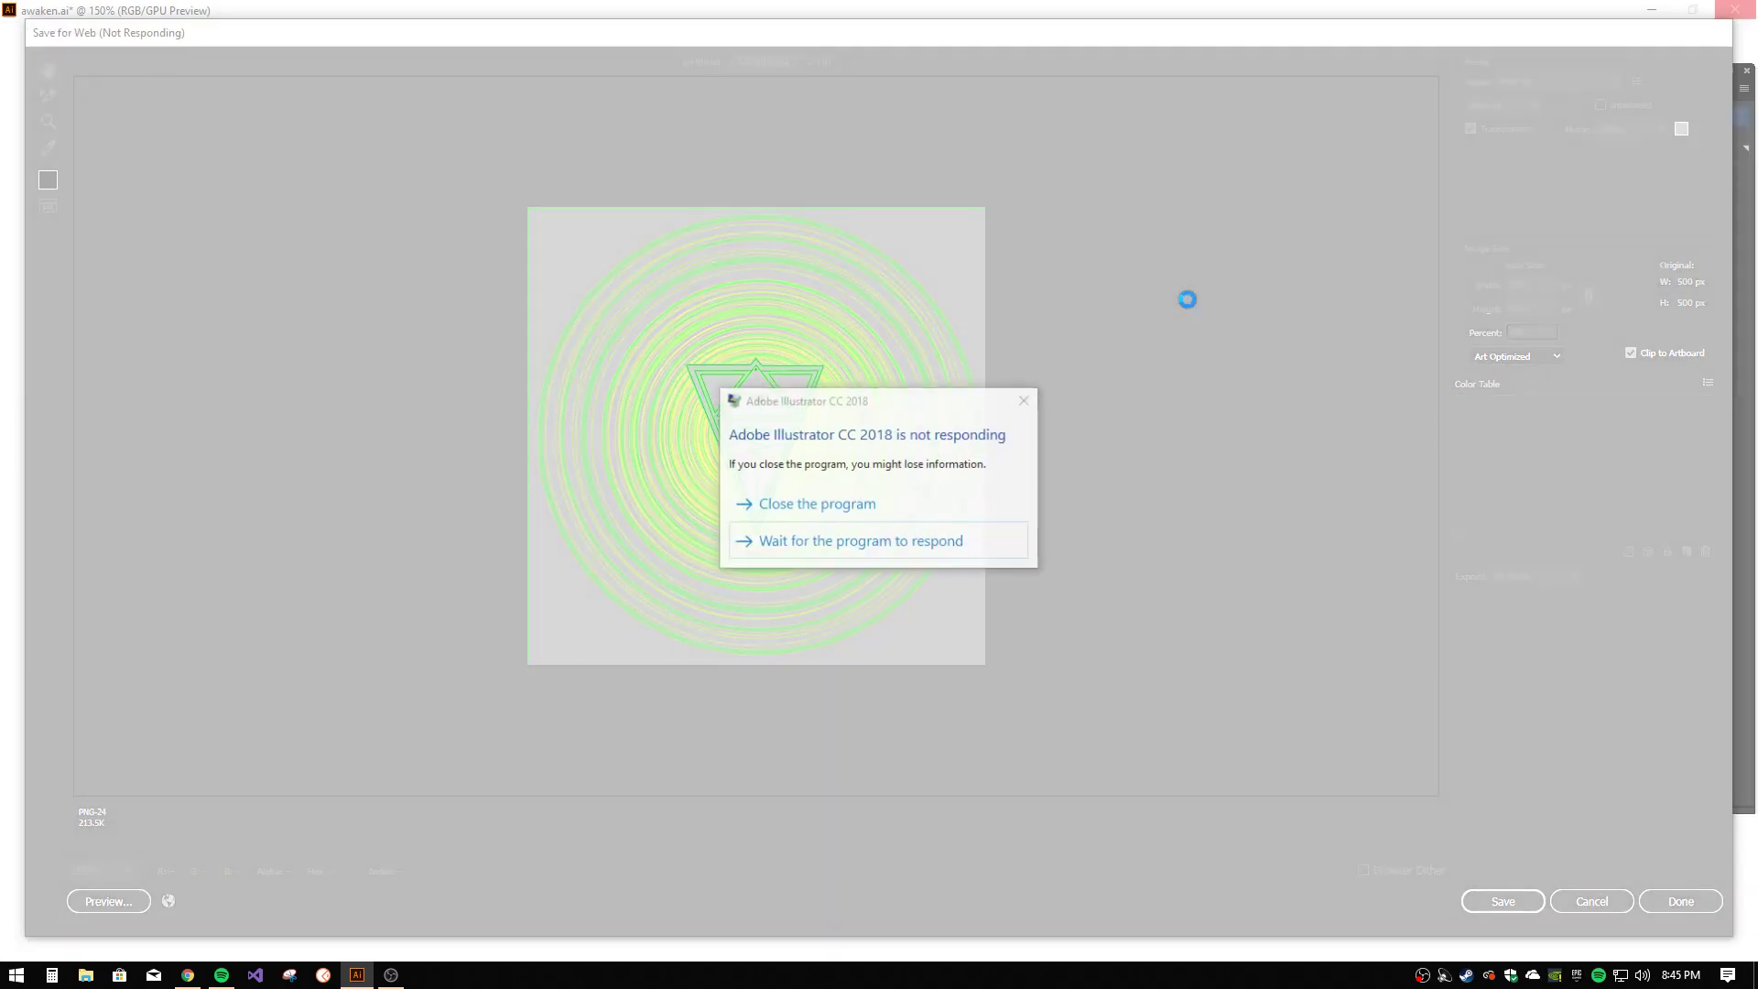
{"action": "left_click", "coordinate": [861, 542]}
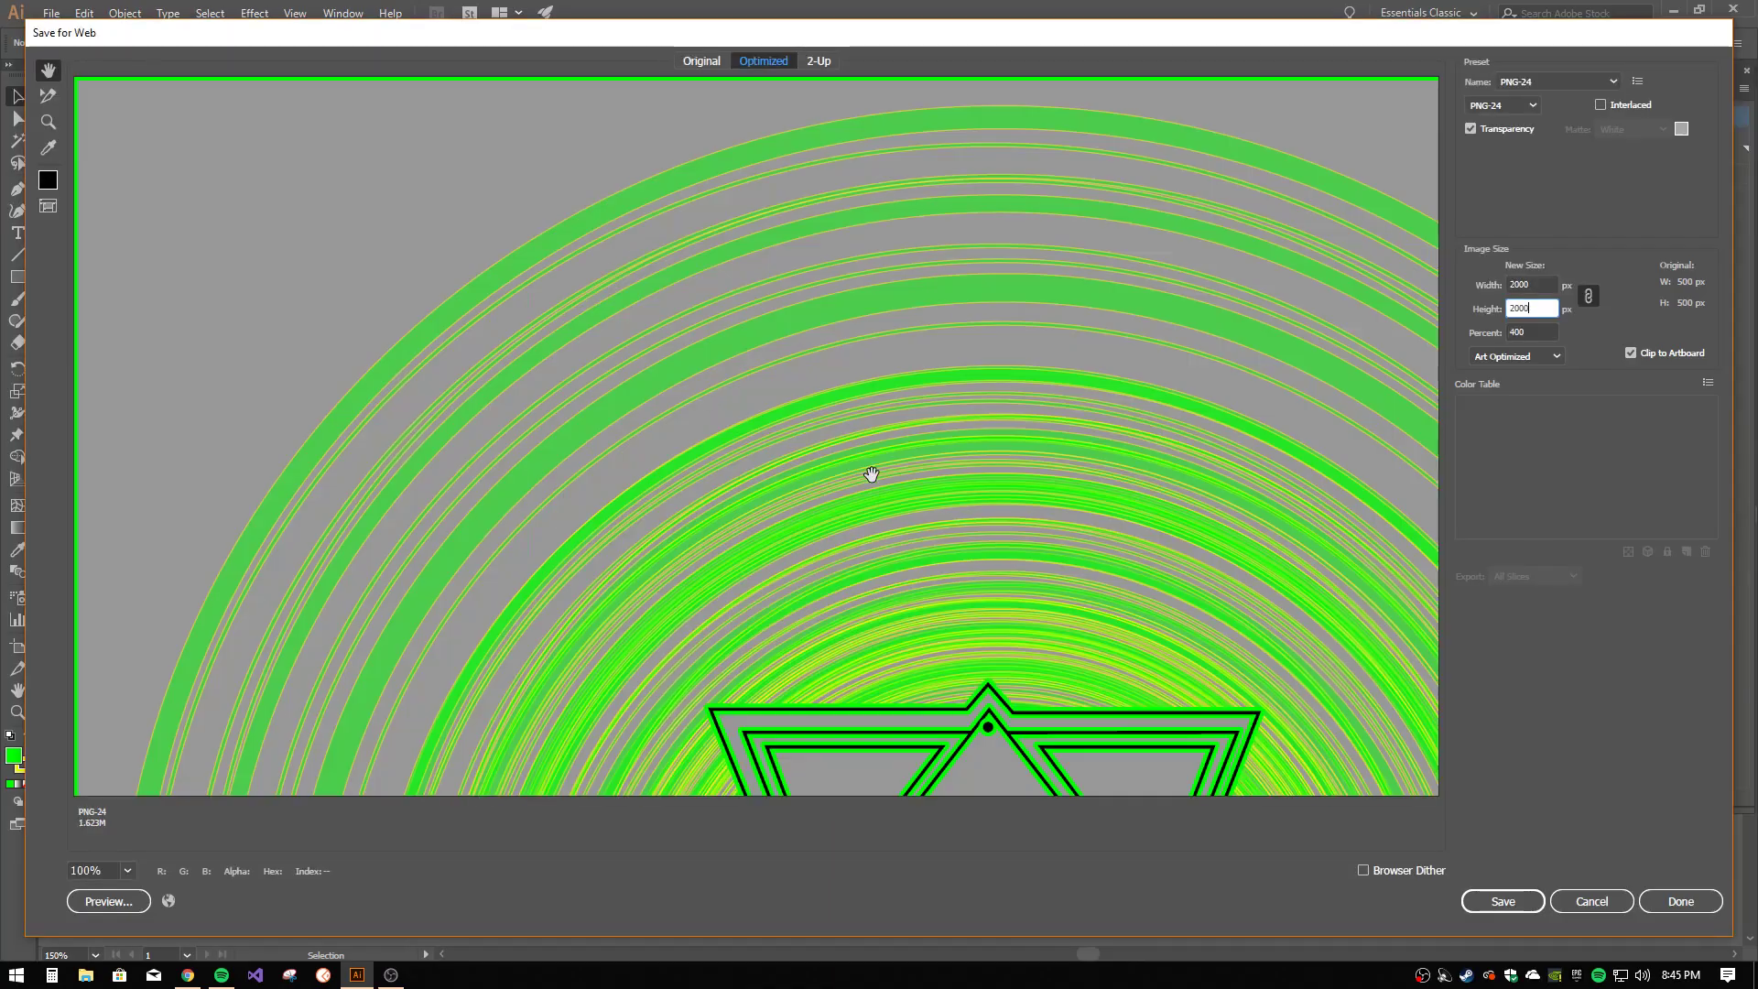
- Inspect the enlarged export preview and save the image as awaken in the awaken folder under Illustrator > 2018
{"action": "left_click_drag", "start_coordinate": [898, 545], "coordinate": [573, 91]}
{"action": "left_click_drag", "start_coordinate": [1093, 663], "coordinate": [861, 147]}
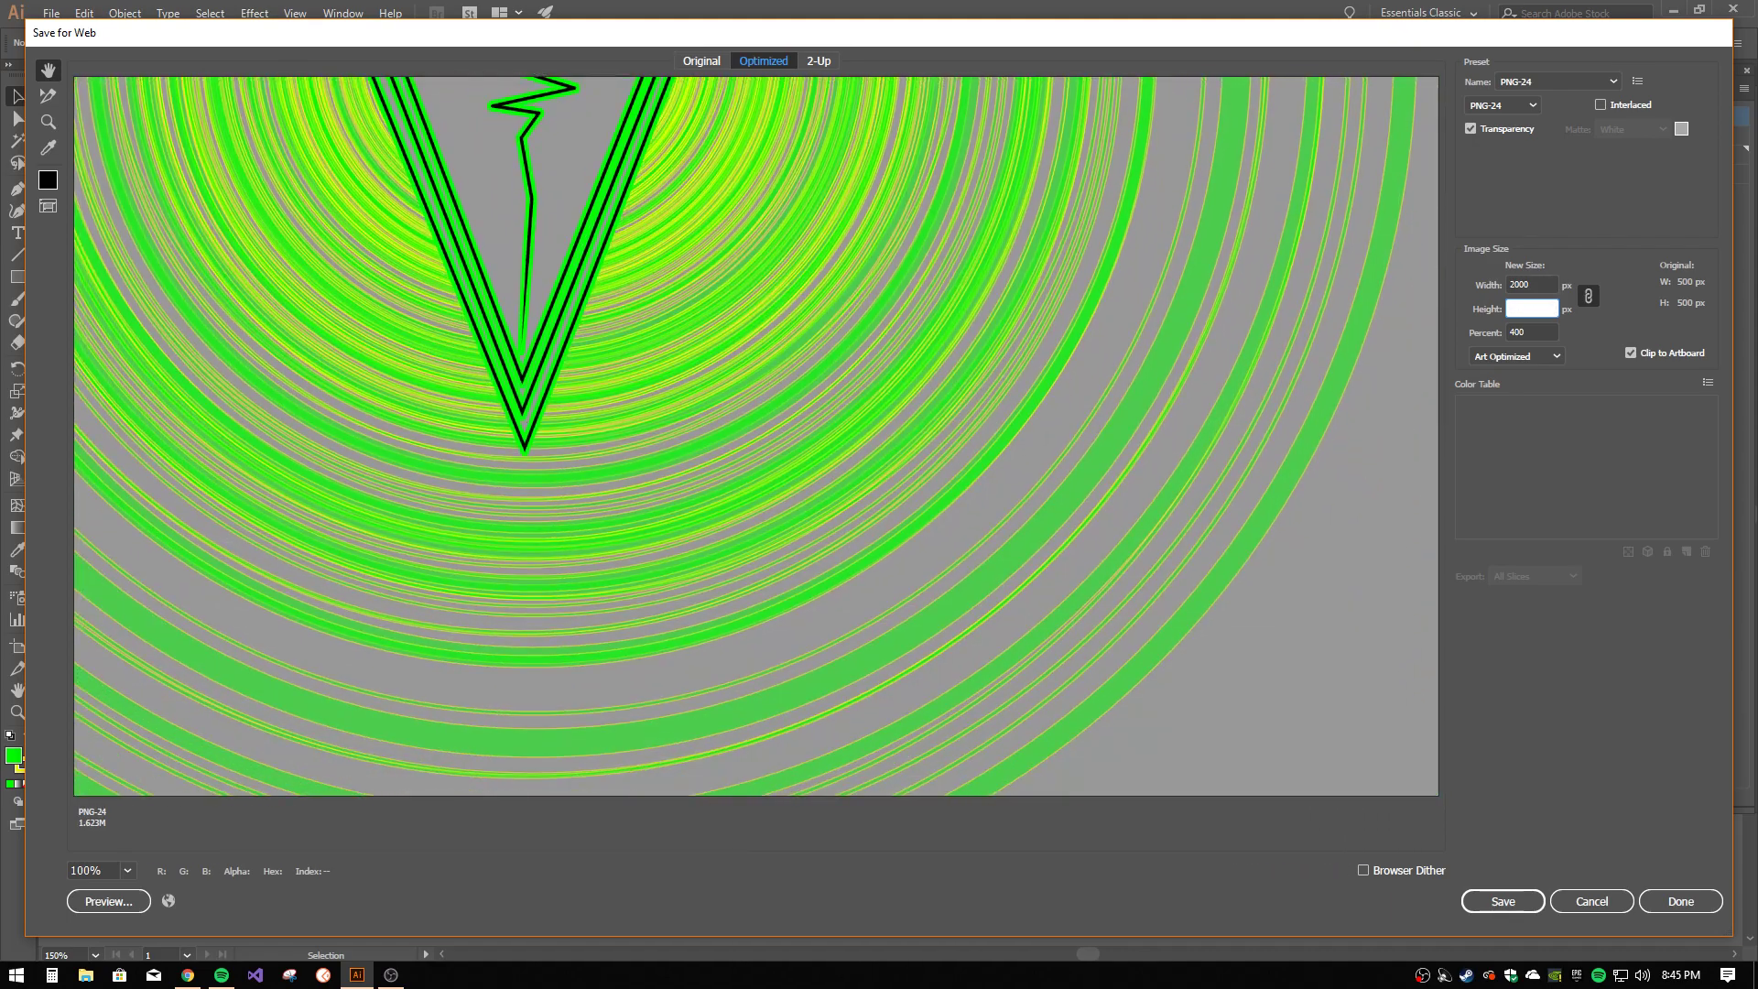
{"action": "left_click_drag", "start_coordinate": [915, 365], "coordinate": [766, 263]}
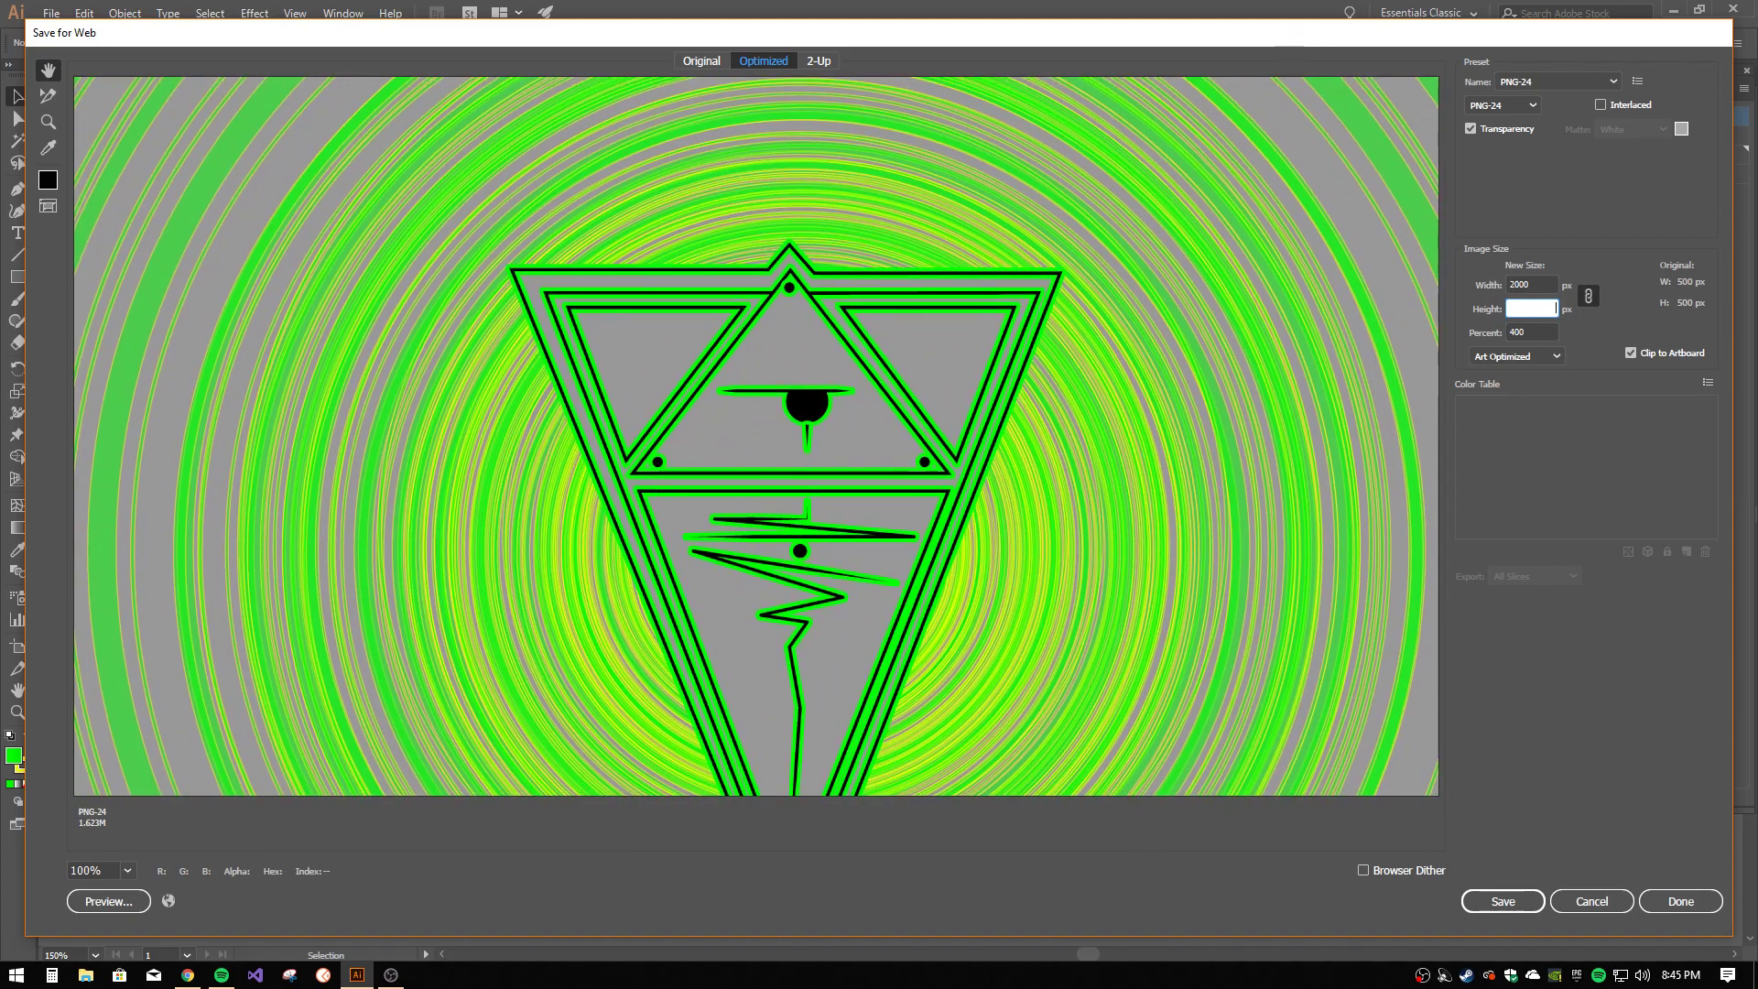
{"action": "left_click_drag", "start_coordinate": [695, 201], "coordinate": [805, 291]}
{"action": "left_click", "coordinate": [1501, 902]}
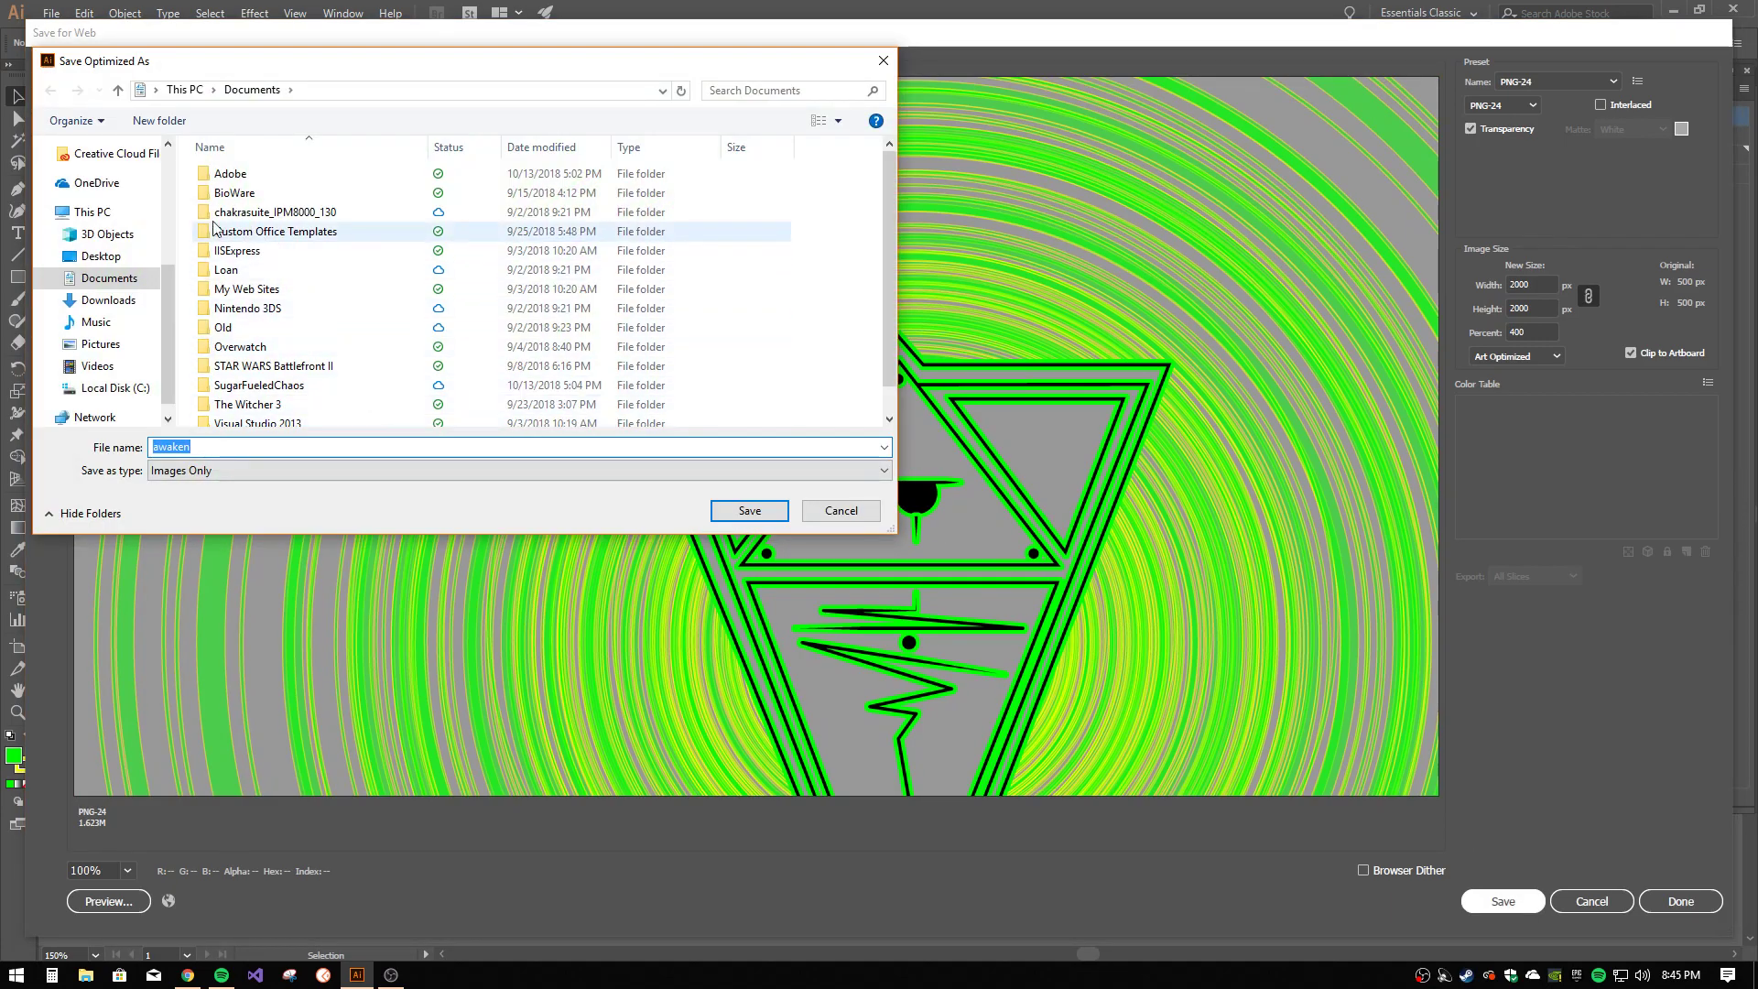
{"action": "scroll", "coordinate": [110, 238], "scroll_direction": "up", "scroll_amount": 3}
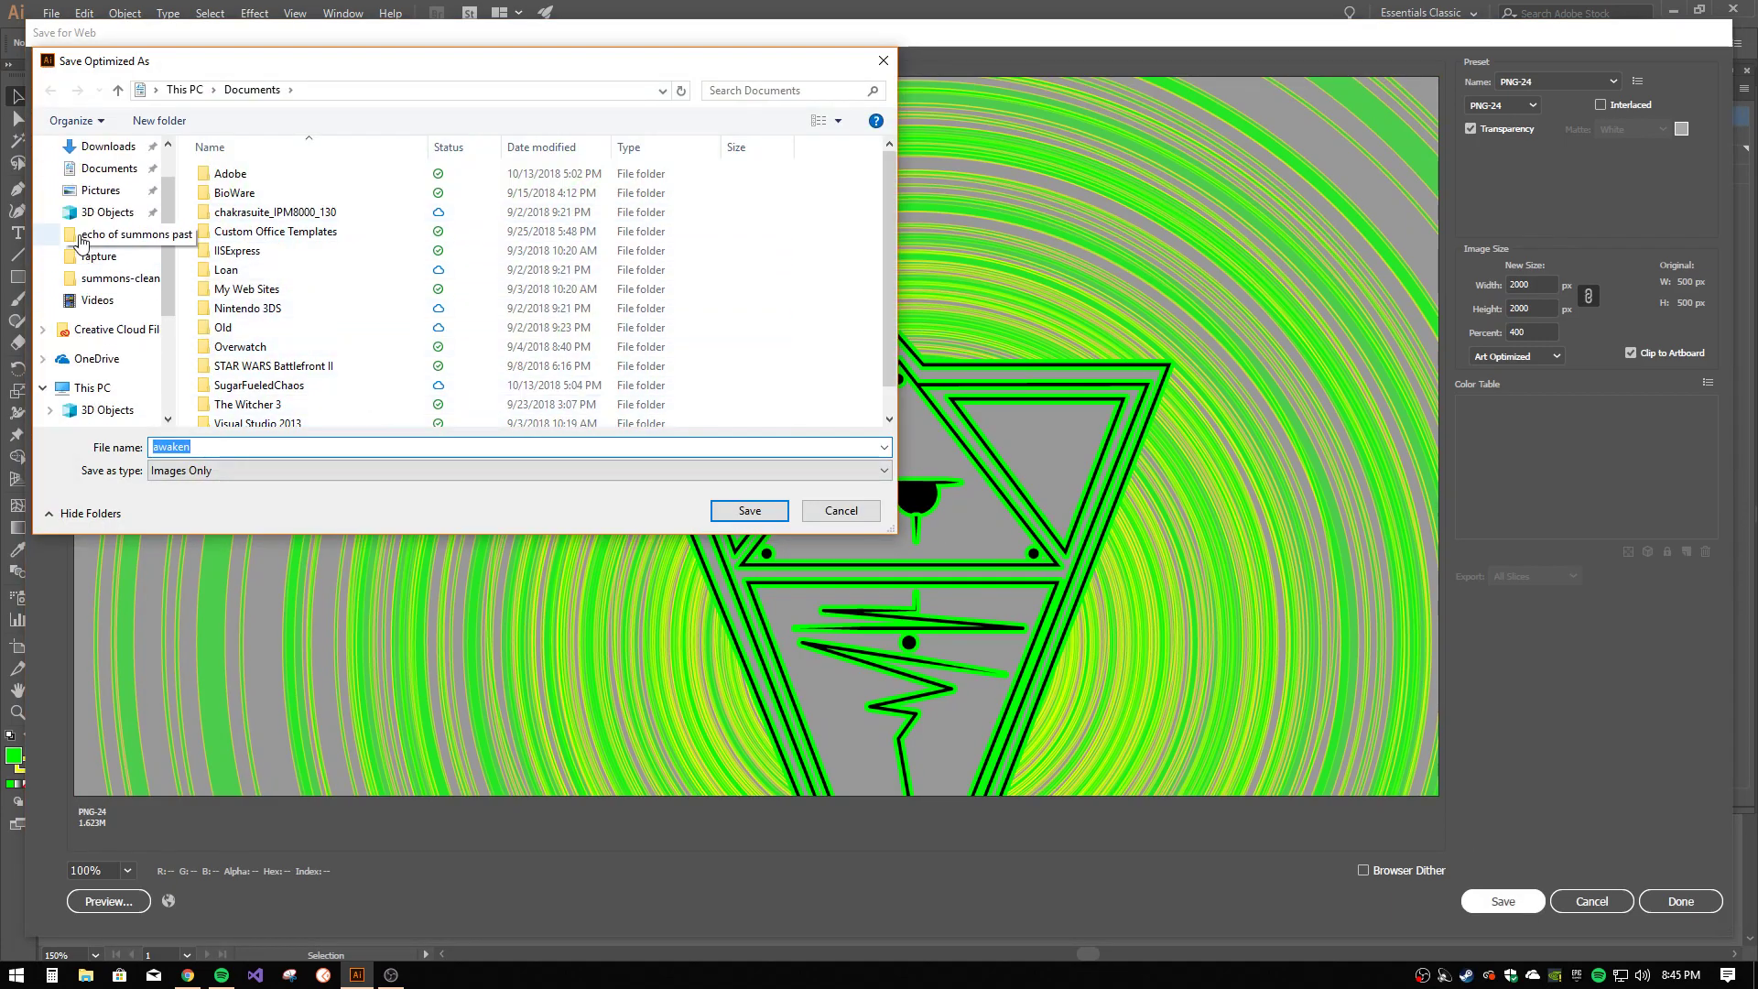
{"action": "left_click", "coordinate": [105, 279]}
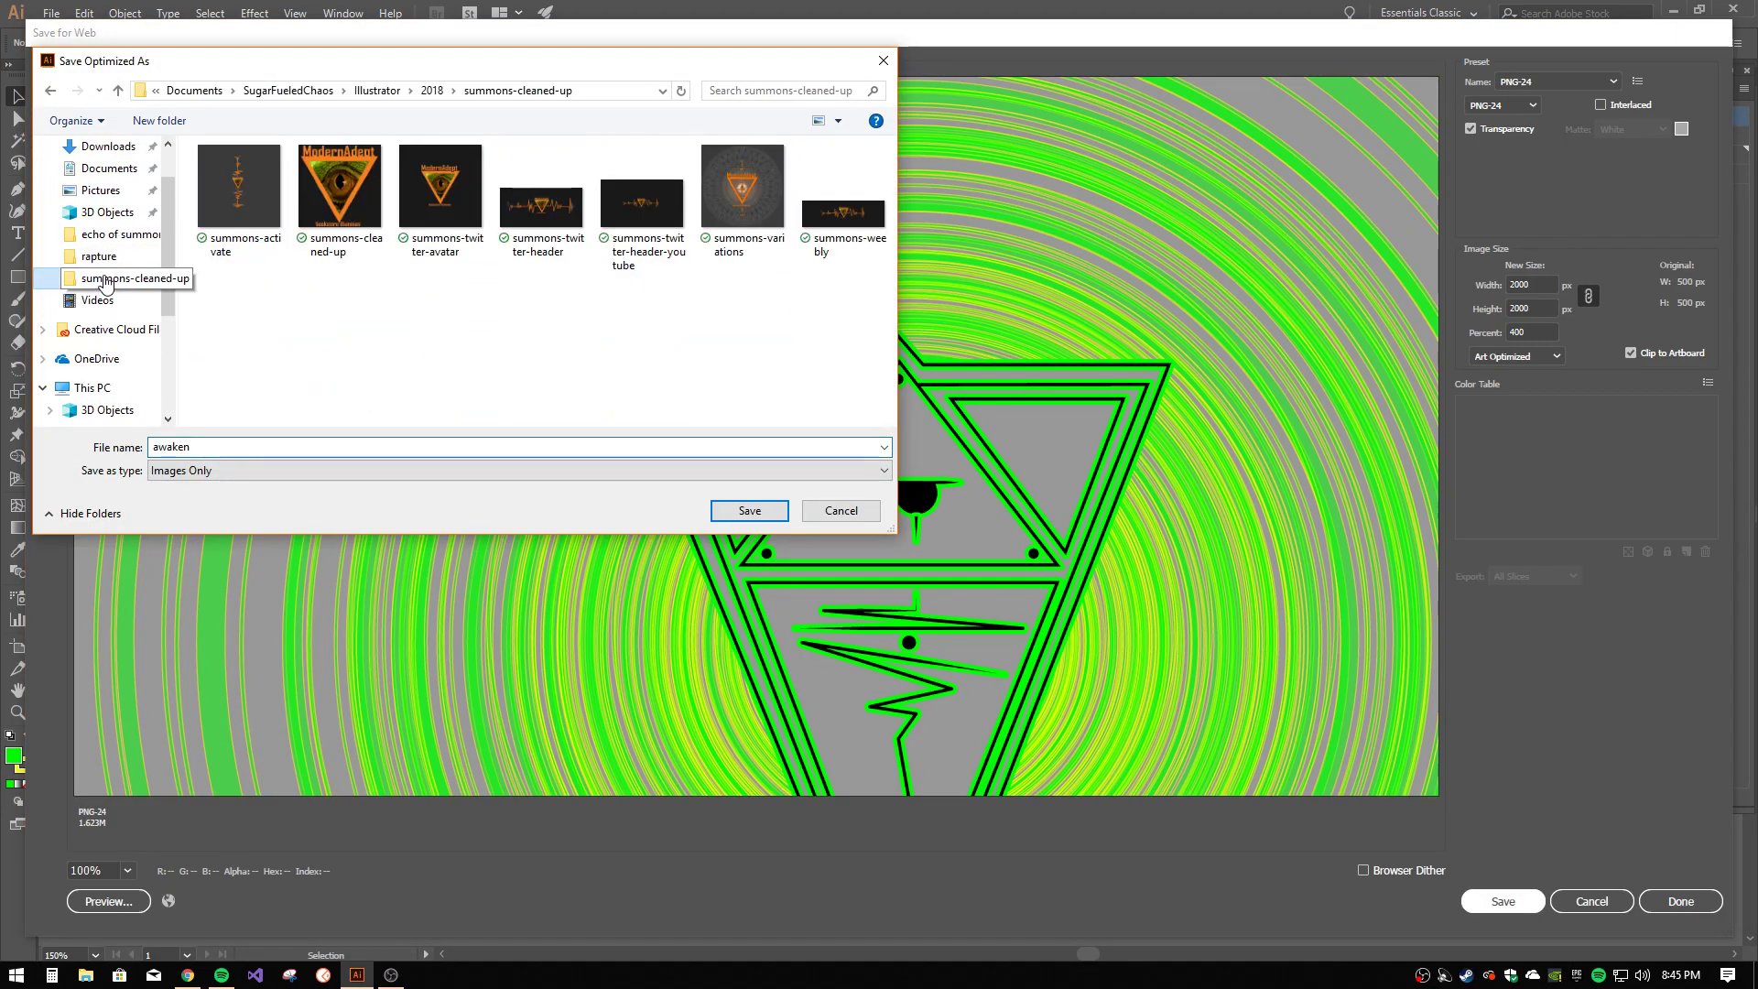
{"action": "left_click", "coordinate": [430, 91]}
{"action": "left_click", "coordinate": [274, 255]}
{"action": "double_click", "coordinate": [276, 259]}
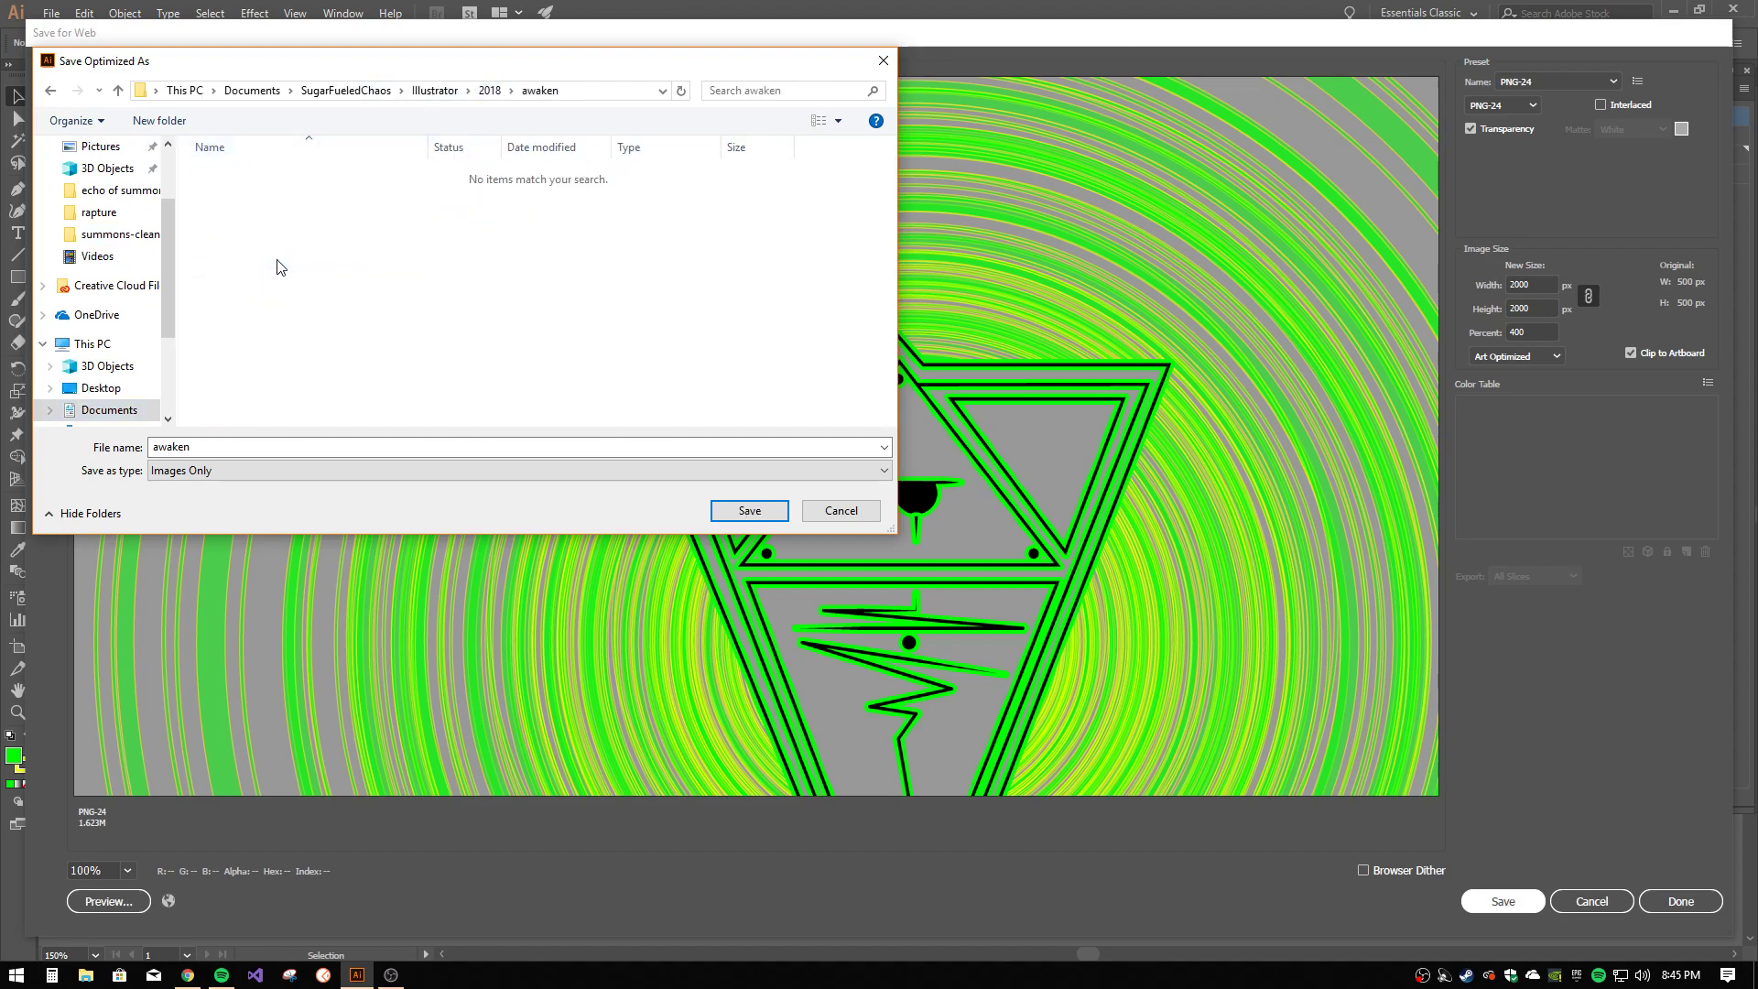
{"action": "left_click", "coordinate": [749, 511]}
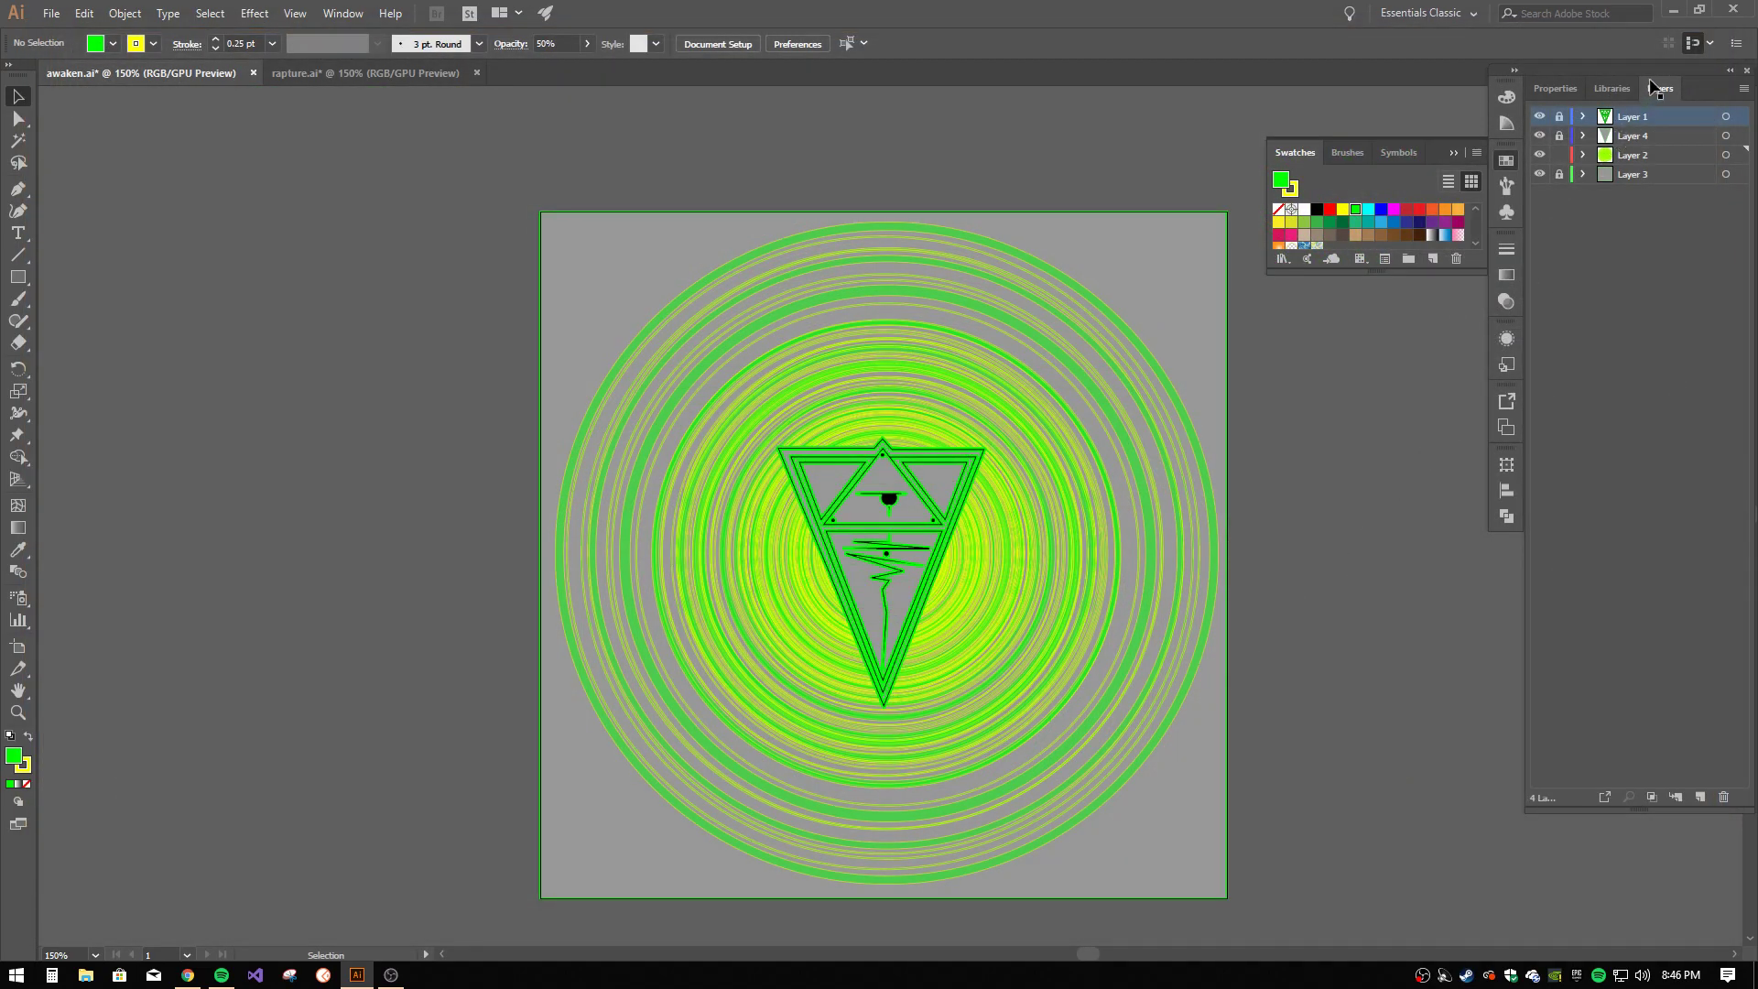
- Quit the program, saving the changes to awaken.ai and discarding the changes to rapture.ai
{"action": "left_click", "coordinate": [1733, 8]}
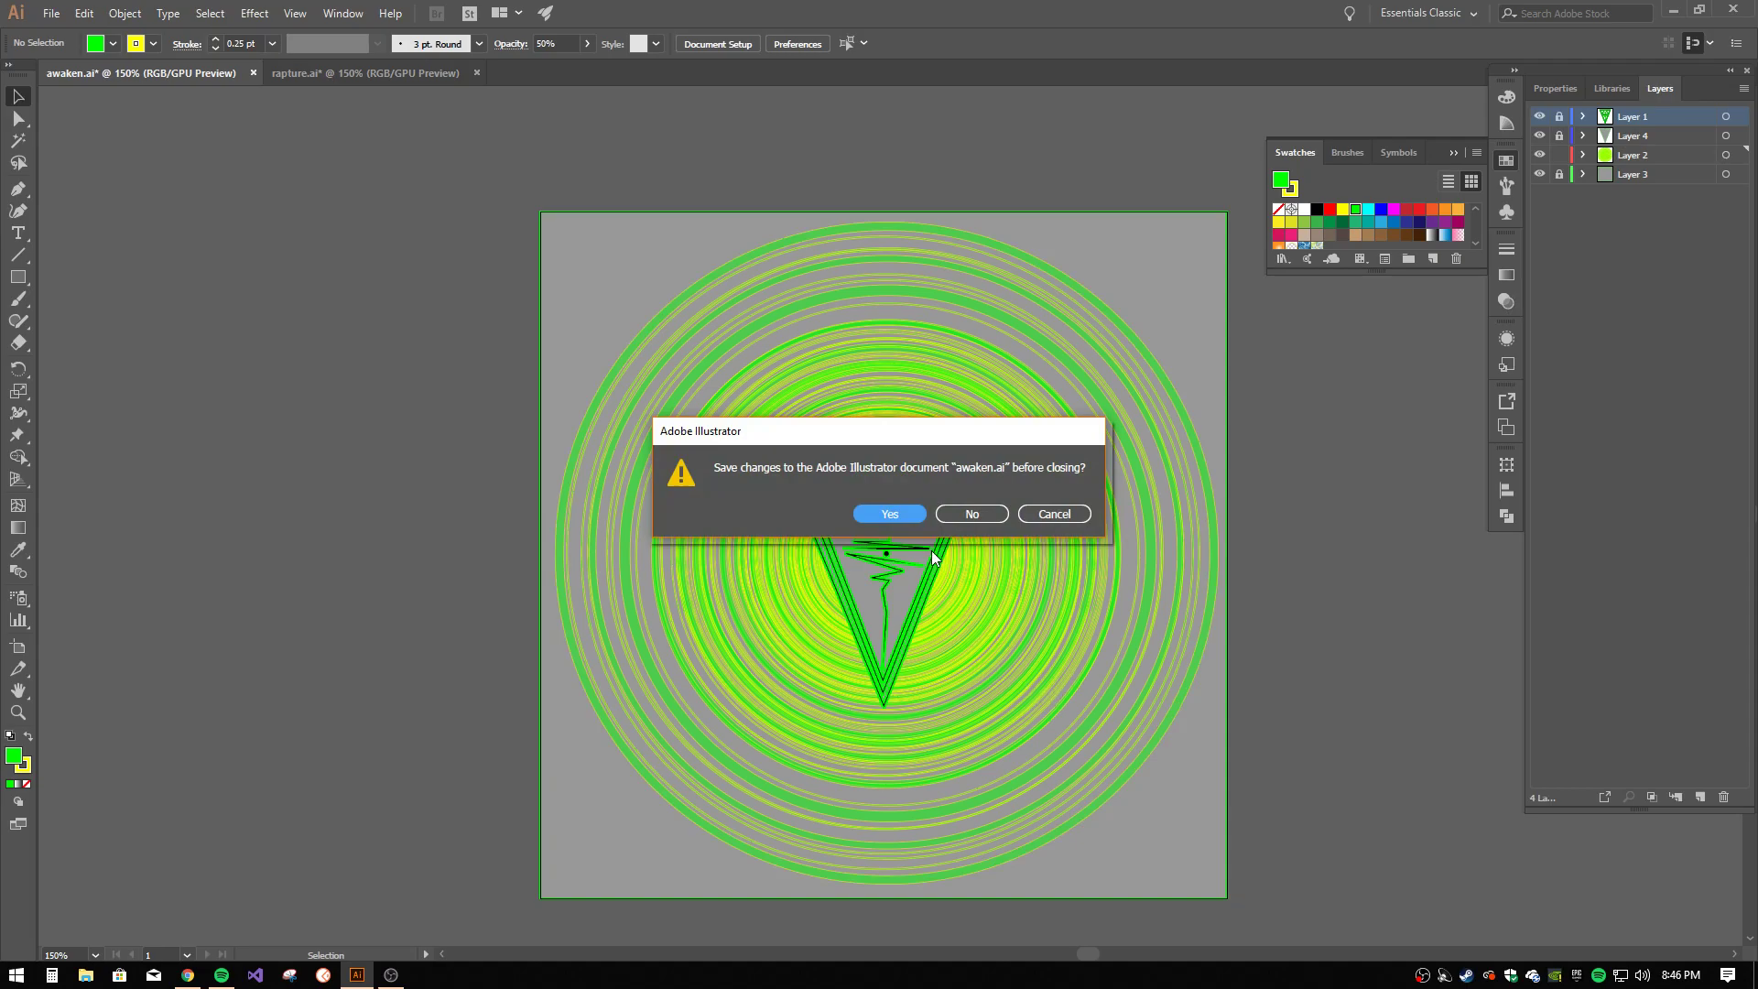
{"action": "left_click", "coordinate": [881, 513]}
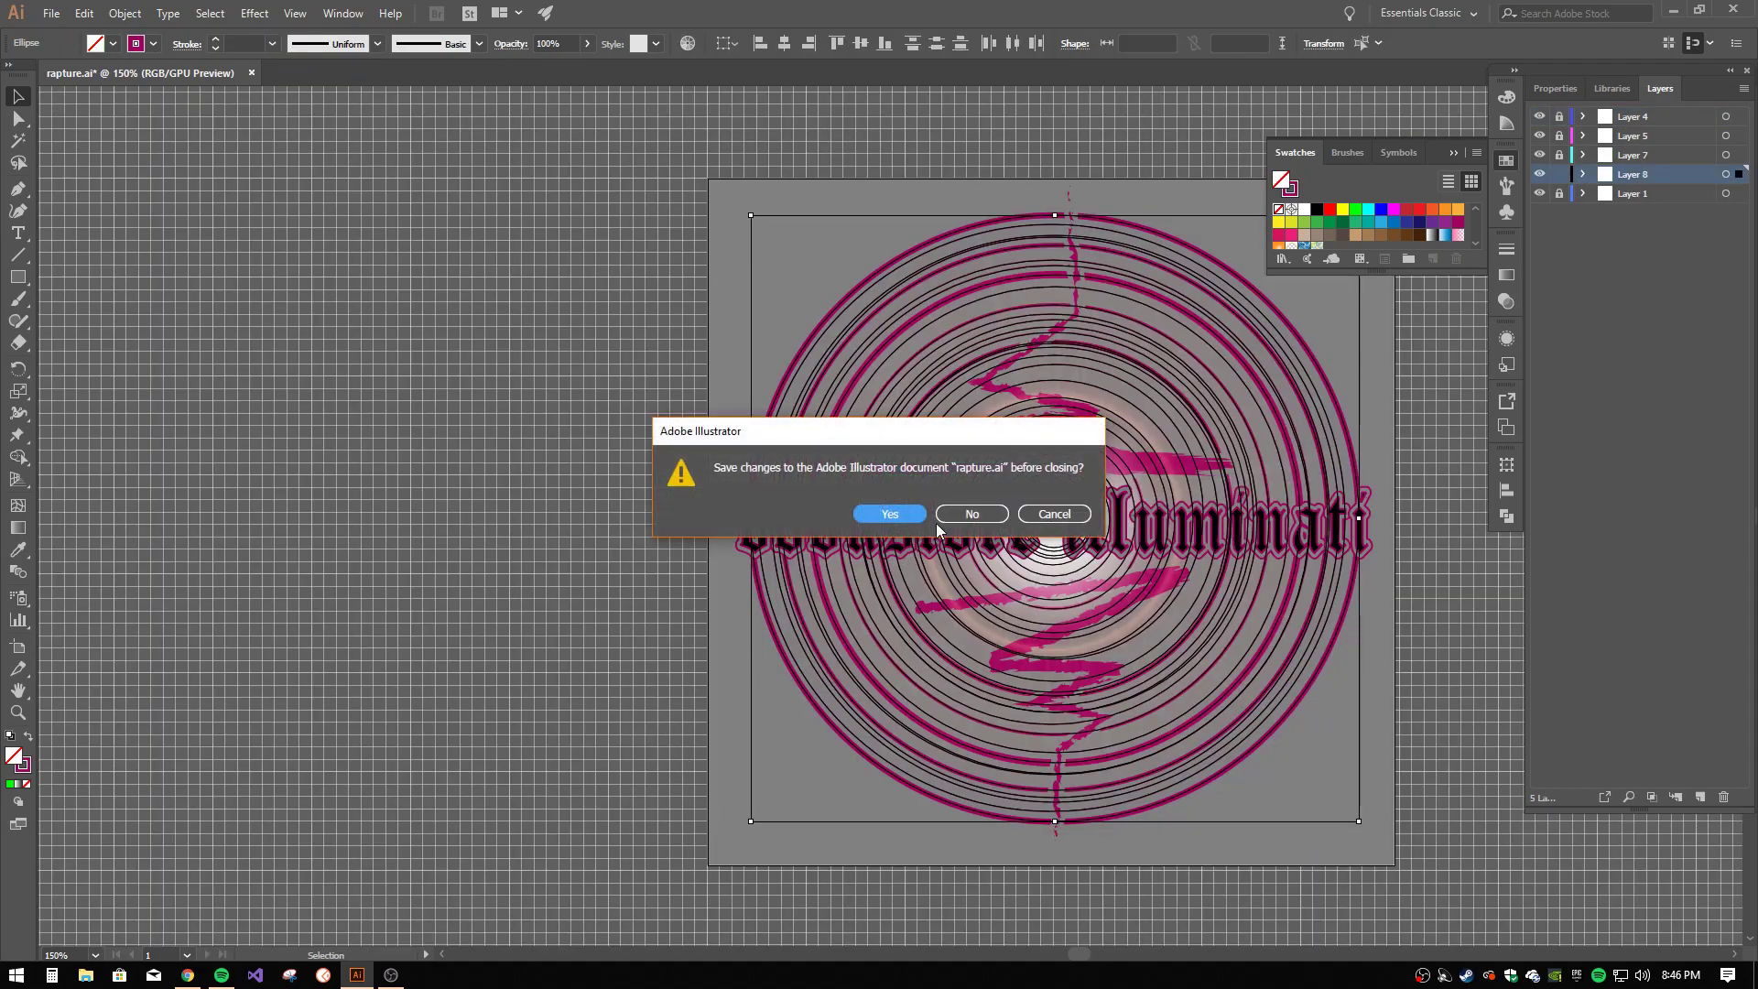
{"action": "left_click", "coordinate": [972, 514]}
{"action": "left_click", "coordinate": [960, 515]}
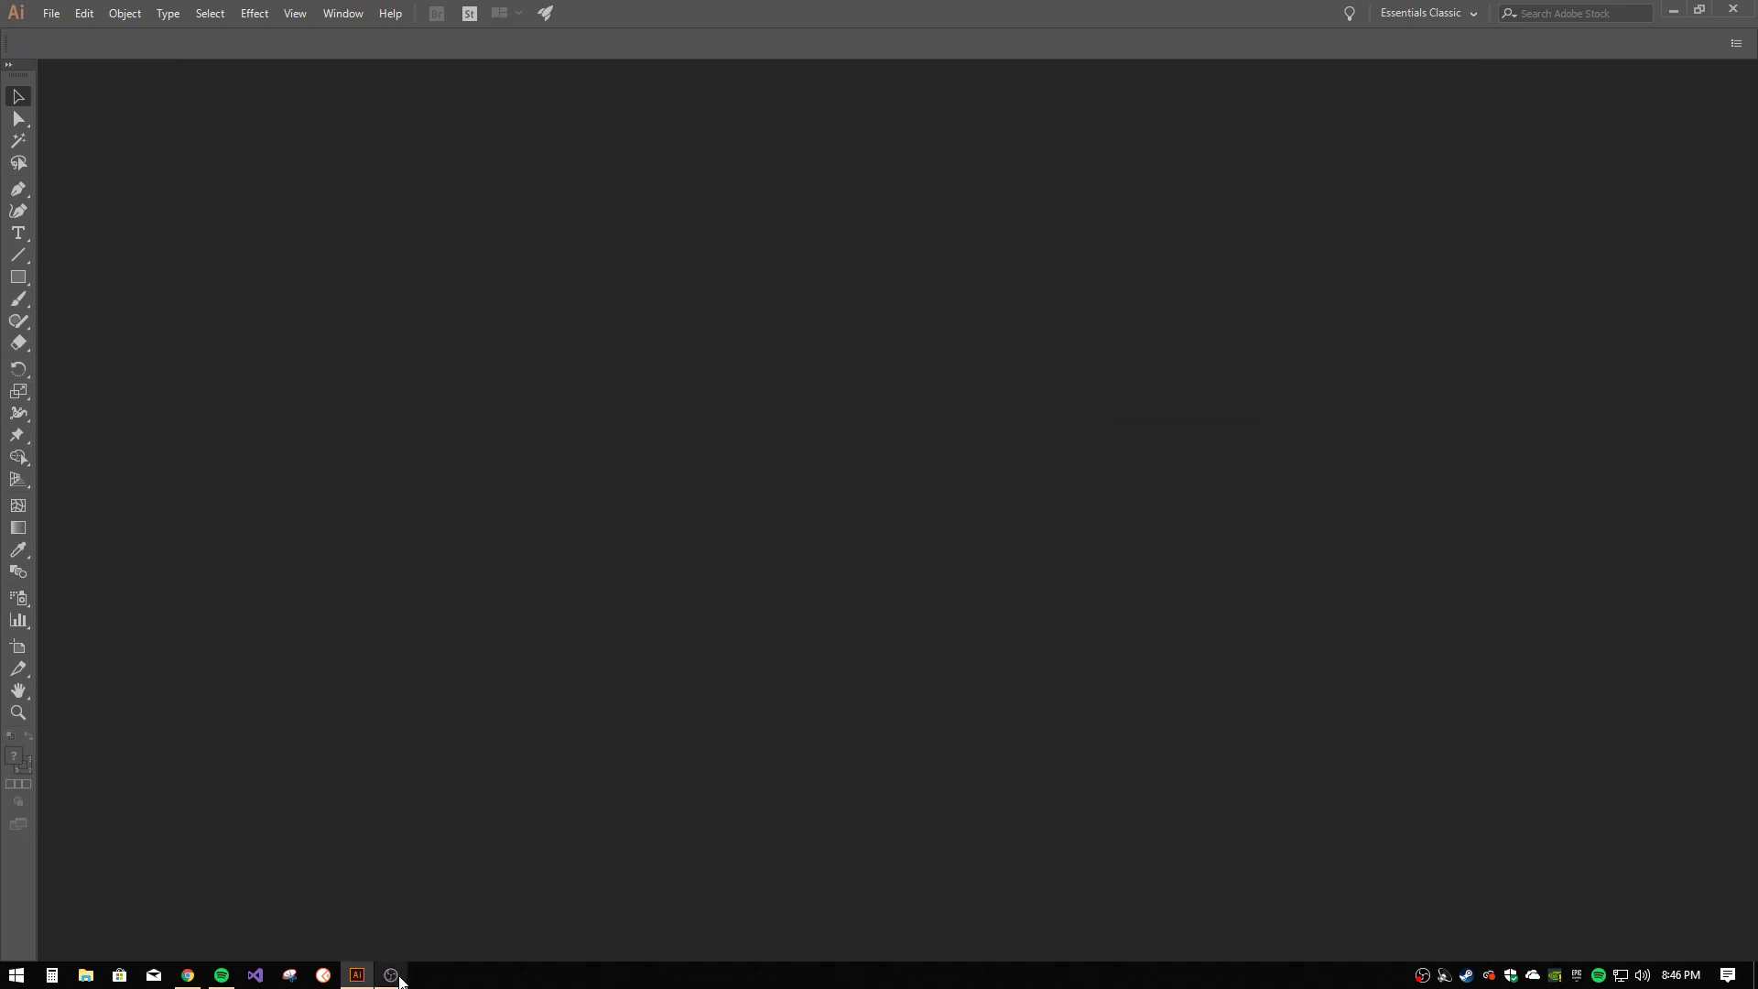